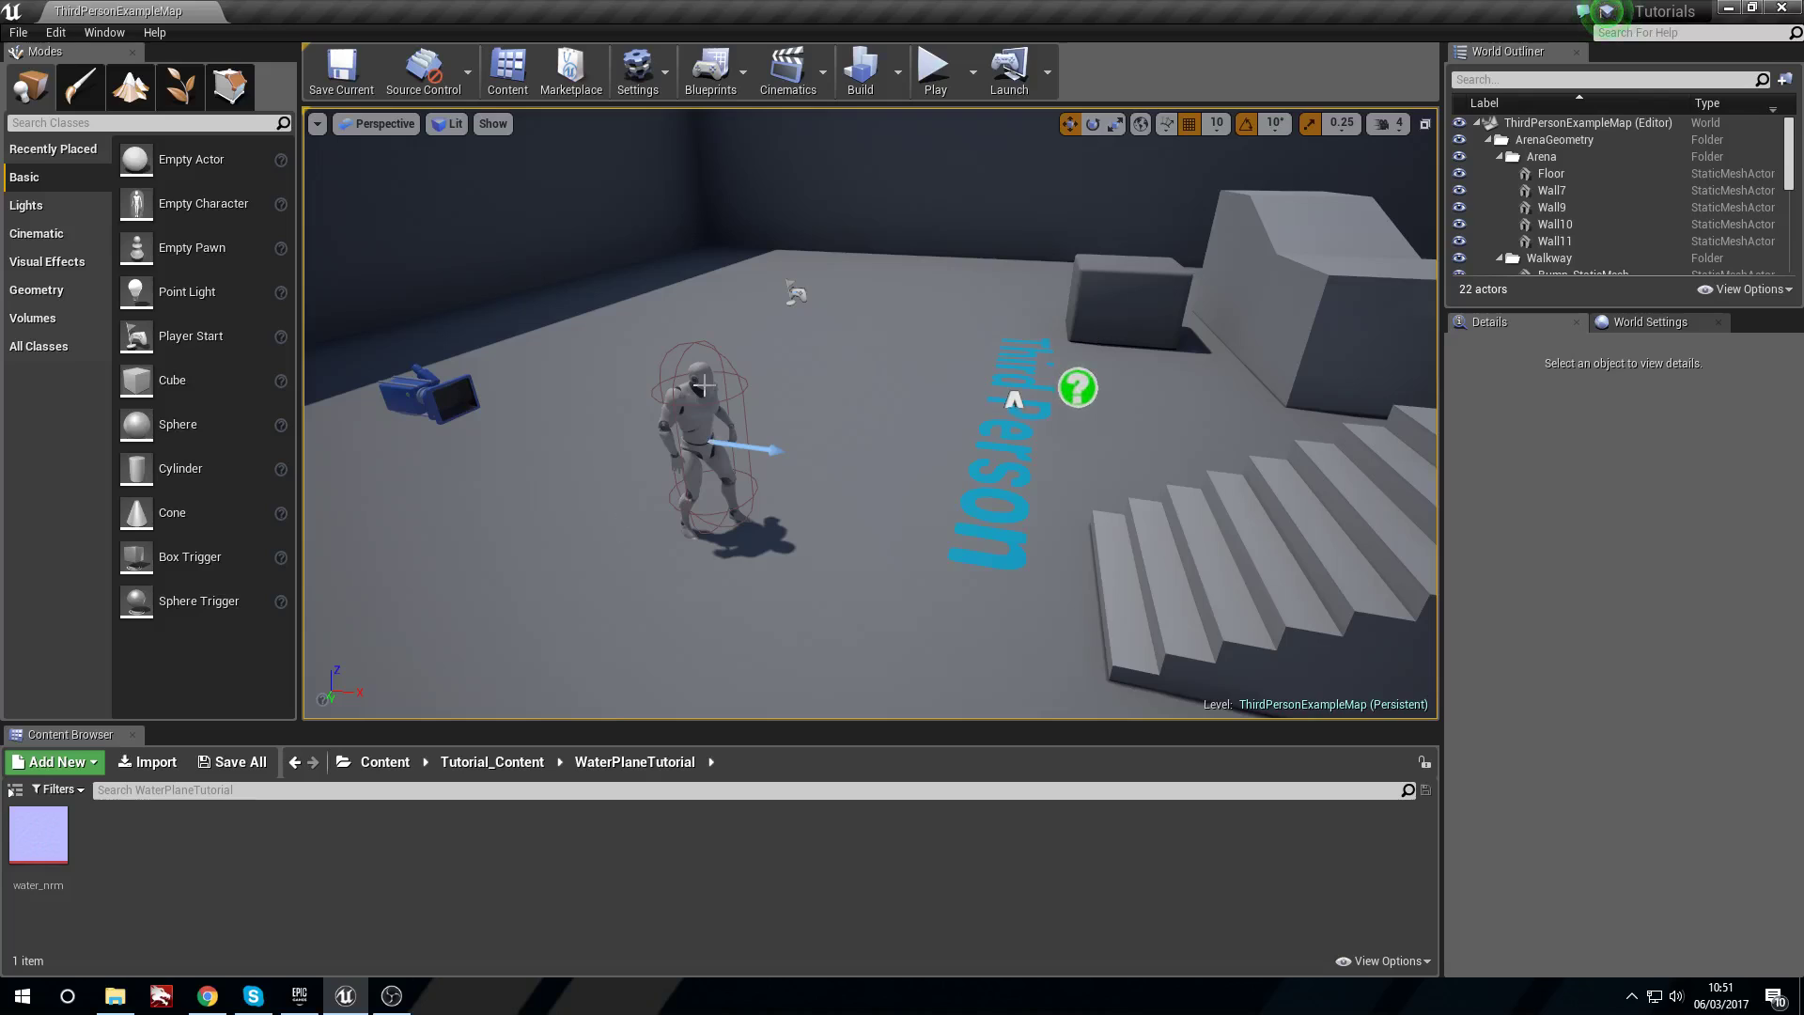
pyautogui.press('w')
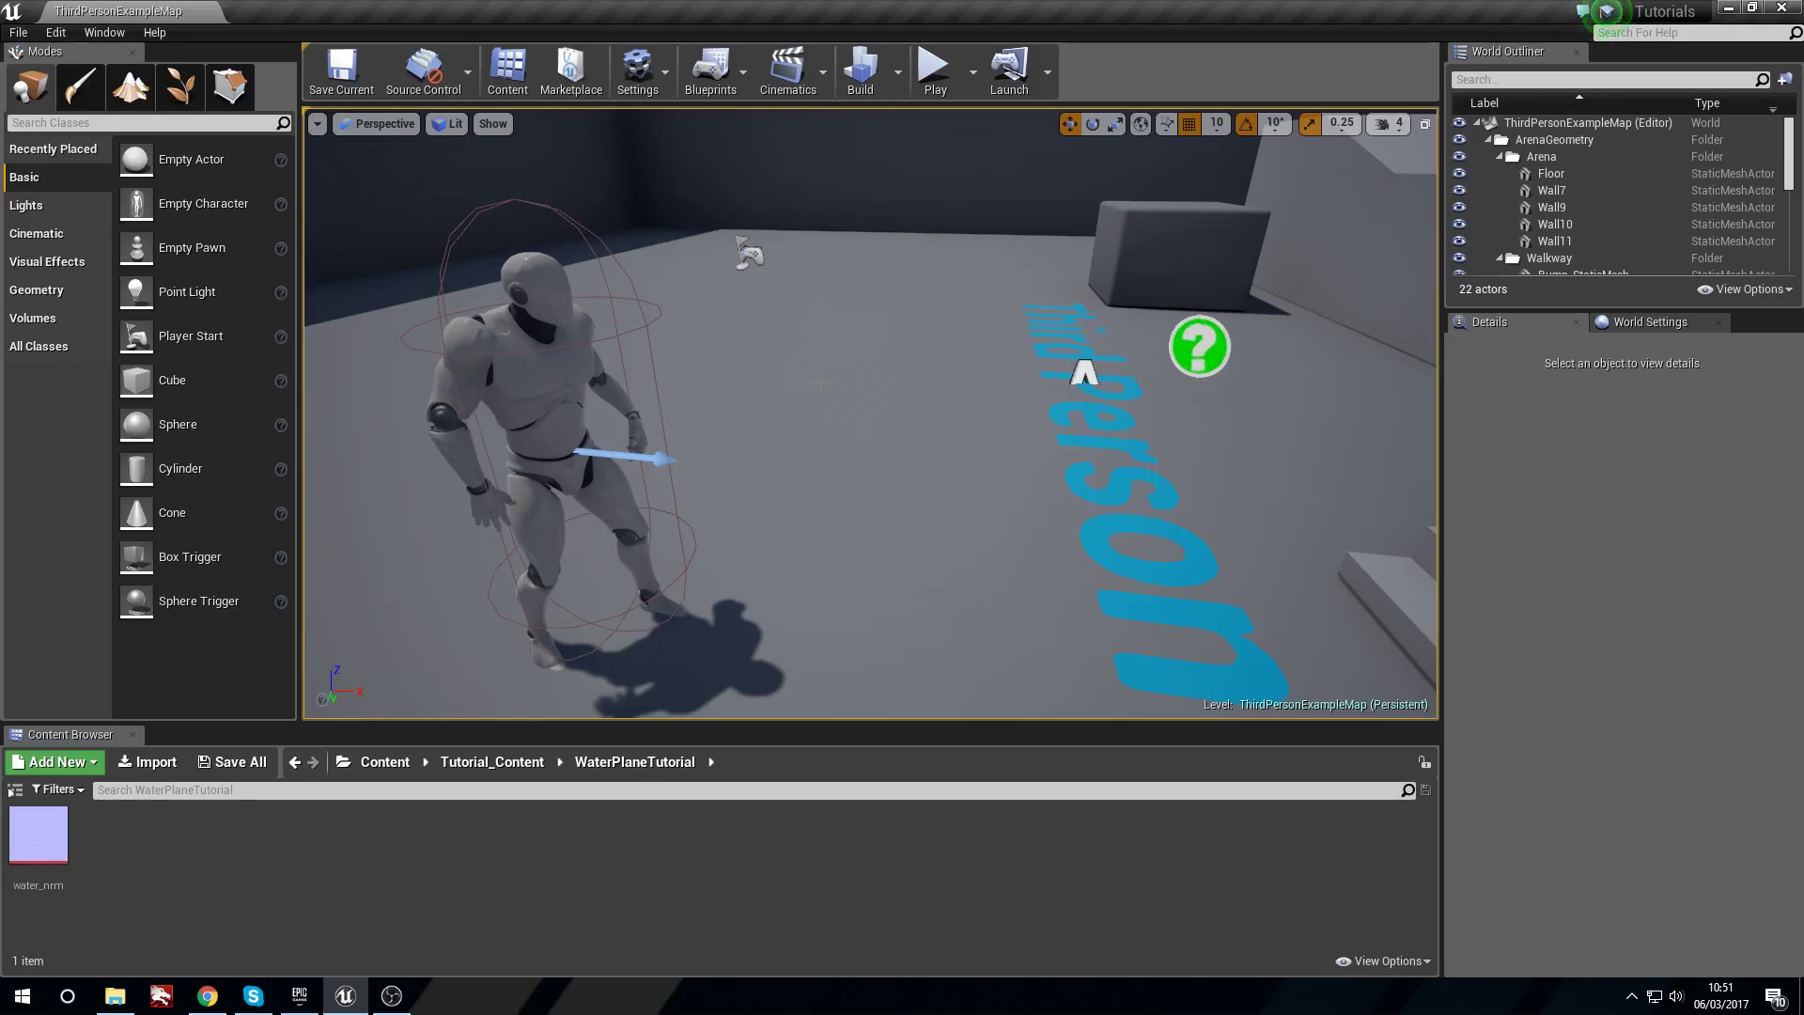
pyautogui.moveTo(1084, 371); pyautogui.dragTo(1084, 371, button='right')
pyautogui.press('s')
pyautogui.moveTo(693, 366); pyautogui.dragTo(692, 366, button='right')
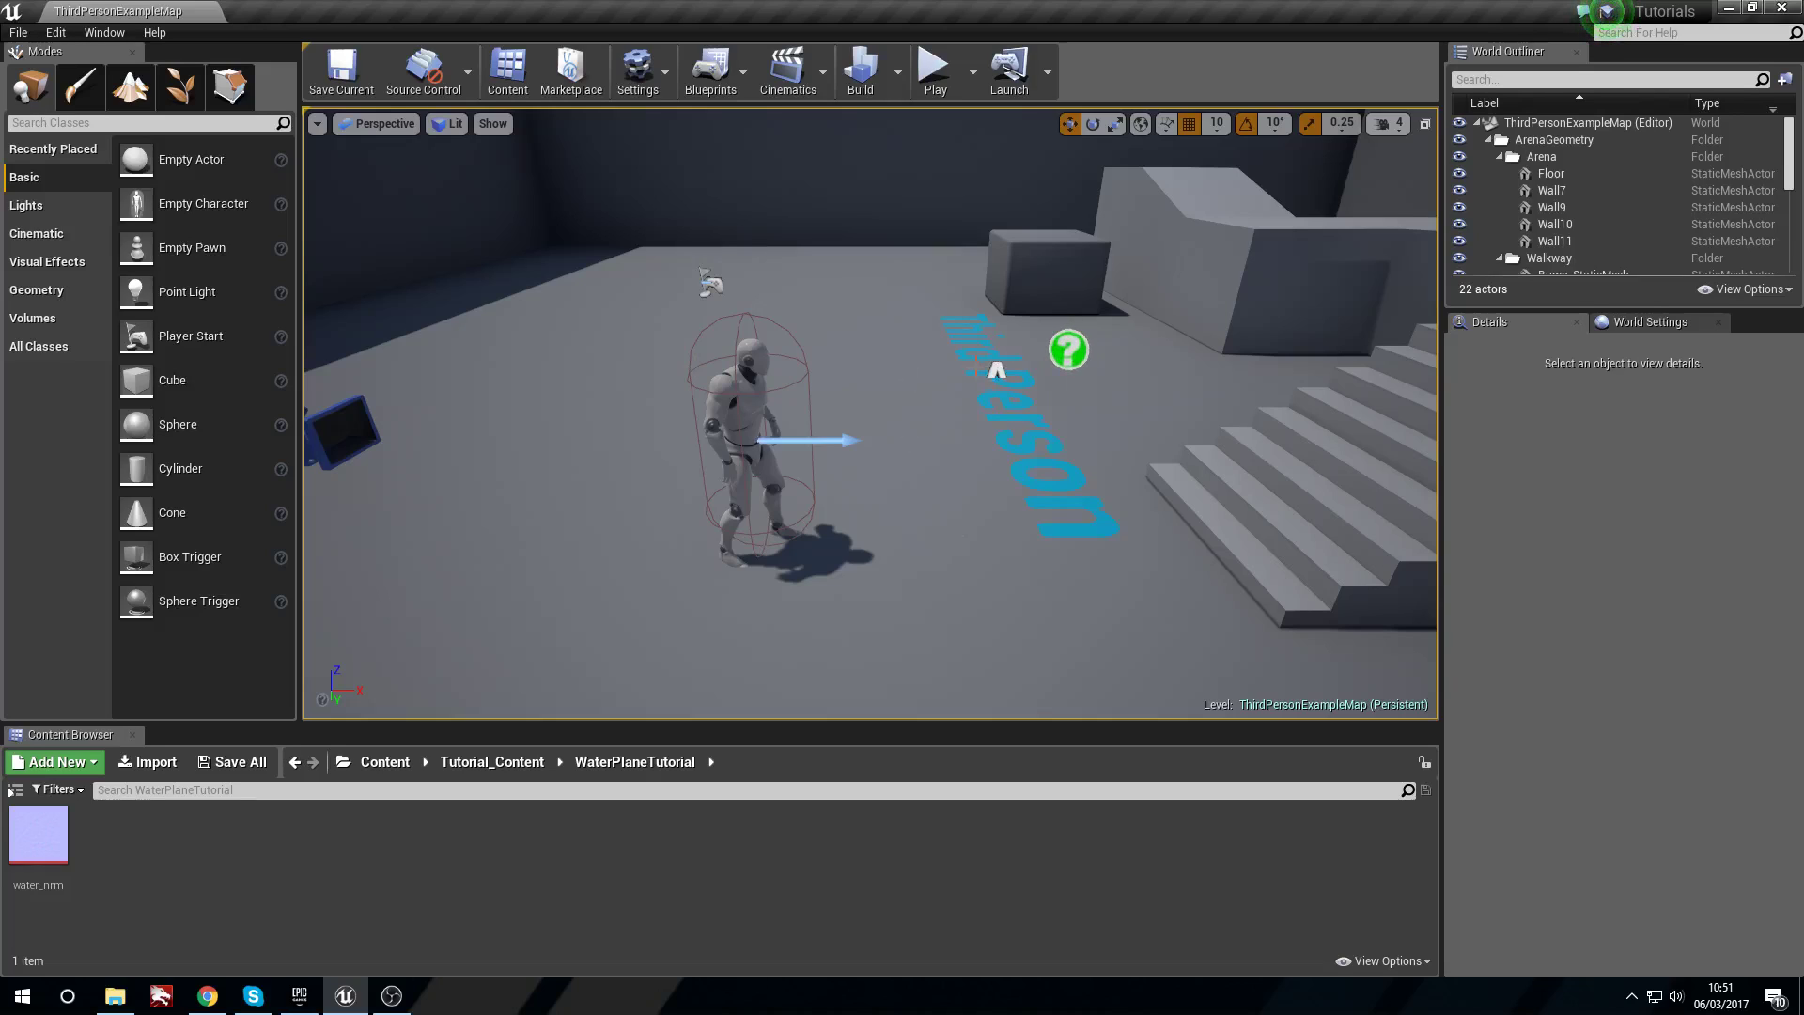
pyautogui.moveTo(996, 371); pyautogui.dragTo(974, 367, button='right')
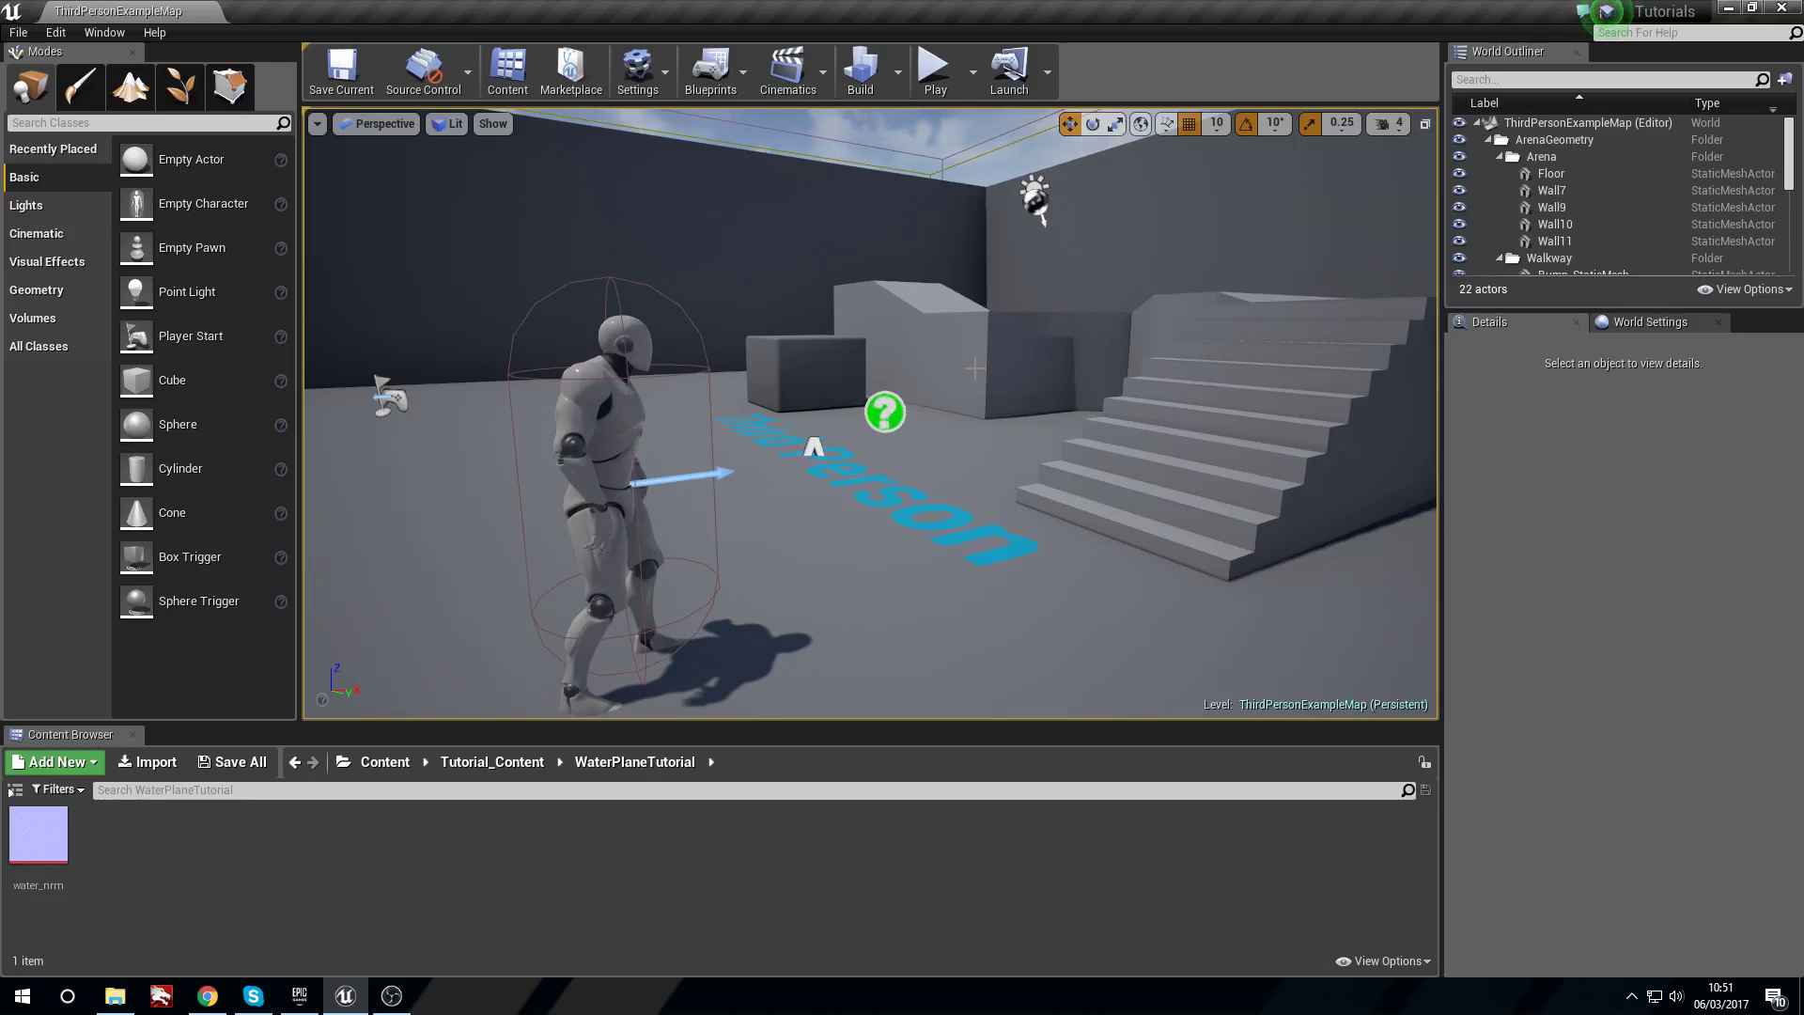
# Delete the green question-mark help actor and the blue Third Person floor text from the level.
pyautogui.moveTo(940, 399); pyautogui.dragTo(939, 399, button='right')
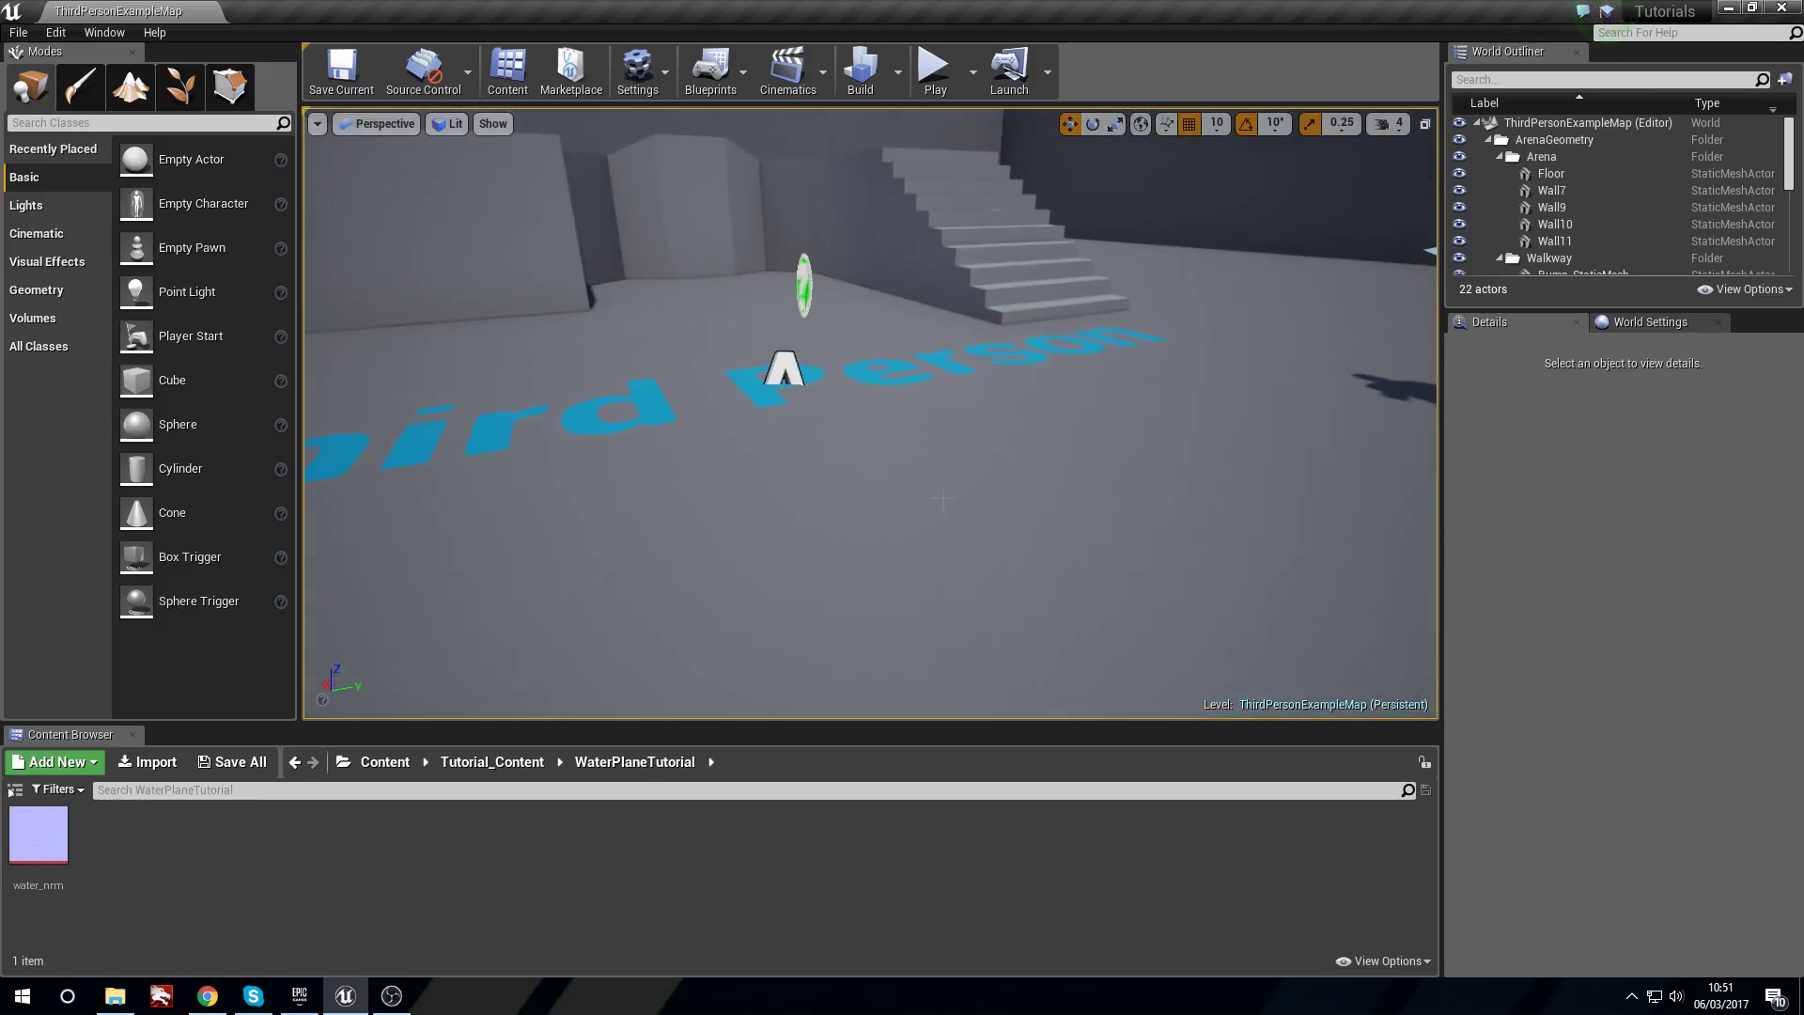
pyautogui.click(805, 282)
pyautogui.press('Delete')
pyautogui.click(793, 364)
pyautogui.press('Delete')
pyautogui.moveTo(918, 293); pyautogui.dragTo(918, 292, button='right')
pyautogui.moveTo(940, 399); pyautogui.dragTo(939, 399, button='right')
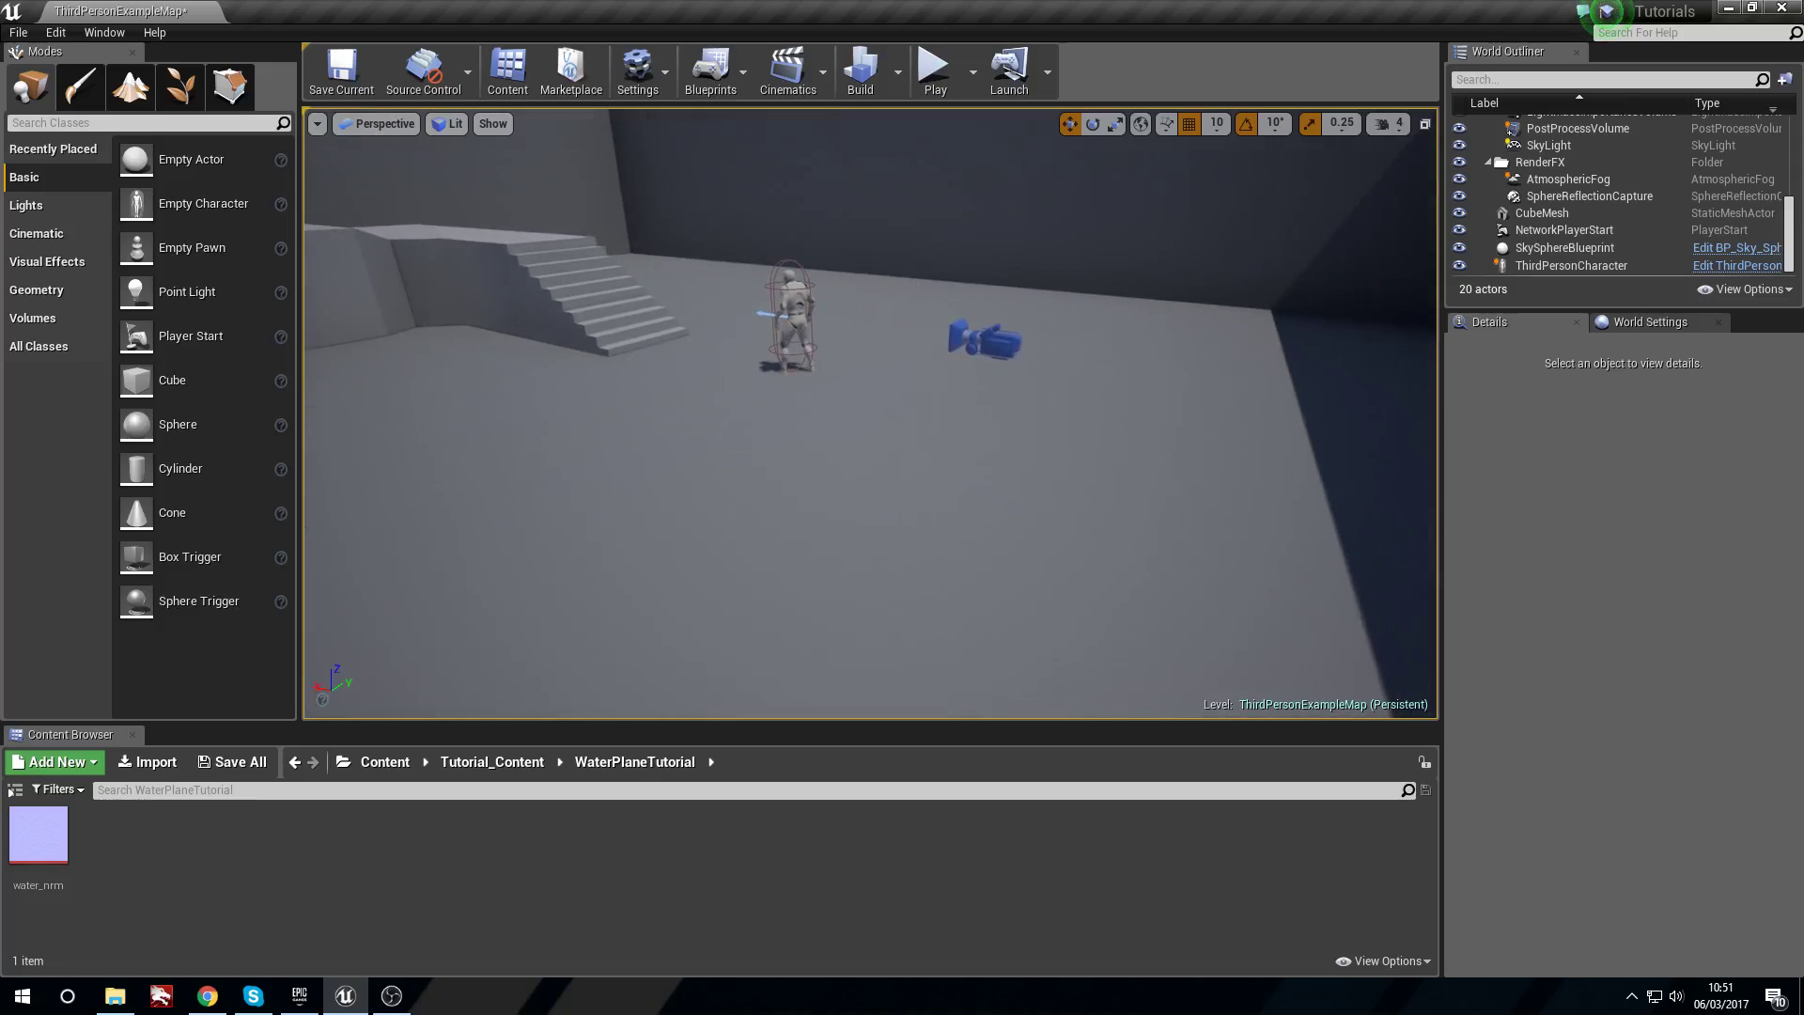
# Move ThirdPersonCharacter onto the raised platform above the stairs and rotate it about 180° around its Z axis.
pyautogui.click(784, 321)
pyautogui.moveTo(788, 321); pyautogui.dragTo(788, 321, button='right')
pyautogui.moveTo(937, 348); pyautogui.dragTo(324, 169)
pyautogui.moveTo(578, 294); pyautogui.dragTo(577, 294, button='right')
pyautogui.press('e')
pyautogui.moveTo(684, 392); pyautogui.dragTo(805, 393)
pyautogui.moveTo(805, 392); pyautogui.dragTo(949, 432, button='right')
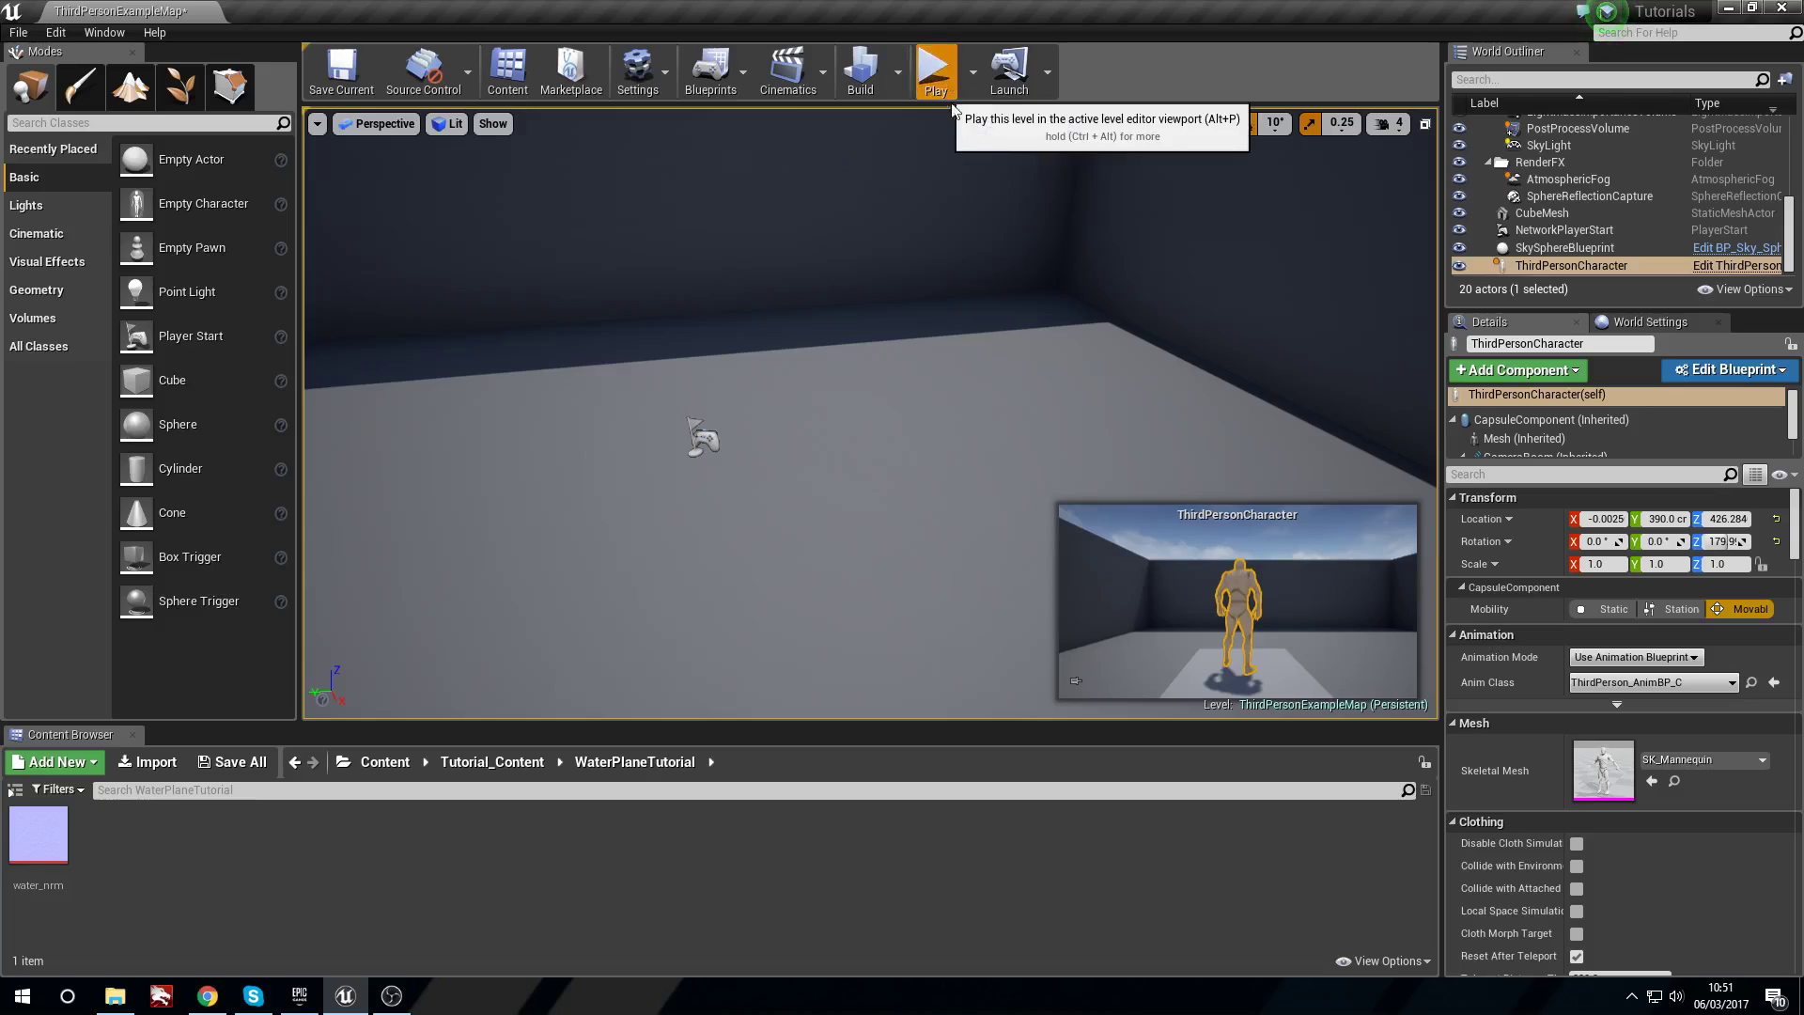
# Play-test the level in the viewport by walking the character forward, and end the play session.
pyautogui.click(933, 68)
pyautogui.press('w')
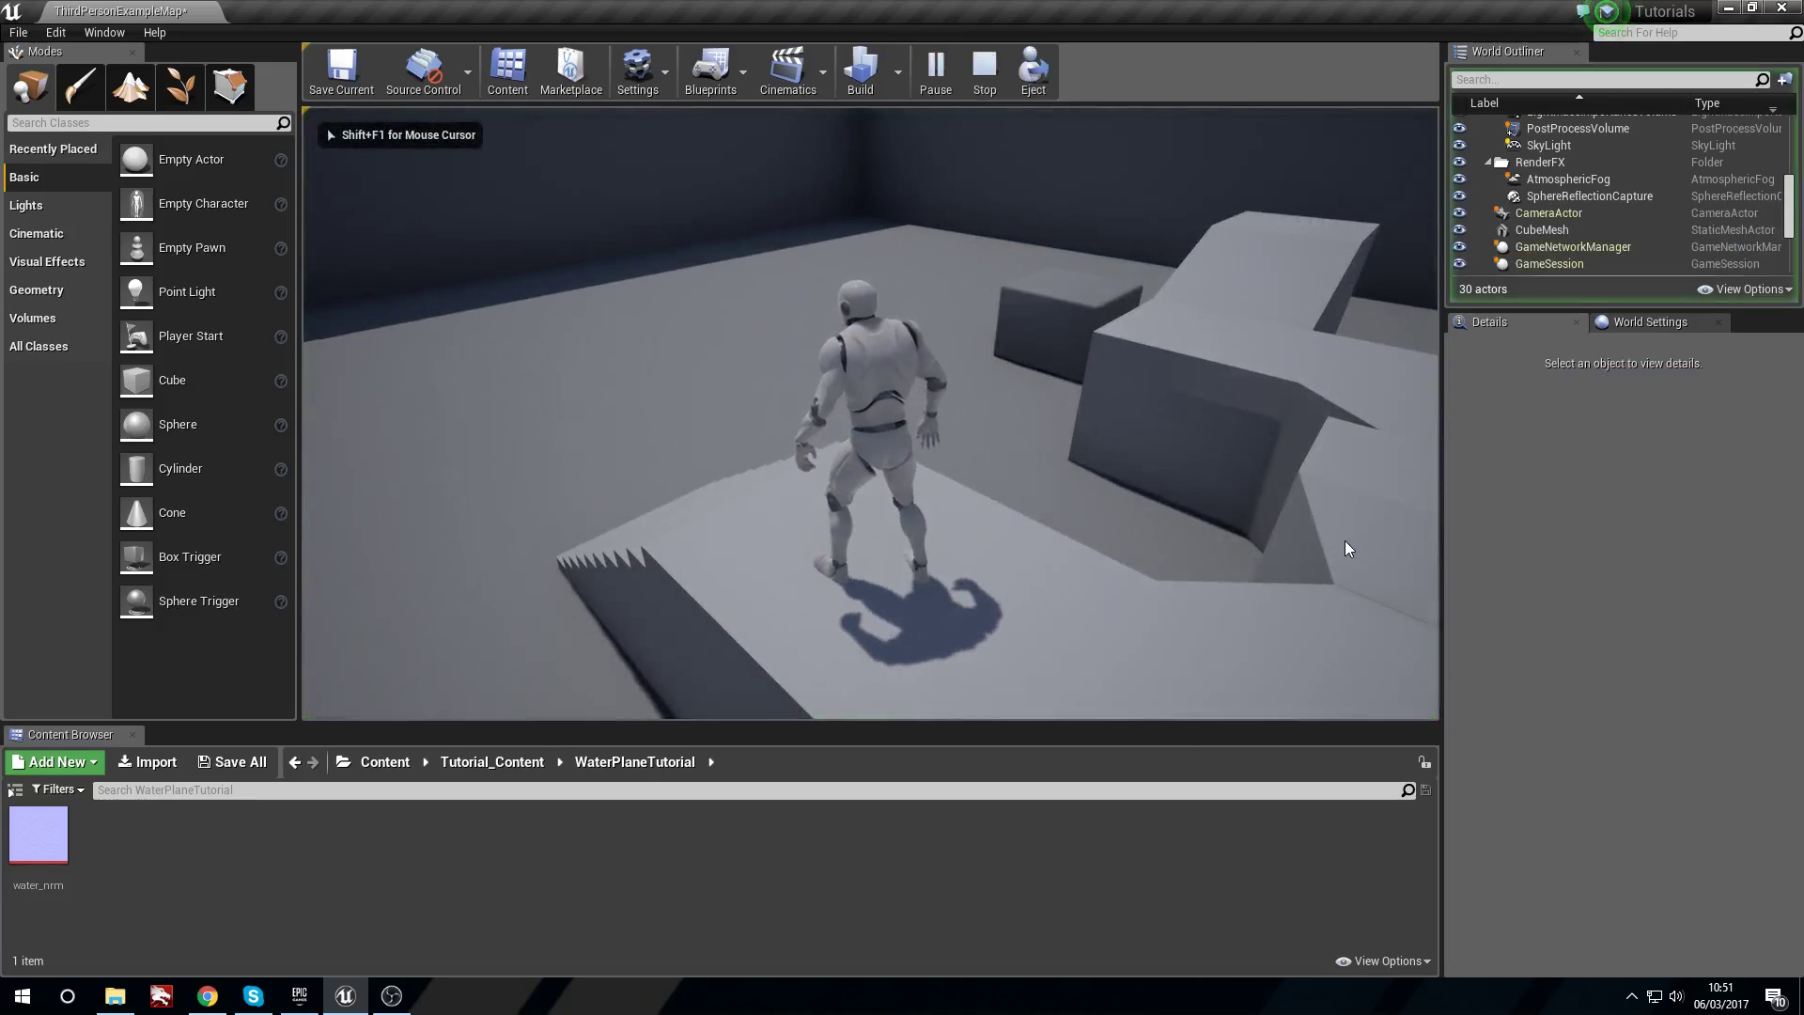
pyautogui.press('Escape')
pyautogui.moveTo(1034, 249); pyautogui.dragTo(800, 485, button='right')
pyautogui.click(1035, 250)
pyautogui.press('w')
pyautogui.press('w')
pyautogui.press('s')
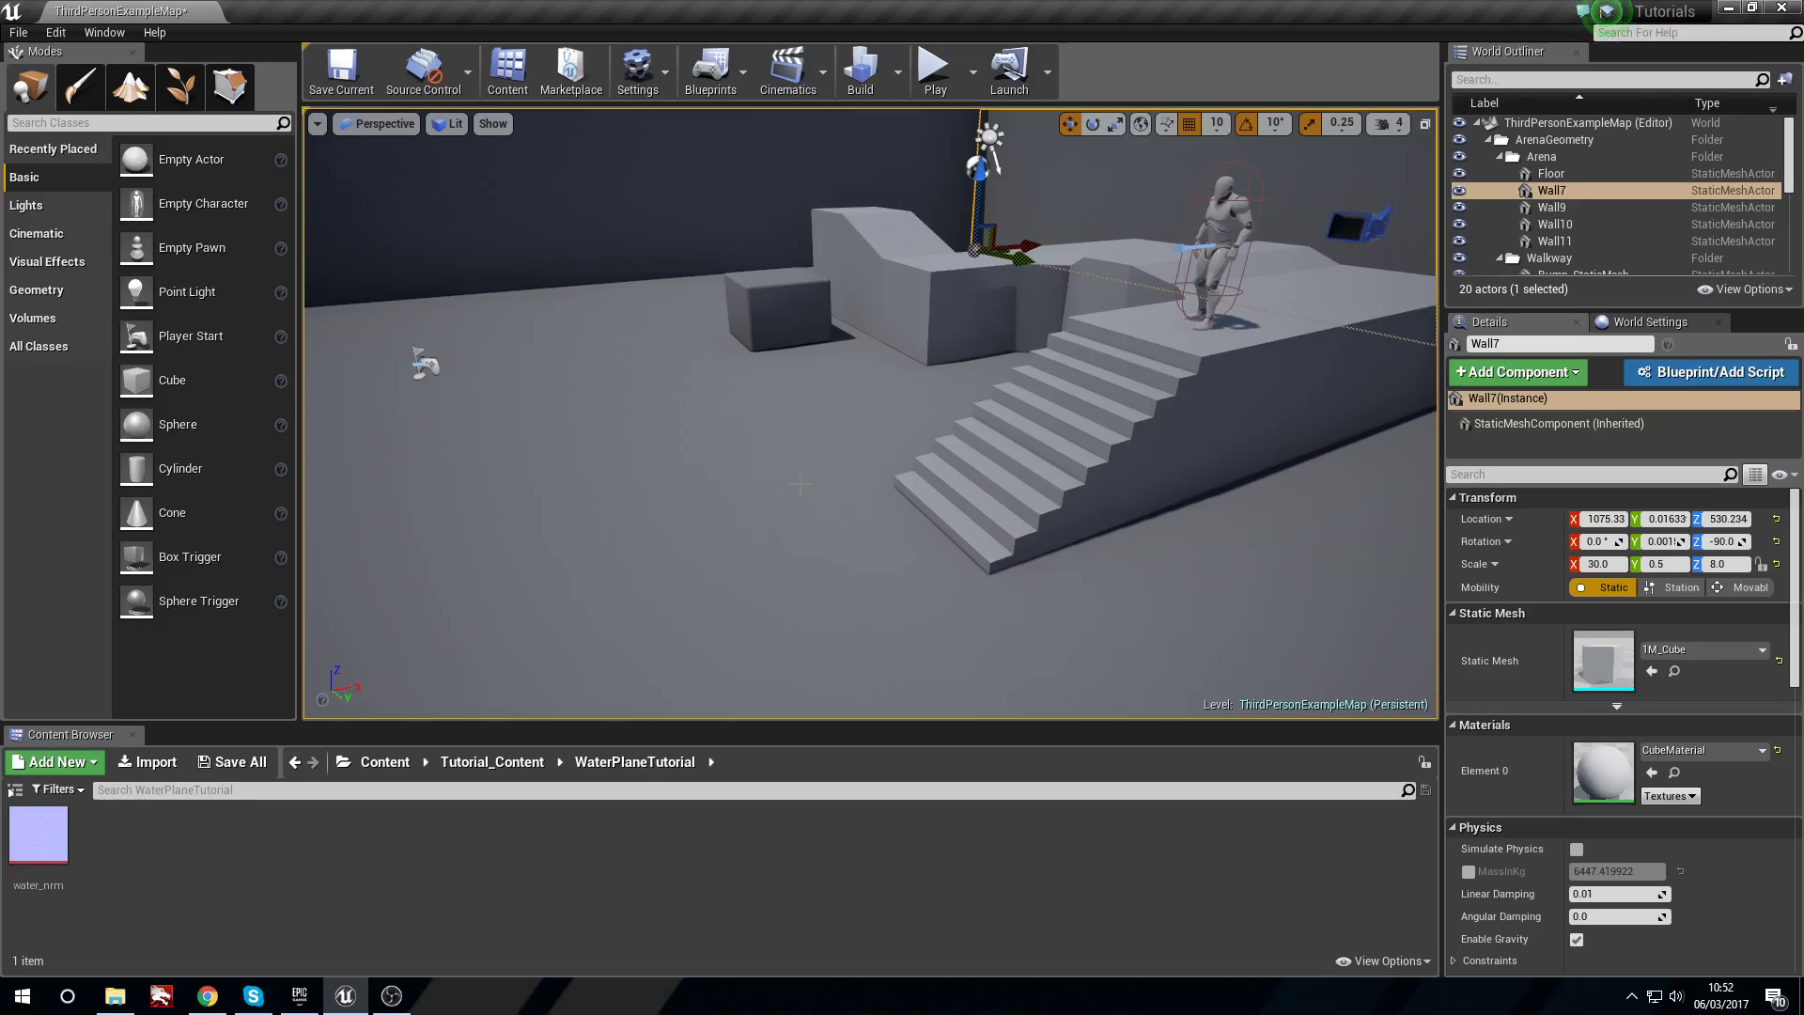
pyautogui.moveTo(385, 439); pyautogui.dragTo(574, 417, button='right')
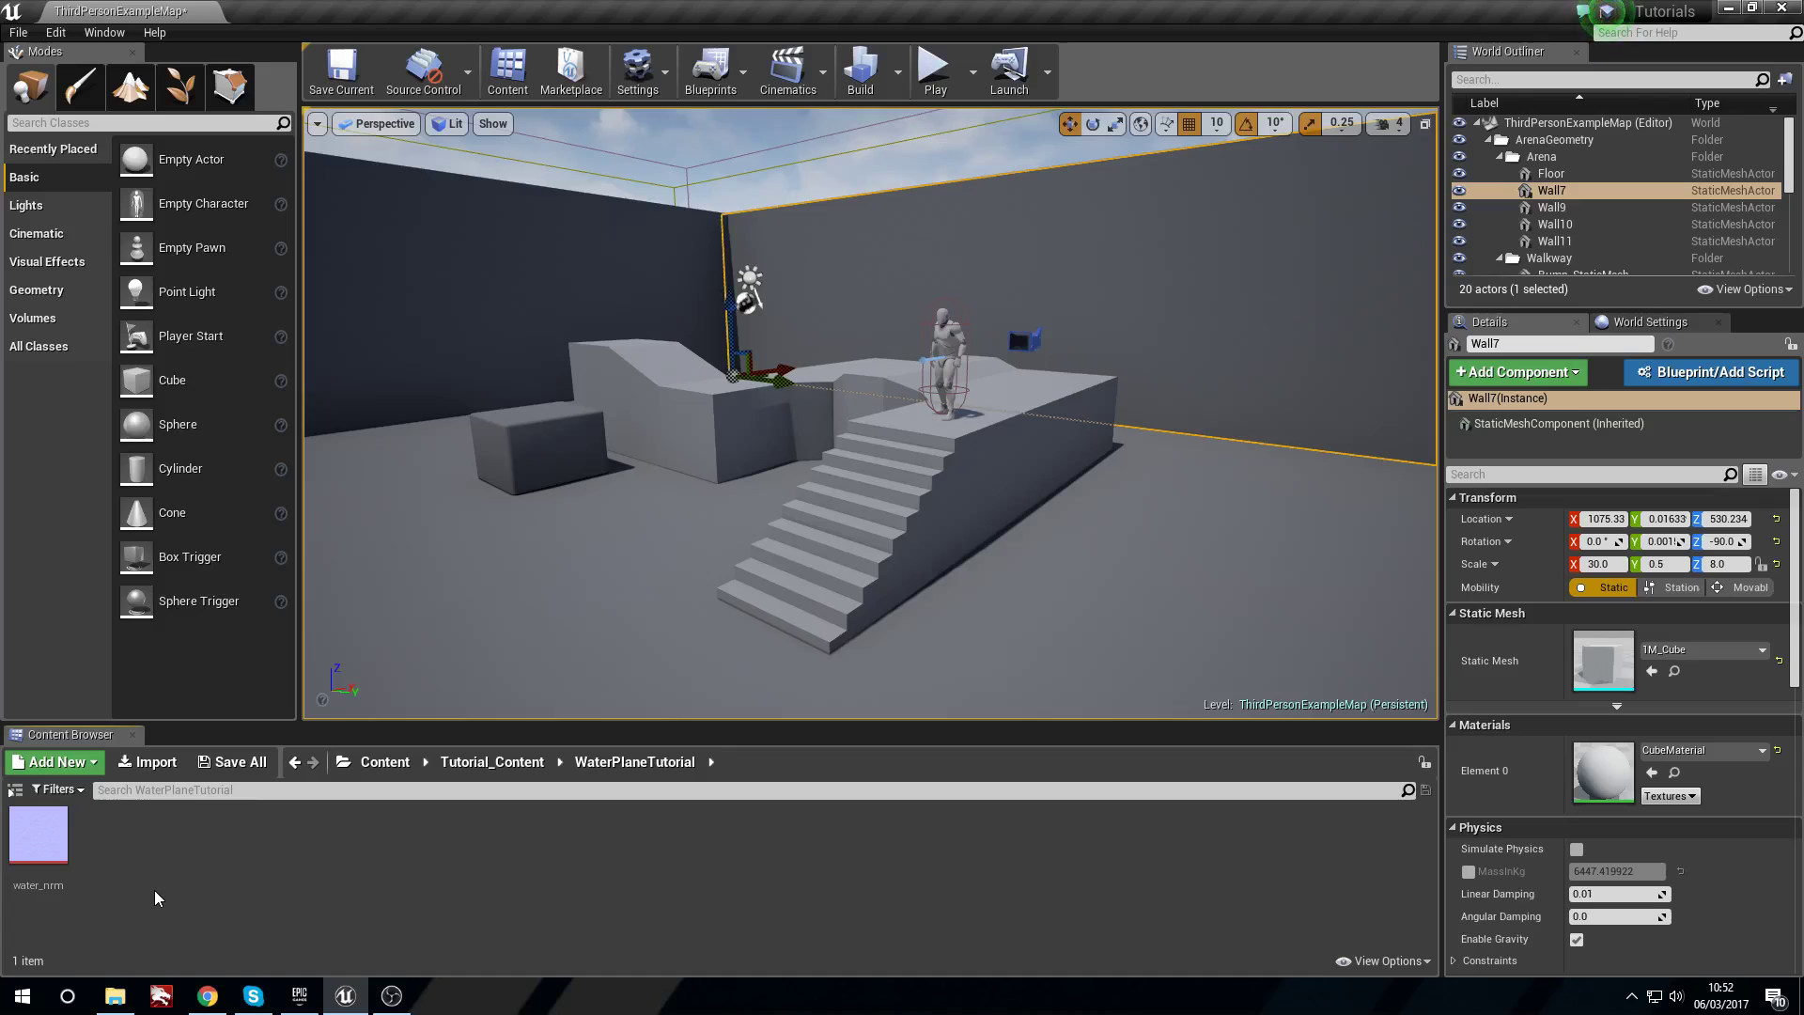
pyautogui.moveTo(986, 508); pyautogui.dragTo(855, 512, button='right')
pyautogui.press('w')
pyautogui.press('s')
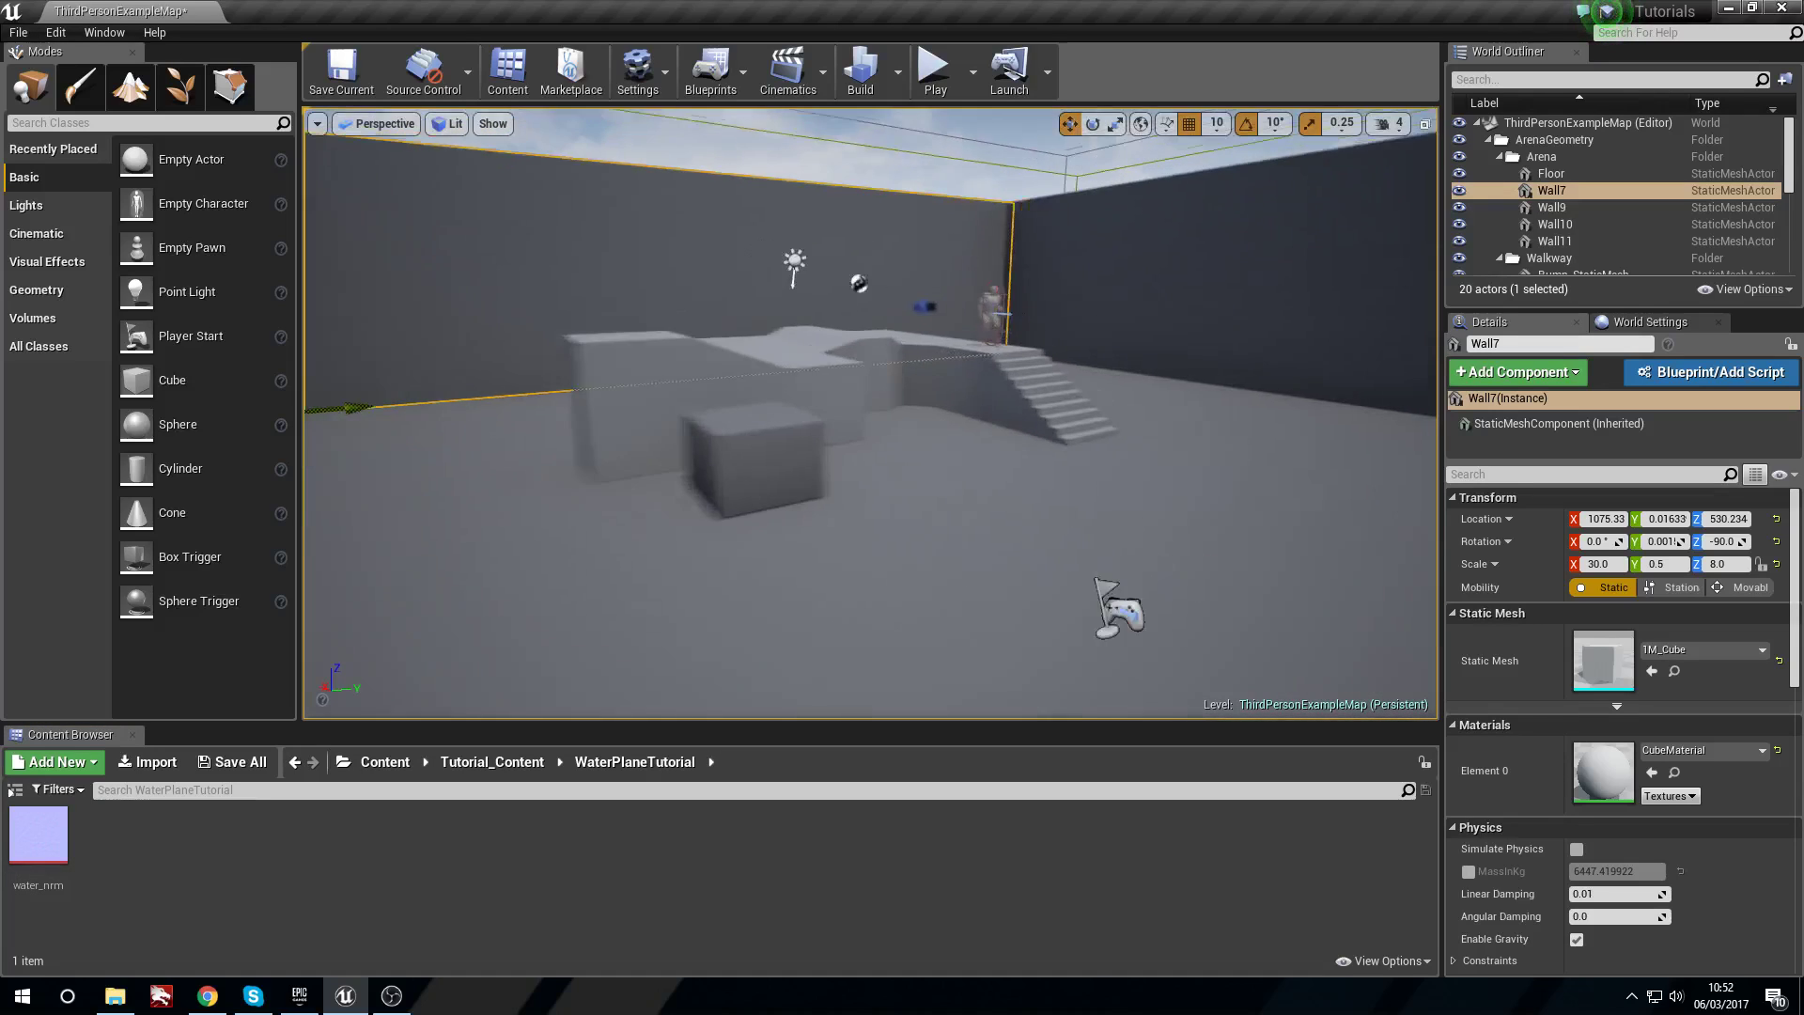
pyautogui.moveTo(782, 388); pyautogui.dragTo(780, 388, button='right')
# Open the water_nrm normal map, examine its pattern at several zoom levels, and close its editor.
pyautogui.doubleClick(47, 835)
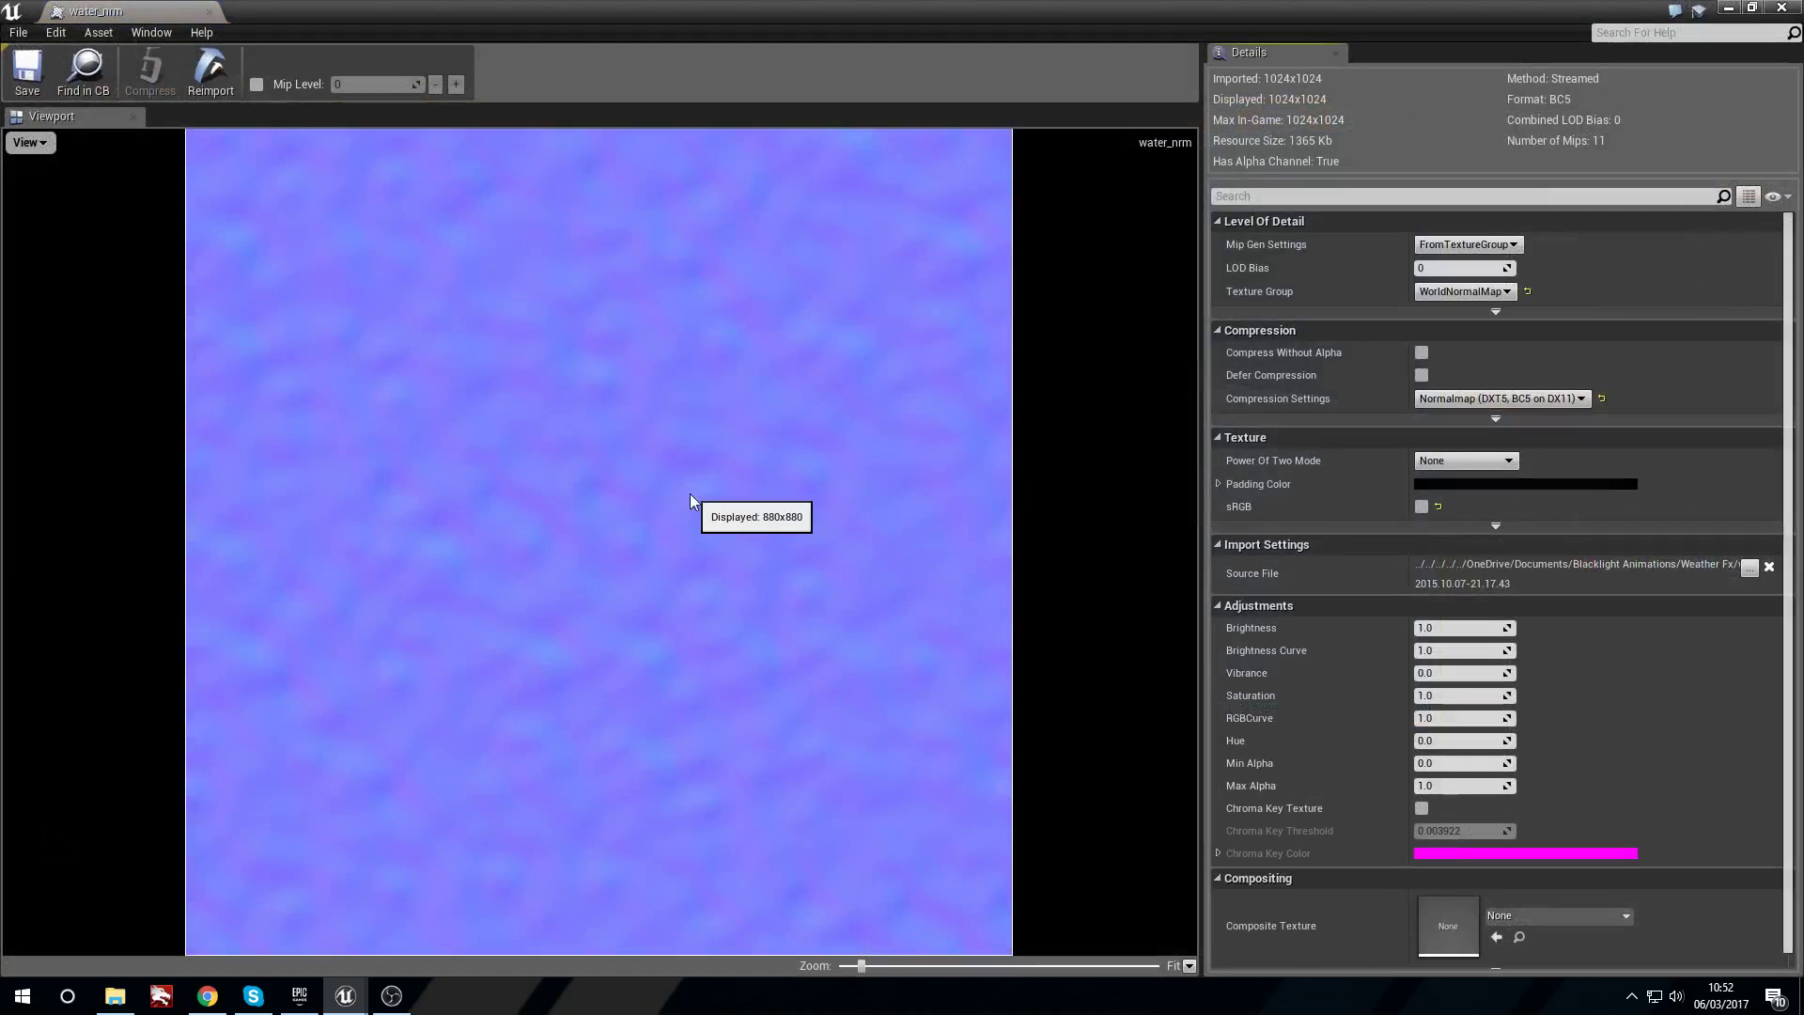
pyautogui.scroll(1, 690, 494)
pyautogui.scroll(-2, 560, 415)
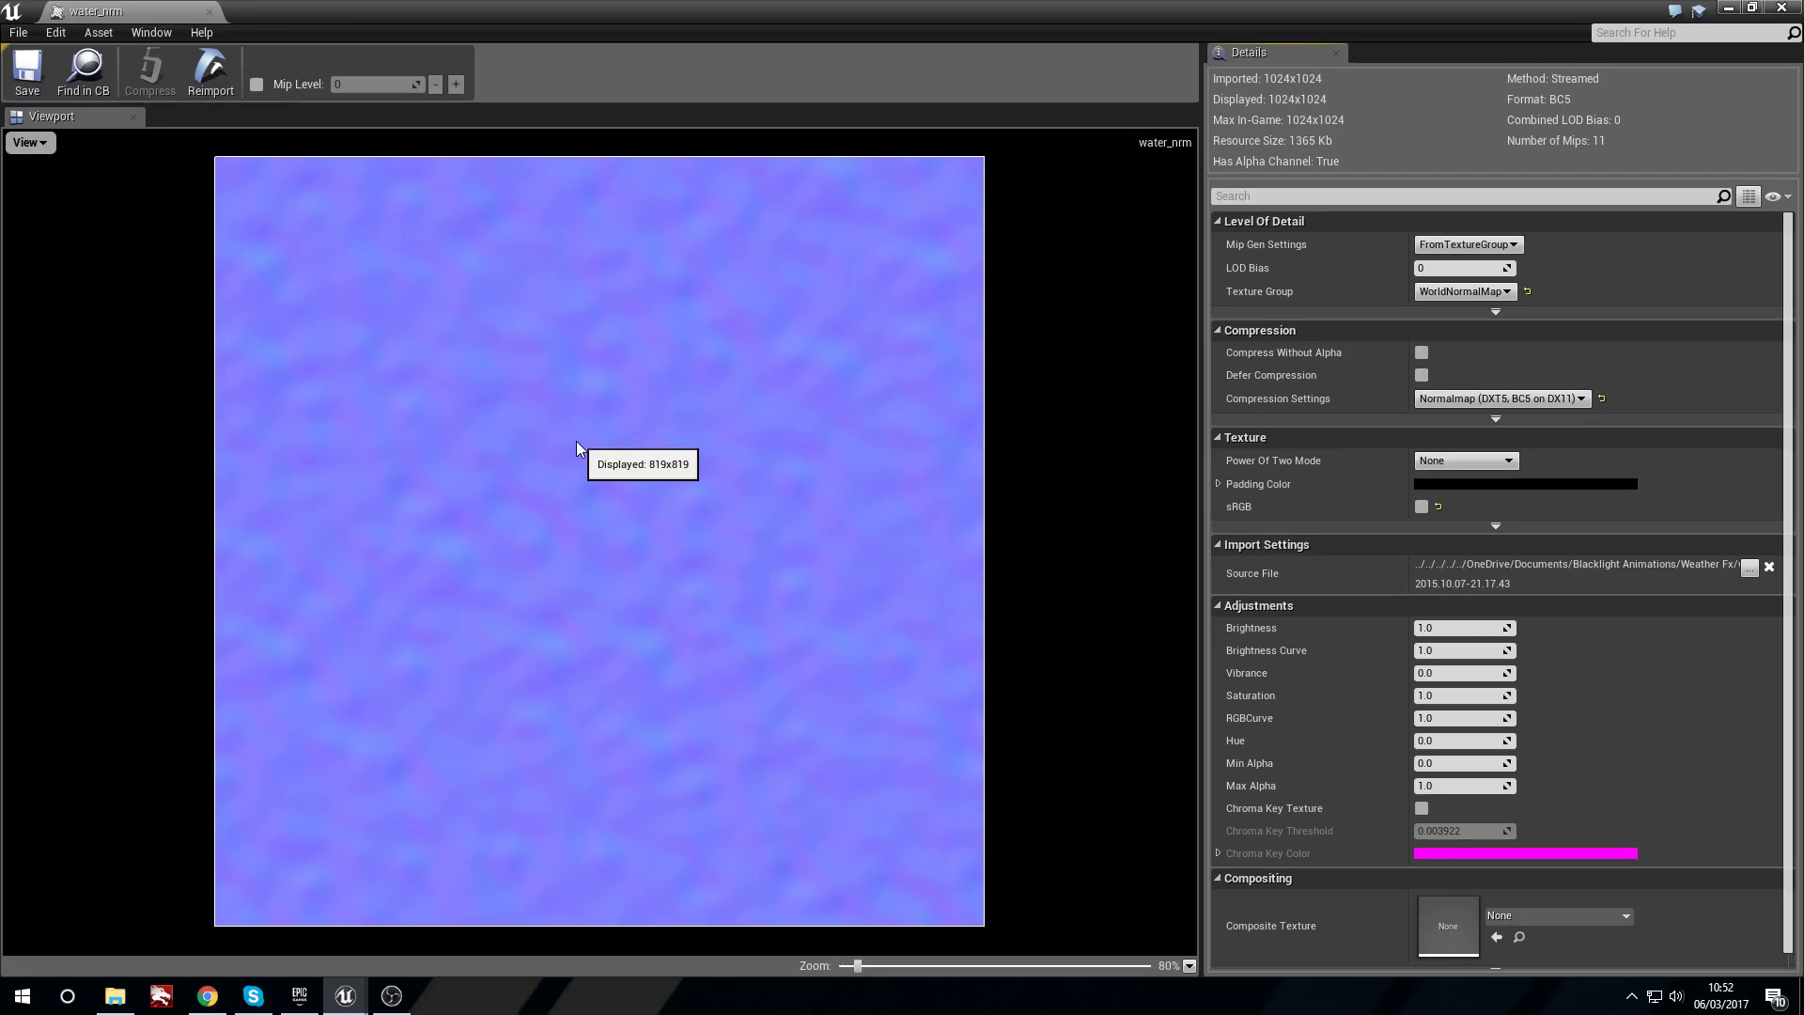
pyautogui.scroll(6, 664, 421)
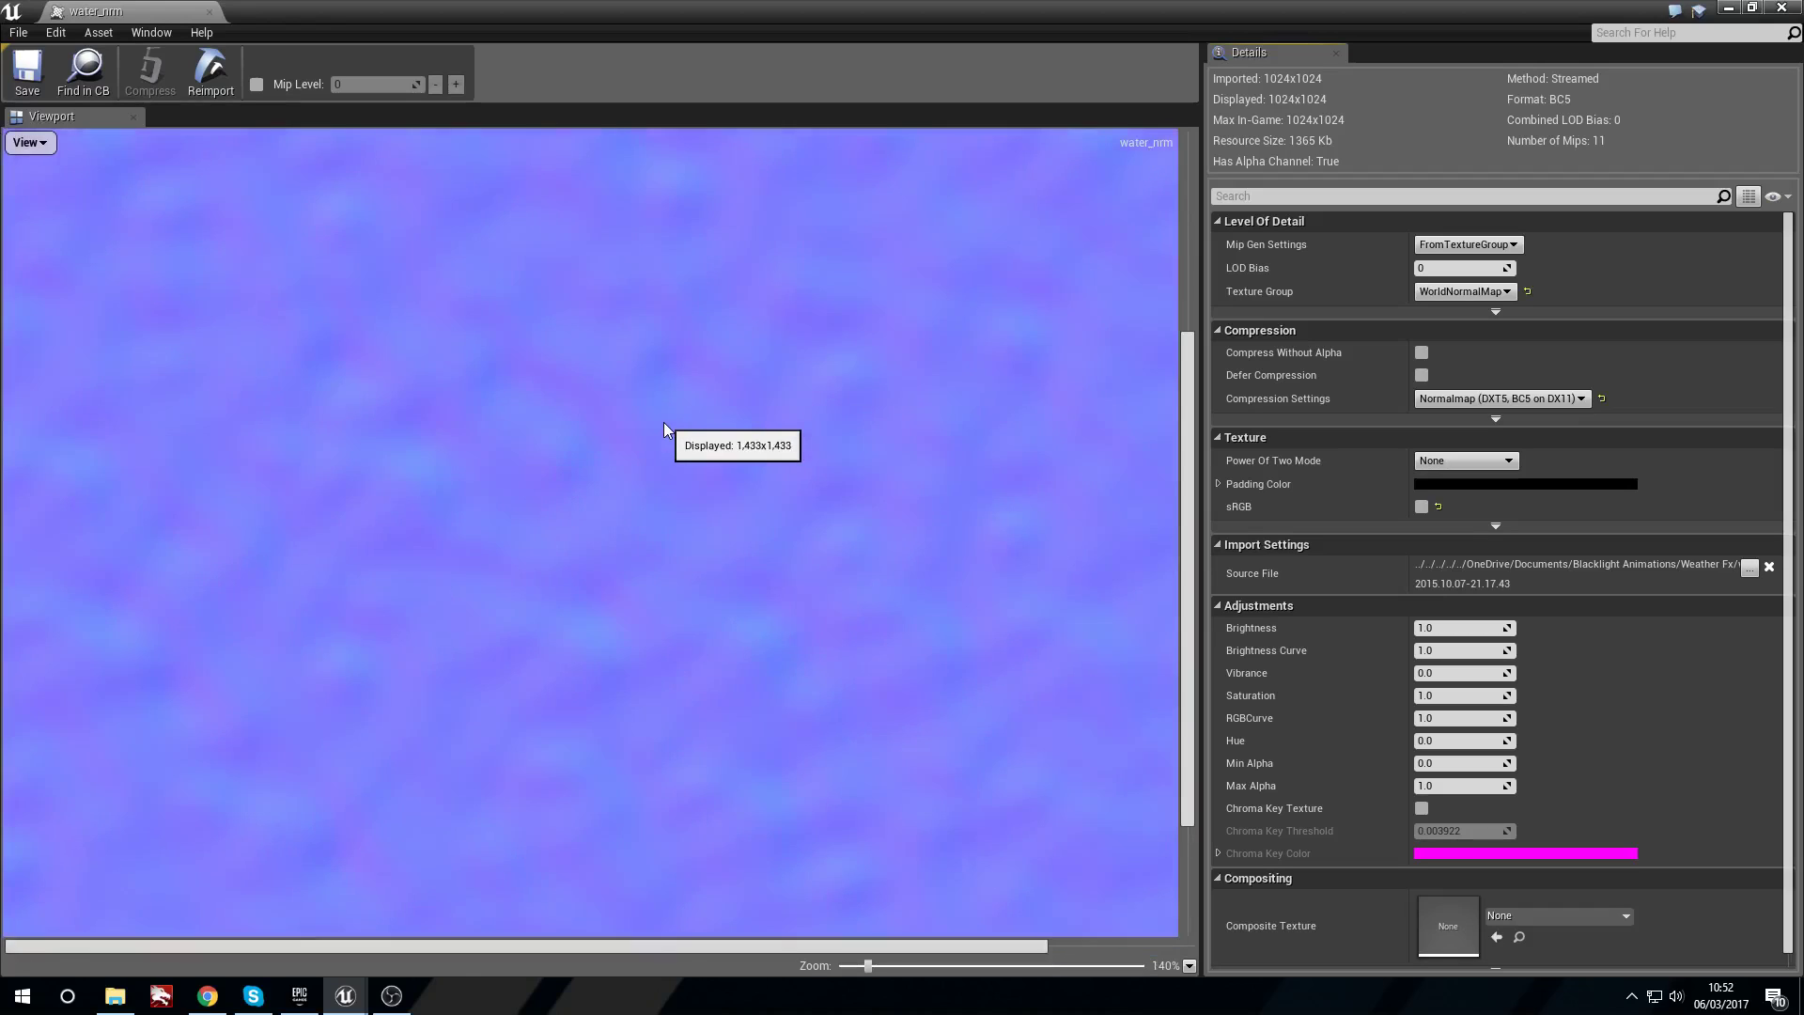
pyautogui.scroll(-4, 663, 436)
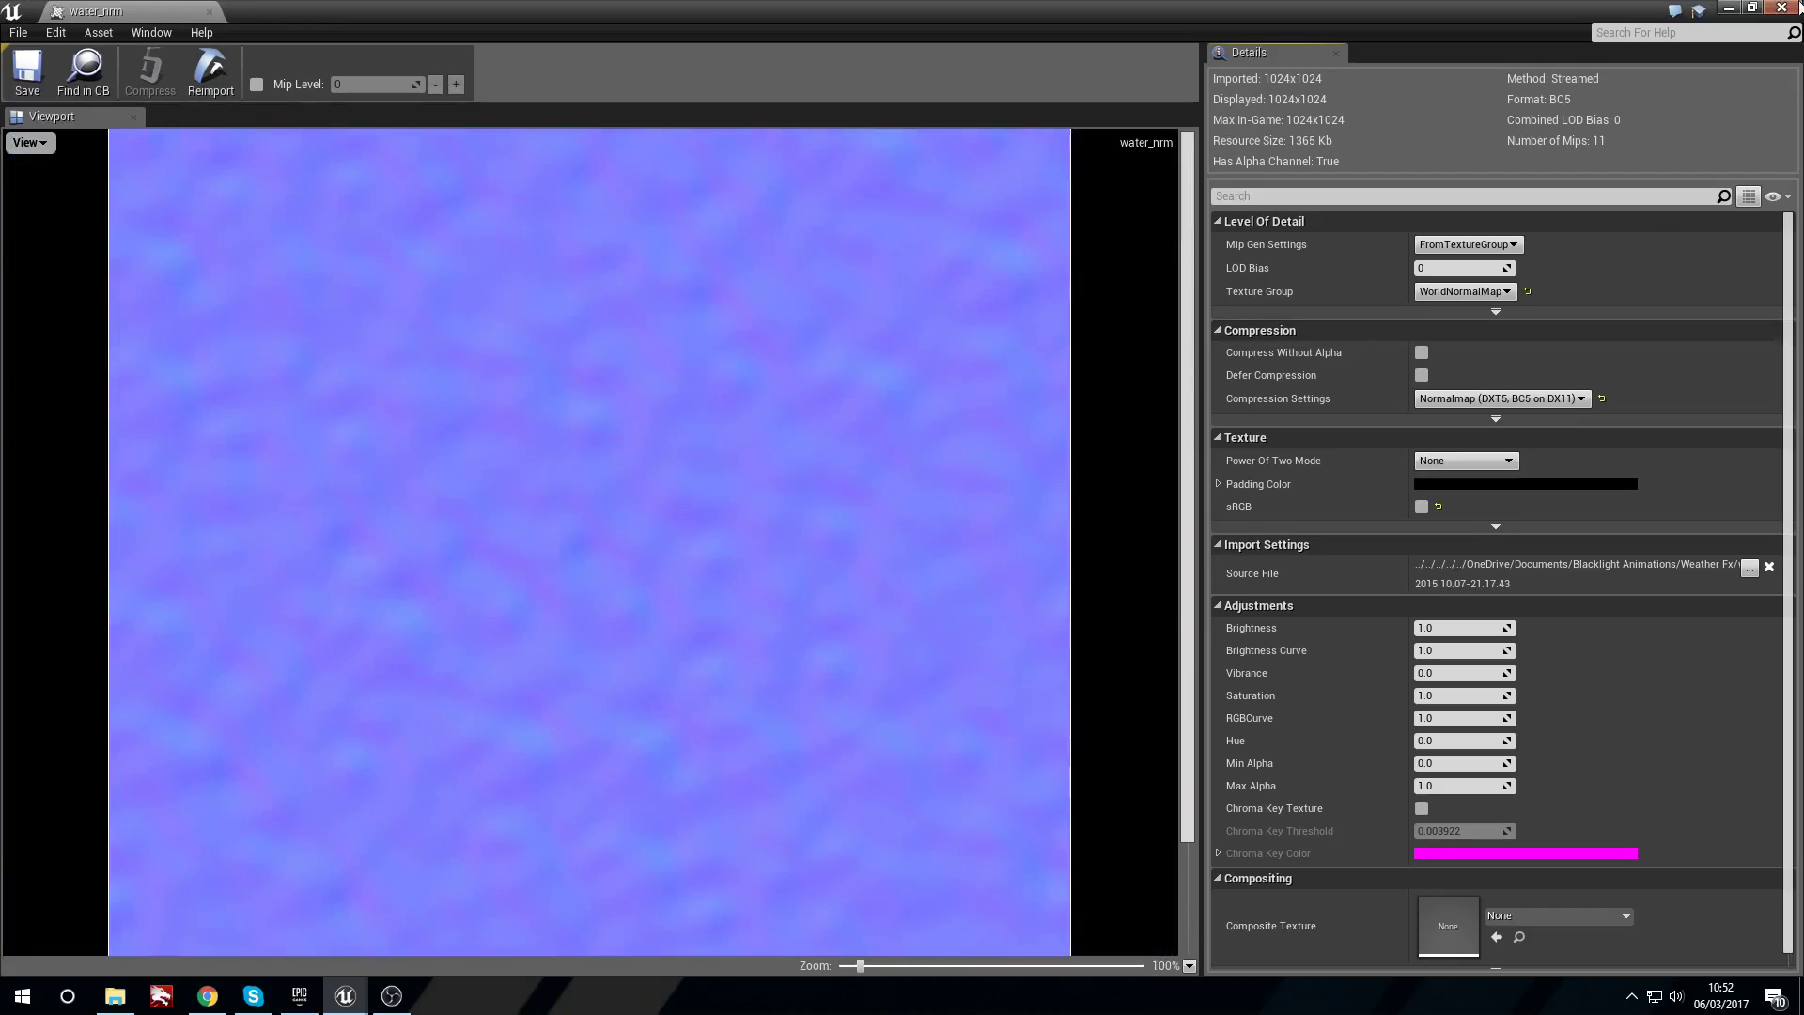
pyautogui.click(1782, 7)
# Create a new Material asset in the WaterPlaneTutorial folder.
pyautogui.moveTo(870, 413); pyautogui.dragTo(1034, 381, button='right')
pyautogui.click(231, 919)
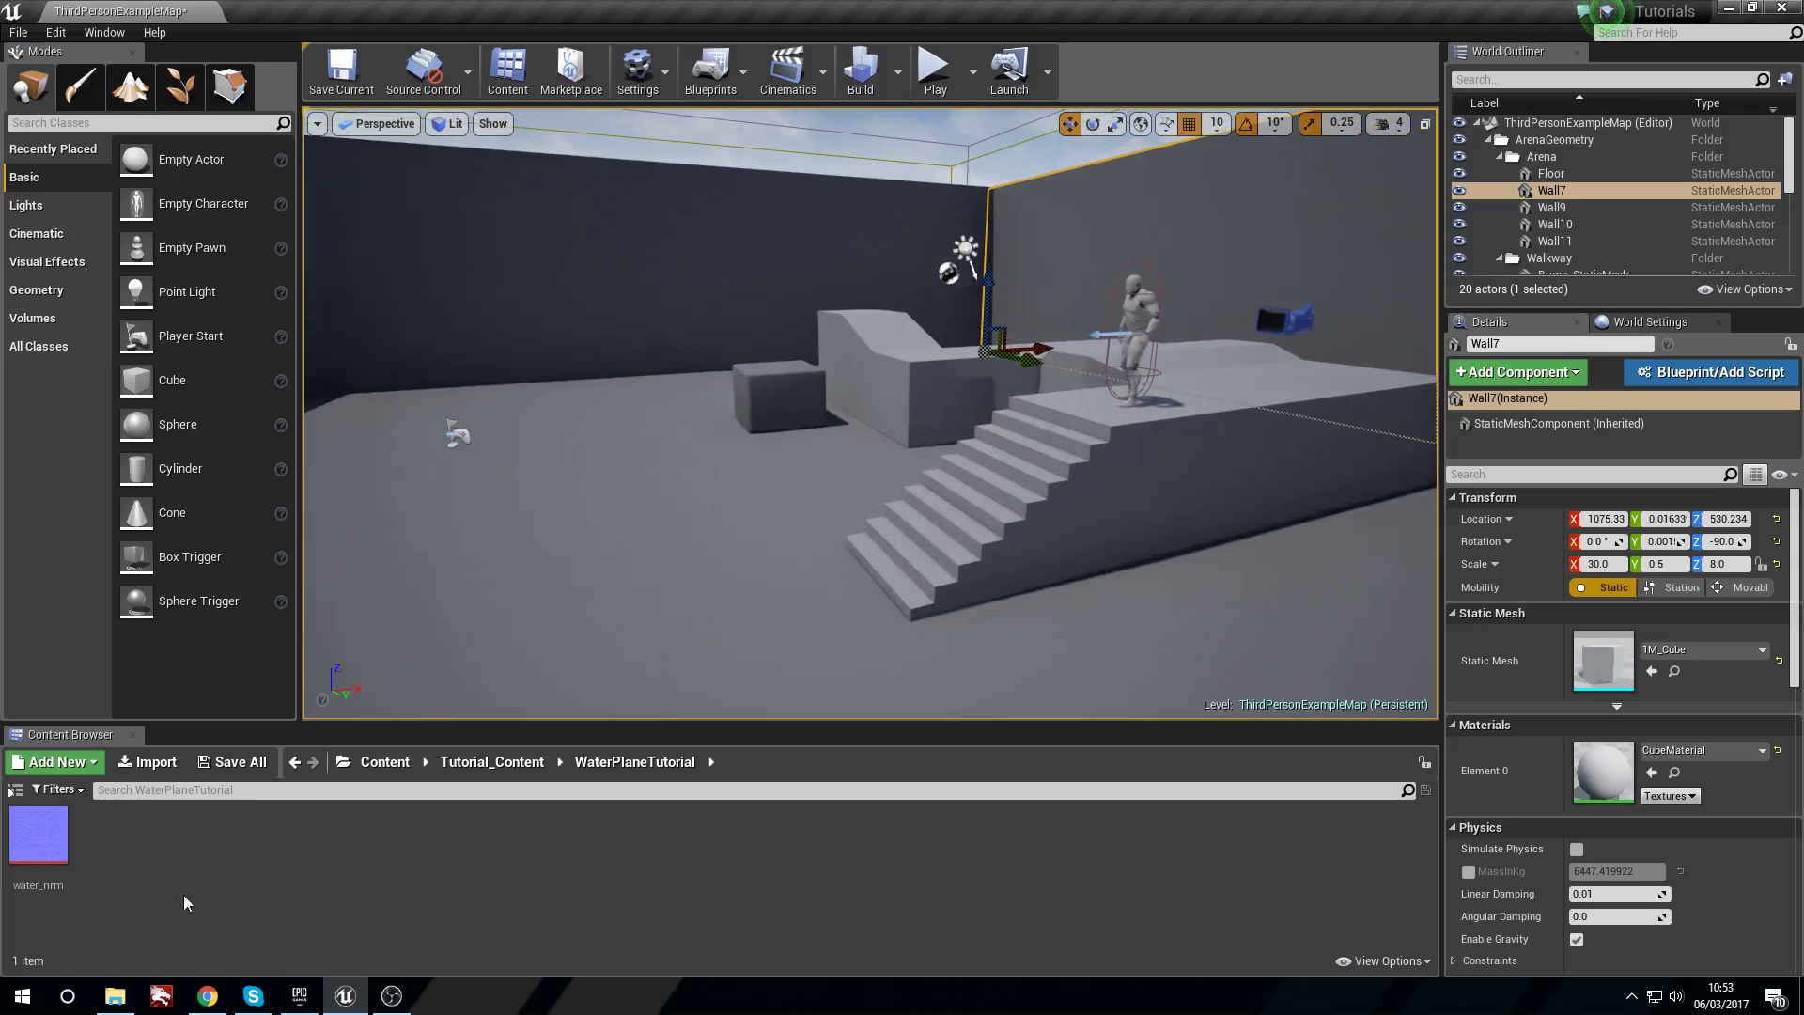
pyautogui.rightClick(149, 842)
pyautogui.rightClick(188, 813)
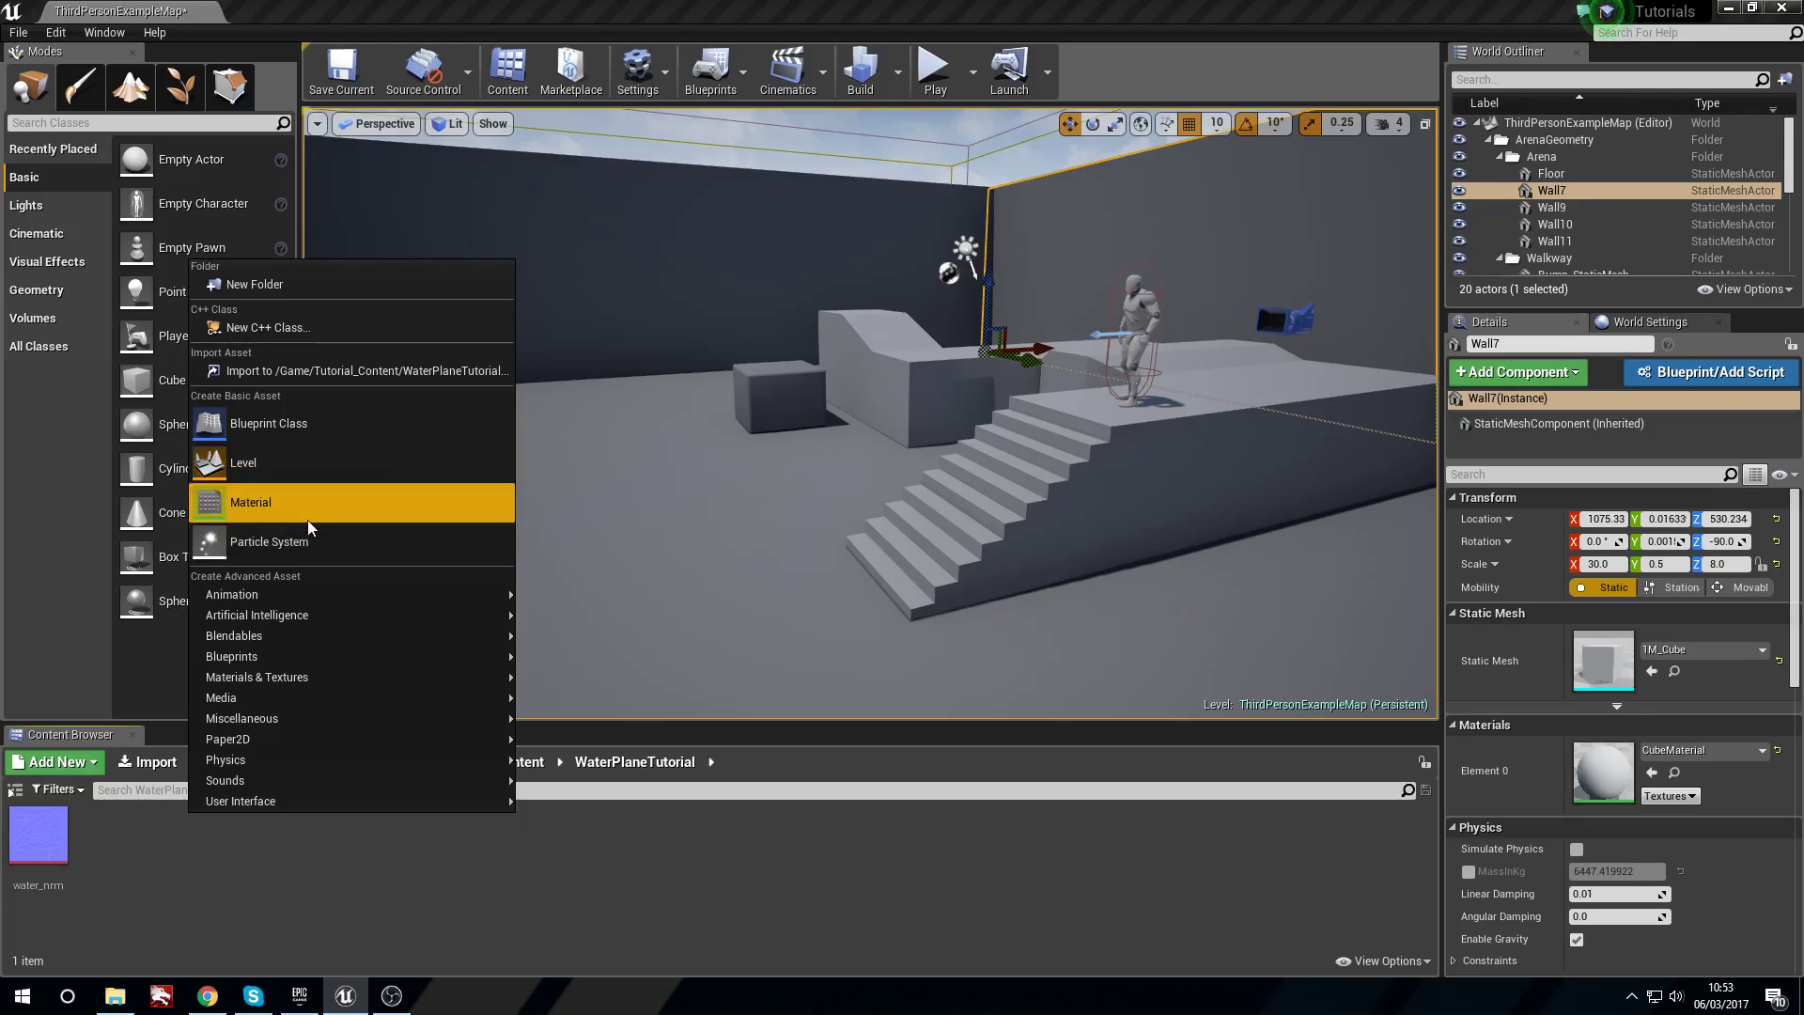
pyautogui.click(409, 502)
pyautogui.press('Return')
# Rename the new material as WaterPlane_M.
pyautogui.write('Wate')
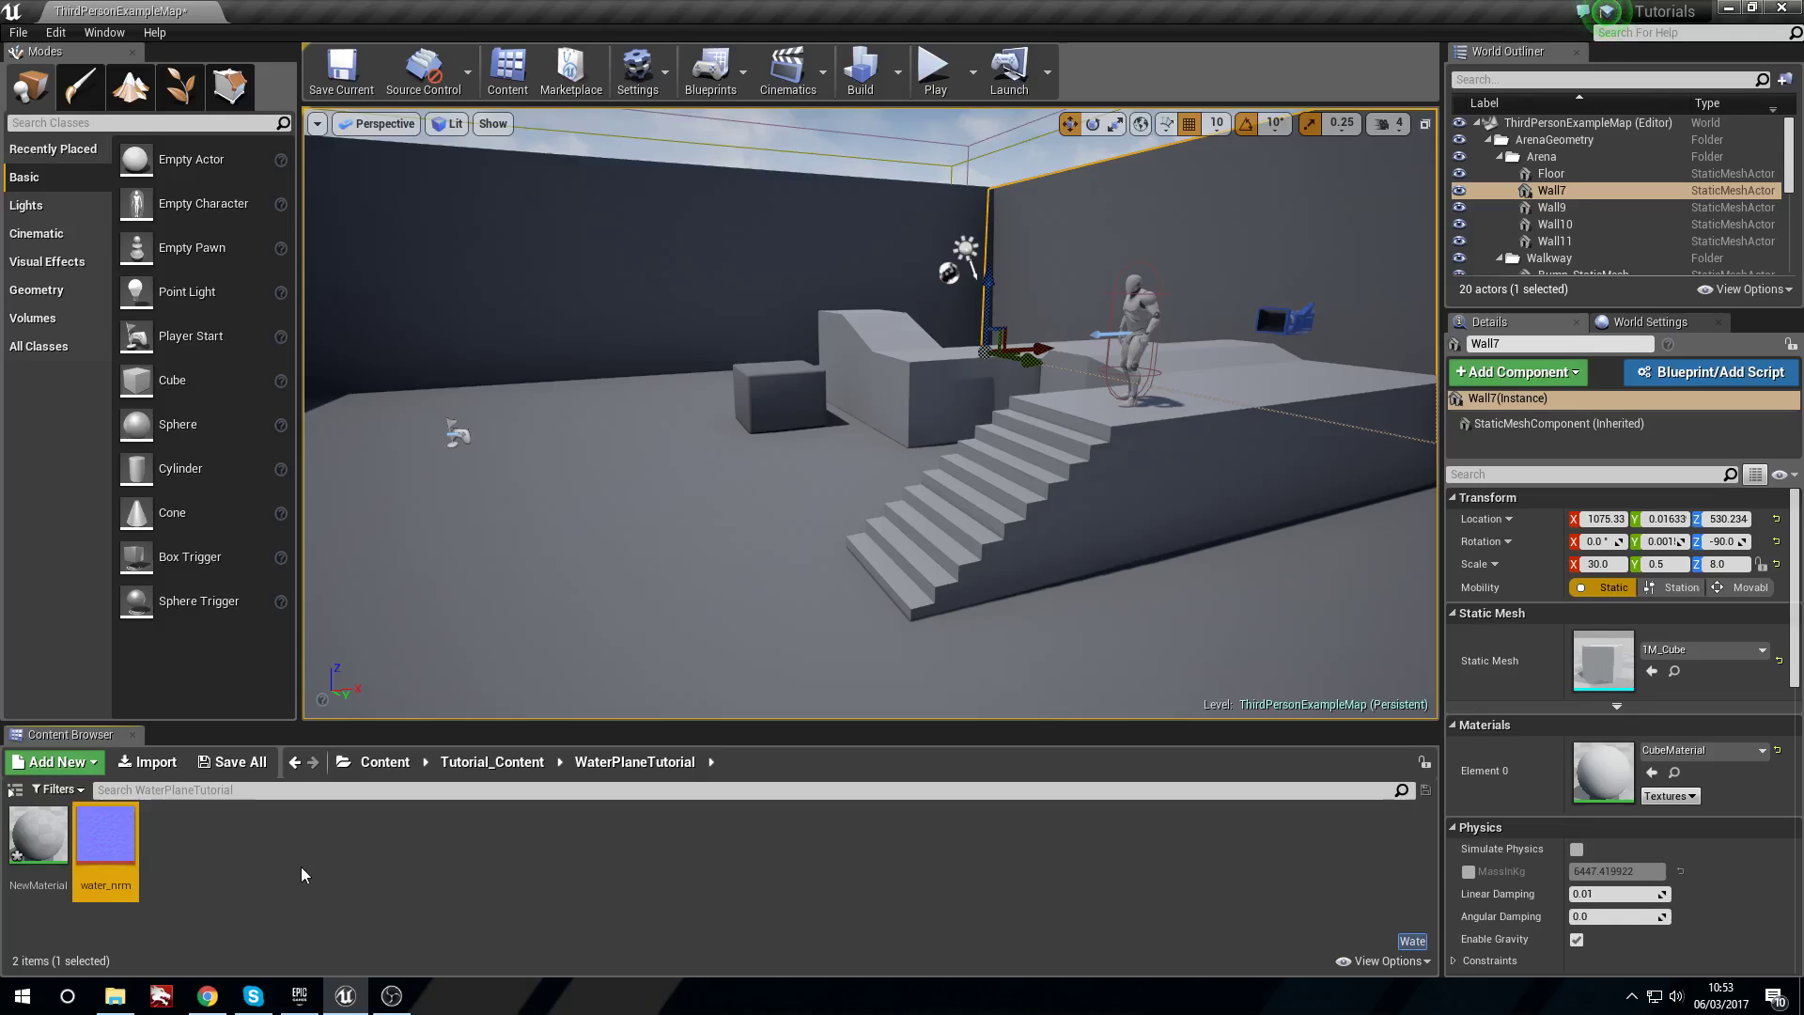
pyautogui.rightClick(55, 841)
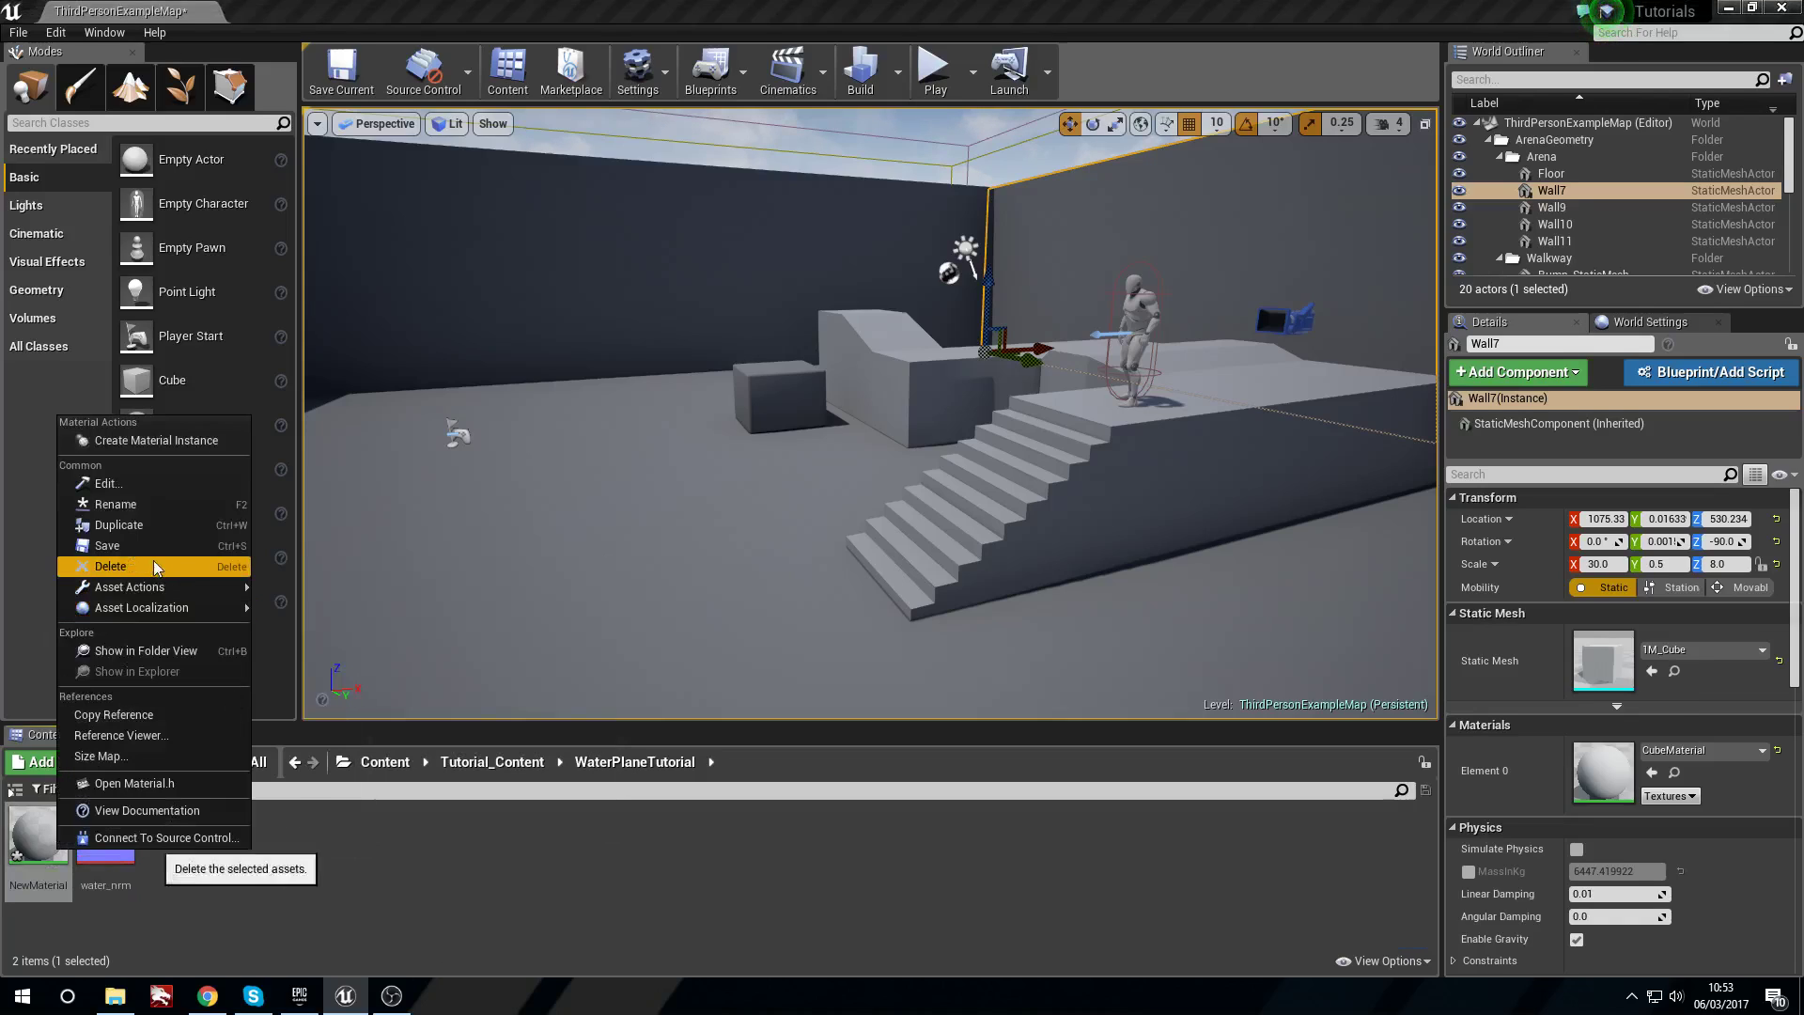
pyautogui.click(118, 505)
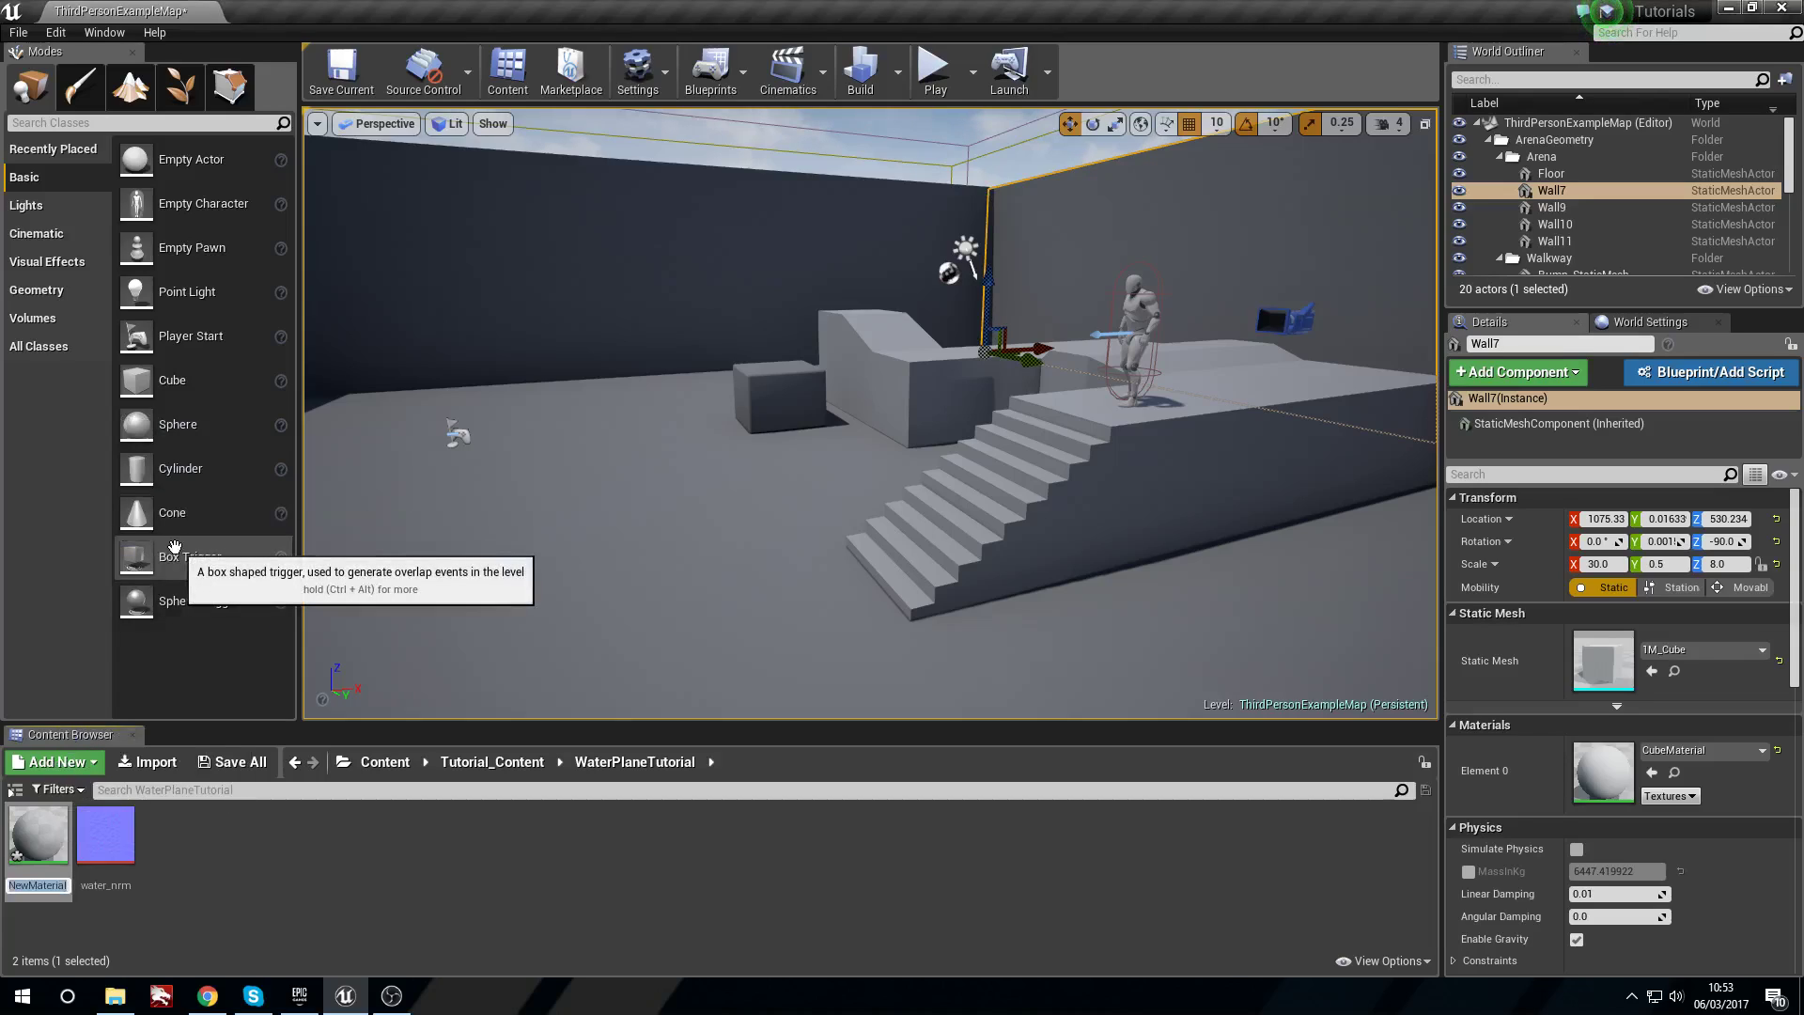
pyautogui.write('Water')
pyautogui.write('Pl')
pyautogui.press('Return')
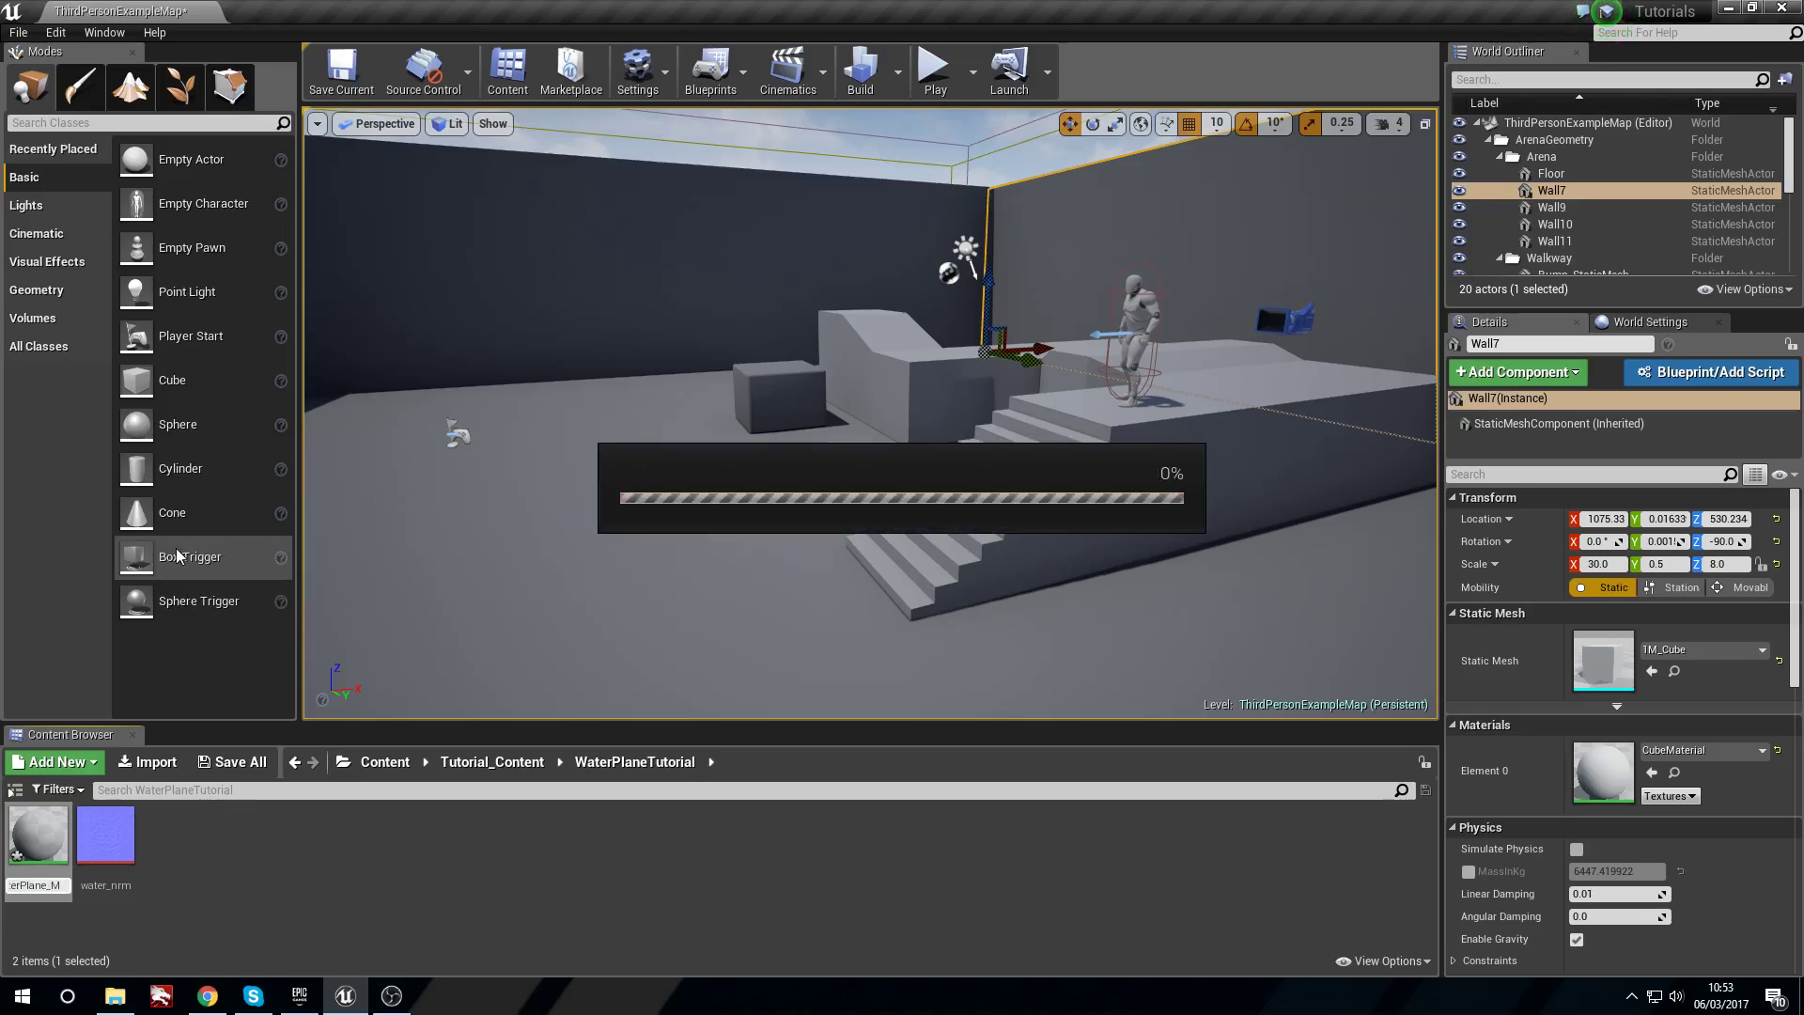
# Open the WaterPlane_M material for editing and set its Blend Mode to Translucent.
pyautogui.doubleClick(108, 839)
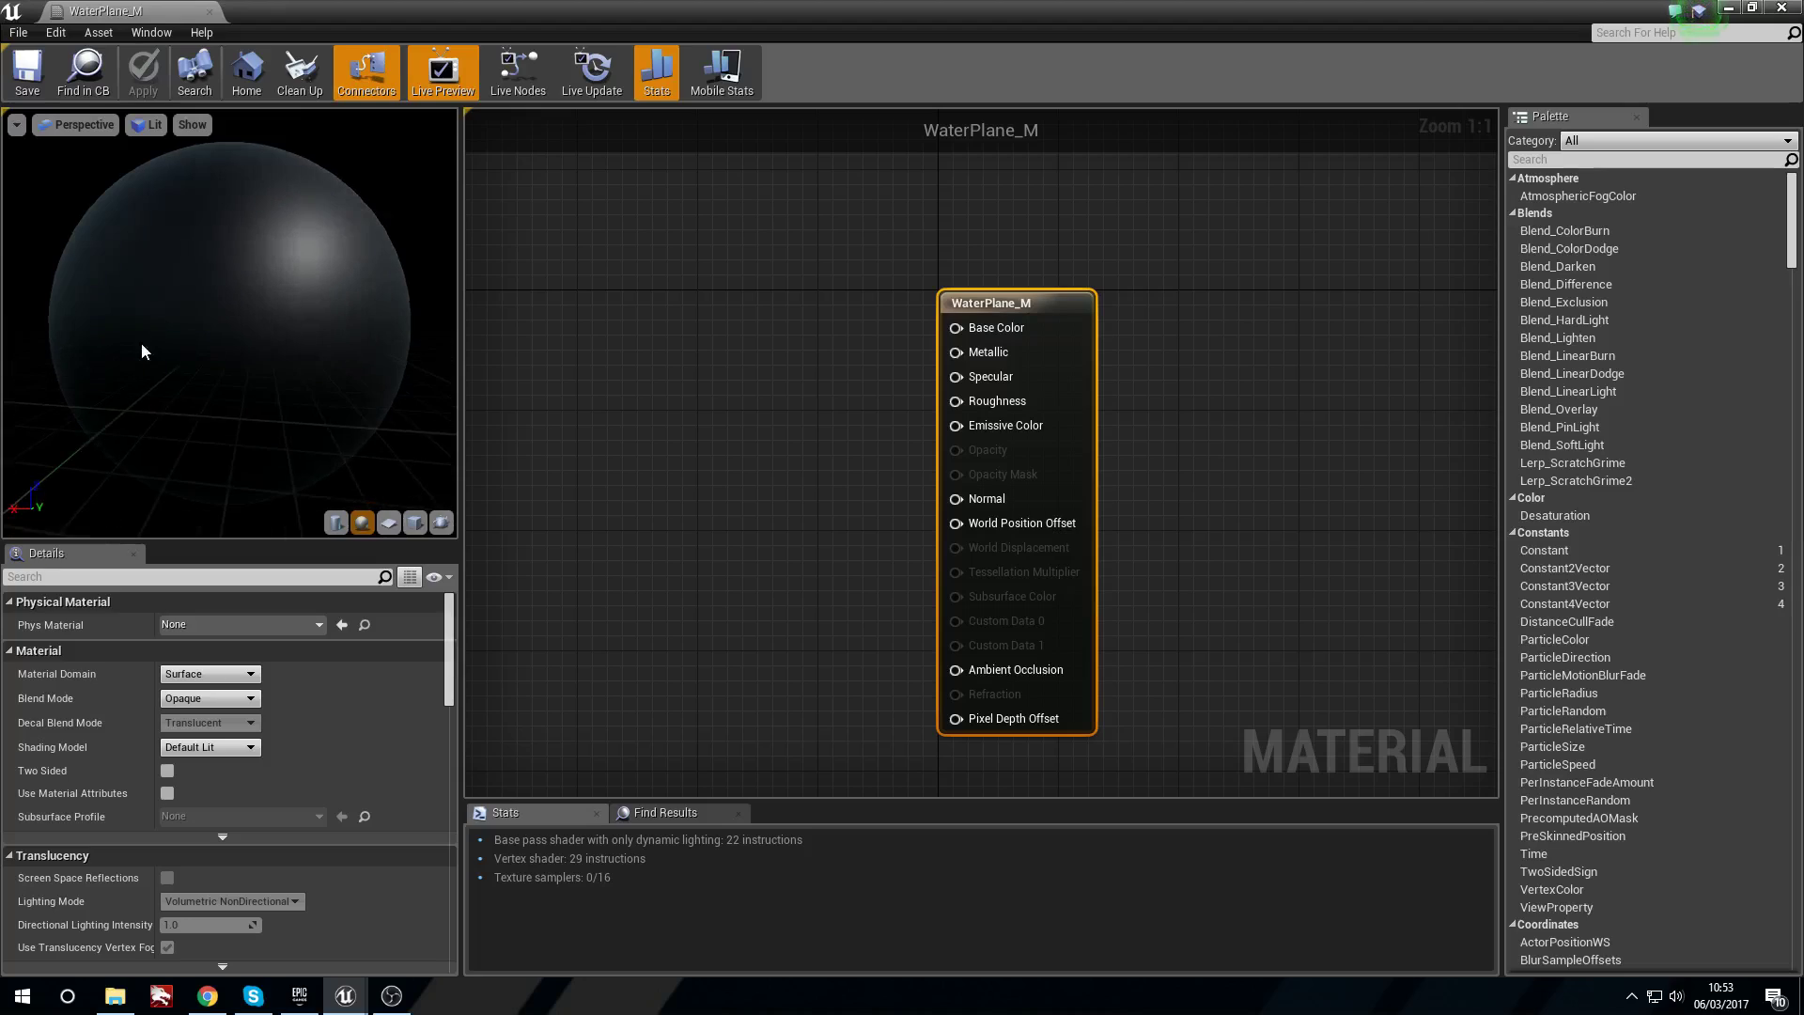
pyautogui.click(193, 700)
pyautogui.click(207, 738)
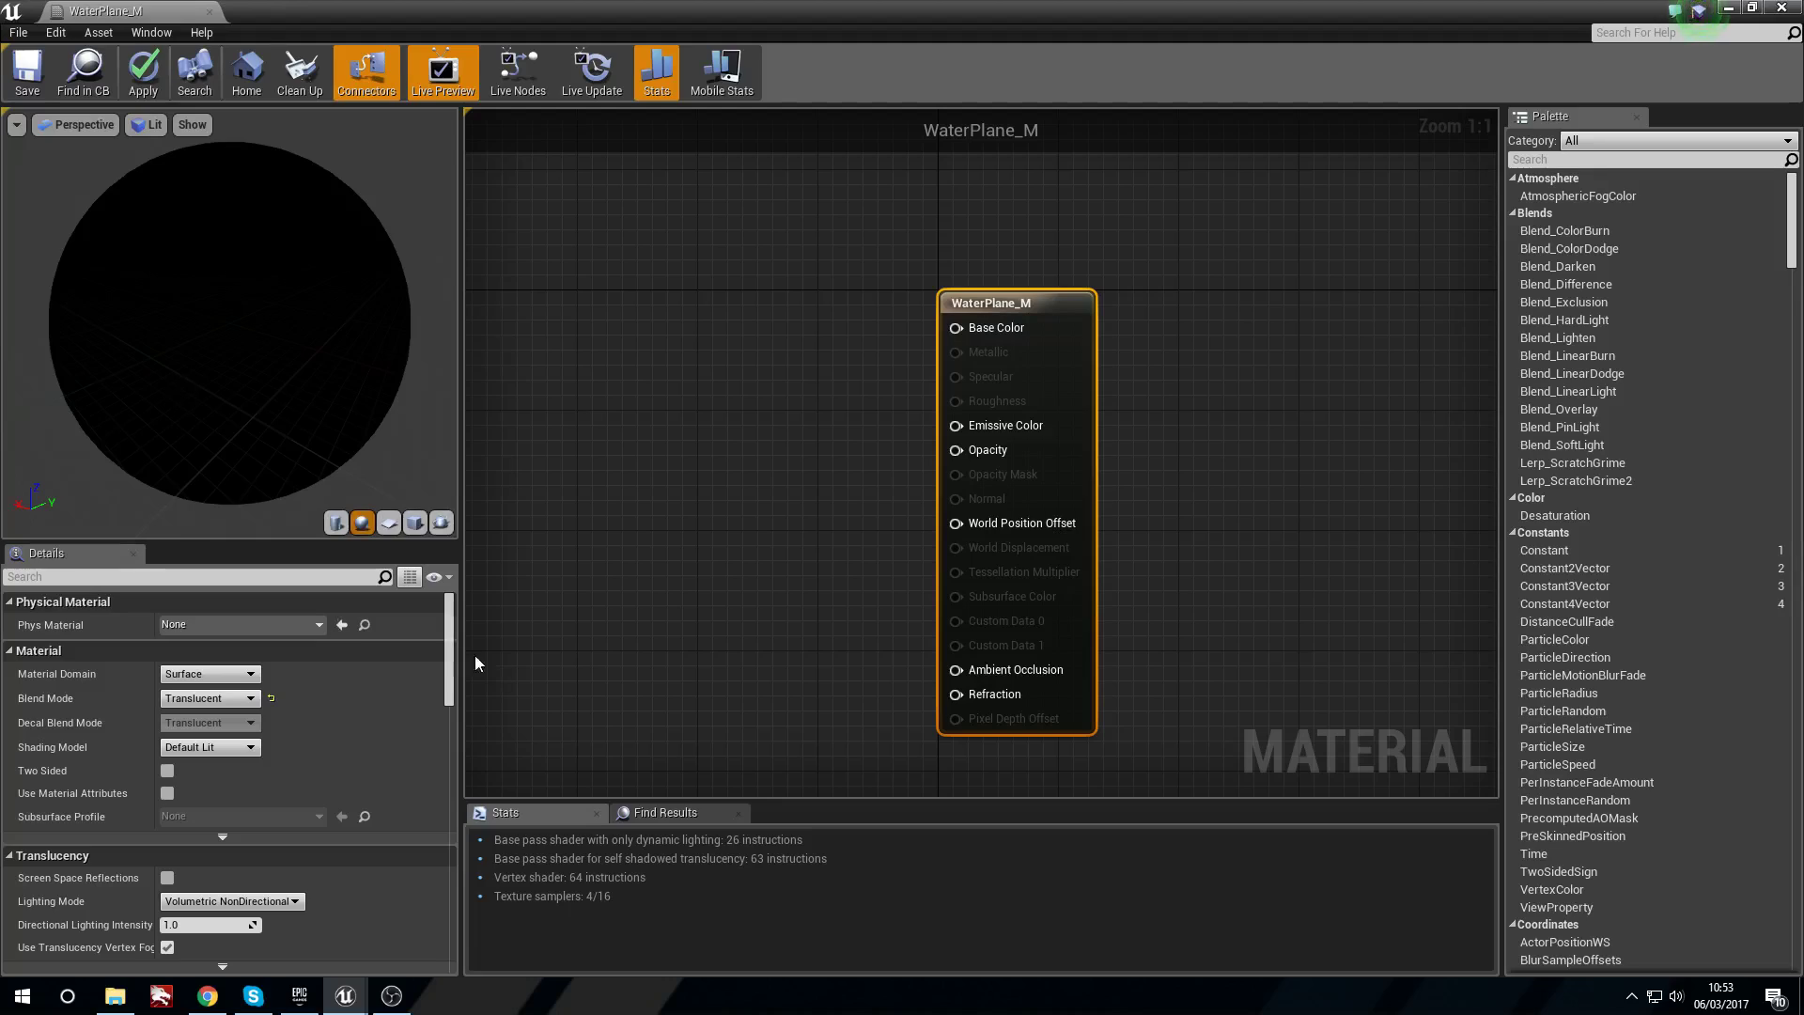
# Set the material's translucency Lighting Mode to Surface ForwardShading.
pyautogui.moveTo(448, 634); pyautogui.dragTo(443, 660)
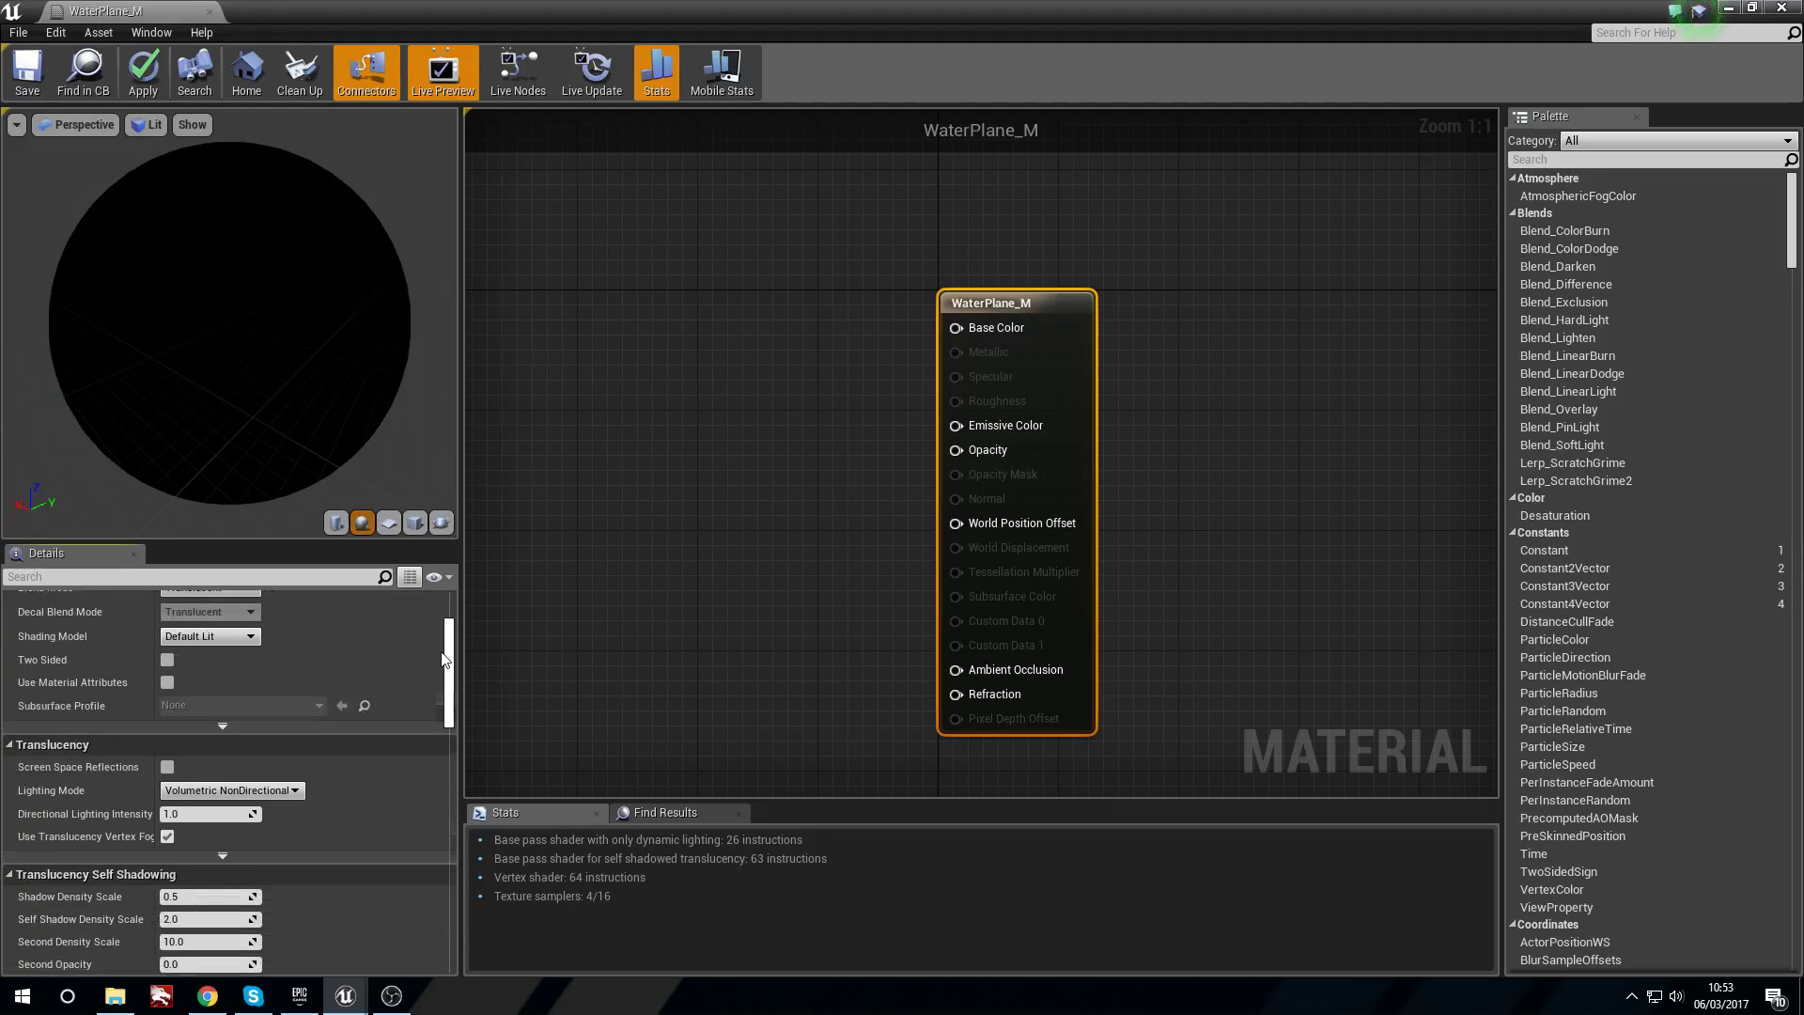
pyautogui.scroll(-2, 443, 660)
pyautogui.click(232, 730)
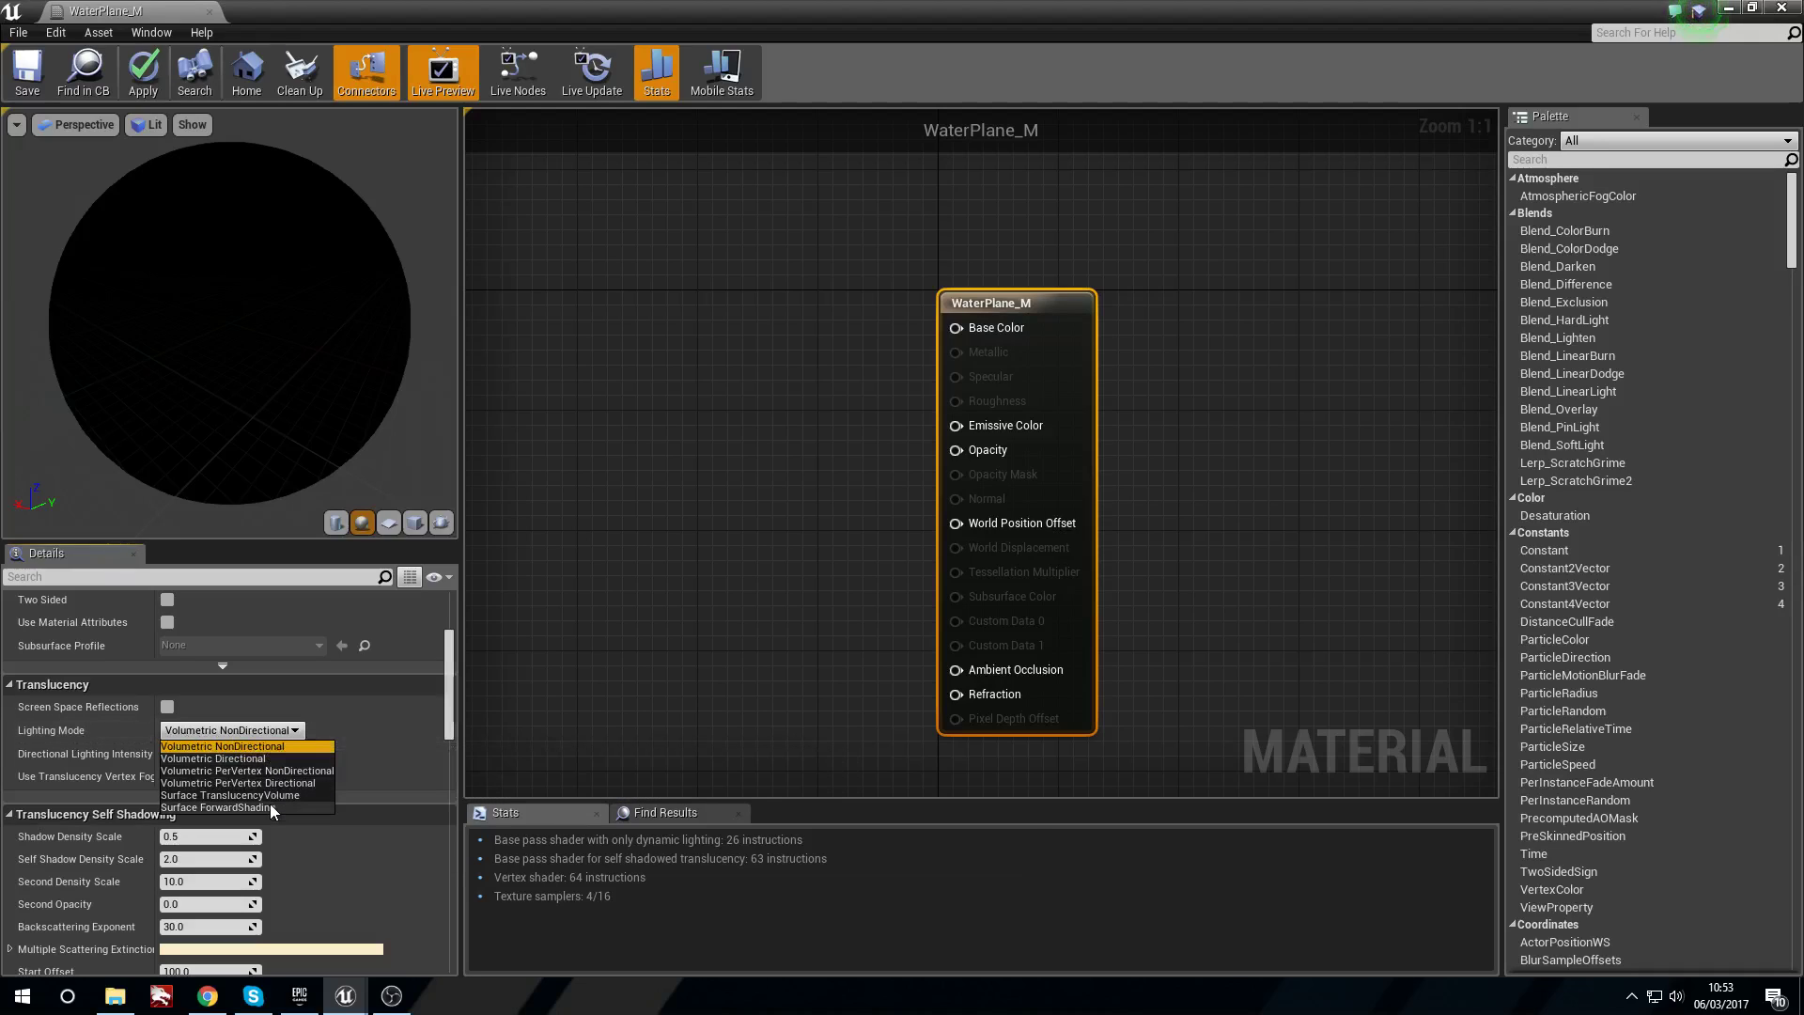
pyautogui.click(218, 807)
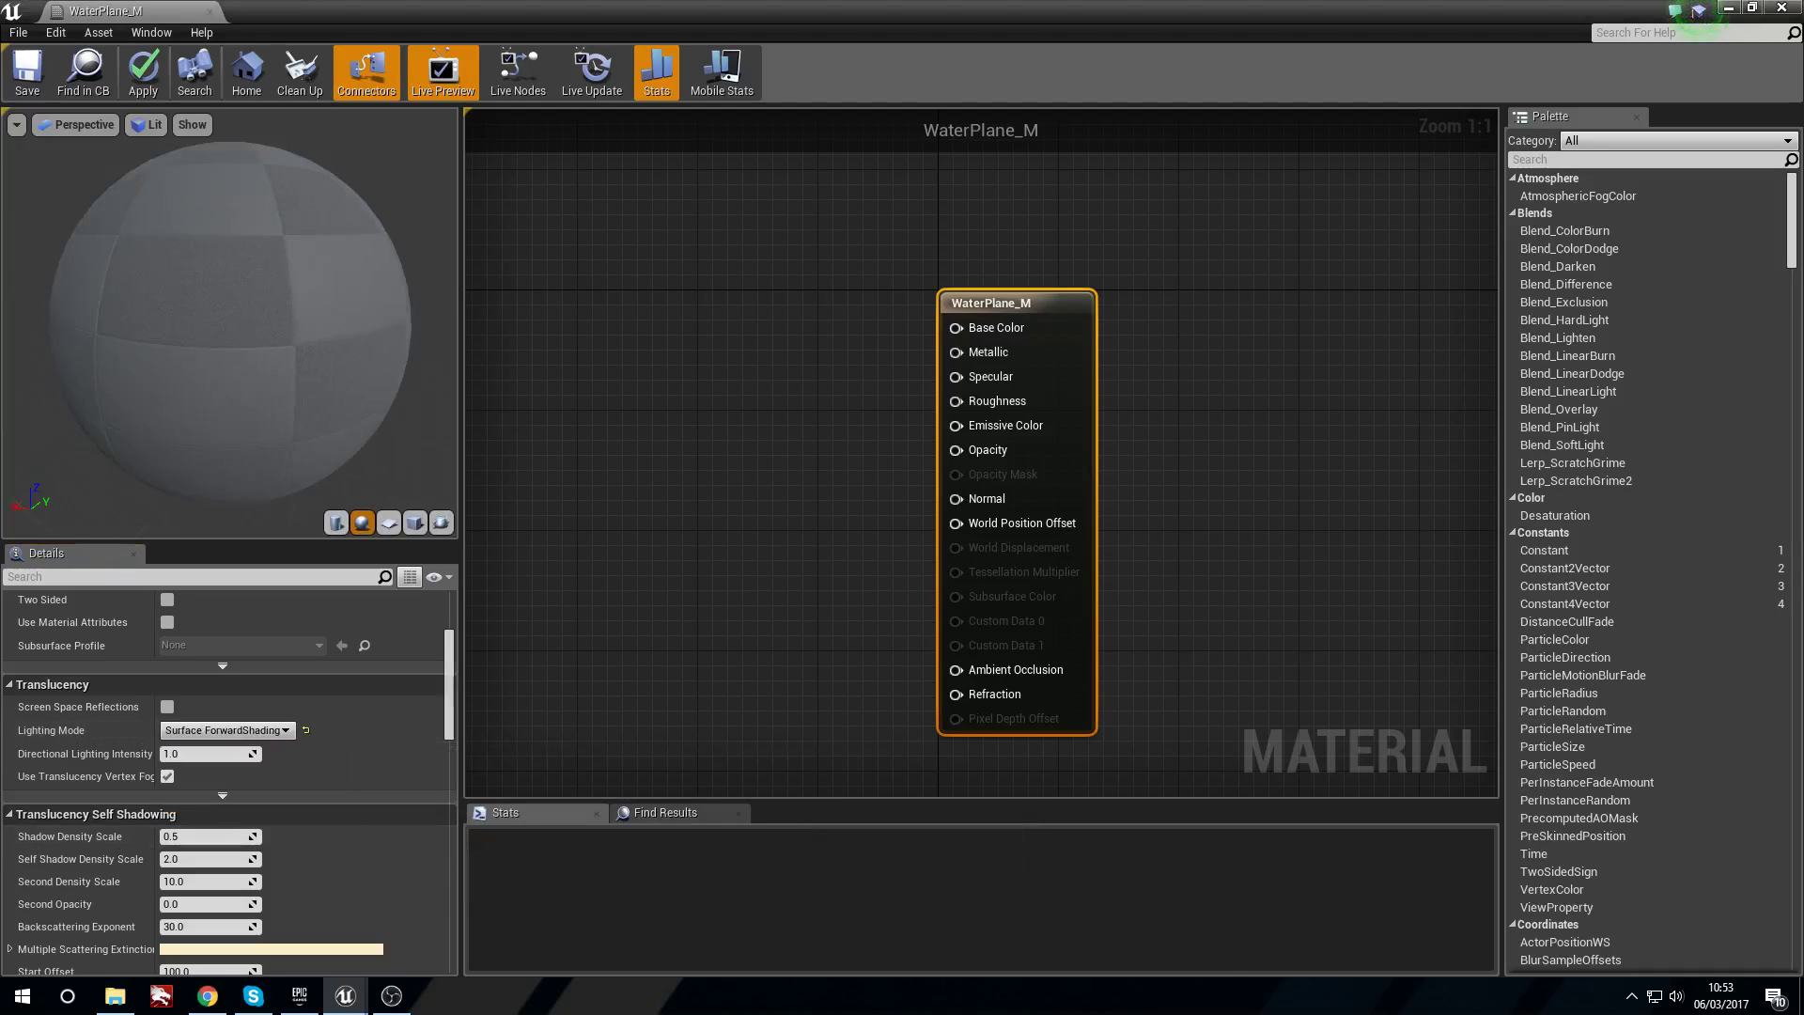
pyautogui.moveTo(157, 326)
pyautogui.mouseDown()
pyautogui.moveTo(183, 324)
pyautogui.moveTo(89, 326)
pyautogui.moveTo(244, 348)
pyautogui.moveTo(187, 340)
pyautogui.mouseUp()
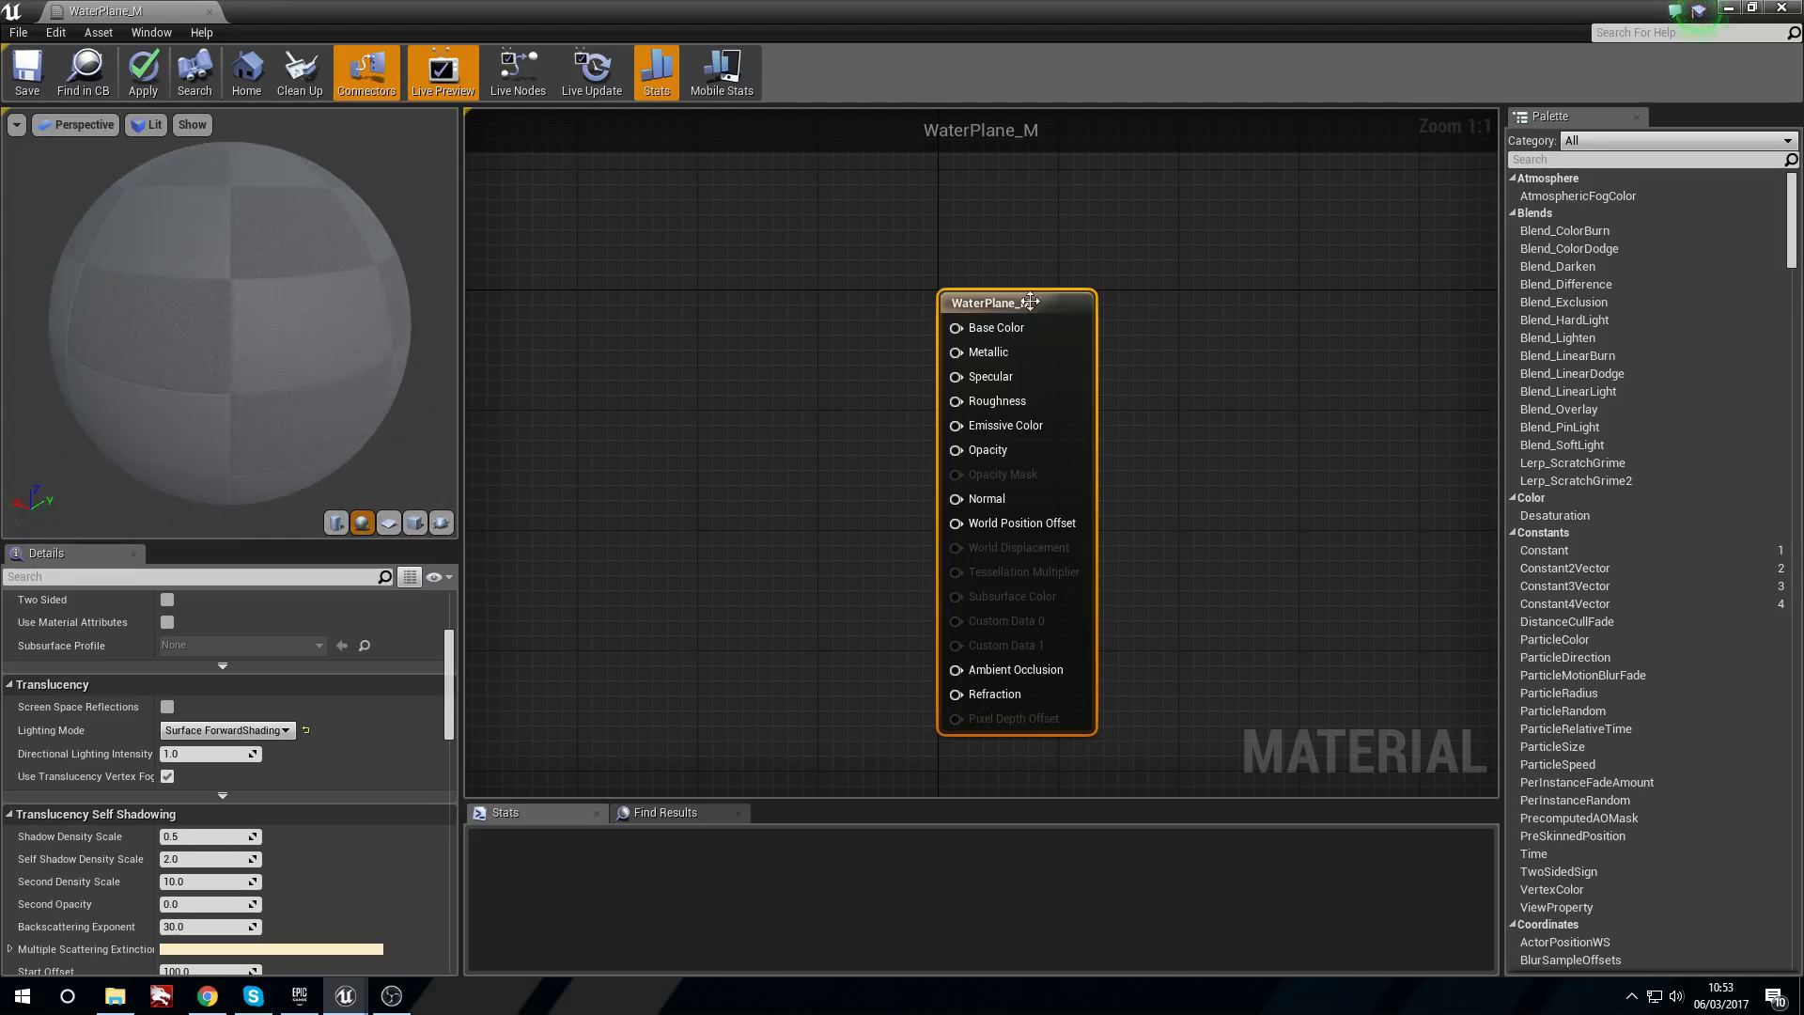
pyautogui.moveTo(1037, 299); pyautogui.dragTo(1037, 284)
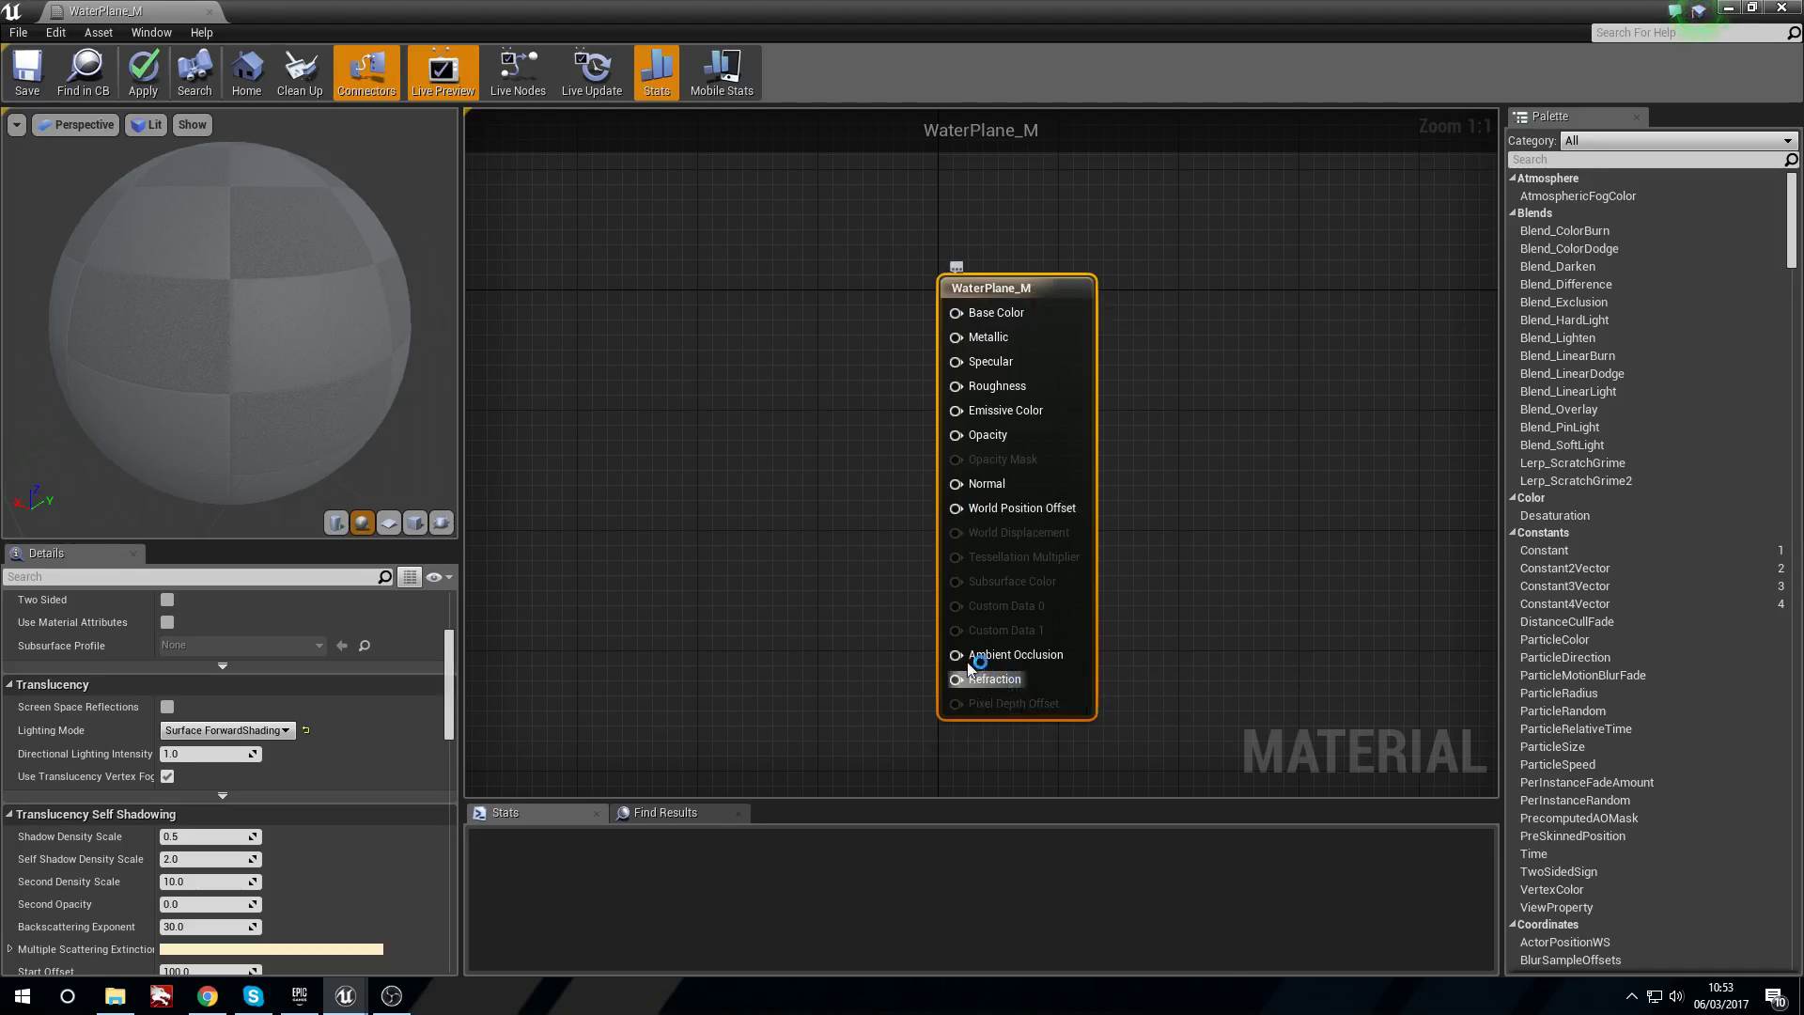
pyautogui.moveTo(185, 340); pyautogui.dragTo(242, 342)
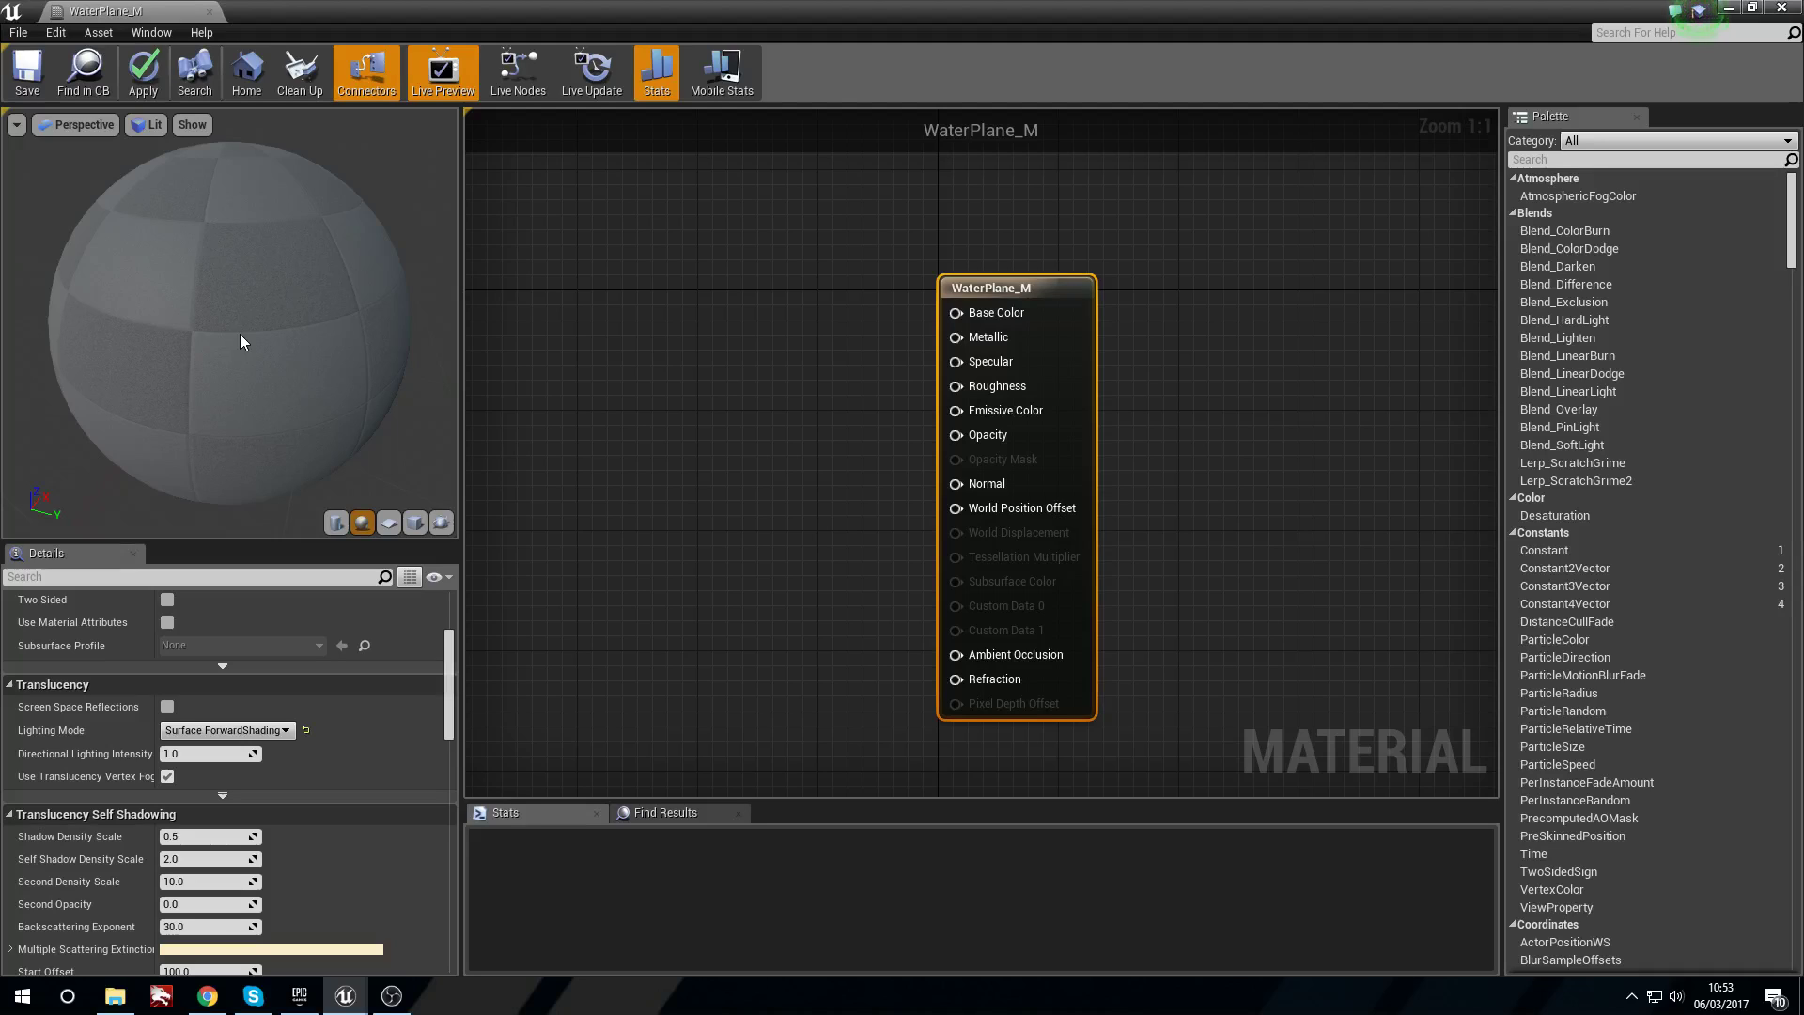
pyautogui.moveTo(239, 335); pyautogui.dragTo(260, 333)
# Add two Constant3Vector nodes to the graph, stacked one above the other on the input side of the WaterPlane_M node.
pyautogui.moveTo(883, 331); pyautogui.dragTo(942, 393, button='right')
pyautogui.moveTo(1073, 353); pyautogui.dragTo(1105, 339)
pyautogui.moveTo(949, 413); pyautogui.dragTo(916, 445, button='right')
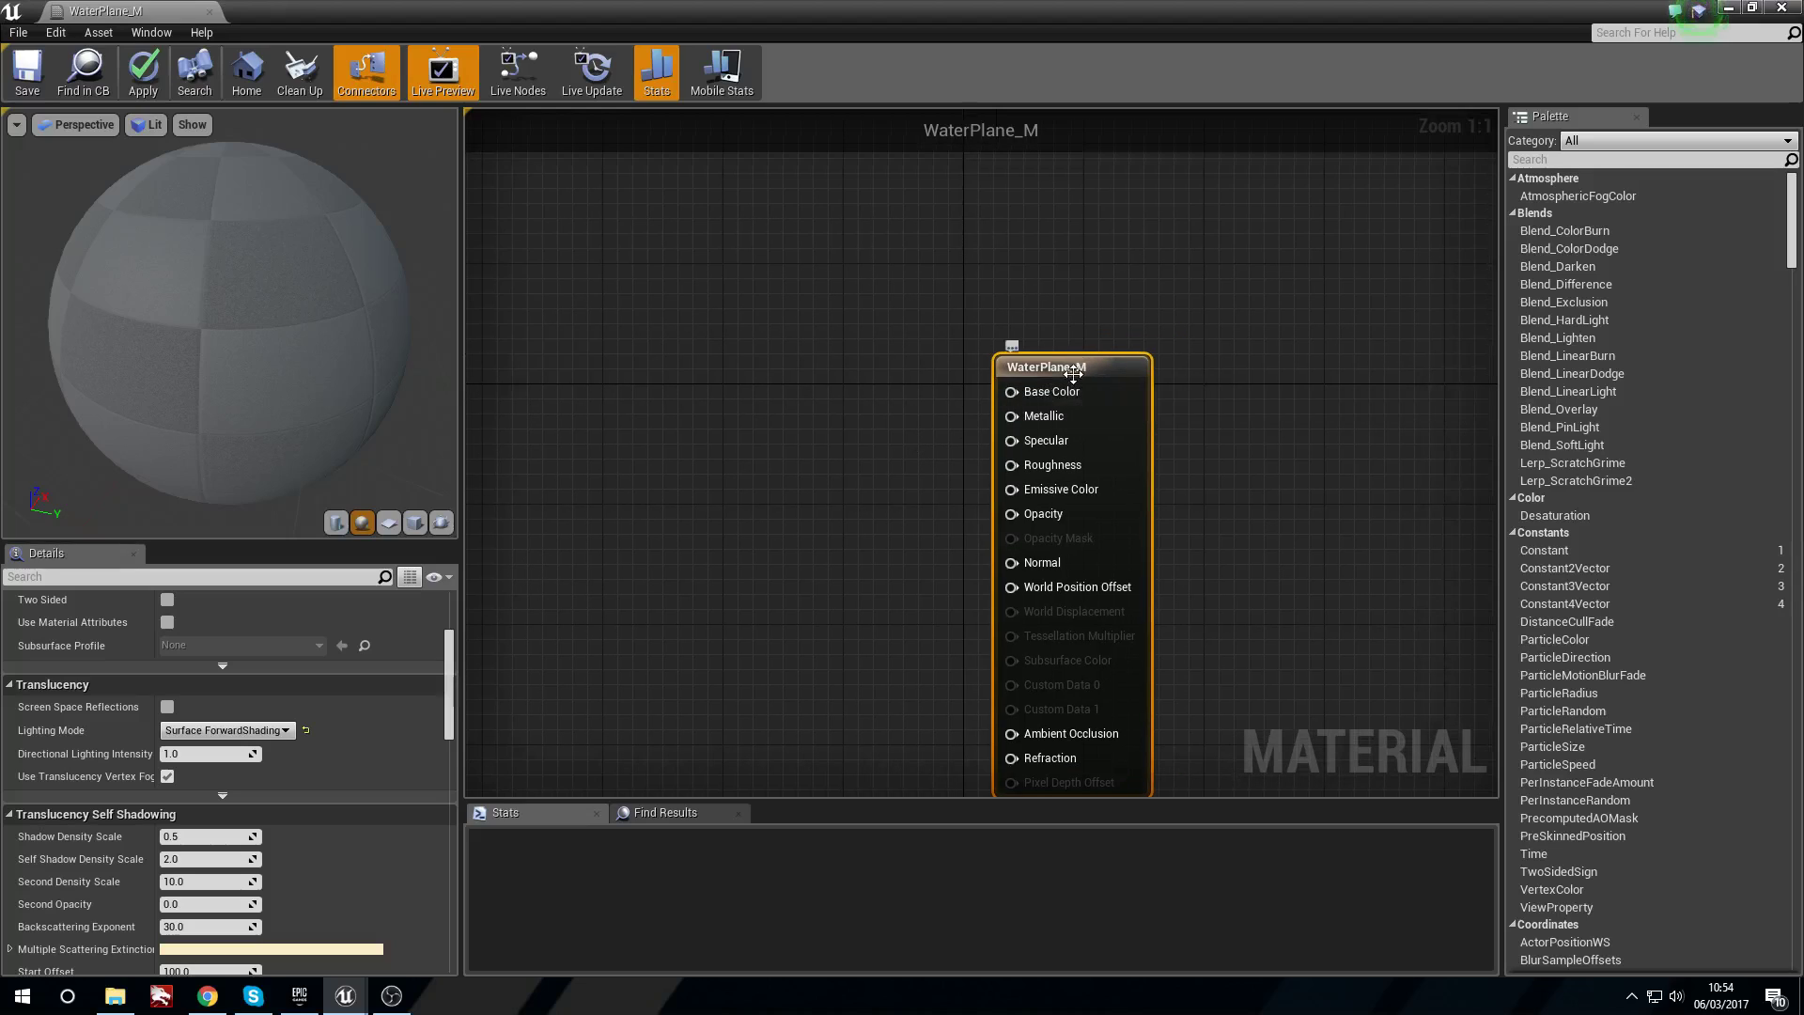
pyautogui.moveTo(853, 364); pyautogui.dragTo(830, 434, button='right')
pyautogui.click(743, 295)
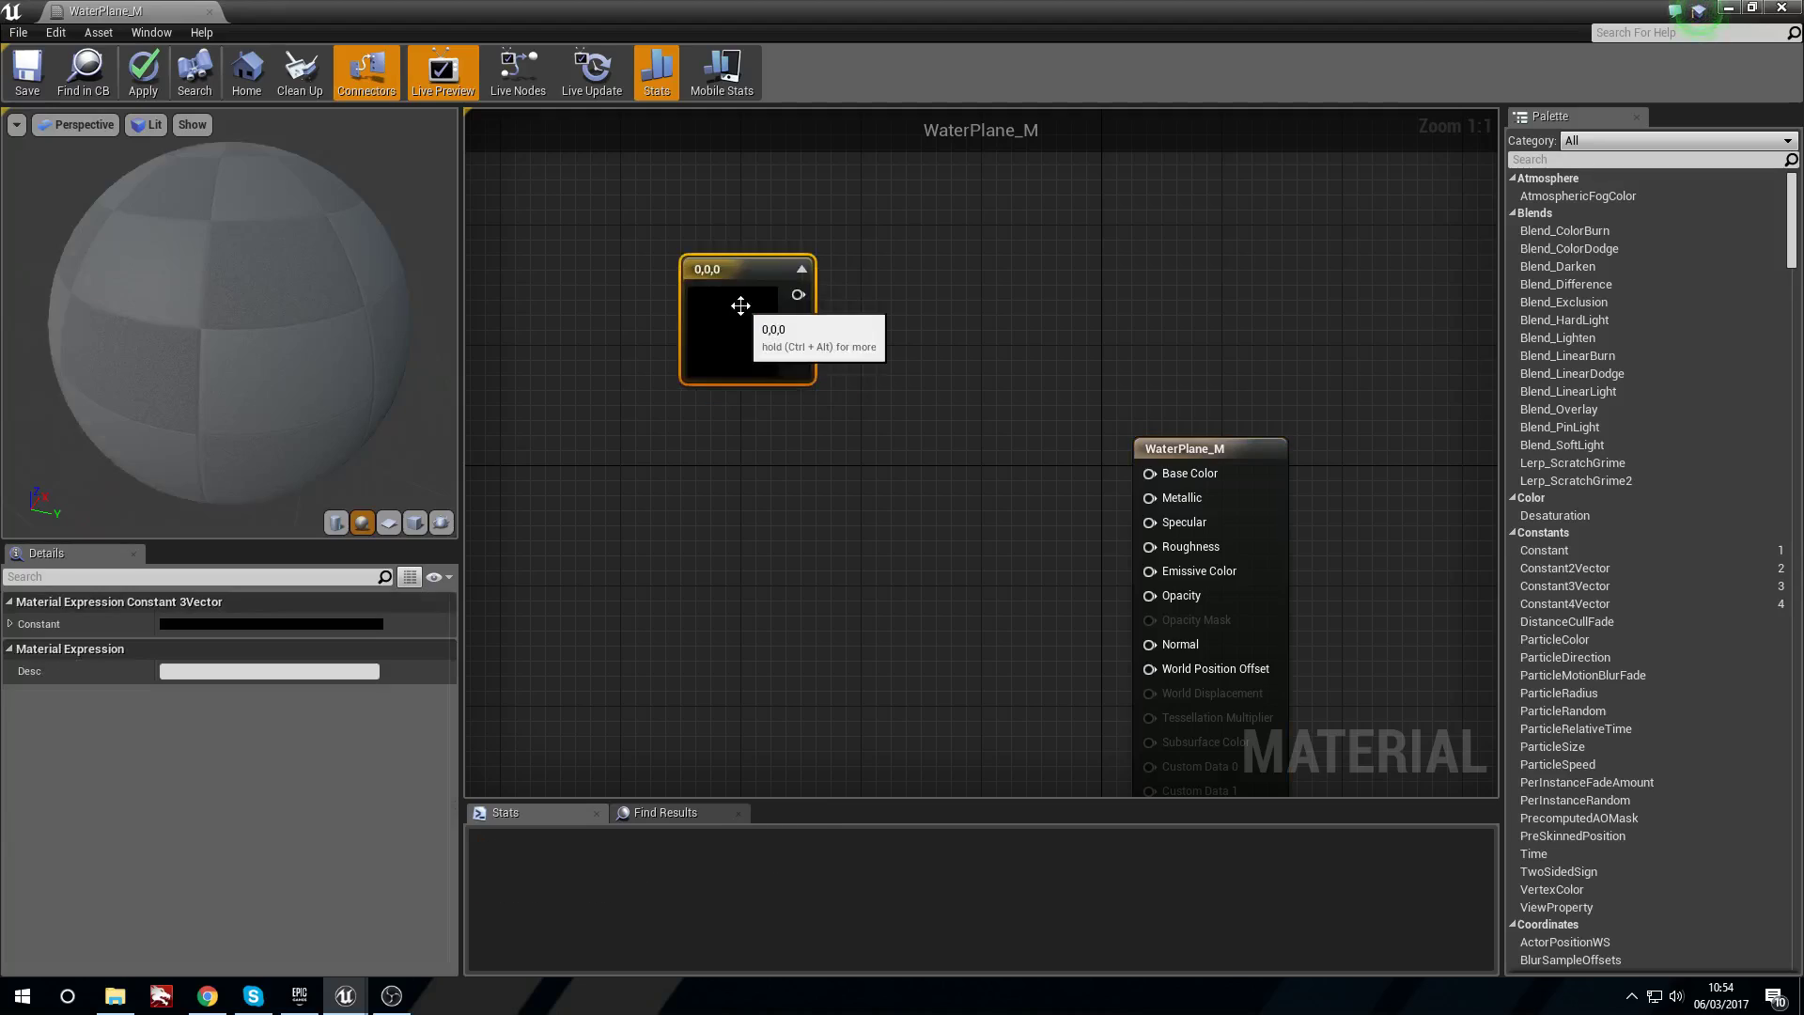
pyautogui.click(705, 513)
pyautogui.moveTo(717, 491); pyautogui.dragTo(728, 426)
pyautogui.moveTo(769, 290); pyautogui.dragTo(754, 246)
pyautogui.moveTo(808, 457); pyautogui.dragTo(760, 433)
# Set the upper Constant3Vector node to a full-brightness deep blue of 0, 0.0568, 1.
pyautogui.doubleClick(750, 278)
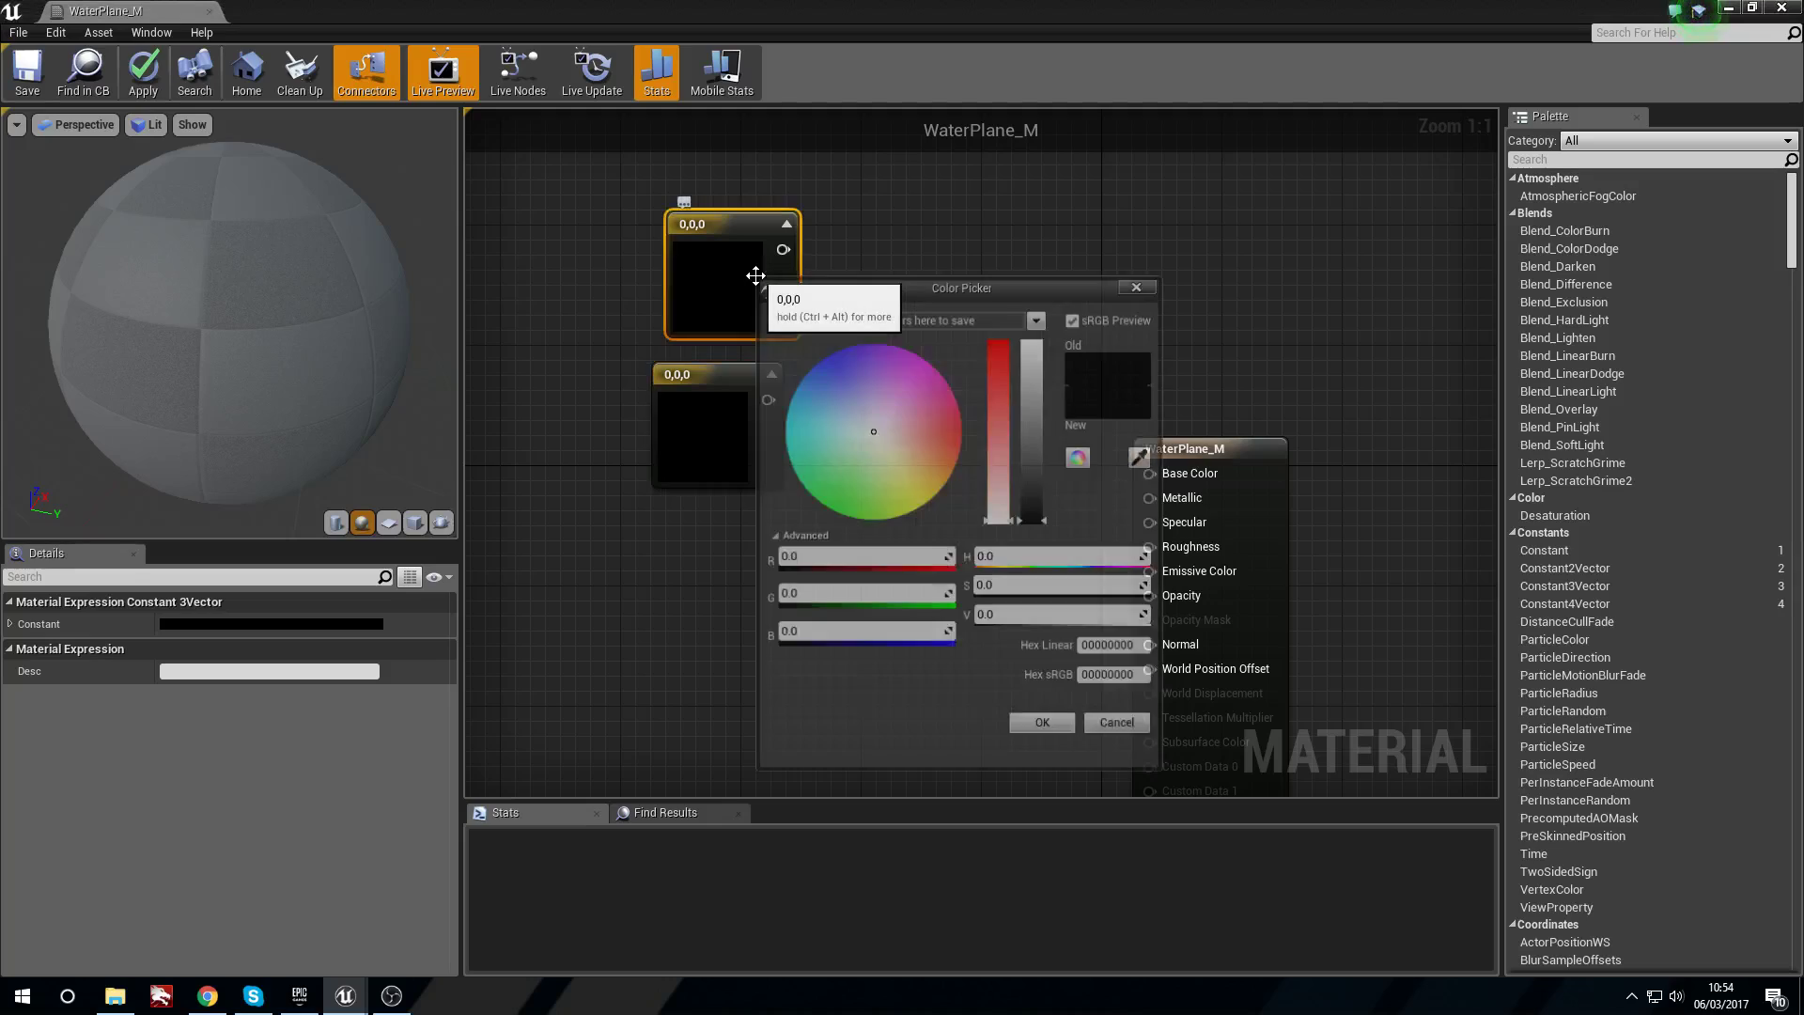
pyautogui.moveTo(845, 393); pyautogui.dragTo(820, 346)
pyautogui.moveTo(1038, 488); pyautogui.dragTo(1041, 338)
pyautogui.click(1046, 730)
# Set the lower Constant3Vector node to a full-brightness light blue of 0, 0.608, 1.
pyautogui.click(738, 432)
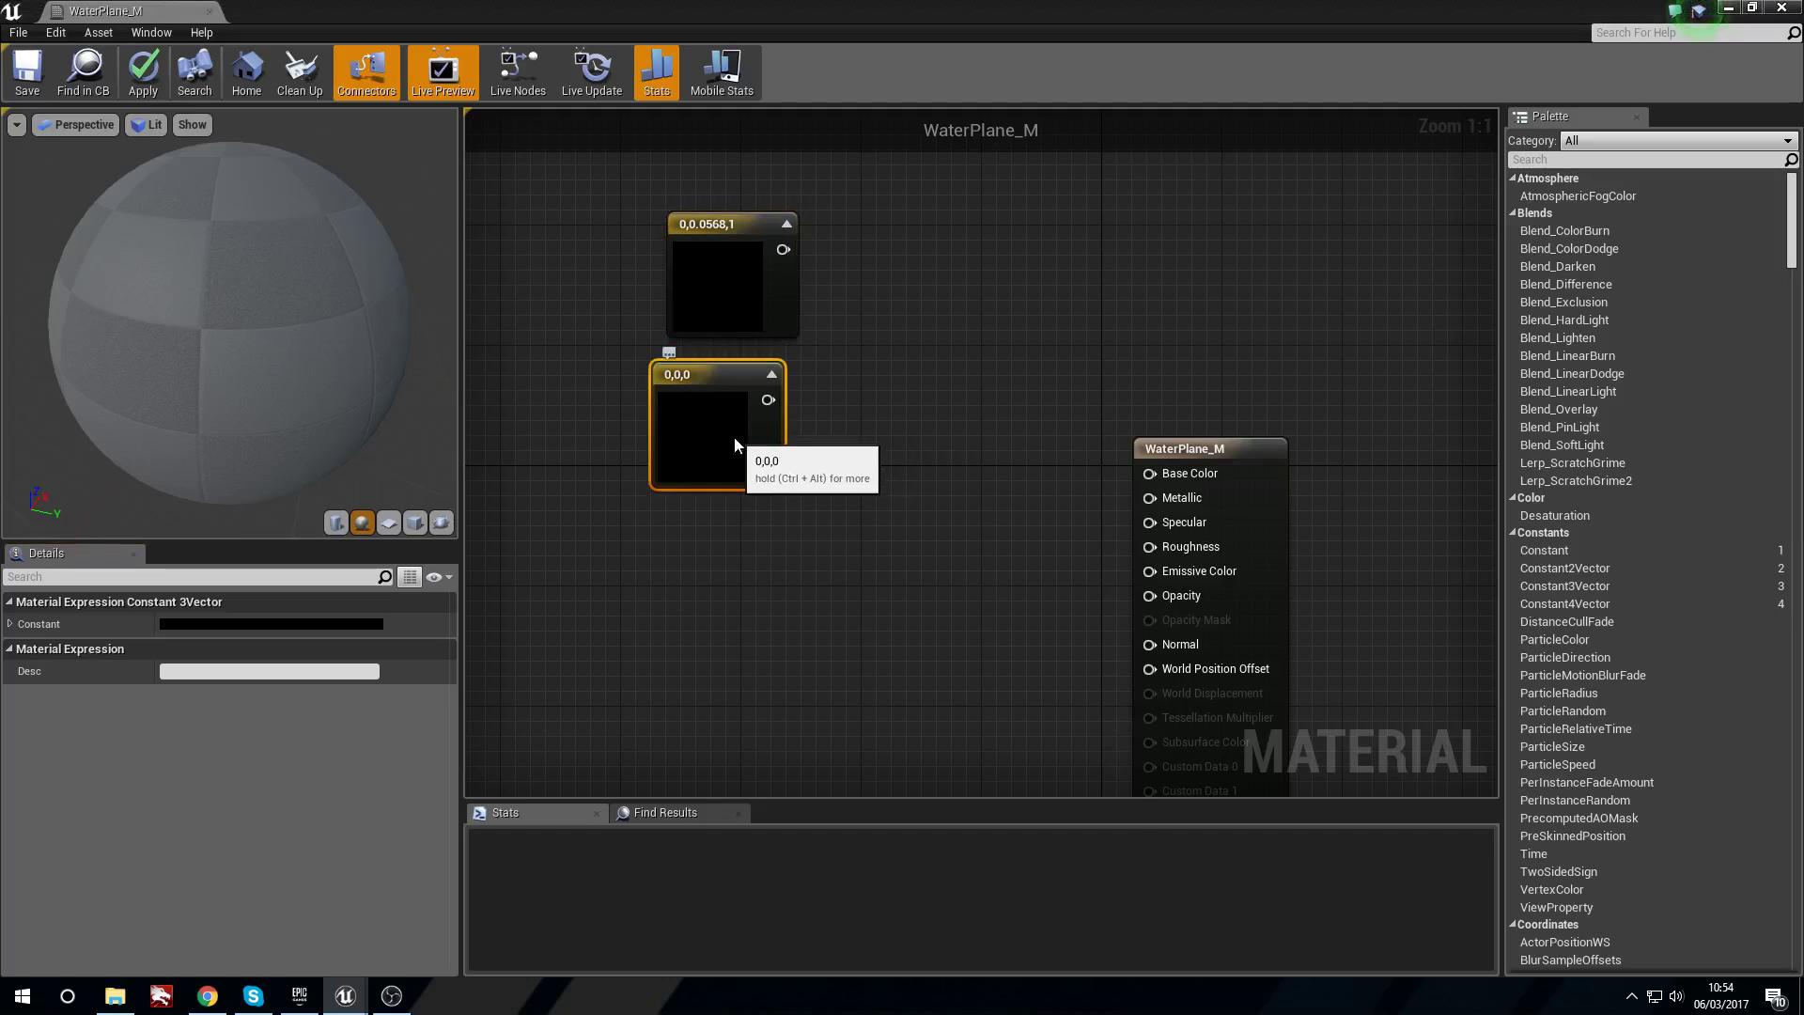
pyautogui.doubleClick(737, 432)
pyautogui.moveTo(832, 573); pyautogui.dragTo(766, 556)
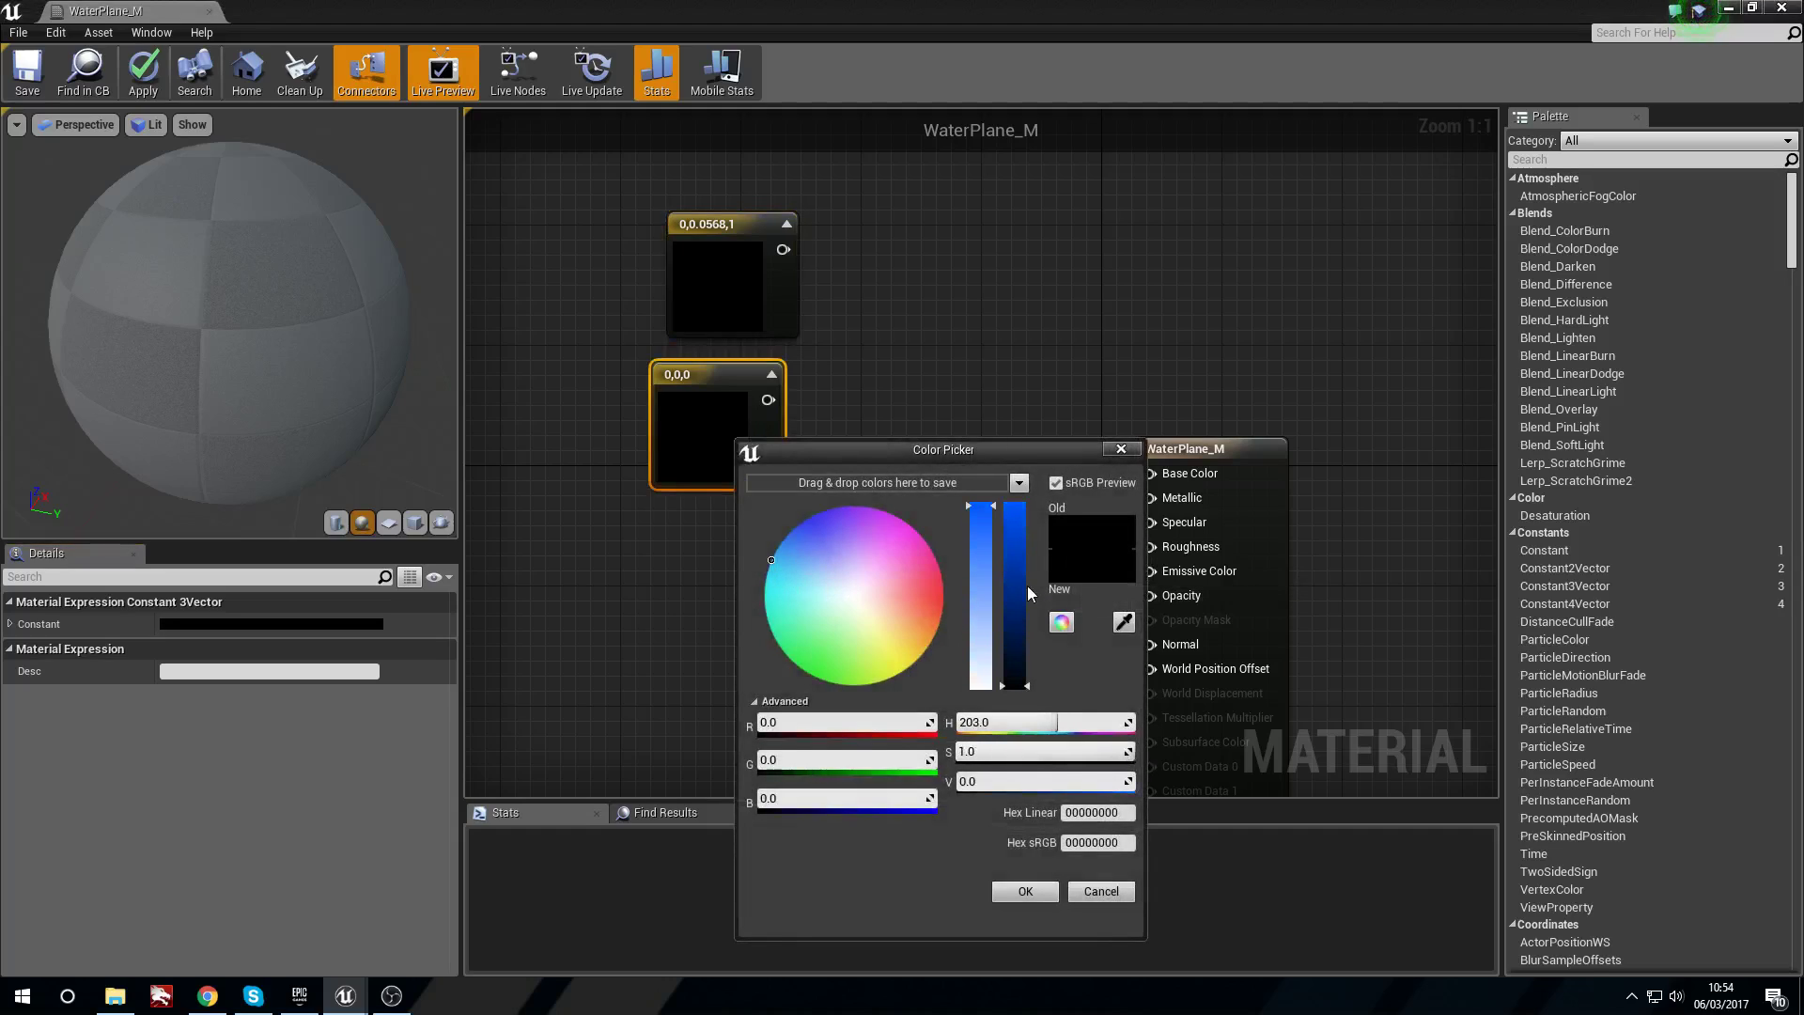
pyautogui.moveTo(1022, 592); pyautogui.dragTo(968, 481)
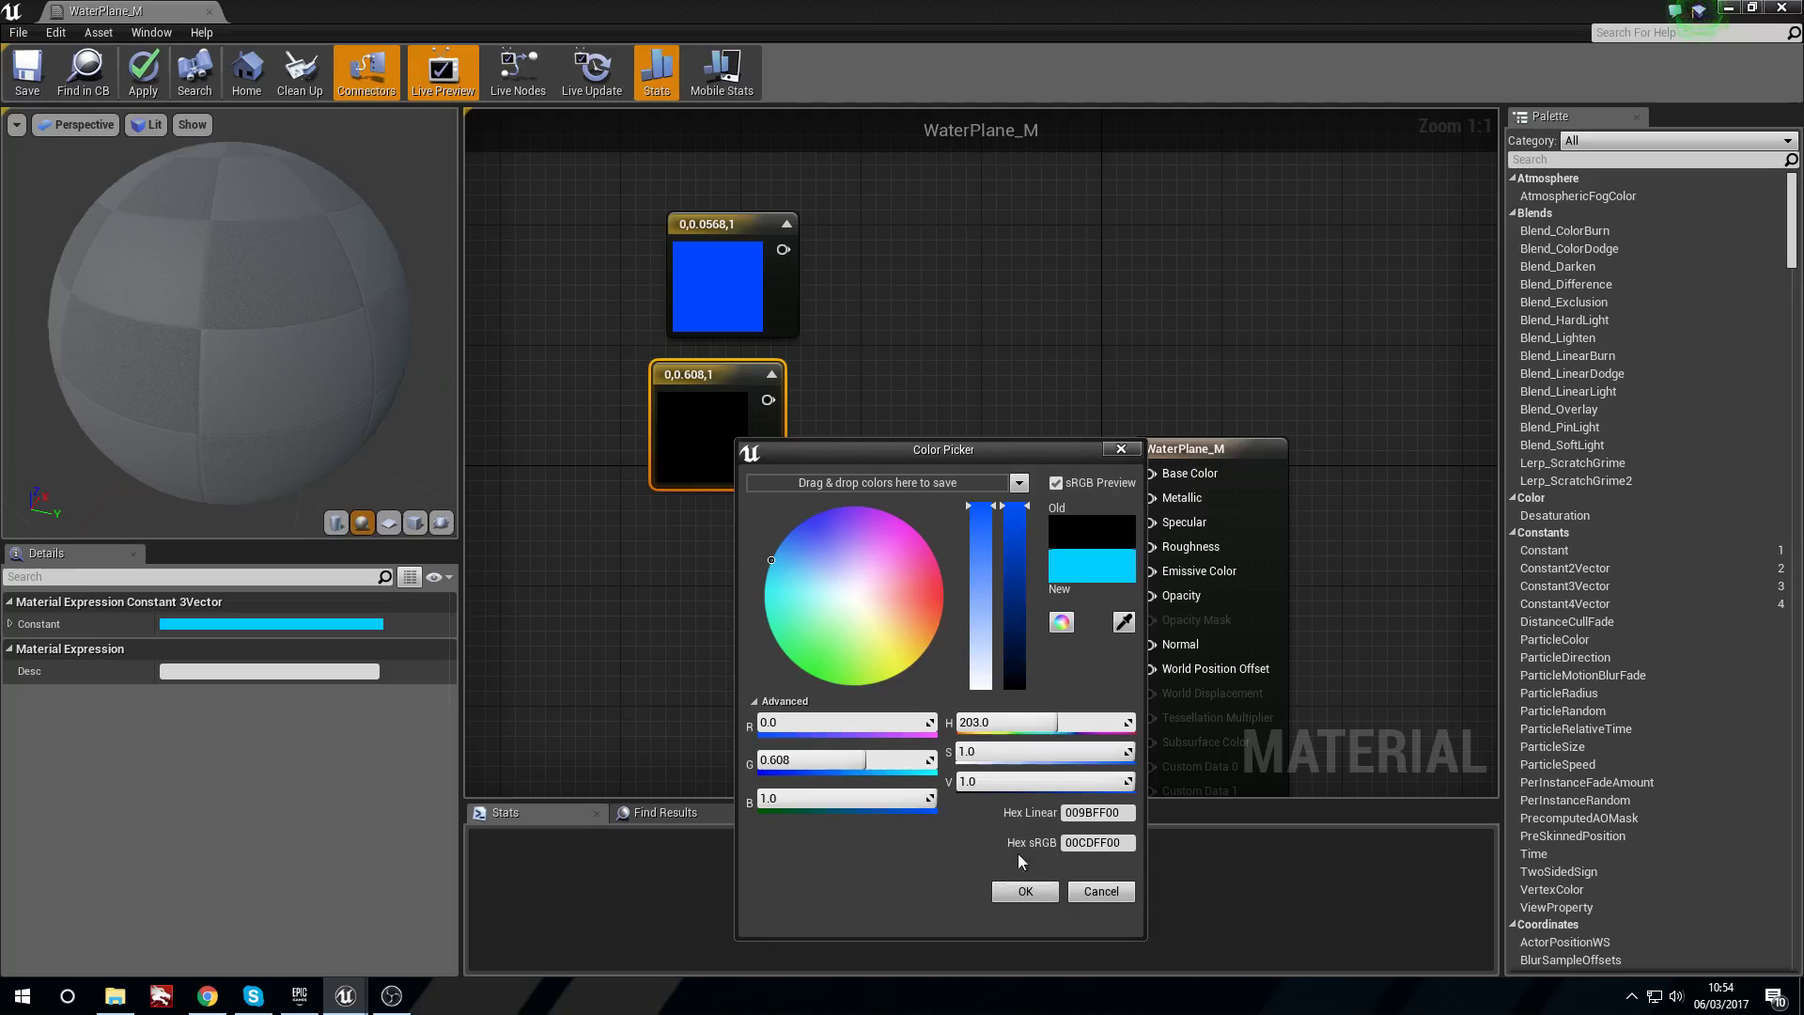
pyautogui.click(1024, 891)
# Arrange the two colour nodes and add a Linear Interpolate node between them and the WaterPlane_M node.
pyautogui.moveTo(827, 554); pyautogui.dragTo(1001, 592, button='right')
pyautogui.moveTo(890, 449); pyautogui.dragTo(829, 451)
pyautogui.moveTo(900, 314); pyautogui.dragTo(826, 316)
pyautogui.click(1041, 389)
pyautogui.moveTo(1040, 389); pyautogui.dragTo(998, 429, button='right')
pyautogui.click(979, 369)
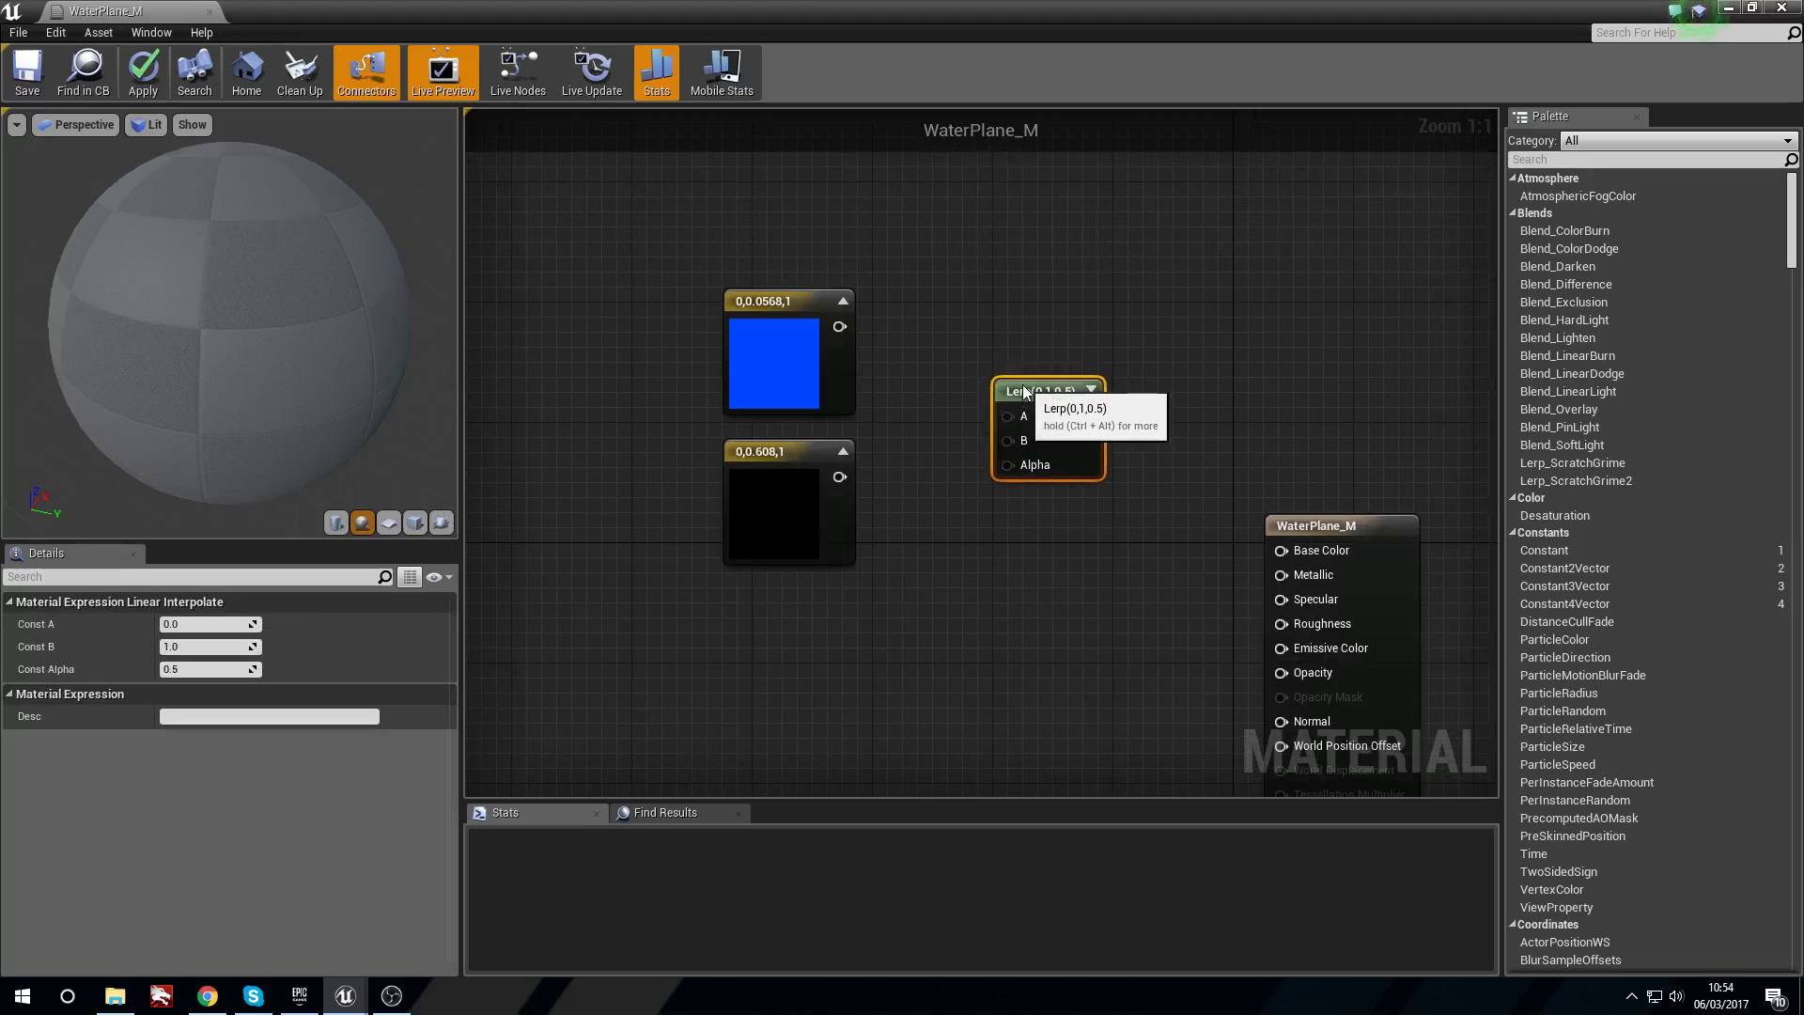
# Connect the deep blue node to Lerp input A, the light blue node to input B, and the Lerp output to Base Color.
pyautogui.moveTo(839, 326); pyautogui.dragTo(871, 328)
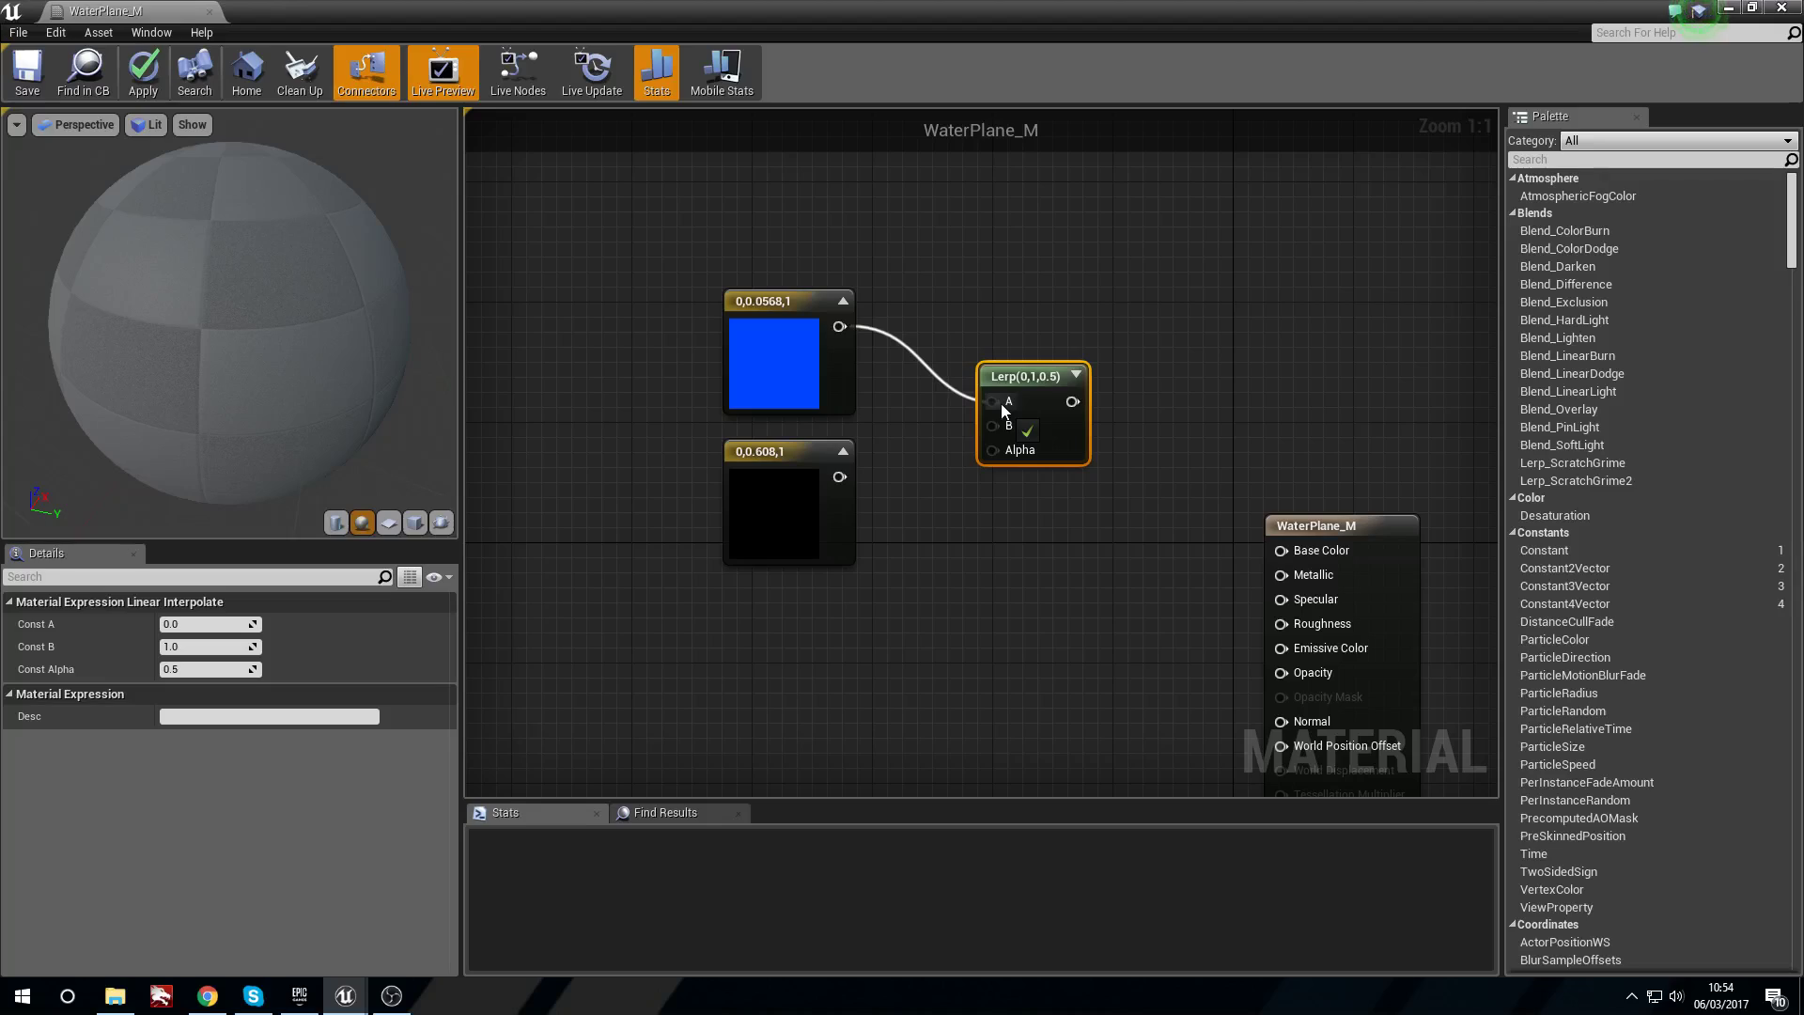
pyautogui.moveTo(1001, 404); pyautogui.dragTo(1002, 403)
pyautogui.moveTo(1020, 373); pyautogui.dragTo(1009, 416)
pyautogui.moveTo(838, 477); pyautogui.dragTo(988, 469)
pyautogui.moveTo(1011, 428); pyautogui.dragTo(1306, 544)
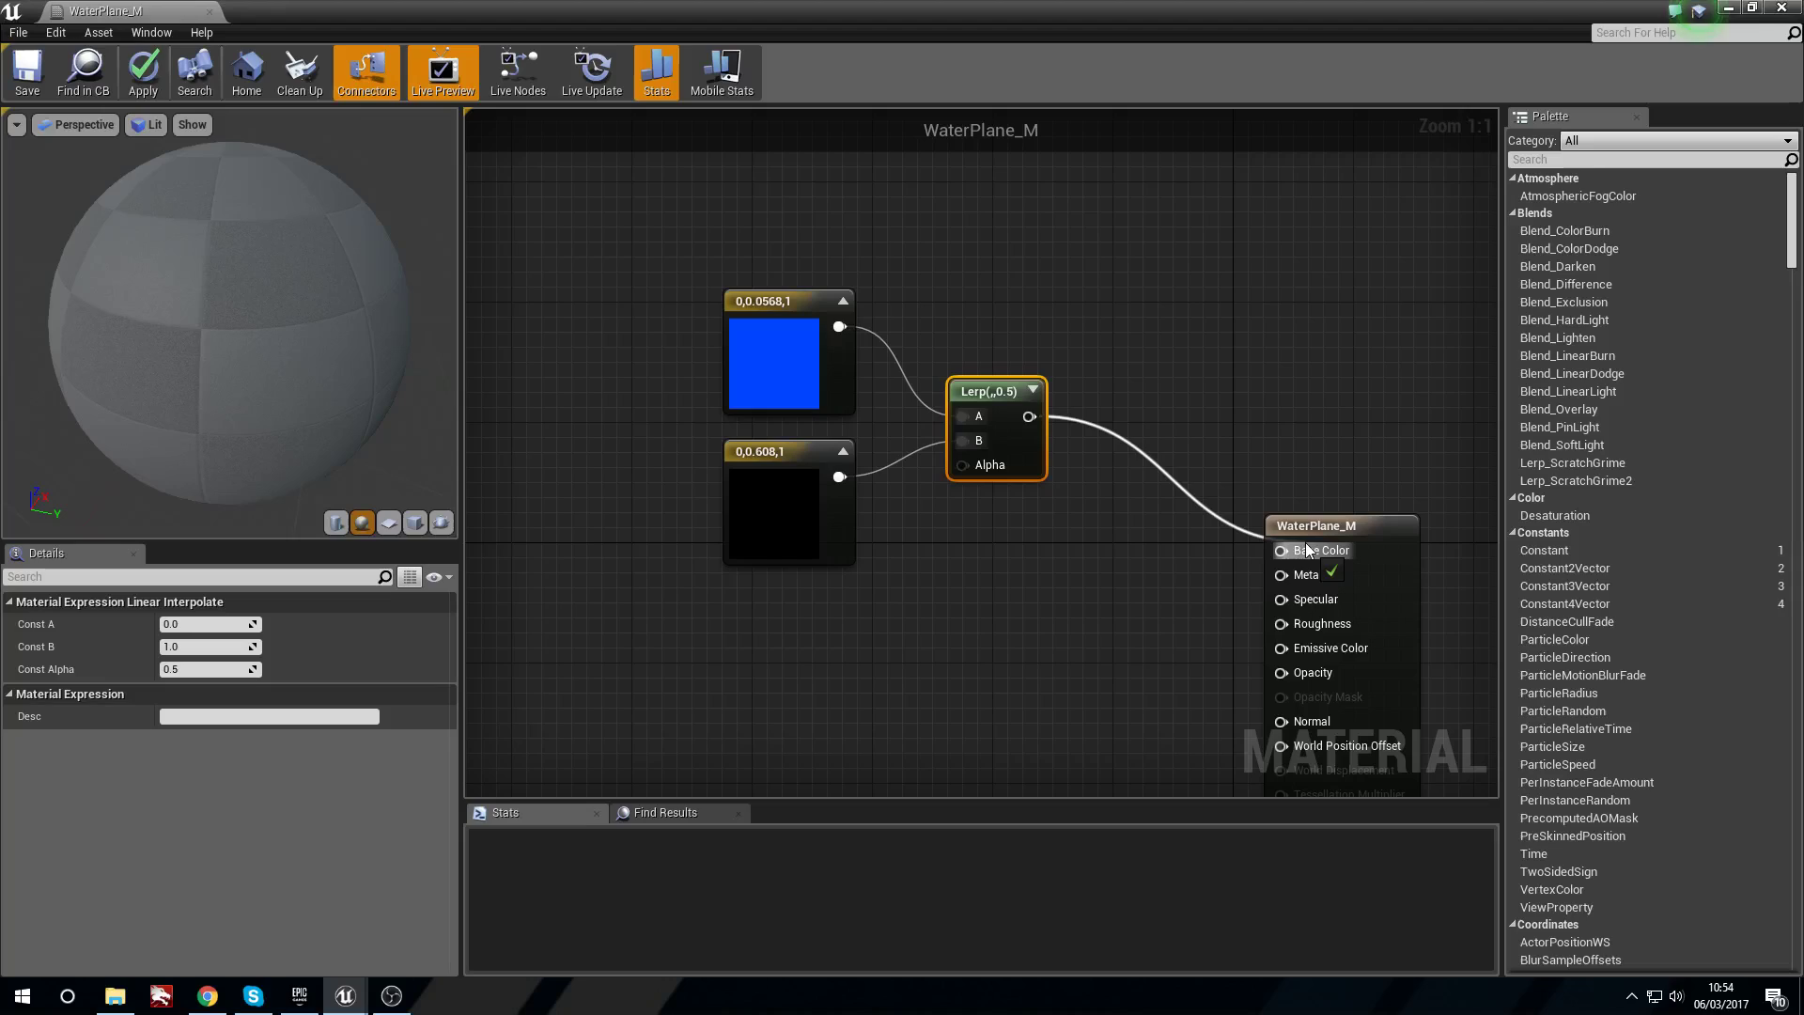
# Move both colour nodes up and farther away from the Lerp node, keeping them stacked.
pyautogui.moveTo(848, 607); pyautogui.dragTo(945, 608, button='right')
pyautogui.click(855, 504)
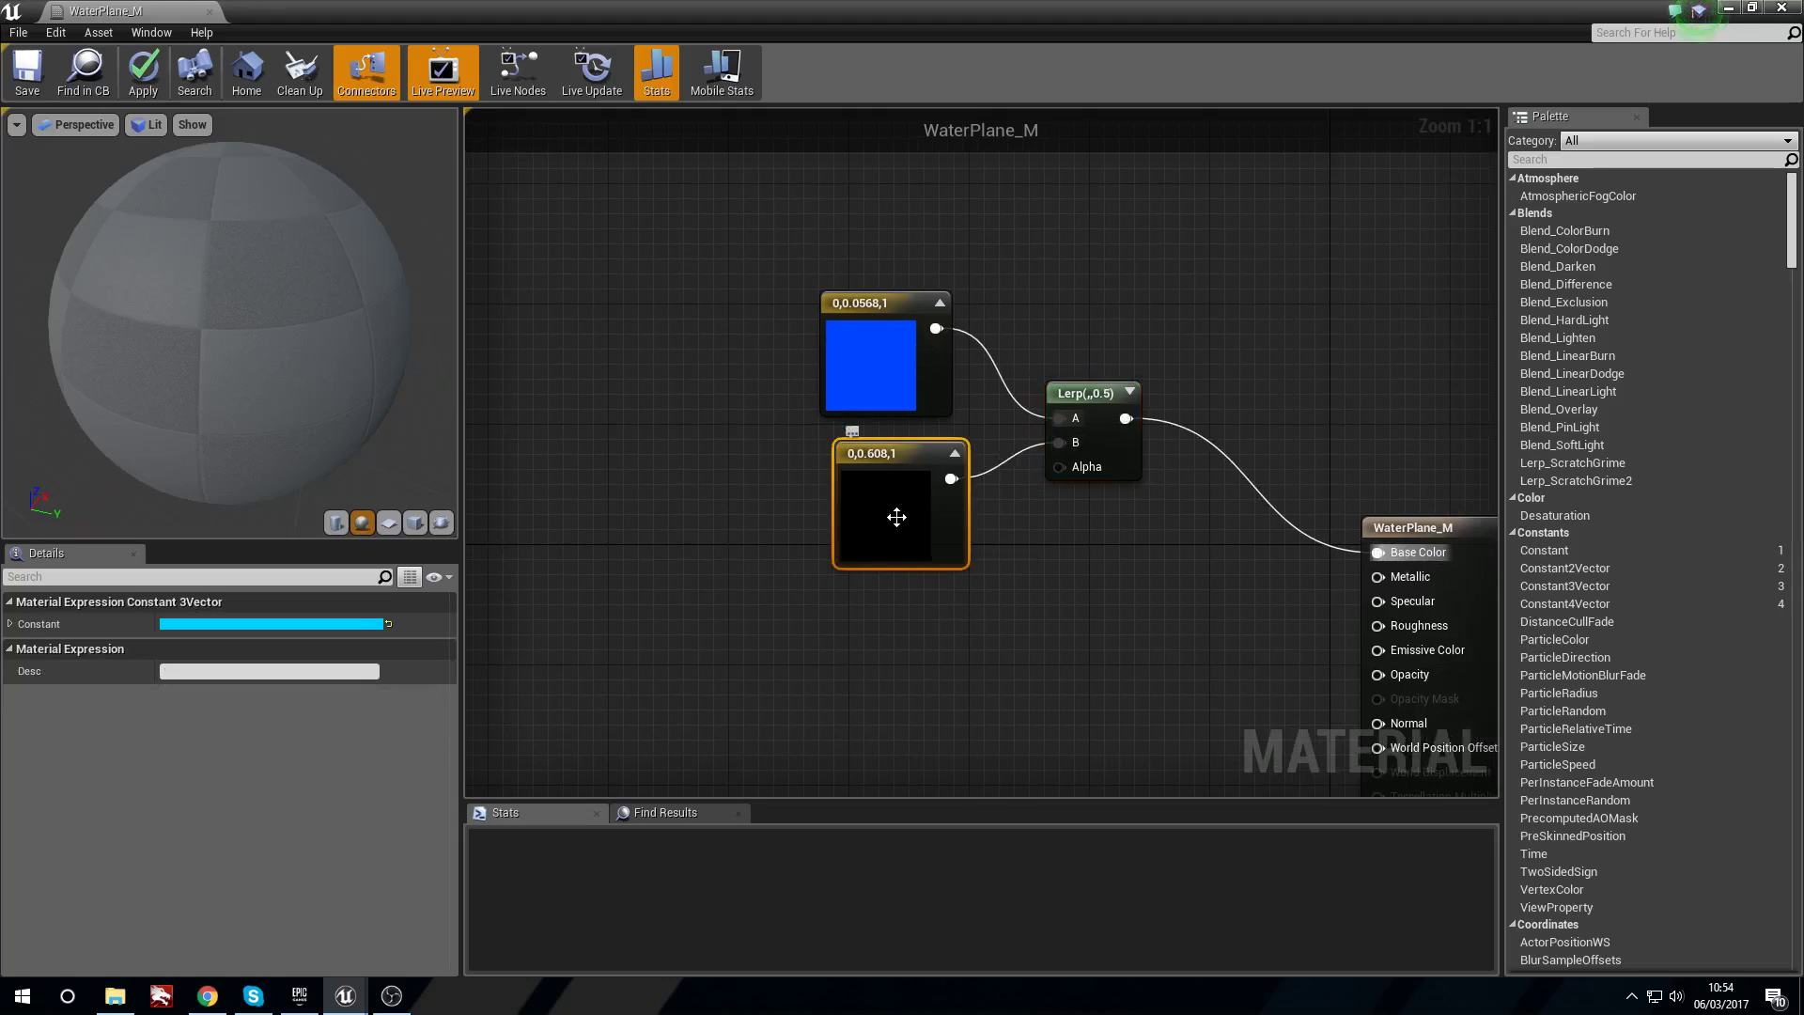
pyautogui.moveTo(885, 404); pyautogui.dragTo(855, 344)
pyautogui.moveTo(877, 492); pyautogui.dragTo(840, 449)
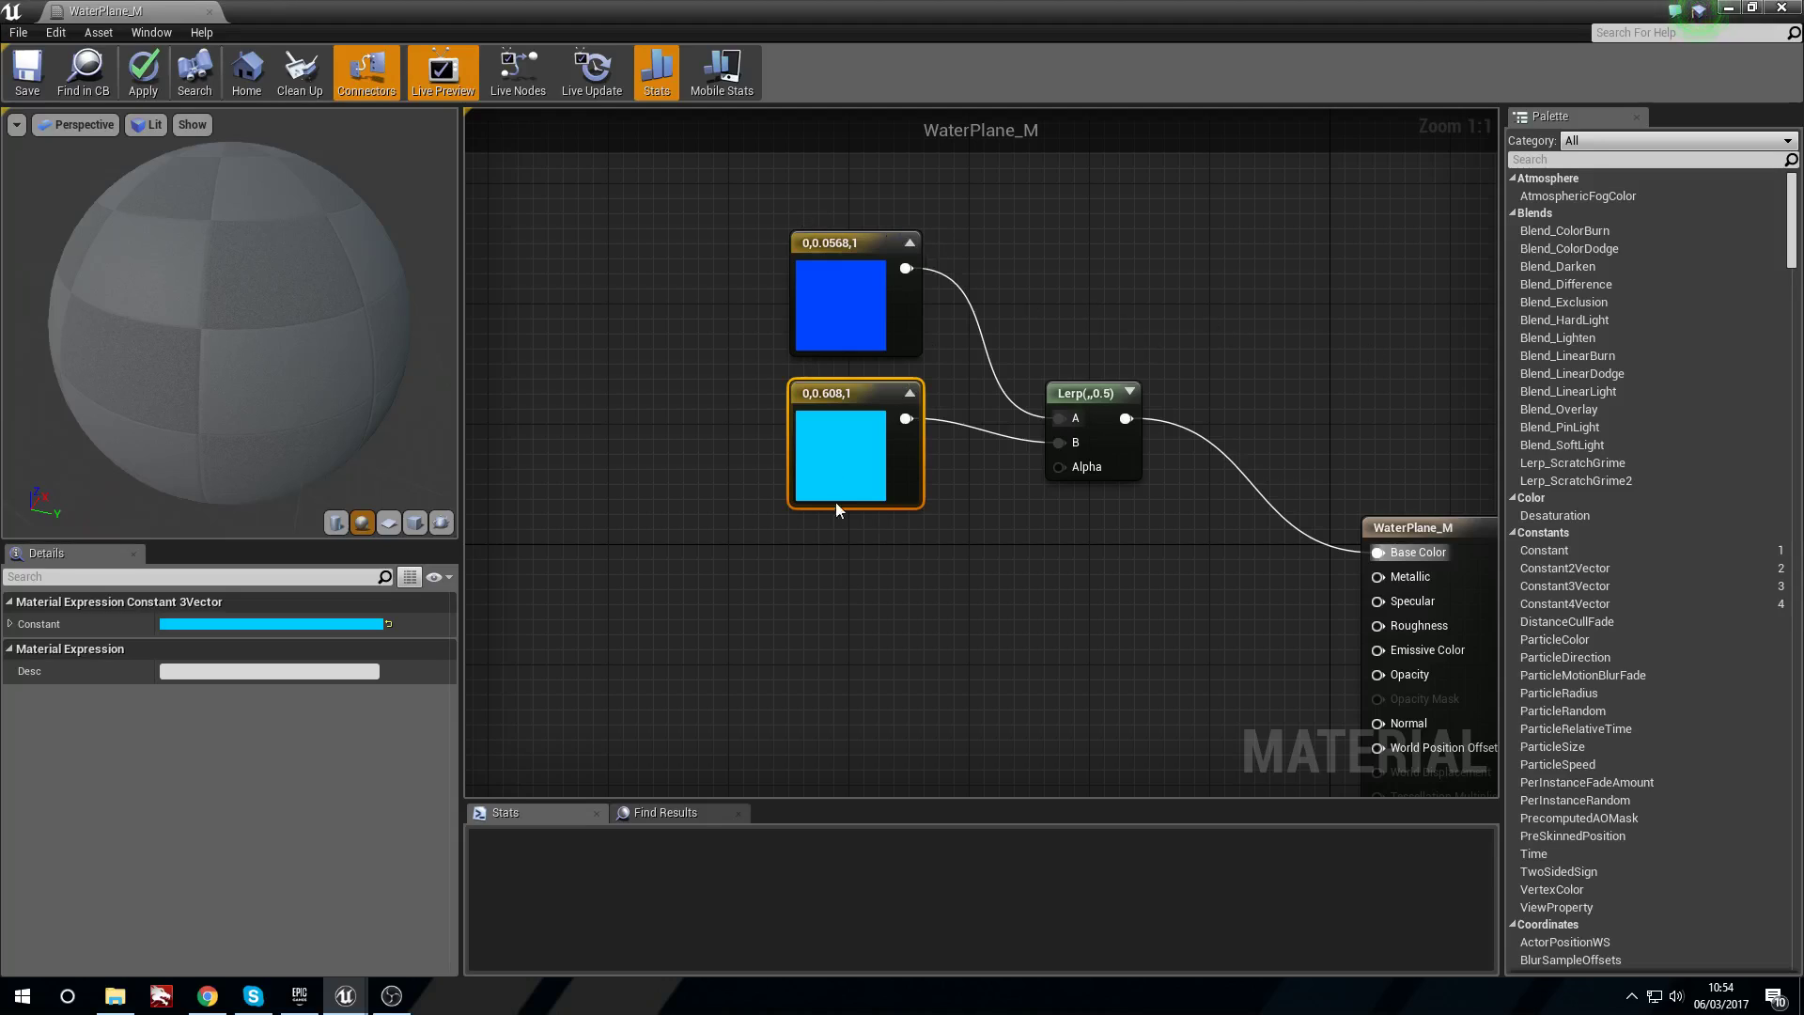
# Add a Depth Fade node, connect its output to the Lerp Alpha input, and place it just below the light blue node.
pyautogui.moveTo(854, 543); pyautogui.dragTo(844, 508, button='right')
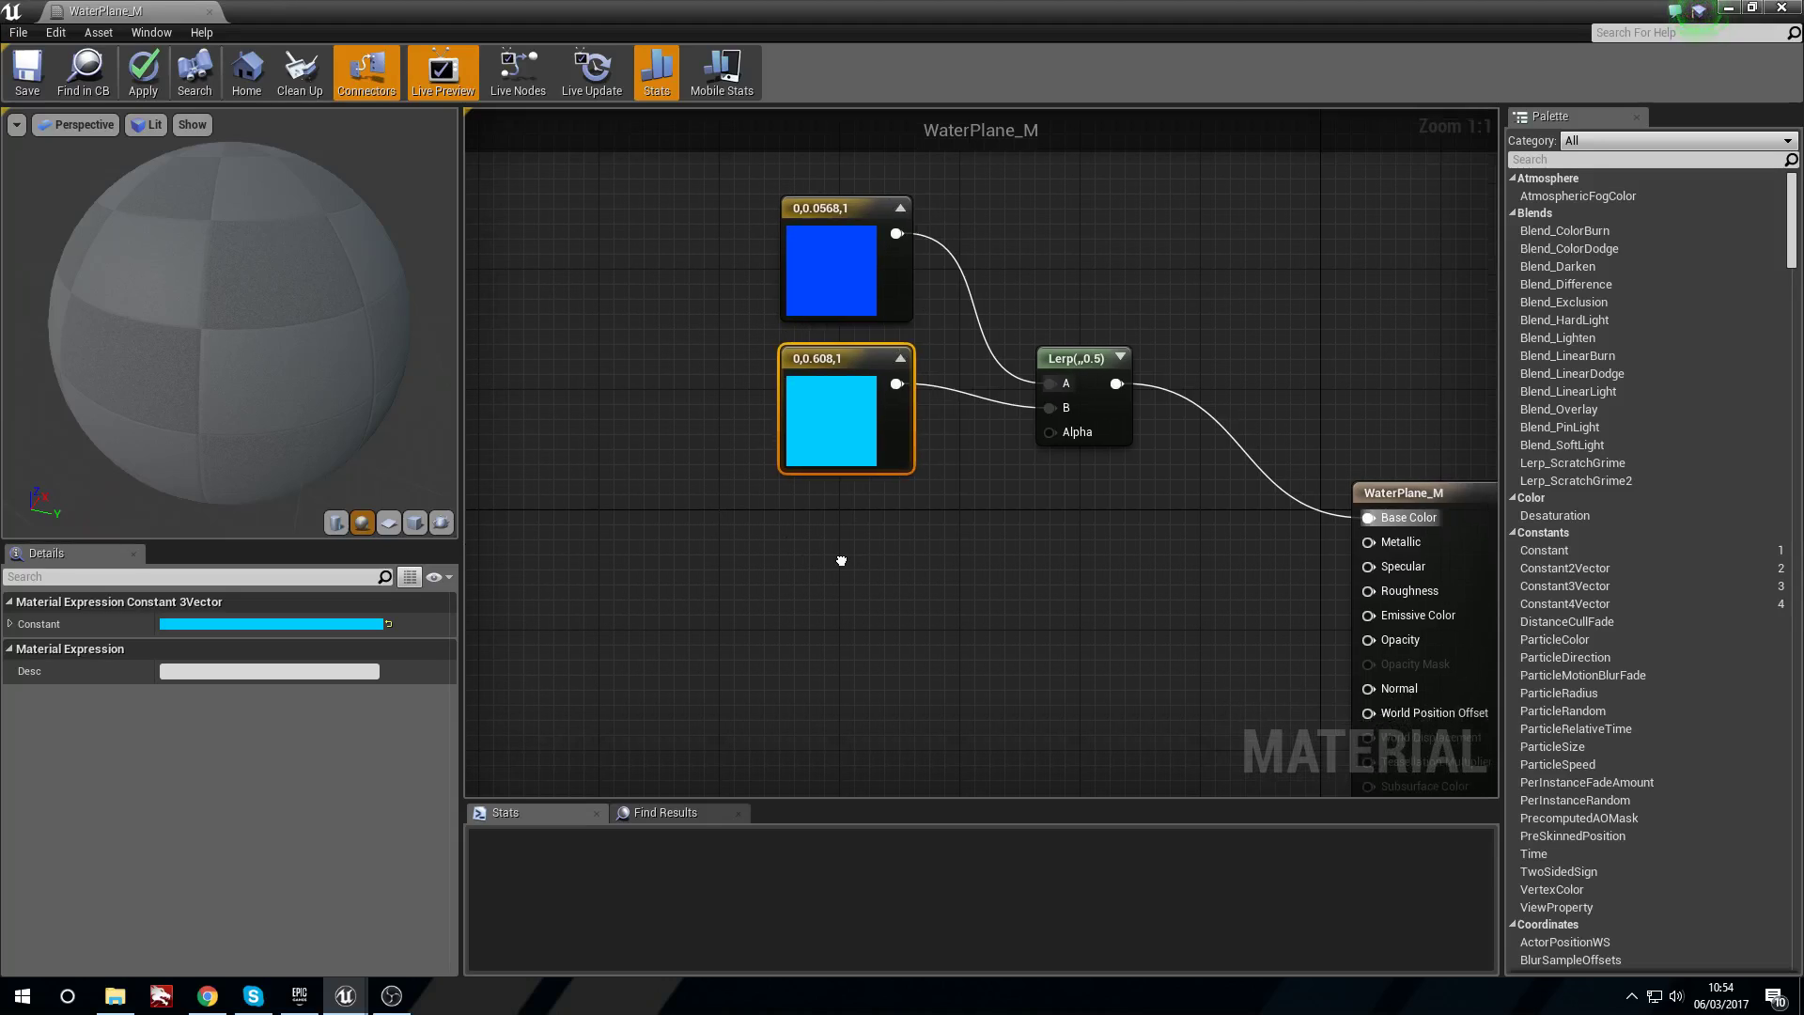
pyautogui.rightClick(754, 550)
pyautogui.write('depthf')
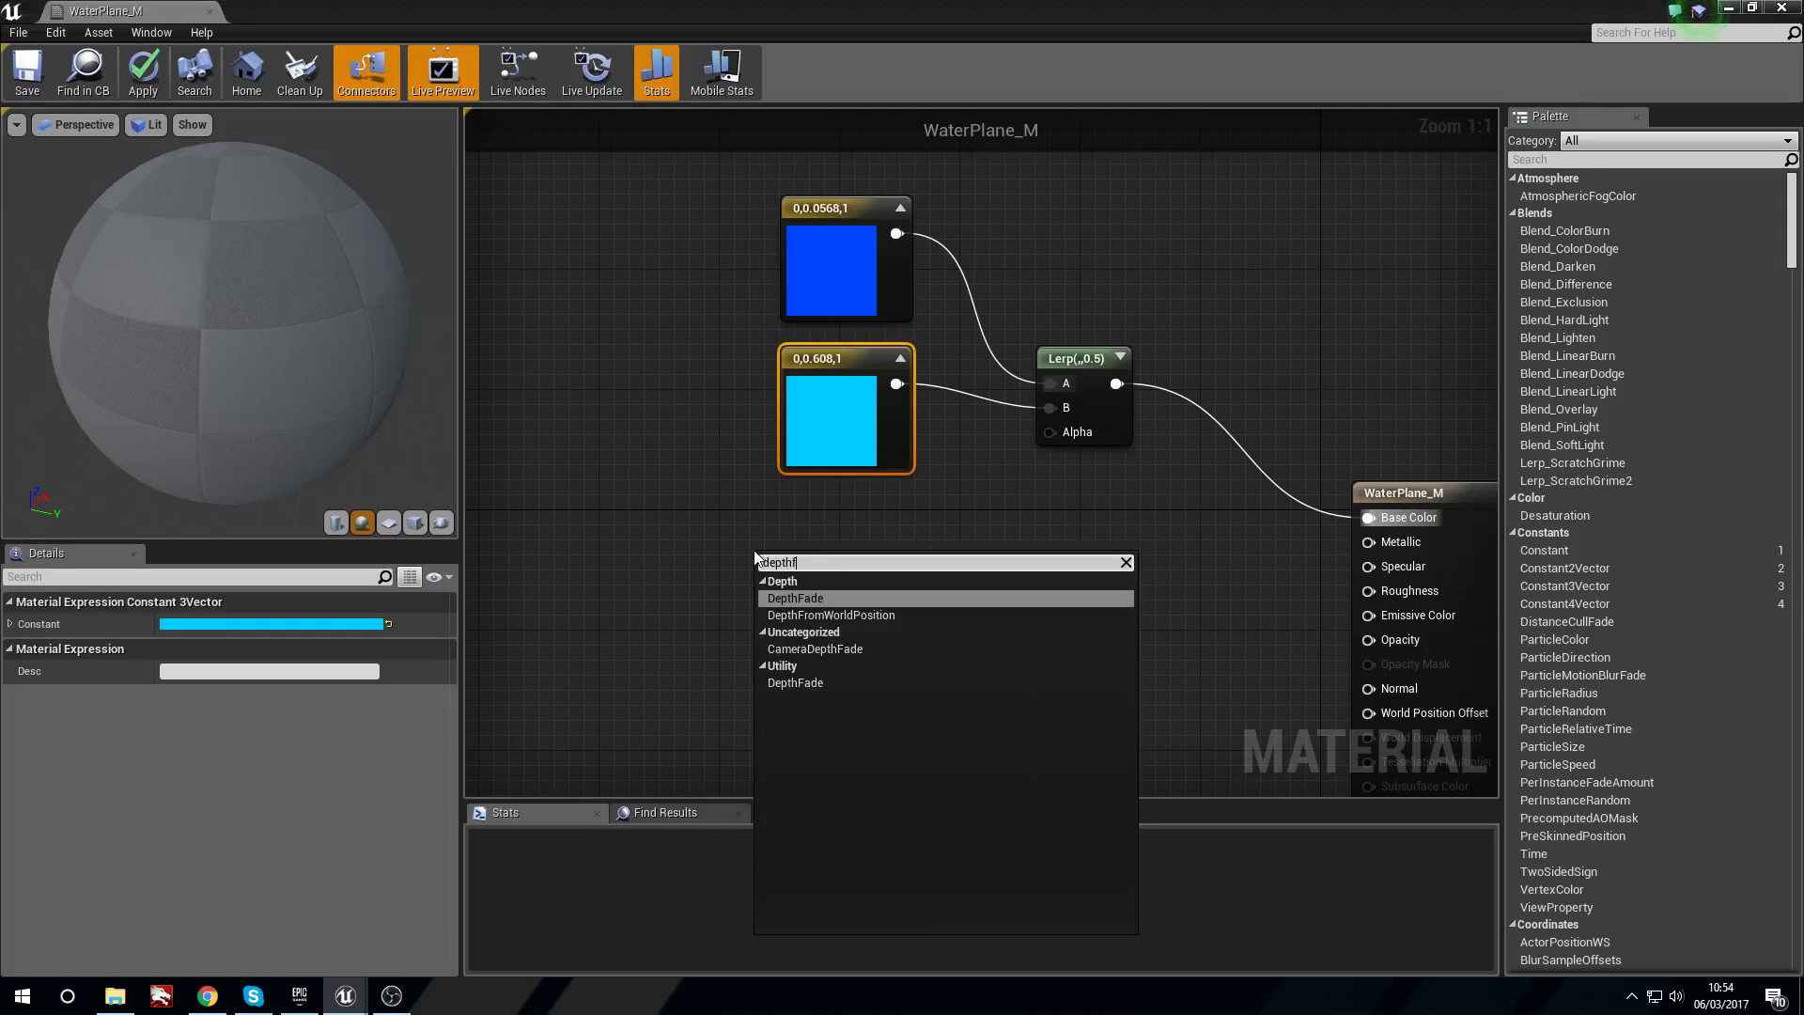
pyautogui.press('Return')
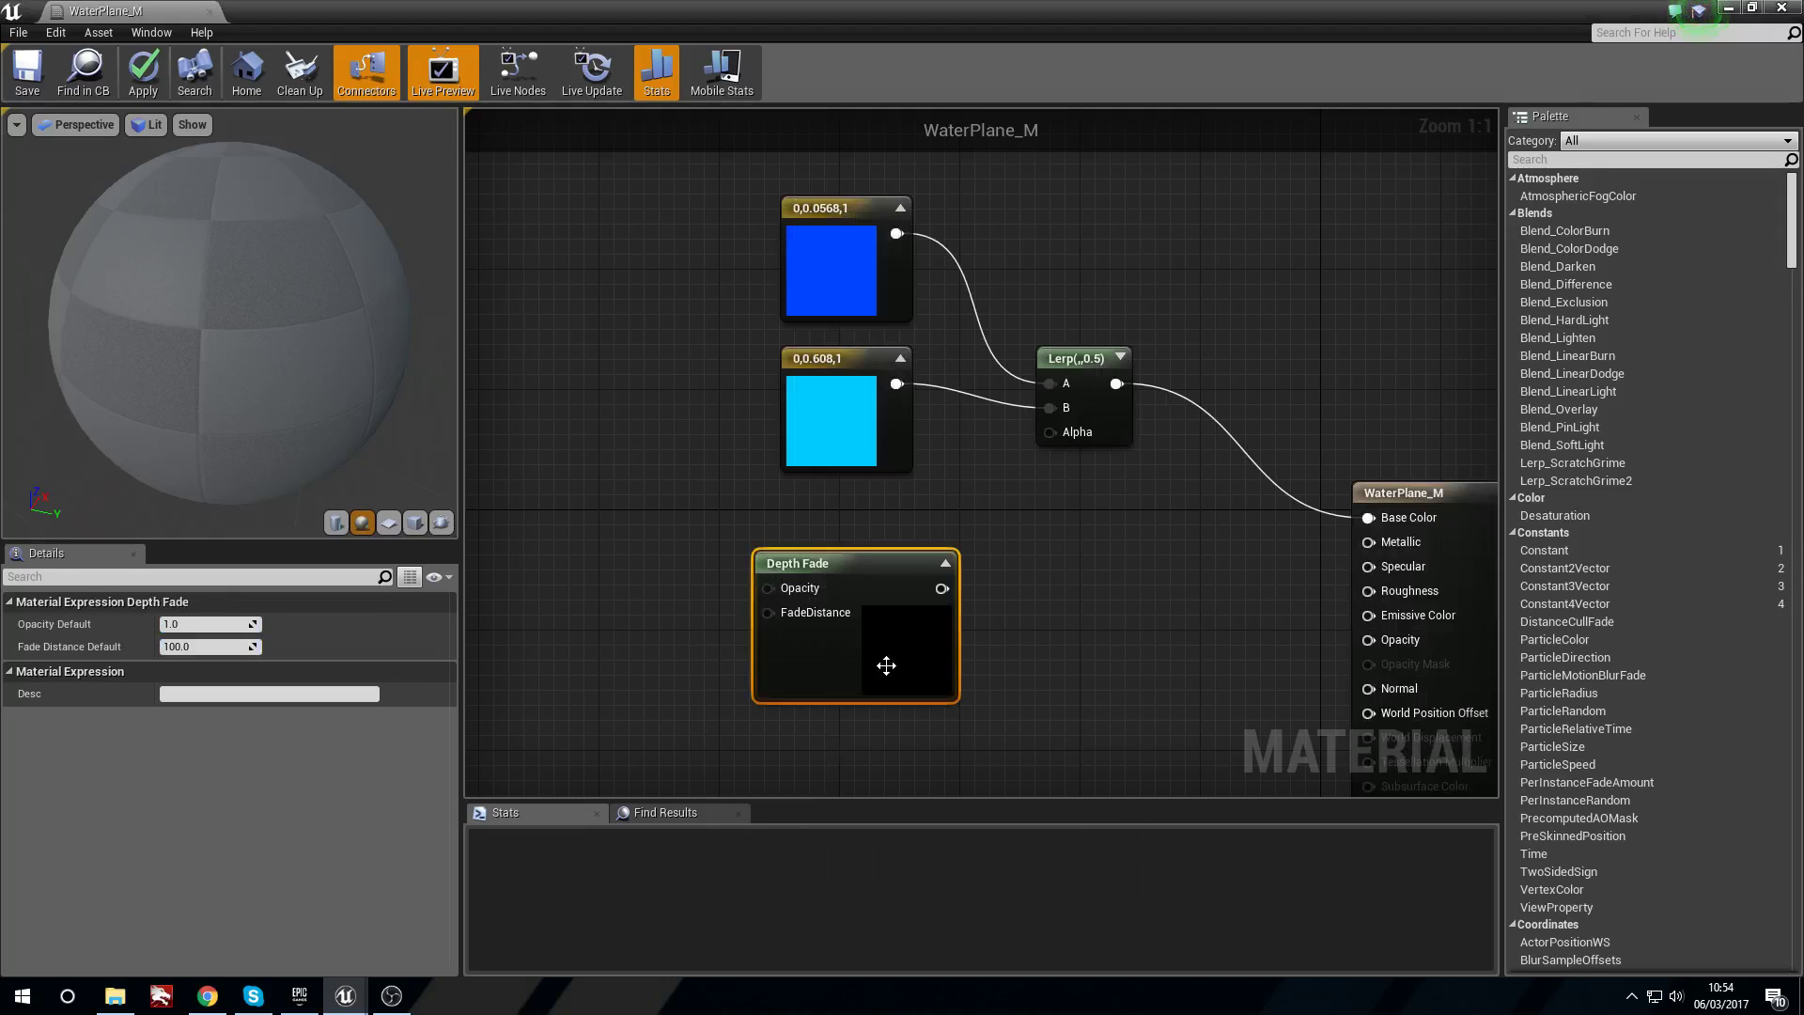
pyautogui.moveTo(941, 588); pyautogui.dragTo(1049, 432)
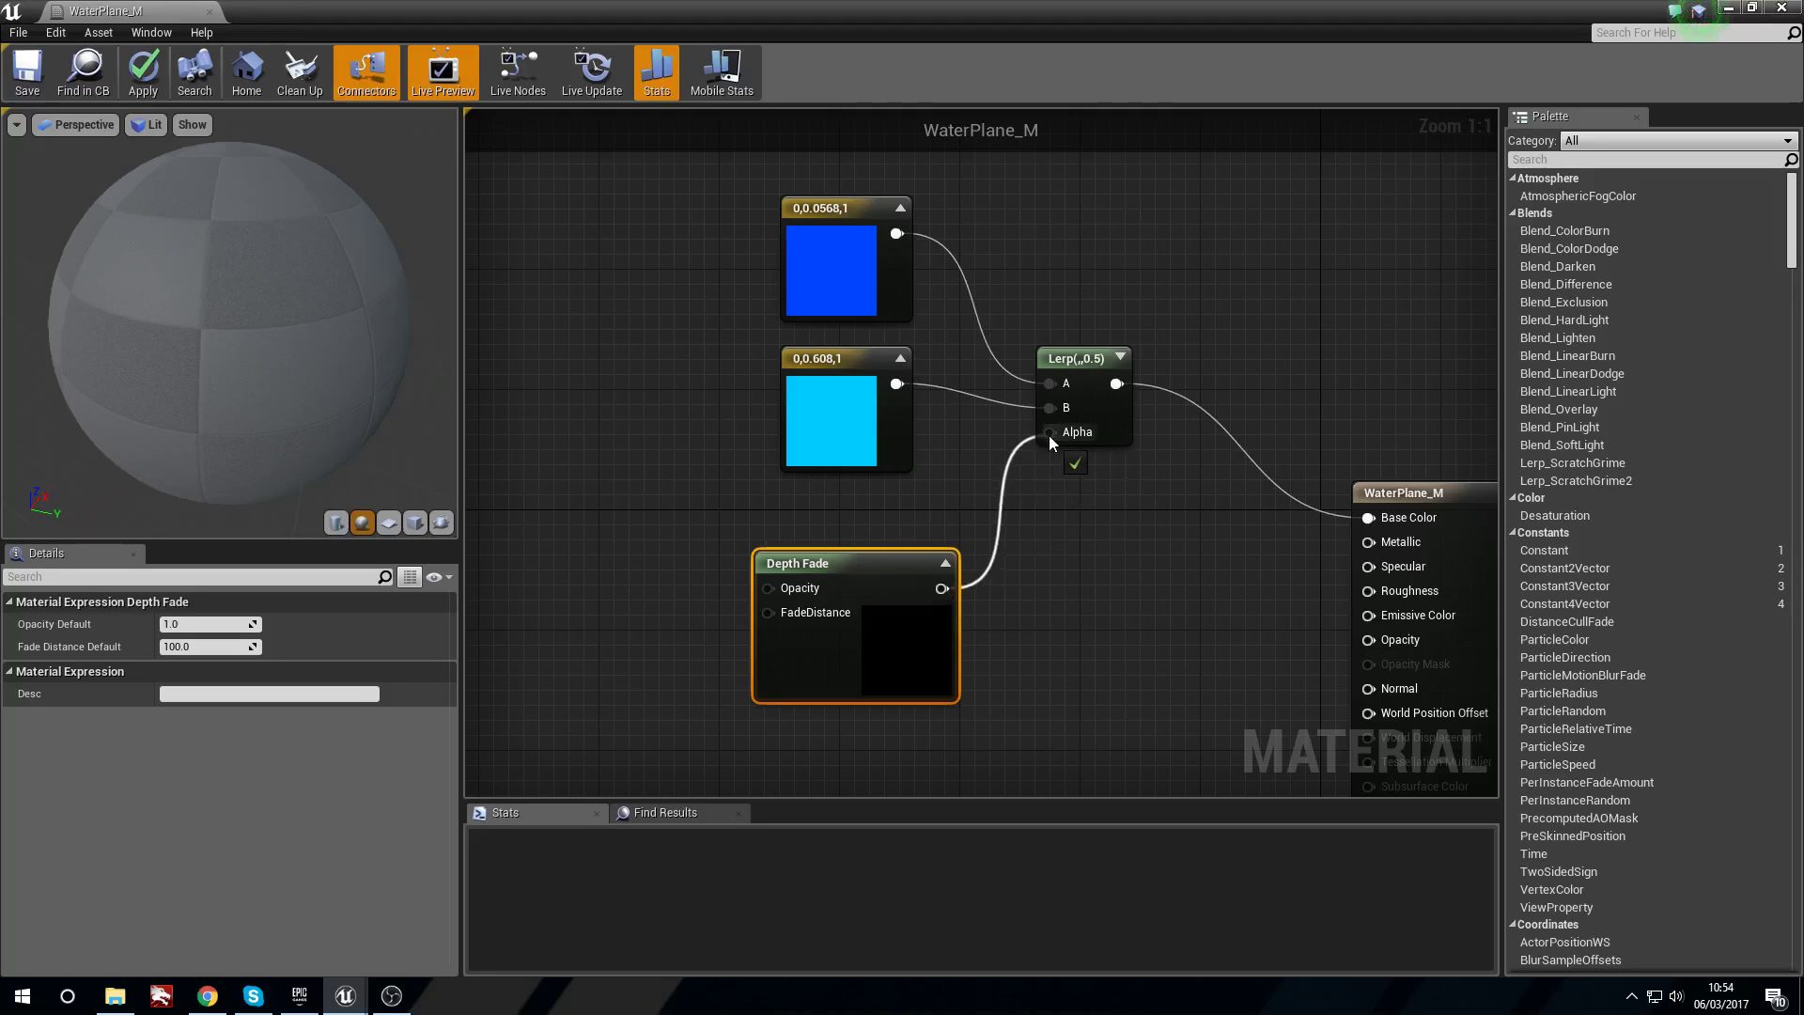
pyautogui.moveTo(817, 648); pyautogui.dragTo(799, 579)
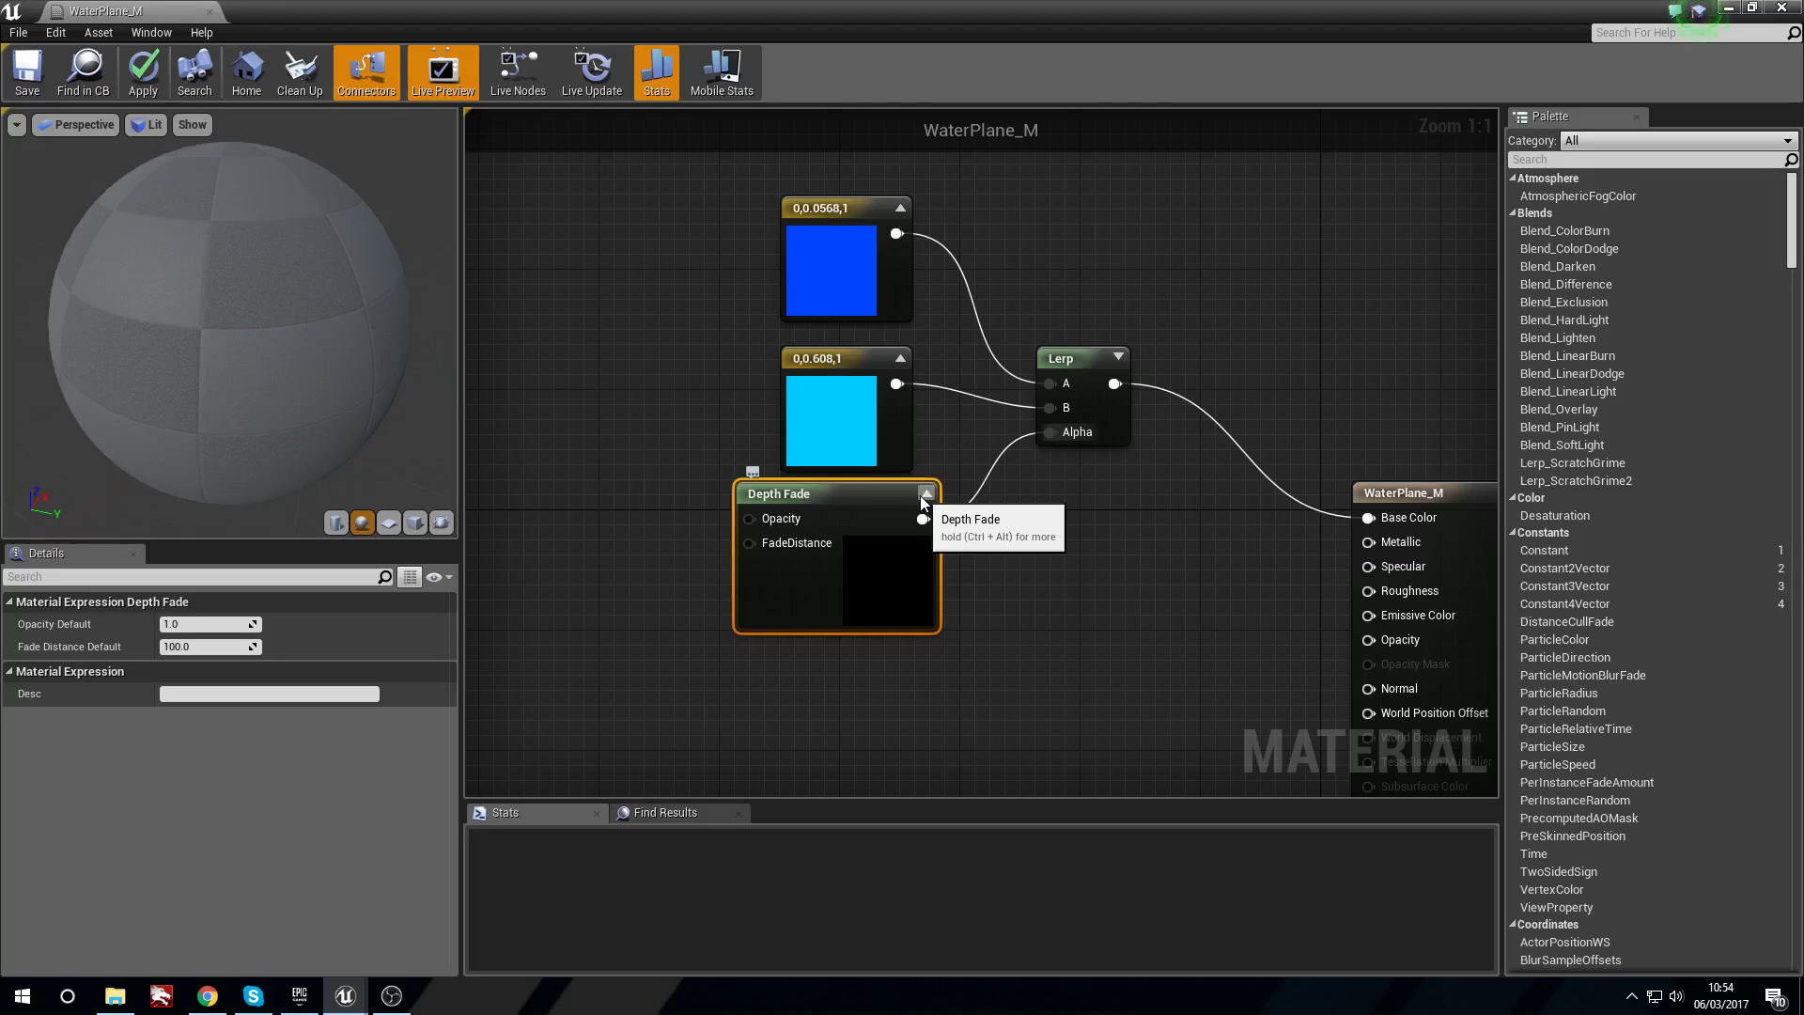
pyautogui.moveTo(708, 644); pyautogui.dragTo(747, 673, button='right')
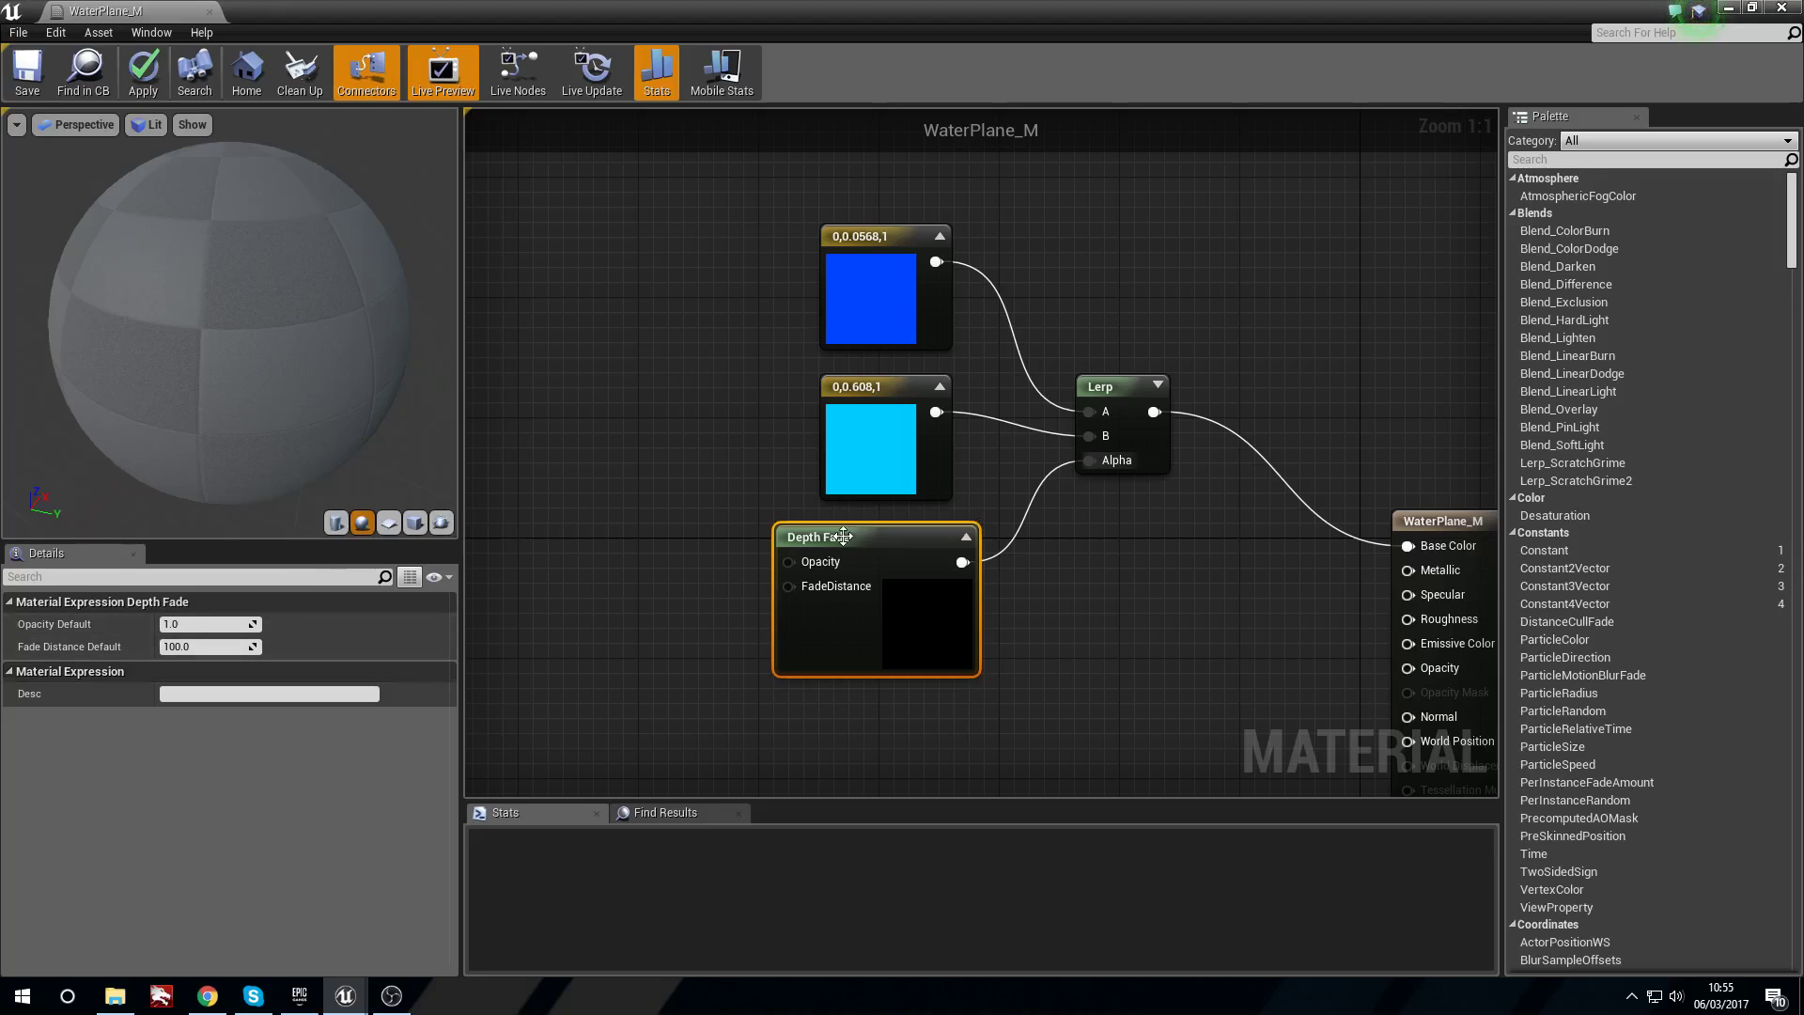
pyautogui.moveTo(228, 376); pyautogui.dragTo(343, 381)
pyautogui.moveTo(653, 463); pyautogui.dragTo(732, 423, button='right')
pyautogui.moveTo(185, 326); pyautogui.dragTo(202, 319)
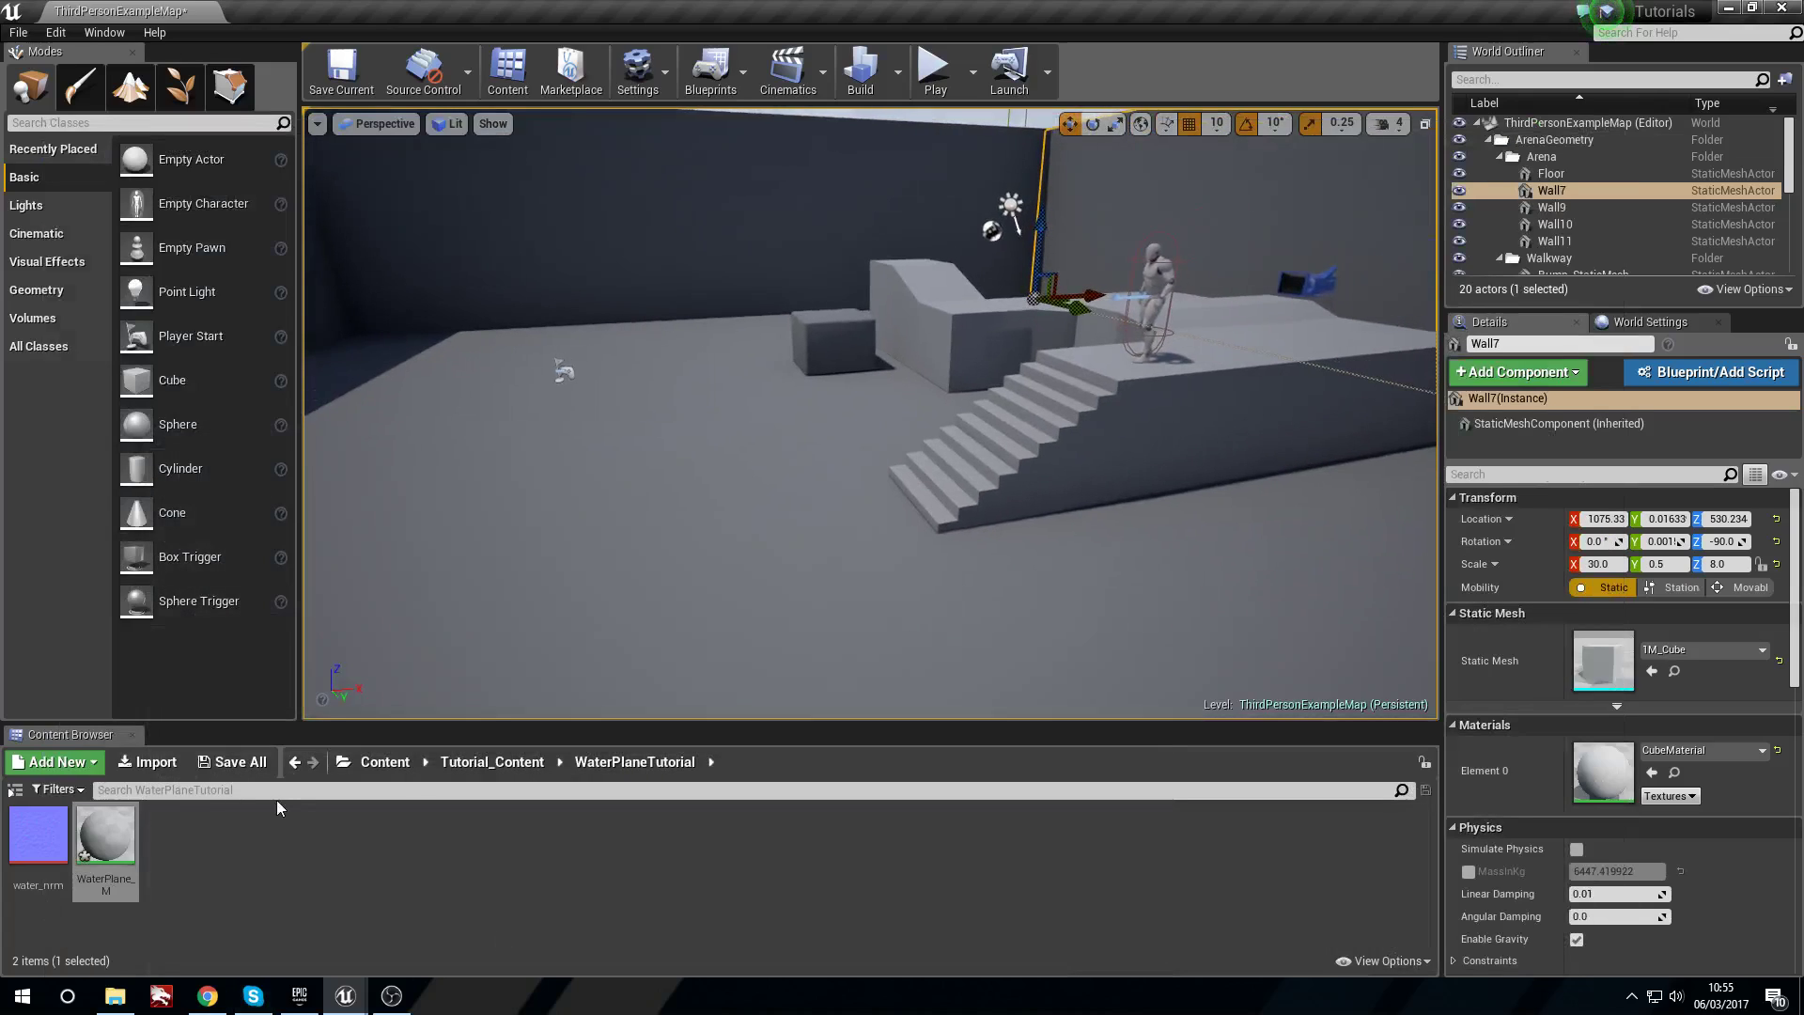
# Search the whole Content folder for "plane", place Shape_Plane on the level floor, and raise it to a height of about 220 cm.
pyautogui.click(402, 762)
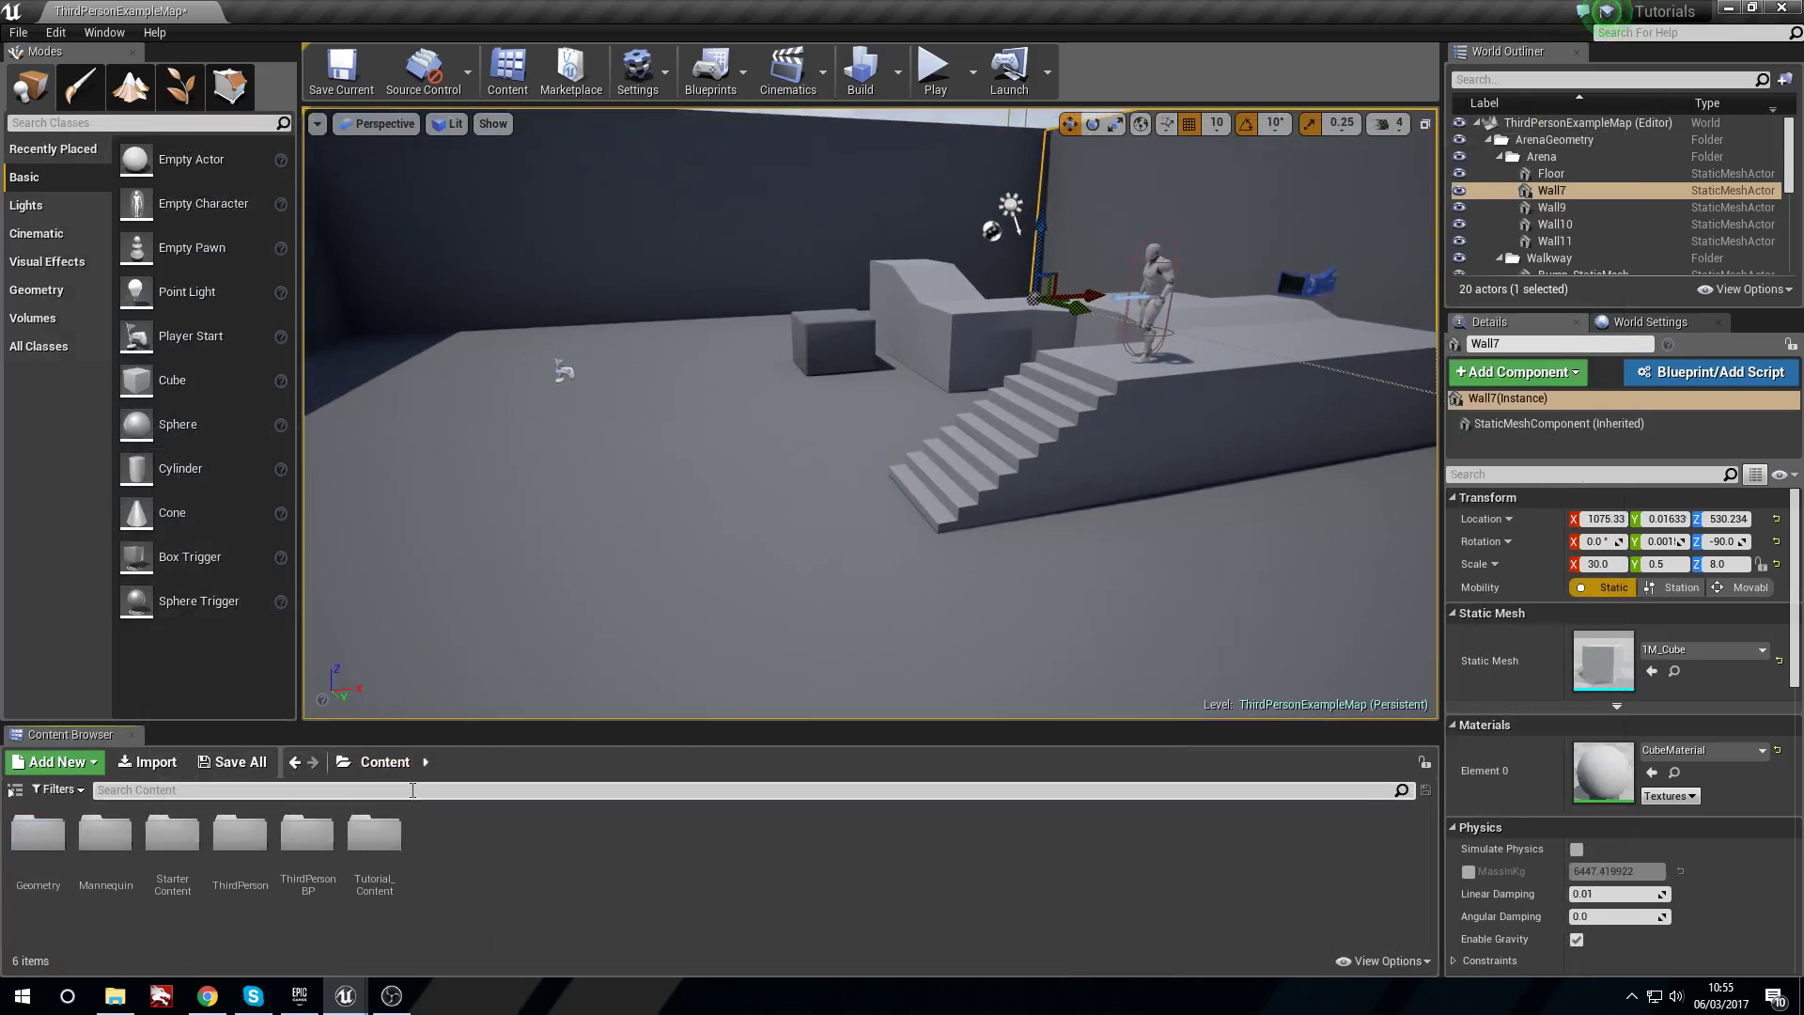
pyautogui.click(413, 789)
pyautogui.write('plane')
pyautogui.moveTo(64, 858); pyautogui.dragTo(850, 404)
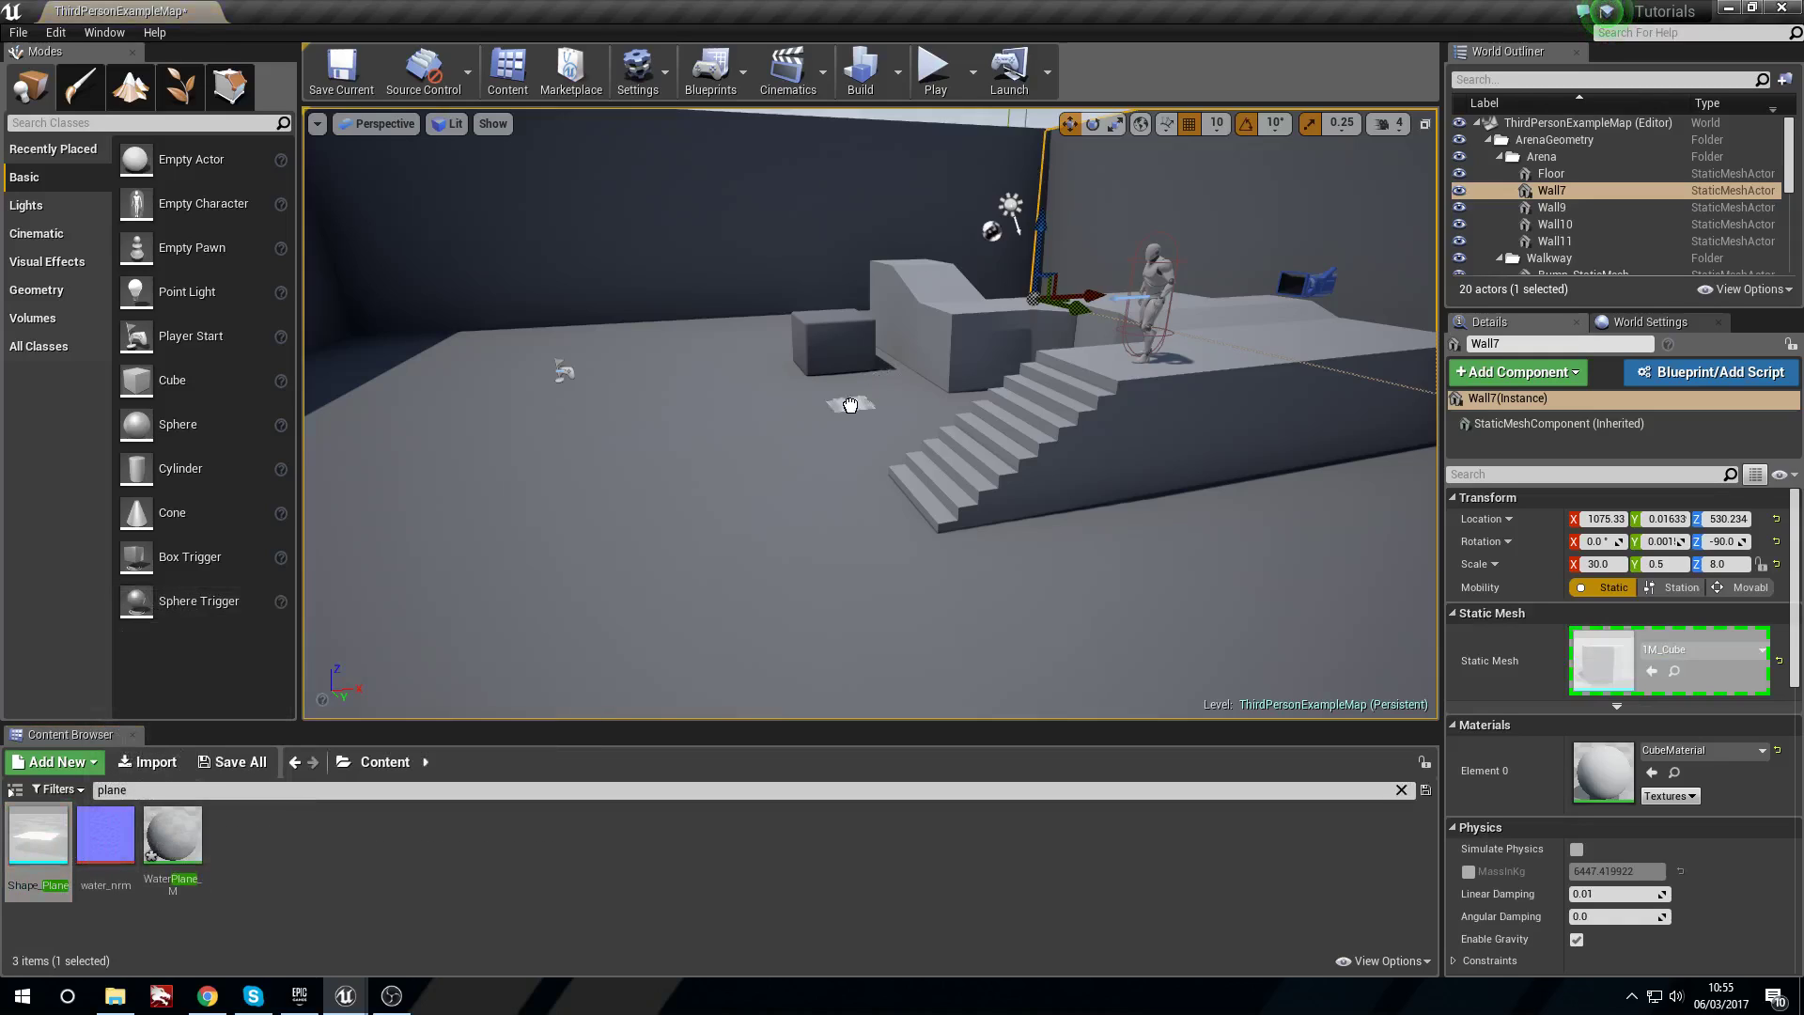
pyautogui.moveTo(797, 487); pyautogui.dragTo(797, 506)
pyautogui.moveTo(791, 445); pyautogui.dragTo(791, 414)
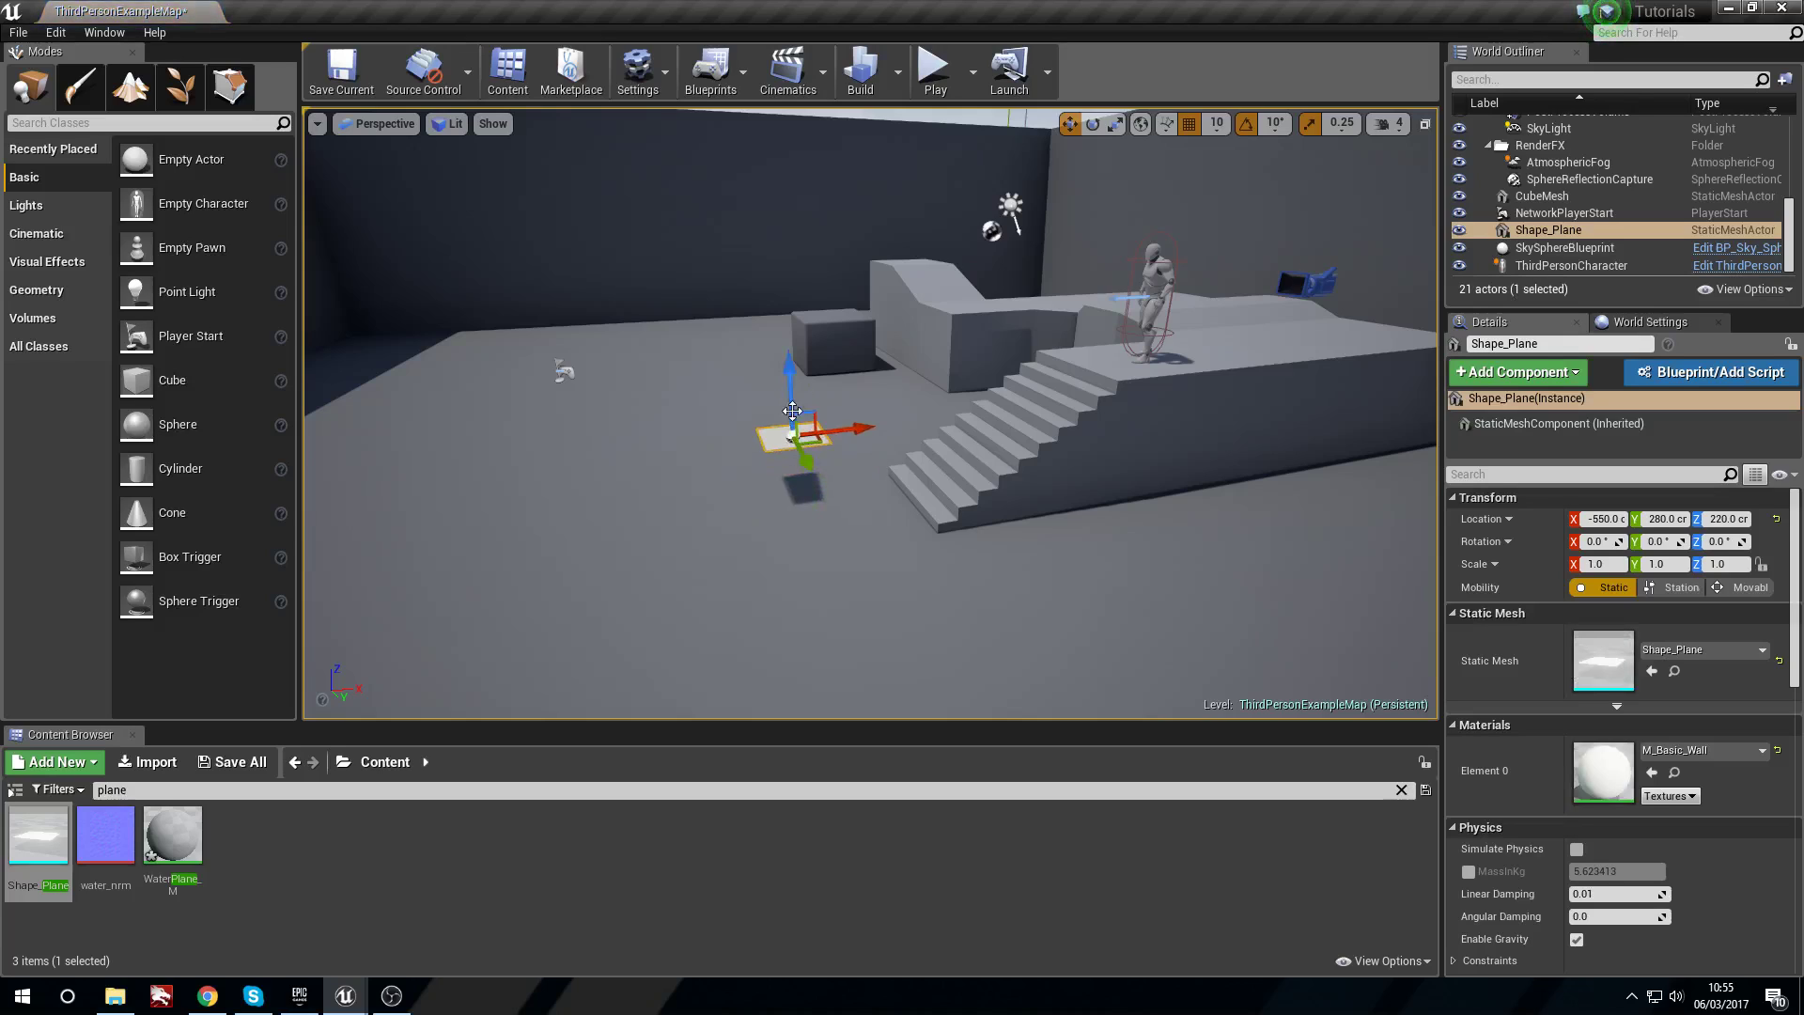
# Scale Shape_Plane uniformly to 32.75 and move it to about -440, 40, 240 cm so it spans the arena.
pyautogui.press('f')
pyautogui.moveTo(1064, 394); pyautogui.dragTo(669, 363)
pyautogui.moveTo(686, 452); pyautogui.dragTo(686, 436, button='right')
pyautogui.press('s')
pyautogui.press('r')
pyautogui.moveTo(747, 426); pyautogui.dragTo(902, 410)
pyautogui.moveTo(959, 385); pyautogui.dragTo(703, 410, button='right')
pyautogui.press('w')
pyautogui.moveTo(752, 393); pyautogui.dragTo(715, 346)
# Assign the WaterPlane_M material to material Element 0 of Shape_Plane.
pyautogui.press('w')
pyautogui.moveTo(690, 372); pyautogui.dragTo(902, 273, button='right')
pyautogui.press('w')
pyautogui.press('a')
pyautogui.click(177, 842)
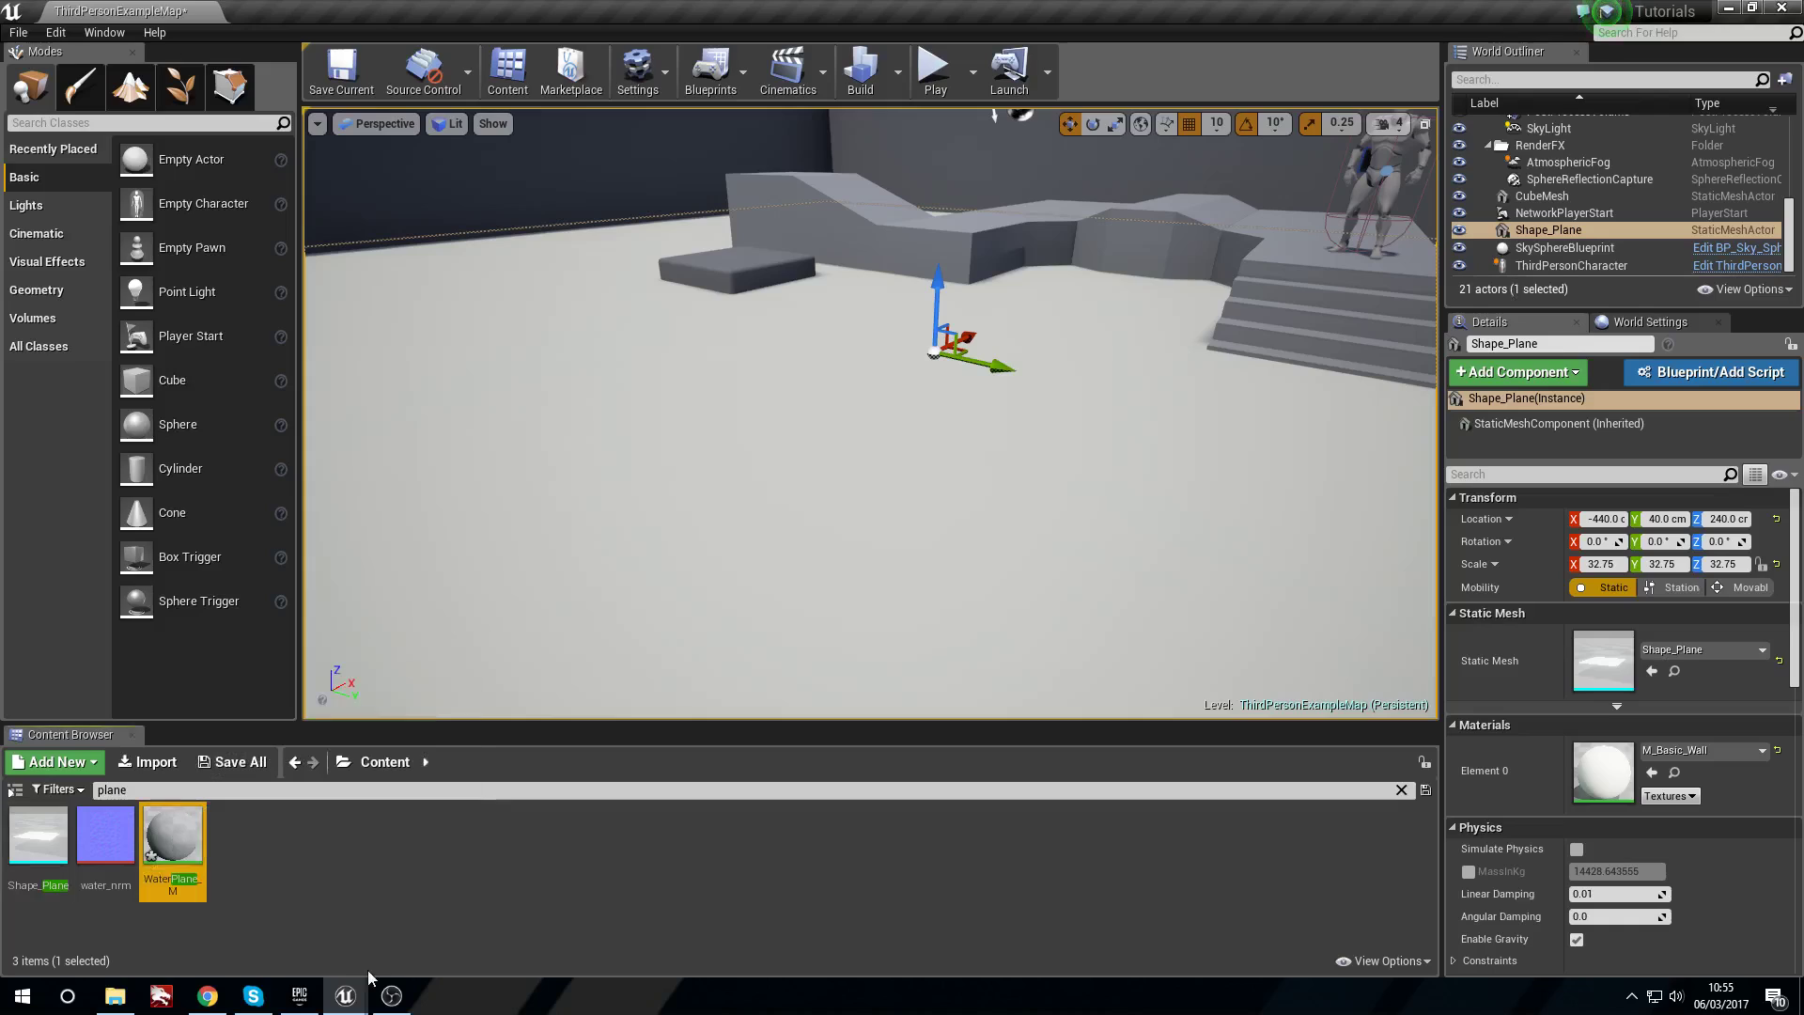
pyautogui.moveTo(177, 842); pyautogui.dragTo(1605, 772)
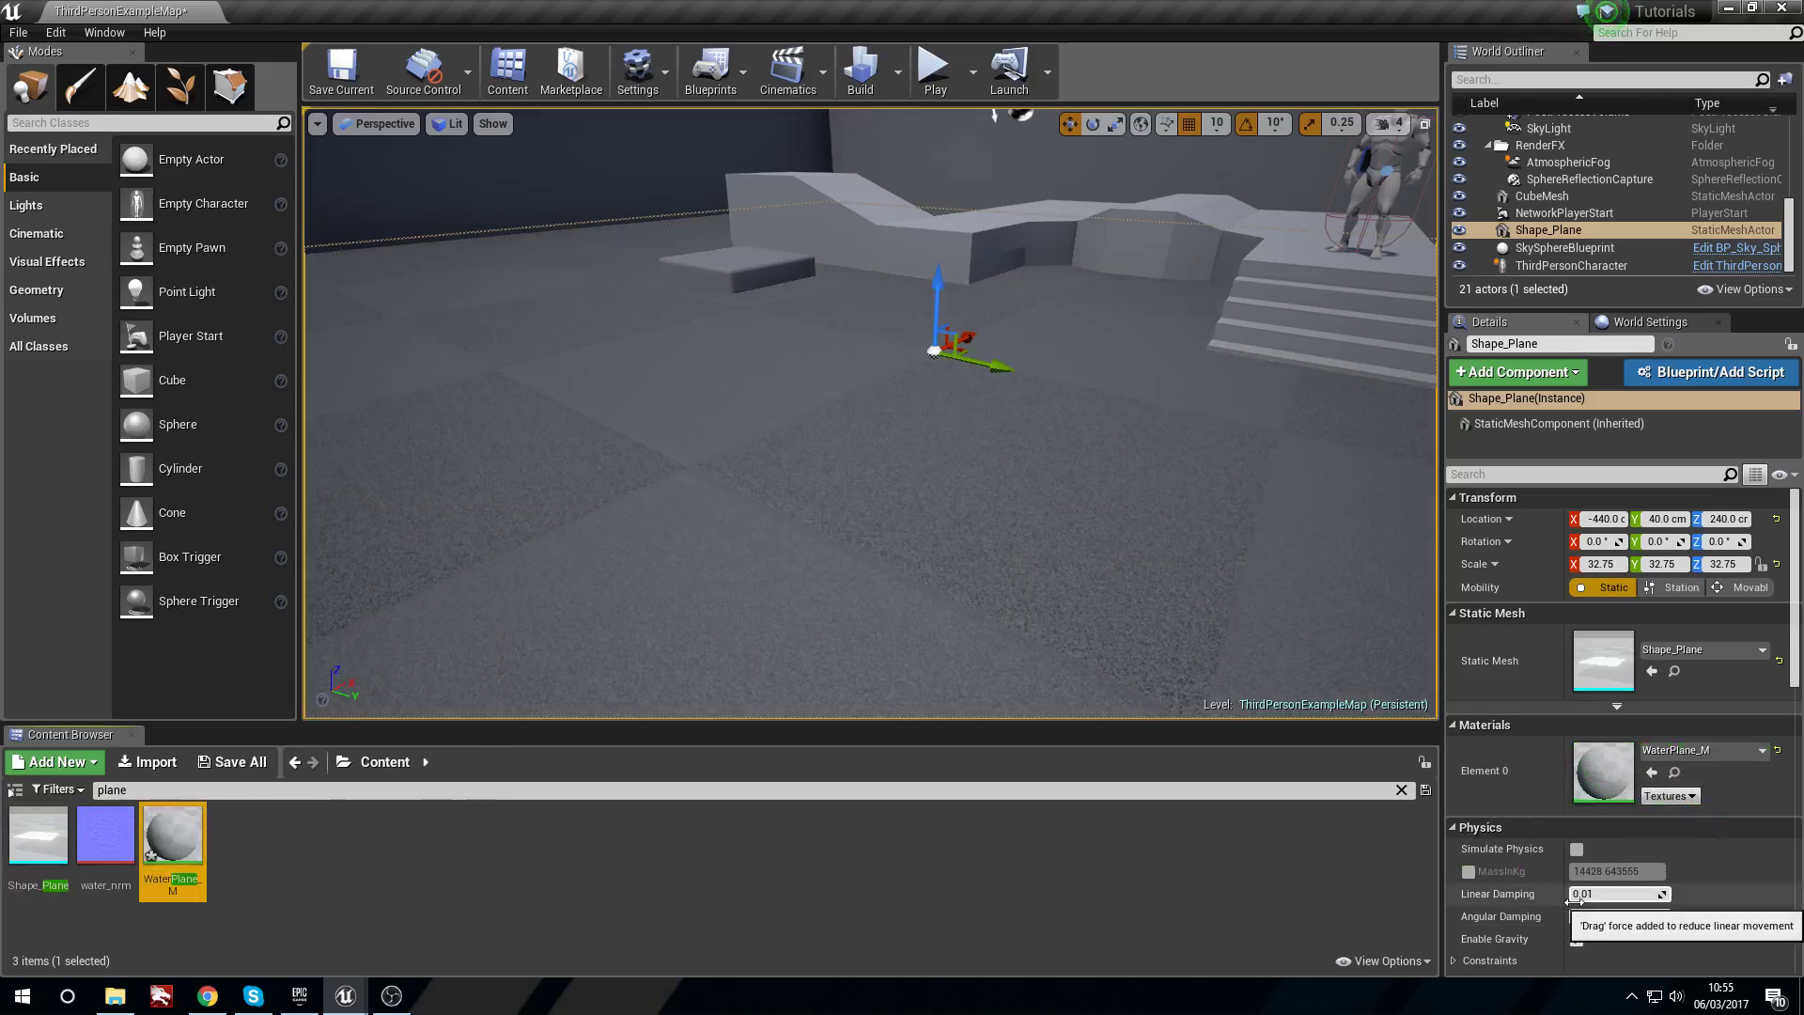
# Reopen the WaterPlane_M material and make its editor a smaller floating window that leaves the level viewport partly visible.
pyautogui.doubleClick(171, 838)
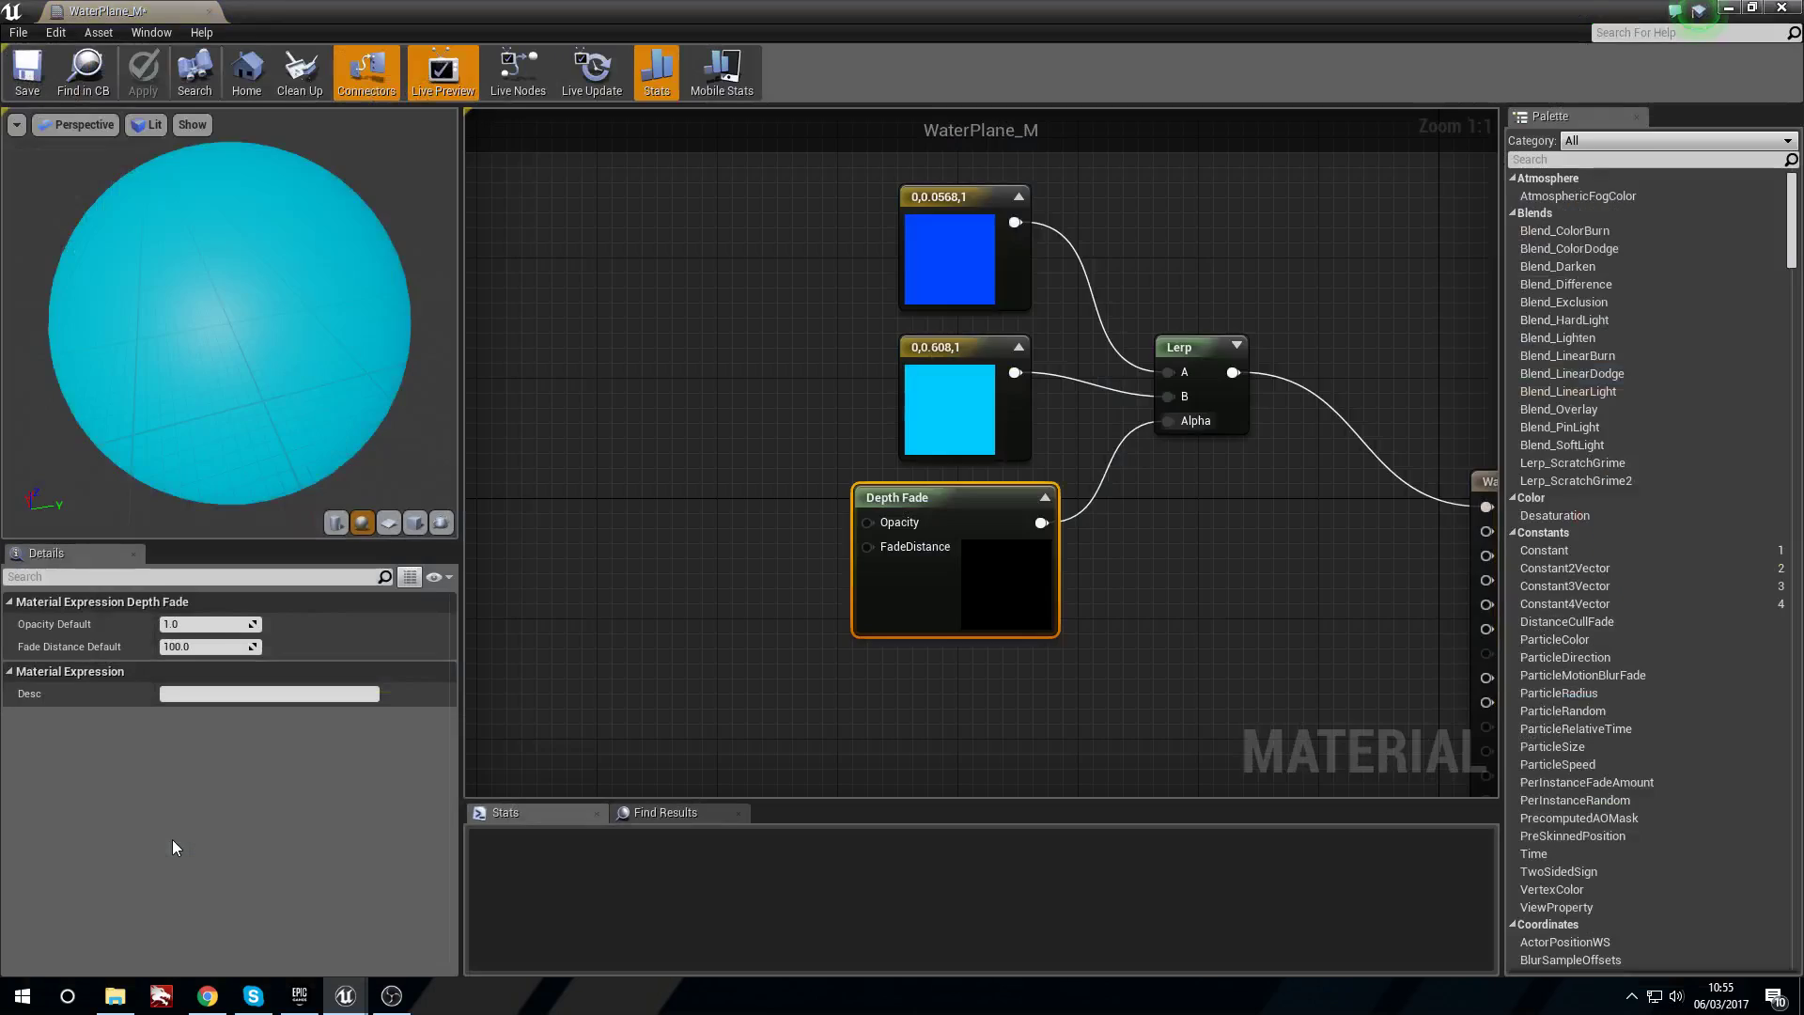
pyautogui.moveTo(154, 416); pyautogui.dragTo(437, 280)
pyautogui.moveTo(1081, 10); pyautogui.dragTo(1081, 518)
pyautogui.moveTo(1074, 401); pyautogui.dragTo(903, 286, button='right')
pyautogui.moveTo(990, 389); pyautogui.dragTo(491, 363)
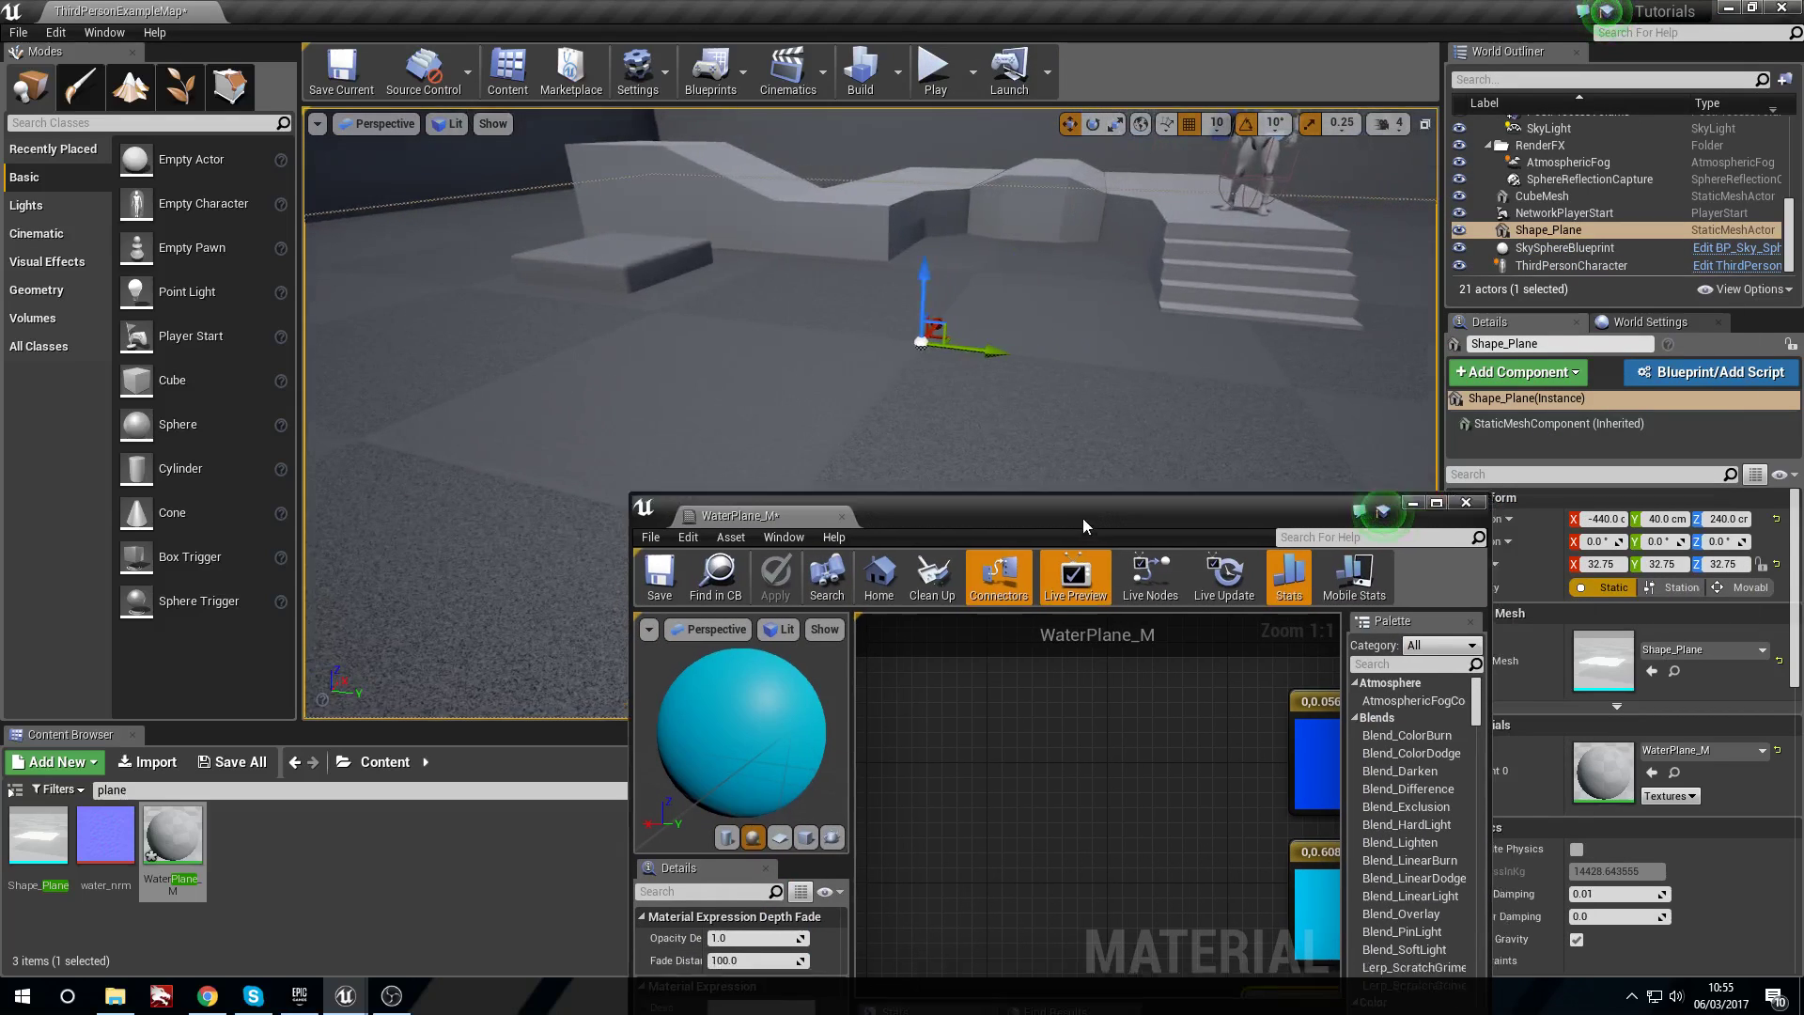
pyautogui.moveTo(1082, 517); pyautogui.dragTo(1069, 465)
pyautogui.doubleClick(1069, 465)
pyautogui.moveTo(1068, 597); pyautogui.dragTo(916, 540, button='right')
pyautogui.scroll(1, 801, 539)
pyautogui.scroll(-1, 918, 402)
pyautogui.moveTo(668, 13); pyautogui.dragTo(1000, 393)
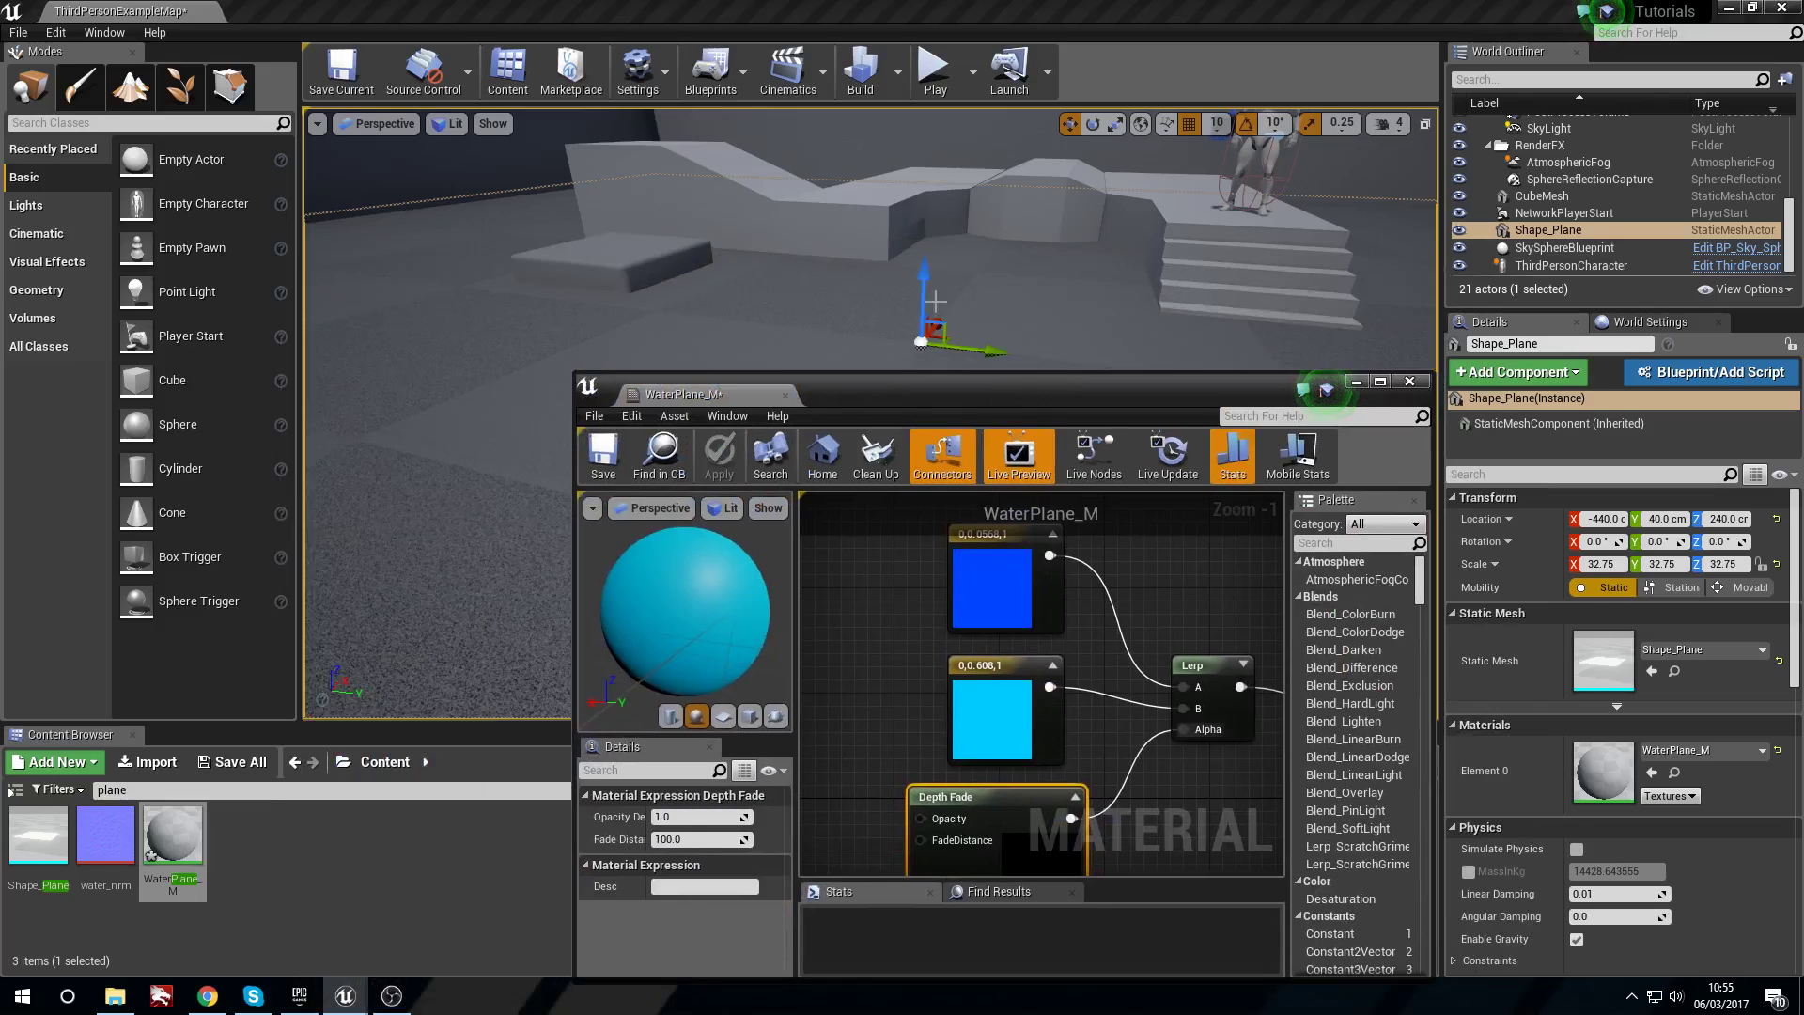
# Examine the plane in the level and check the WaterPlane_M graph and overall material settings.
pyautogui.moveTo(646, 266); pyautogui.dragTo(611, 282, button='right')
pyautogui.press('d')
pyautogui.press('a')
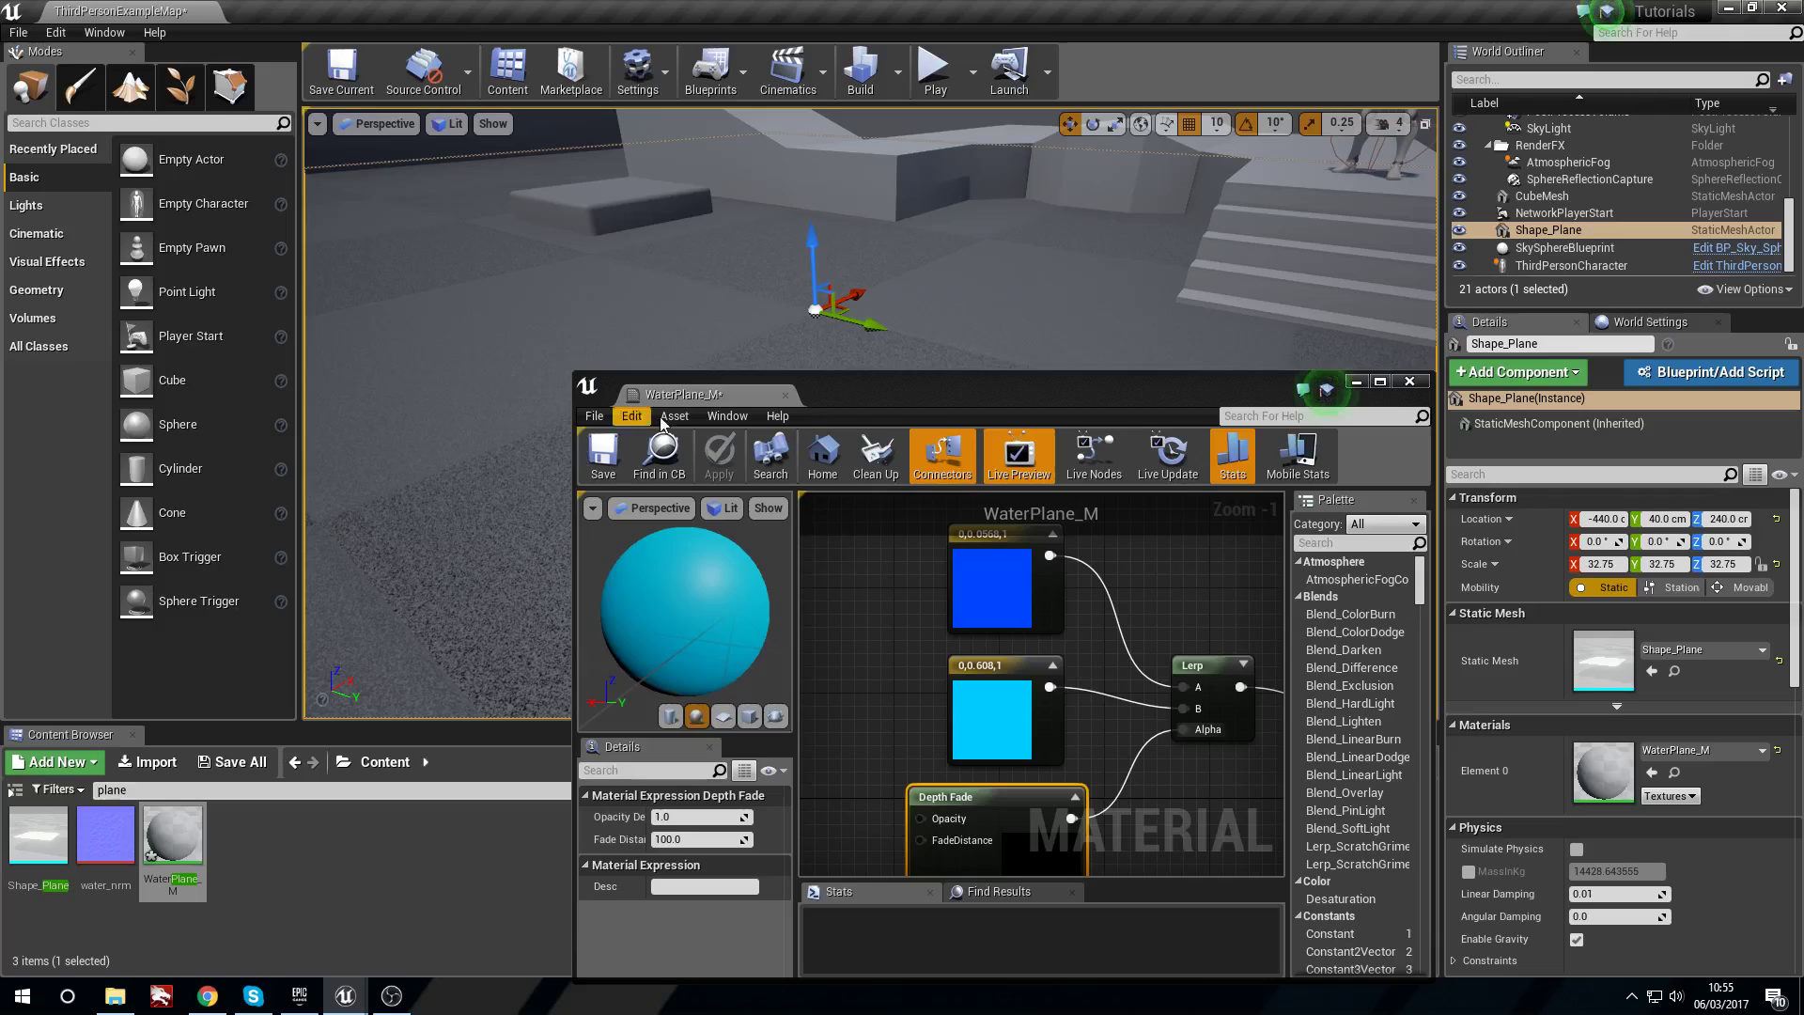
pyautogui.moveTo(1082, 274)
pyautogui.mouseDown(button='right')
pyautogui.moveTo(1043, 276)
pyautogui.moveTo(1094, 274)
pyautogui.mouseUp(button='right')
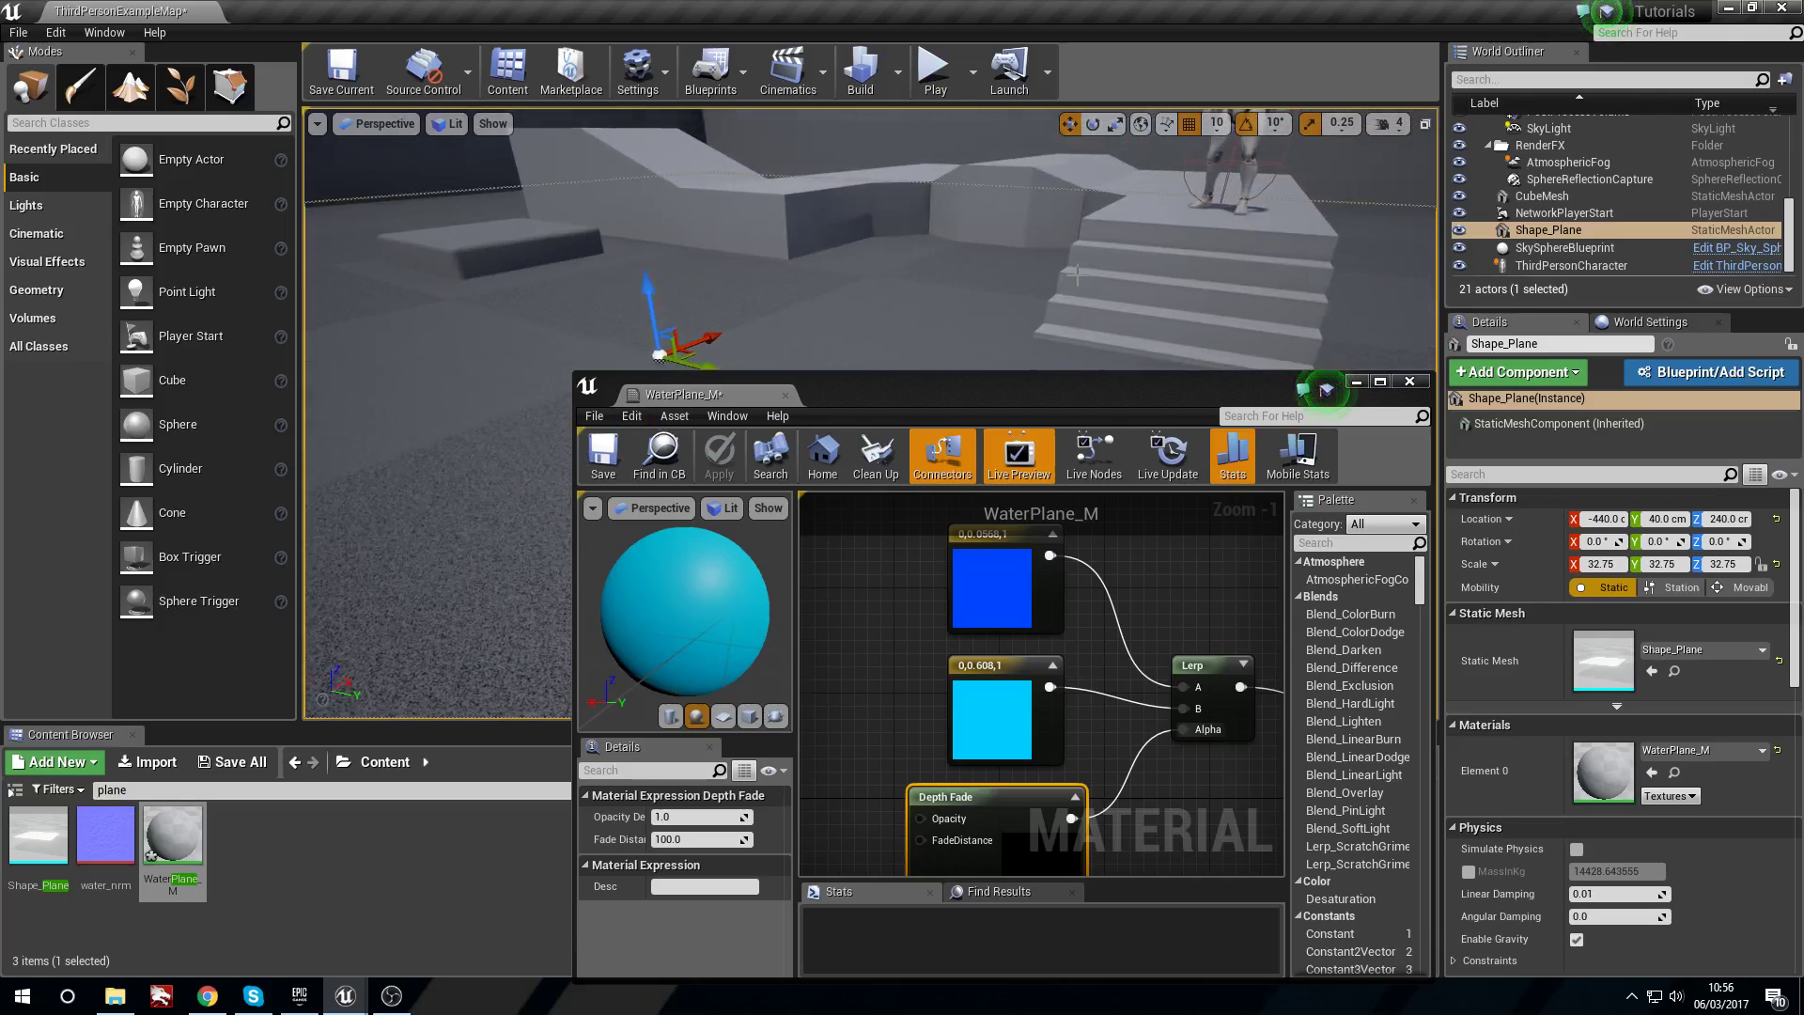
pyautogui.scroll(-1, 1069, 716)
pyautogui.moveTo(1070, 716); pyautogui.dragTo(1010, 642, button='right')
pyautogui.moveTo(1158, 718); pyautogui.dragTo(952, 669, button='right')
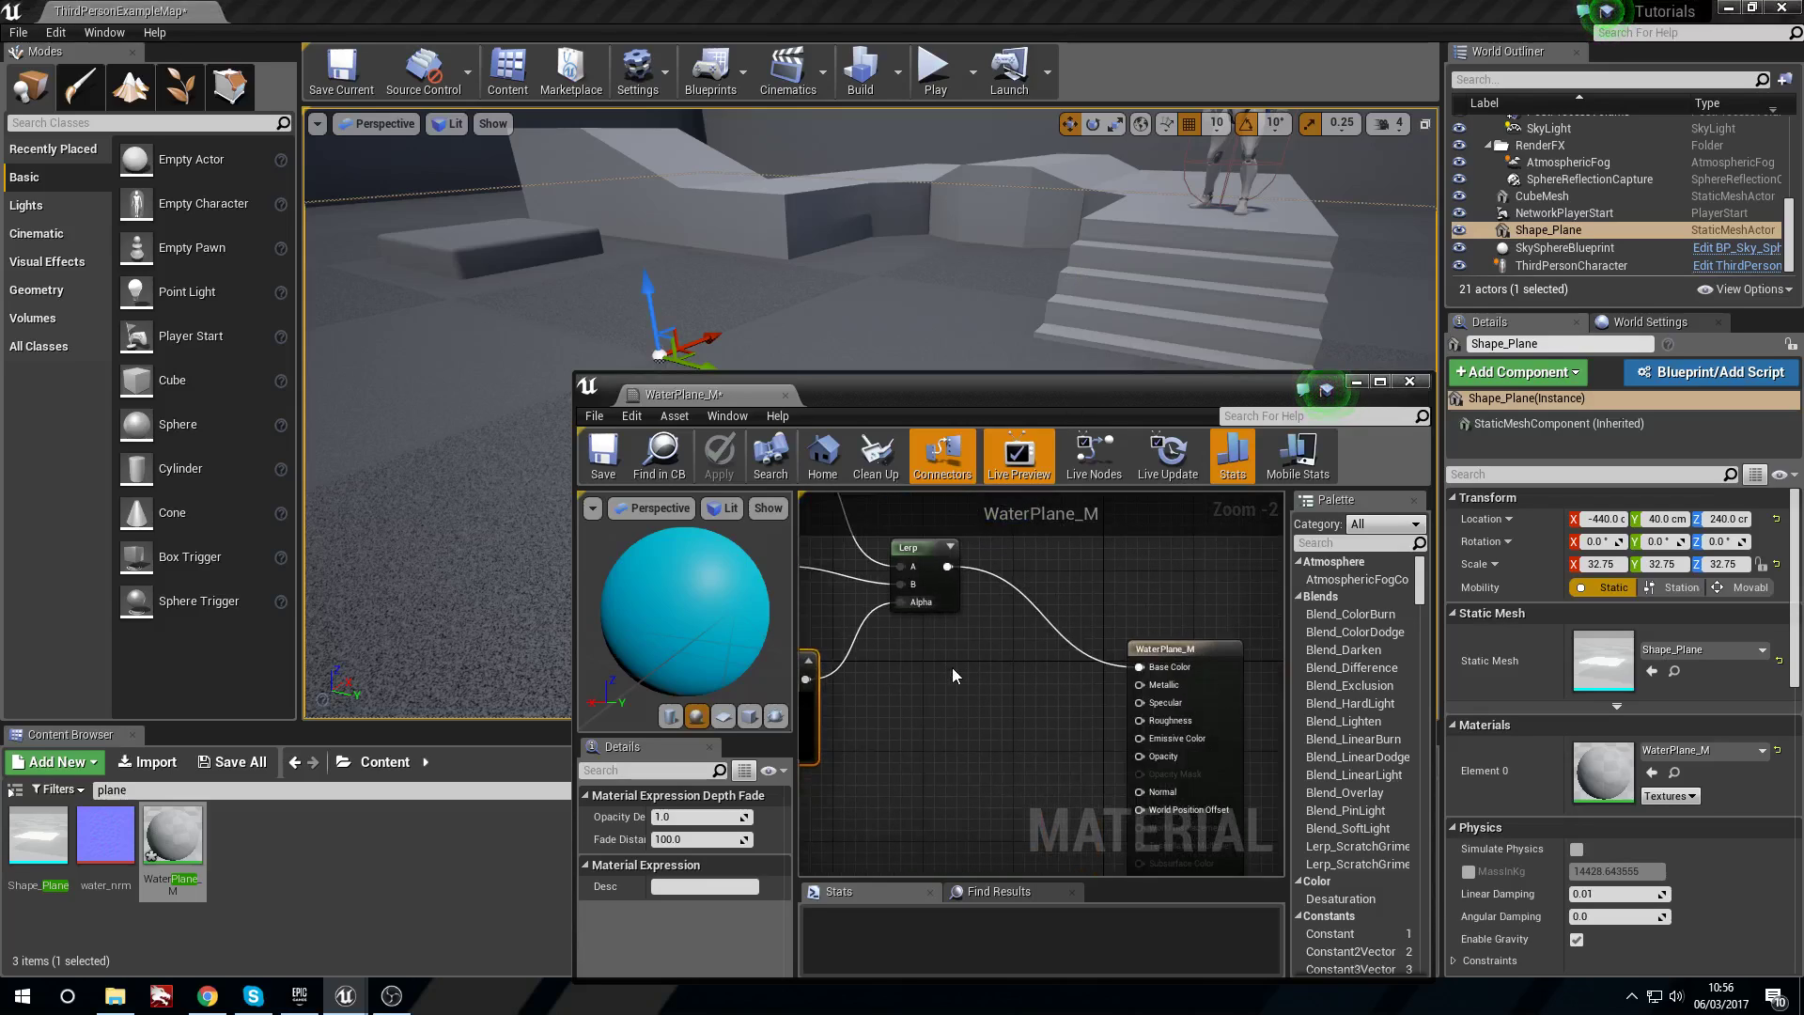
pyautogui.click(951, 667)
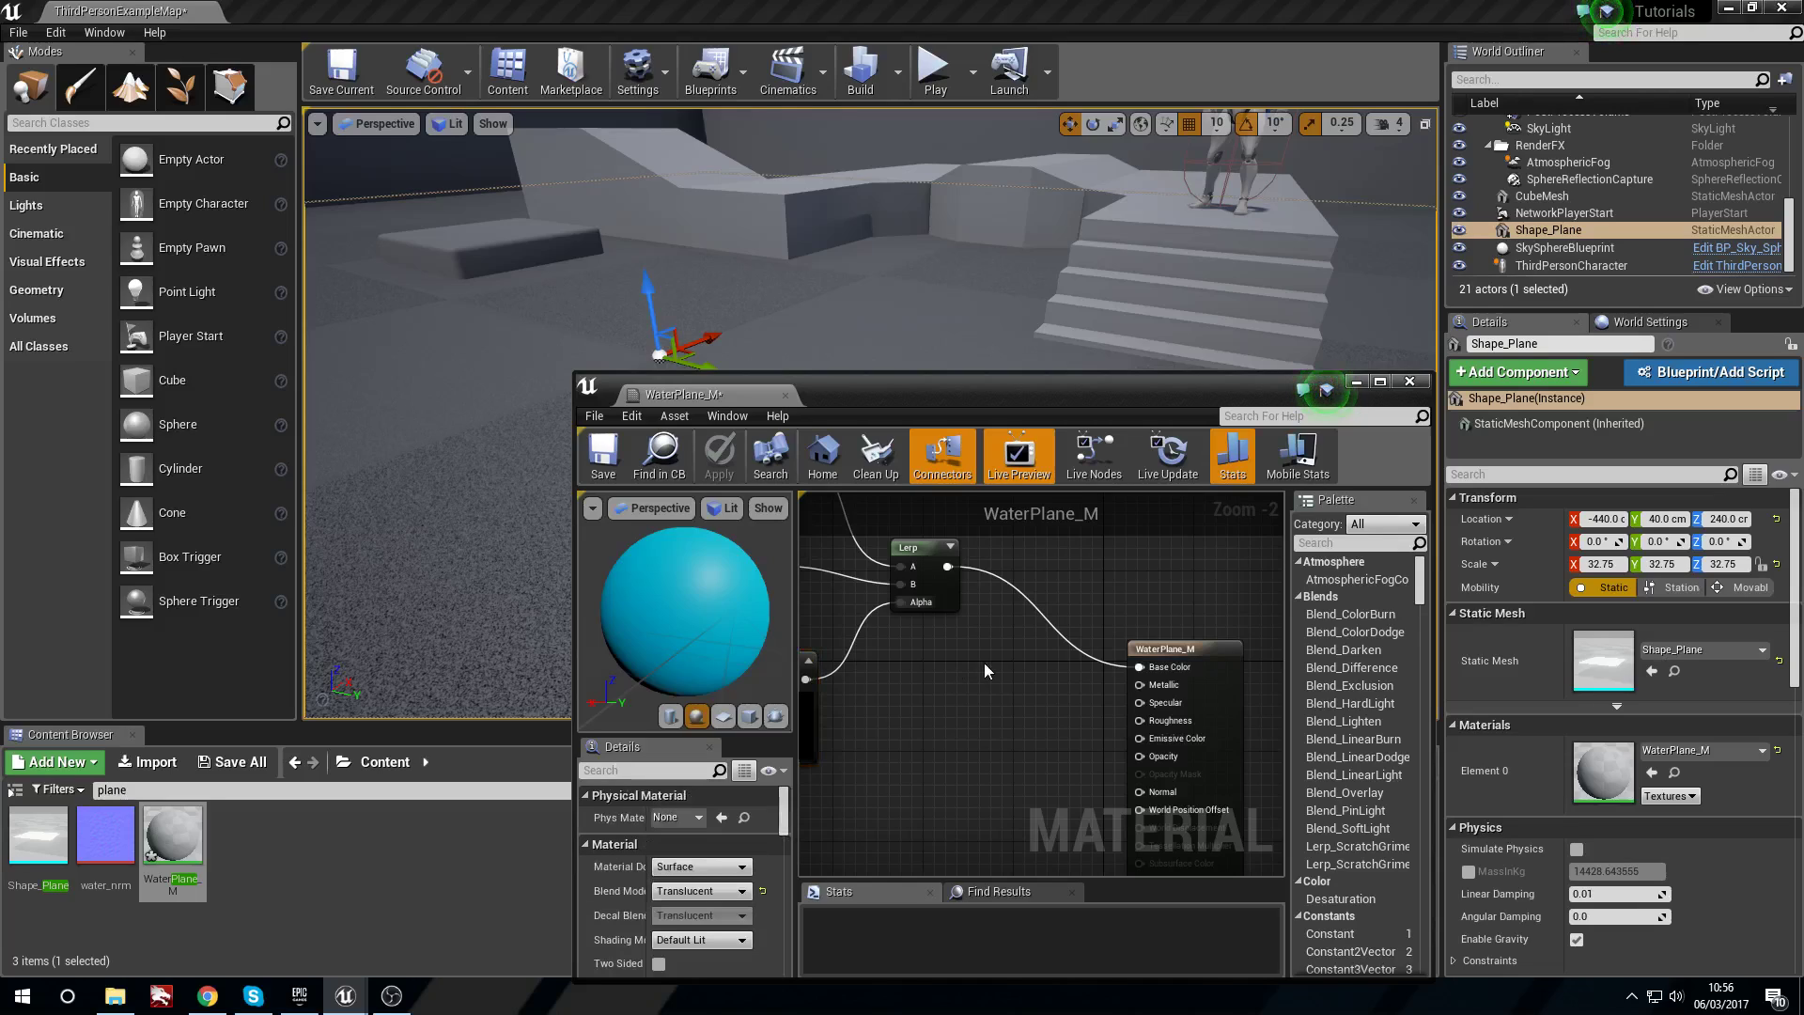
# Close the material editor and inspect the blue colour blending where the water plane meets the blocks and stairs.
pyautogui.moveTo(945, 169)
pyautogui.mouseDown(button='right')
pyautogui.moveTo(888, 212)
pyautogui.moveTo(883, 150)
pyautogui.moveTo(920, 216)
pyautogui.moveTo(977, 112)
pyautogui.moveTo(956, 171)
pyautogui.mouseUp(button='right')
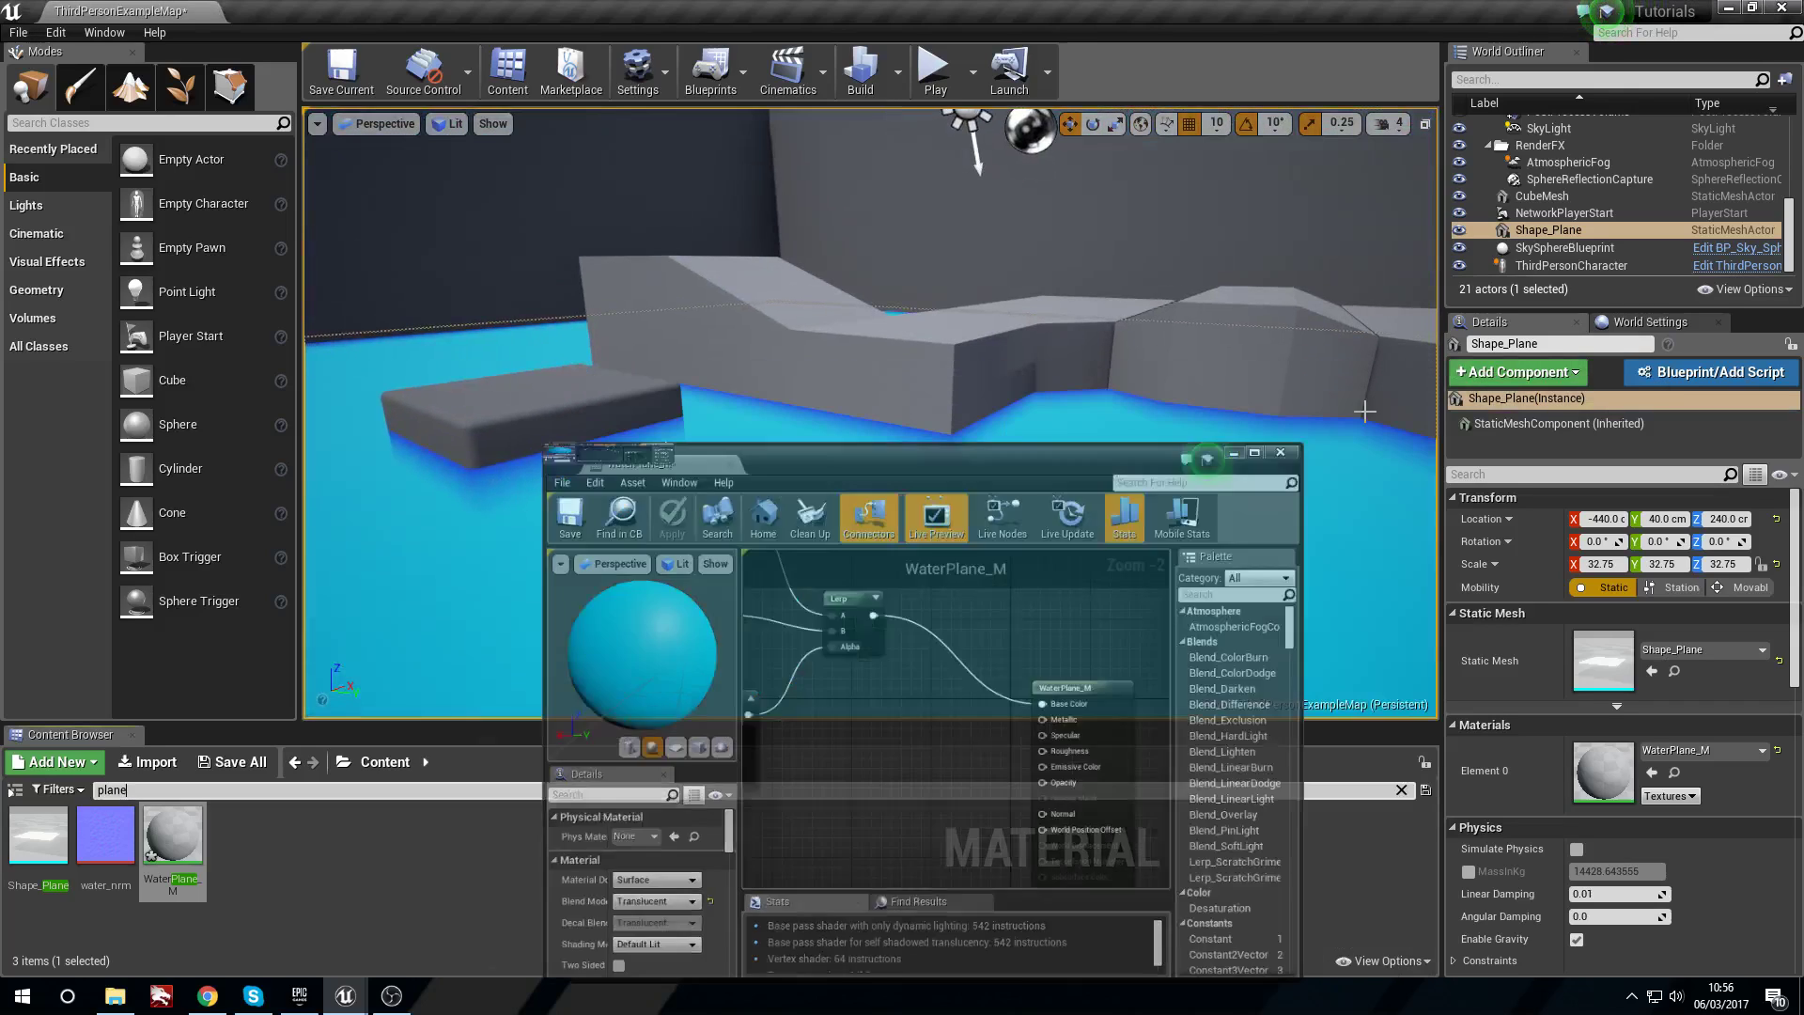
pyautogui.click(1408, 381)
pyautogui.moveTo(980, 437); pyautogui.dragTo(980, 437, button='right')
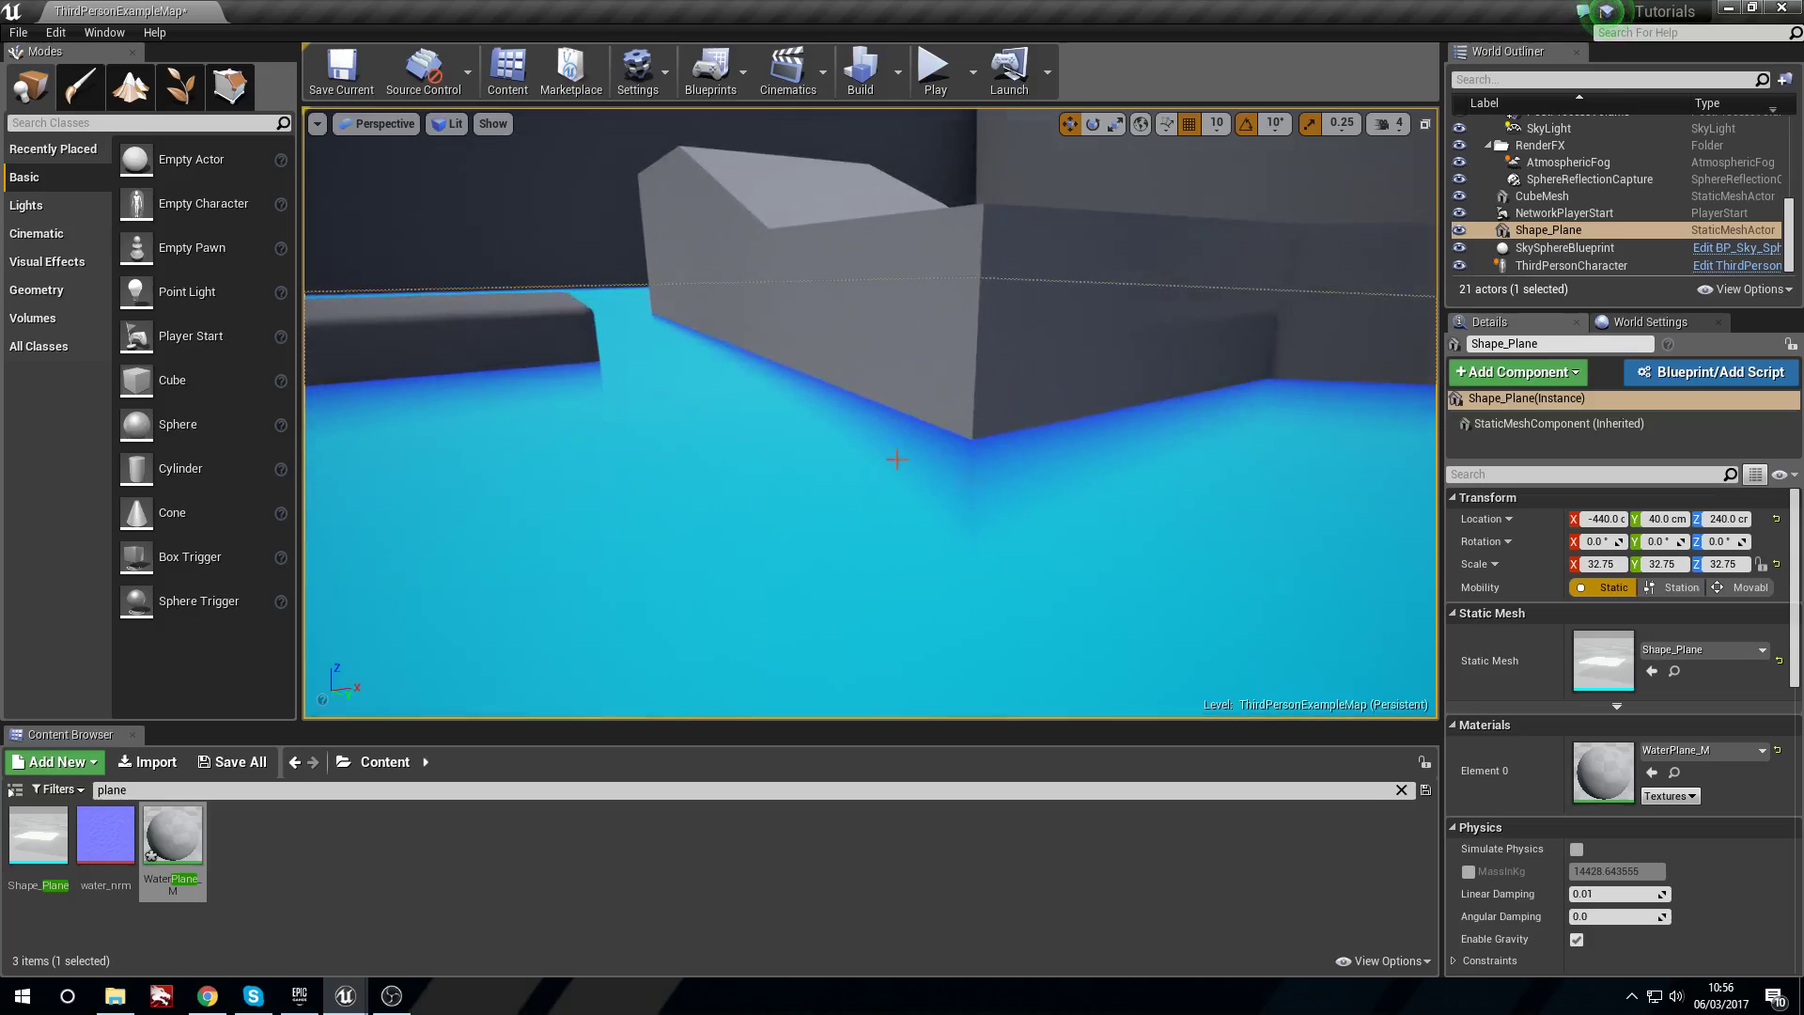
pyautogui.moveTo(844, 434); pyautogui.dragTo(710, 329, button='right')
pyautogui.moveTo(834, 329); pyautogui.dragTo(831, 286, button='right')
# Reopen WaterPlane_M and change the upper Constant3Vector node to a light grey of about 0.523, 0.532, 0.546.
pyautogui.click(166, 831)
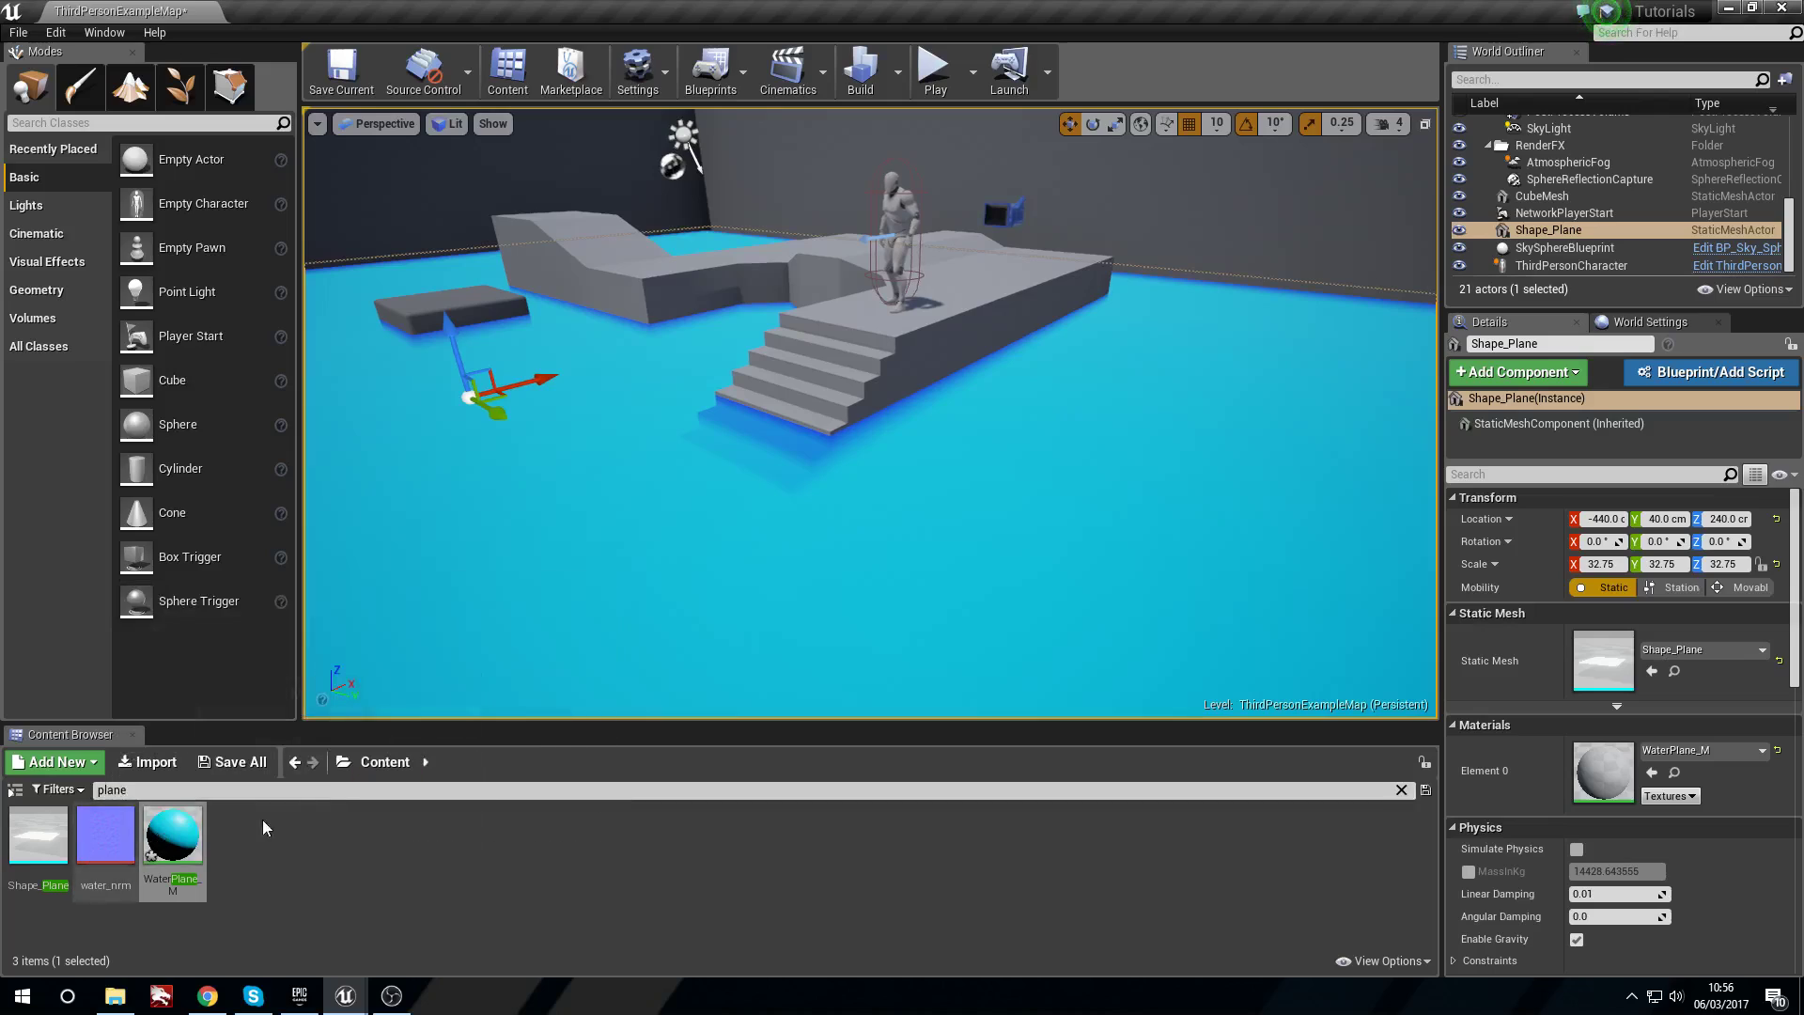
pyautogui.doubleClick(167, 831)
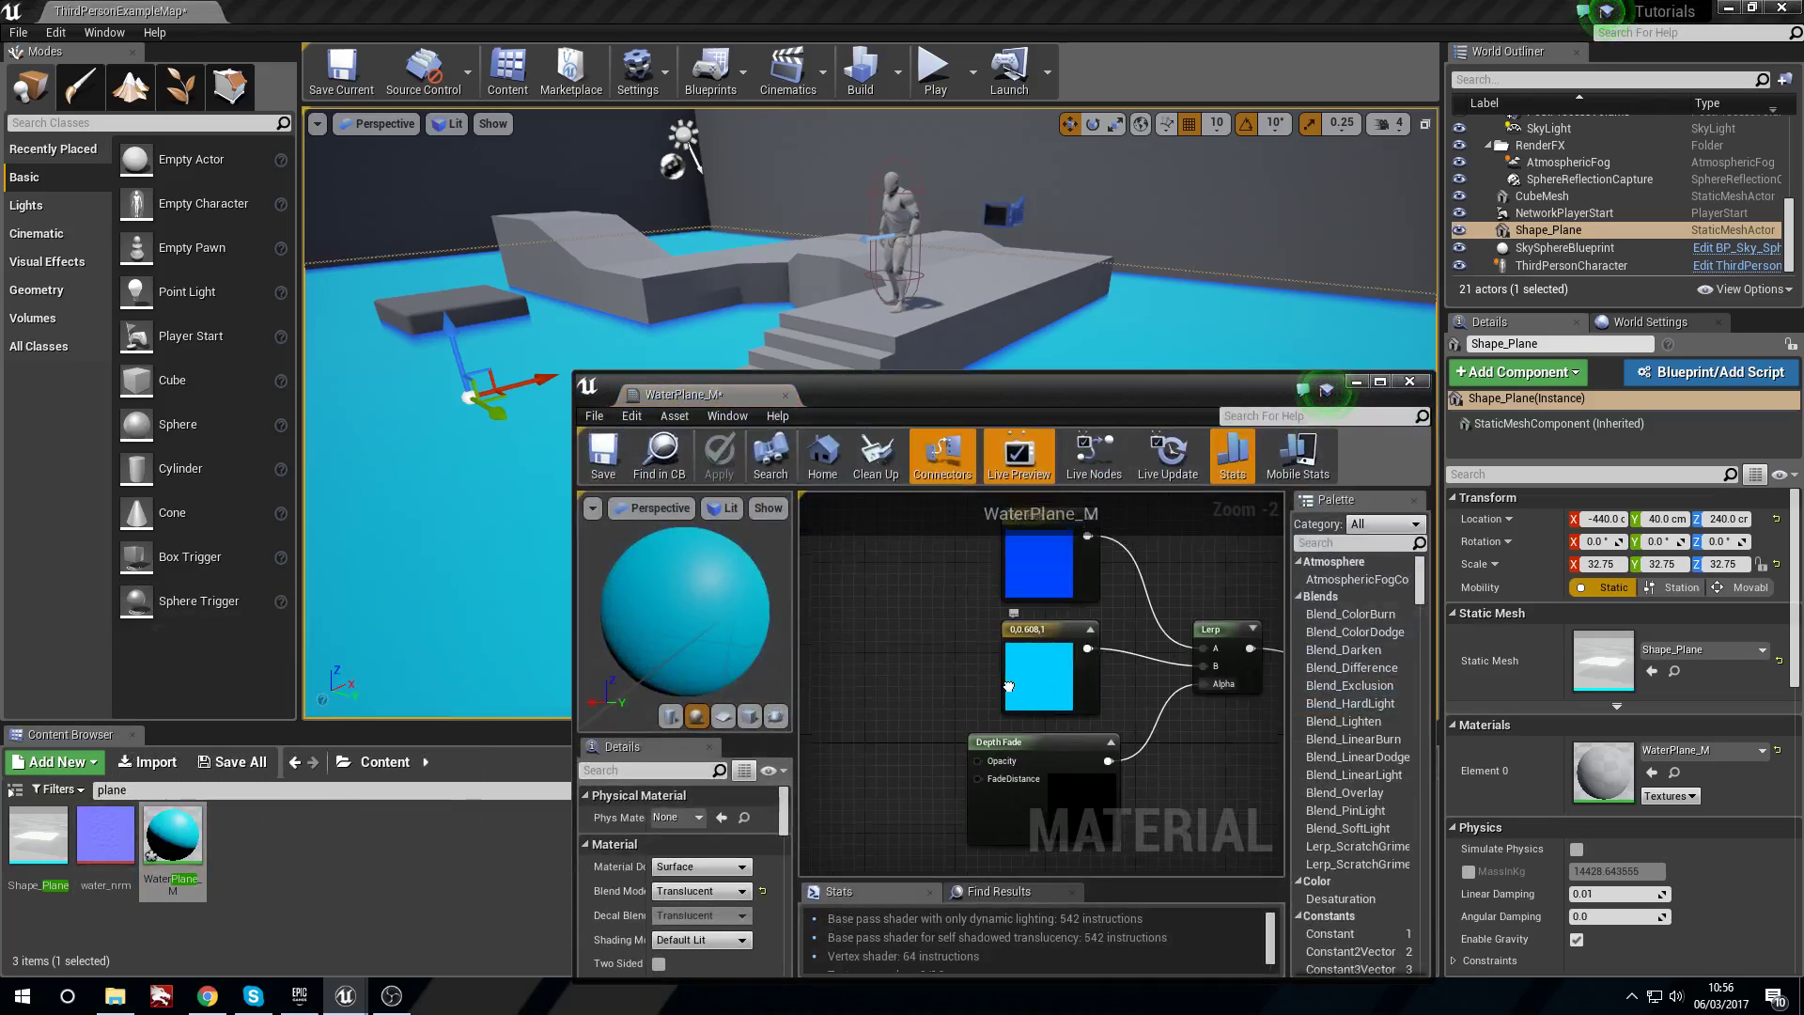
pyautogui.doubleClick(887, 612)
pyautogui.click(968, 572)
pyautogui.moveTo(968, 572); pyautogui.dragTo(980, 611)
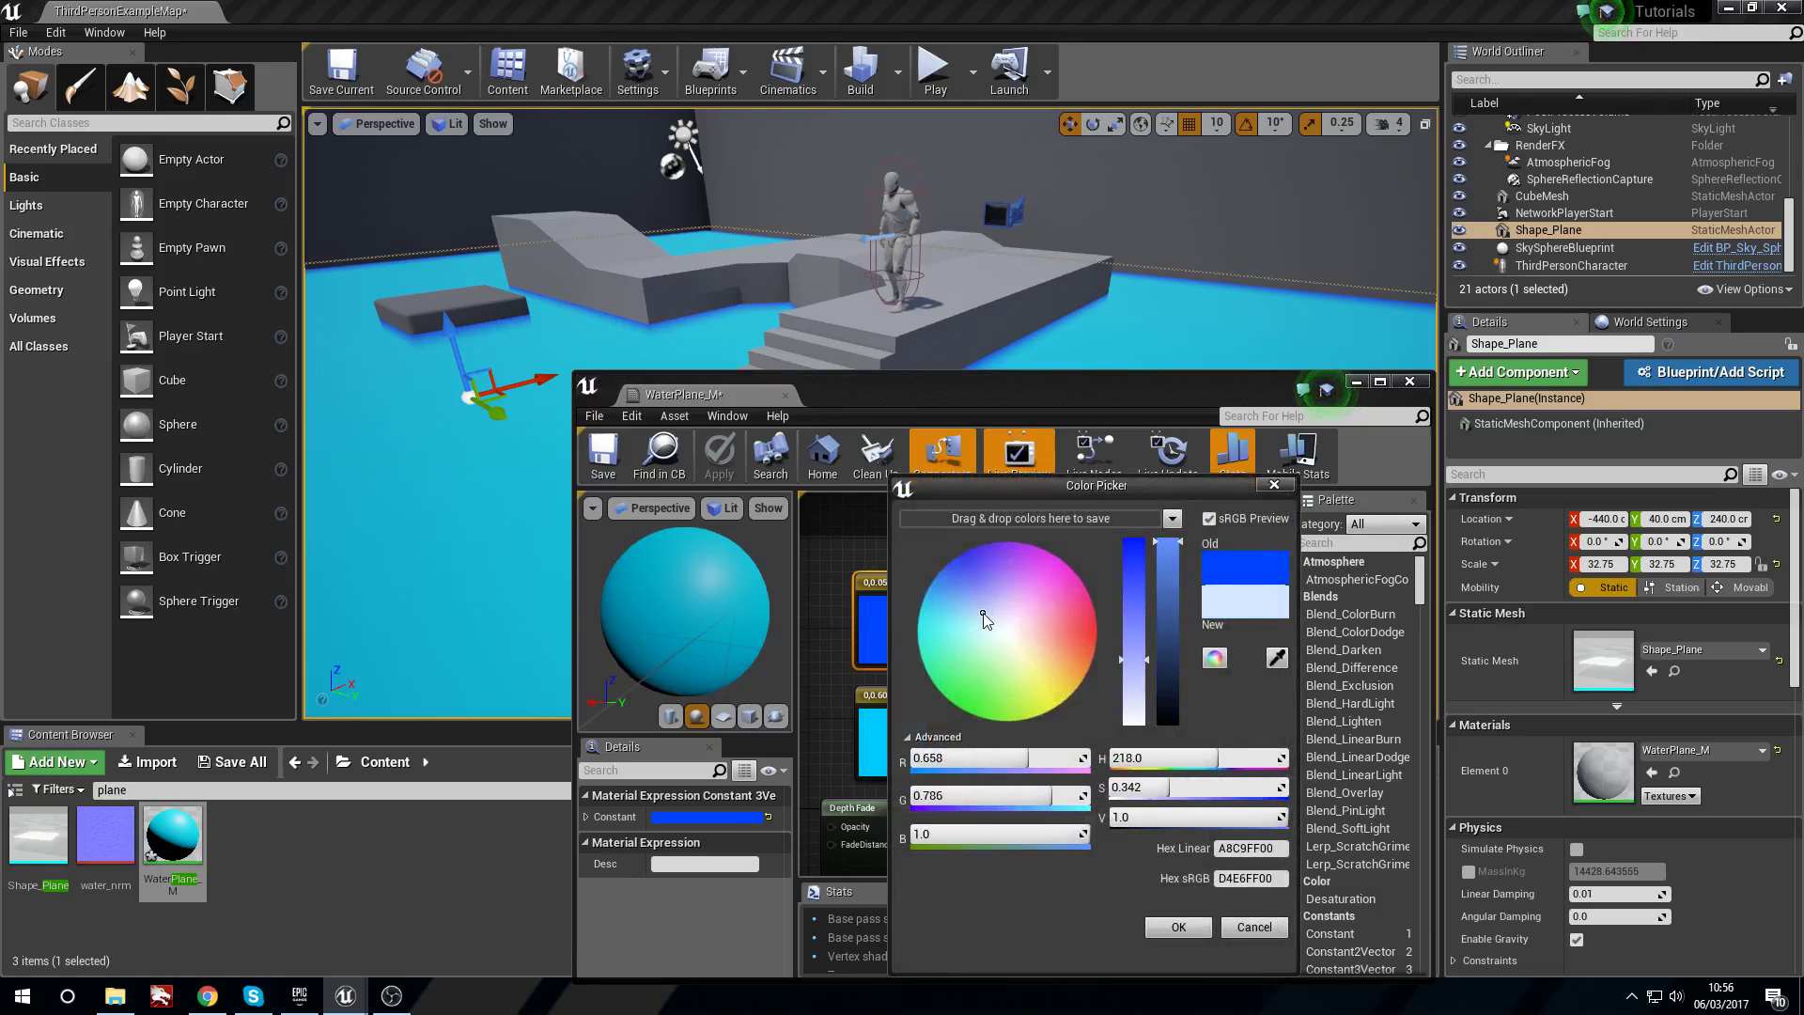
pyautogui.moveTo(1183, 583)
pyautogui.mouseDown()
pyautogui.moveTo(1171, 657)
pyautogui.moveTo(1168, 610)
pyautogui.moveTo(1131, 711)
pyautogui.mouseUp()
pyautogui.moveTo(1168, 610); pyautogui.dragTo(1172, 624)
pyautogui.click(1206, 929)
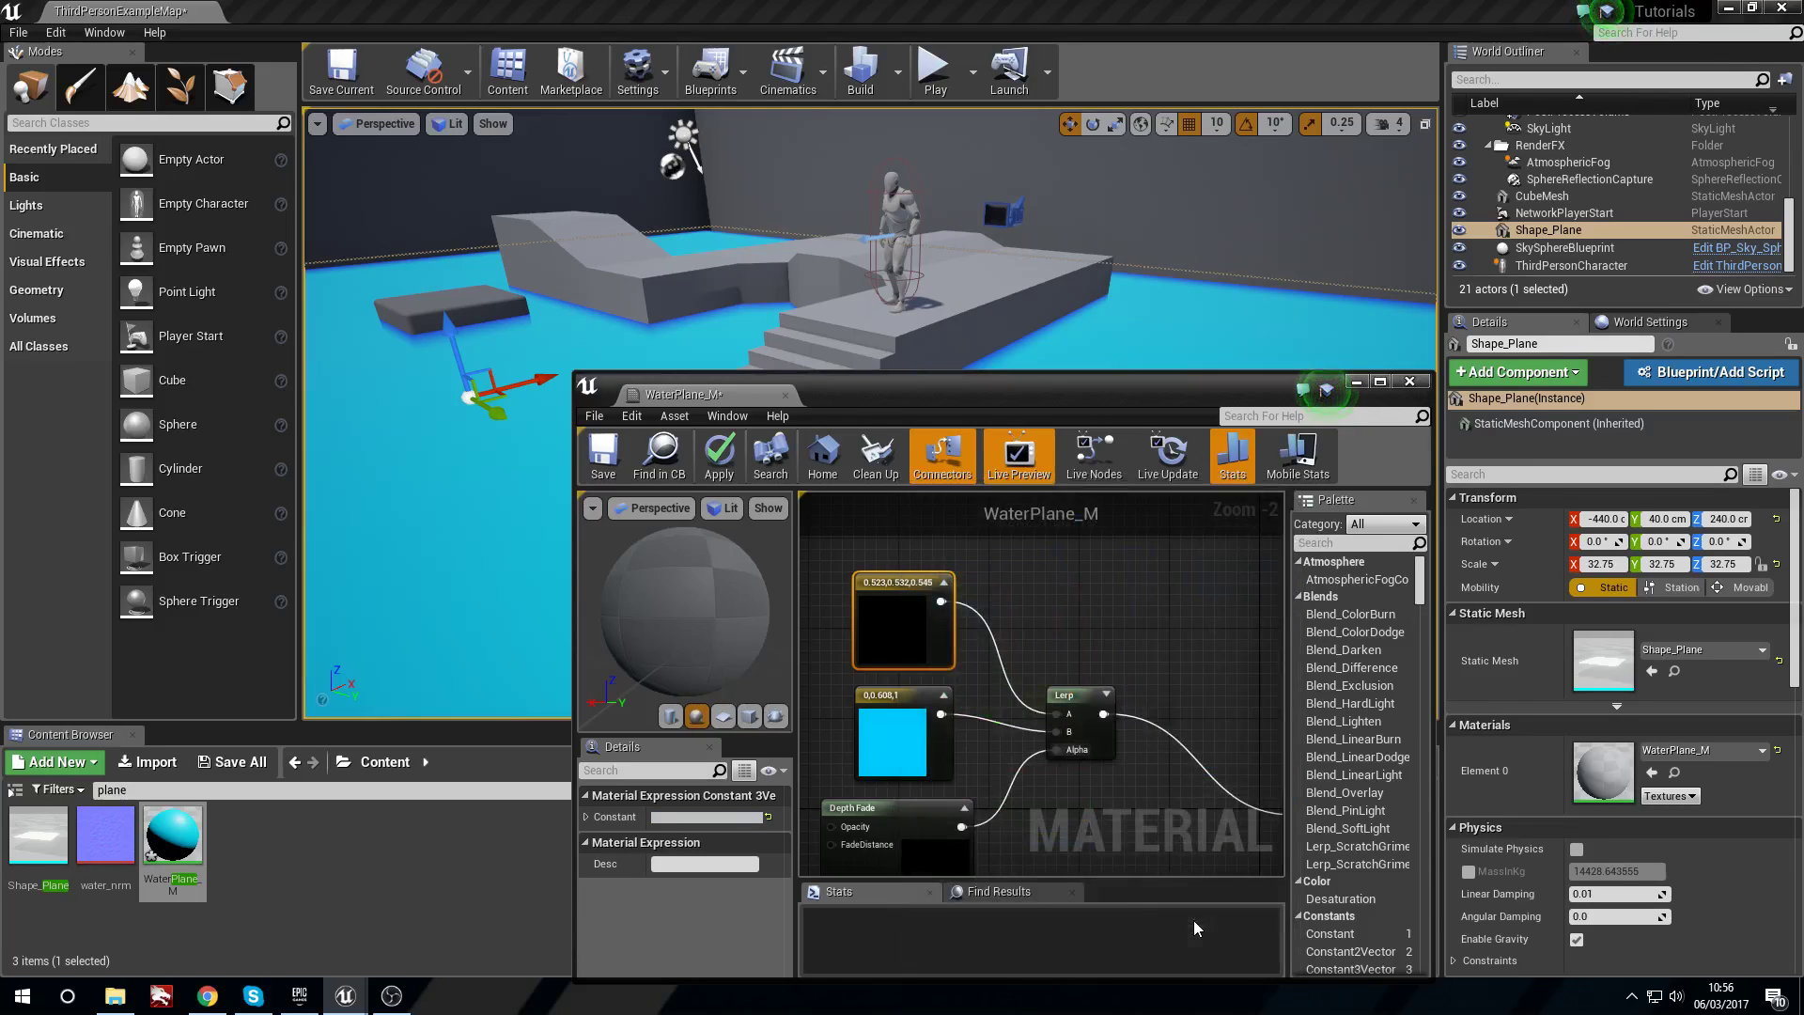
# Maximize the material editor and move the colour, Depth Fade and Lerp nodes together farther up and away from the WaterPlane_M node.
pyautogui.doubleClick(922, 396)
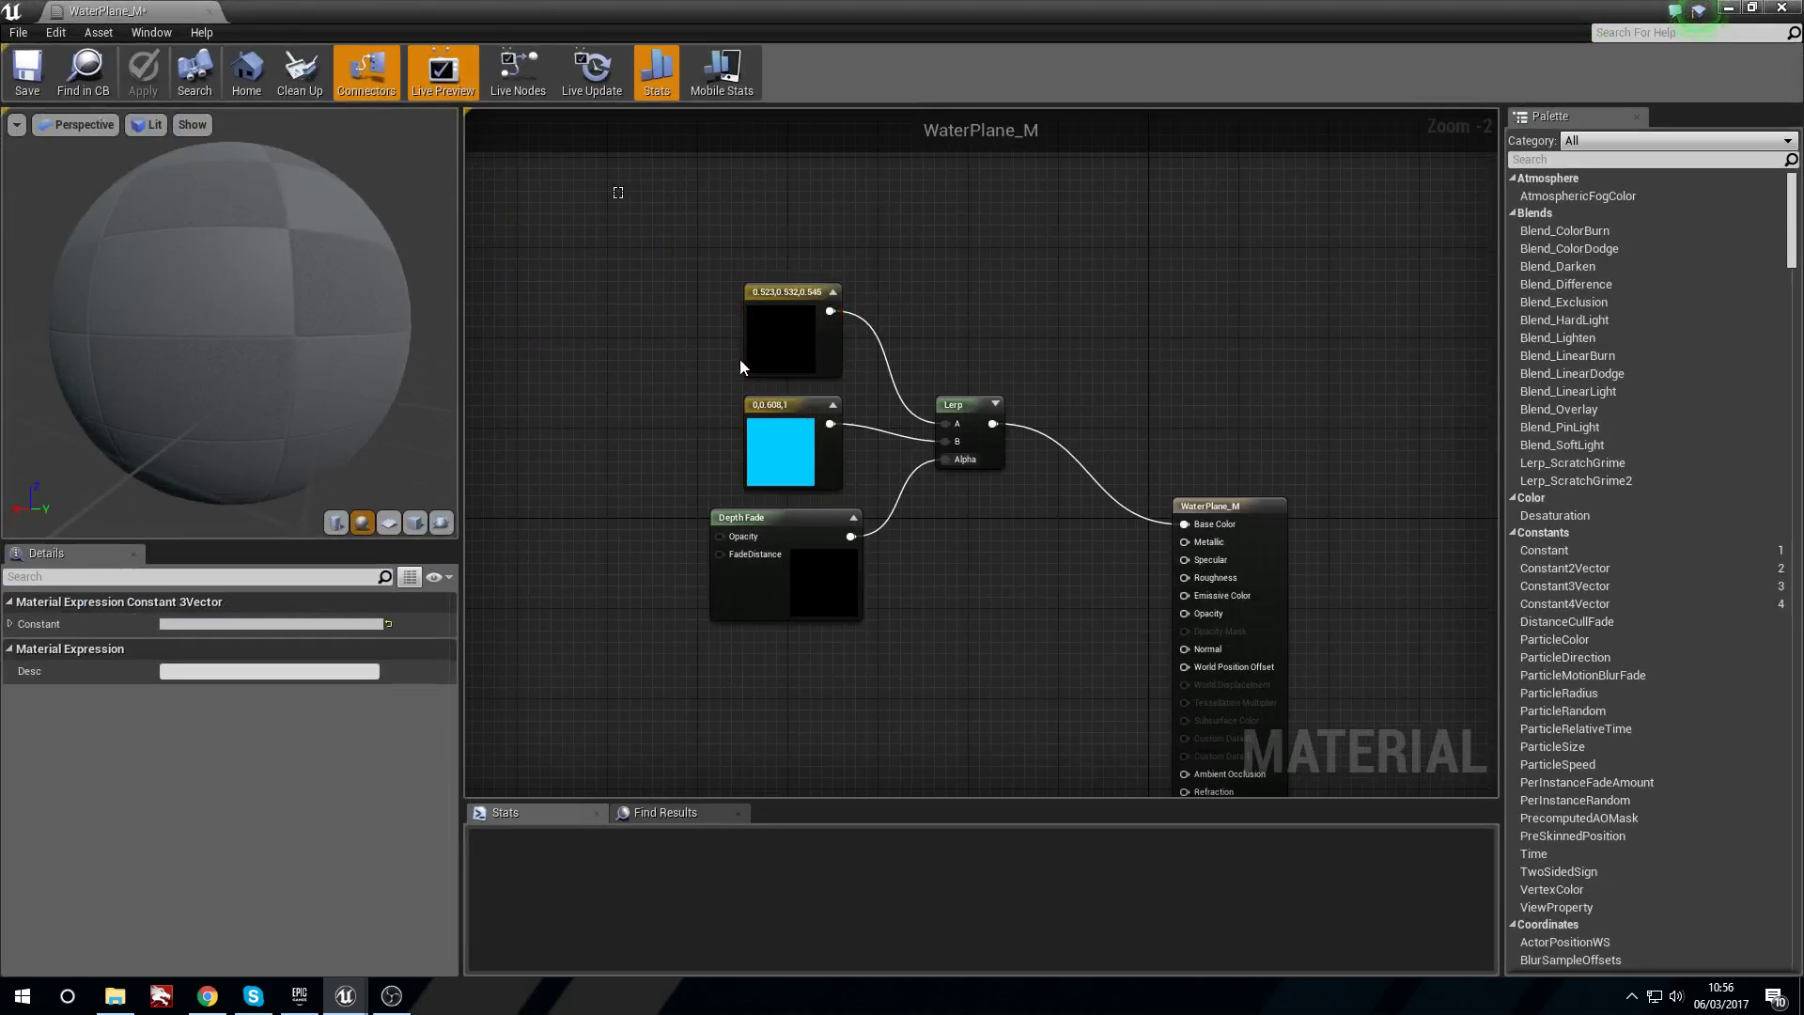
pyautogui.moveTo(614, 188); pyautogui.dragTo(991, 563)
pyautogui.moveTo(968, 400); pyautogui.dragTo(873, 322)
pyautogui.click(918, 516)
pyautogui.moveTo(962, 635); pyautogui.dragTo(900, 558, button='right')
pyautogui.moveTo(1138, 422); pyautogui.dragTo(1160, 444)
pyautogui.moveTo(609, 592); pyautogui.dragTo(749, 564, button='right')
pyautogui.click(712, 675)
pyautogui.rightClick(710, 535)
pyautogui.click(677, 529)
pyautogui.rightClick(809, 550)
pyautogui.click(710, 532)
# Select the water_nrm texture in the project content and add a Texture Object node using it below the Depth Fade node.
pyautogui.moveTo(907, 8); pyautogui.dragTo(902, 197)
pyautogui.click(99, 855)
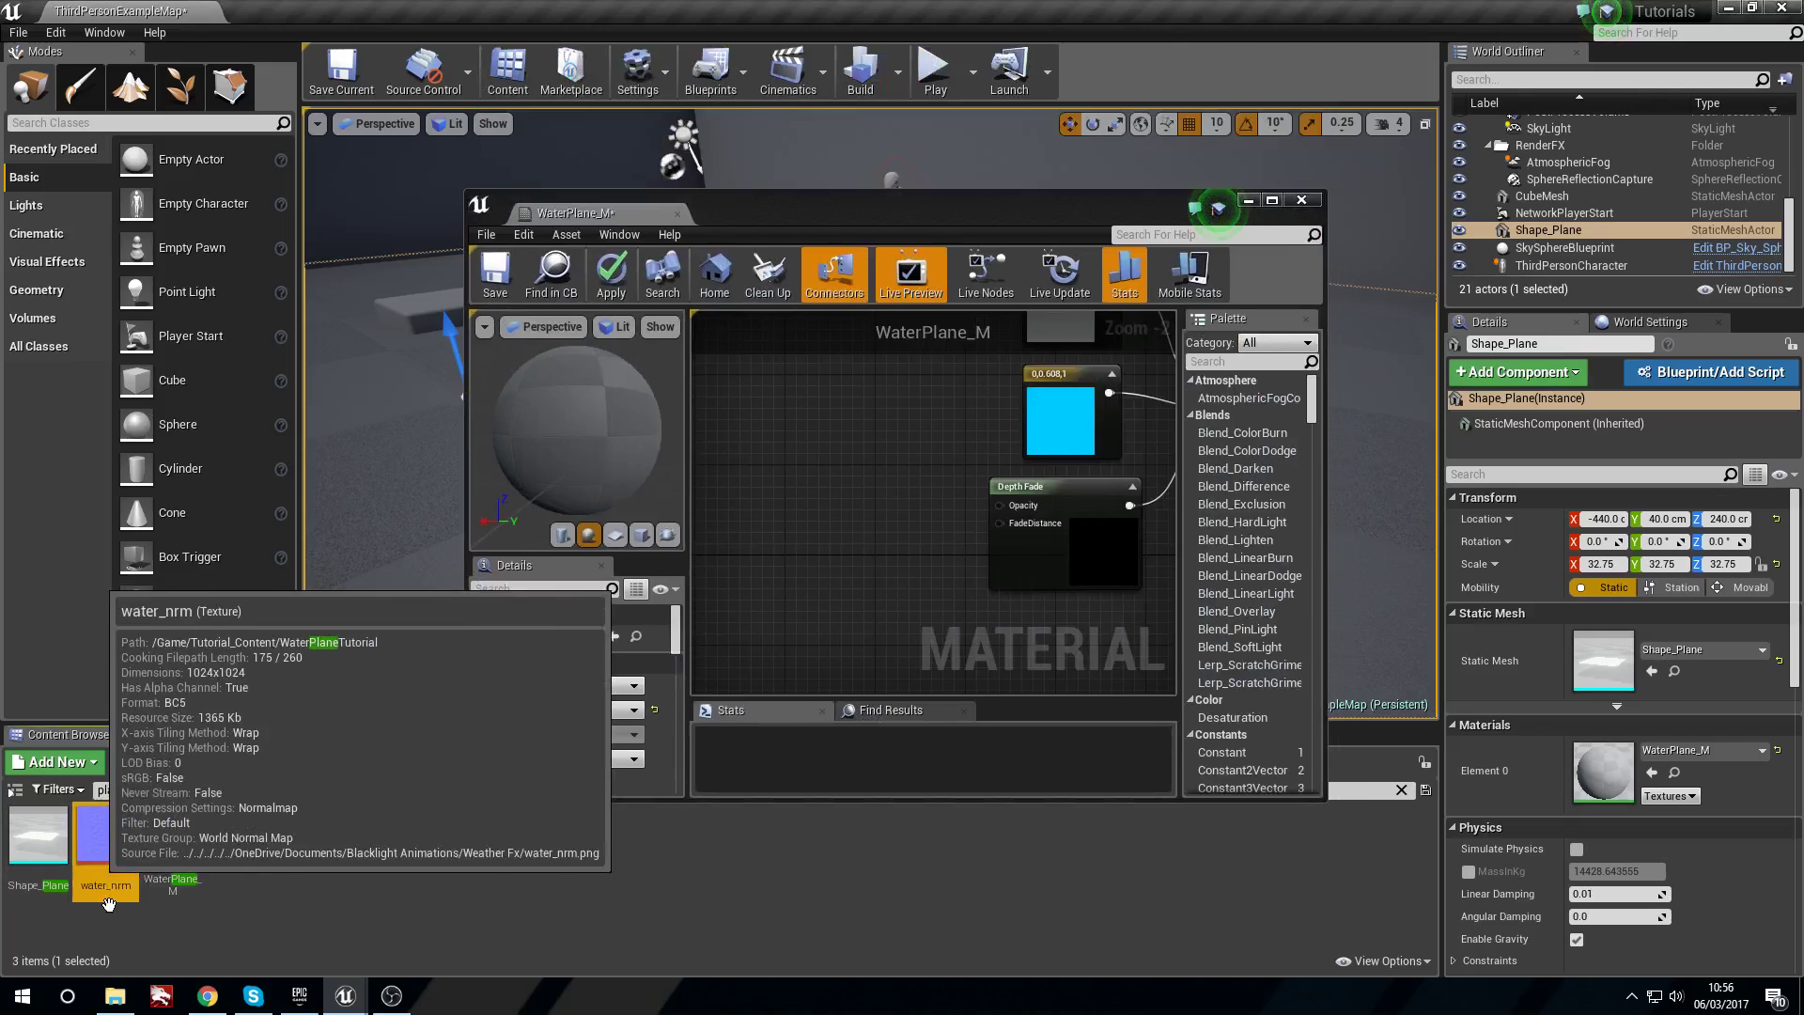
pyautogui.doubleClick(878, 209)
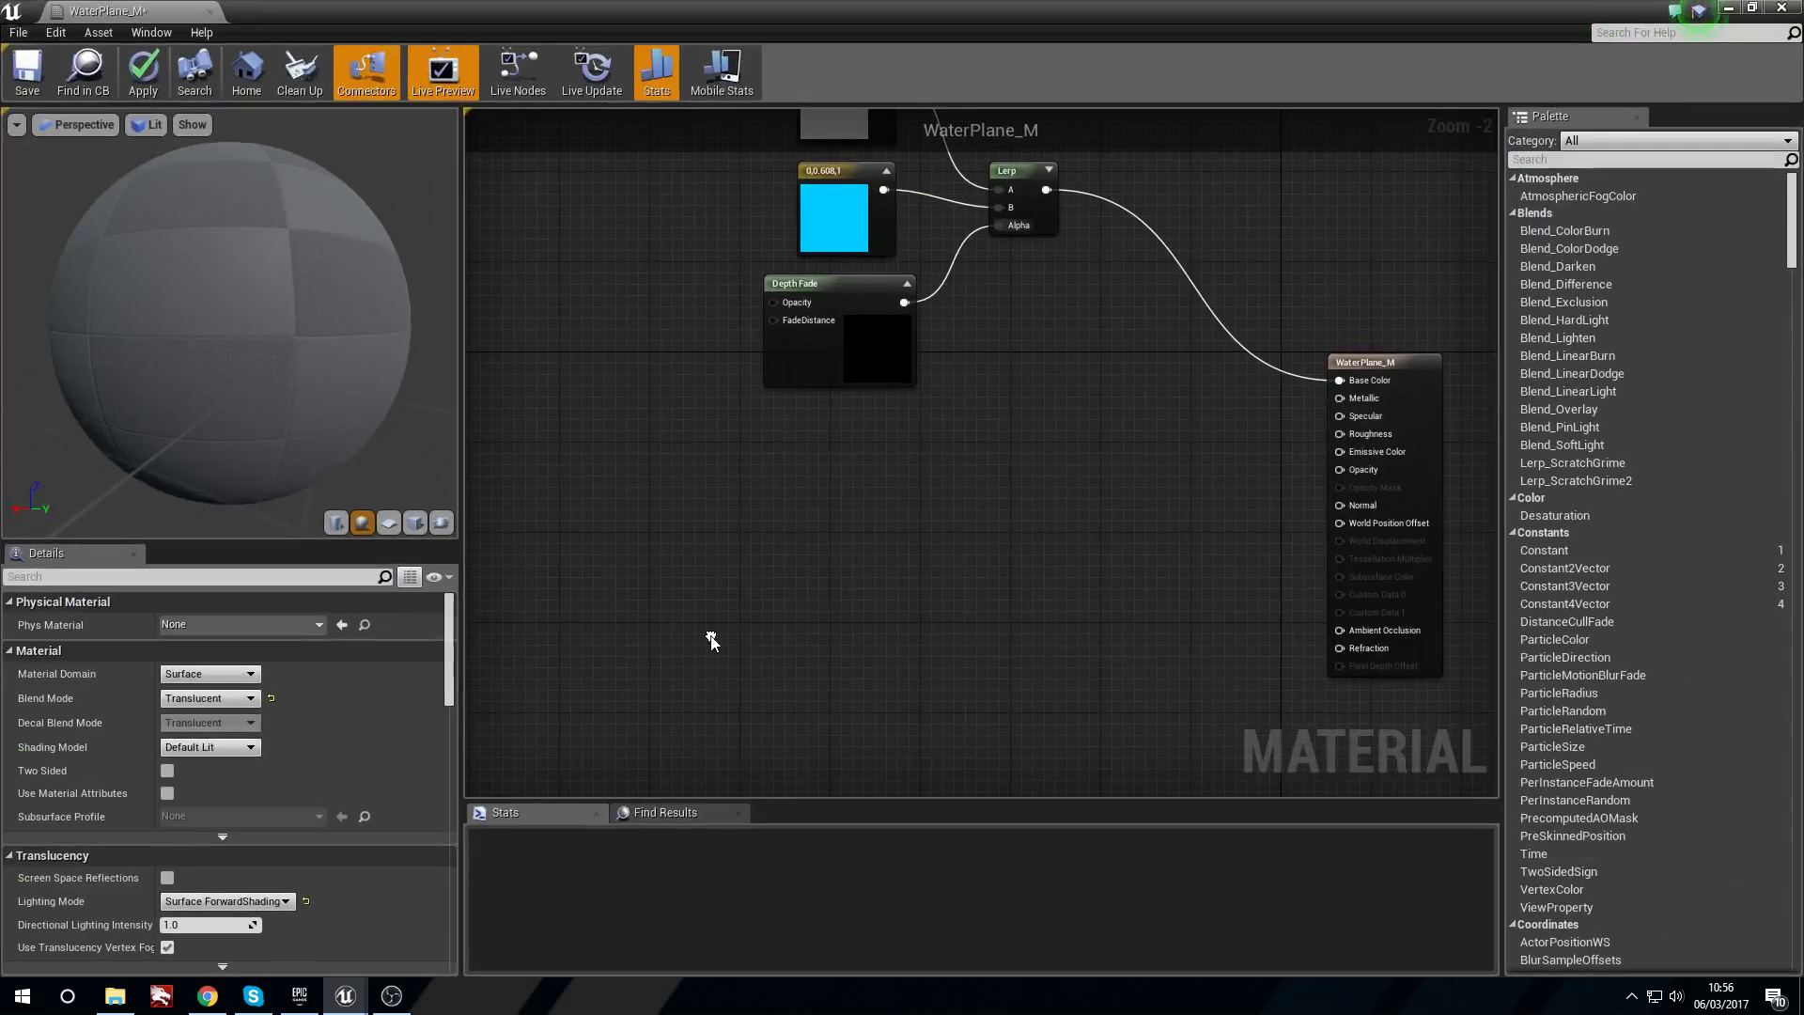
pyautogui.rightClick(710, 636)
pyautogui.write('textureo')
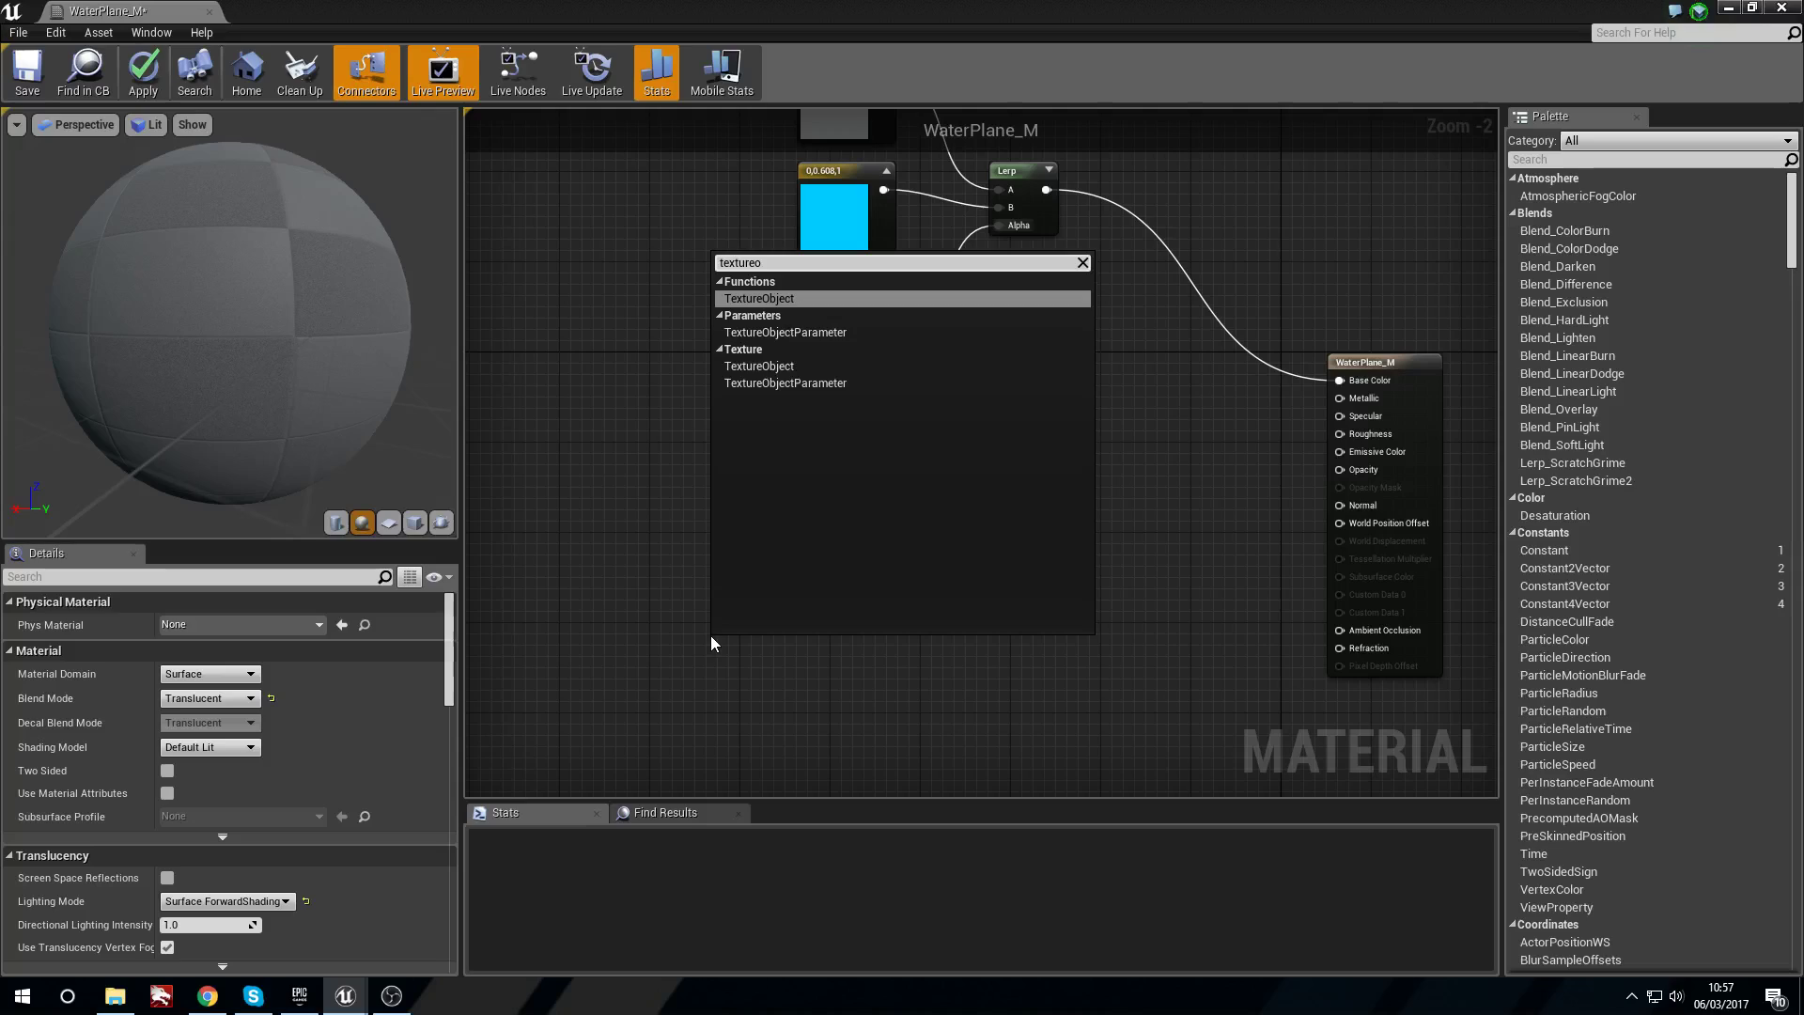
pyautogui.press('Return')
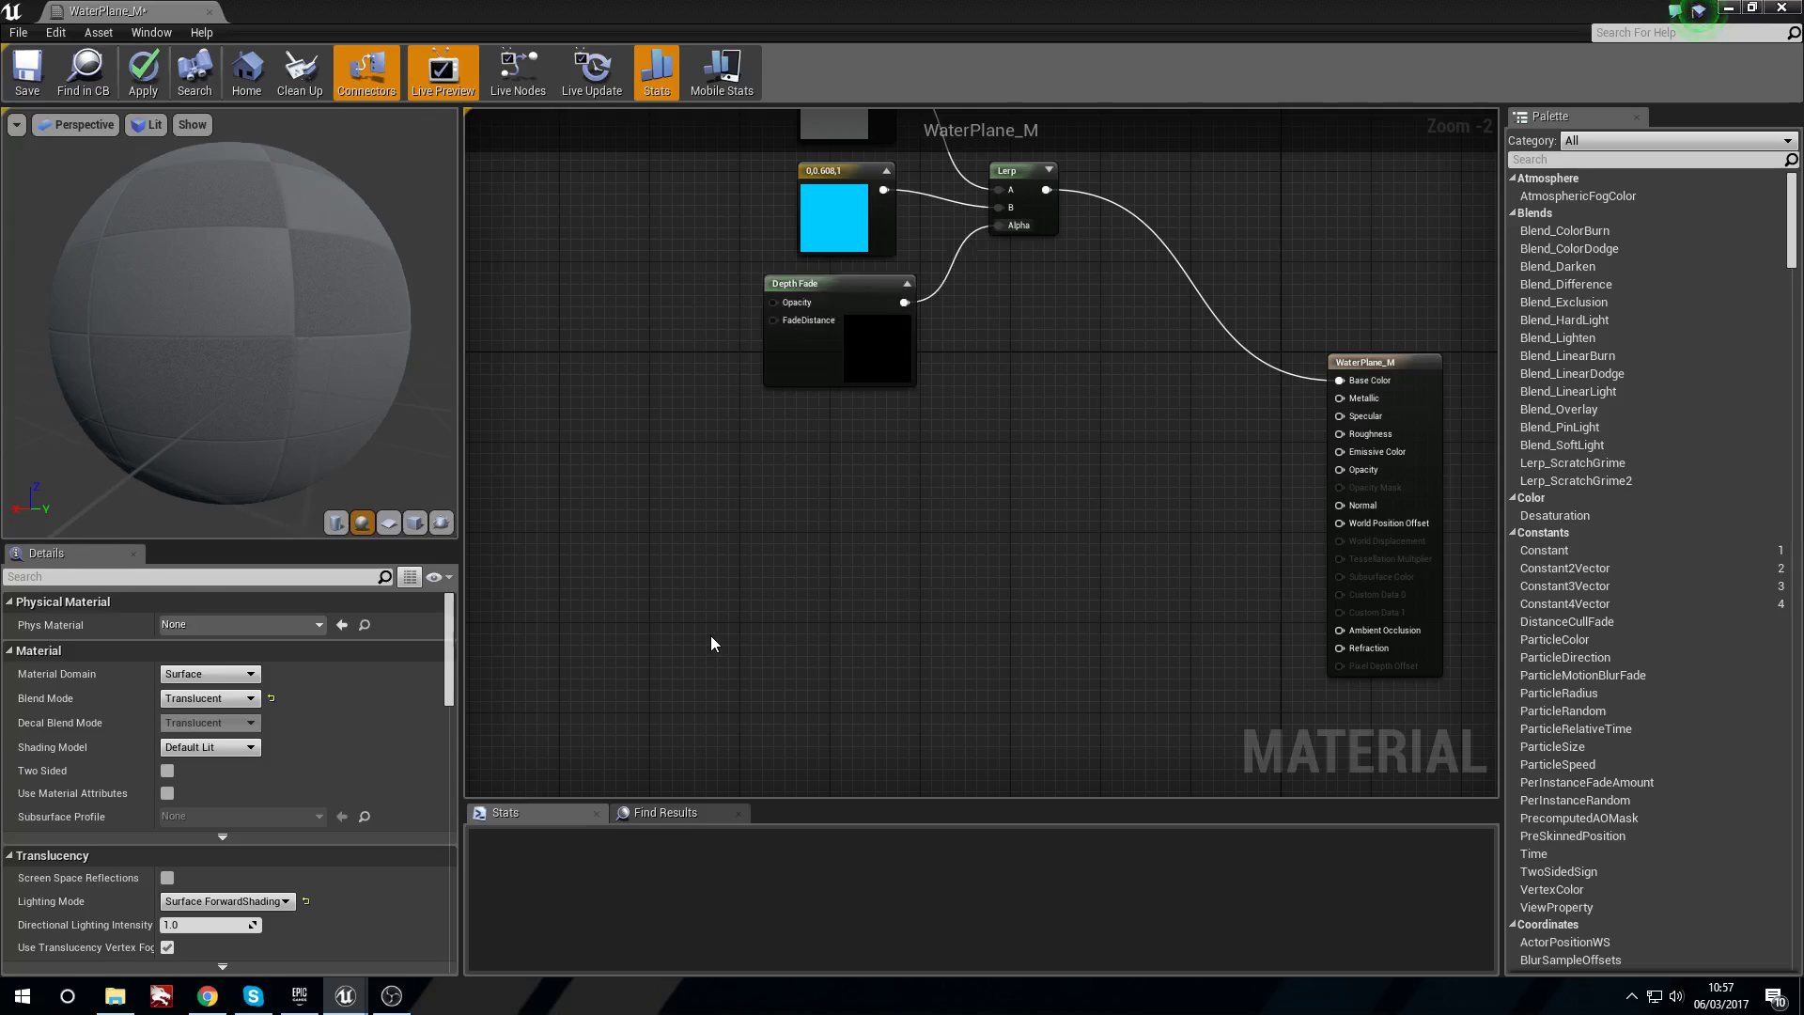
pyautogui.scroll(2, 710, 635)
pyautogui.moveTo(761, 681); pyautogui.dragTo(757, 515)
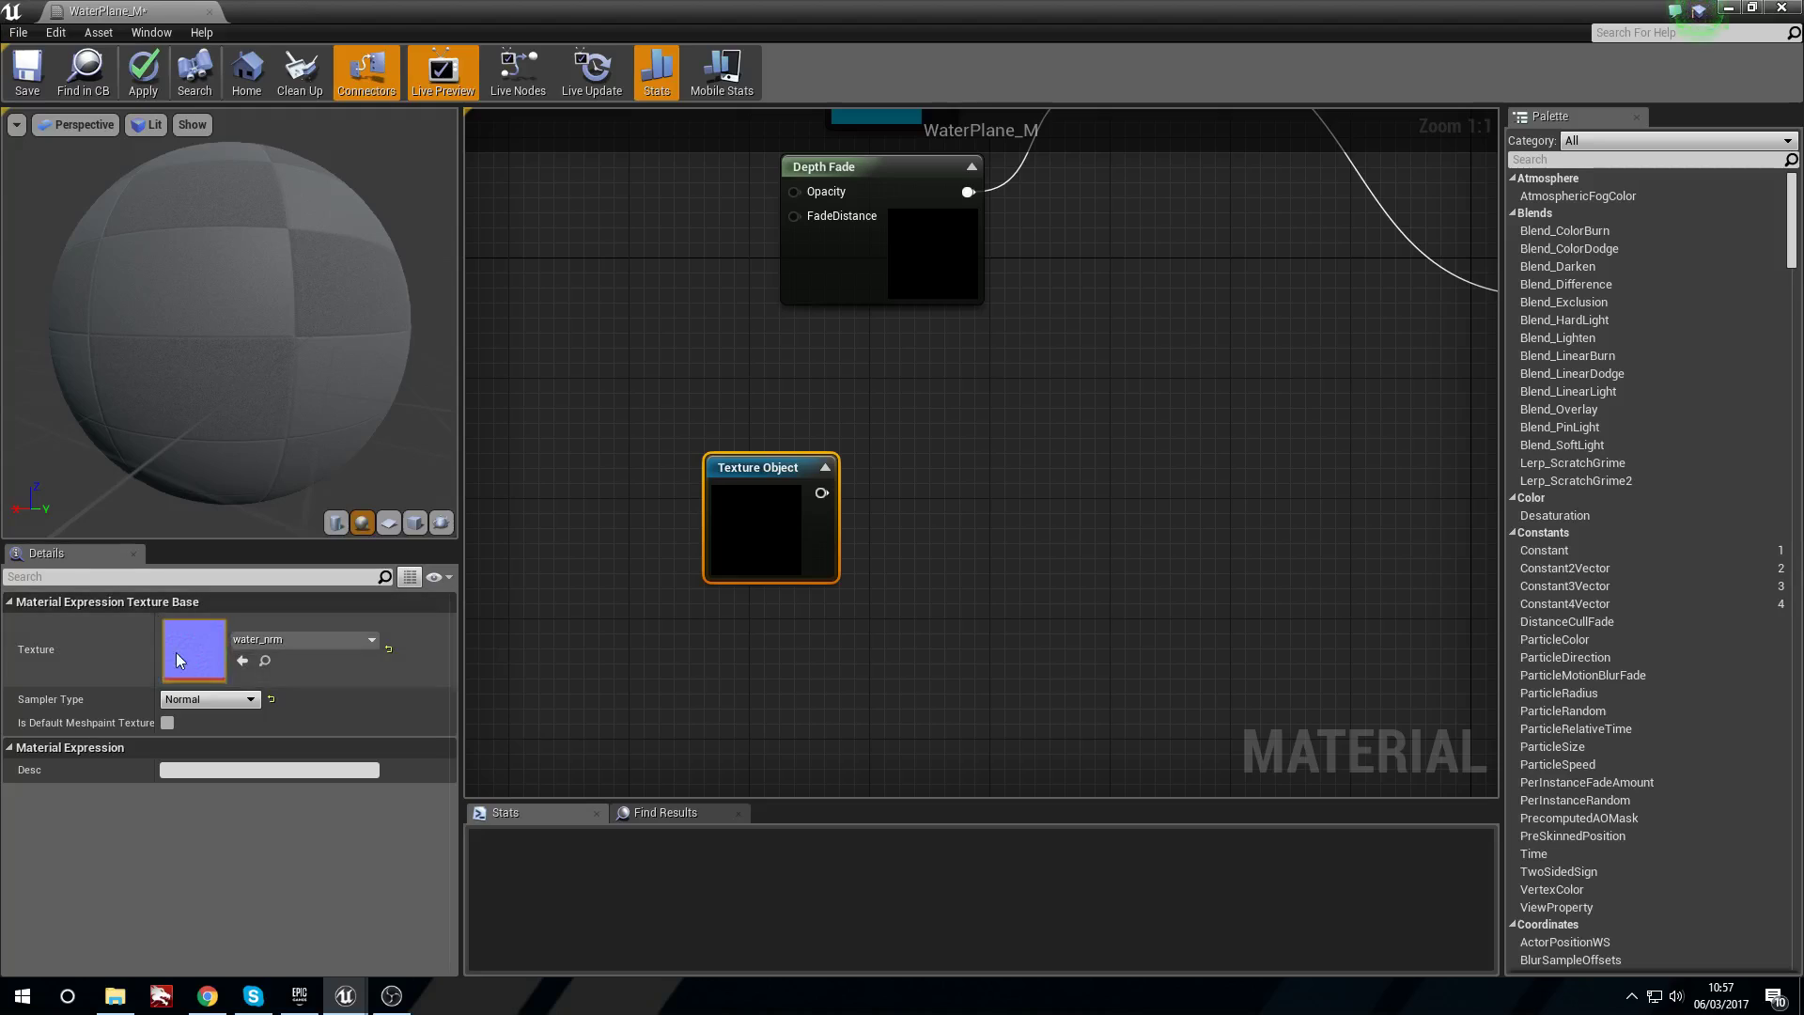
# Move the Texture Object node farther down and away from the Depth Fade node to make room beside it.
pyautogui.moveTo(759, 479); pyautogui.dragTo(712, 556)
pyautogui.click(848, 538)
pyautogui.click(793, 459)
pyautogui.moveTo(757, 488); pyautogui.dragTo(728, 503)
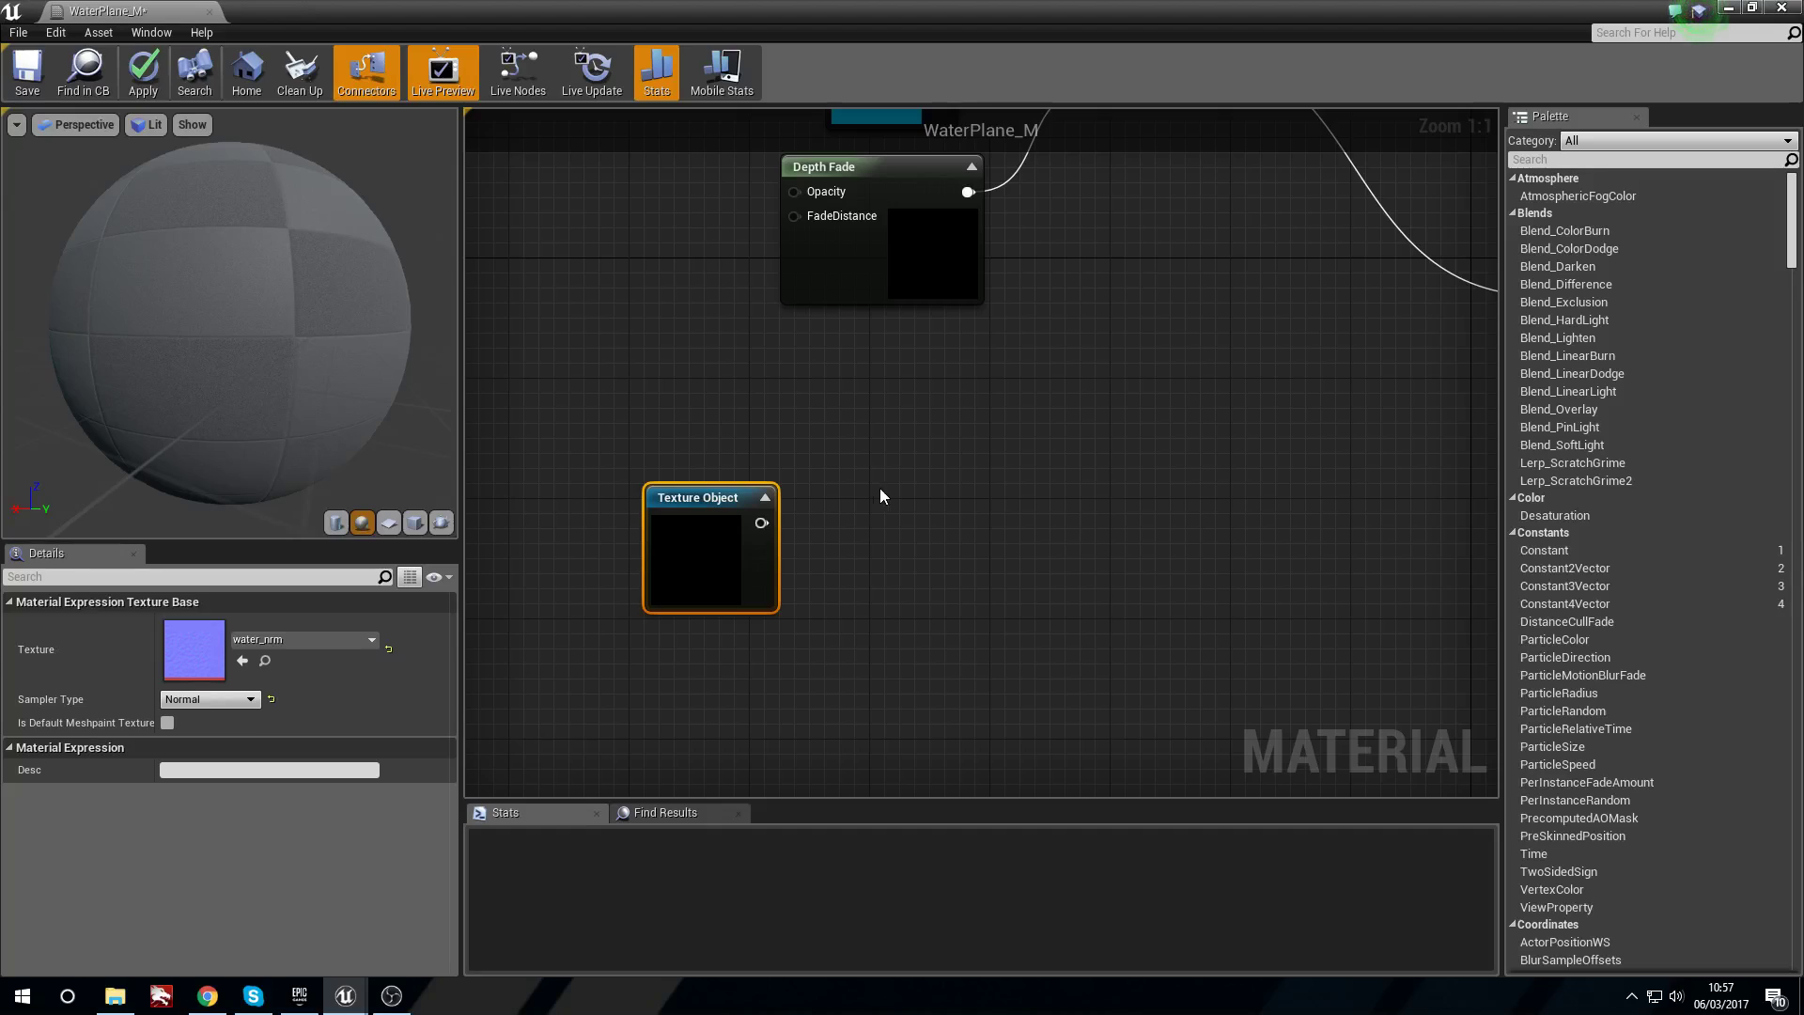
pyautogui.click(908, 476)
pyautogui.moveTo(814, 413); pyautogui.dragTo(1143, 725)
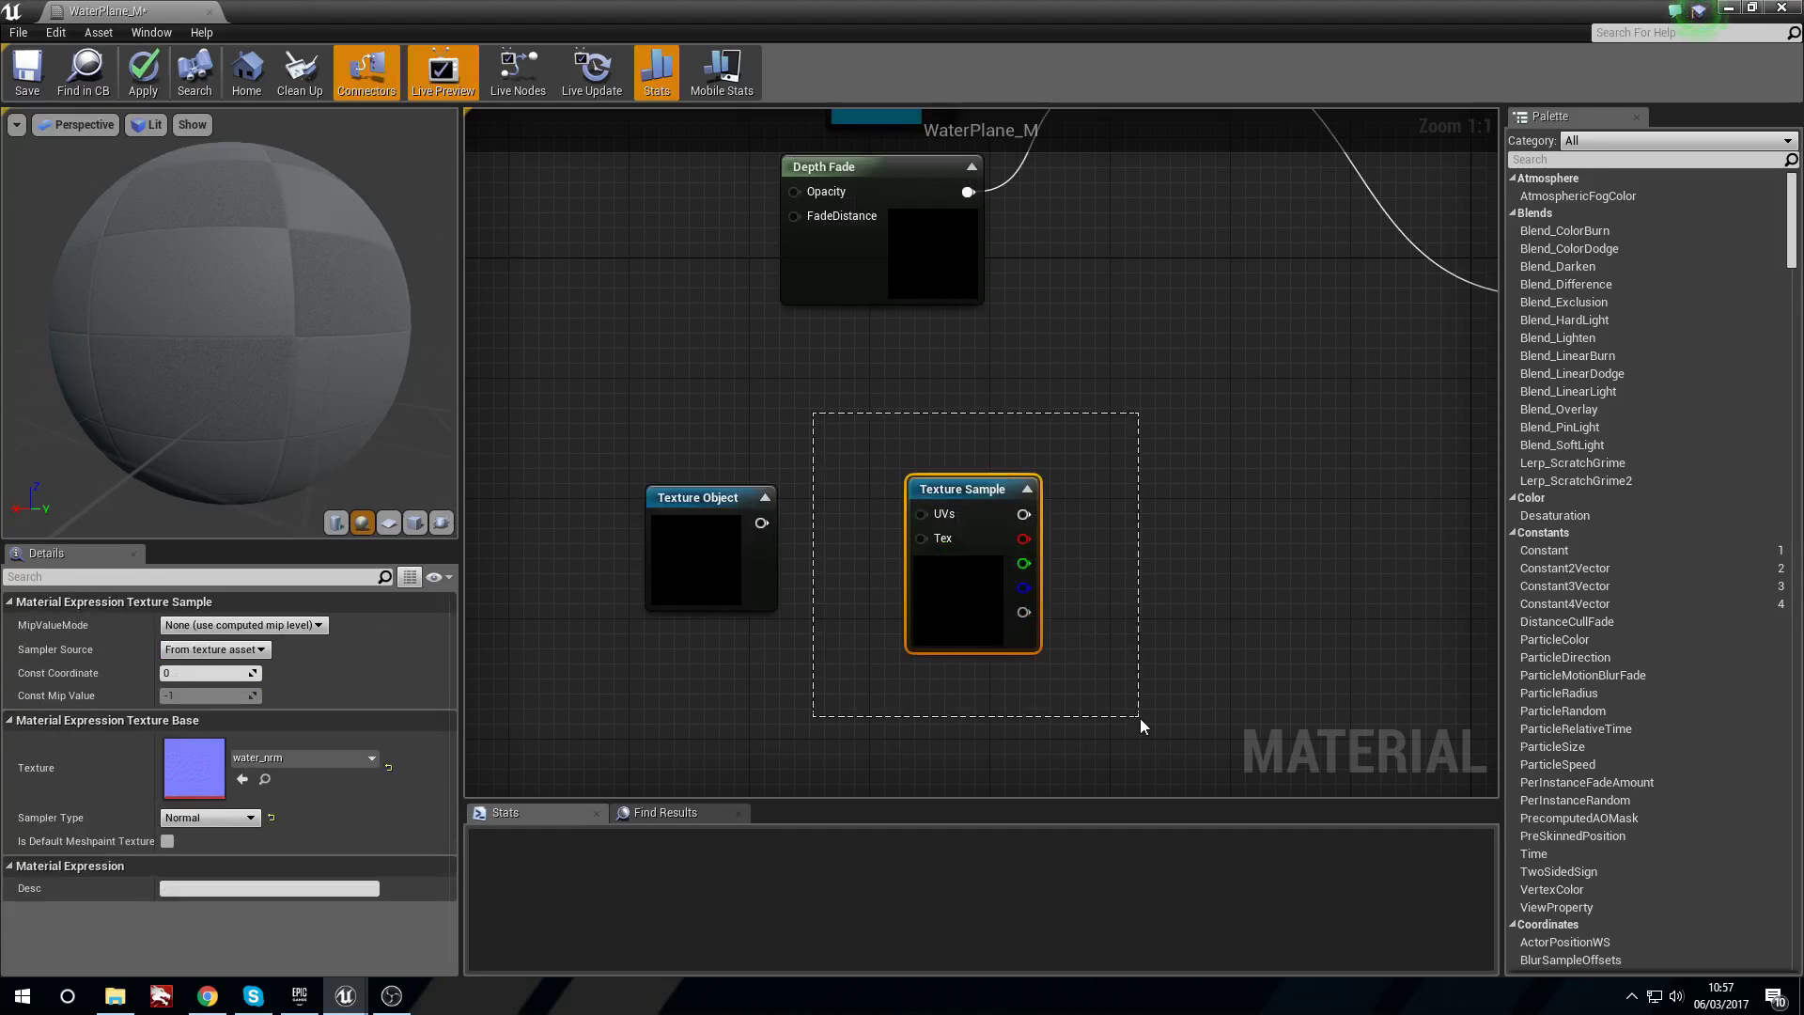
pyautogui.press('Delete')
pyautogui.moveTo(879, 558); pyautogui.dragTo(846, 573, button='right')
pyautogui.rightClick(888, 537)
pyautogui.click(926, 505)
pyautogui.moveTo(935, 510); pyautogui.dragTo(932, 512, button='right')
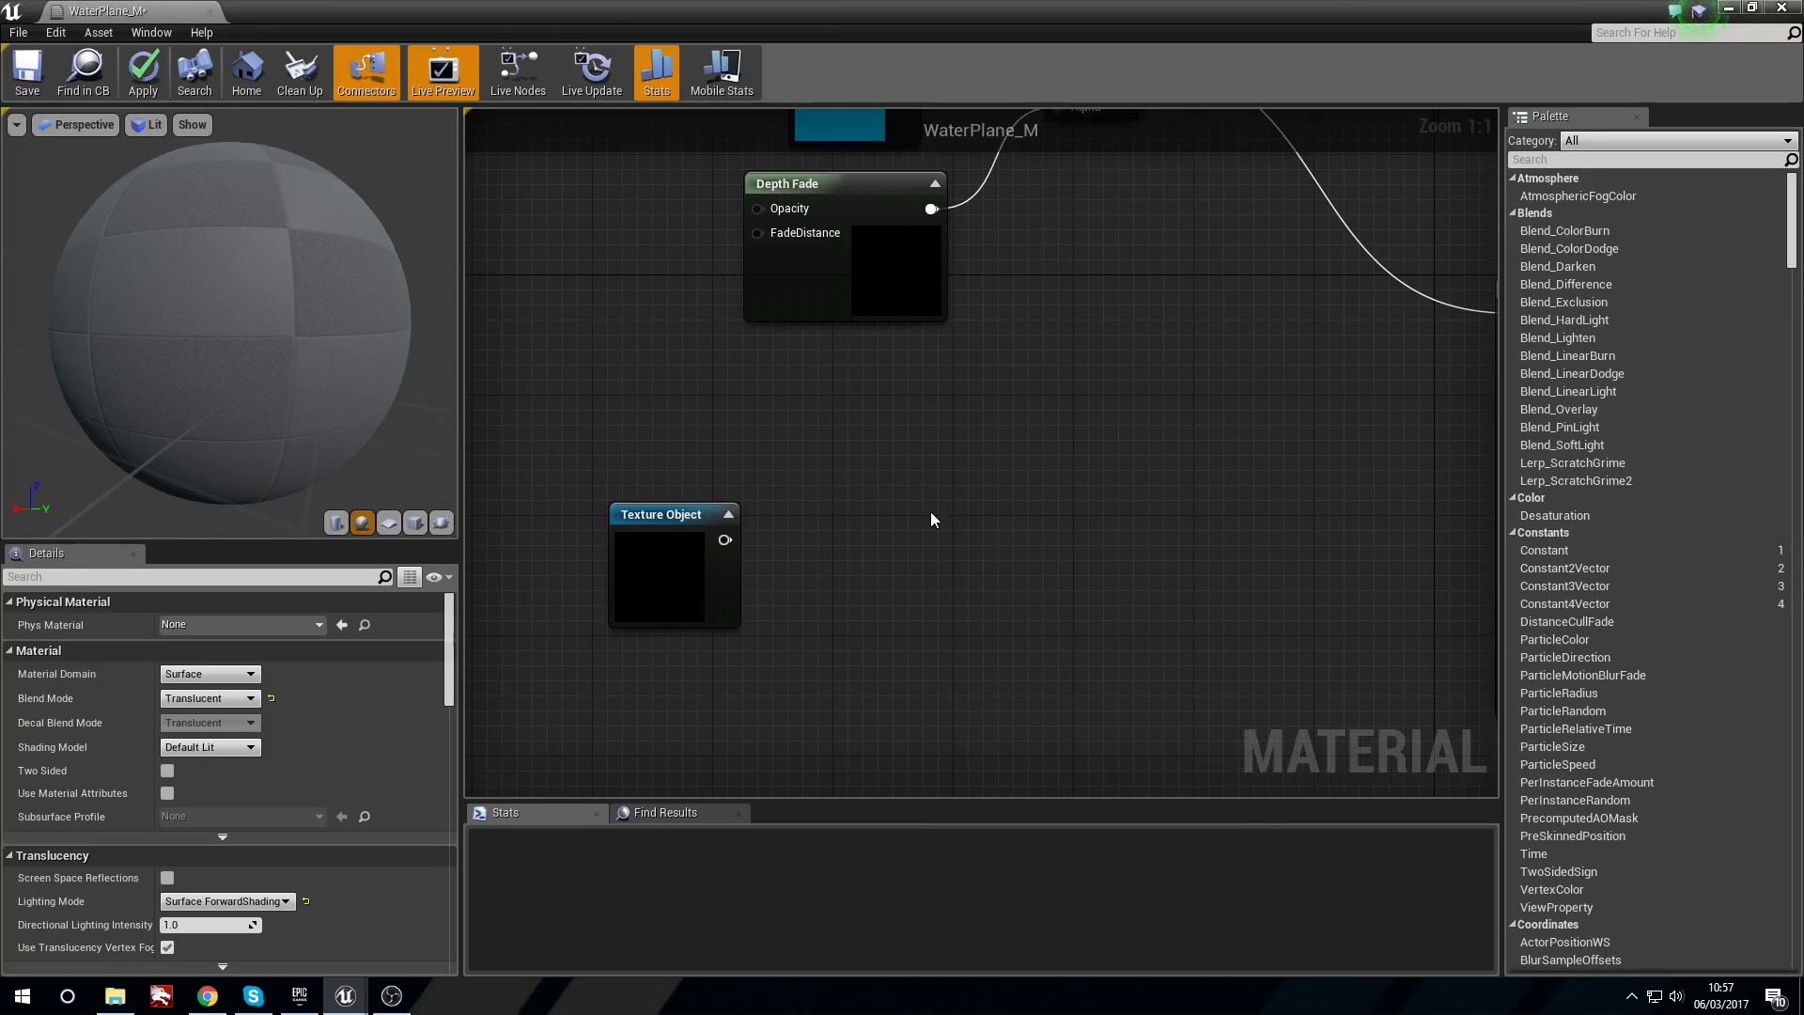
# Add a MaterialFunctionCall node beside the Texture Object node.
pyautogui.rightClick(967, 504)
pyautogui.write('ma')
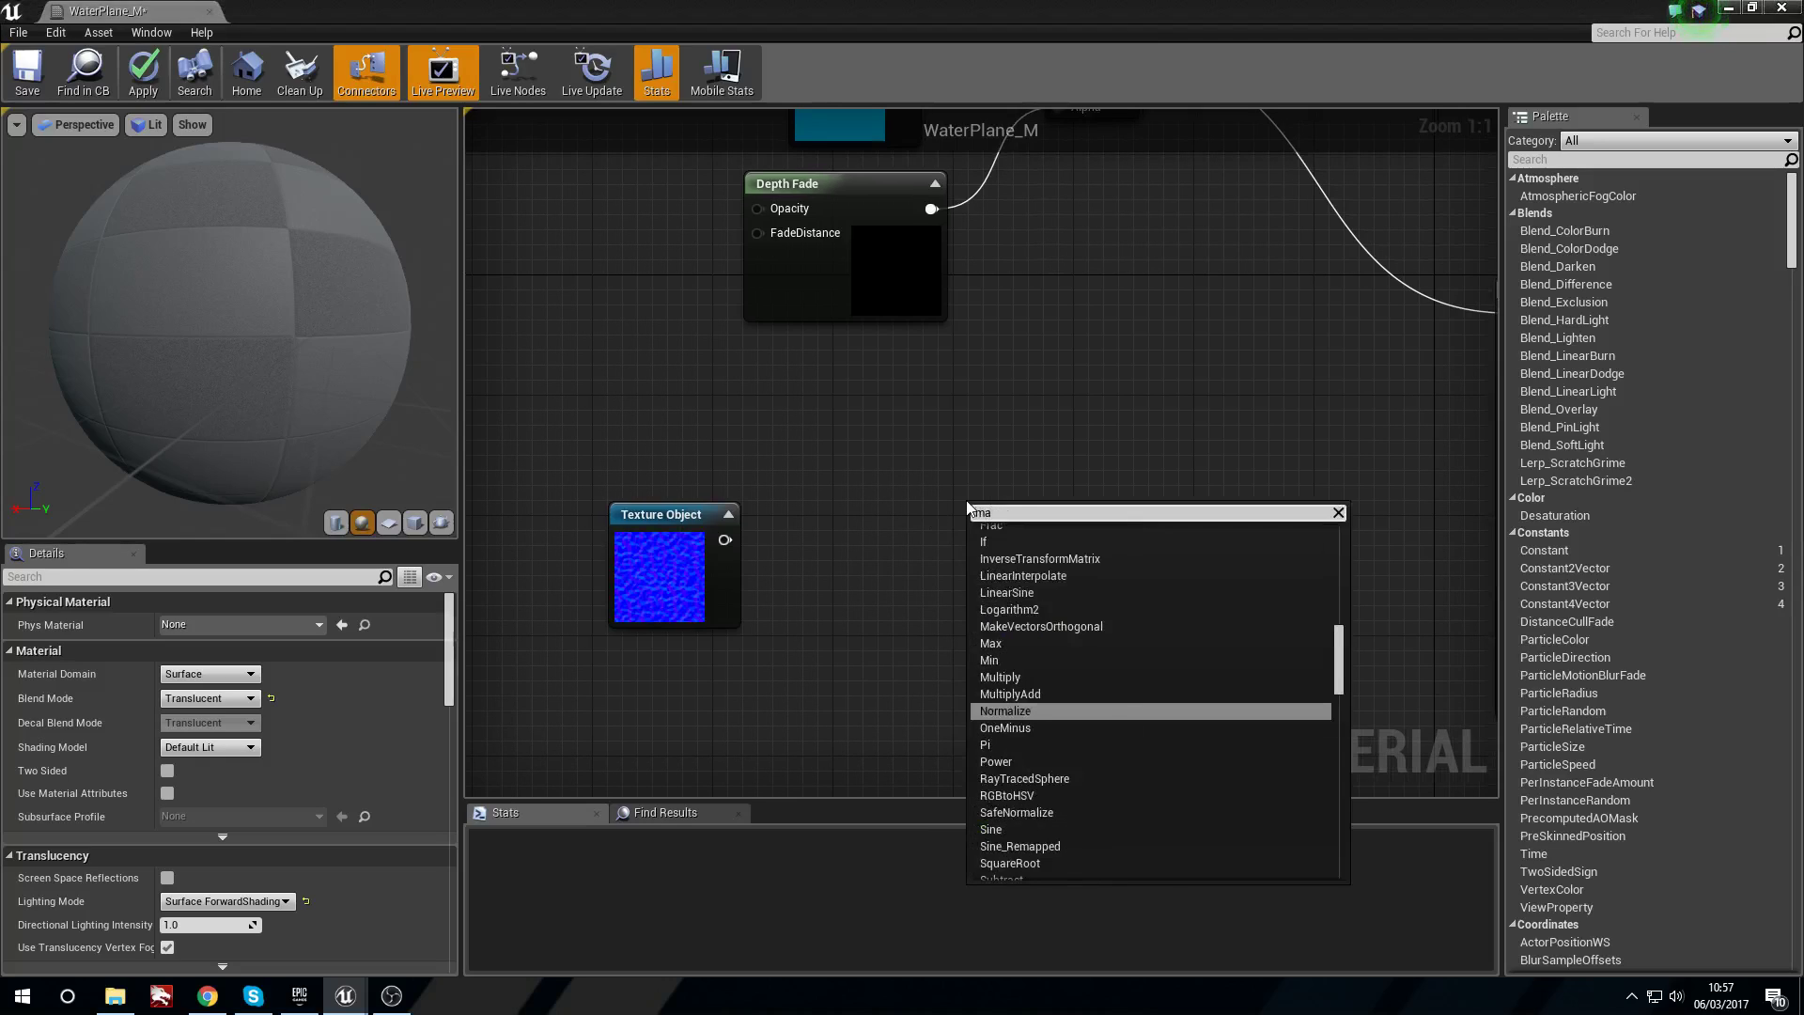
pyautogui.write('ter')
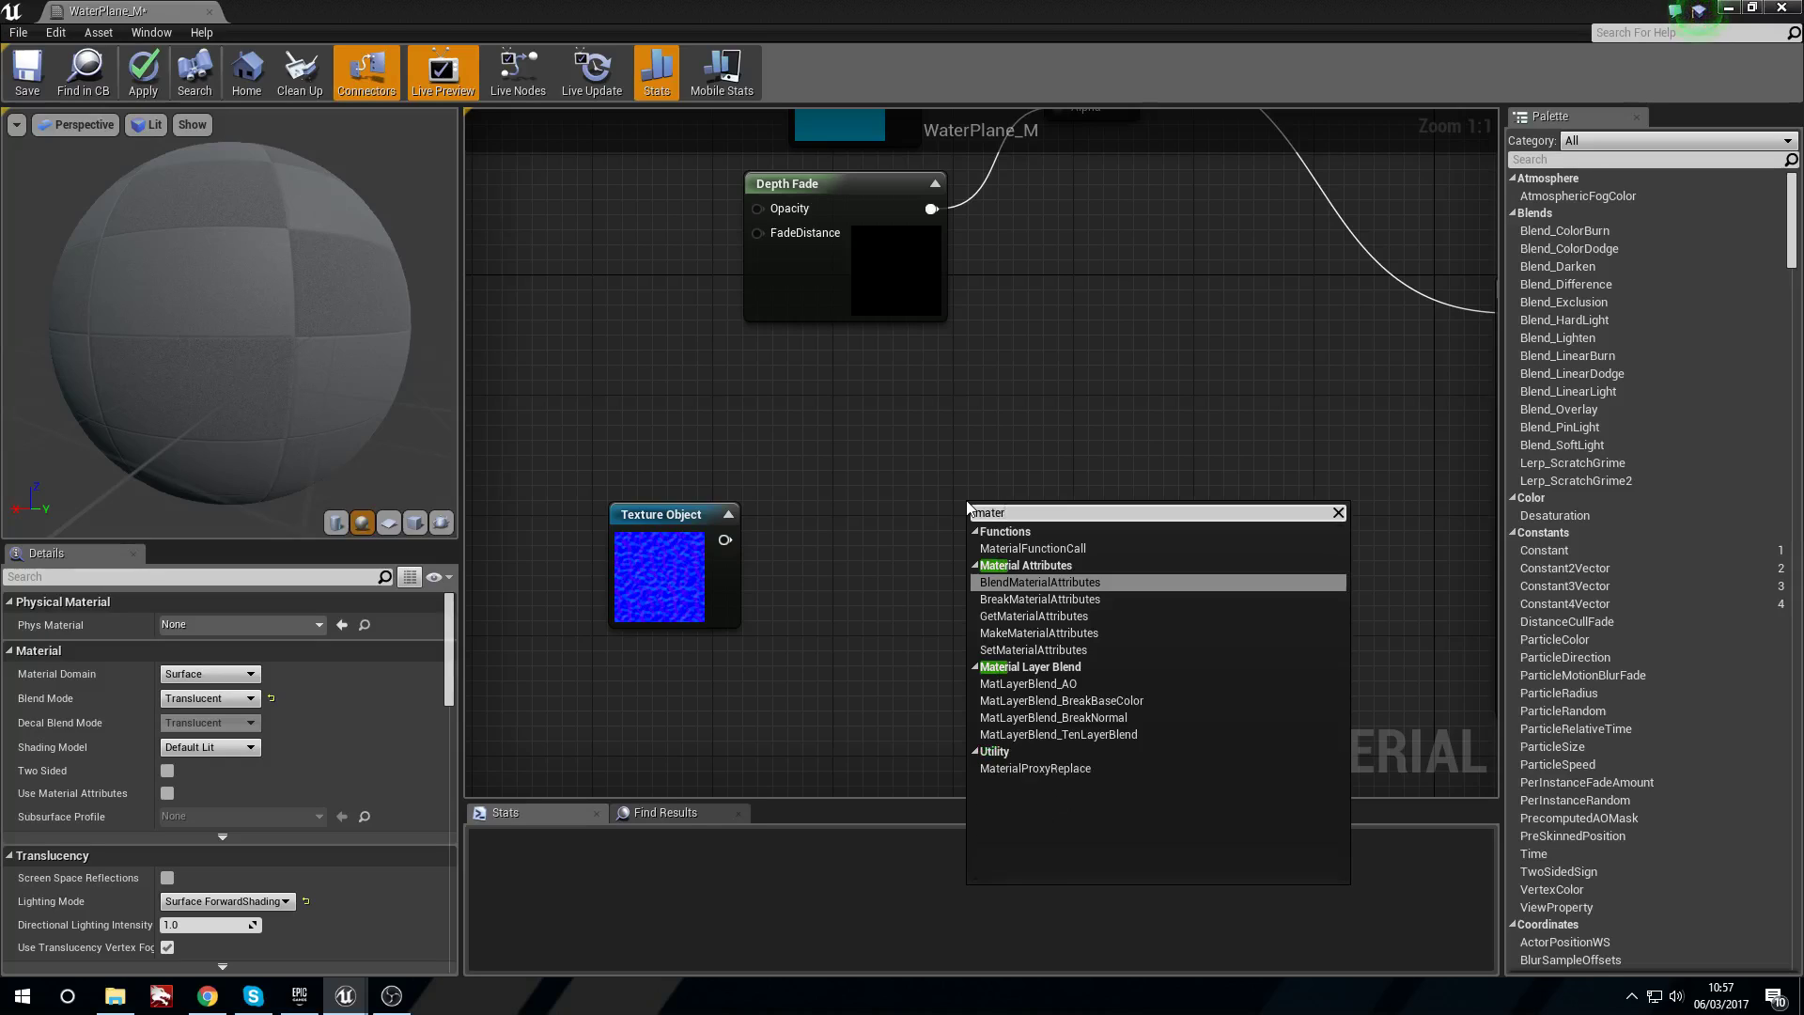
pyautogui.press('Up')
pyautogui.press('Up')
pyautogui.press('Down')
pyautogui.press('Return')
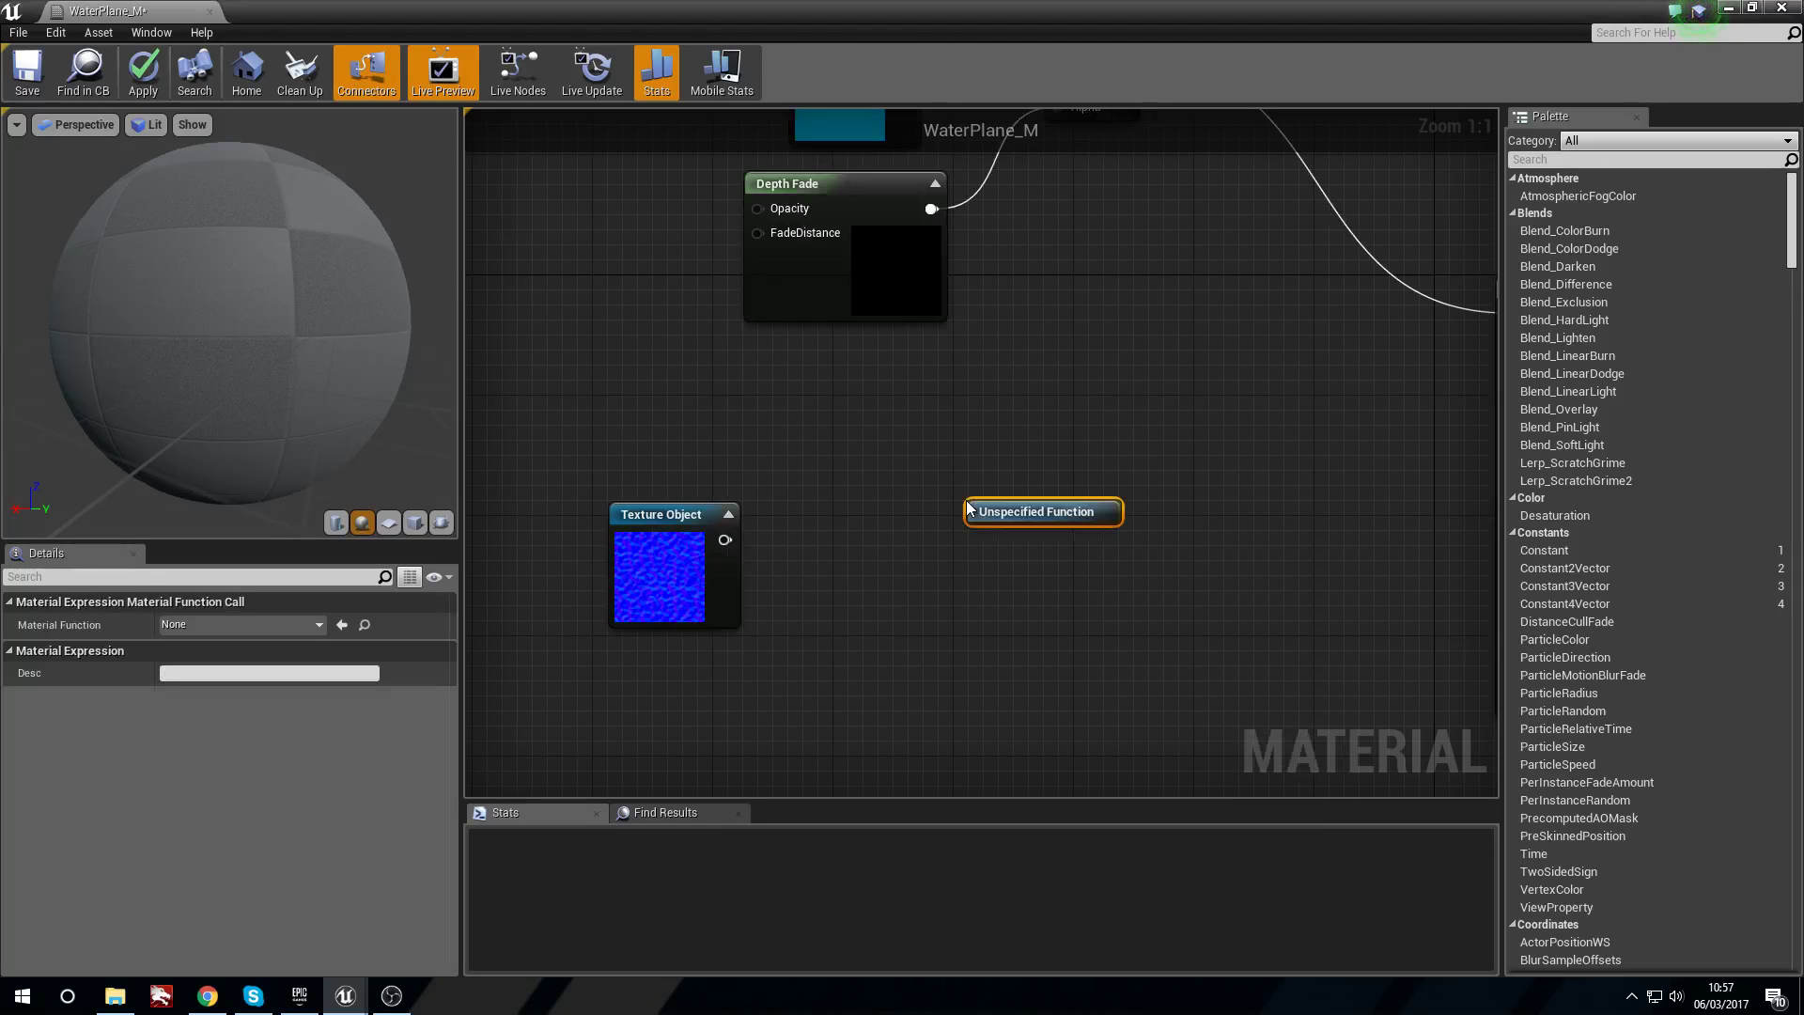
# Show engine content in the material function picker and assign Motion_4WayChaos_Normal to the unspecified function node.
pyautogui.moveTo(973, 513); pyautogui.dragTo(915, 544)
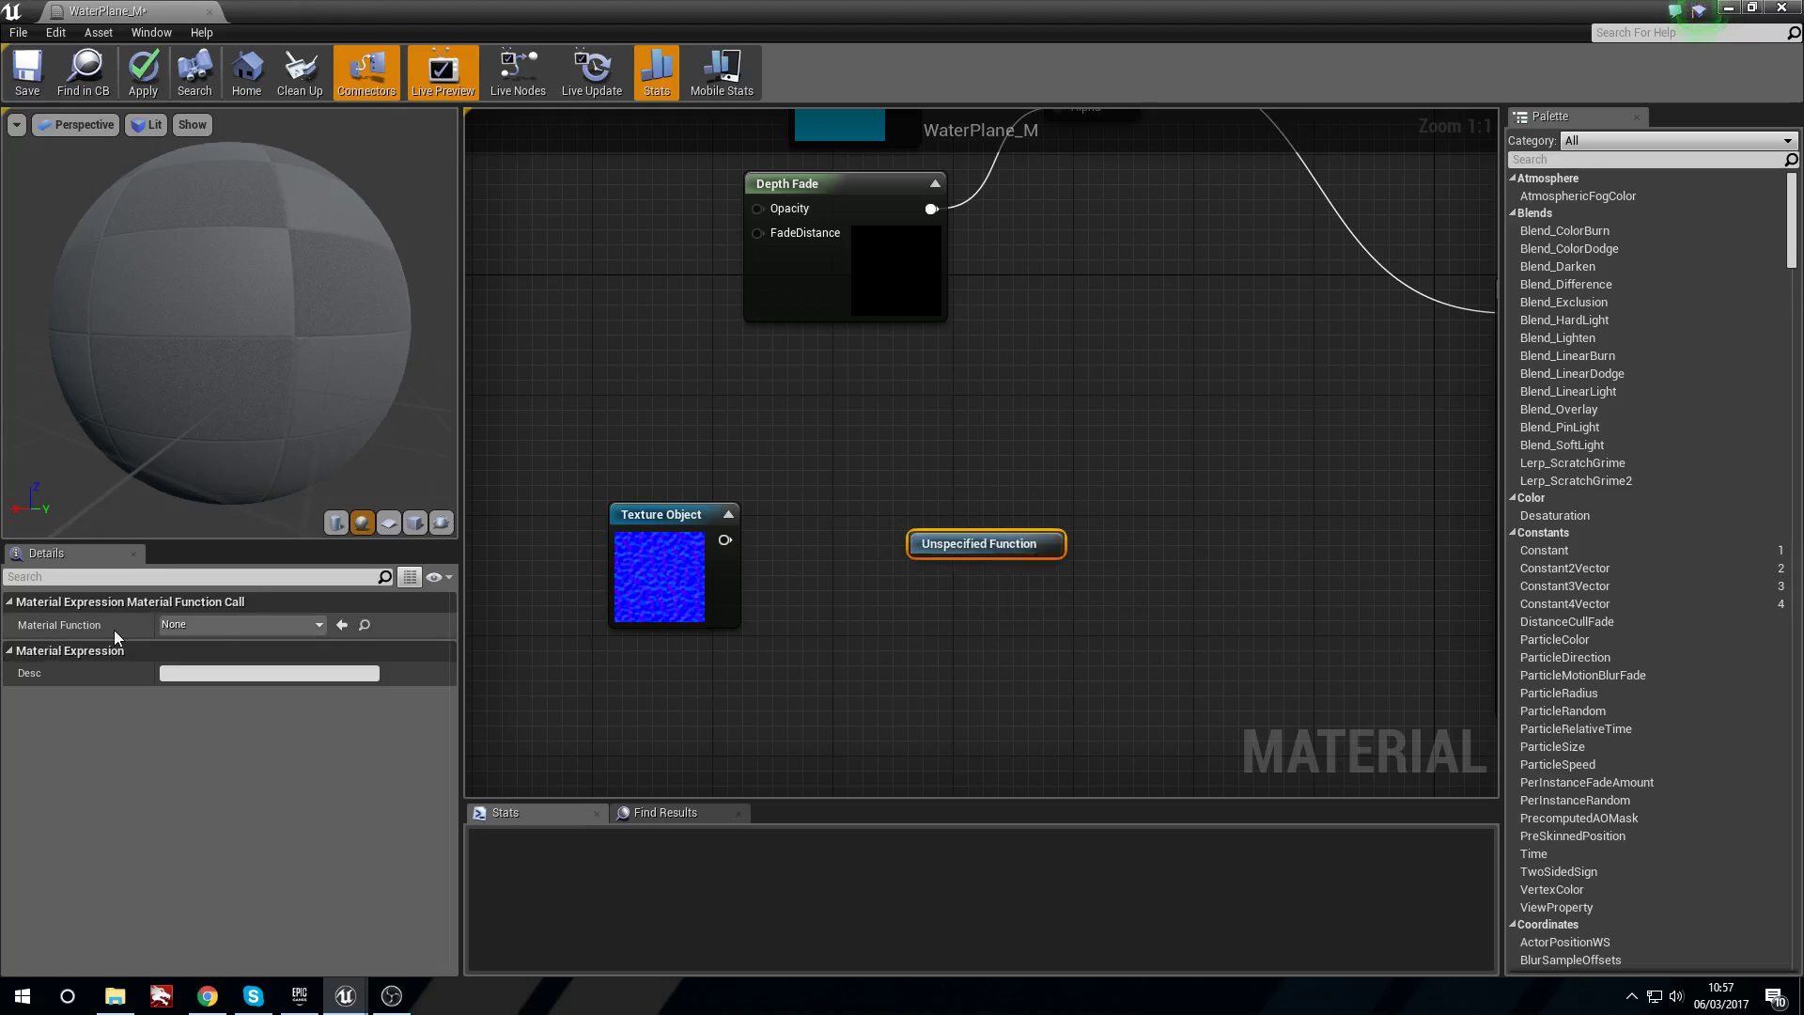
pyautogui.click(282, 625)
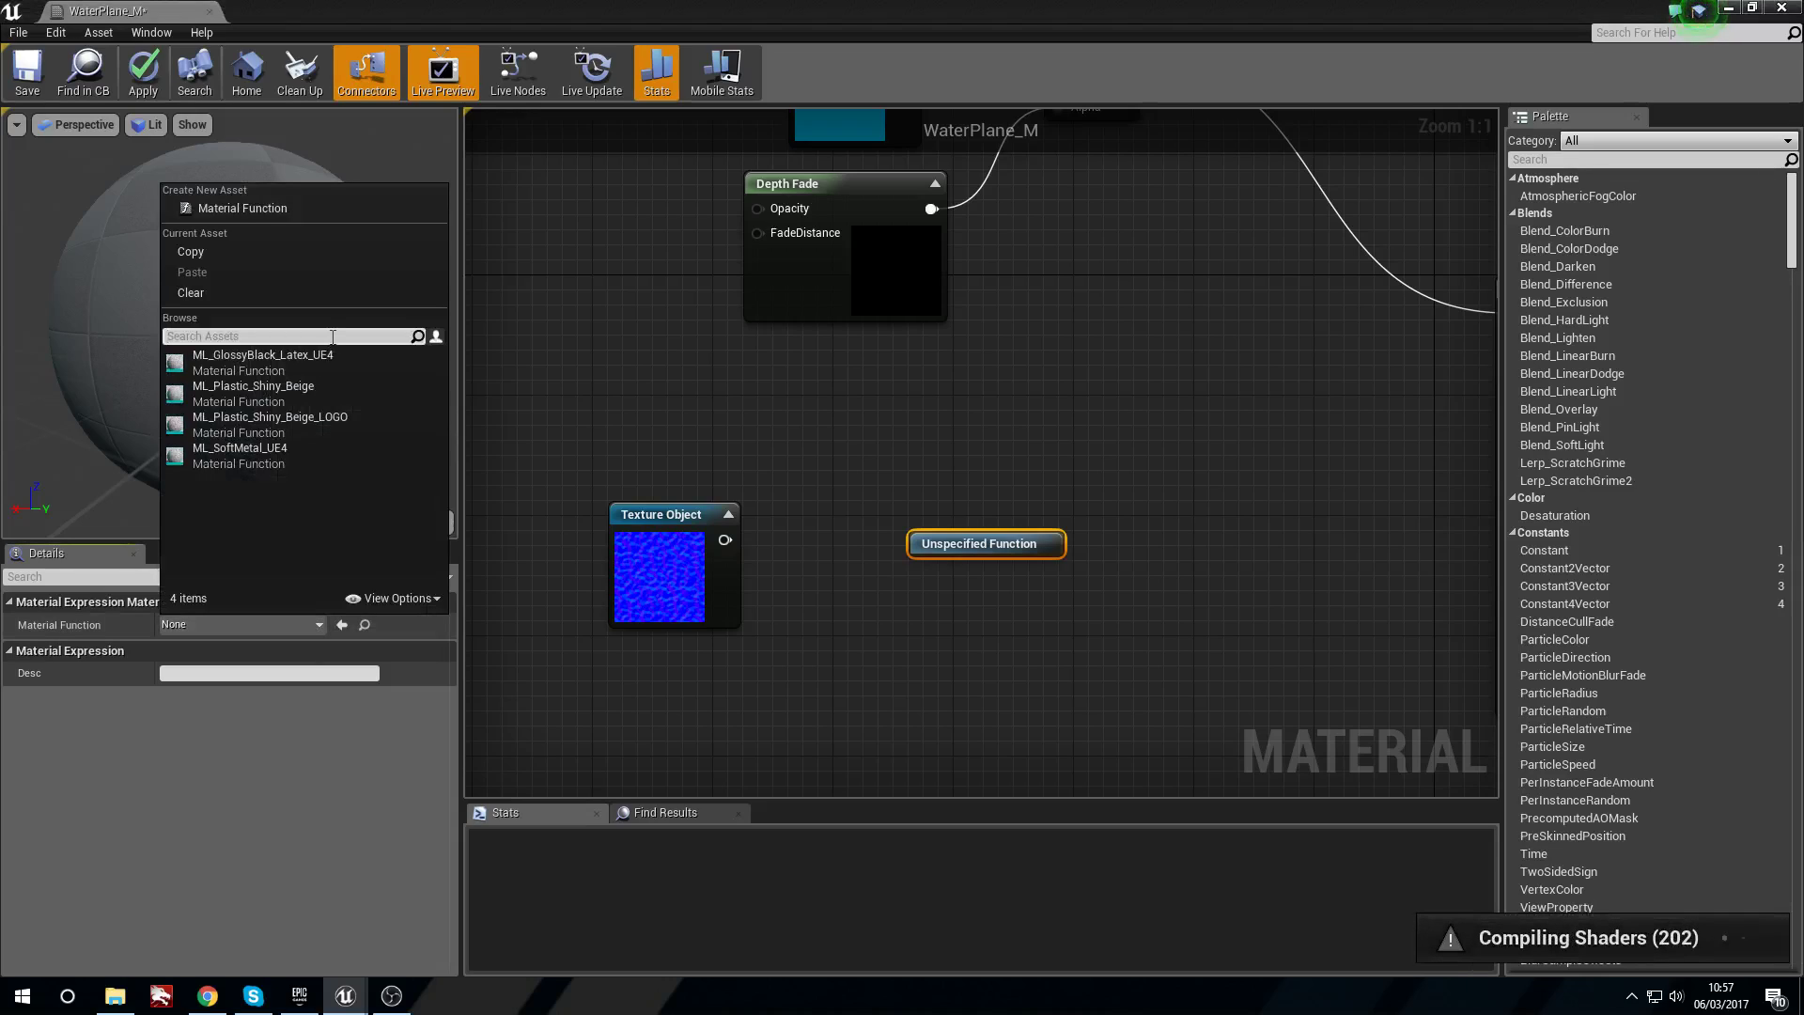
pyautogui.write('4 way')
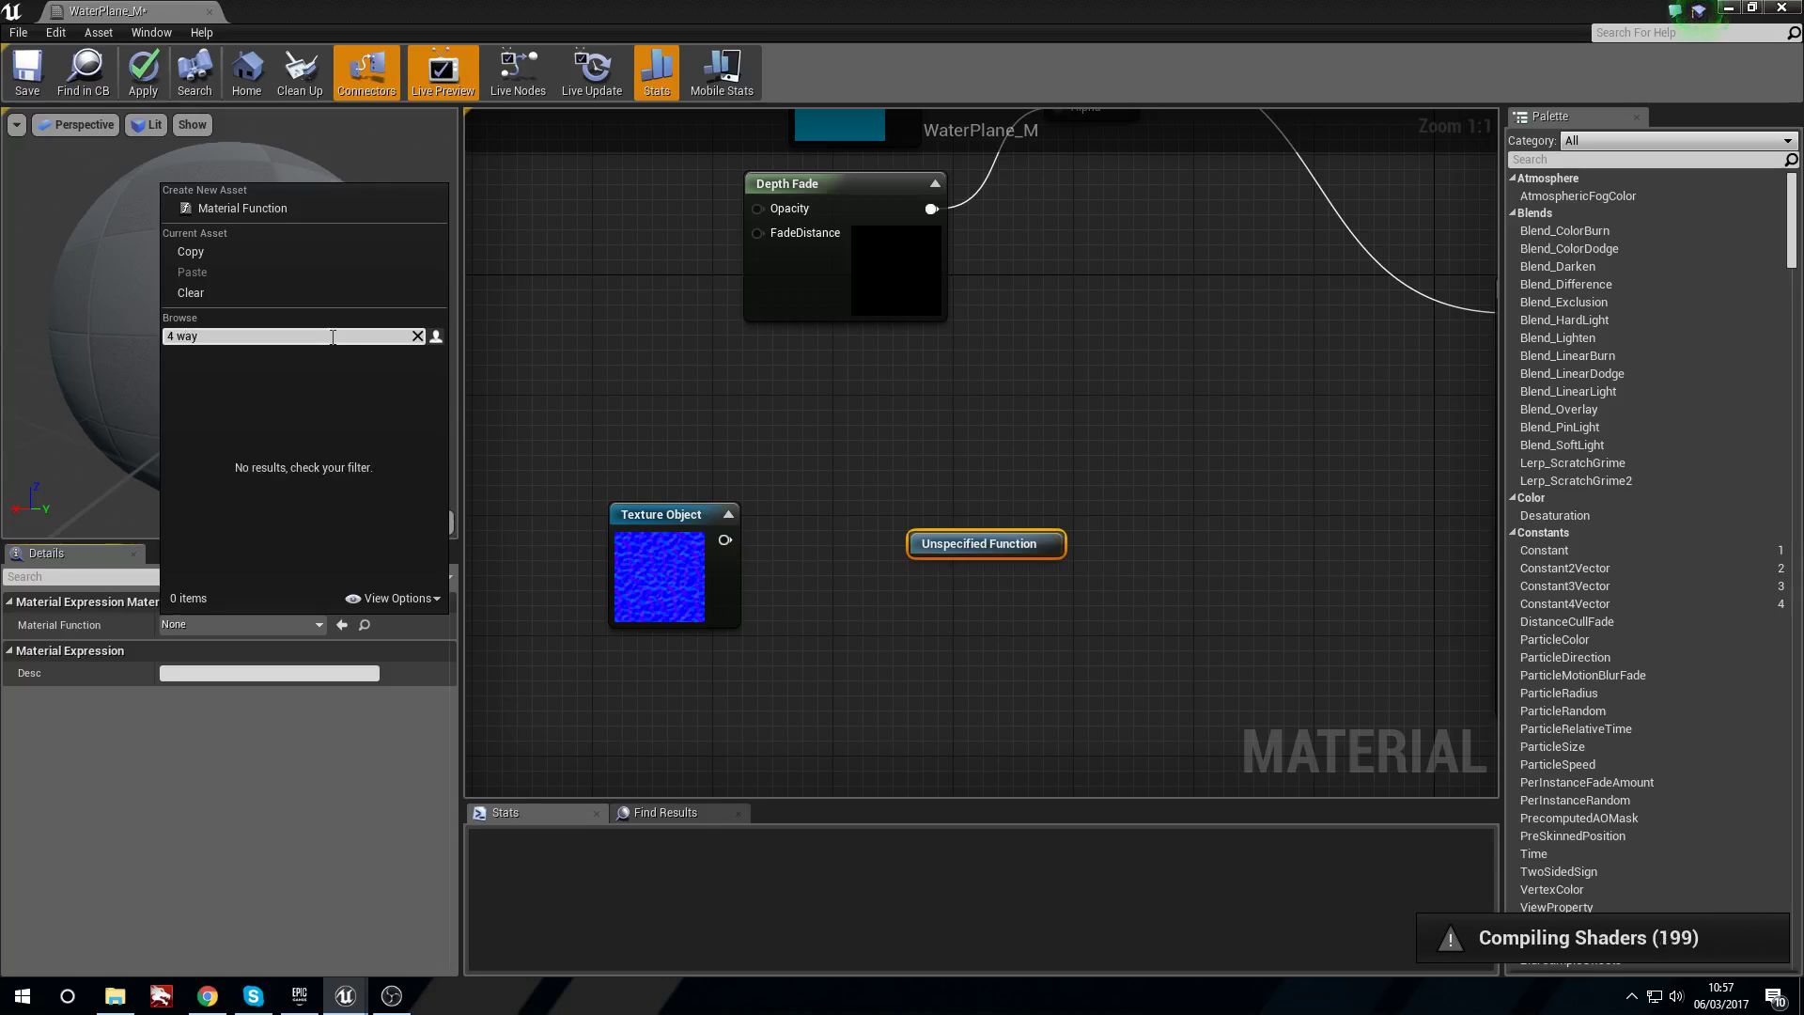
pyautogui.click(434, 595)
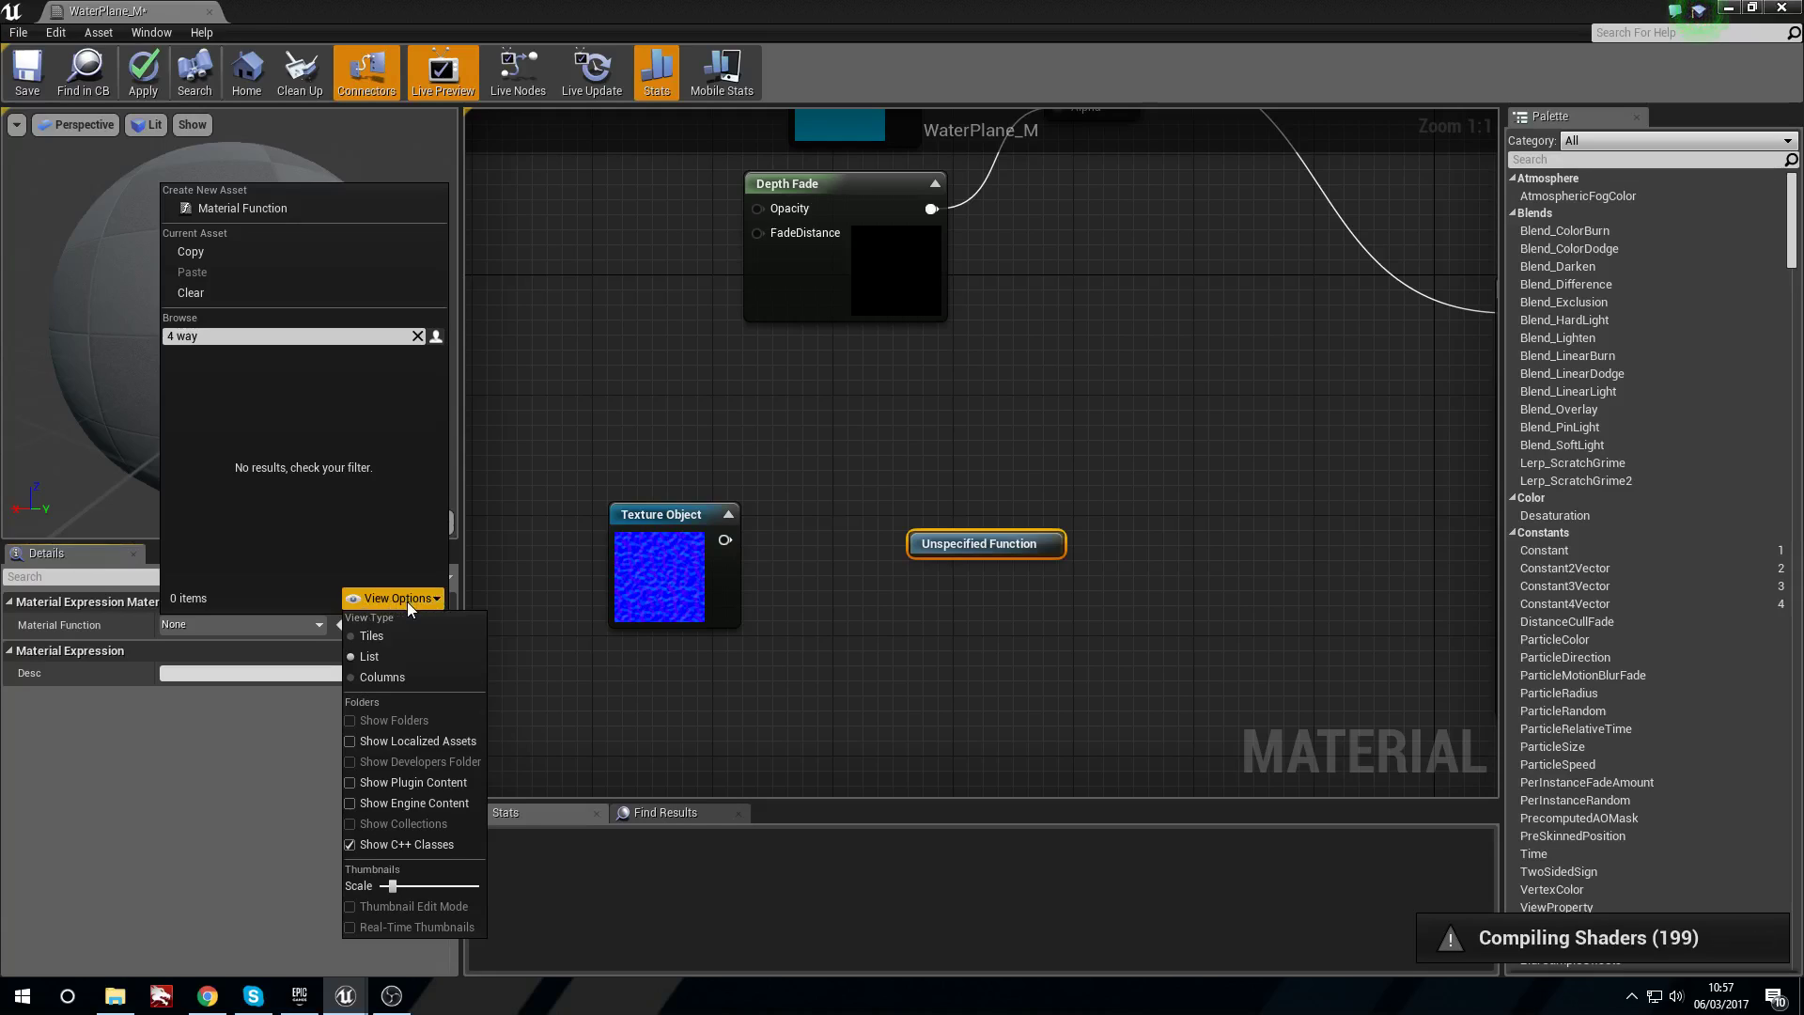
pyautogui.click(407, 804)
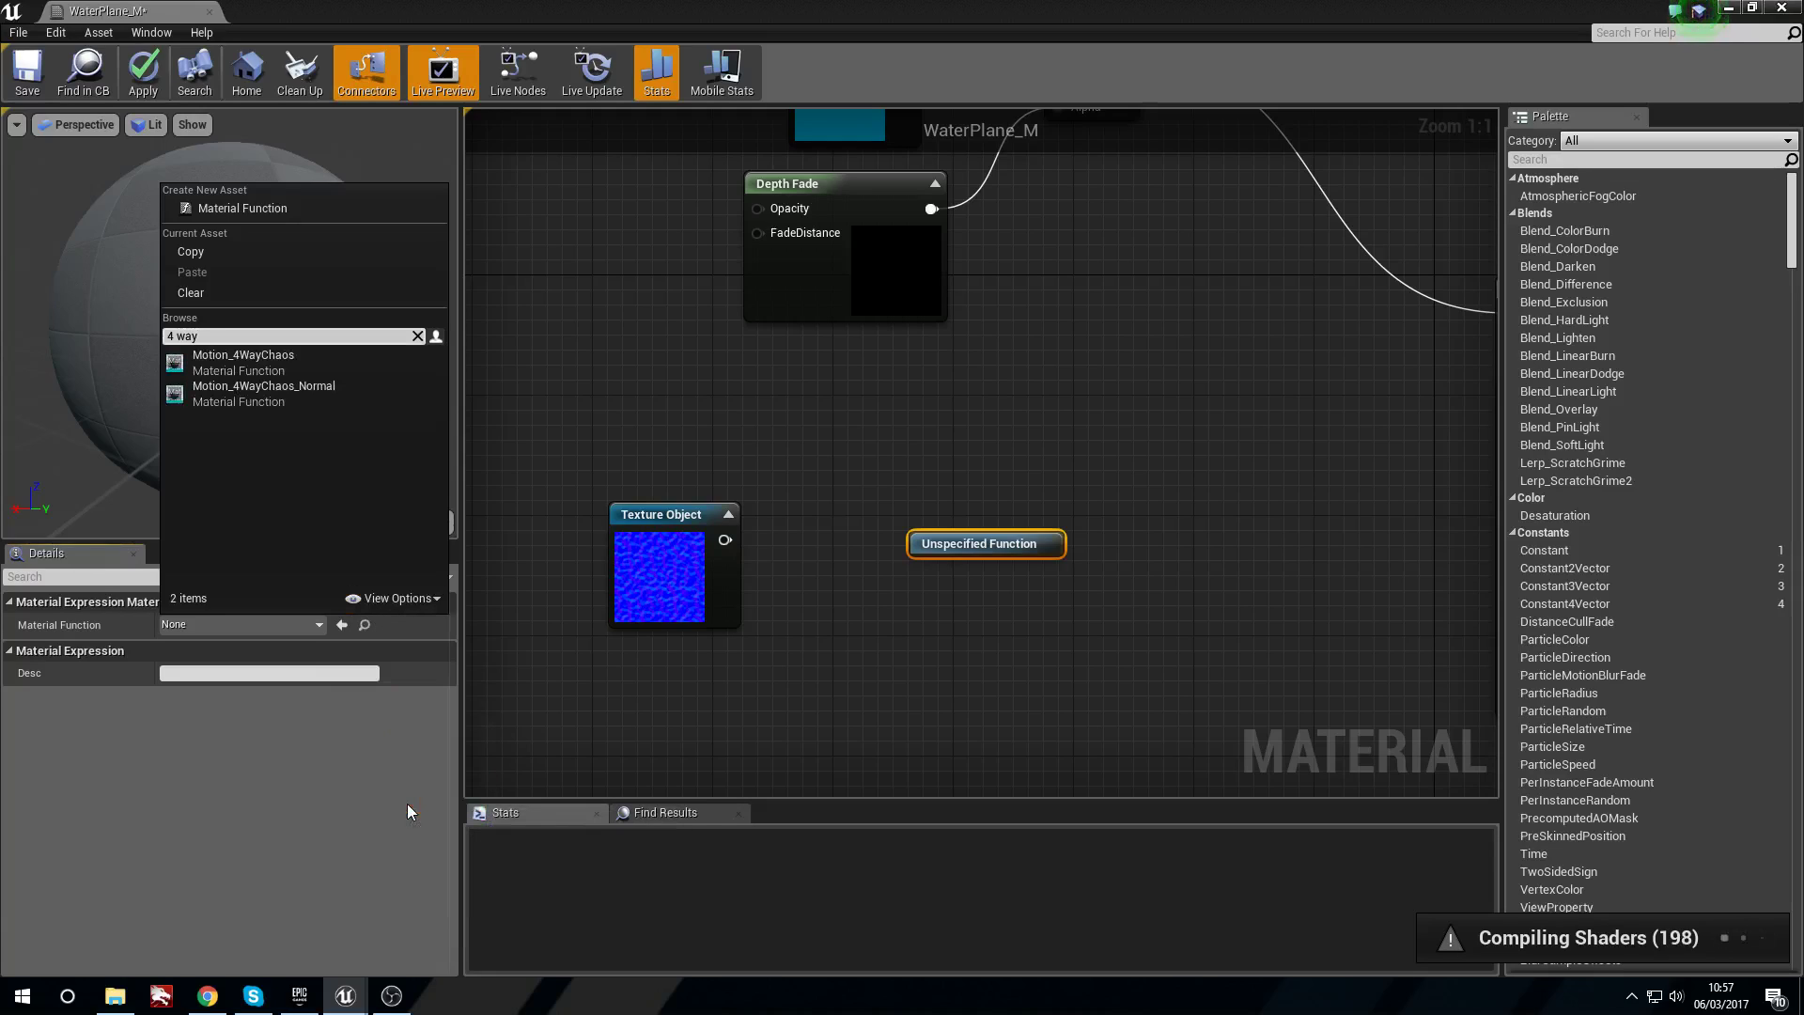
pyautogui.moveTo(228, 398)
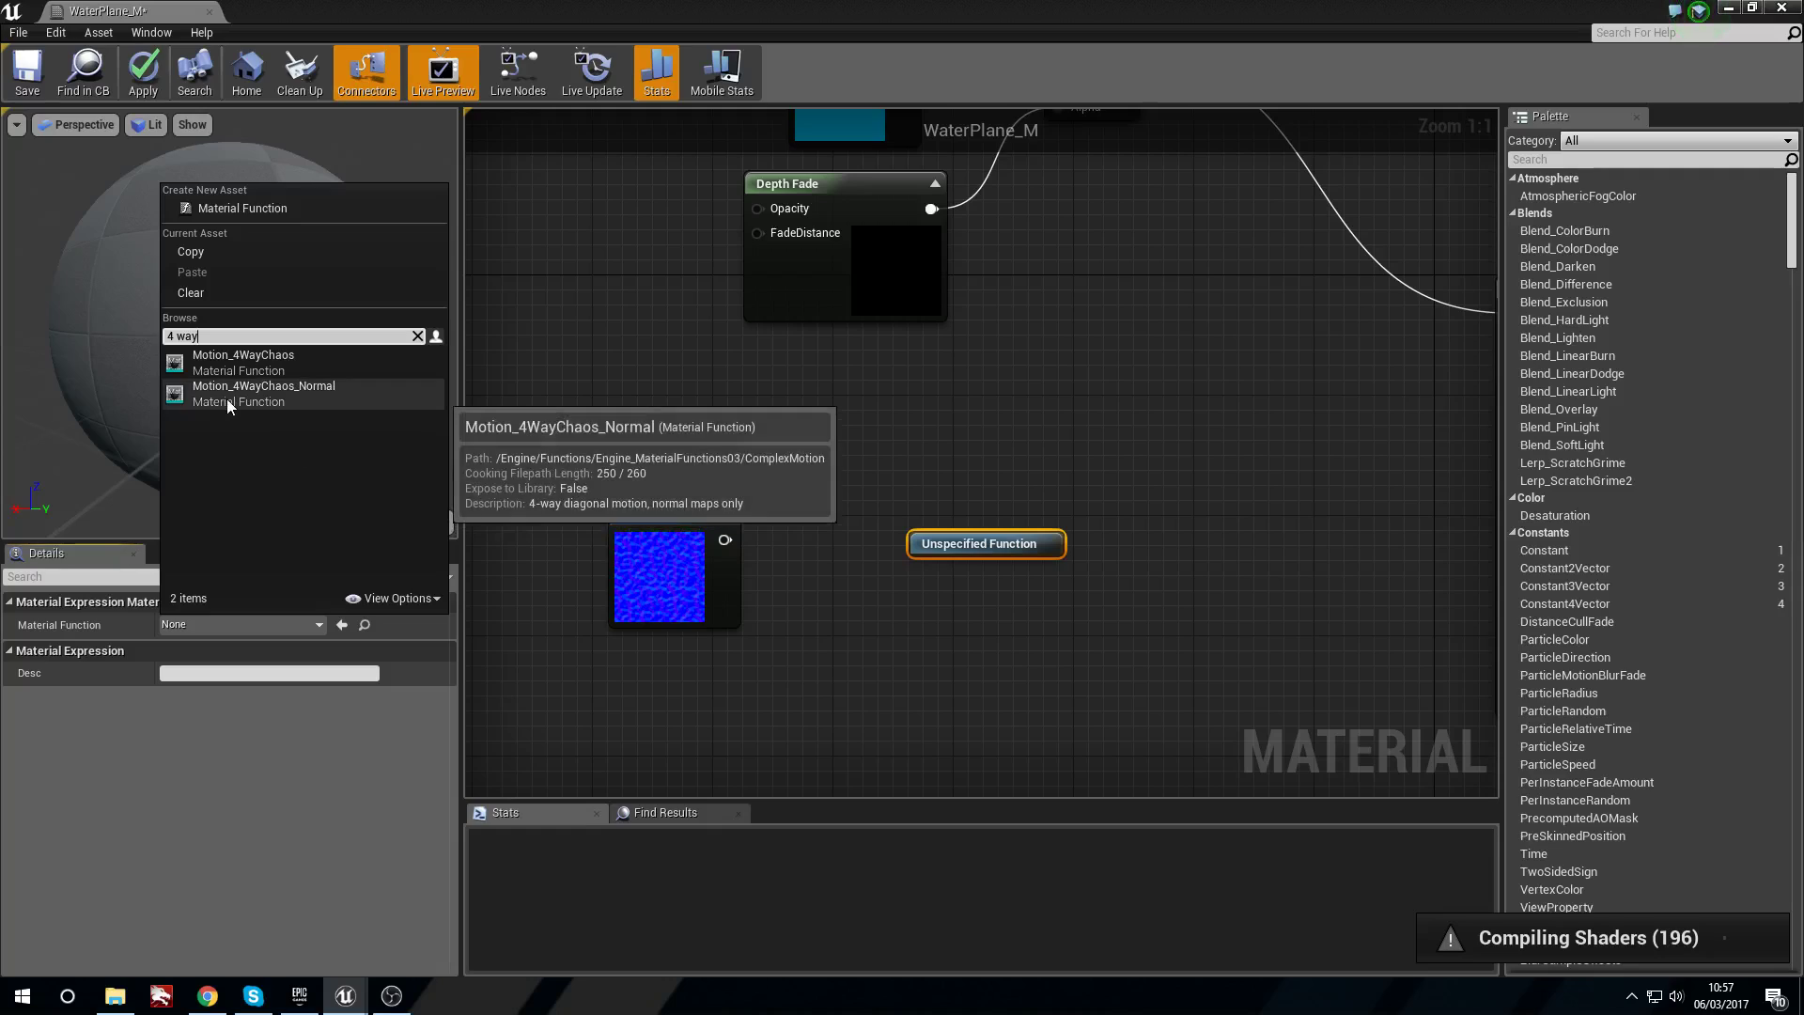
pyautogui.click(297, 391)
# Position the Motion_4WayChaos_Normal node between the Texture Object node and the WaterPlane_M node.
pyautogui.moveTo(1004, 543); pyautogui.dragTo(1018, 497)
pyautogui.moveTo(1081, 548); pyautogui.dragTo(1000, 595, button='right')
pyautogui.moveTo(912, 573); pyautogui.dragTo(897, 589)
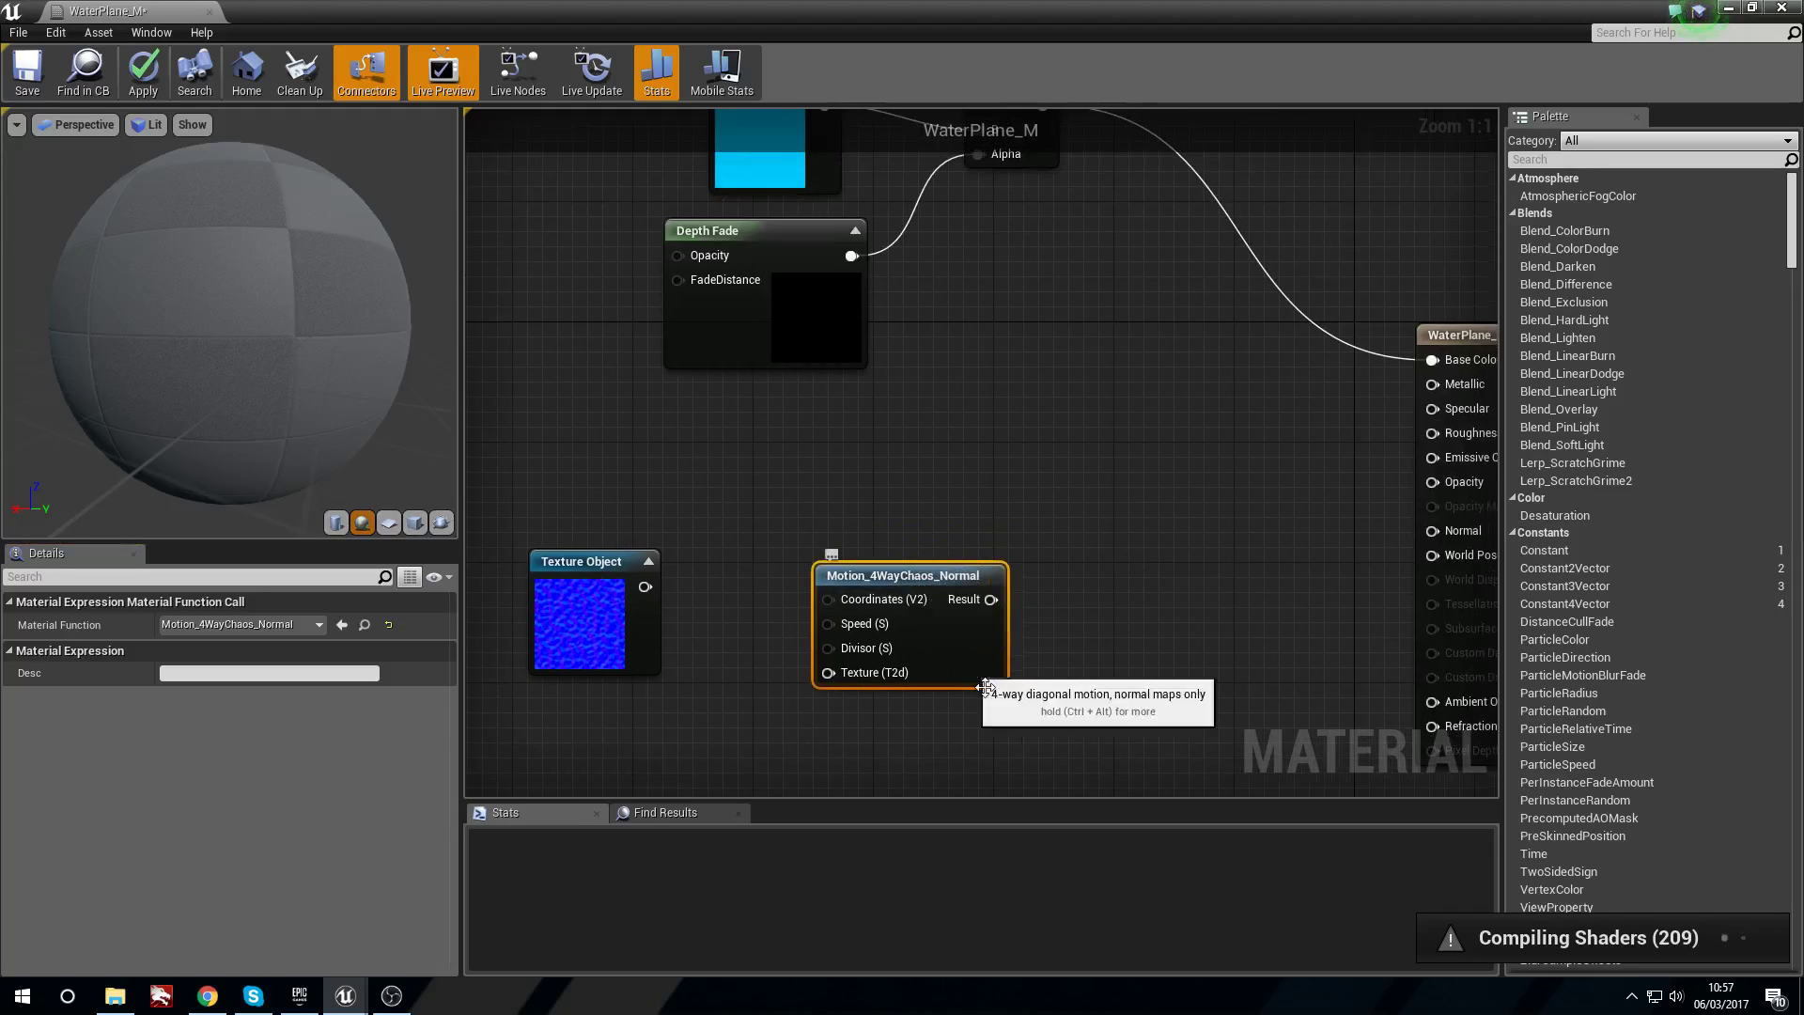
# Open the Motion_4WayChaos_Normal function and examine how its Input Texture node feeds the Texture Sample nodes.
pyautogui.doubleClick(942, 583)
pyautogui.moveTo(922, 620); pyautogui.dragTo(995, 615, button='right')
pyautogui.moveTo(651, 469); pyautogui.dragTo(937, 462, button='right')
pyautogui.scroll(-1, 865, 462)
pyautogui.moveTo(503, 503); pyautogui.dragTo(813, 522, button='right')
pyautogui.scroll(-3, 779, 521)
pyautogui.scroll(-1, 832, 431)
pyautogui.scroll(4, 829, 529)
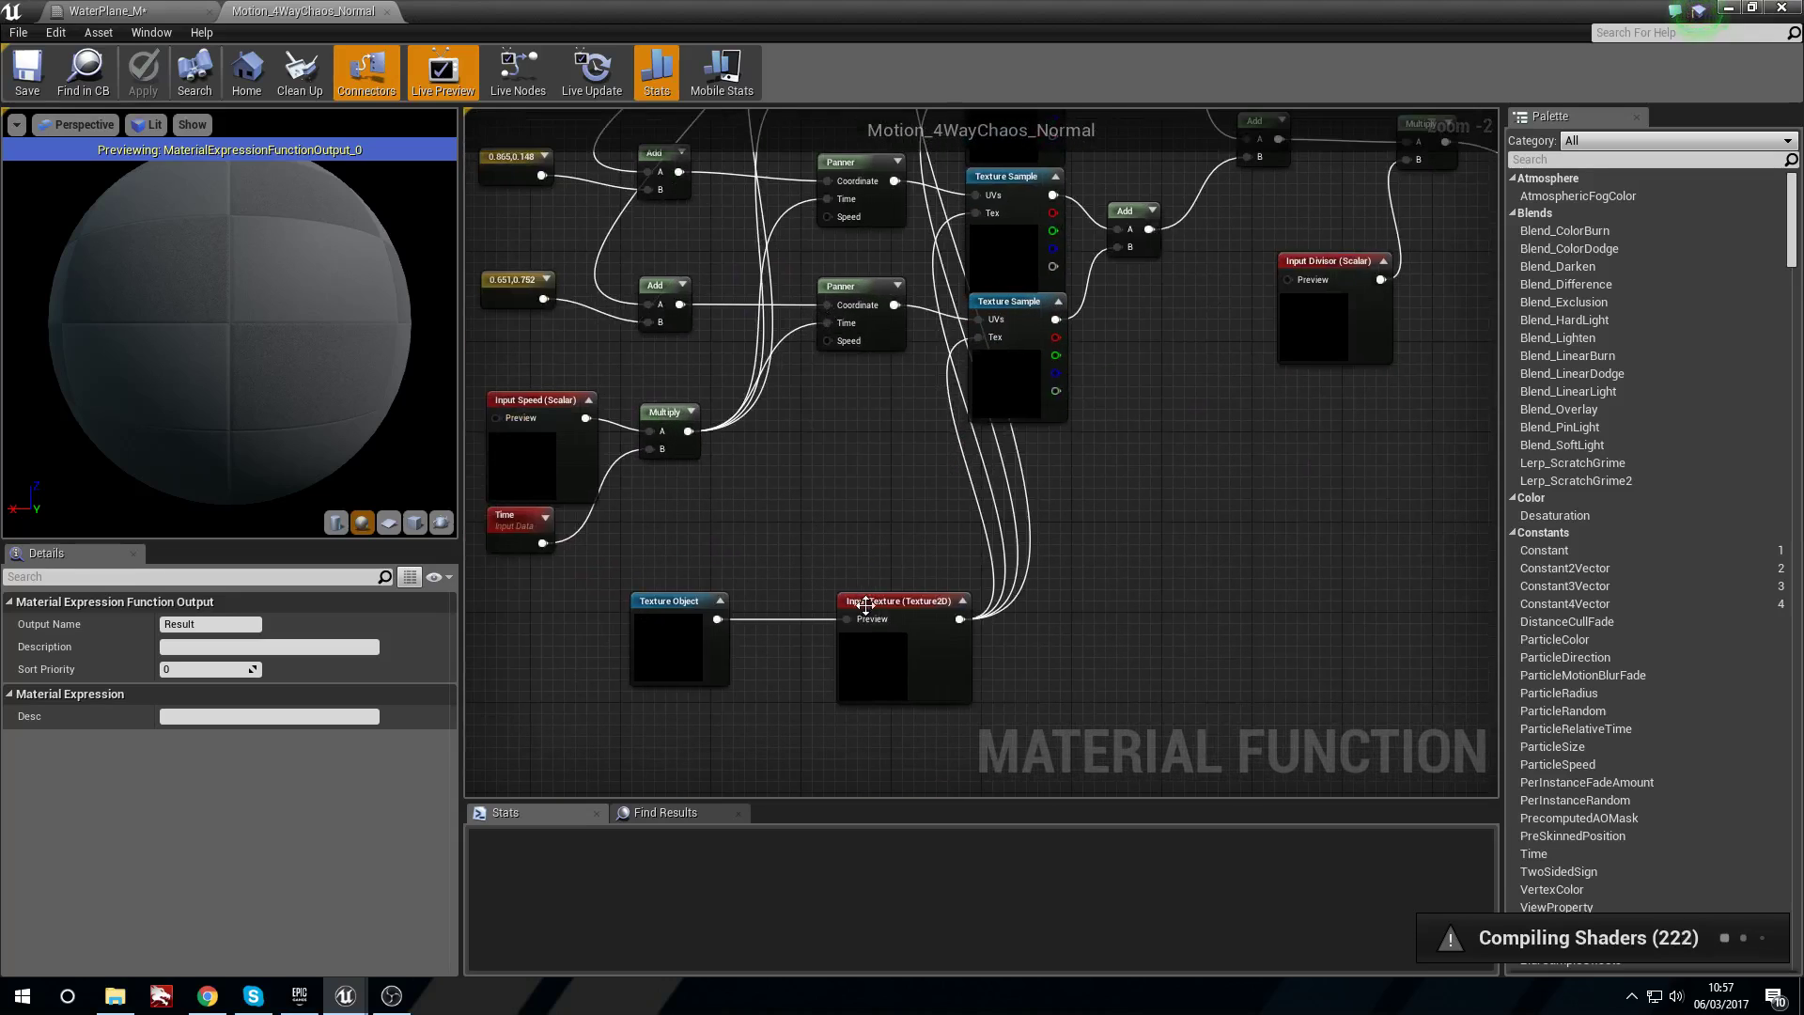
pyautogui.click(863, 627)
pyautogui.scroll(2, 845, 639)
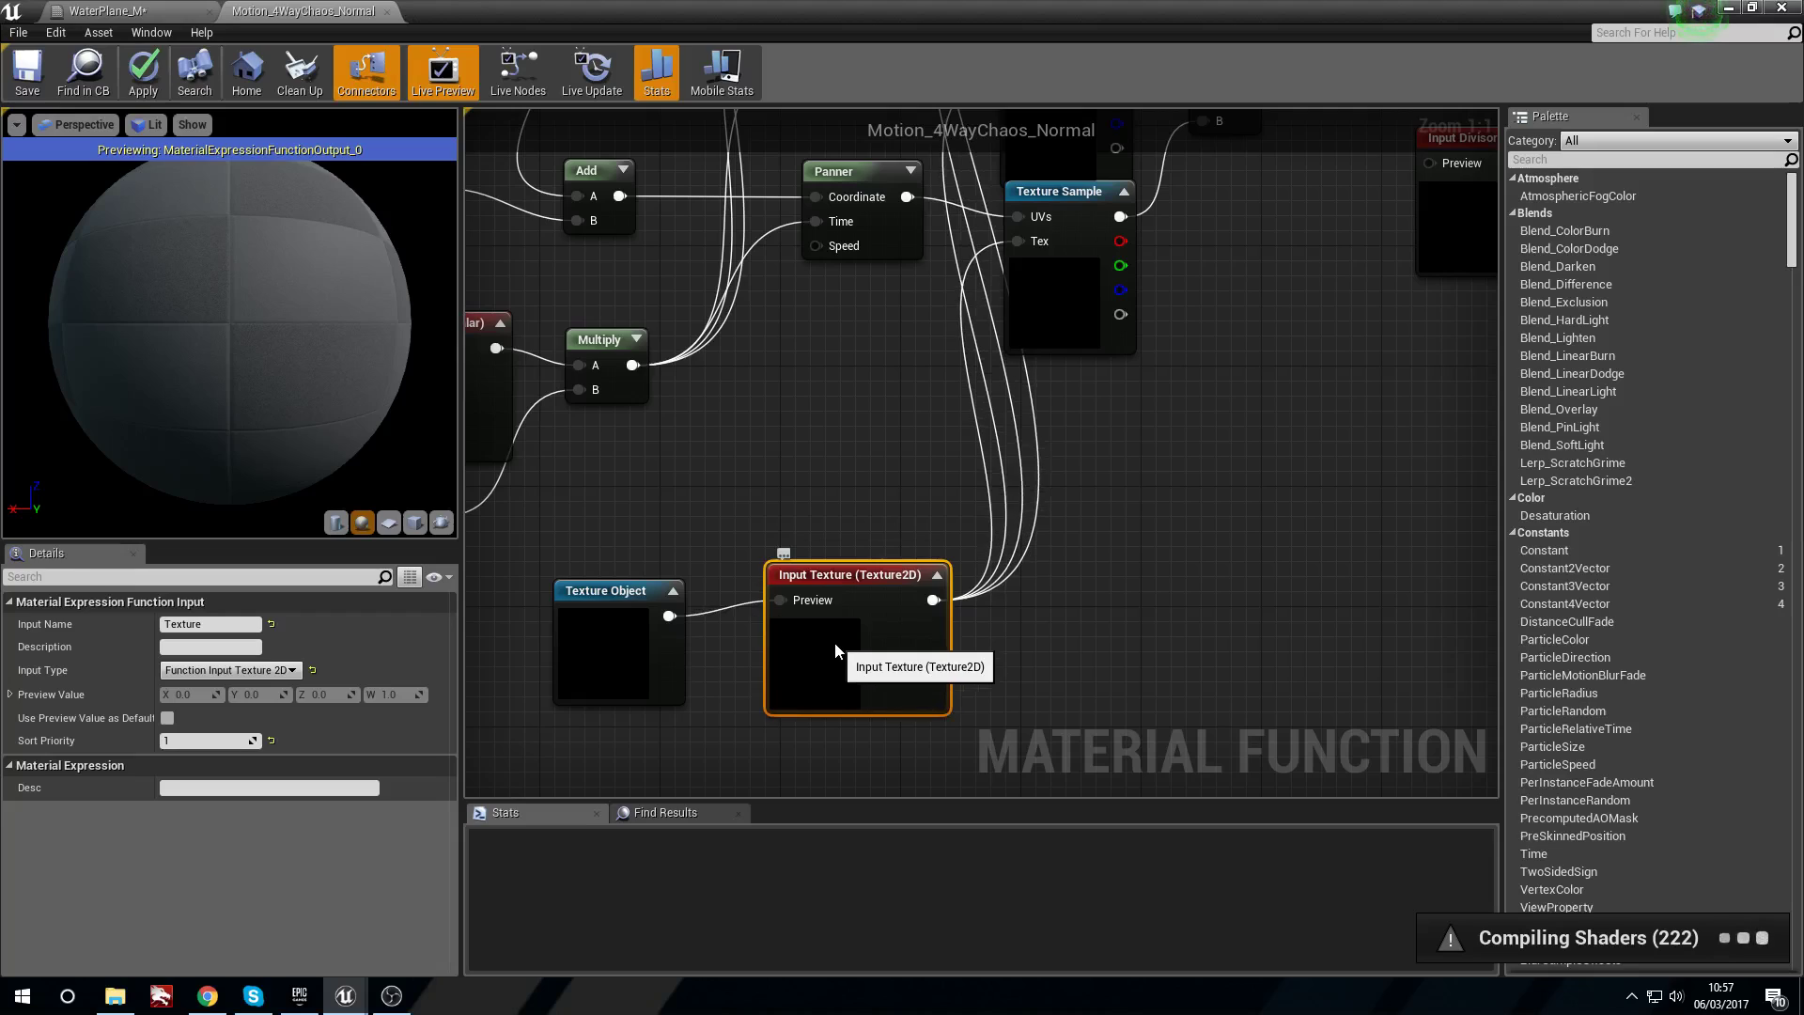
pyautogui.moveTo(792, 447); pyautogui.dragTo(774, 487, button='right')
pyautogui.moveTo(833, 656); pyautogui.dragTo(830, 671)
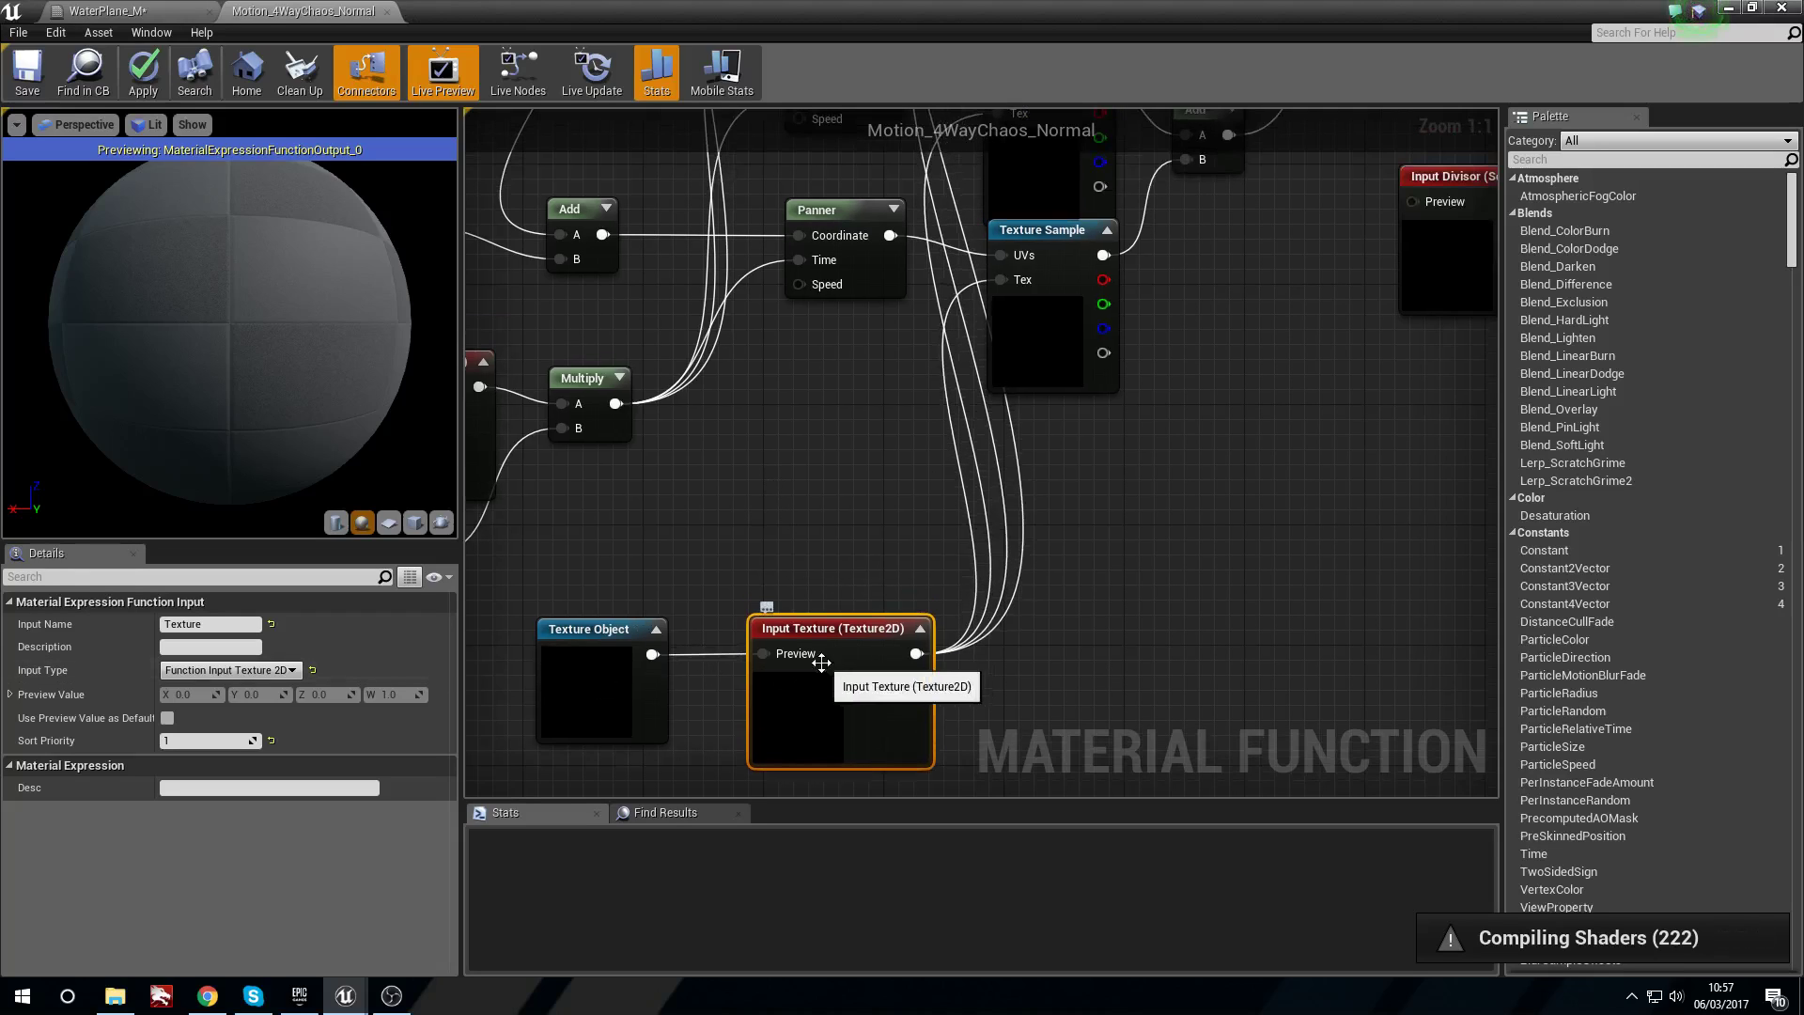
pyautogui.moveTo(885, 495); pyautogui.dragTo(786, 649, button='right')
pyautogui.moveTo(898, 379); pyautogui.dragTo(879, 707, button='right')
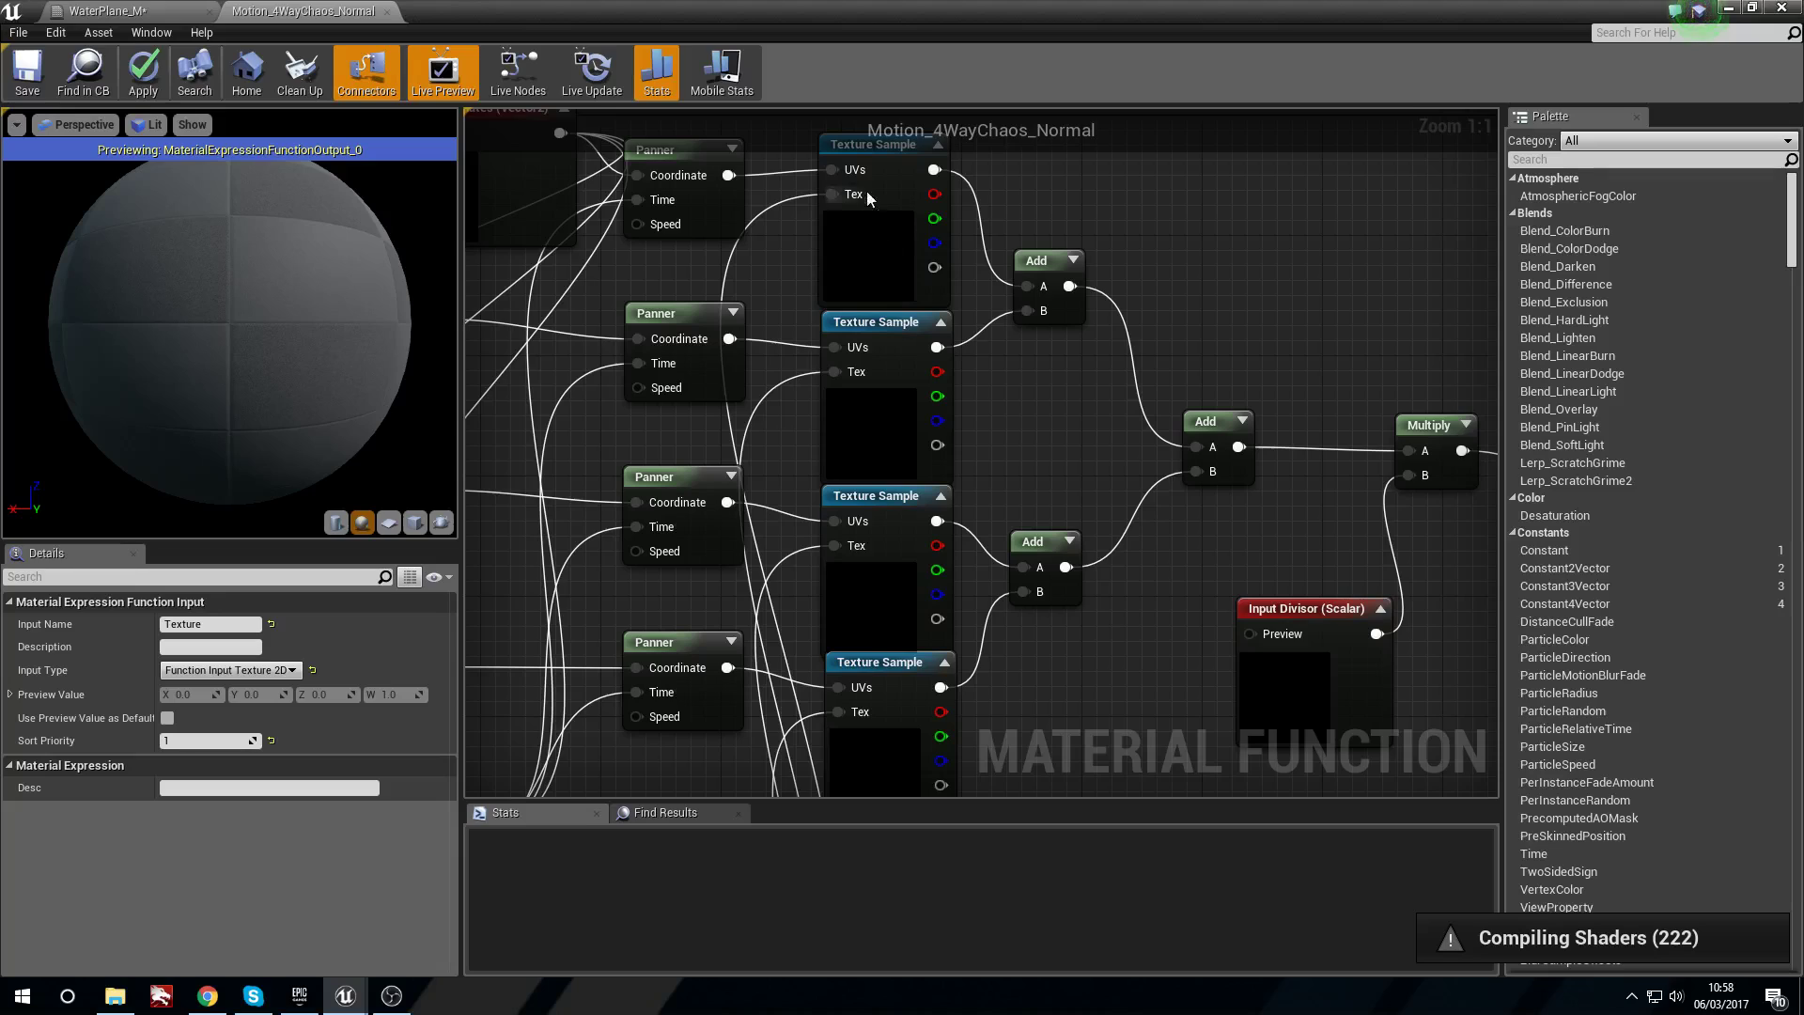
# Examine how the Panner, Texture Sample and Add nodes are chained inside the function graph.
pyautogui.moveTo(867, 192); pyautogui.dragTo(855, 253, button='right')
pyautogui.moveTo(739, 478); pyautogui.dragTo(875, 388, button='right')
pyautogui.moveTo(1191, 411); pyautogui.dragTo(714, 424, button='right')
pyautogui.moveTo(857, 398); pyautogui.dragTo(1145, 405, button='right')
pyautogui.moveTo(526, 450); pyautogui.dragTo(780, 437, button='right')
pyautogui.scroll(-1, 780, 438)
pyautogui.moveTo(656, 417); pyautogui.dragTo(748, 489, button='right')
pyautogui.scroll(-1, 748, 489)
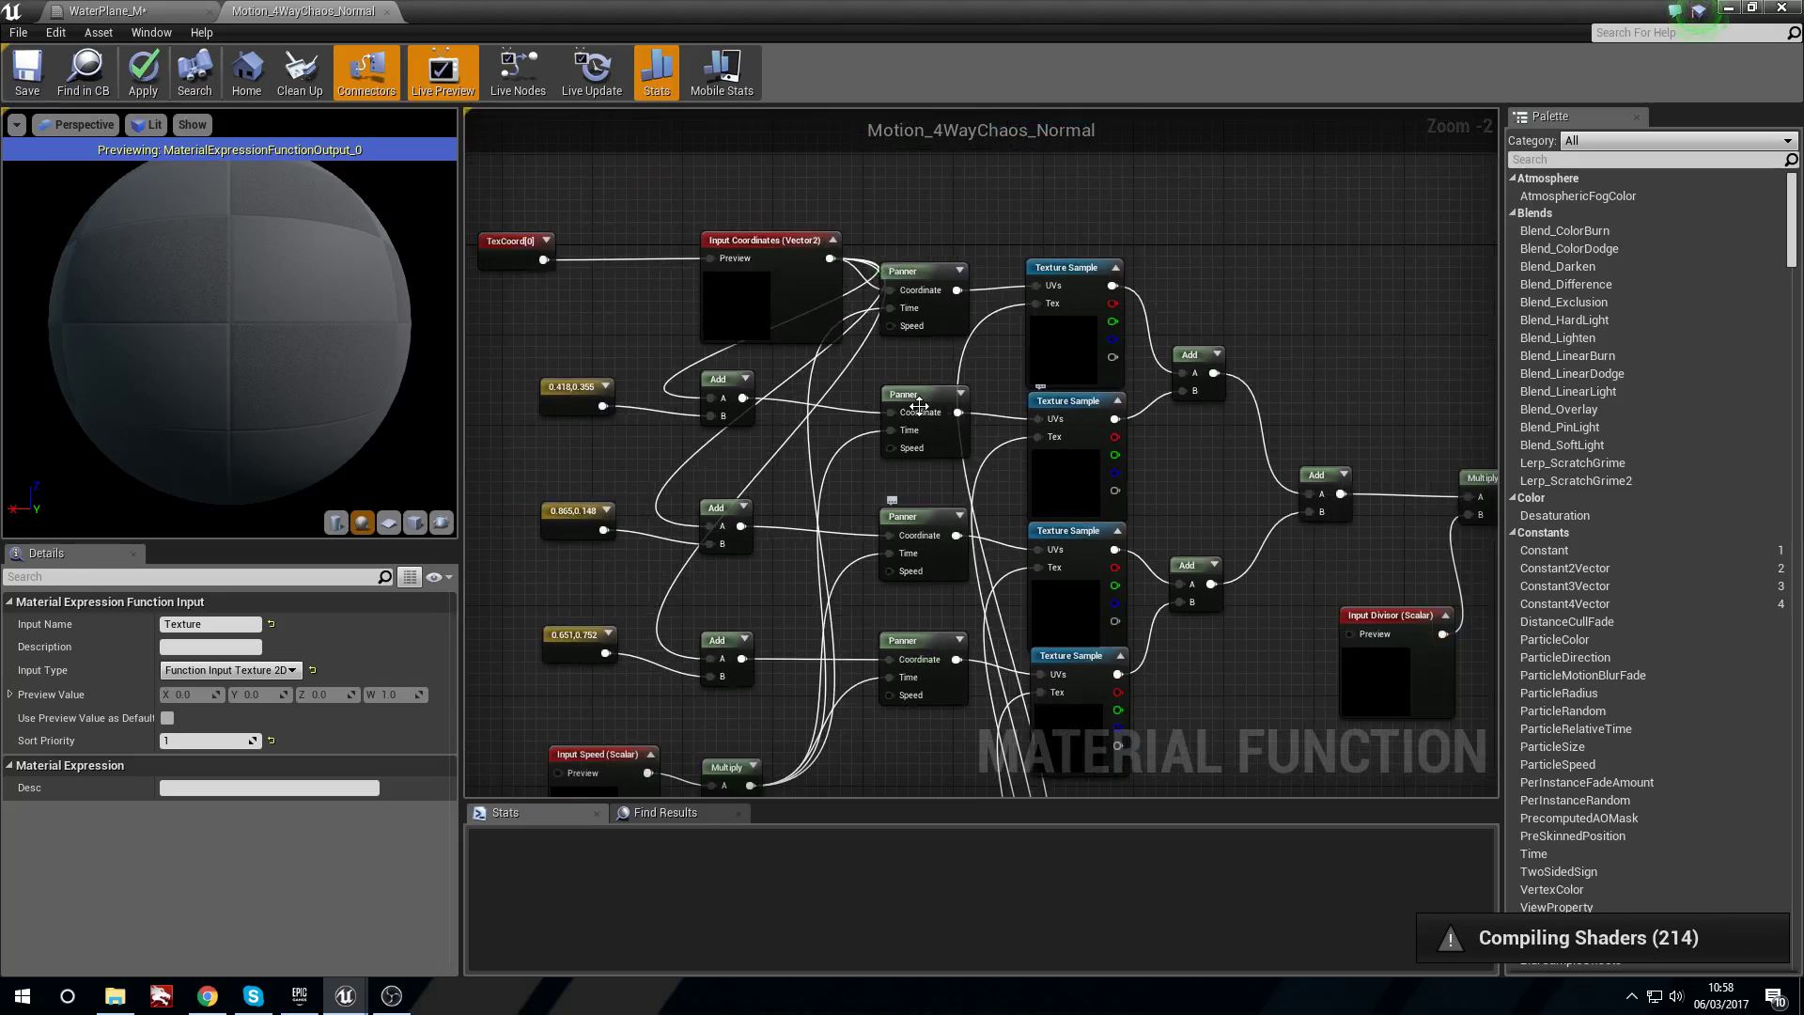
# Inspect the Input Speed, Time and Input Coordinates nodes and follow the graph through to Output Result.
pyautogui.moveTo(894, 607); pyautogui.dragTo(996, 349, button='right')
pyautogui.scroll(1, 883, 449)
pyautogui.click(651, 526)
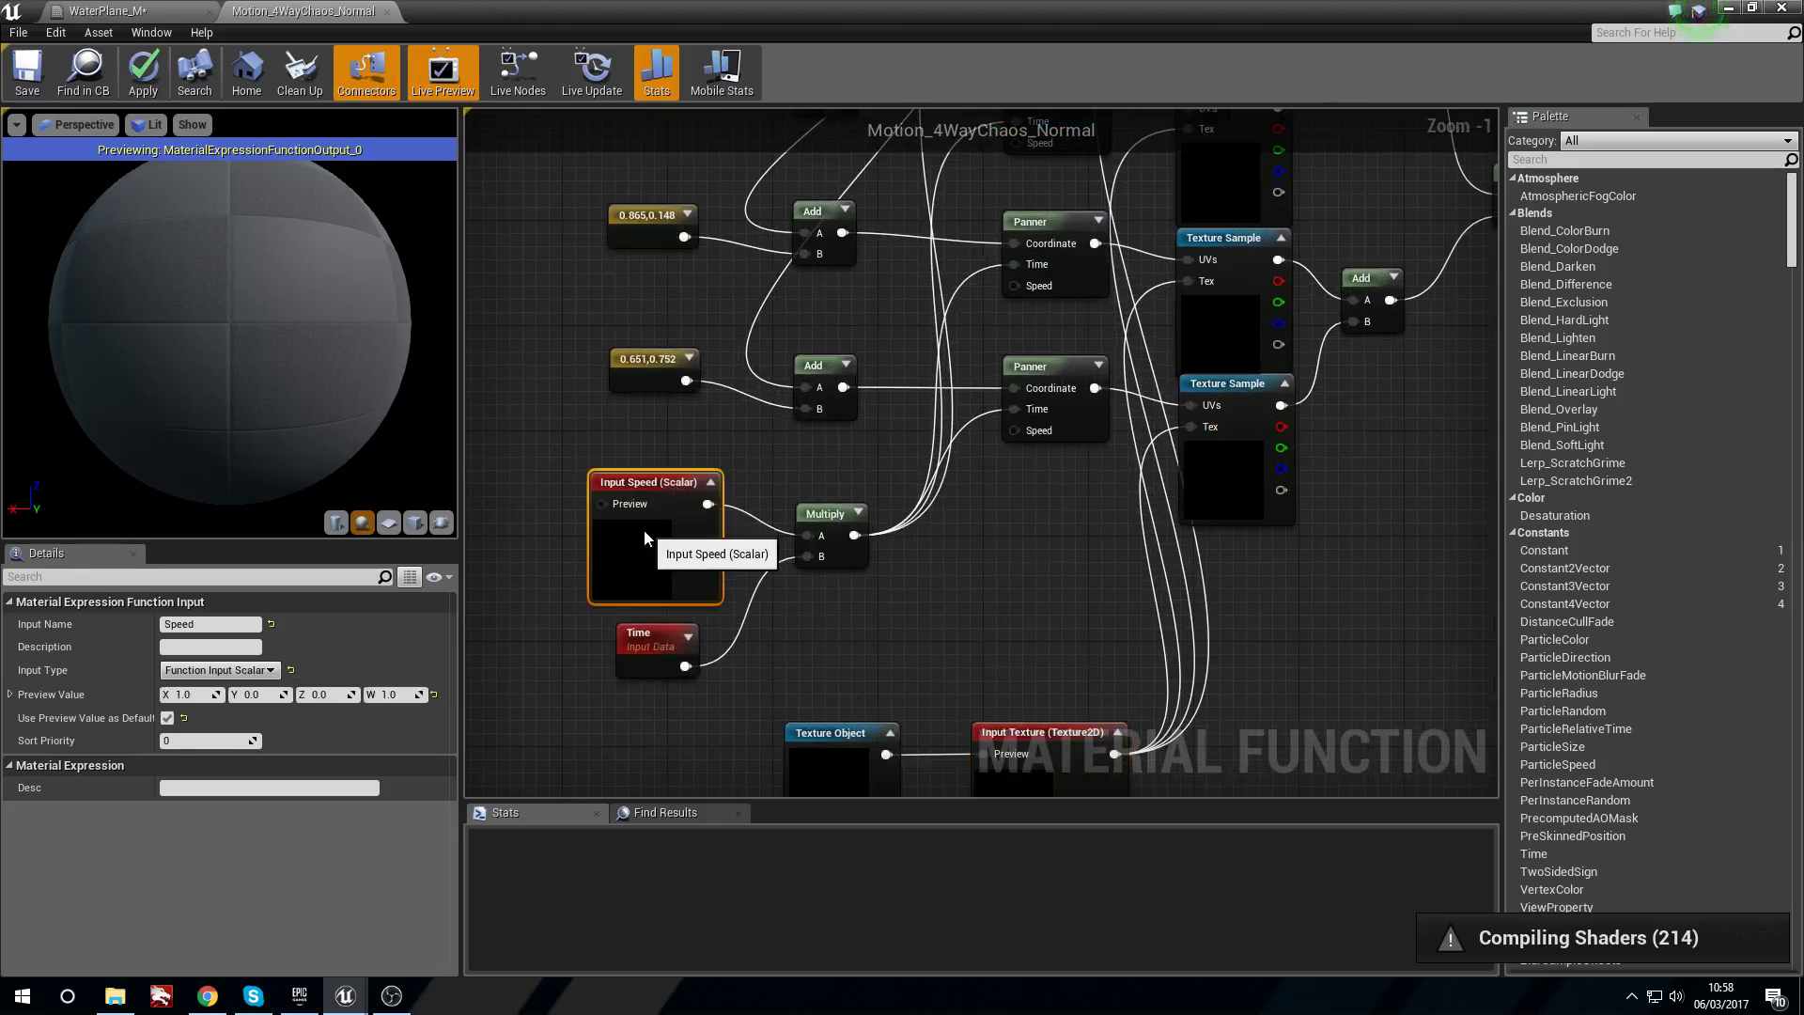
pyautogui.moveTo(651, 647); pyautogui.dragTo(664, 640)
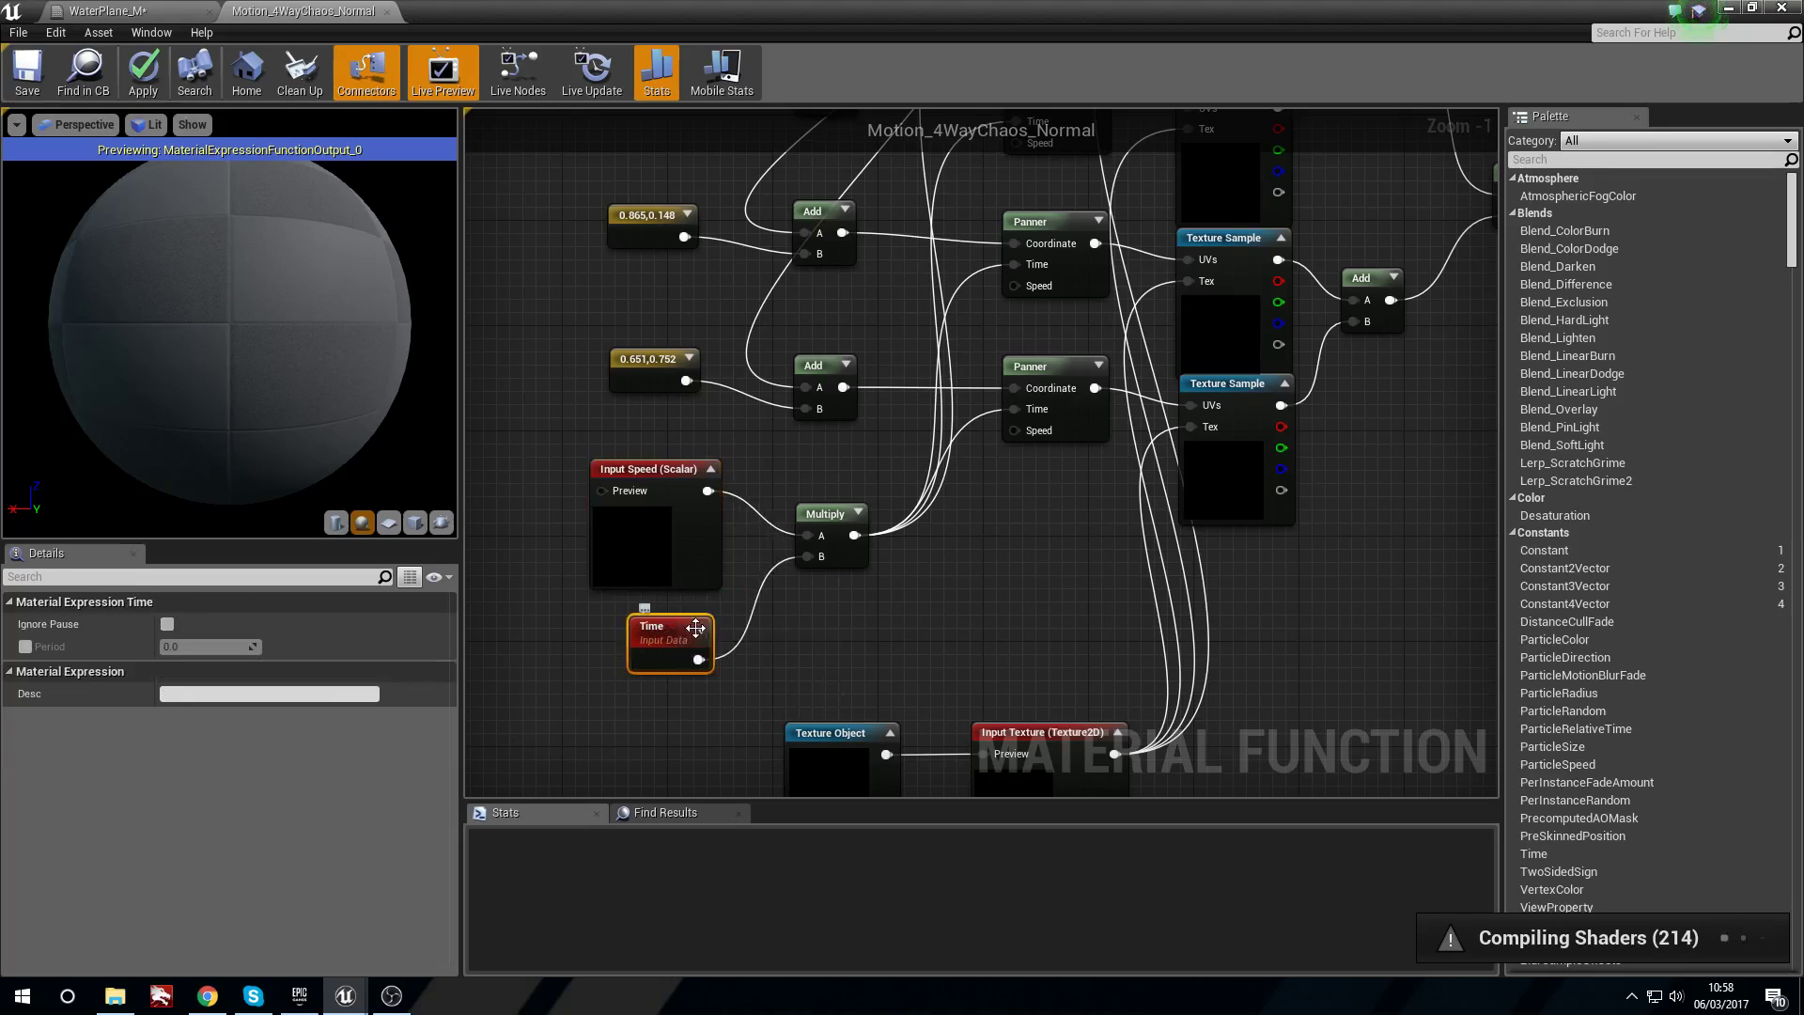
pyautogui.moveTo(852, 168); pyautogui.dragTo(837, 314, button='right')
pyautogui.moveTo(873, 218); pyautogui.dragTo(810, 381, button='right')
pyautogui.moveTo(795, 297)
pyautogui.mouseDown()
pyautogui.moveTo(773, 281)
pyautogui.moveTo(759, 299)
pyautogui.mouseUp()
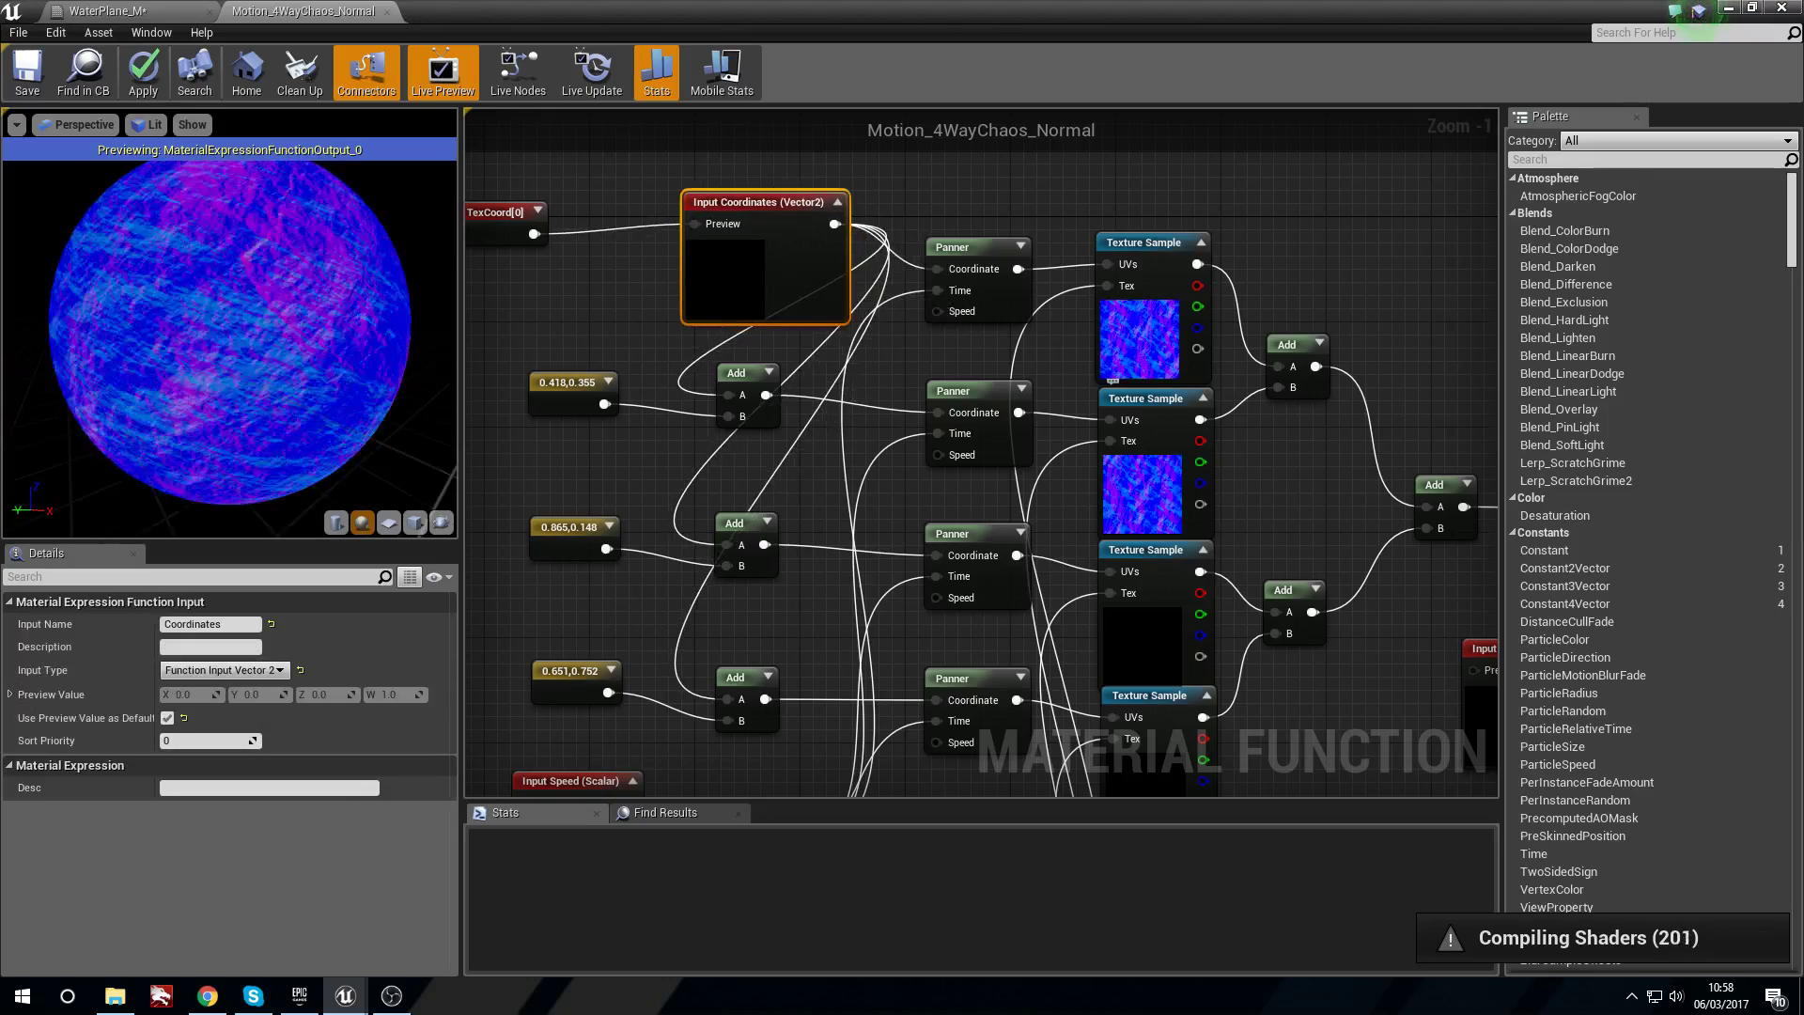
pyautogui.moveTo(1043, 557); pyautogui.dragTo(673, 416, button='right')
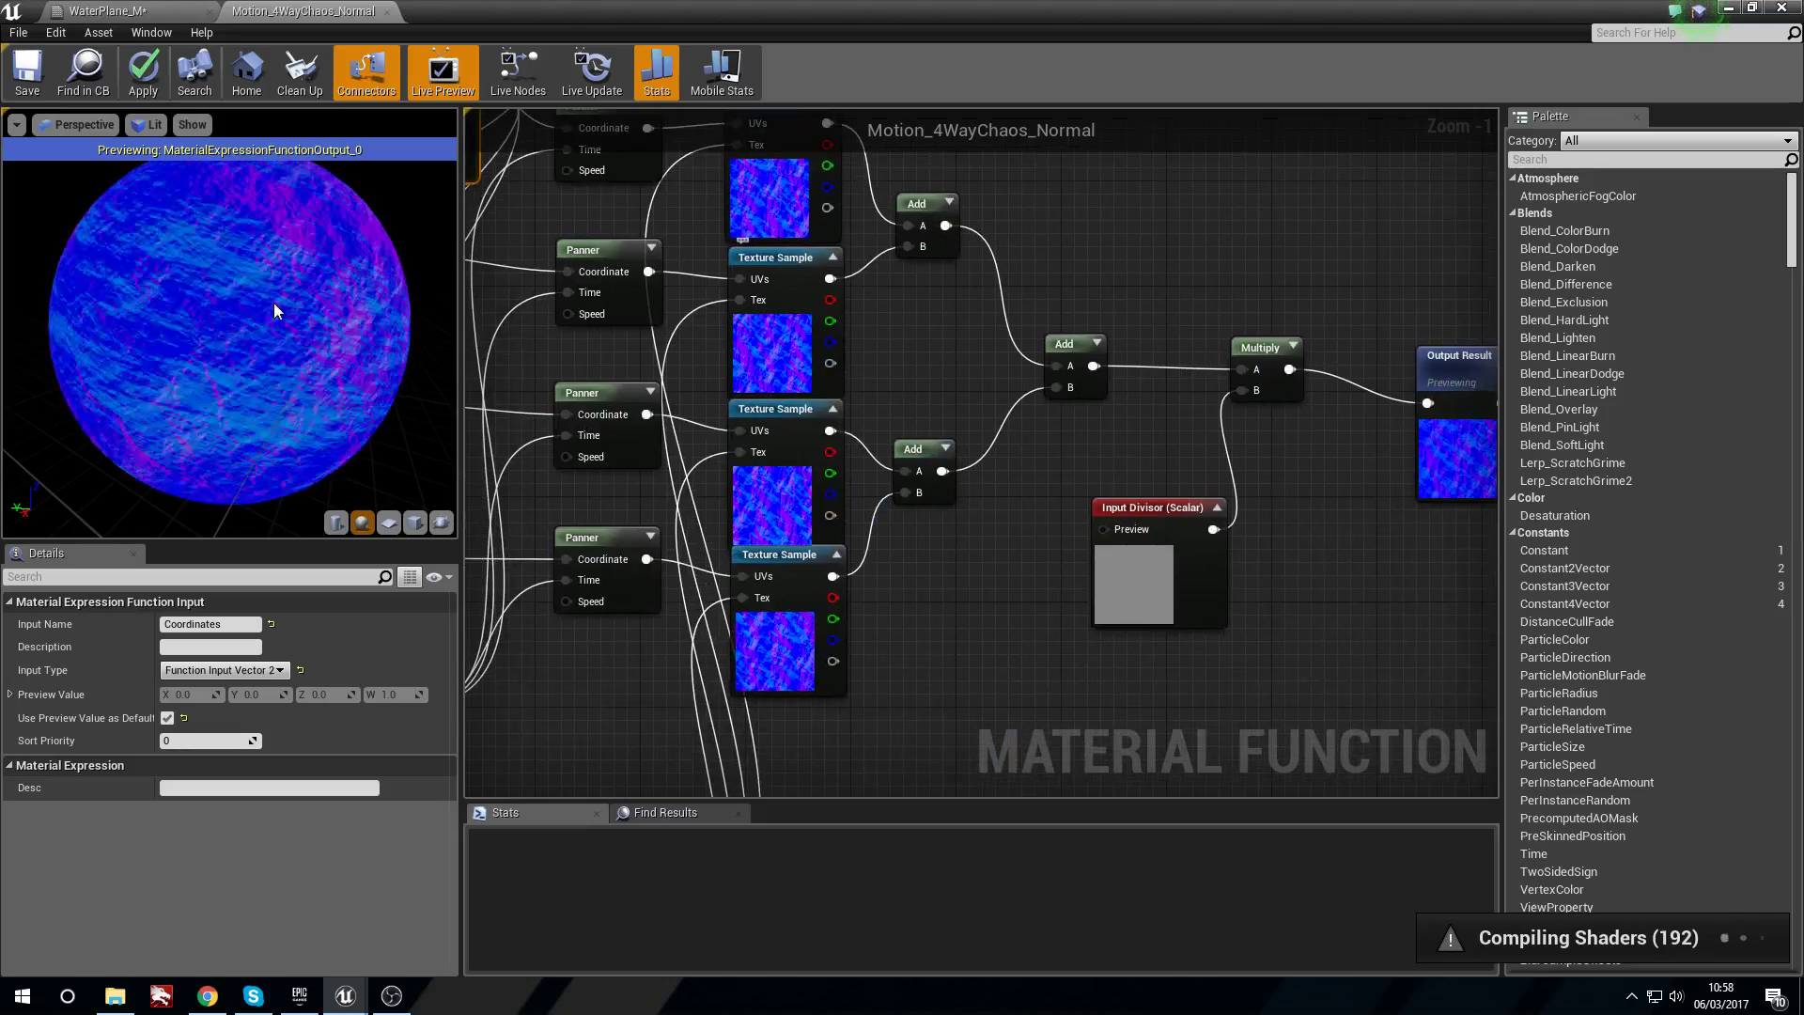
pyautogui.moveTo(961, 389); pyautogui.dragTo(622, 446, button='right')
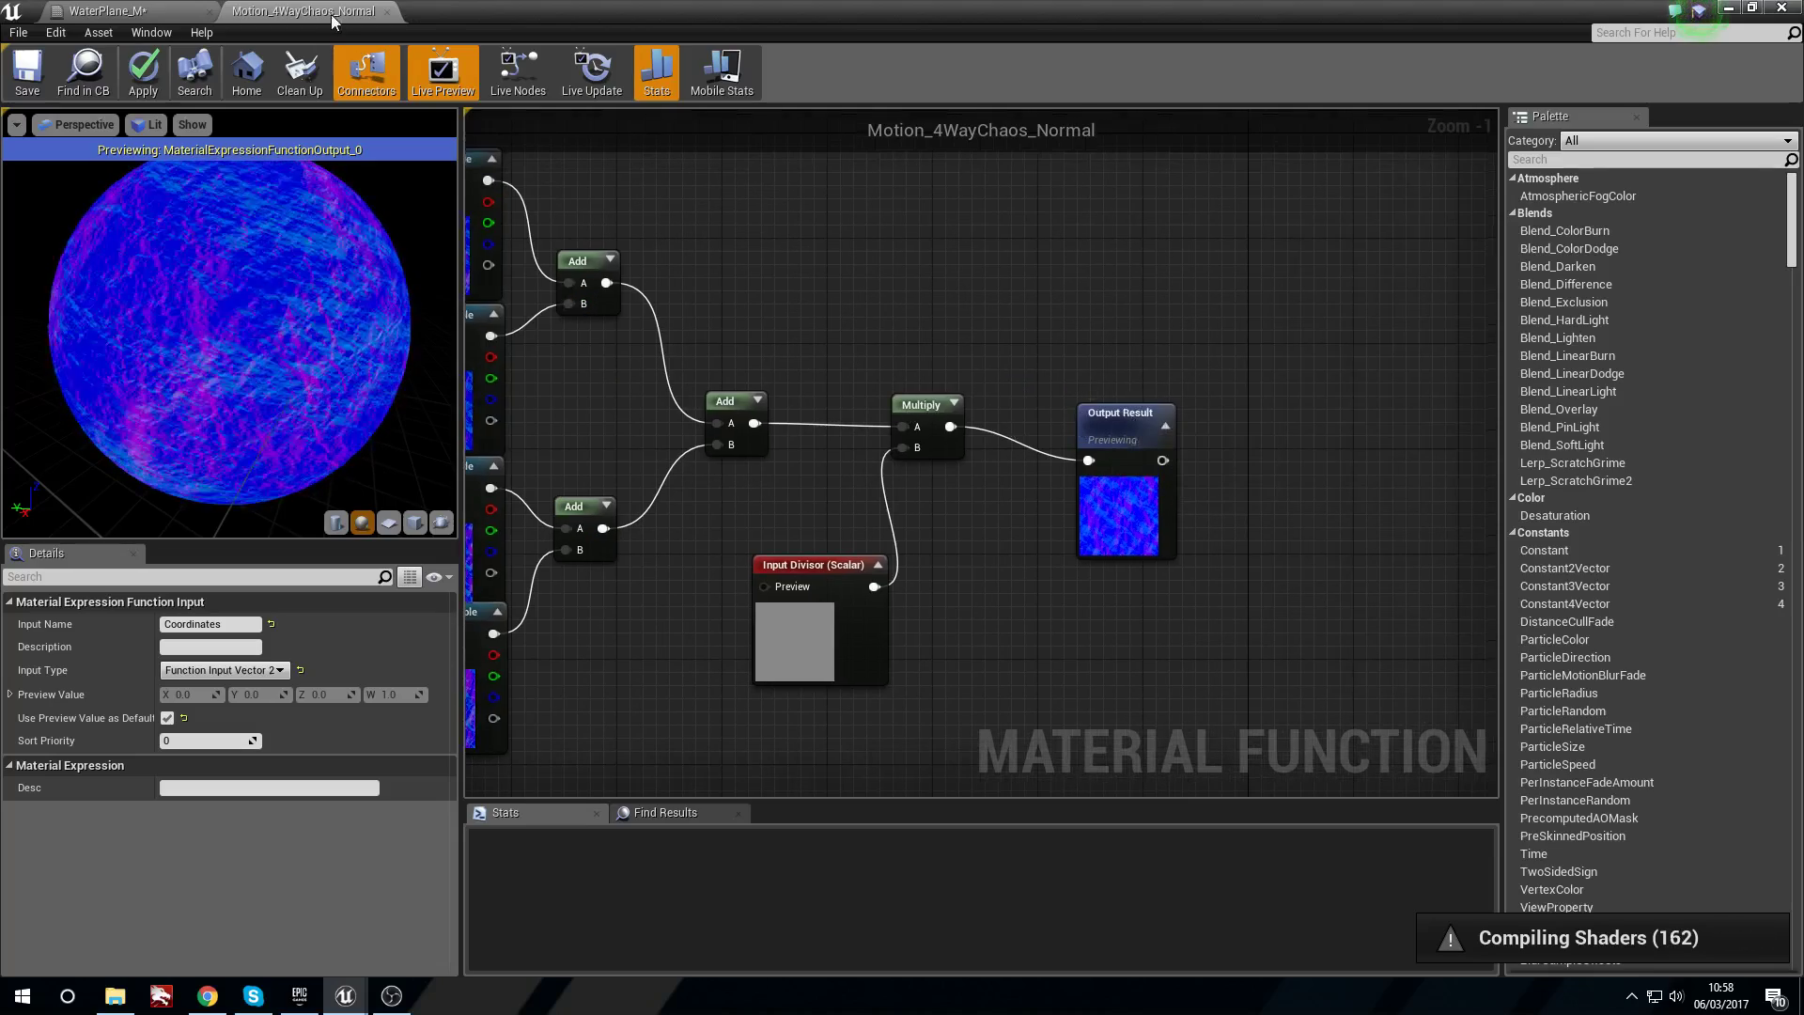
# Compare the inputs of the Motion_4WayChaos_Normal node in WaterPlane_M with the function's complete graph.
pyautogui.click(143, 9)
pyautogui.moveTo(930, 659); pyautogui.dragTo(855, 659)
pyautogui.moveTo(887, 599); pyautogui.dragTo(917, 584)
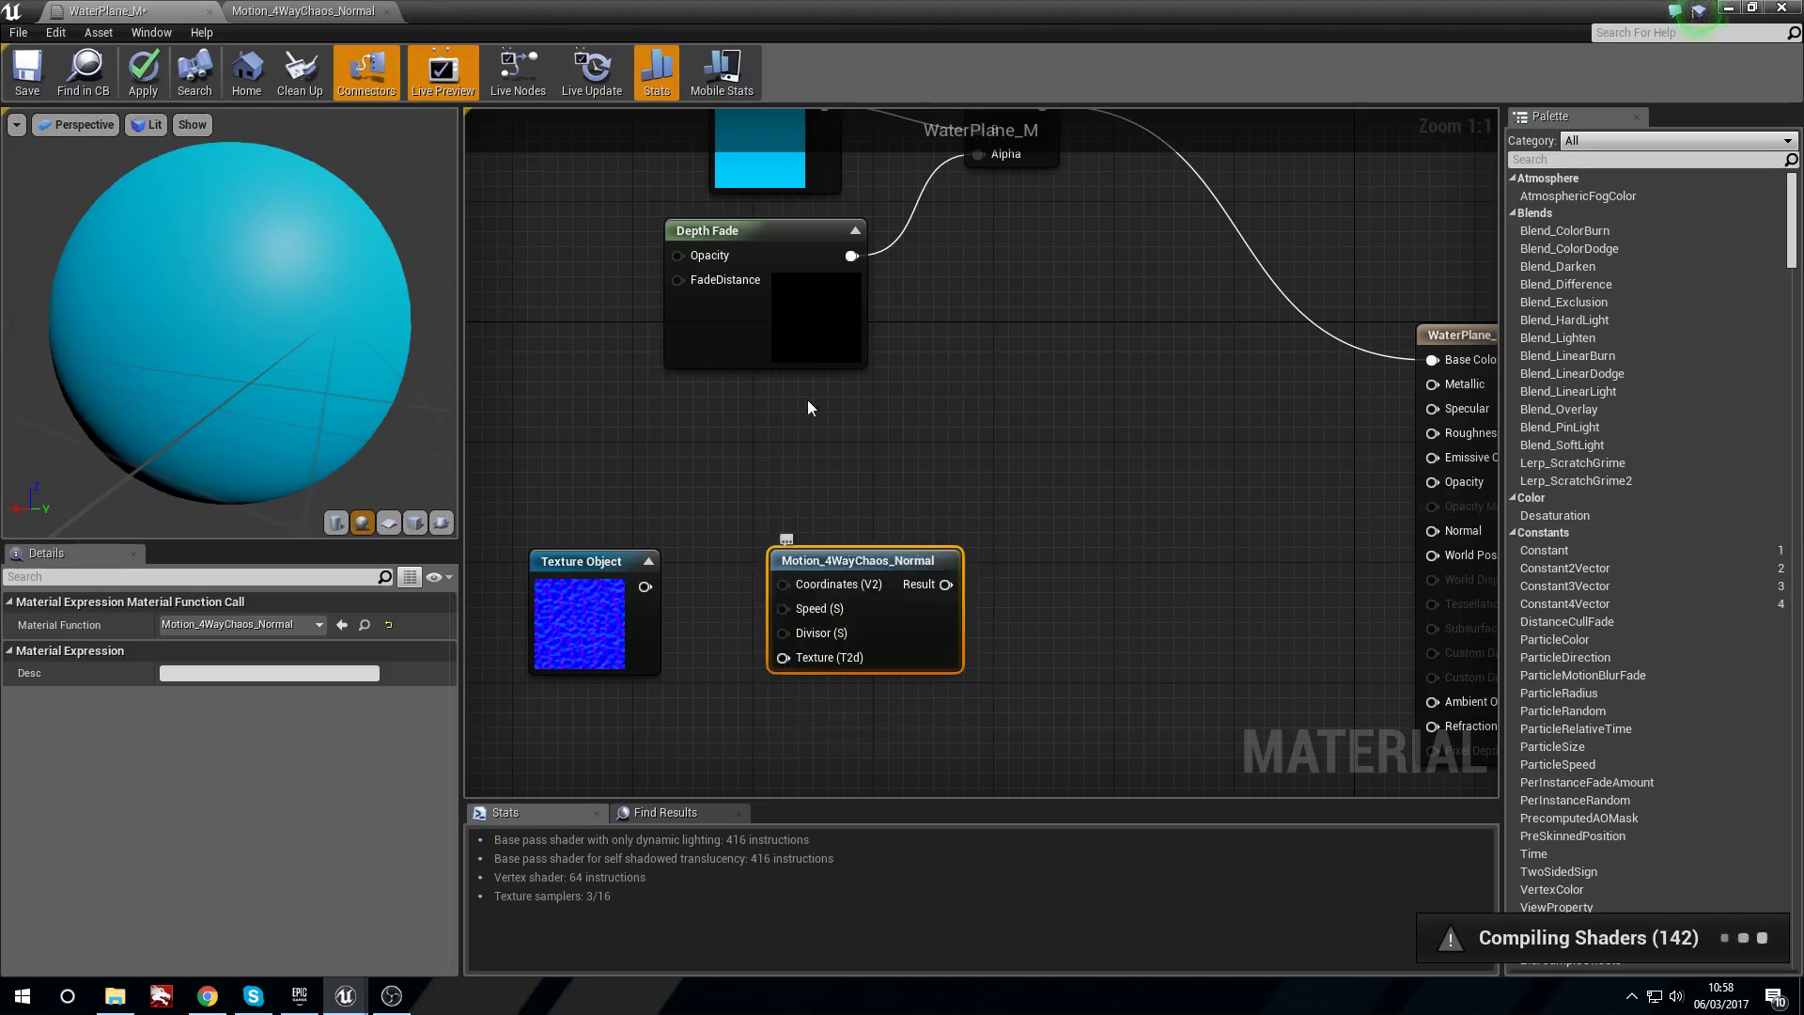
pyautogui.click(348, 10)
pyautogui.scroll(-5, 948, 385)
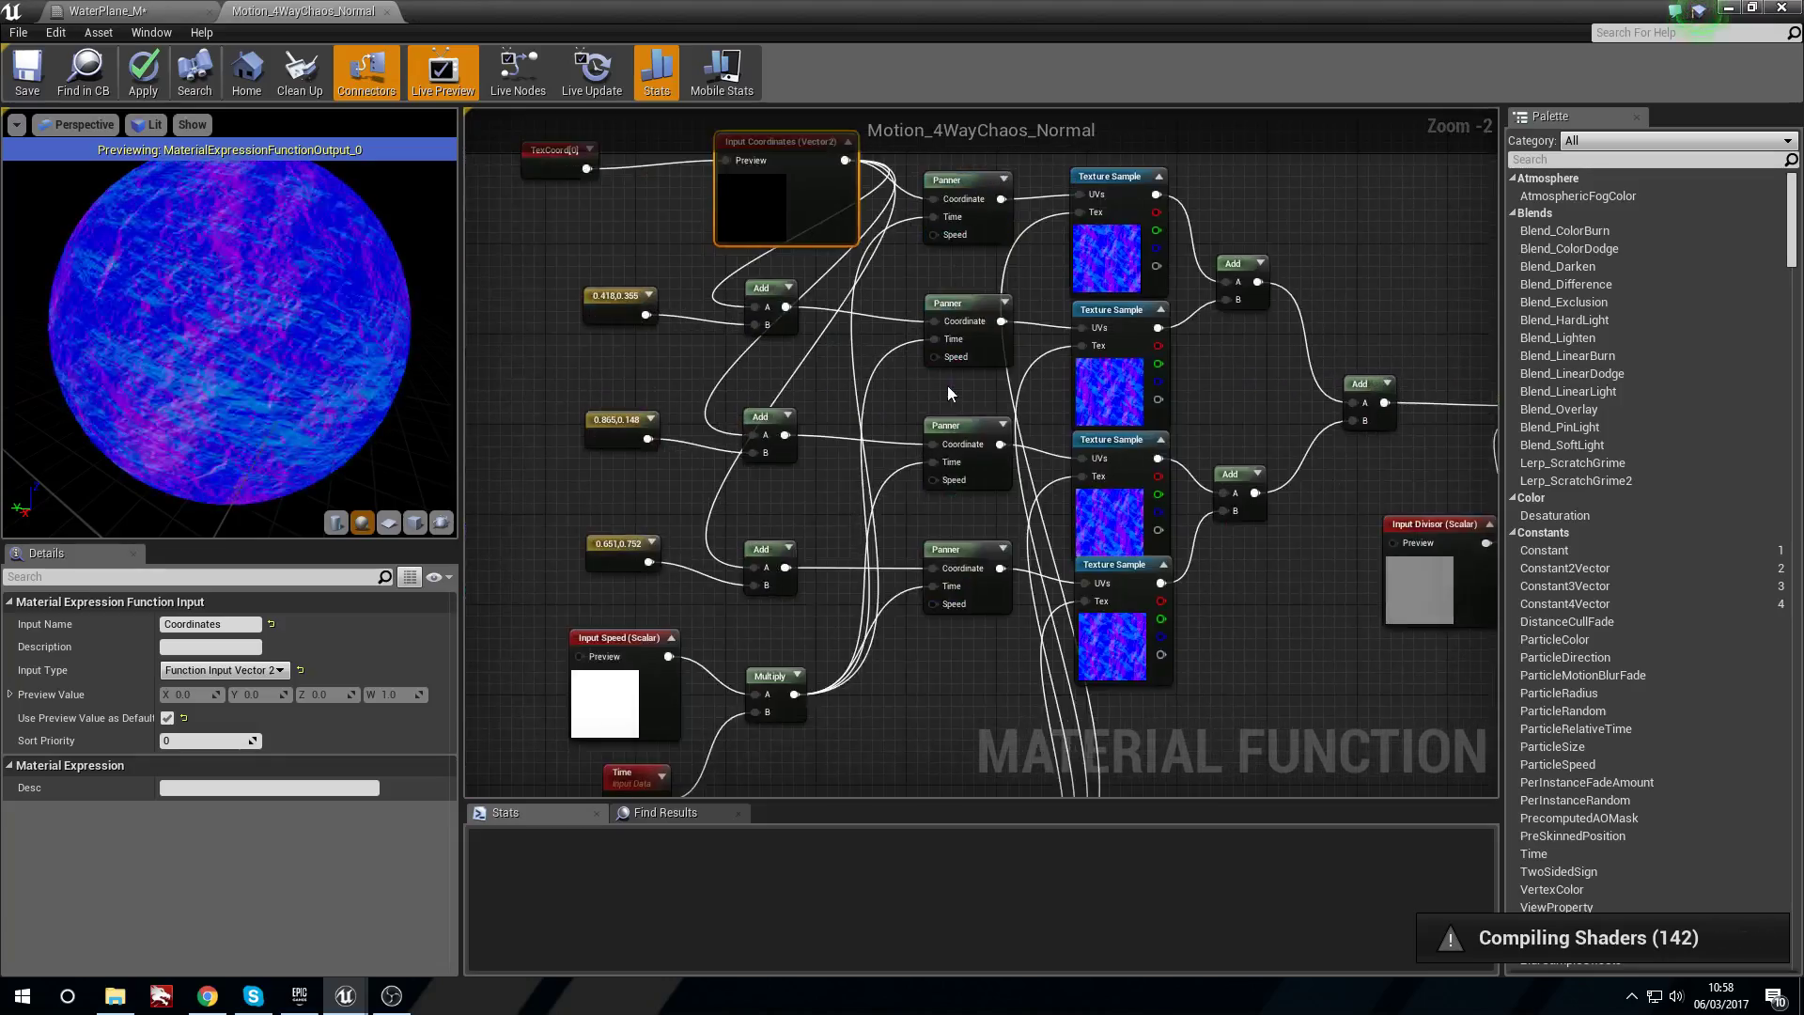
pyautogui.moveTo(917, 452); pyautogui.dragTo(873, 501, button='right')
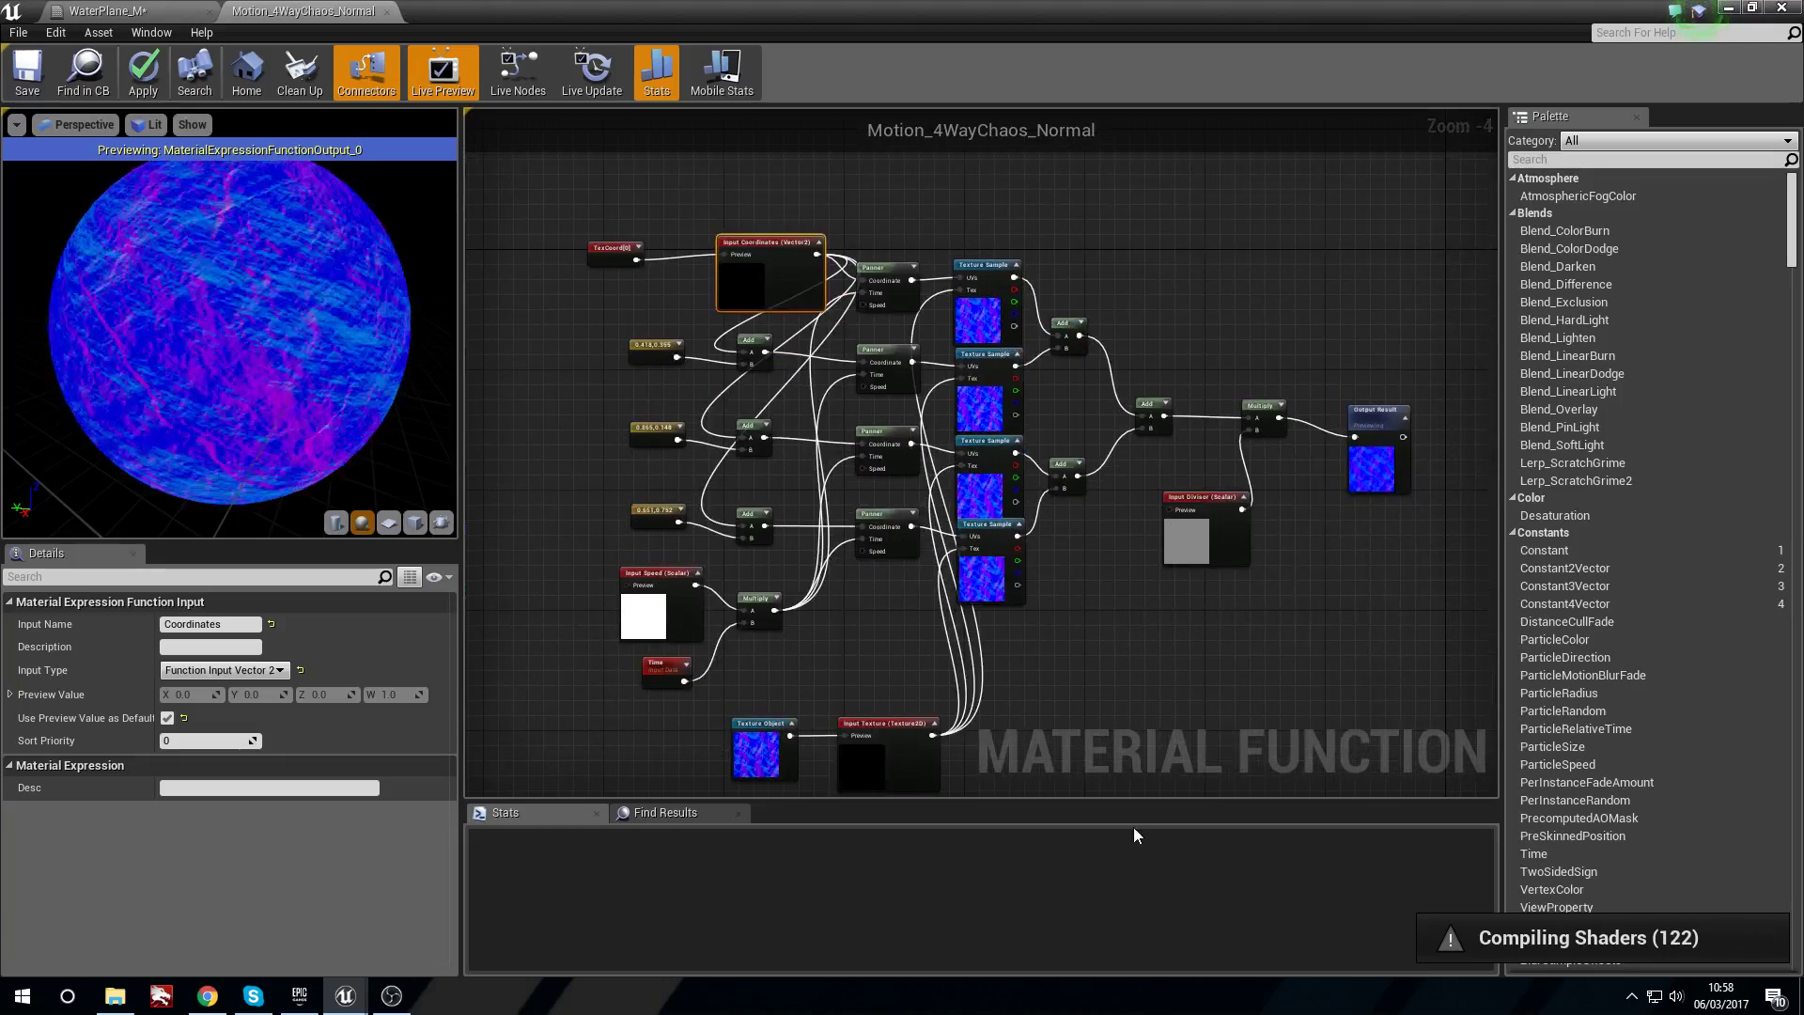
pyautogui.scroll(3, 1052, 439)
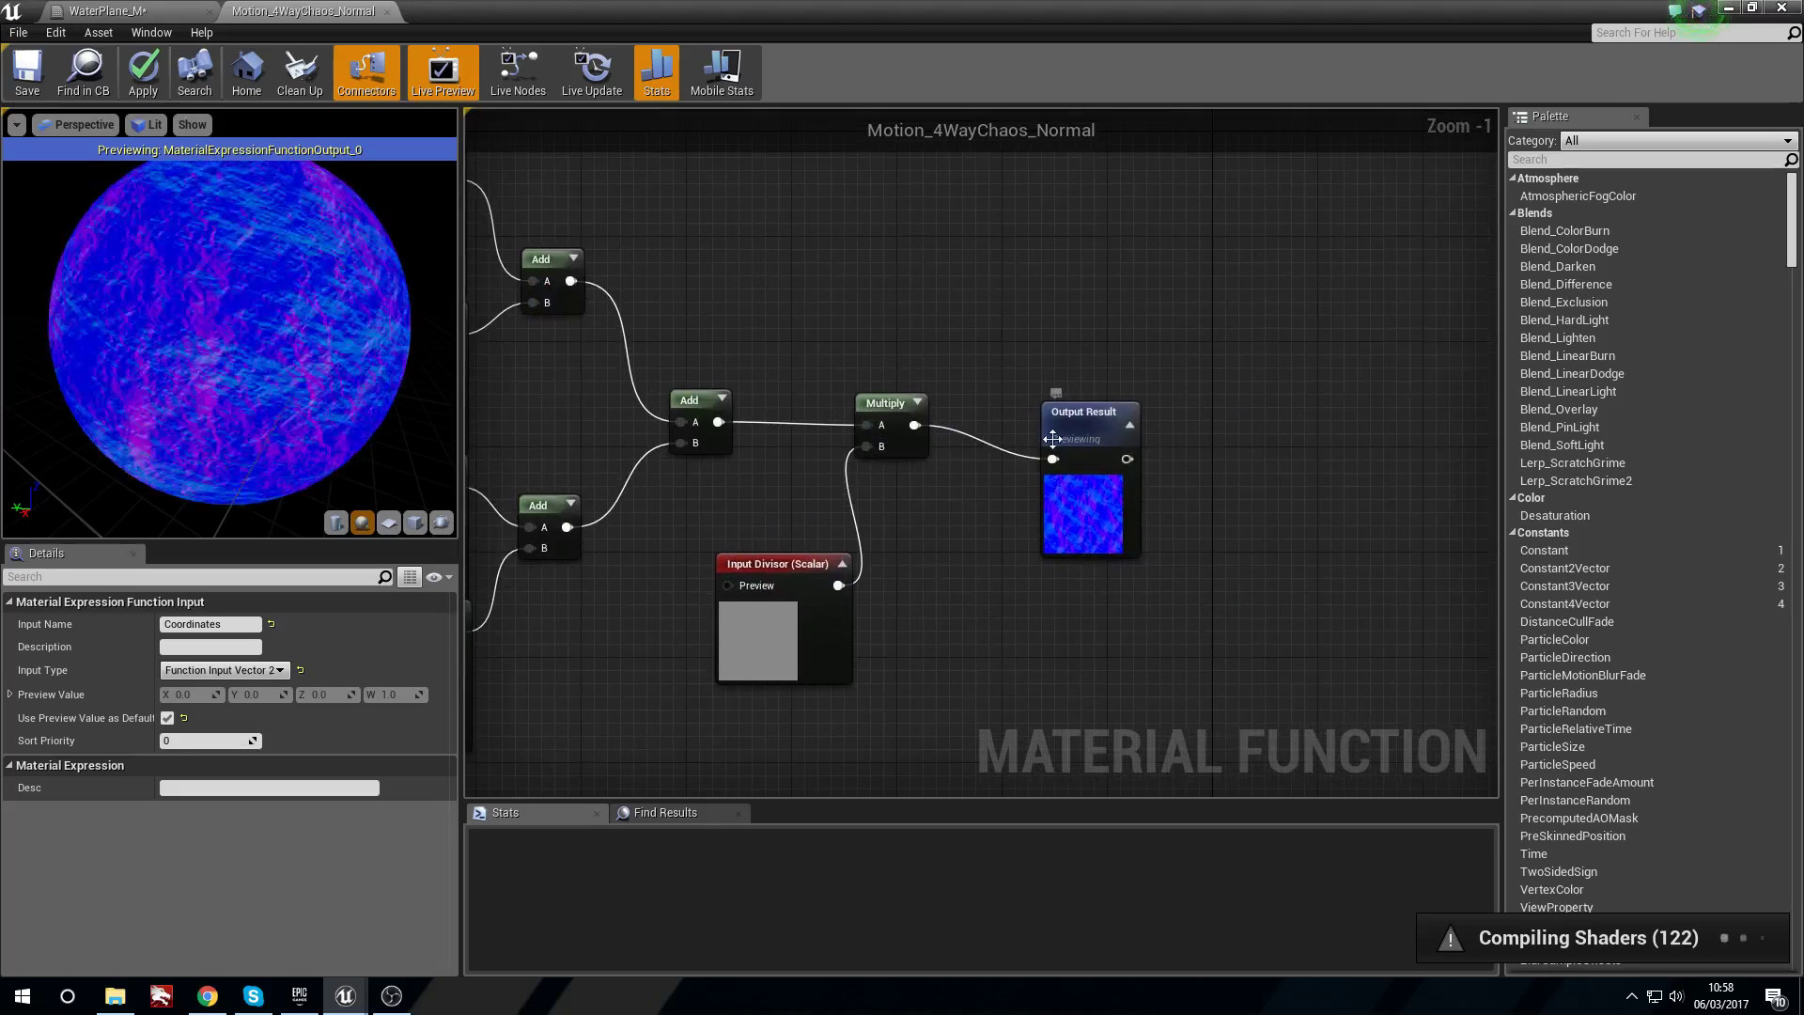
# In WaterPlane_M, space out the two lower nodes and connect the Texture Object output to Motion_4WayChaos_Normal's Texture (T2d) input.
pyautogui.click(162, 13)
pyautogui.moveTo(835, 566); pyautogui.dragTo(902, 566)
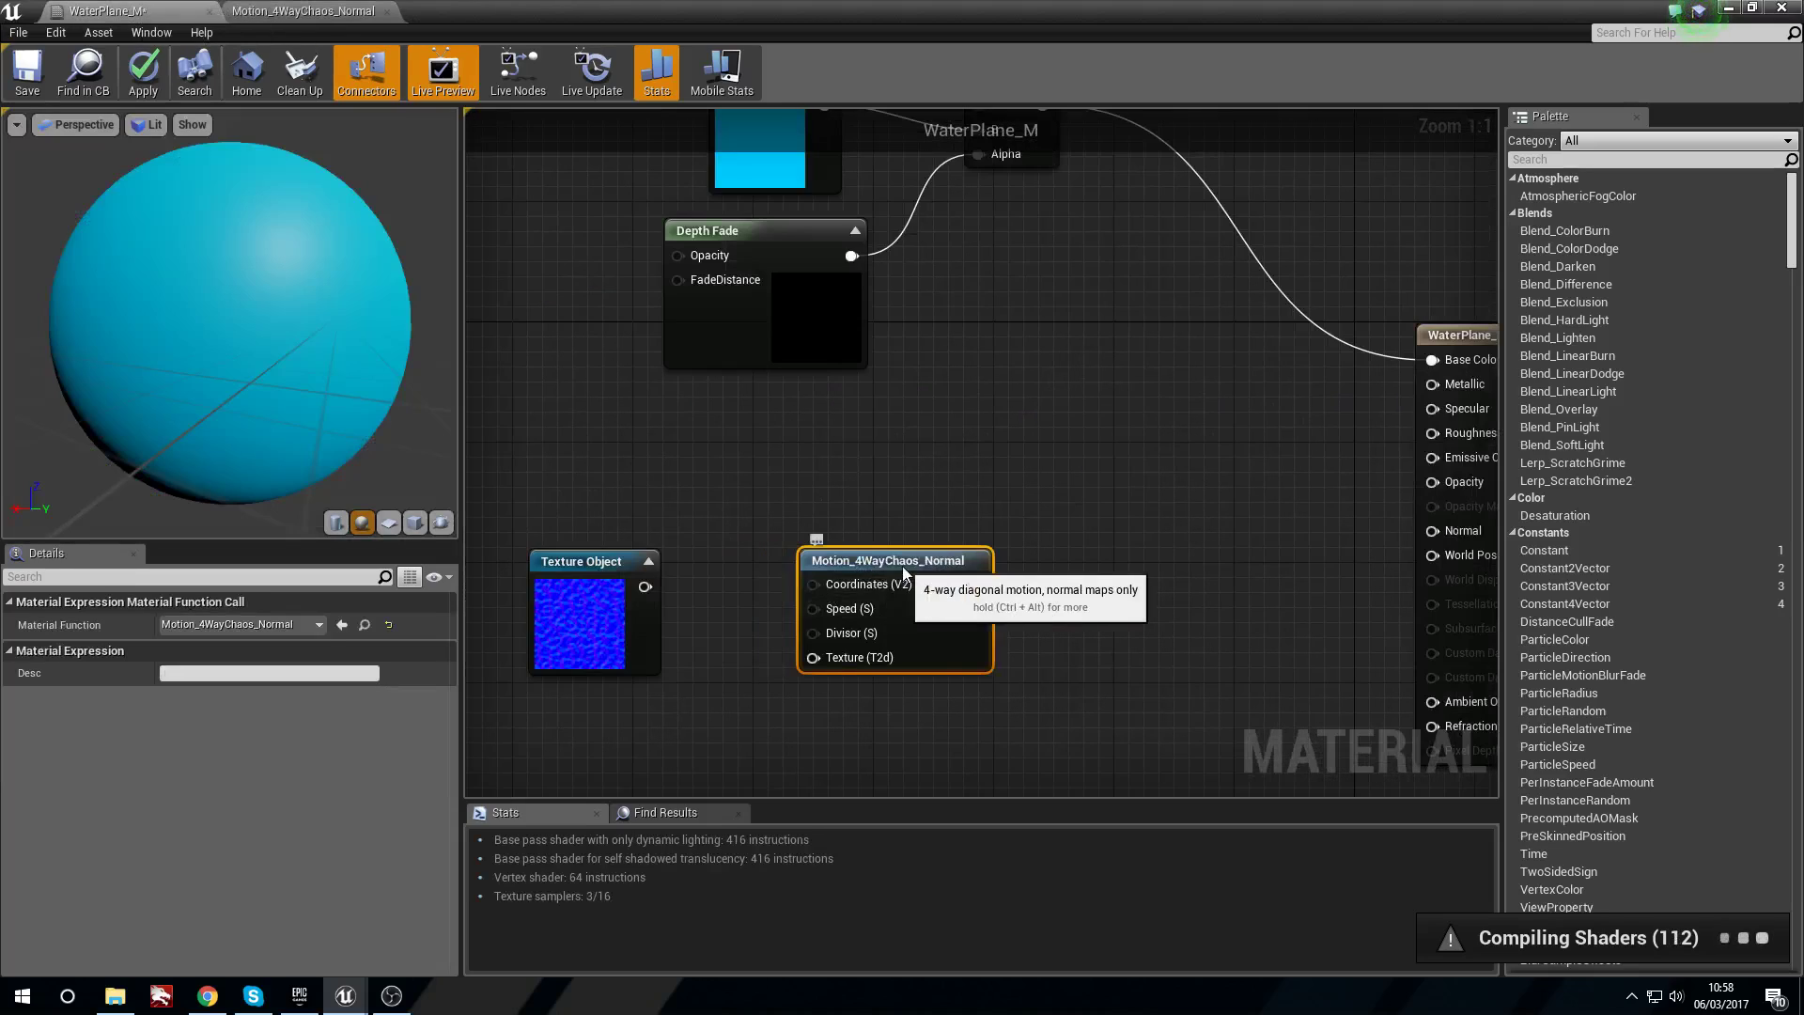
pyautogui.moveTo(693, 634); pyautogui.dragTo(867, 663, button='right')
pyautogui.moveTo(744, 654); pyautogui.dragTo(653, 650)
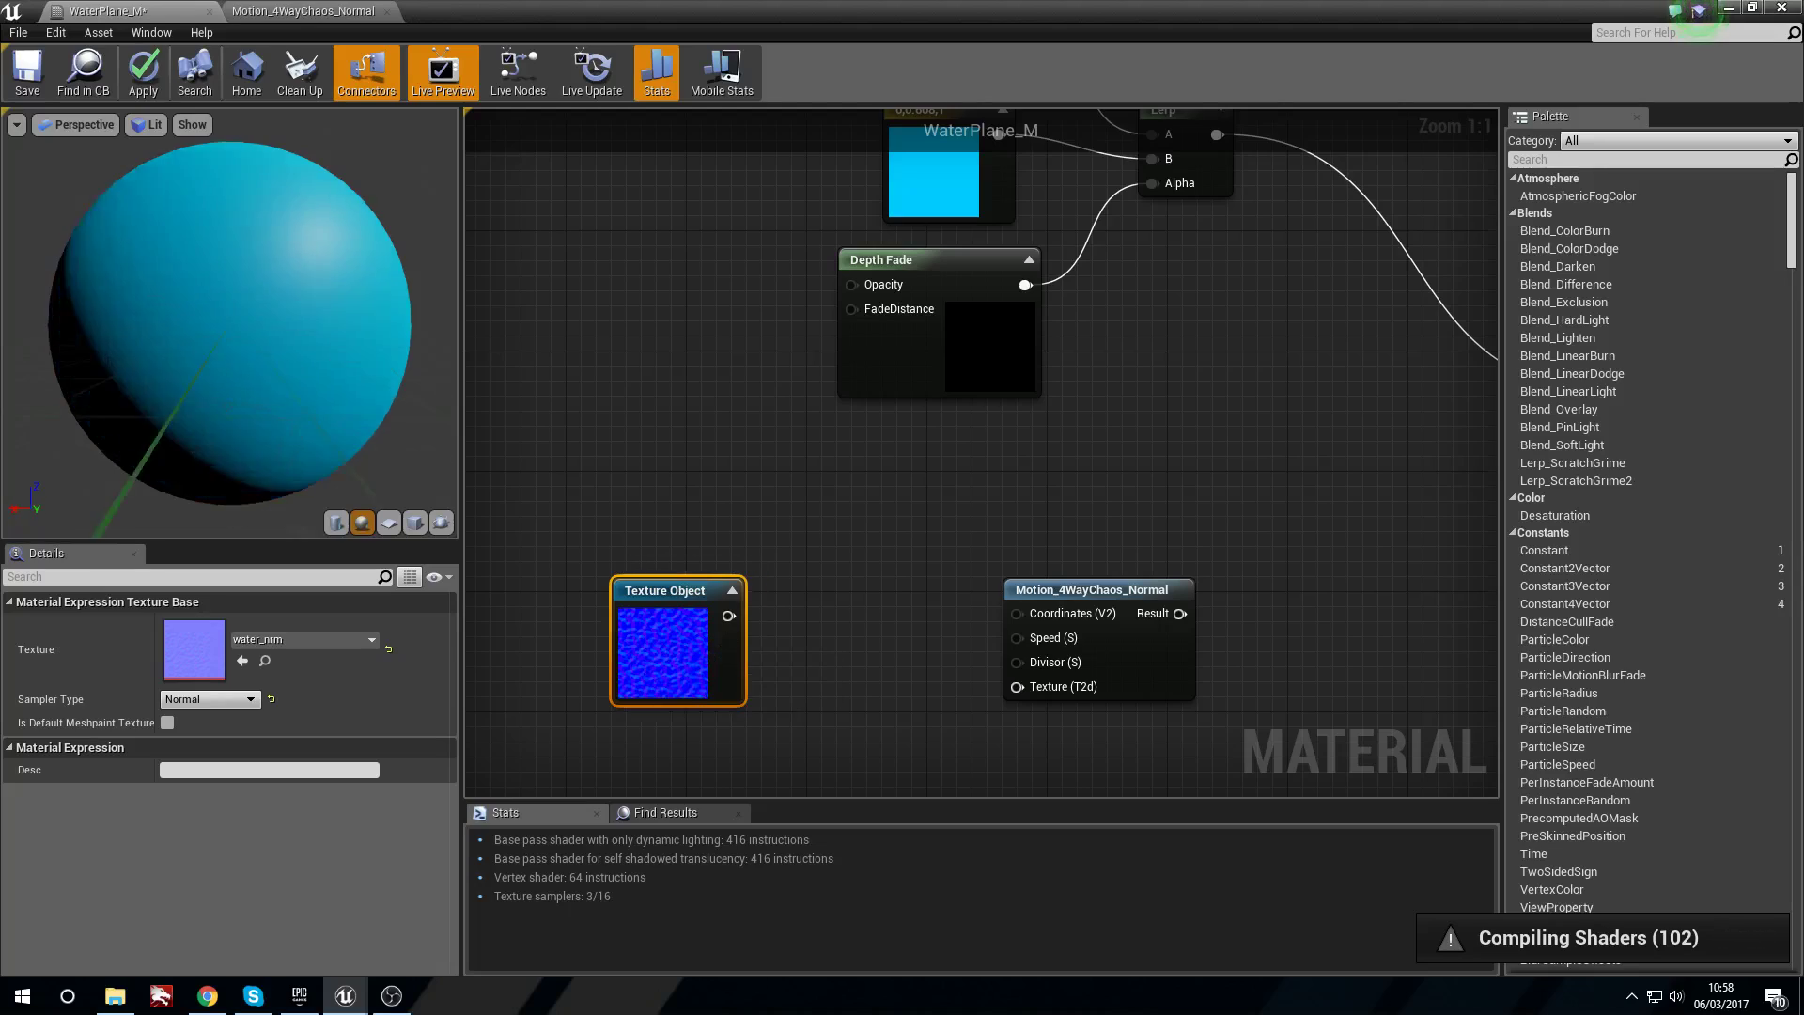
pyautogui.moveTo(1080, 592); pyautogui.dragTo(1034, 577)
pyautogui.moveTo(728, 616); pyautogui.dragTo(770, 540)
pyautogui.moveTo(1021, 673); pyautogui.dragTo(1021, 673)
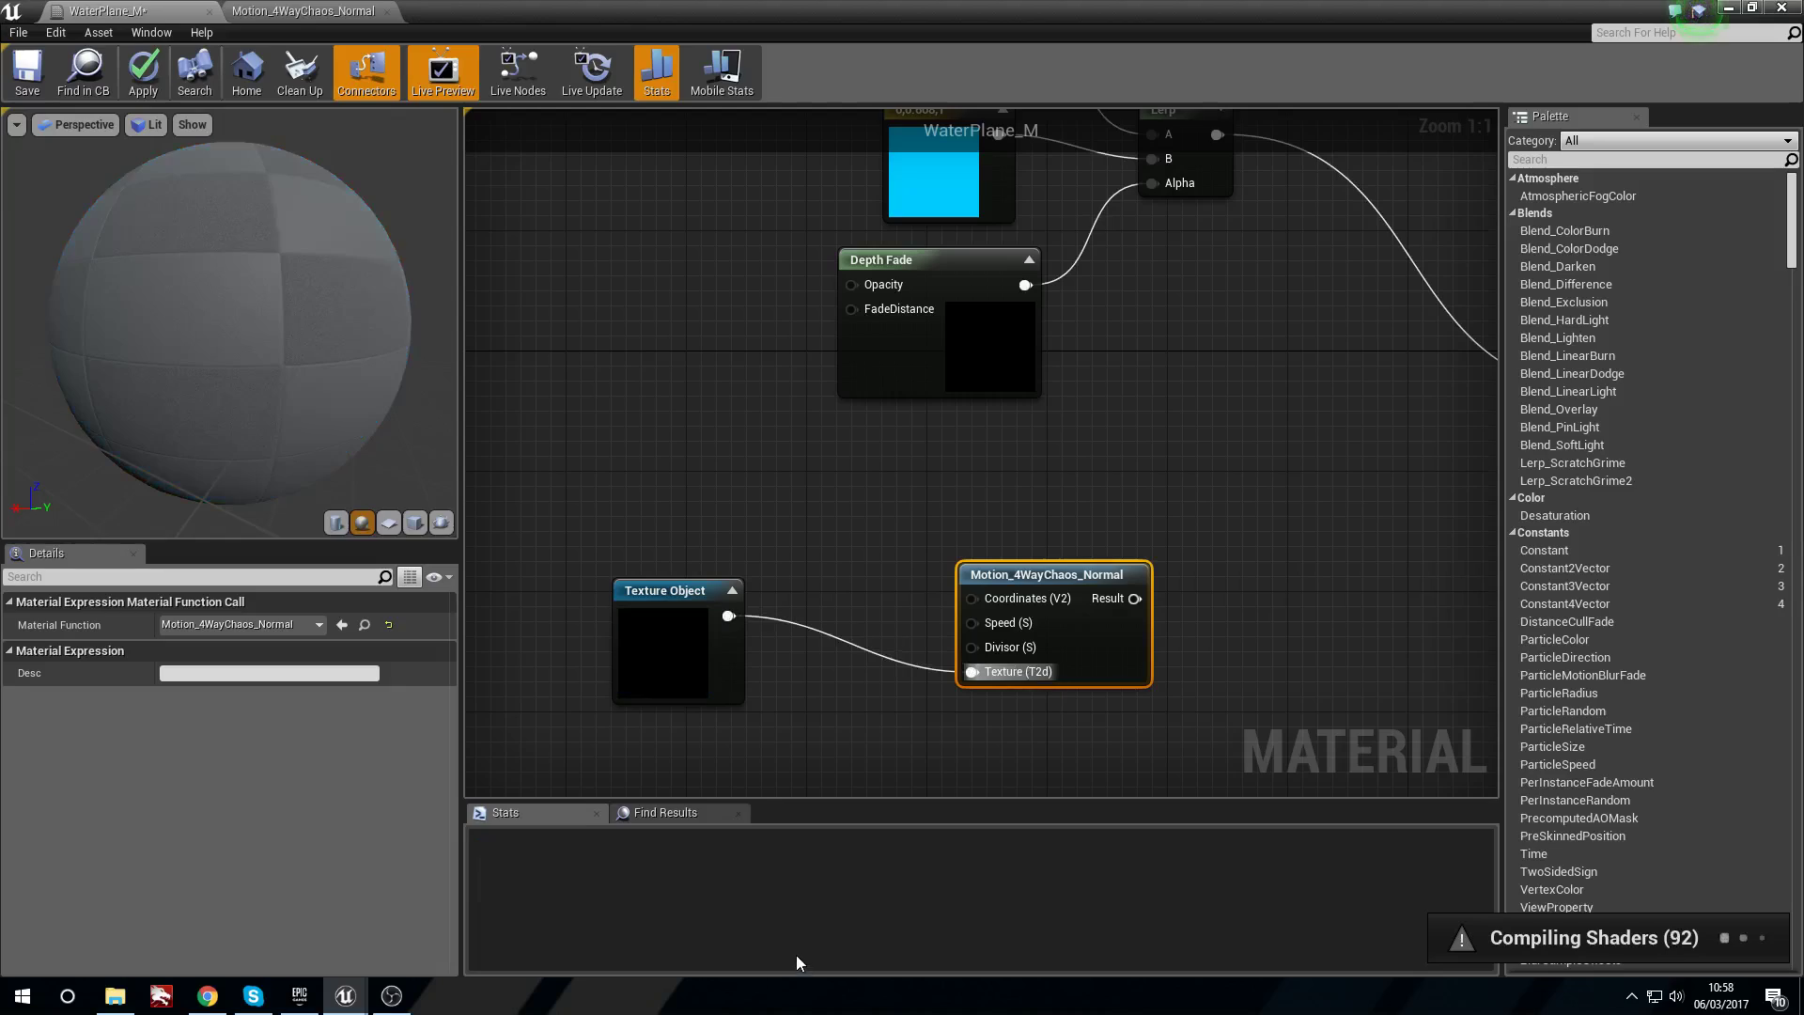
pyautogui.moveTo(636, 643); pyautogui.dragTo(658, 684)
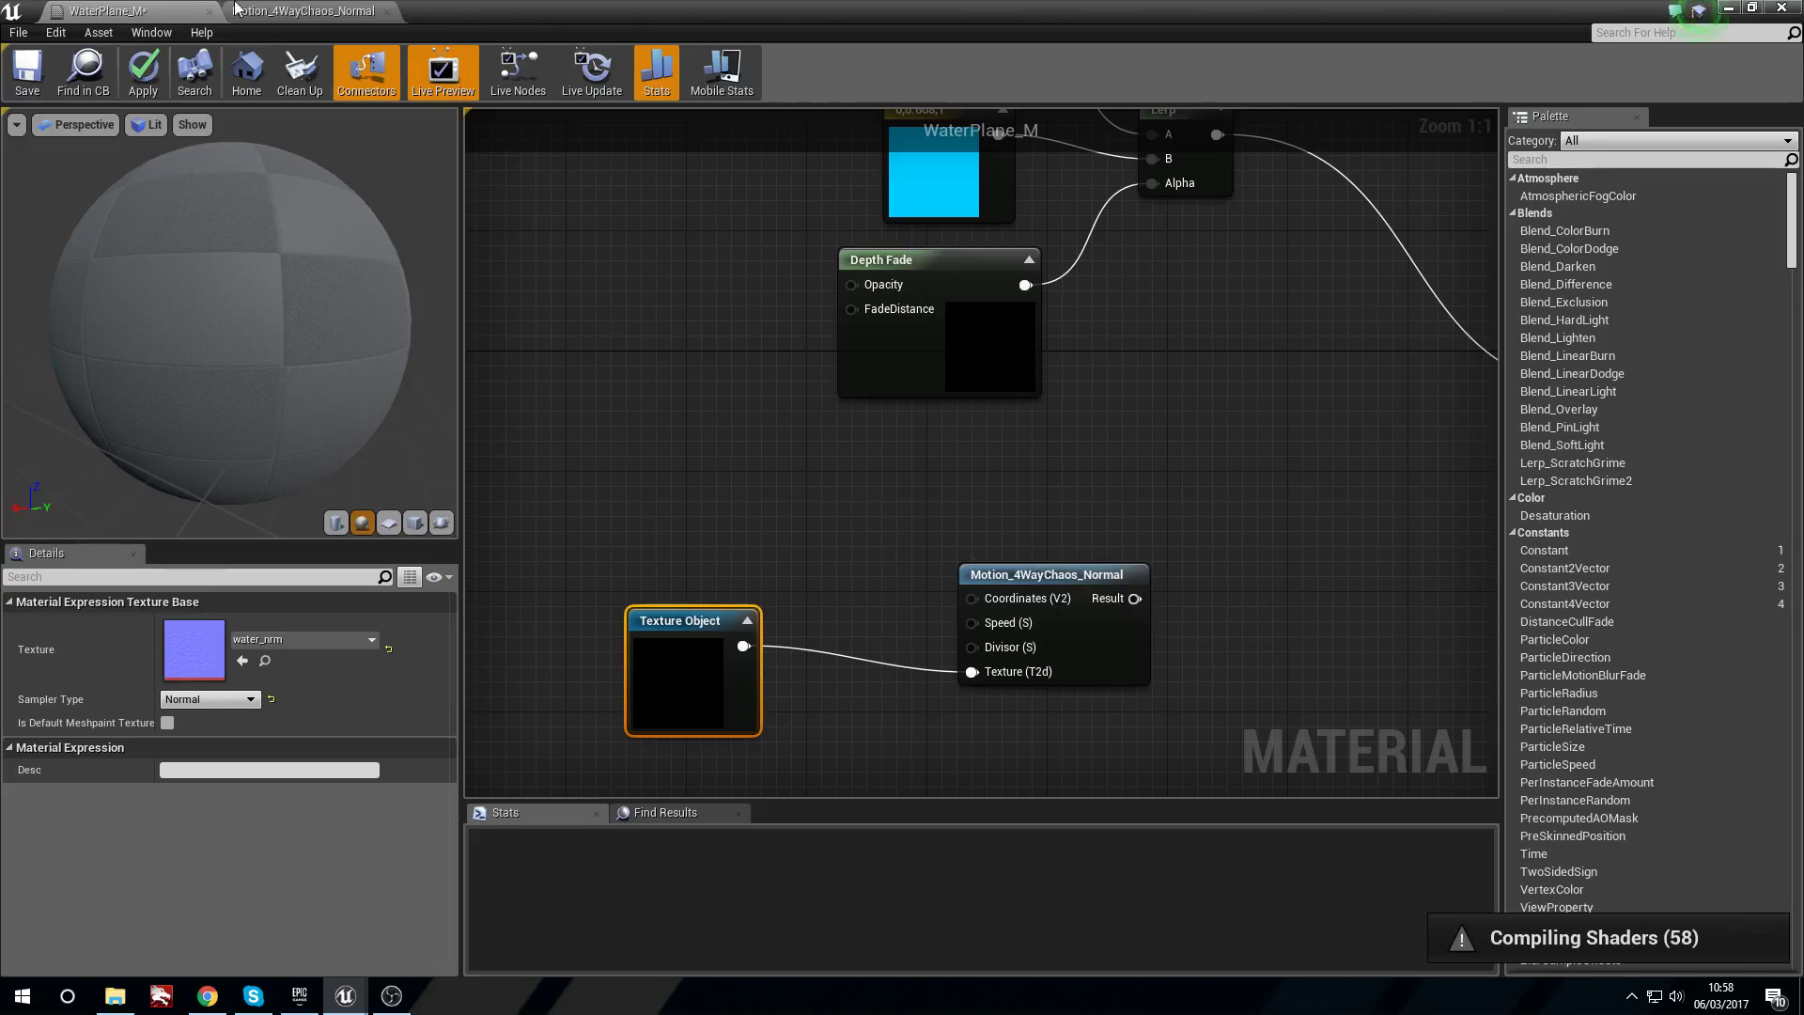
# Return to the Motion_4WayChaos_Normal graph and inspect the Input Texture node and the four Texture Sample nodes it feeds.
pyautogui.click(287, 10)
pyautogui.moveTo(636, 640); pyautogui.dragTo(1408, 174, button='right')
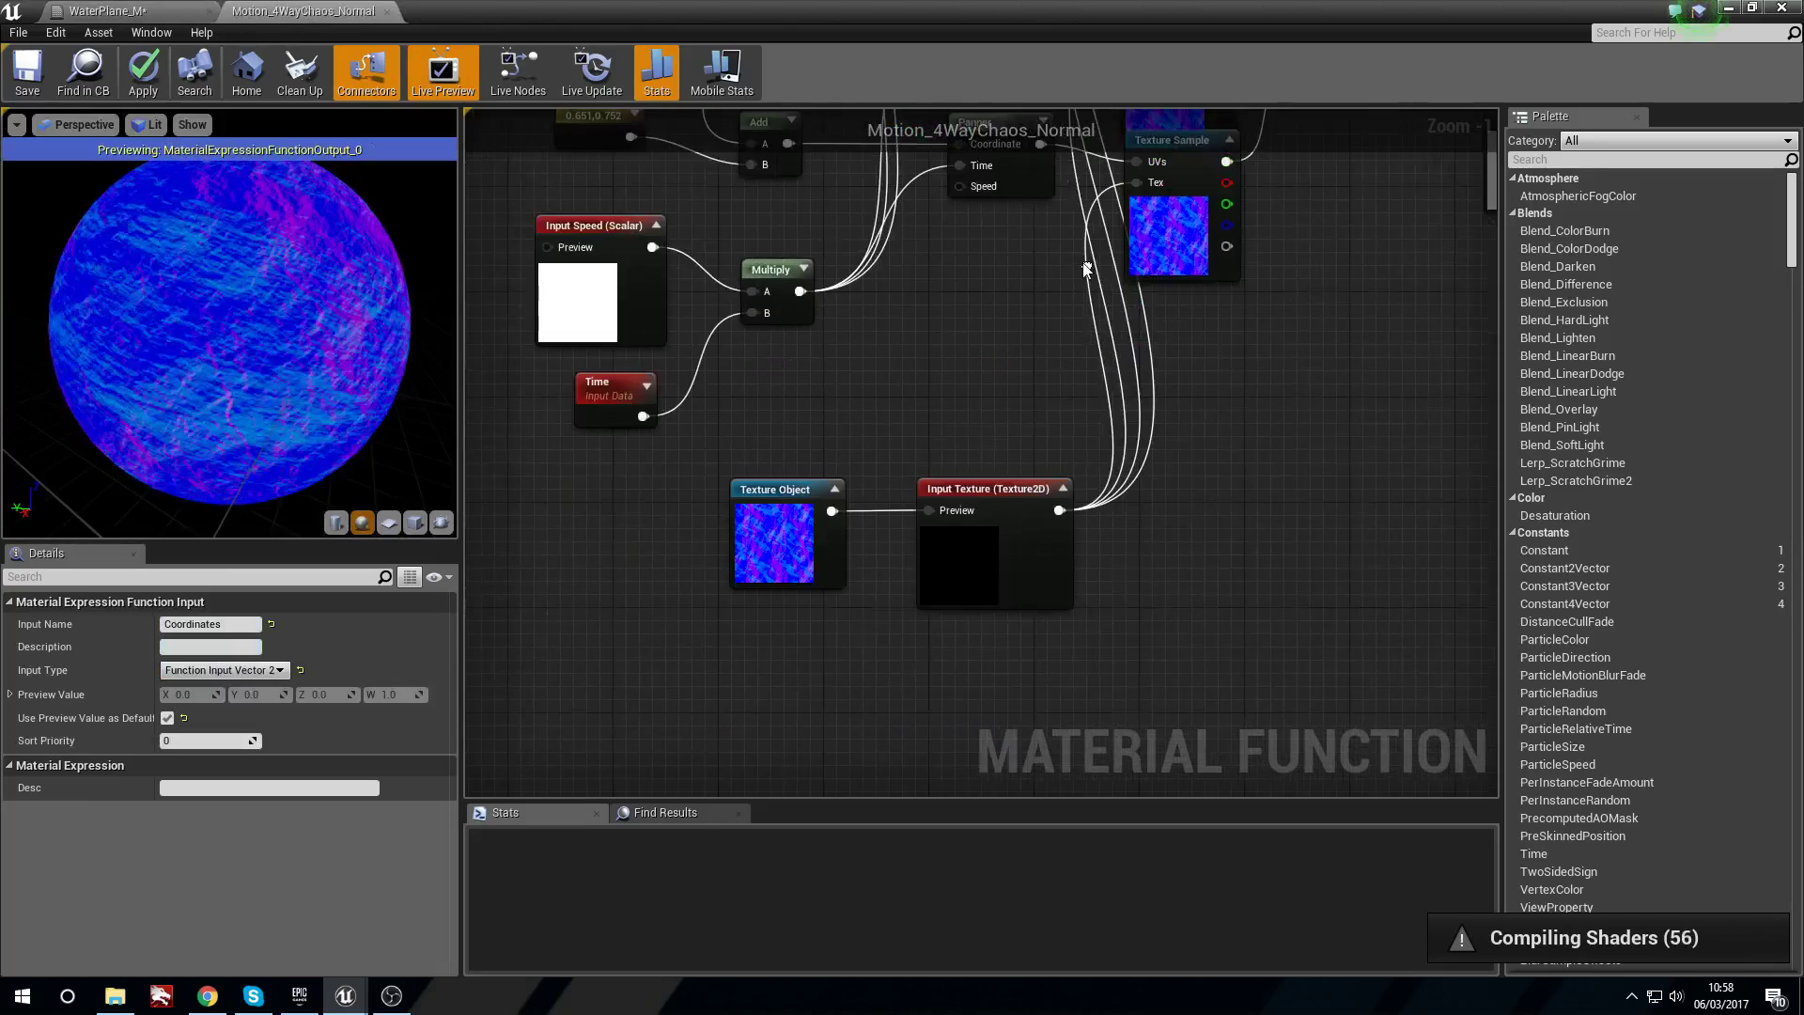
pyautogui.scroll(1, 956, 475)
pyautogui.click(992, 590)
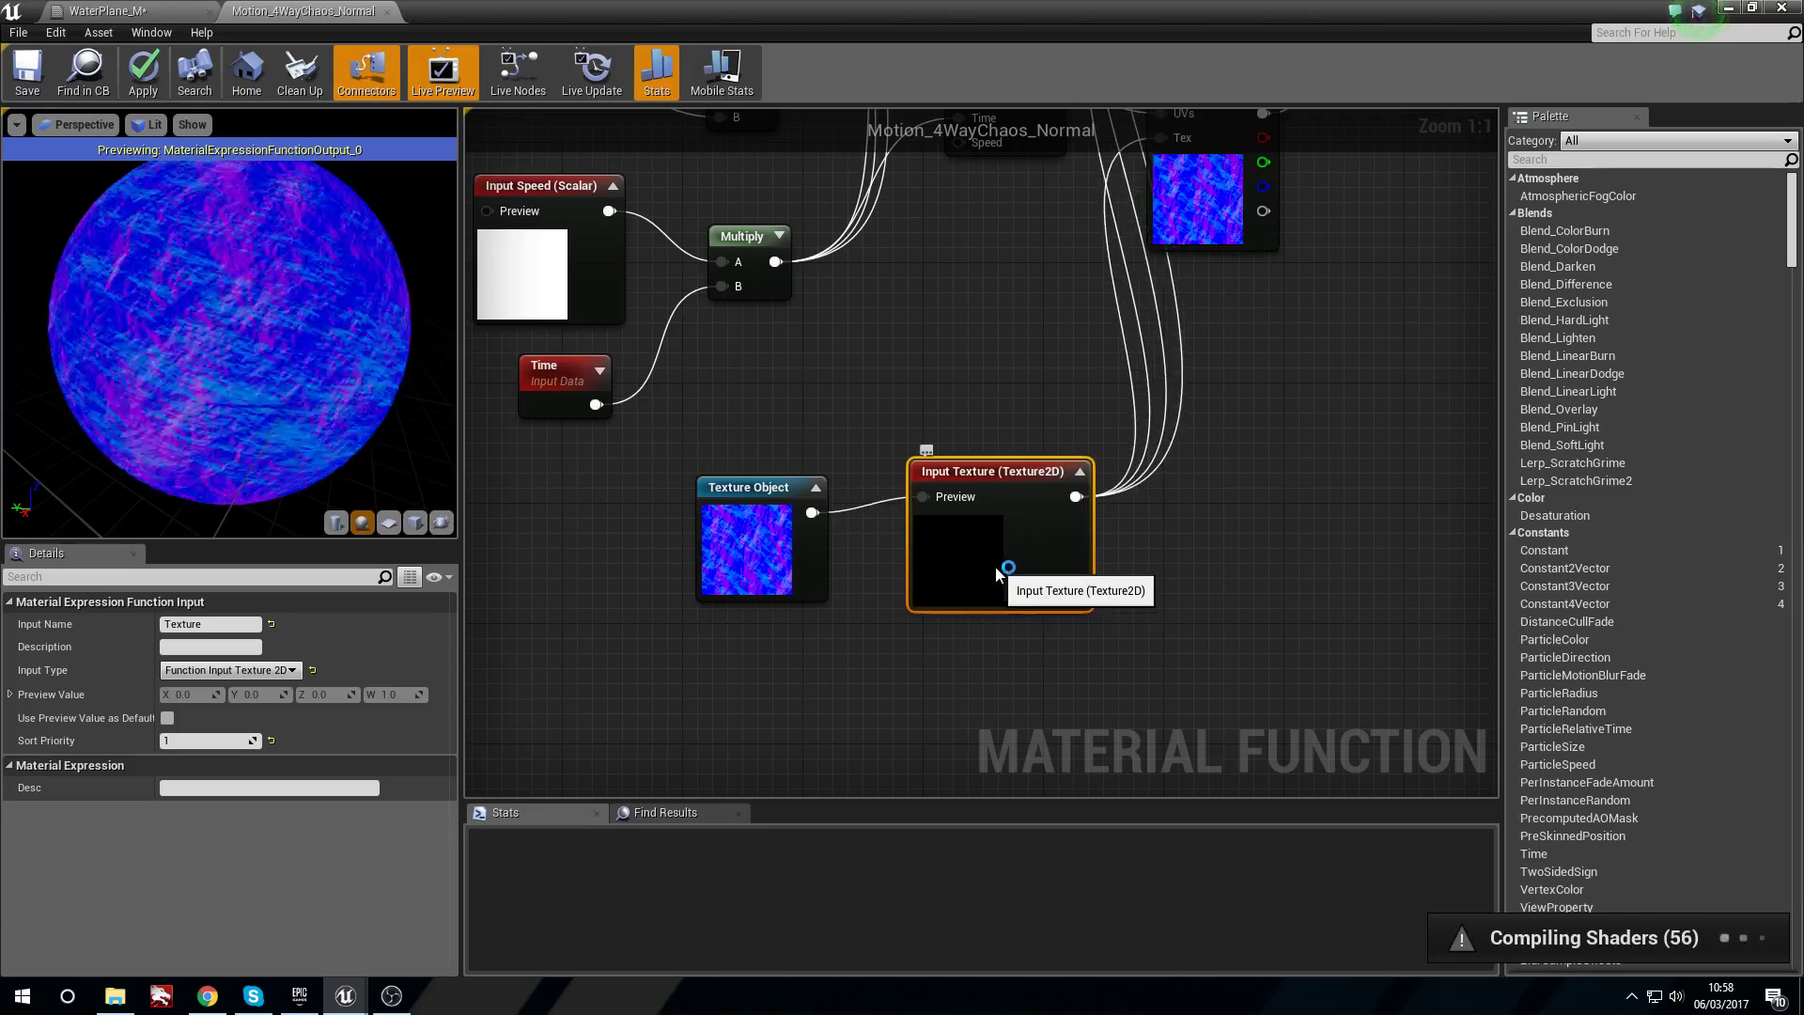
pyautogui.moveTo(1000, 313); pyautogui.dragTo(736, 553, button='right')
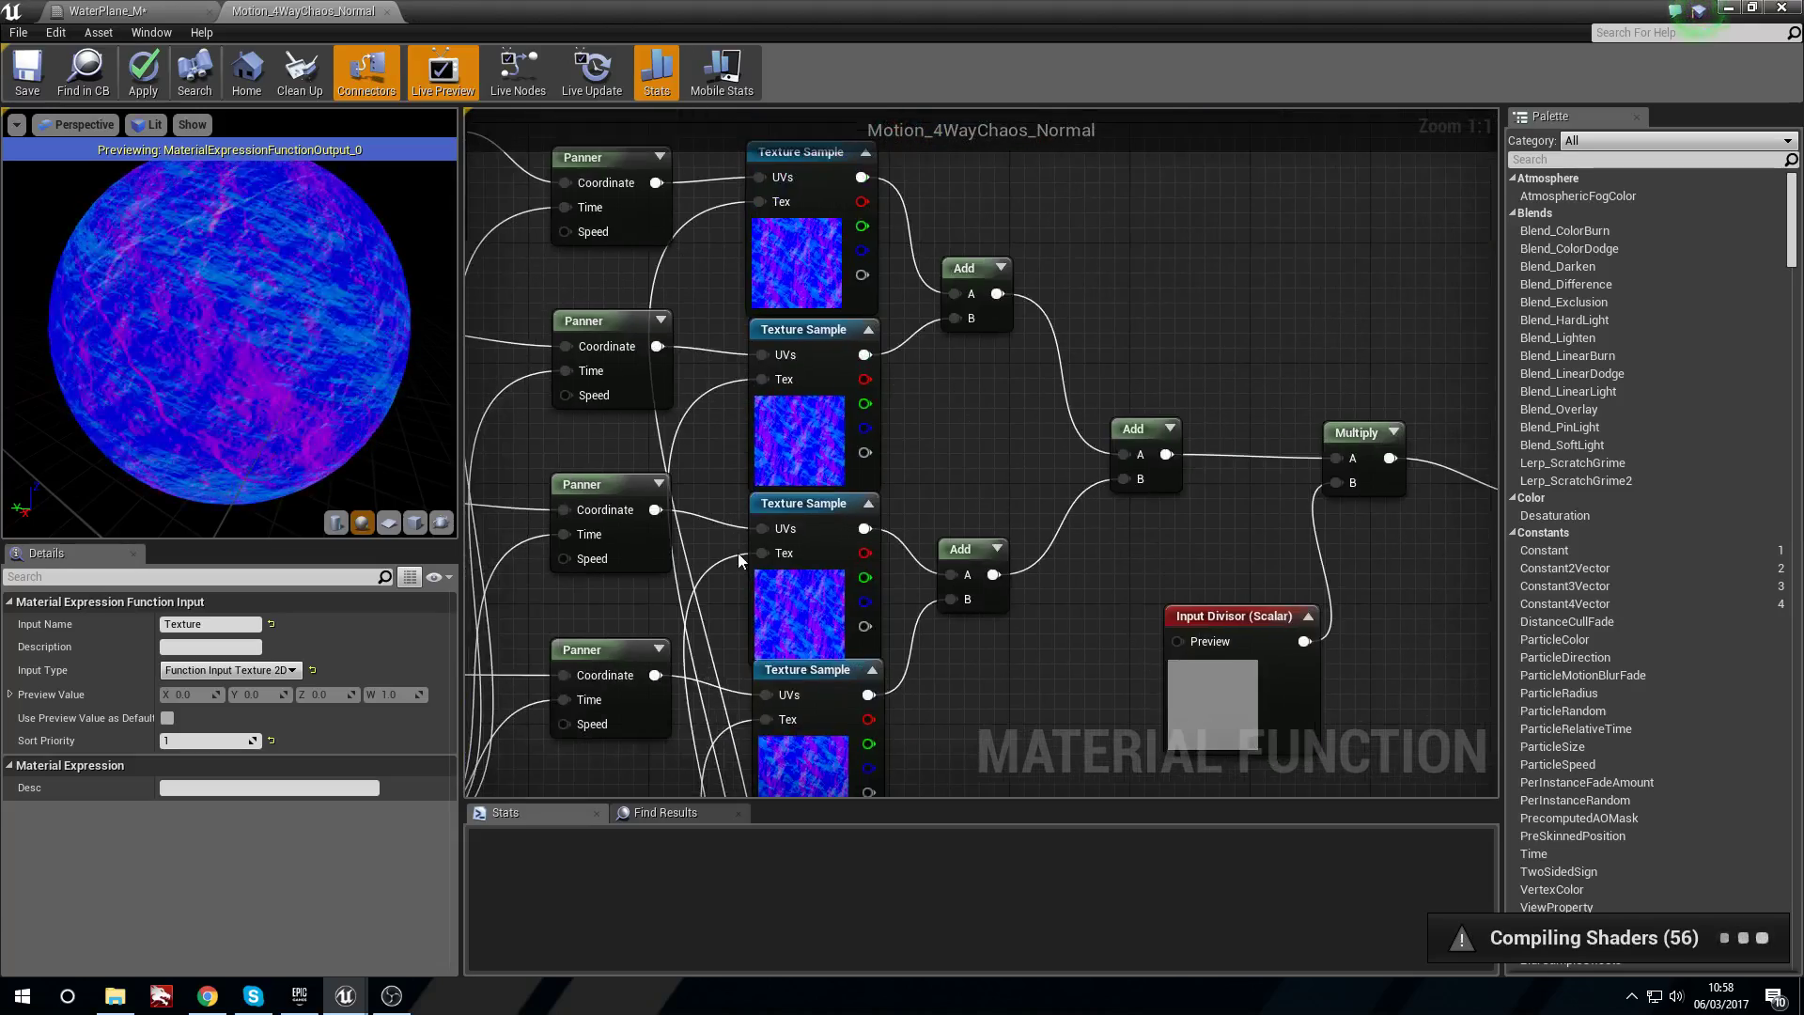
pyautogui.moveTo(709, 212); pyautogui.dragTo(885, 758)
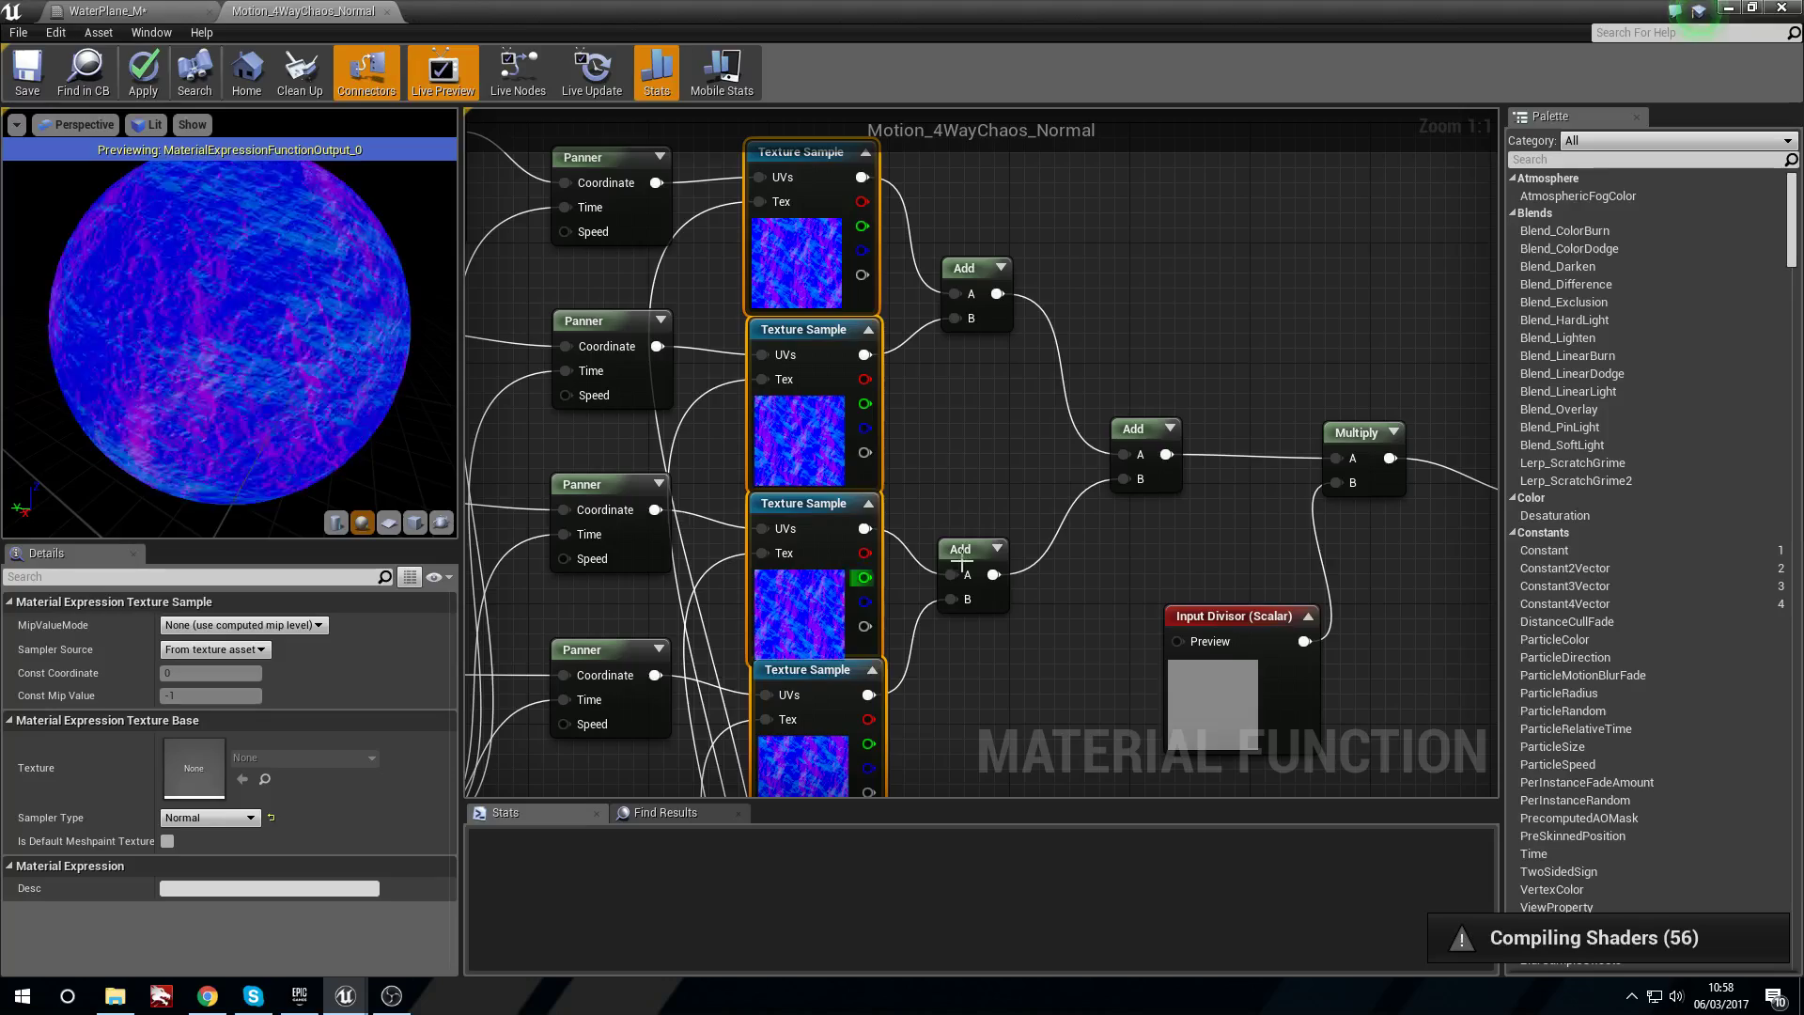
# Trace the Texture Sample nodes' Tex inputs in the function graph, relating them to the function node in WaterPlane_M.
pyautogui.click(703, 204)
pyautogui.moveTo(809, 511); pyautogui.dragTo(881, 641)
pyautogui.moveTo(671, 450); pyautogui.dragTo(838, 303, button='right')
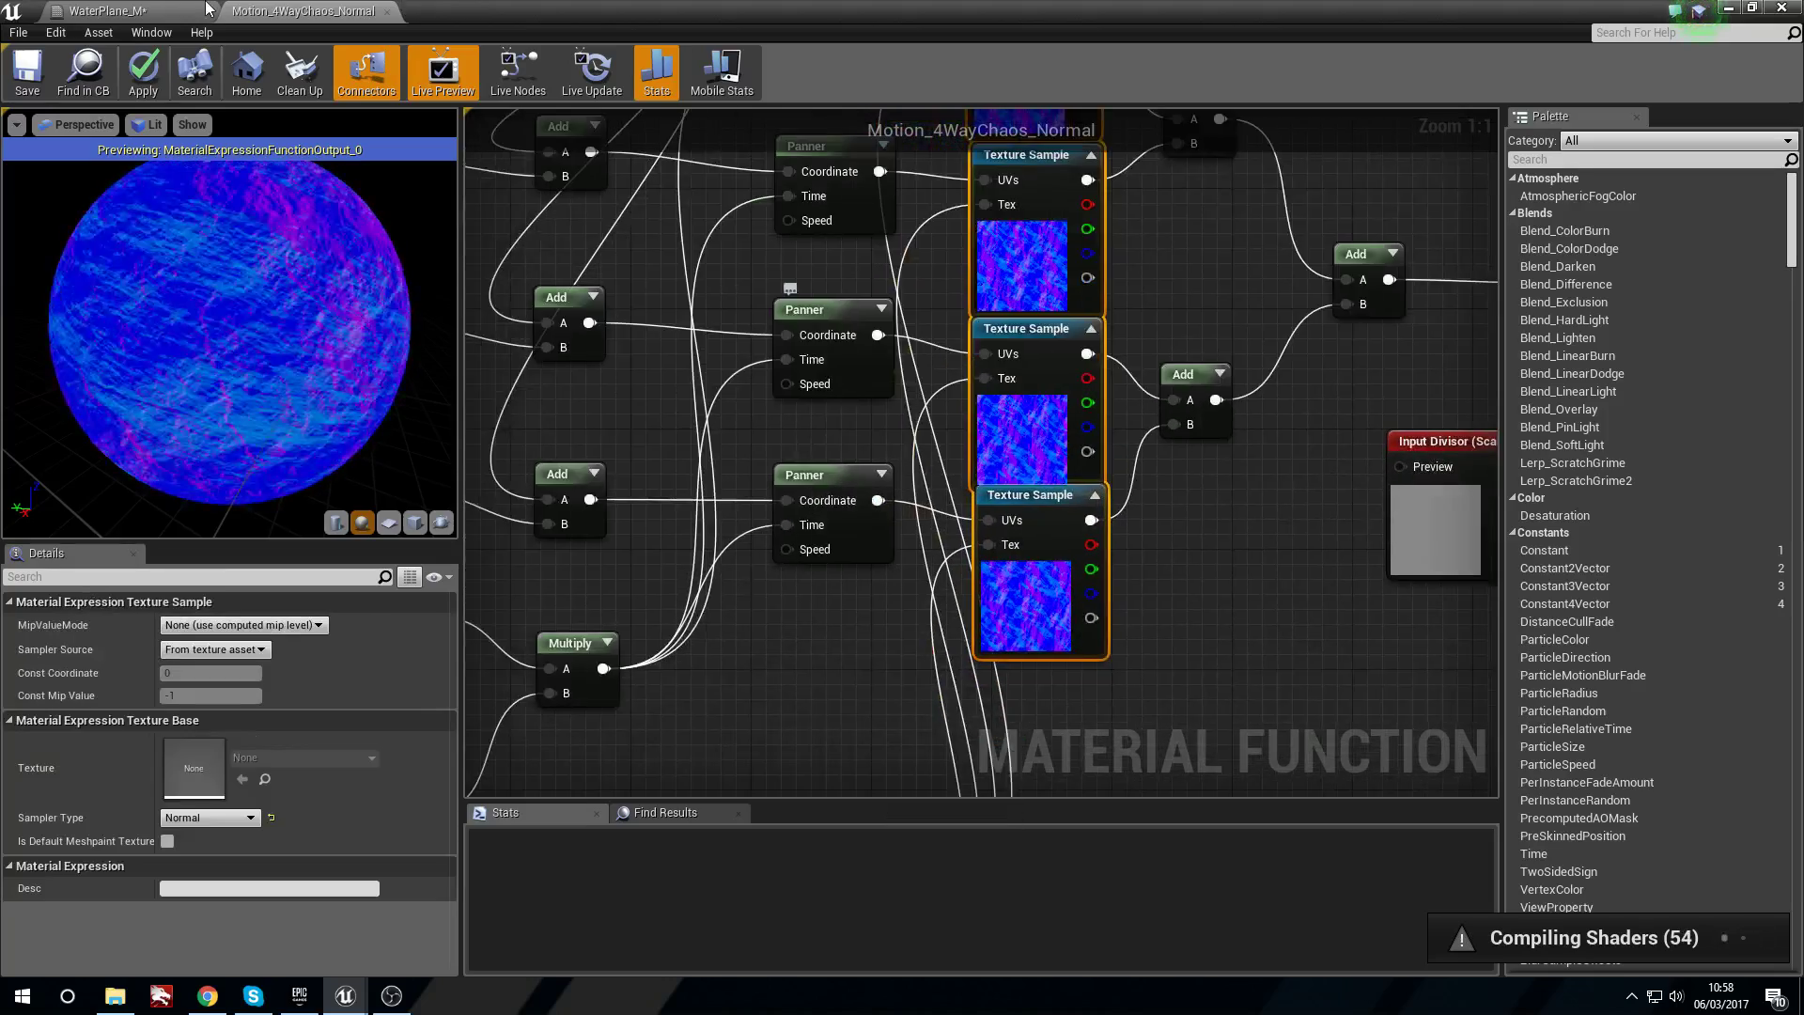
pyautogui.click(176, 12)
pyautogui.doubleClick(1071, 658)
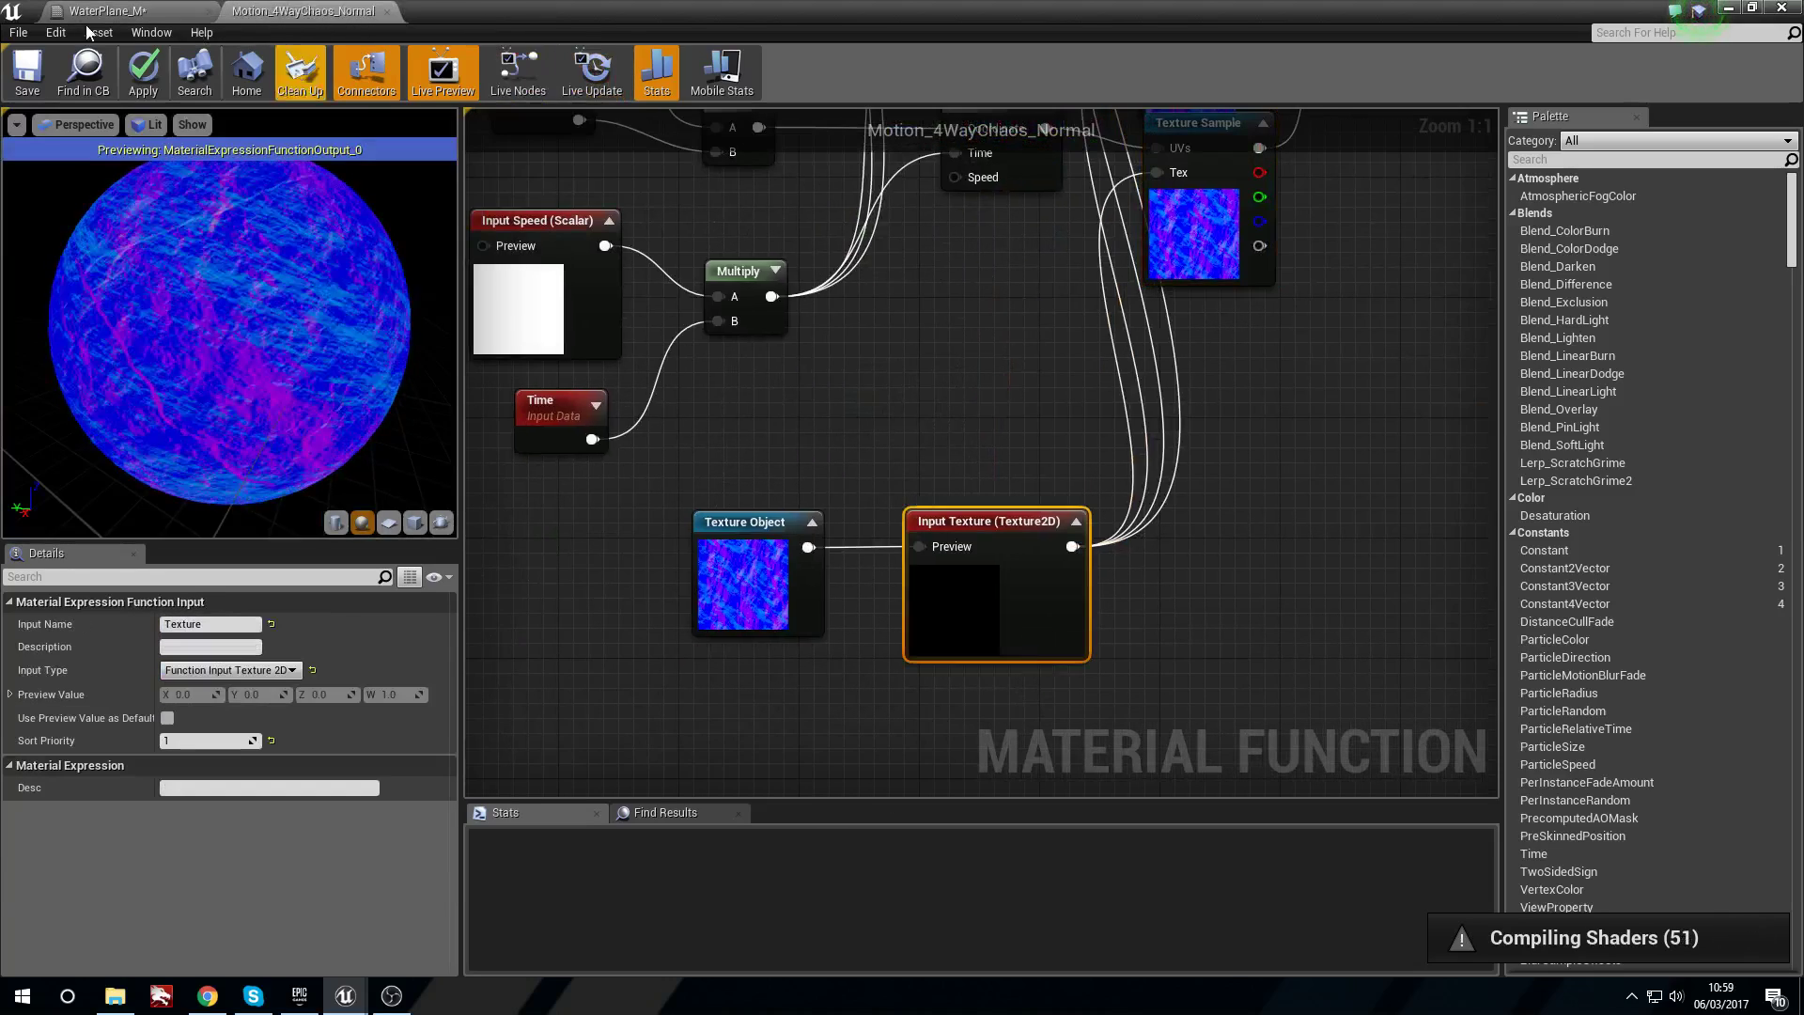
# Return to WaterPlane_M and reposition the Texture Object and Motion_4WayChaos_Normal nodes below the Depth Fade node.
pyautogui.click(113, 10)
pyautogui.moveTo(833, 532); pyautogui.dragTo(819, 572, button='right')
pyautogui.moveTo(677, 706); pyautogui.dragTo(673, 741)
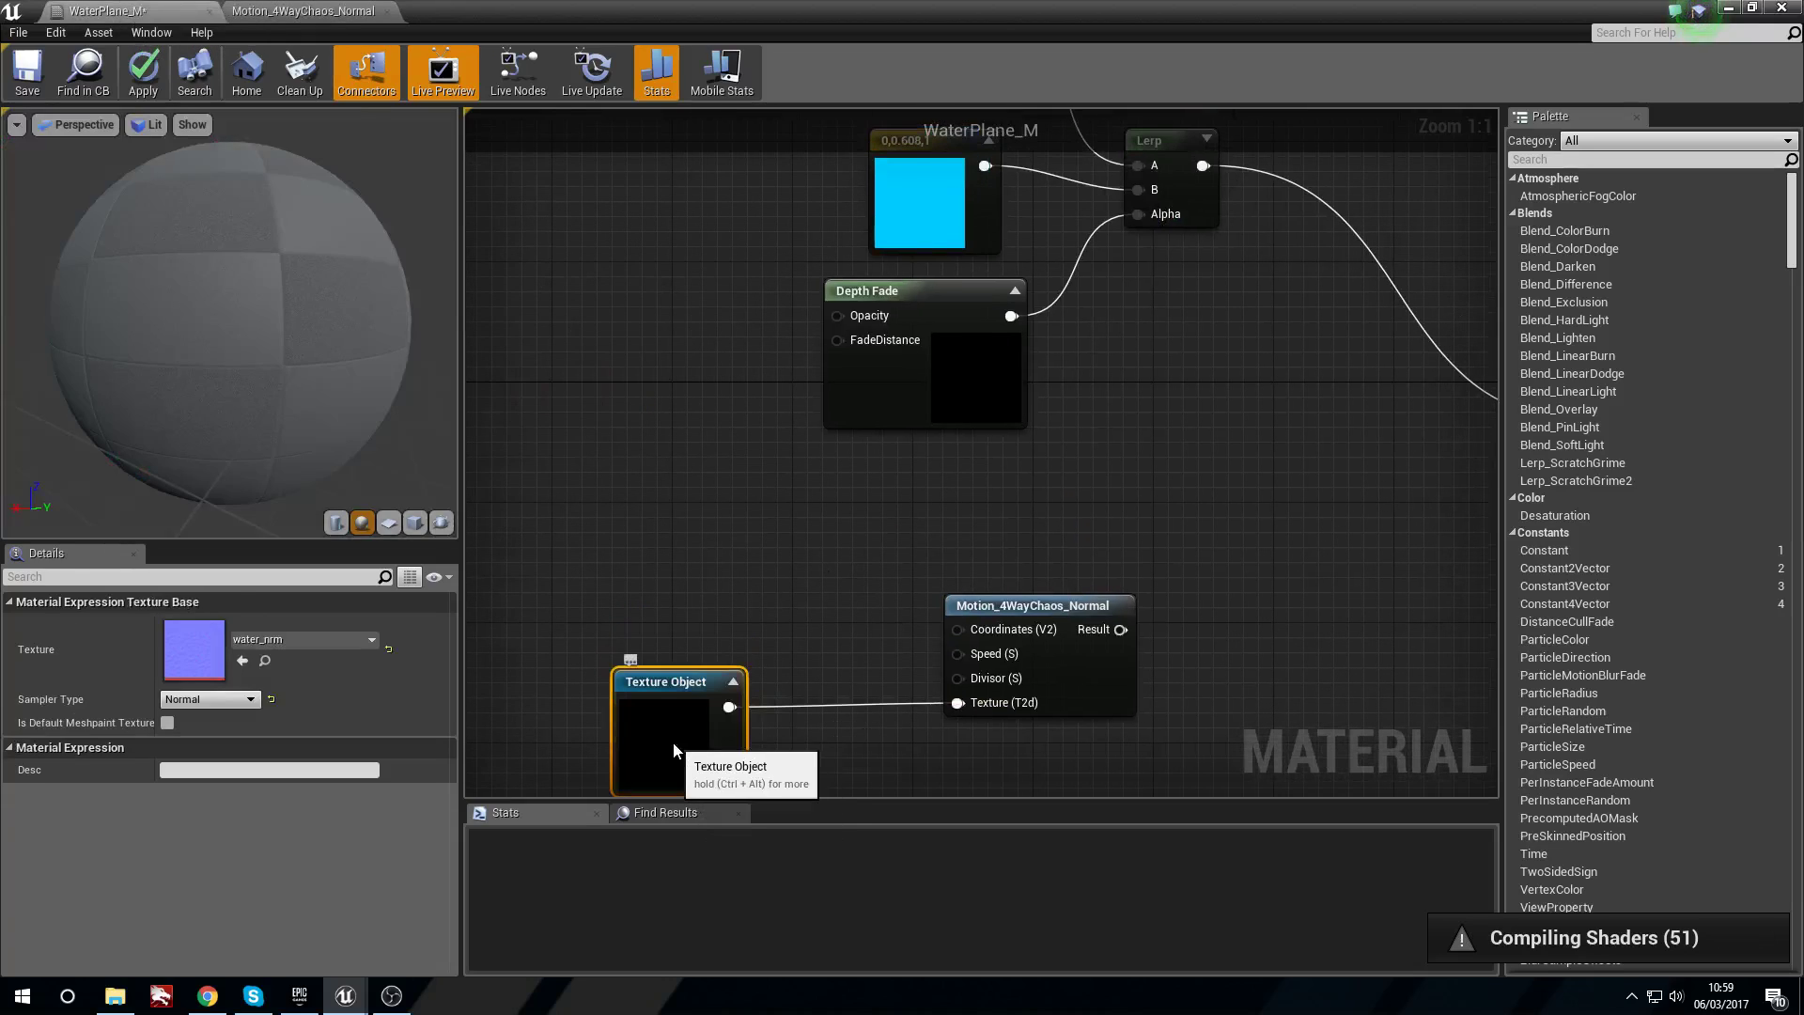
pyautogui.moveTo(629, 423); pyautogui.dragTo(709, 380, button='right')
pyautogui.moveTo(807, 508); pyautogui.dragTo(650, 427, button='right')
pyautogui.moveTo(986, 487); pyautogui.dragTo(942, 472)
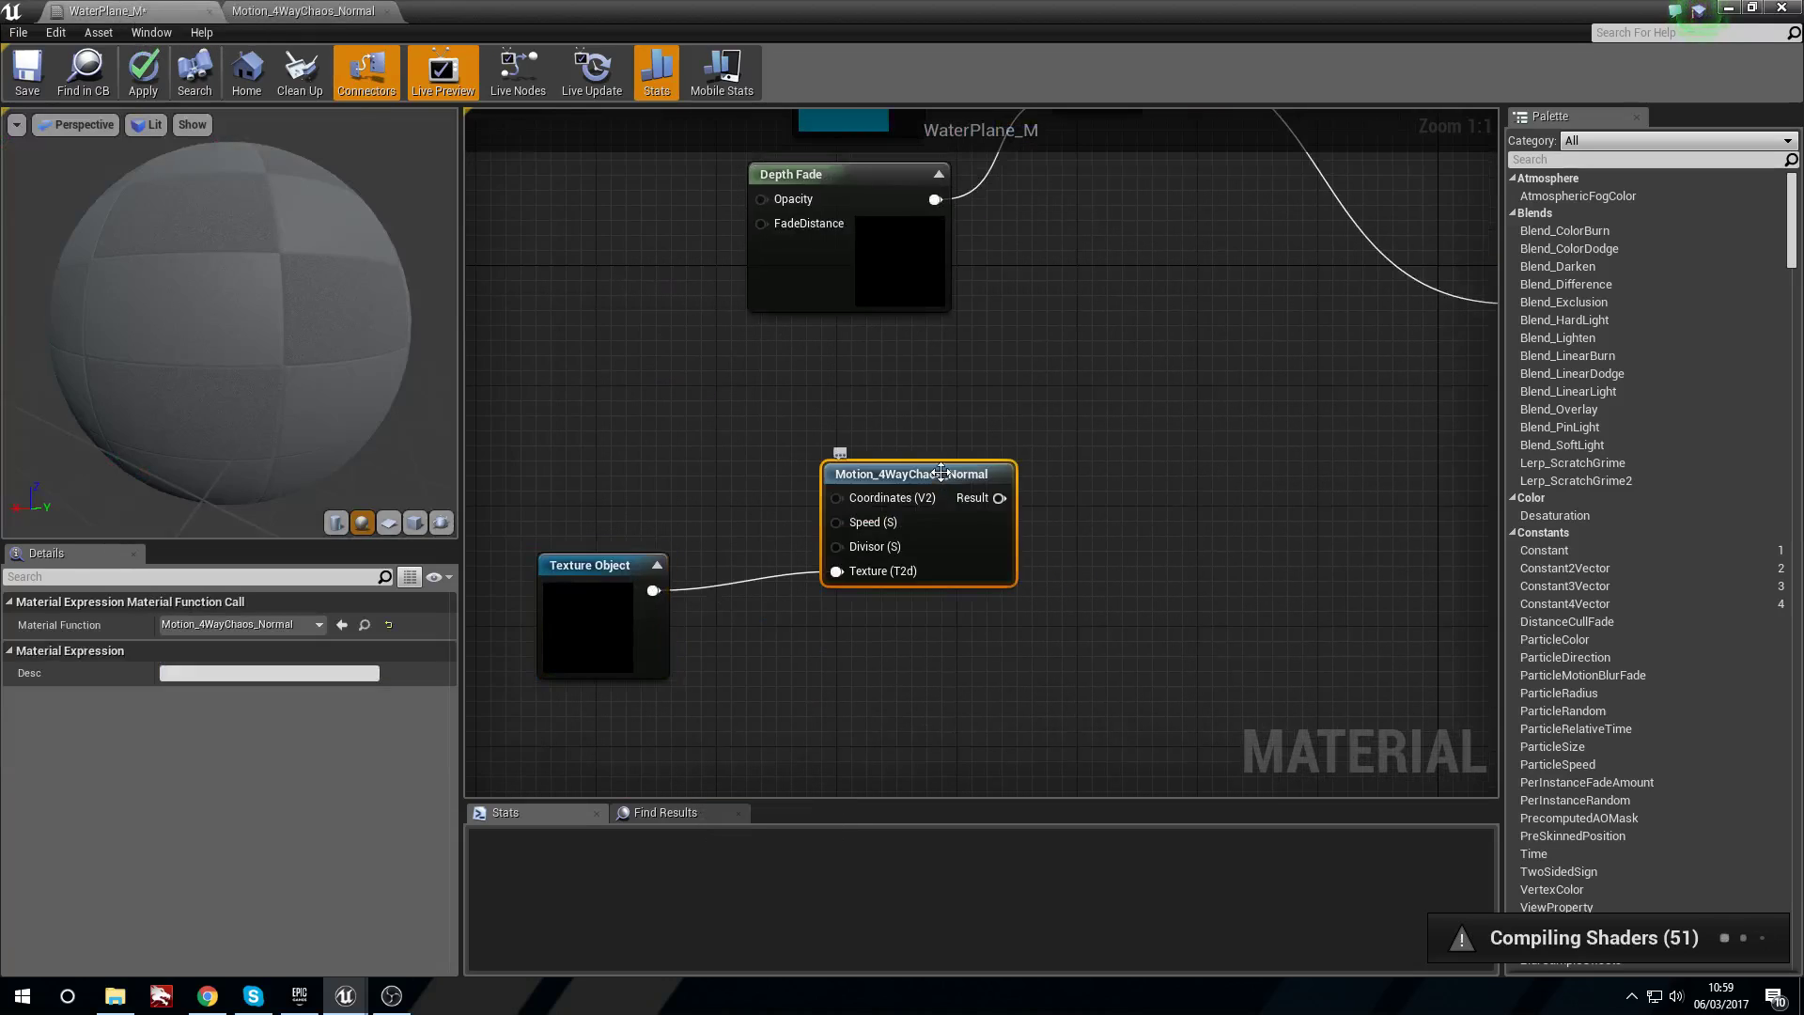
pyautogui.moveTo(553, 633); pyautogui.dragTo(567, 678)
# Connect the Result output of Motion_4WayChaos_Normal to the Normal input of the WaterPlane_M material node.
pyautogui.moveTo(808, 454); pyautogui.dragTo(678, 515, button='right')
pyautogui.moveTo(759, 532); pyautogui.dragTo(744, 532)
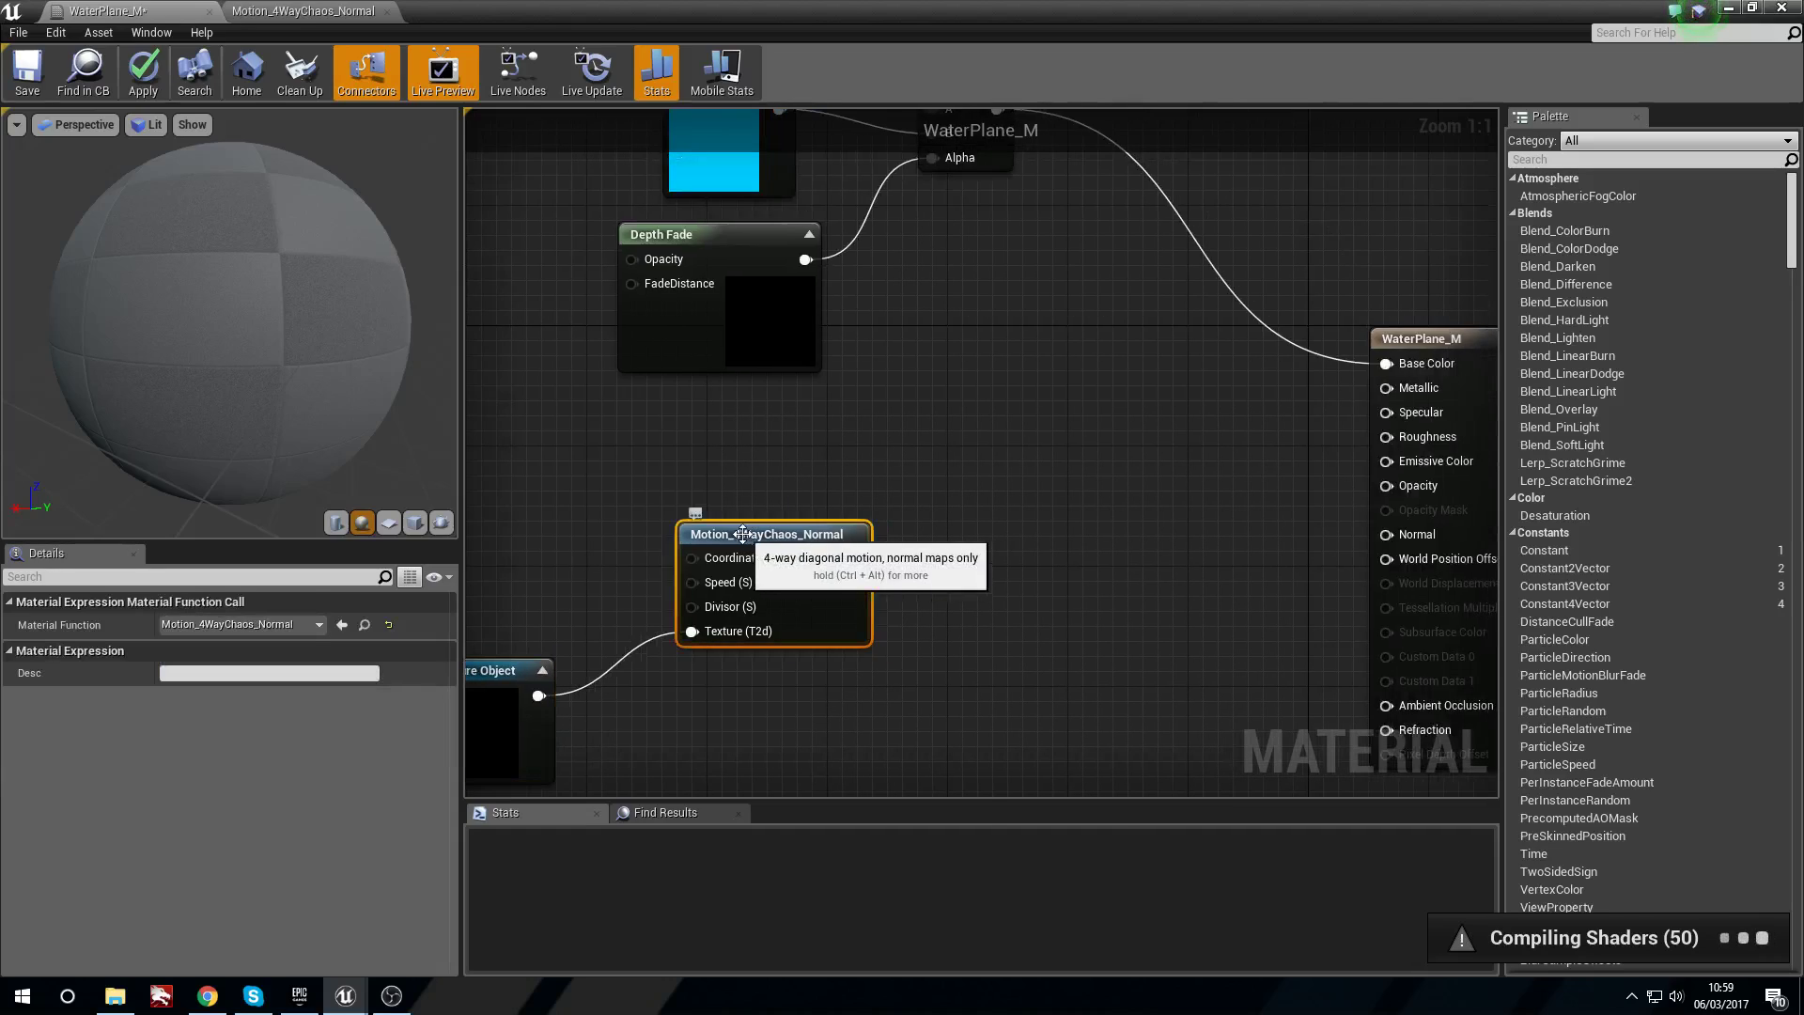
pyautogui.moveTo(607, 470); pyautogui.dragTo(707, 463, button='right')
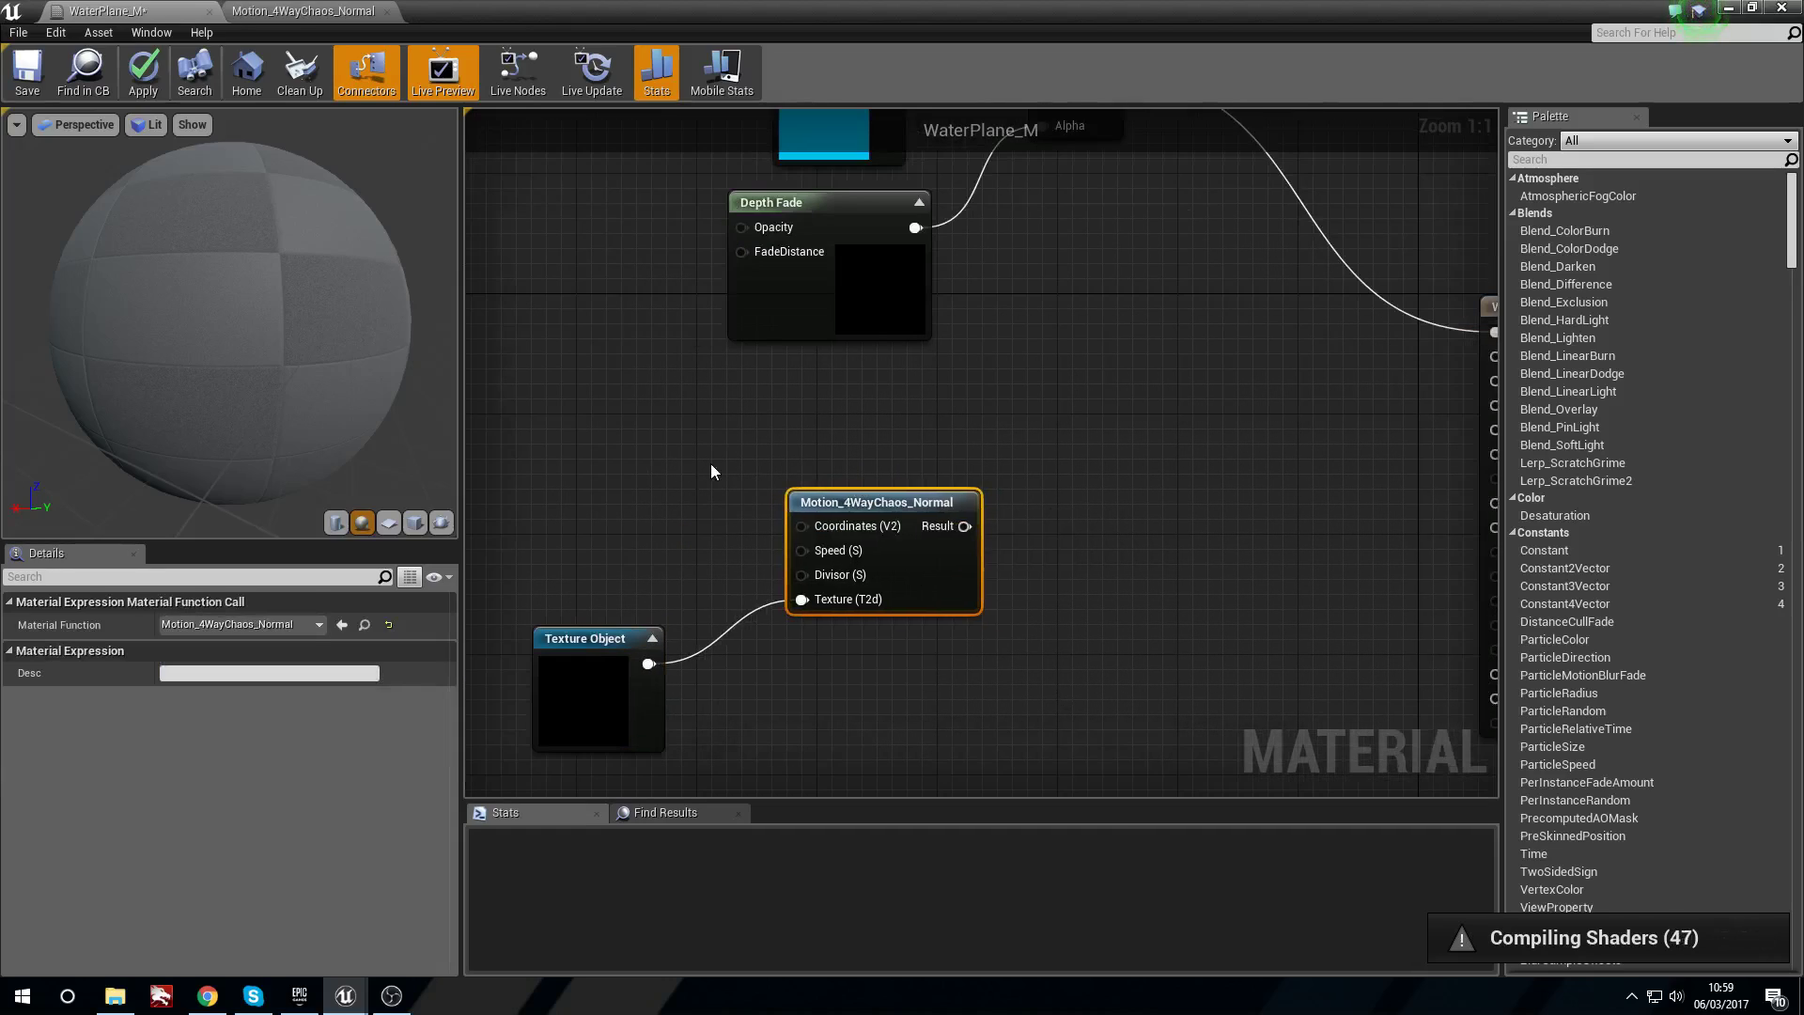
pyautogui.moveTo(942, 556); pyautogui.dragTo(749, 599, button='right')
pyautogui.moveTo(772, 569); pyautogui.dragTo(1329, 541)
# Add a TexCoord[0] node and connect its output to Motion_4WayChaos_Normal's Coordinates (V2) input.
pyautogui.moveTo(628, 513); pyautogui.dragTo(1105, 511, button='right')
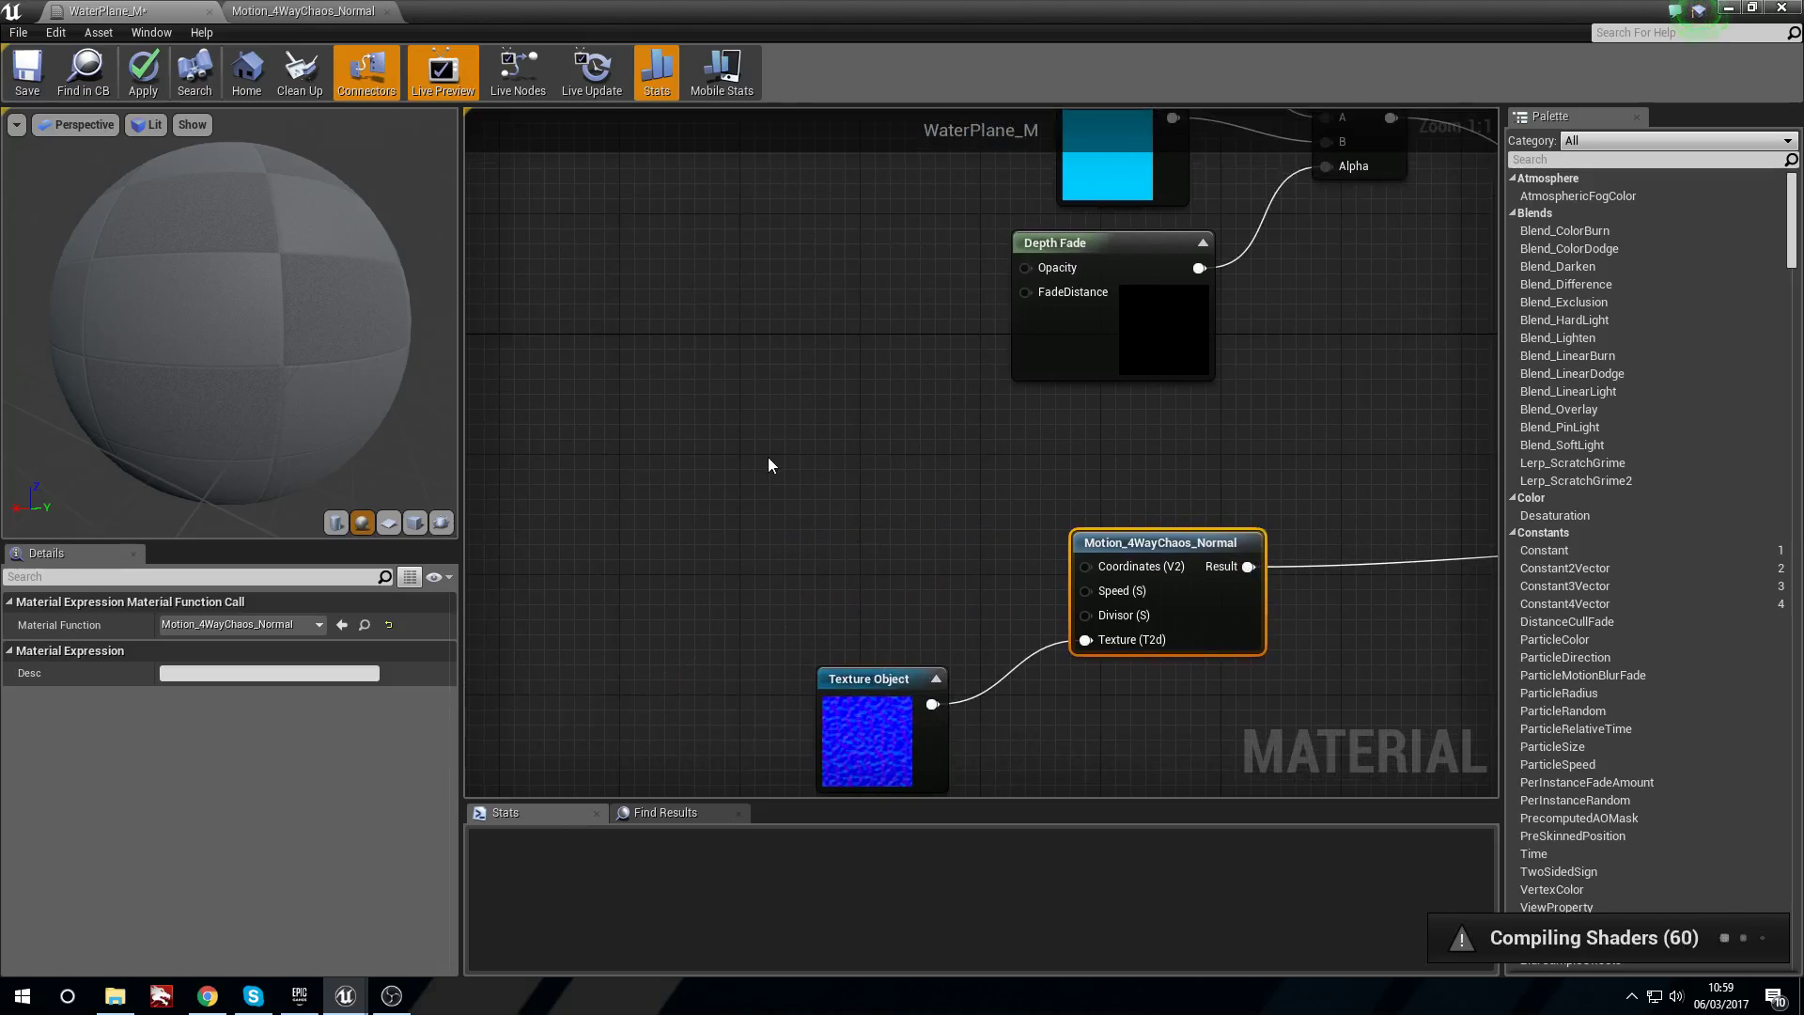
pyautogui.press('u')
pyautogui.click(773, 444)
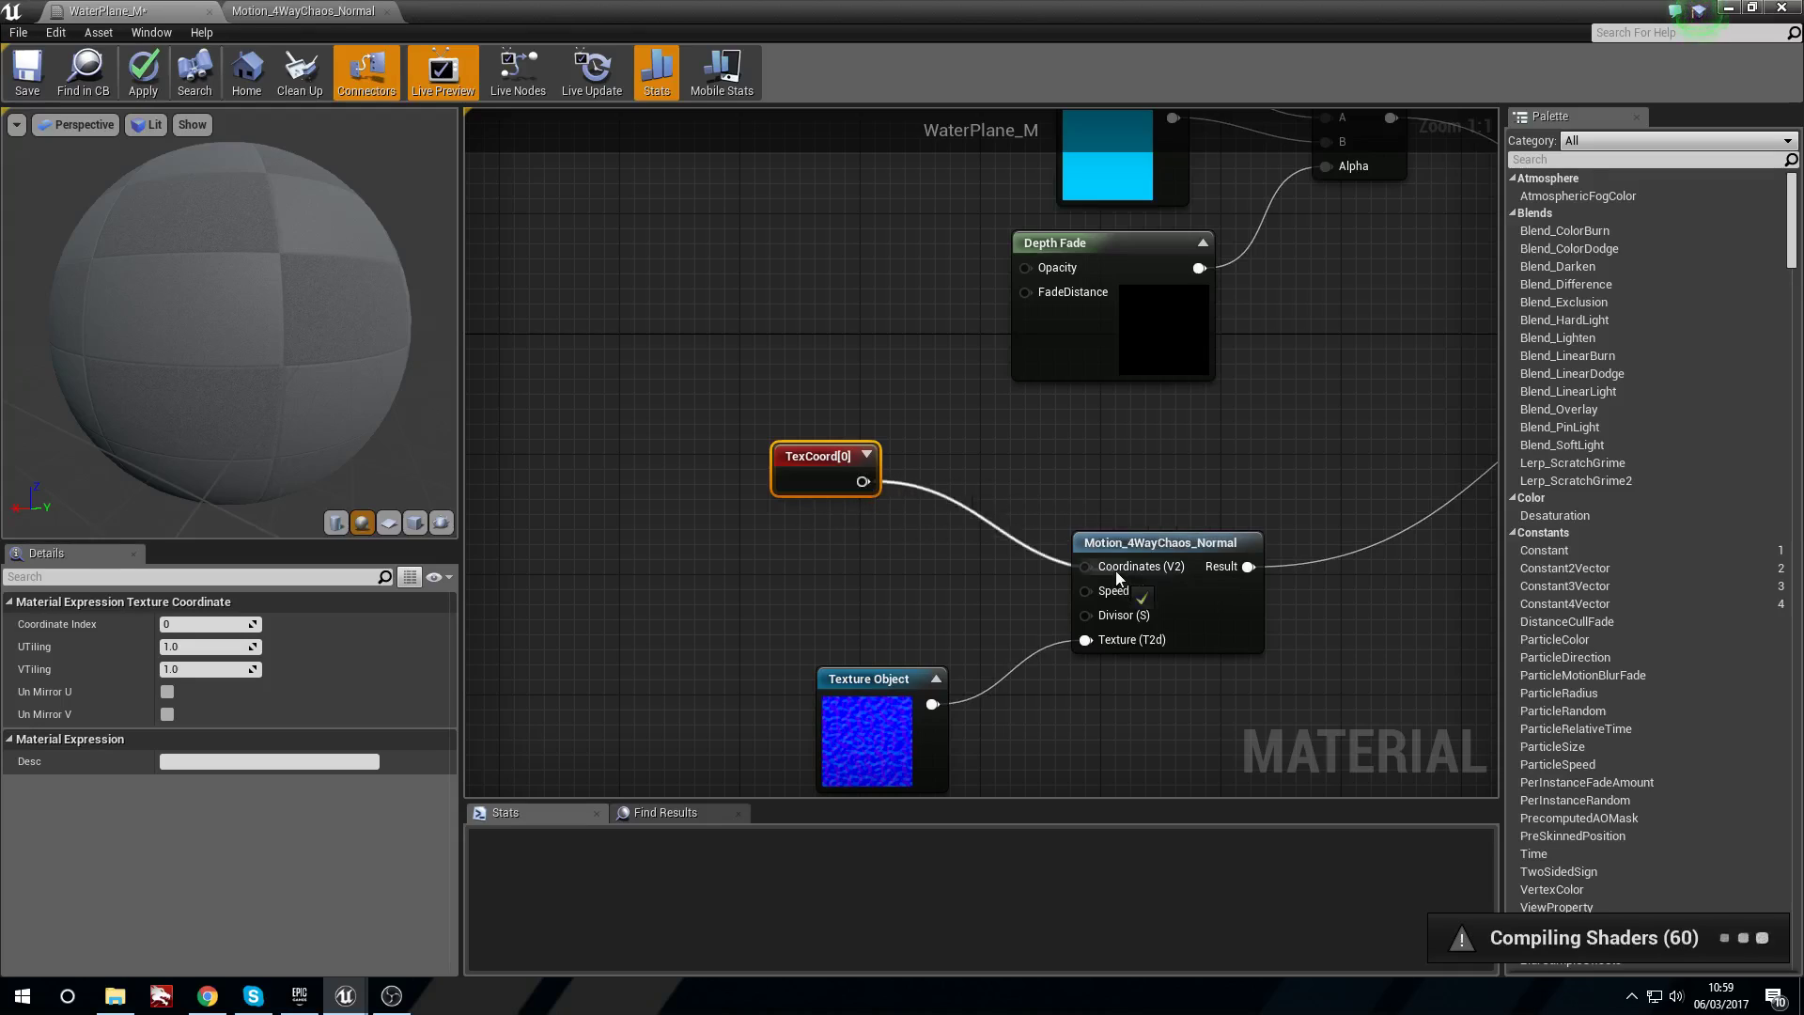
pyautogui.moveTo(797, 472); pyautogui.dragTo(844, 473)
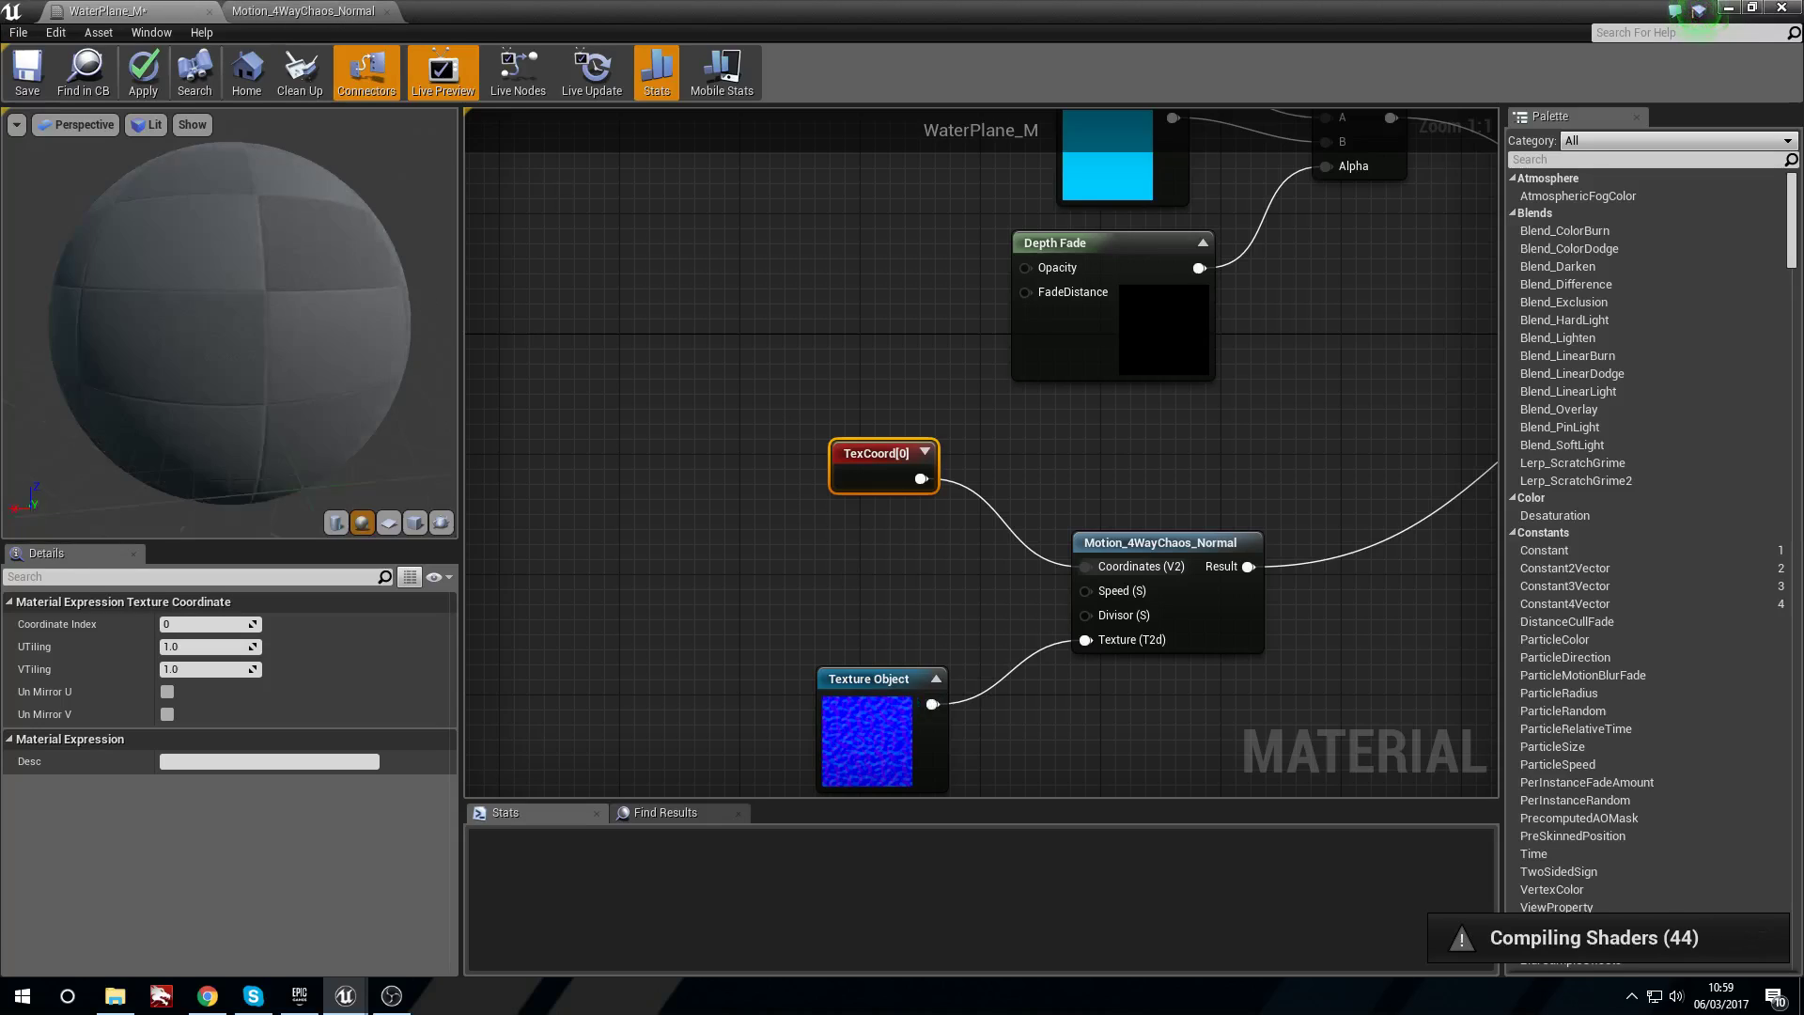
pyautogui.moveTo(940, 11); pyautogui.dragTo(456, 0)
# Stack the TexCoord[0] node directly above the Texture Object and move the normal-map nodes slightly lower in the graph.
pyautogui.moveTo(1042, 519); pyautogui.dragTo(787, 495, button='right')
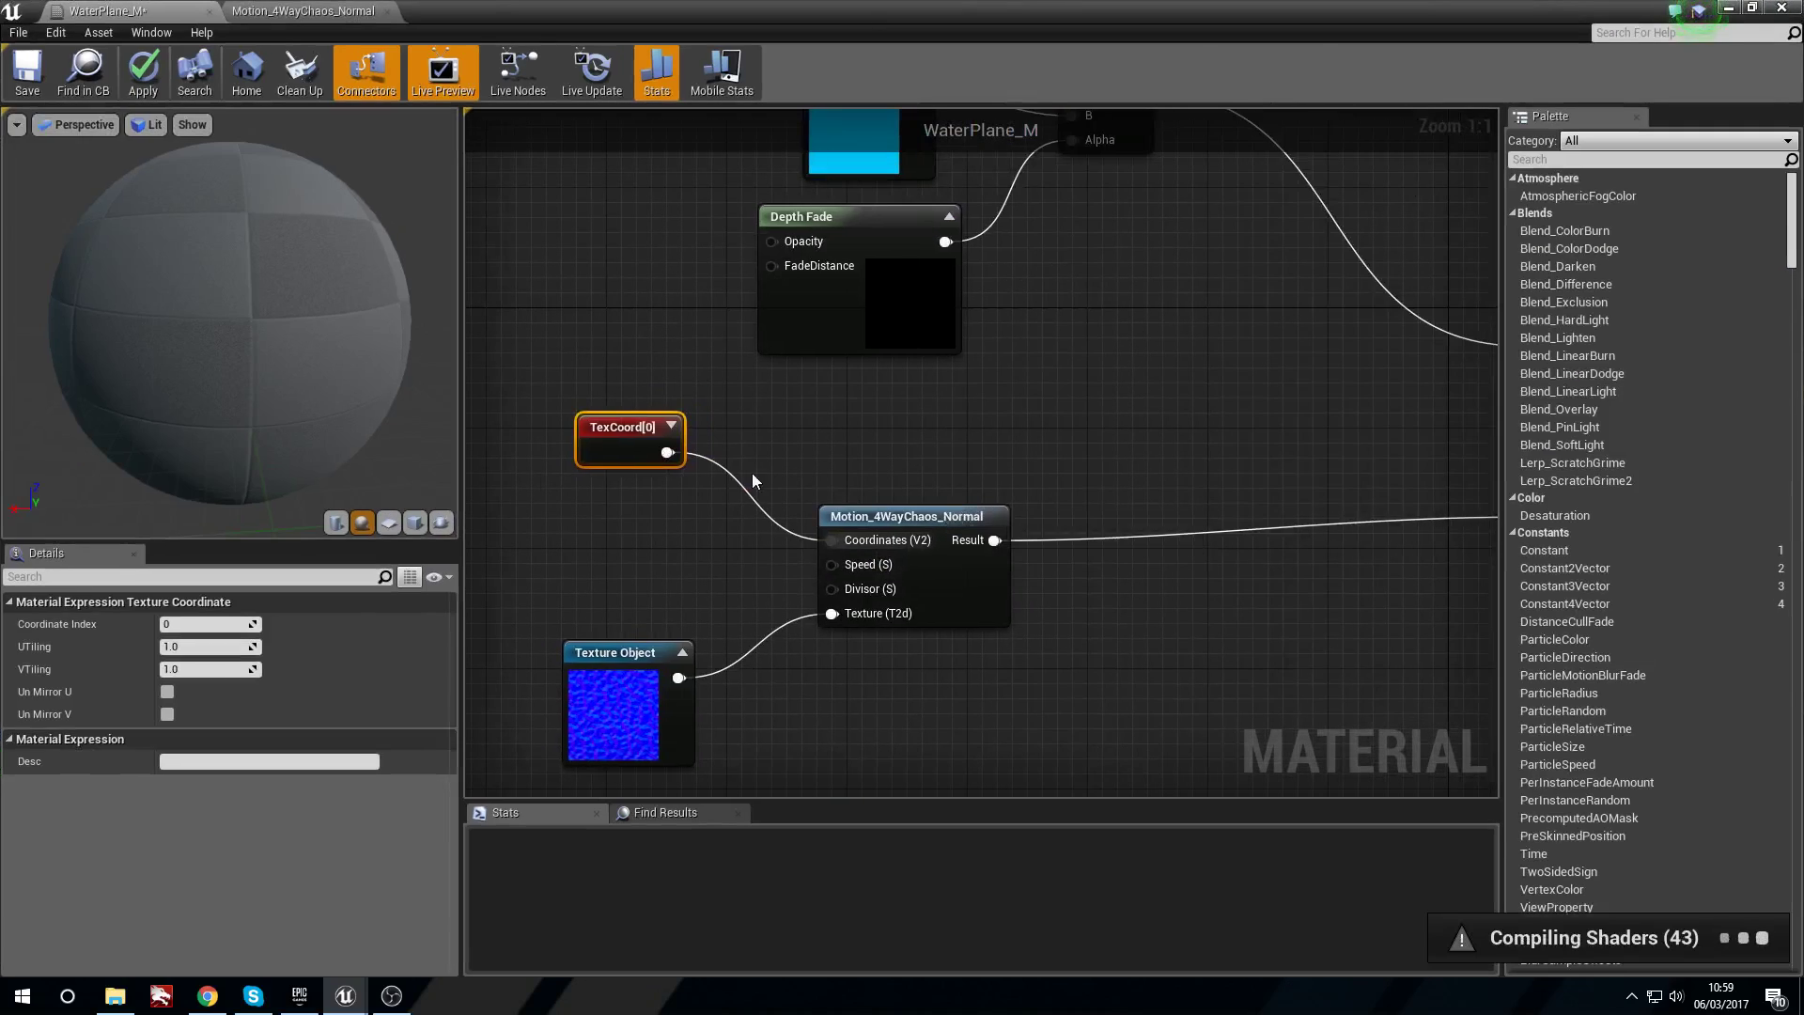
pyautogui.click(681, 737)
pyautogui.scroll(-1, 697, 470)
pyautogui.click(628, 334)
pyautogui.click(672, 385)
pyautogui.moveTo(669, 644); pyautogui.dragTo(694, 645)
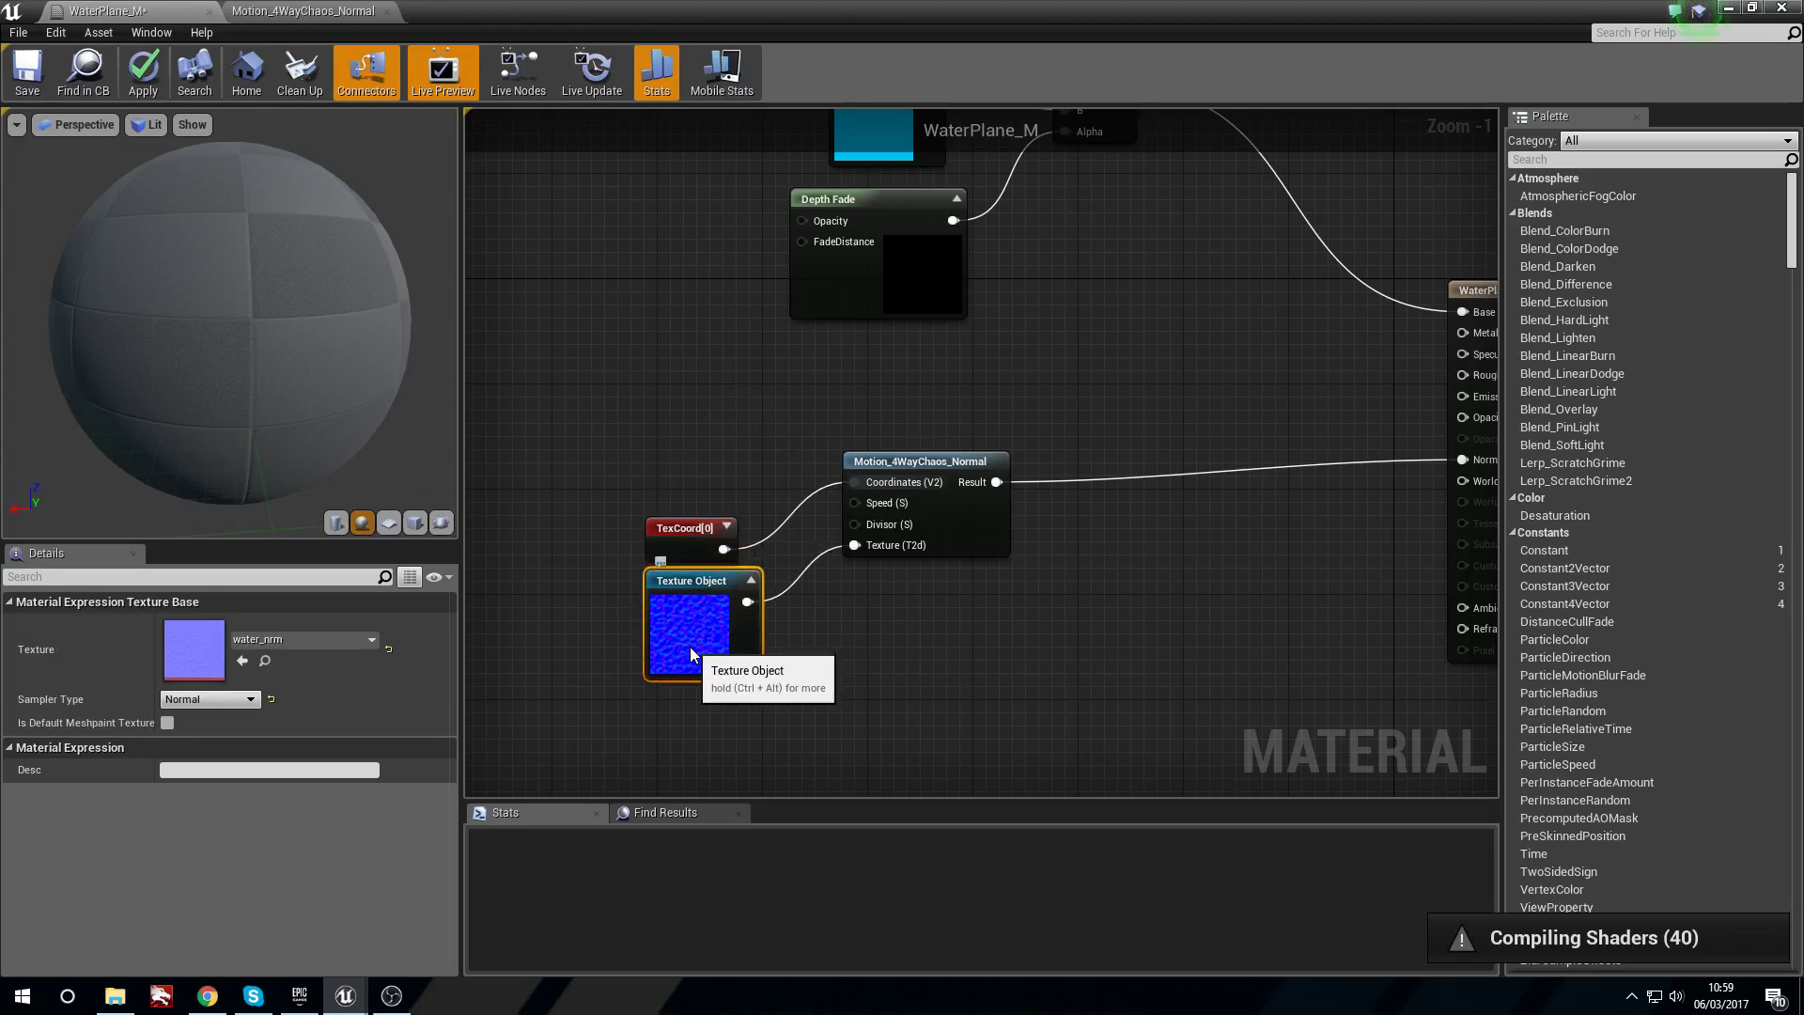
pyautogui.click(691, 421)
pyautogui.moveTo(692, 421); pyautogui.dragTo(662, 413, button='right')
pyautogui.moveTo(646, 411); pyautogui.dragTo(876, 609)
pyautogui.moveTo(870, 442); pyautogui.dragTo(936, 508)
pyautogui.click(921, 436)
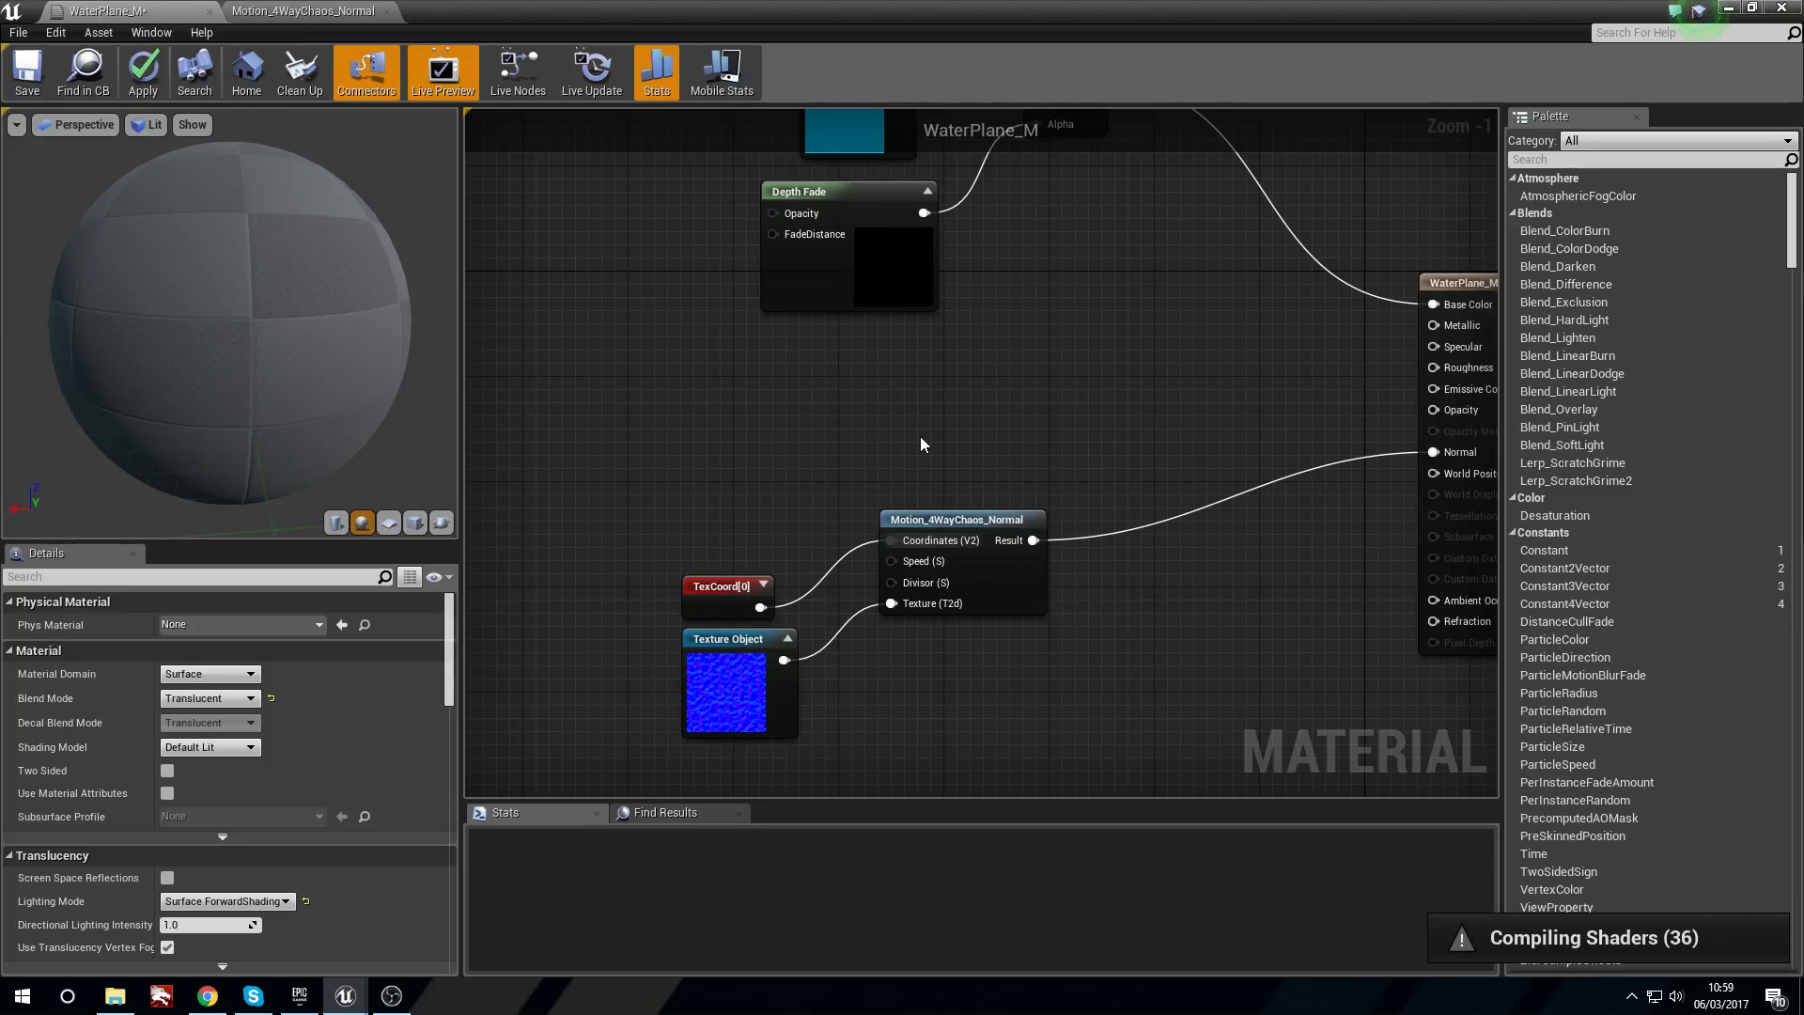
# Move the TexCoord, Texture Object and Motion_4WayChaos_Normal nodes together further below Depth Fade, then nudge TexCoord clear of the Texture Object.
pyautogui.moveTo(774, 515); pyautogui.dragTo(902, 648)
pyautogui.moveTo(998, 612); pyautogui.dragTo(972, 704)
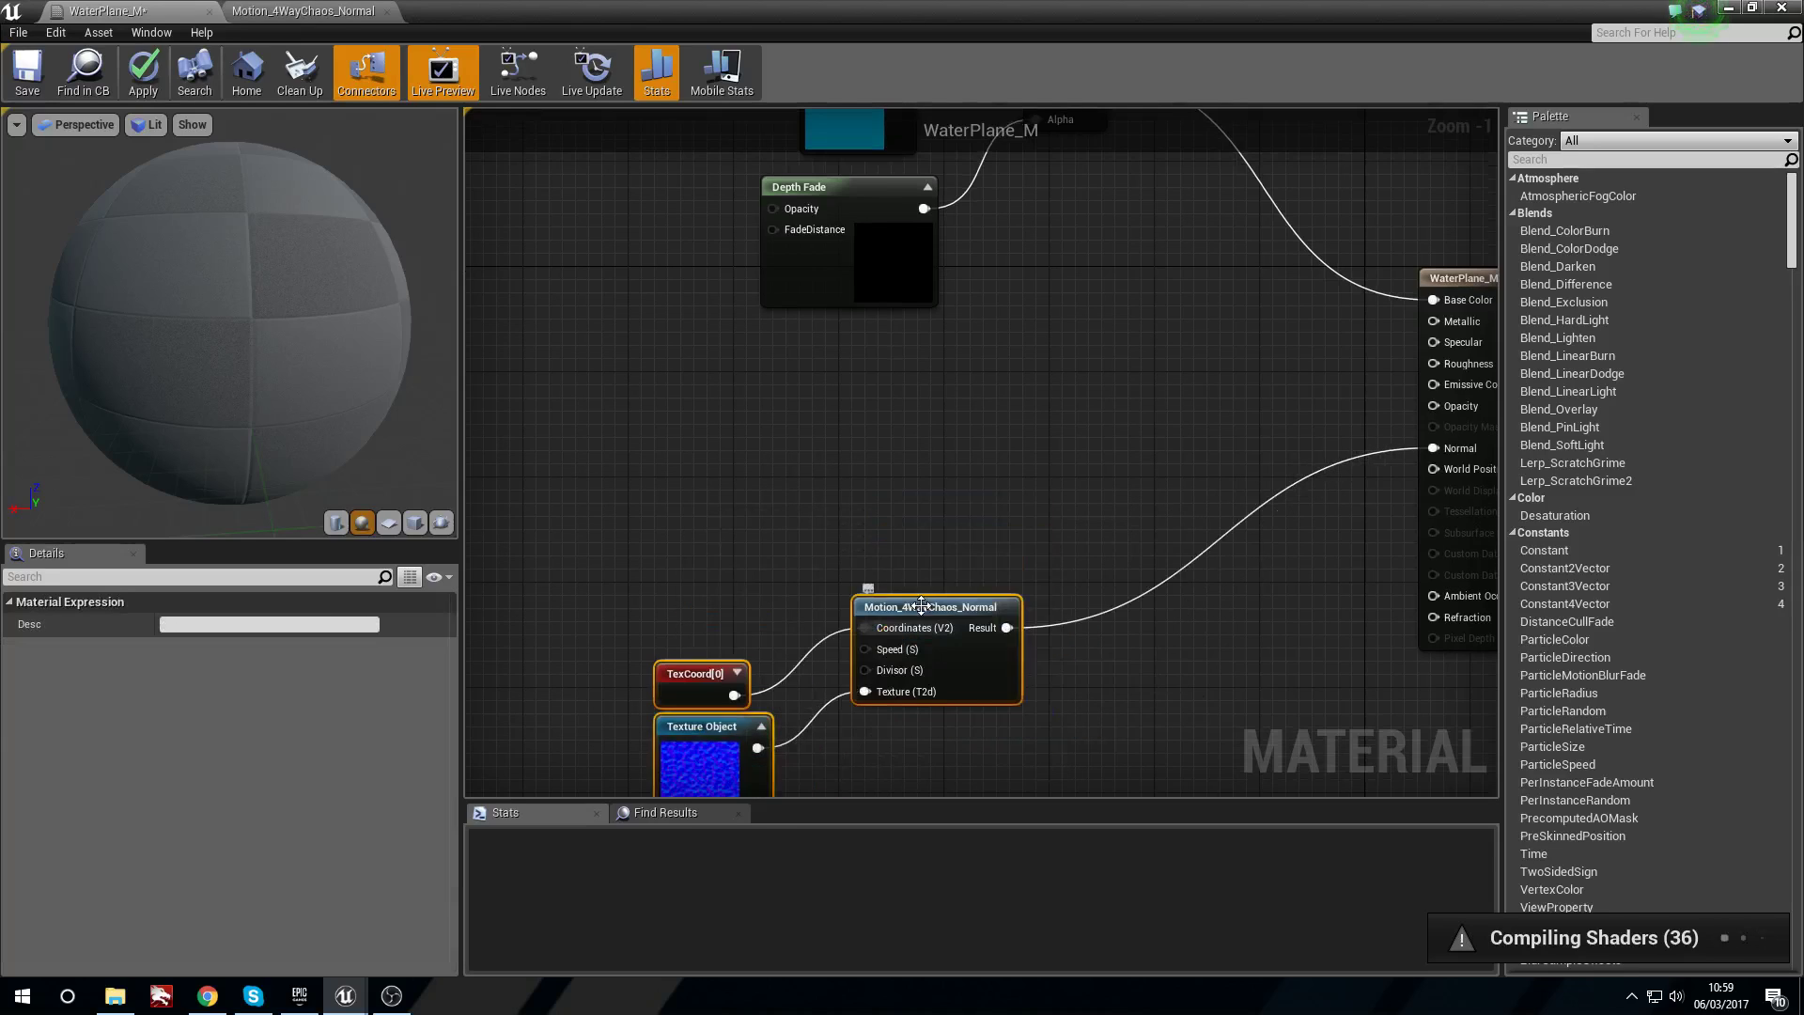
pyautogui.moveTo(854, 504); pyautogui.dragTo(808, 464, button='right')
pyautogui.click(786, 469)
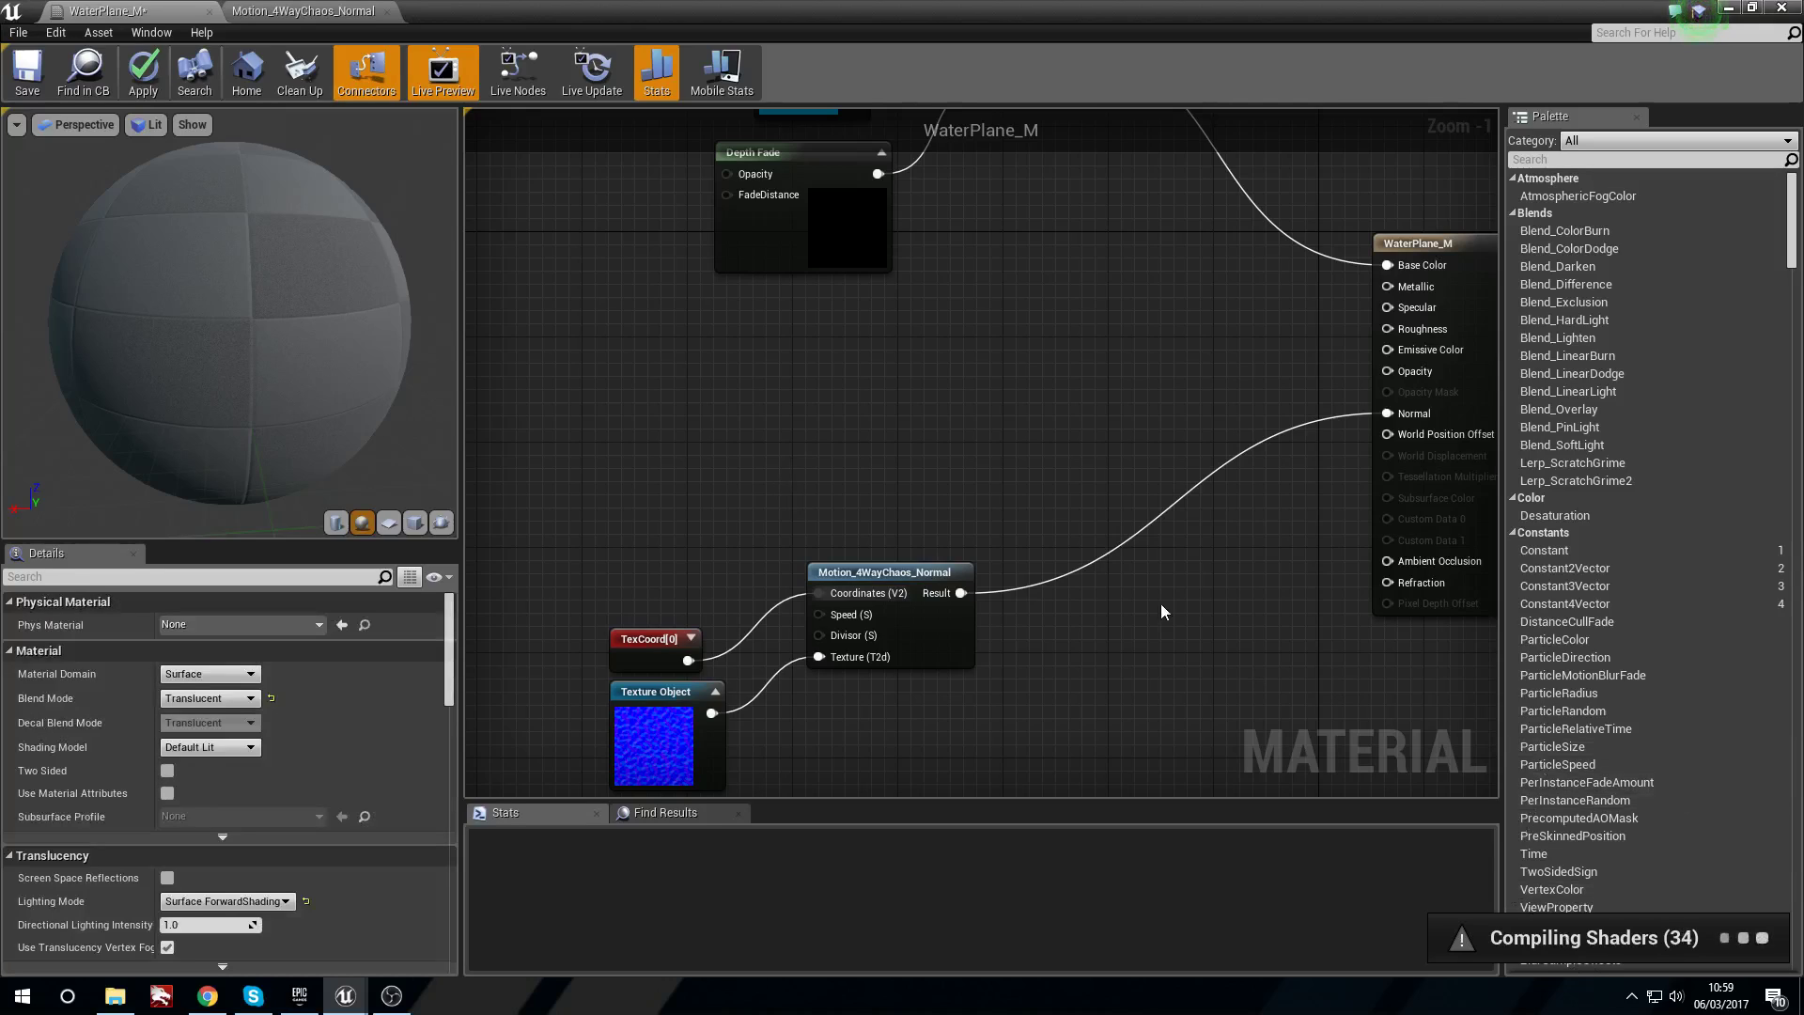
pyautogui.click(654, 639)
pyautogui.moveTo(656, 629); pyautogui.dragTo(643, 615)
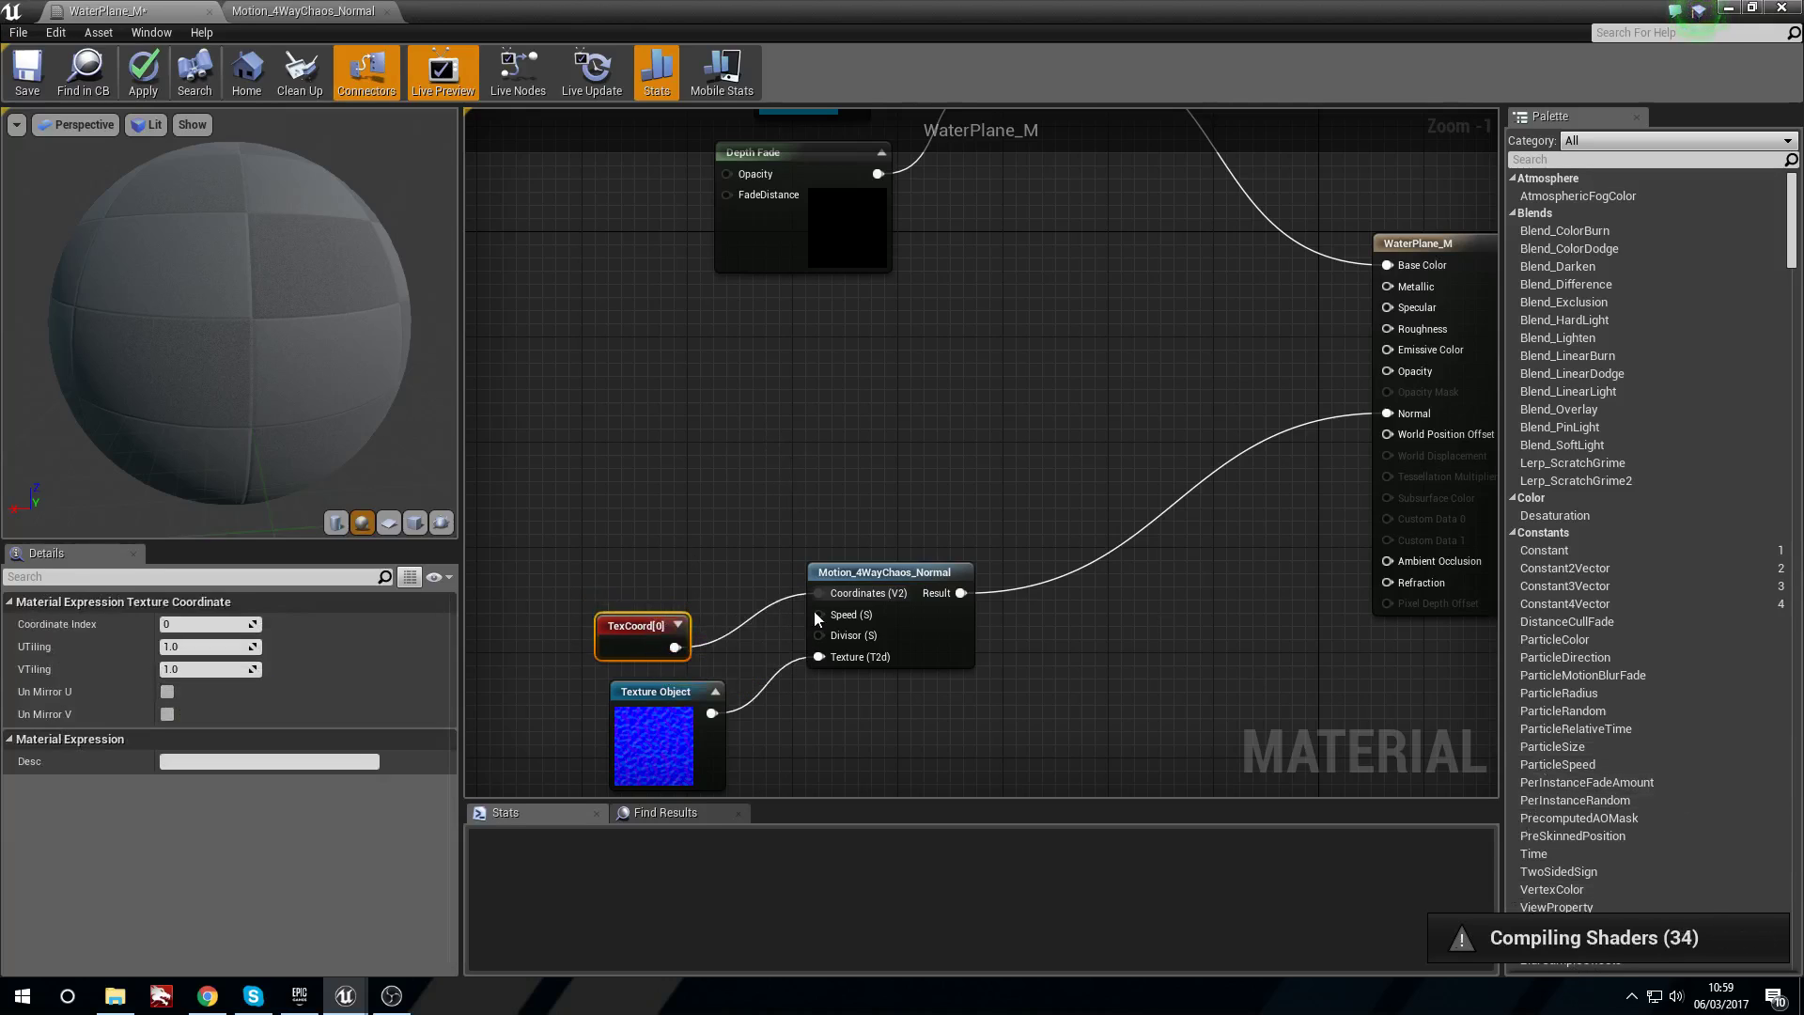
pyautogui.moveTo(639, 524); pyautogui.dragTo(652, 534, button='right')
pyautogui.click(735, 445)
pyautogui.moveTo(734, 445); pyautogui.dragTo(696, 477, button='right')
pyautogui.moveTo(785, 455); pyautogui.dragTo(893, 615)
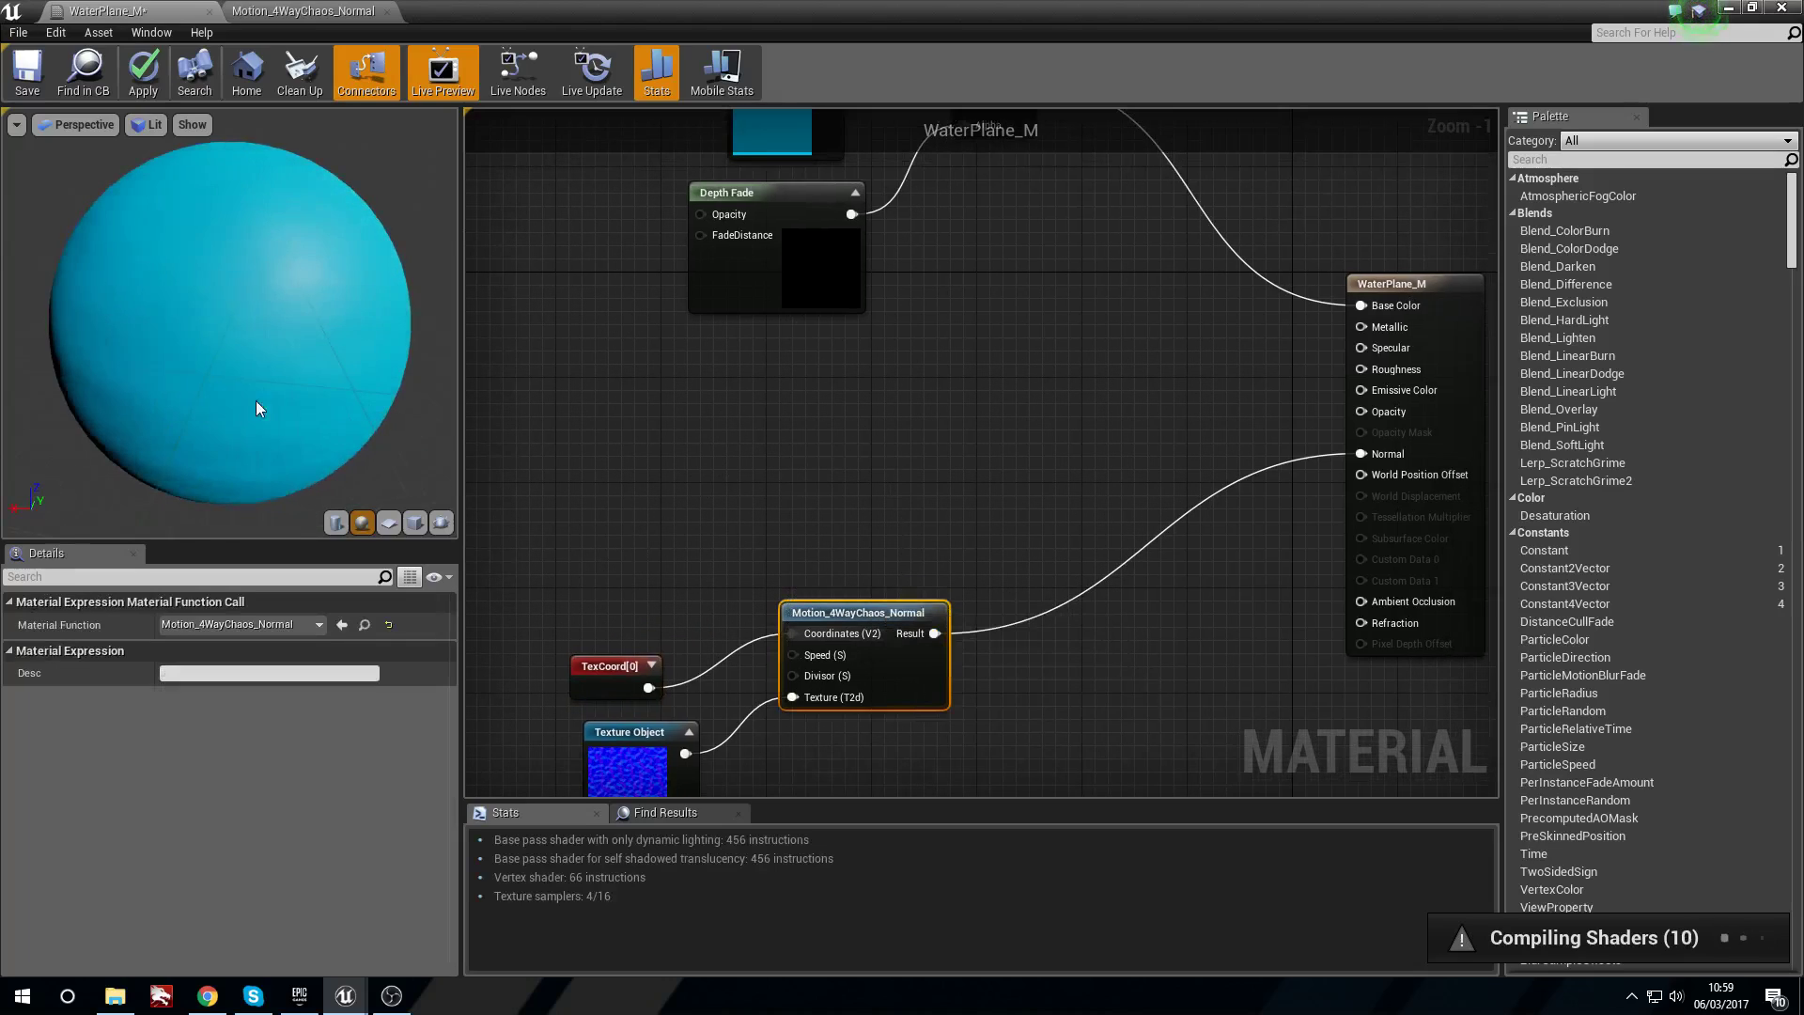
# Preview the material up close on the plane shape, and apply the changes with the level's water plane in view.
pyautogui.click(388, 523)
pyautogui.moveTo(269, 368); pyautogui.dragTo(277, 329)
pyautogui.scroll(5, 234, 350)
pyautogui.moveTo(195, 380); pyautogui.dragTo(225, 356)
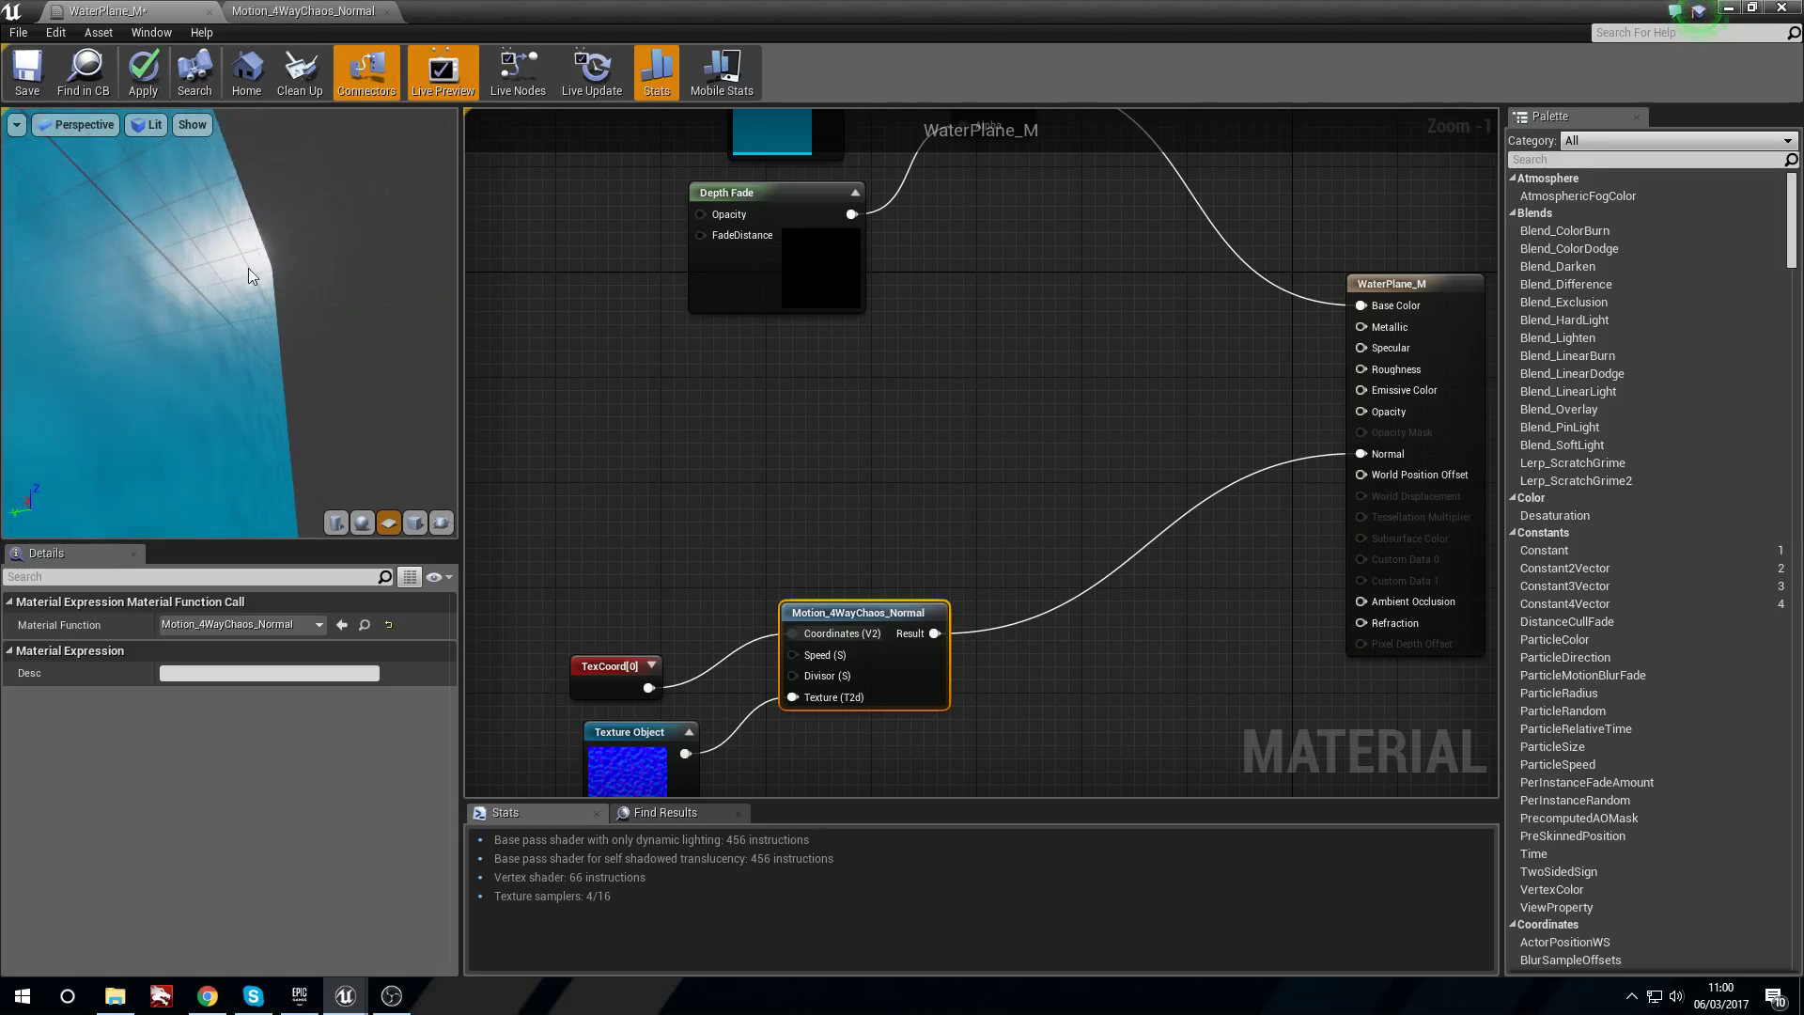
pyautogui.moveTo(1222, 9); pyautogui.dragTo(1137, 470)
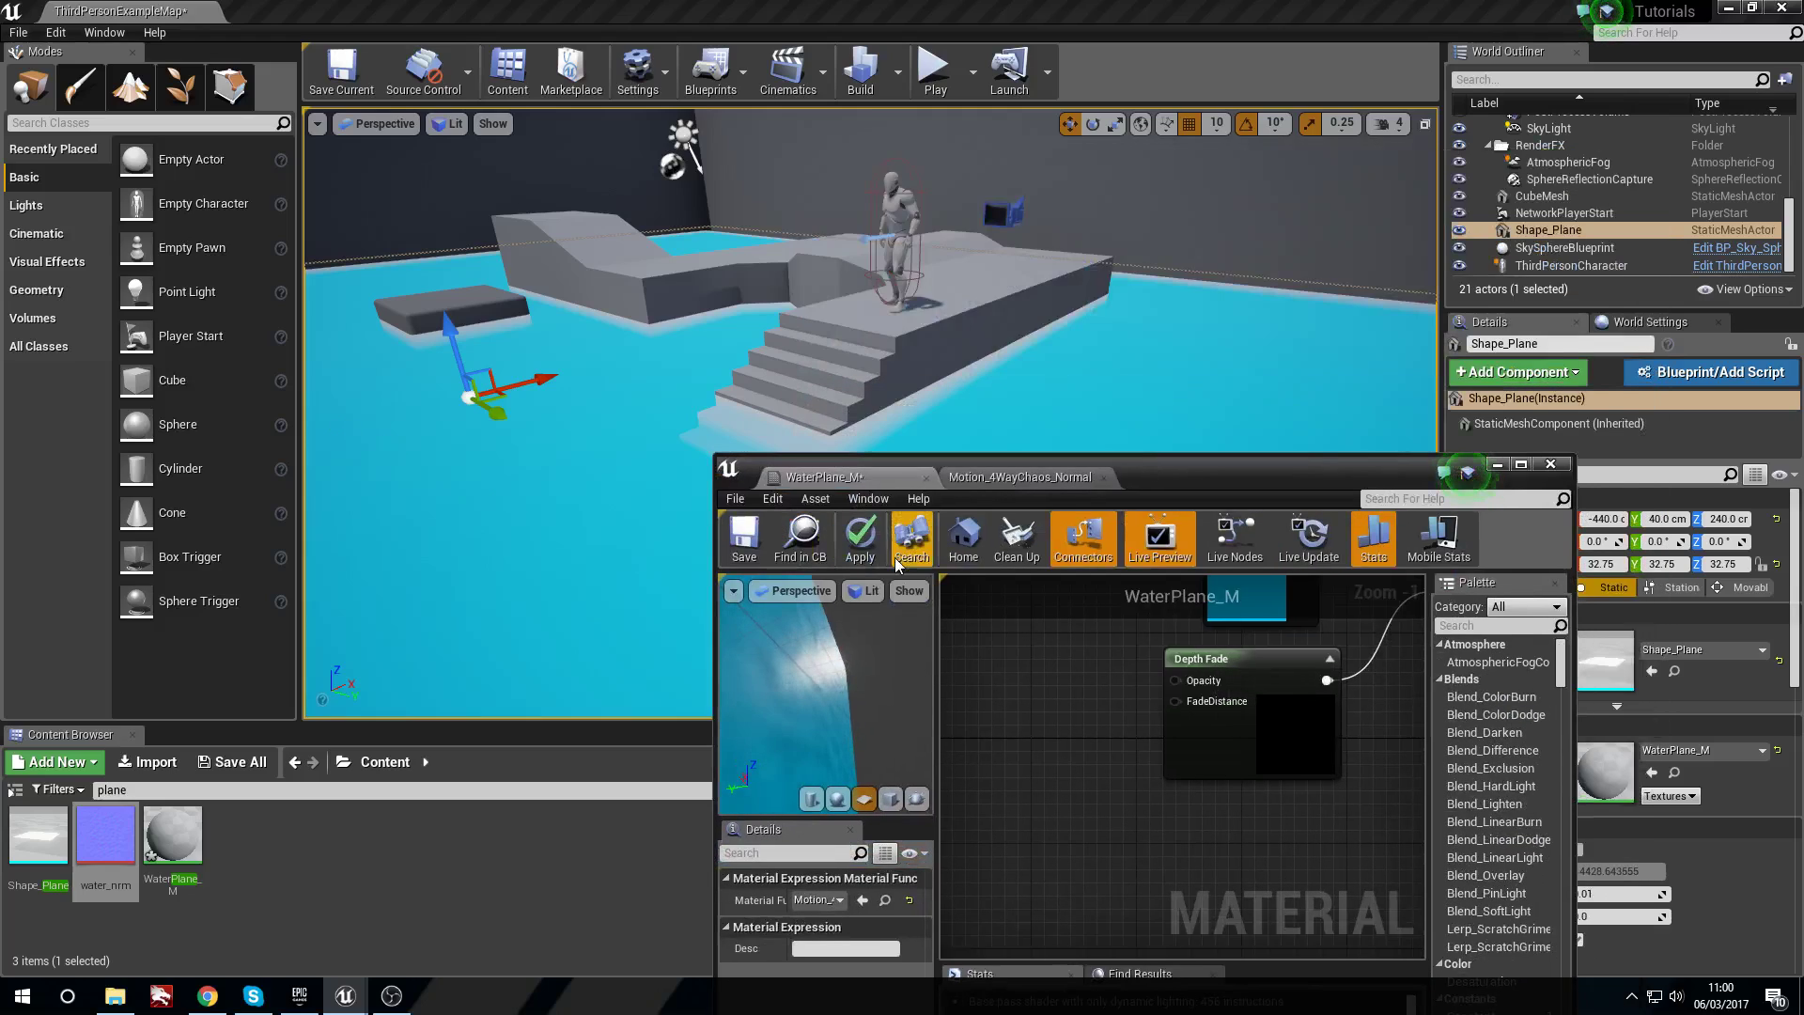
pyautogui.doubleClick(1289, 460)
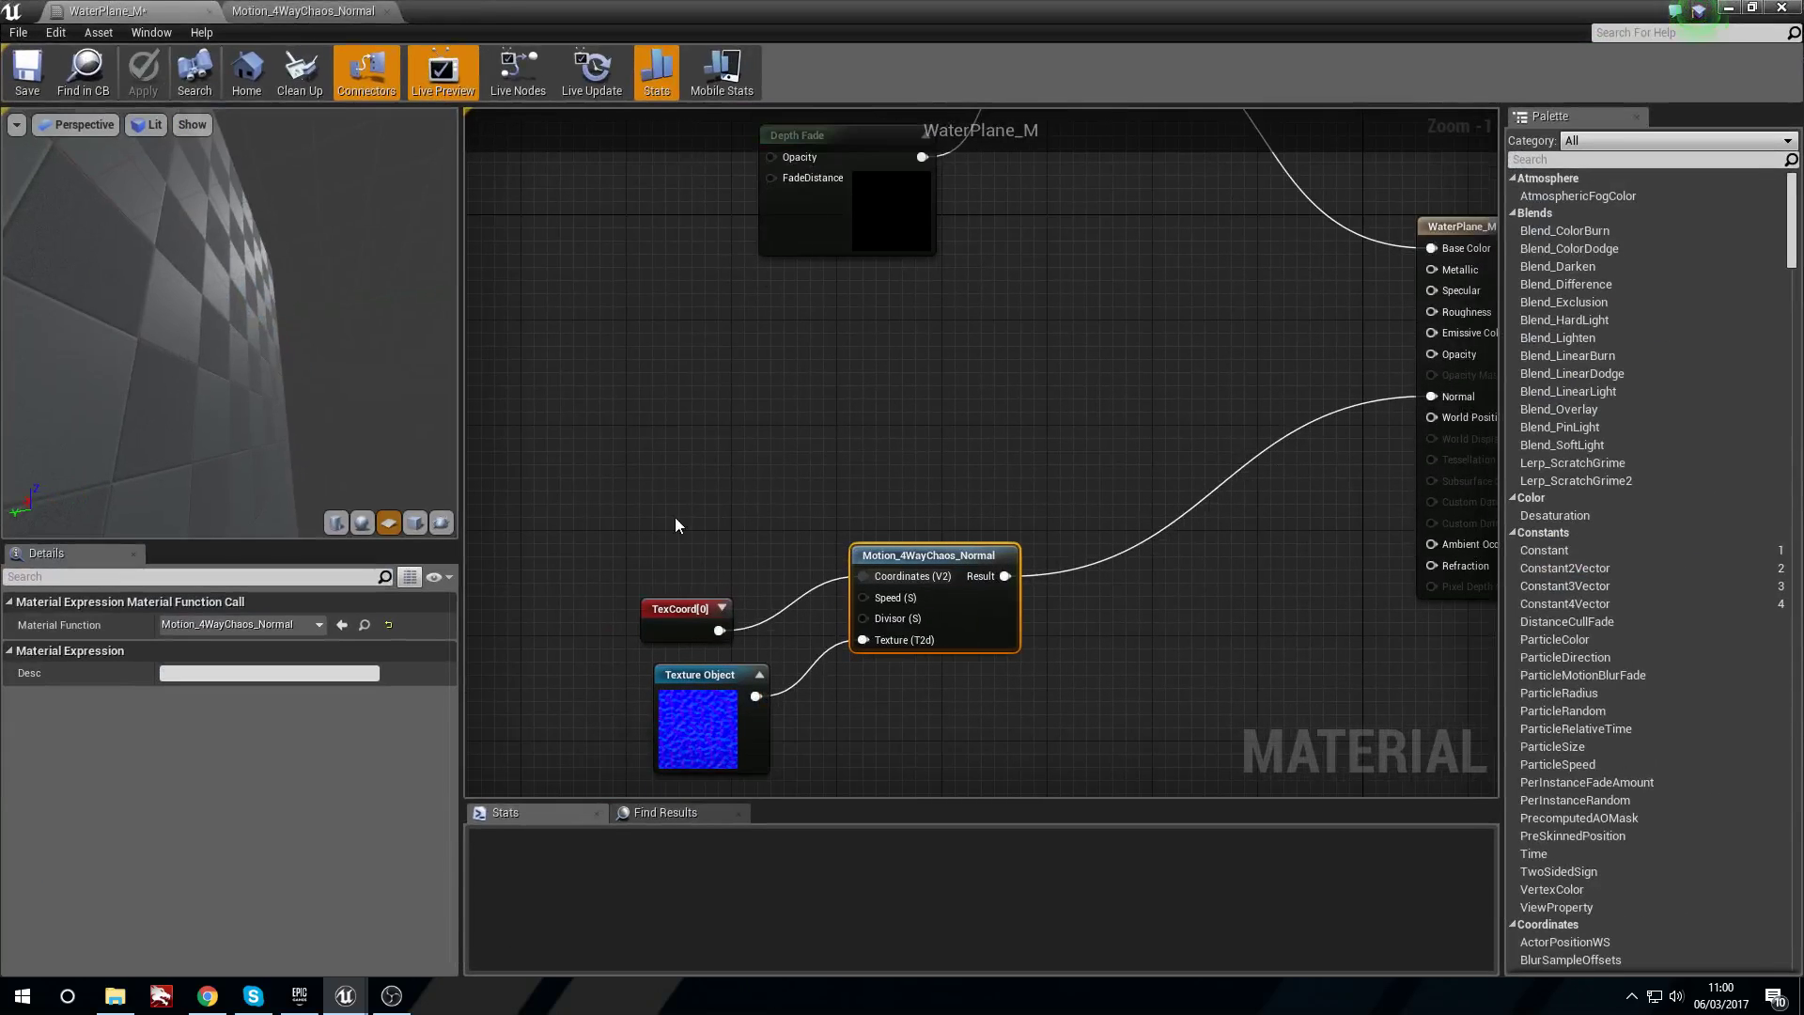
pyautogui.moveTo(674, 517); pyautogui.dragTo(902, 669)
pyautogui.moveTo(738, 410); pyautogui.dragTo(741, 392, button='right')
pyautogui.click(741, 395)
pyautogui.moveTo(747, 469)
pyautogui.mouseDown(button='right')
pyautogui.moveTo(707, 441)
pyautogui.moveTo(728, 443)
pyautogui.mouseUp(button='right')
pyautogui.click(665, 564)
pyautogui.click(657, 705)
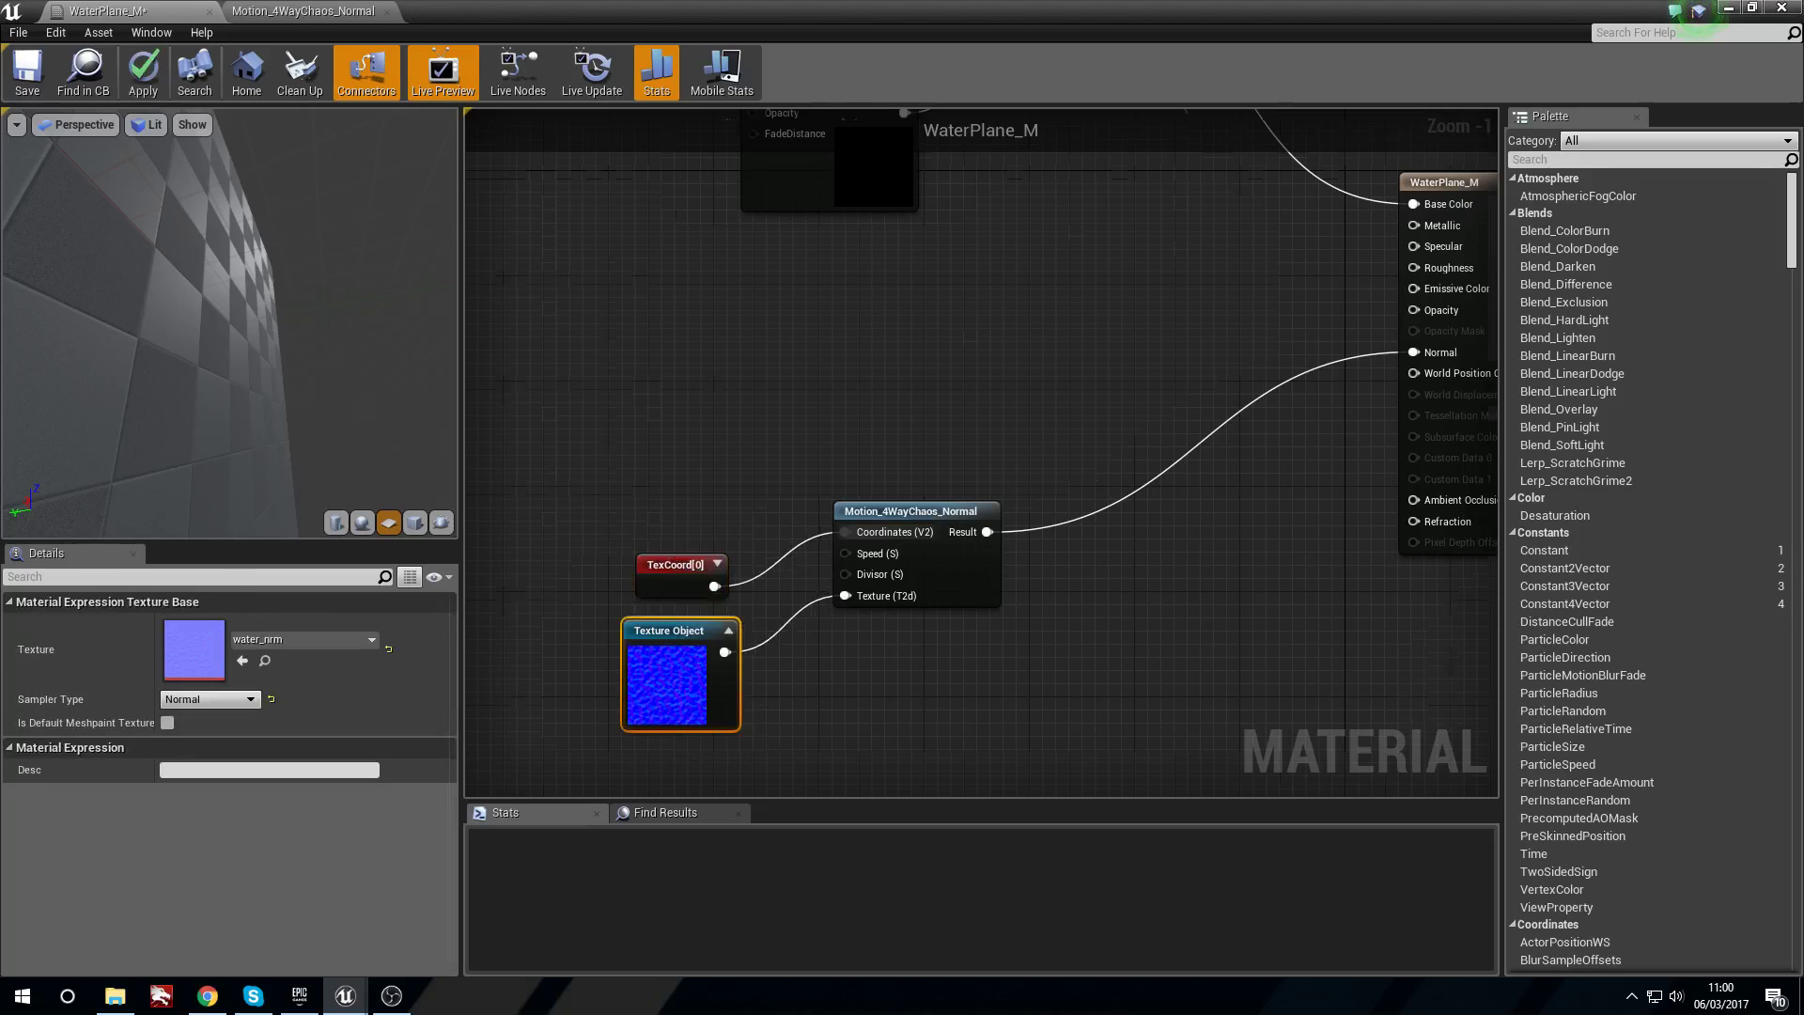
# Duplicate the Motion_4WayChaos_Normal node and place the copy above the original.
pyautogui.moveTo(928, 448); pyautogui.dragTo(820, 436, button='right')
pyautogui.click(820, 436)
pyautogui.click(814, 554)
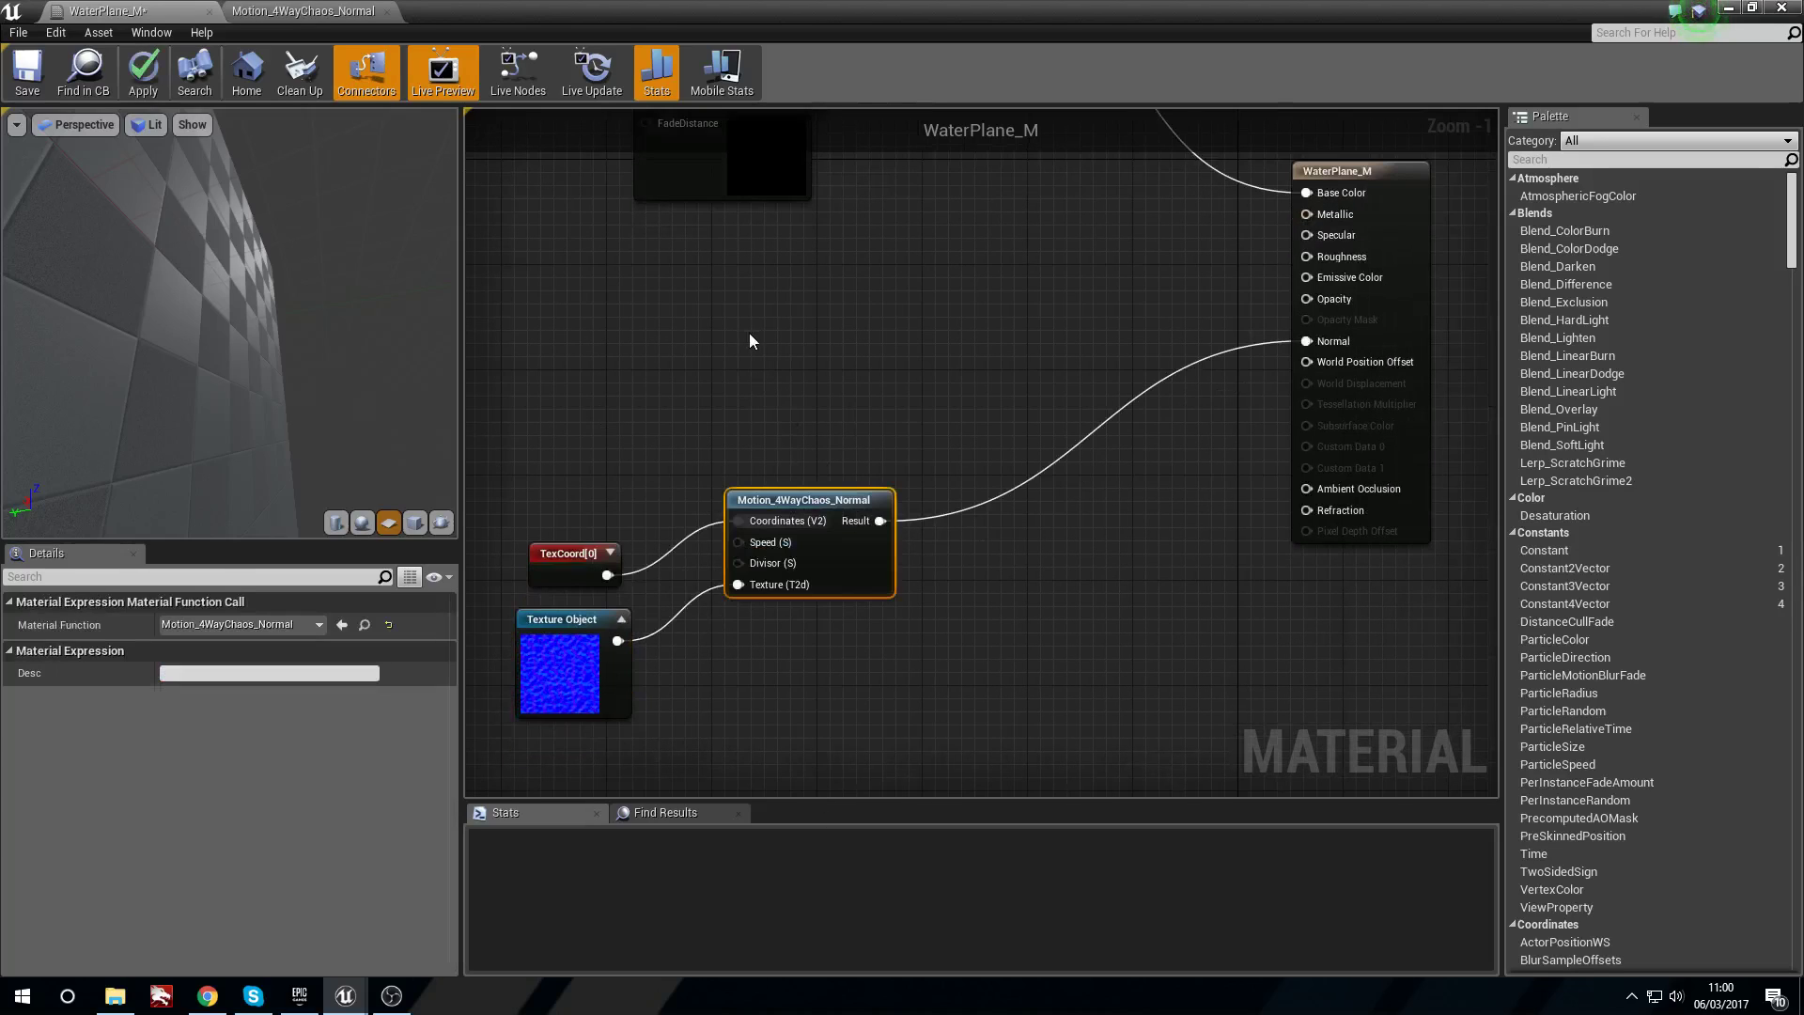
pyautogui.hotkey('ctrl', 'v')
pyautogui.moveTo(828, 366); pyautogui.dragTo(816, 365)
pyautogui.moveTo(646, 661); pyautogui.dragTo(788, 687, button='right')
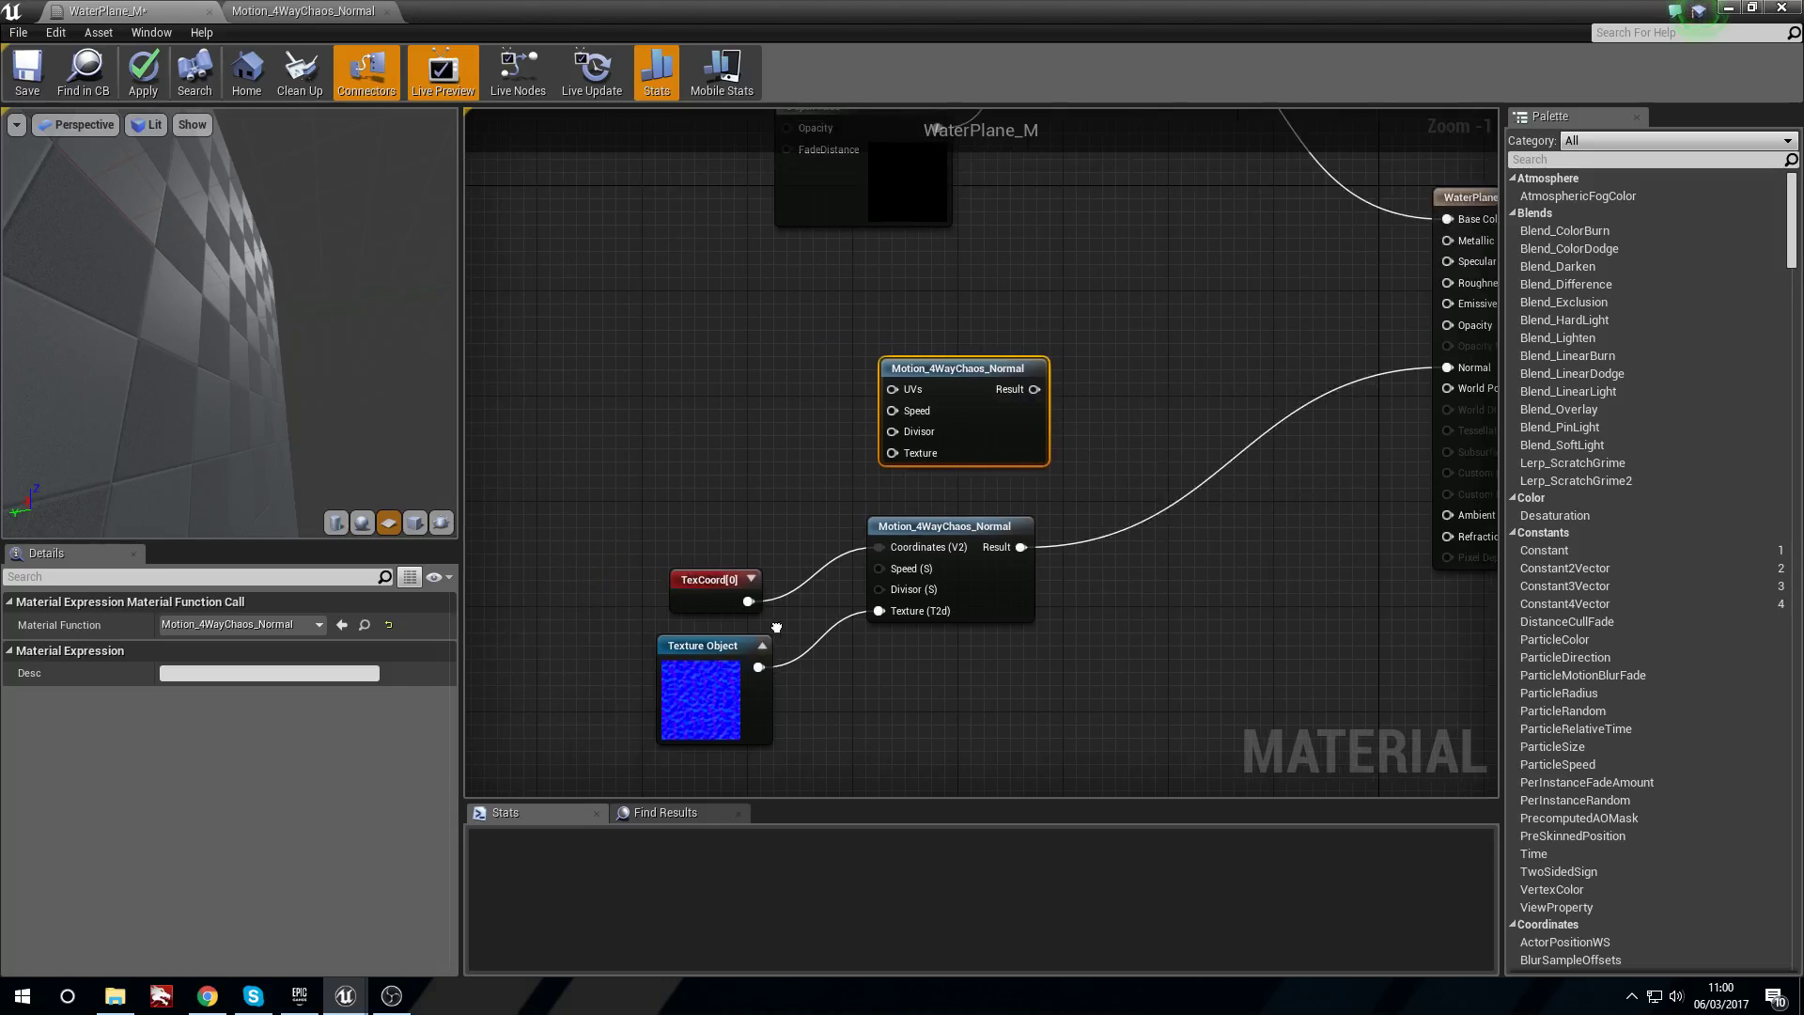
# Move TexCoord and the Texture Object away from the function nodes and connect the Texture Object to the duplicate's Texture input.
pyautogui.moveTo(672, 585); pyautogui.dragTo(607, 545)
pyautogui.moveTo(742, 691); pyautogui.dragTo(600, 415)
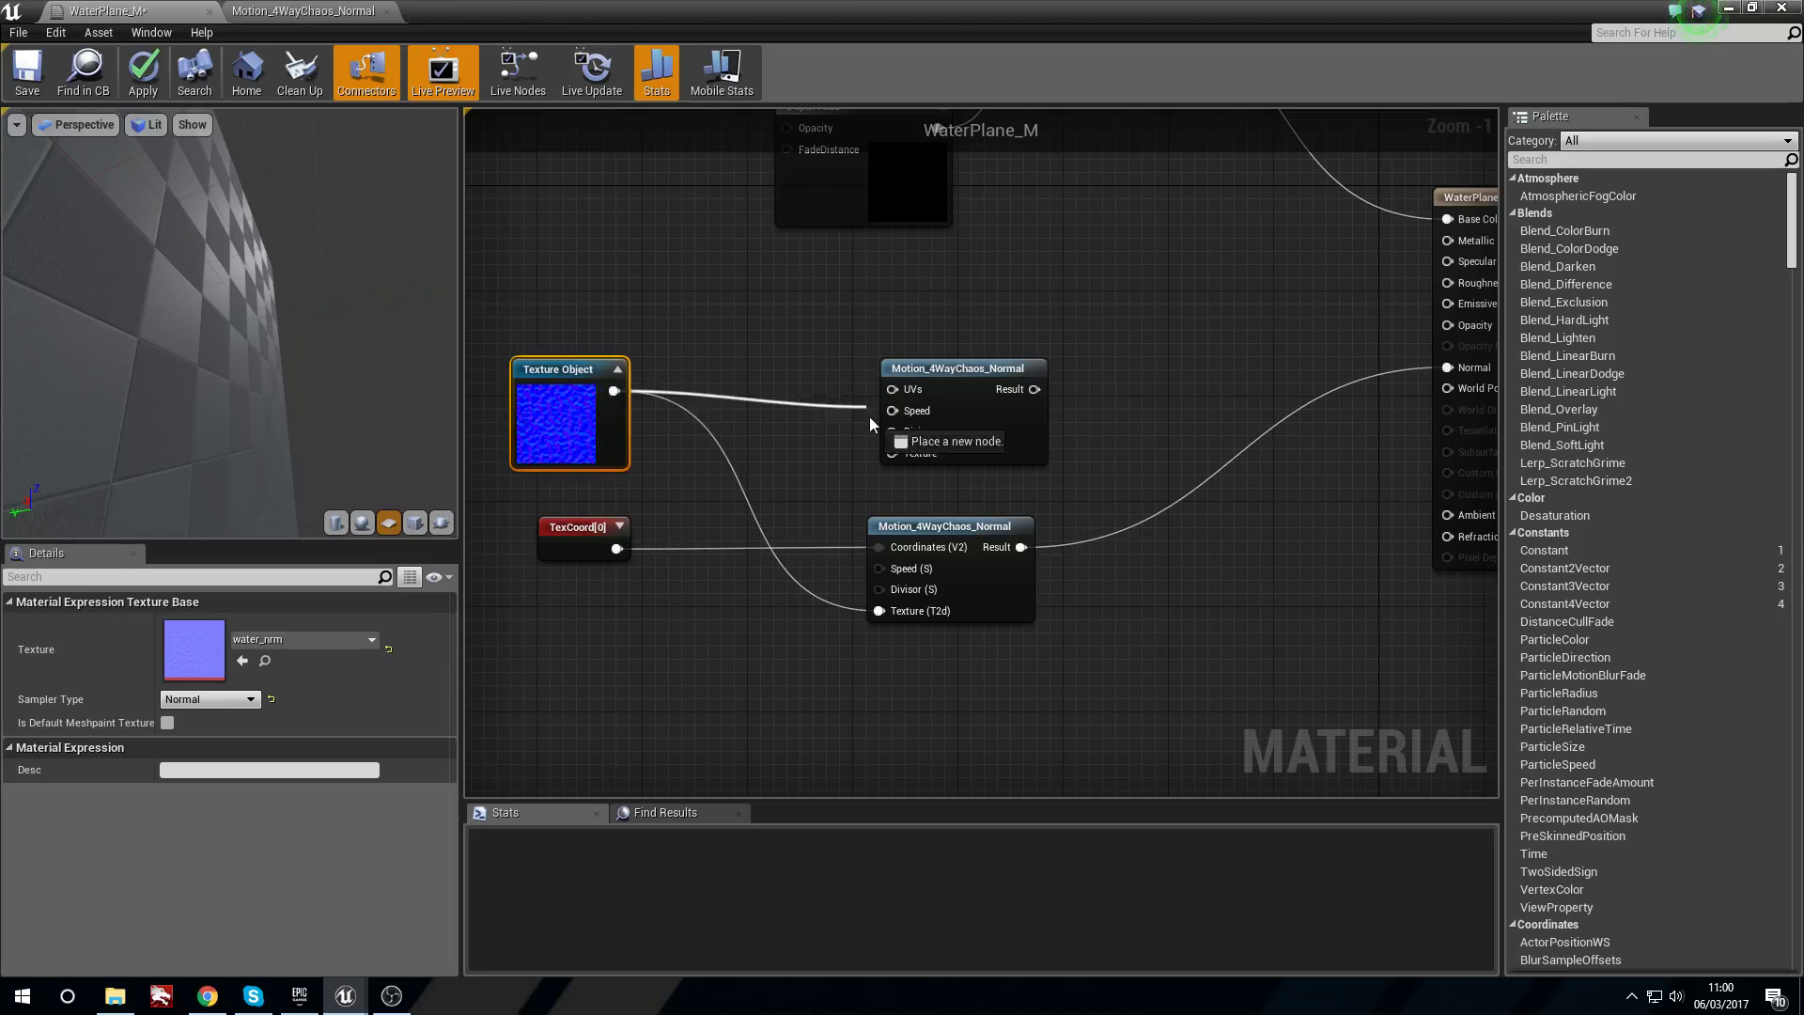
pyautogui.moveTo(887, 455); pyautogui.dragTo(887, 454)
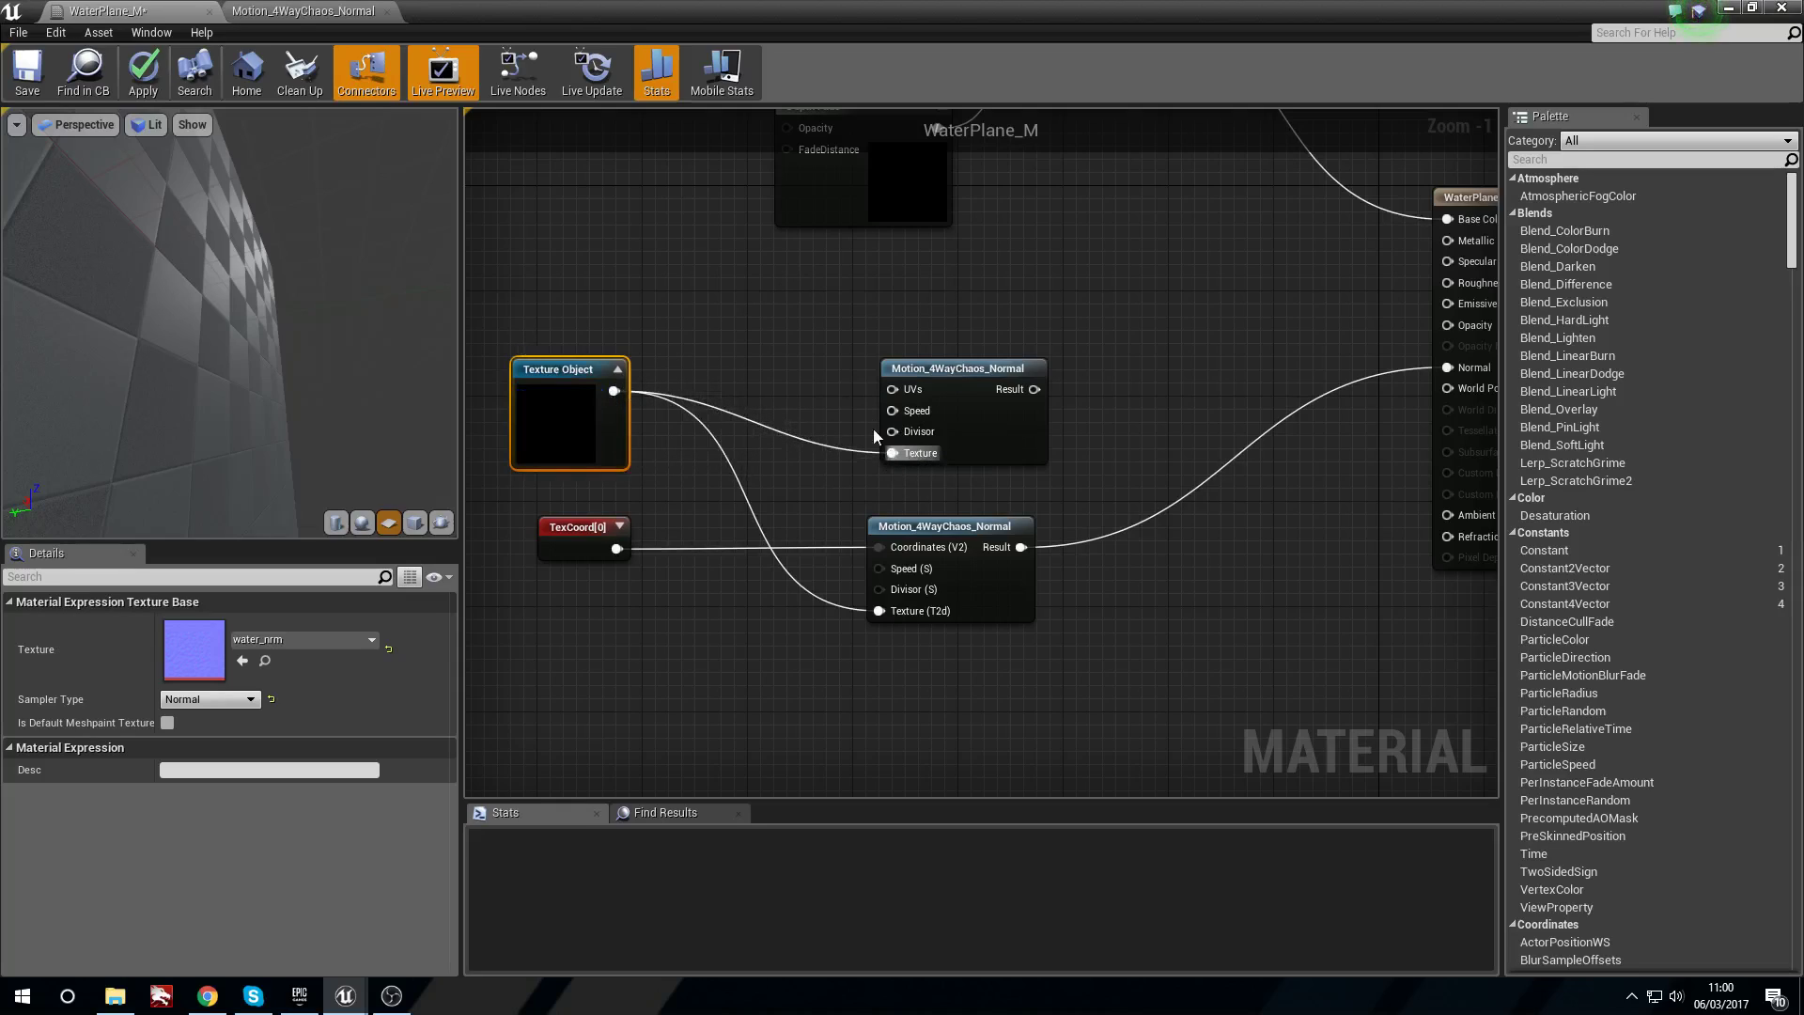
pyautogui.moveTo(981, 377); pyautogui.dragTo(953, 378)
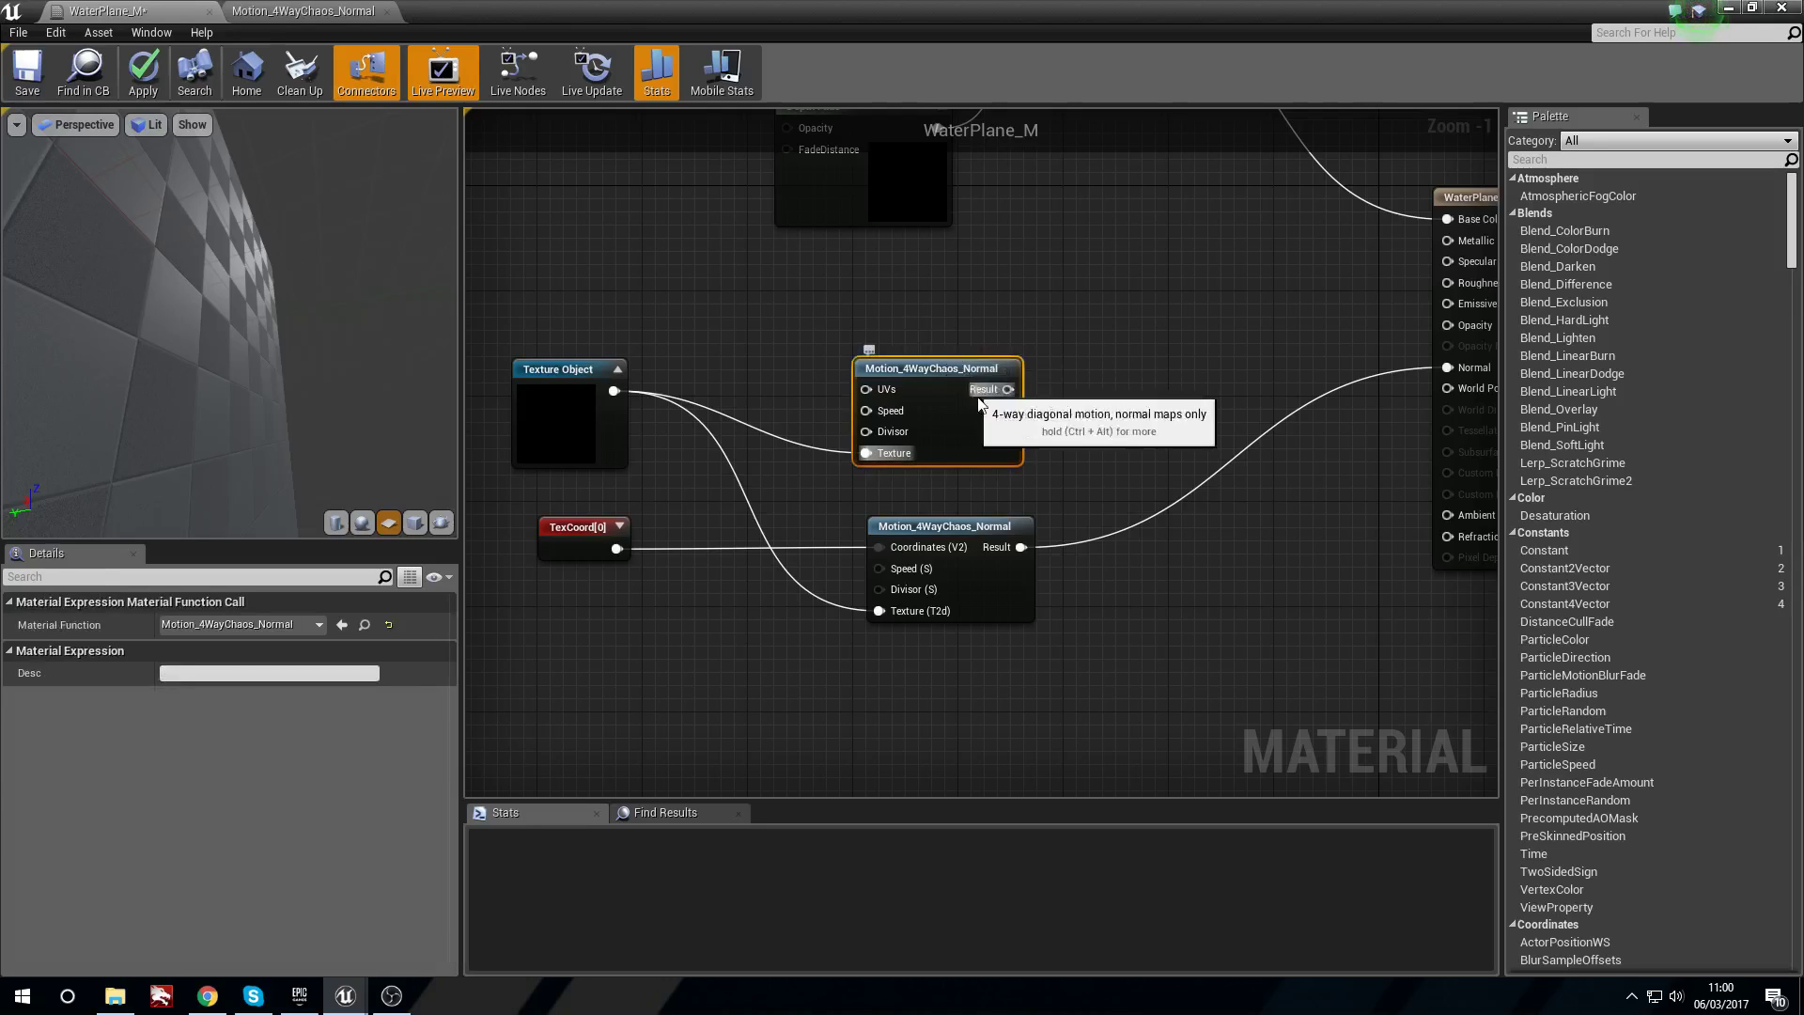
# Open the duplicate's function graph, then close the Motion_4WayChaos_Normal editor to return to WaterPlane_M.
pyautogui.doubleClick(953, 377)
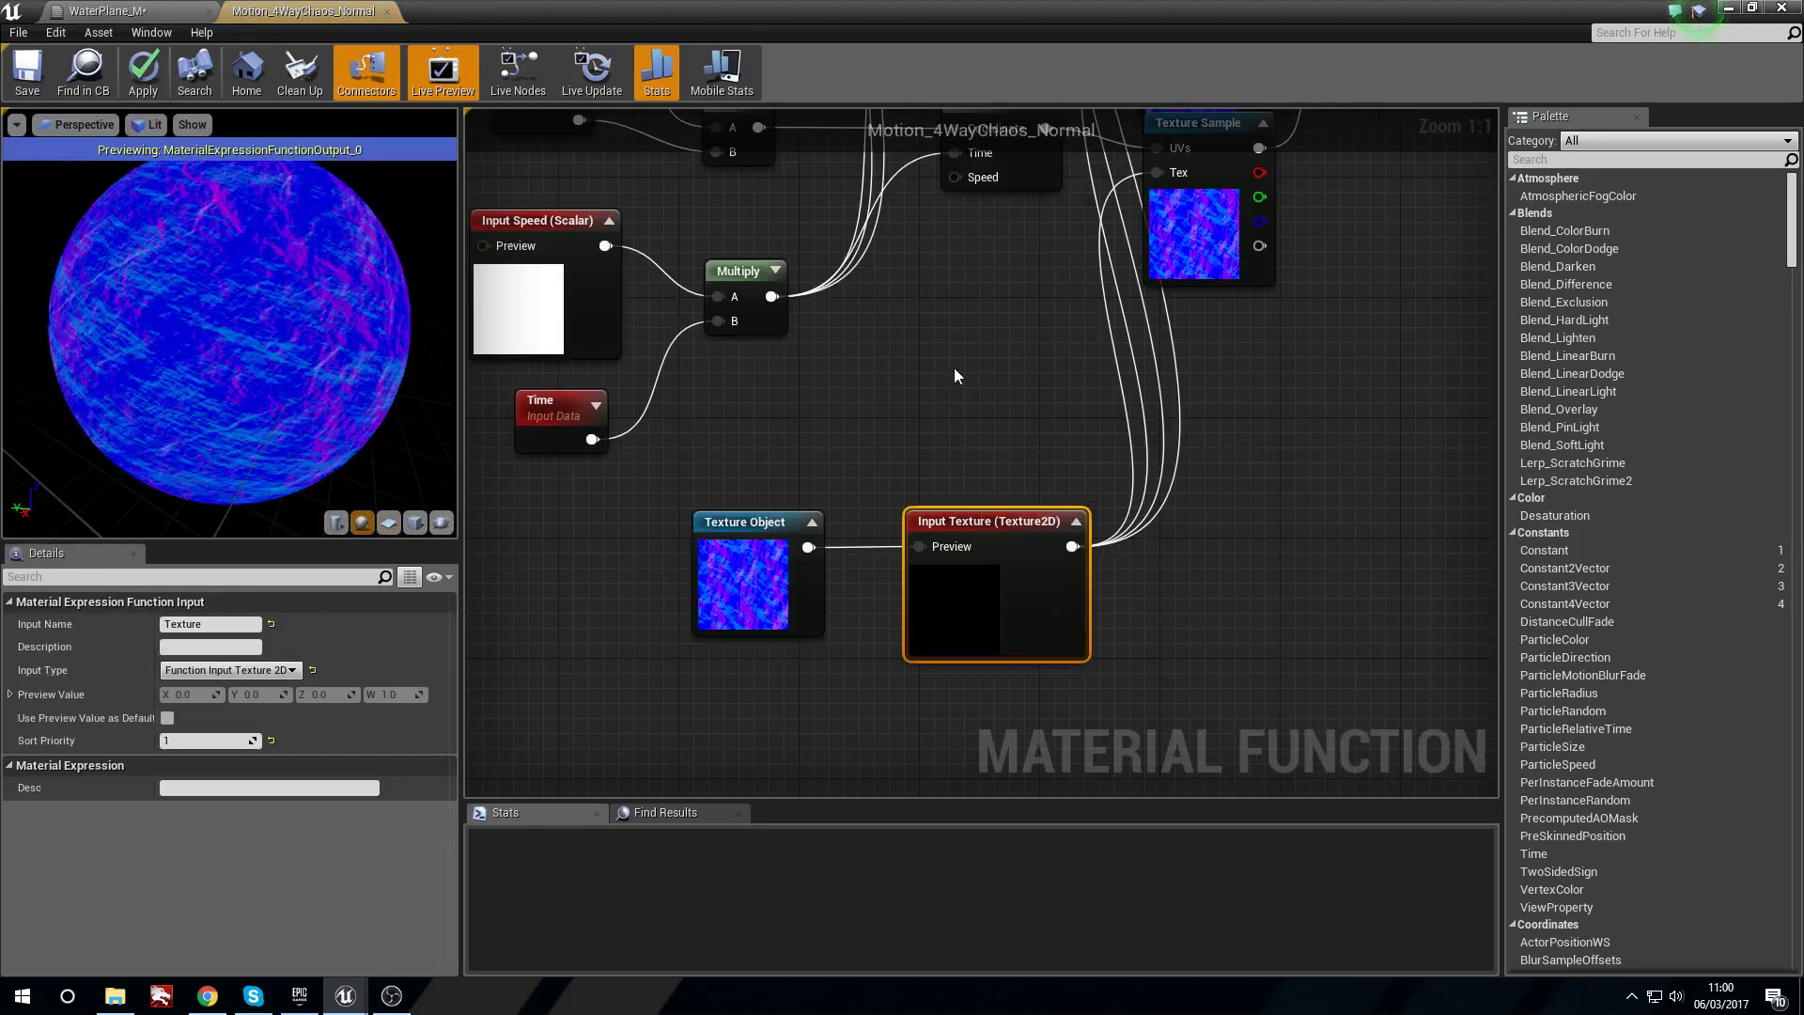
pyautogui.click(386, 11)
pyautogui.click(1033, 566)
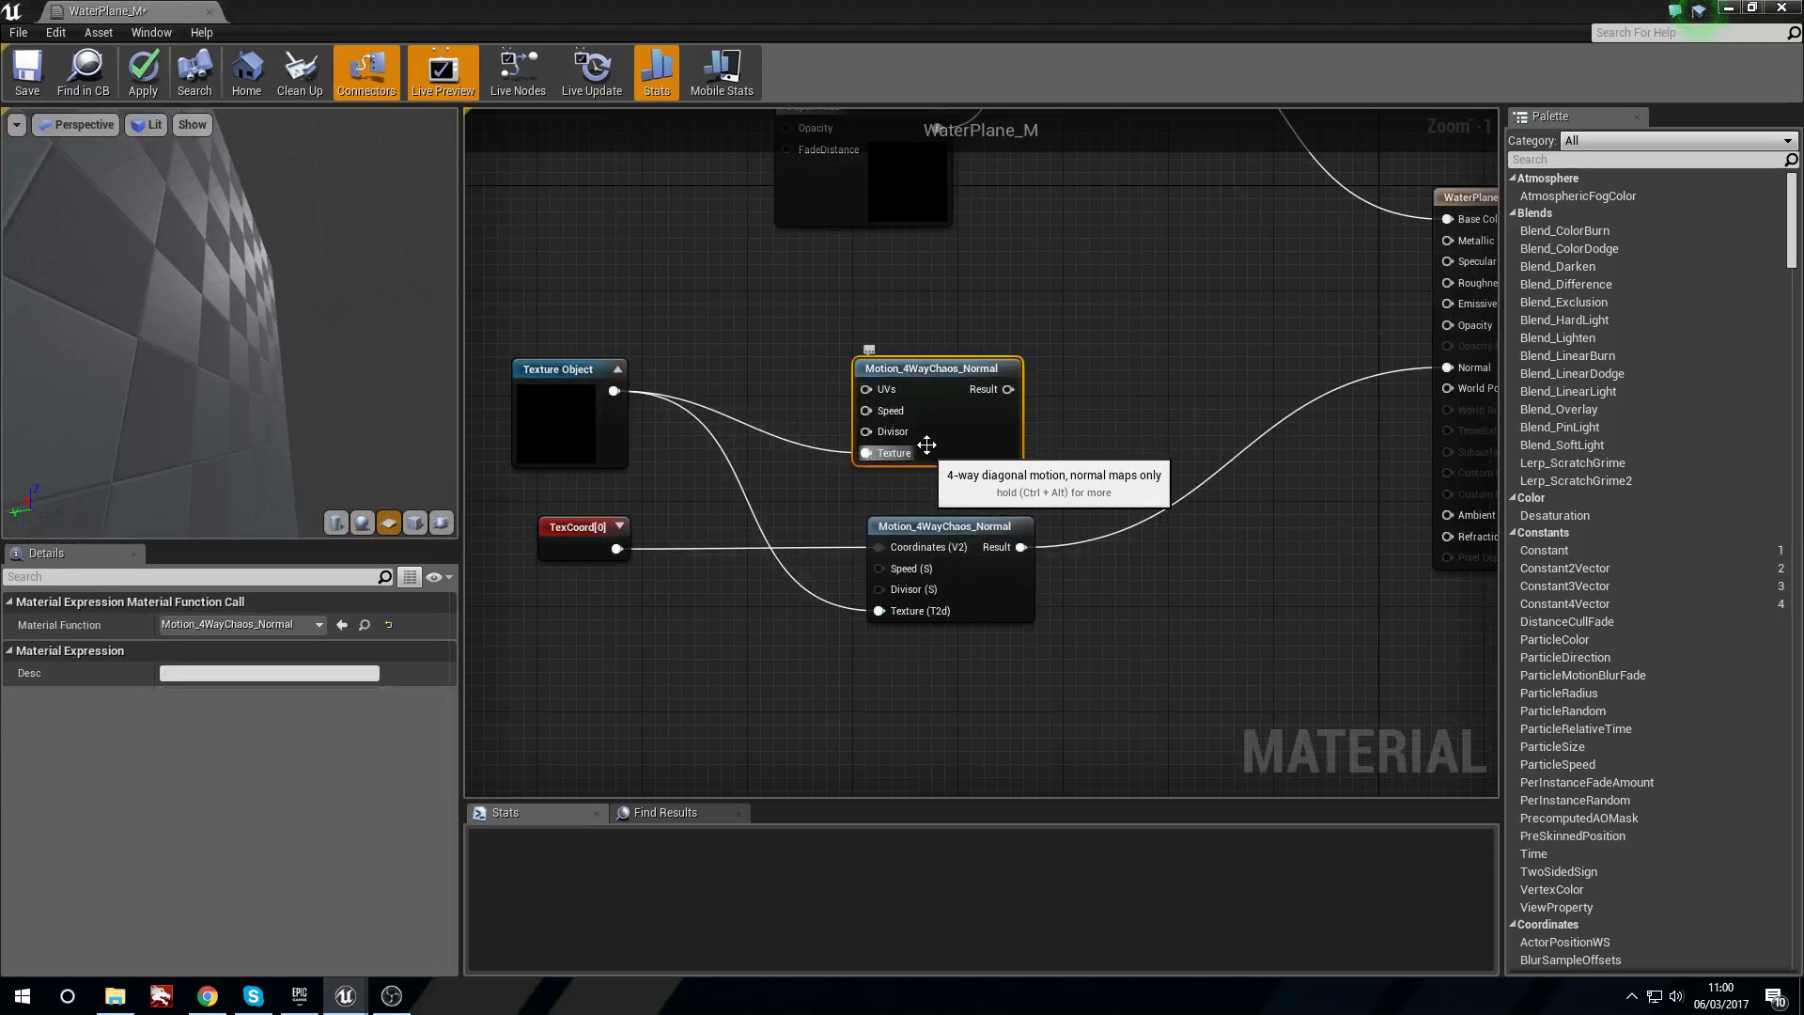
# Align the duplicate function node above the original and bring the Texture Object and TexCoord nodes closer to them.
pyautogui.moveTo(929, 380); pyautogui.dragTo(939, 407)
pyautogui.moveTo(624, 502); pyautogui.dragTo(678, 510, button='right')
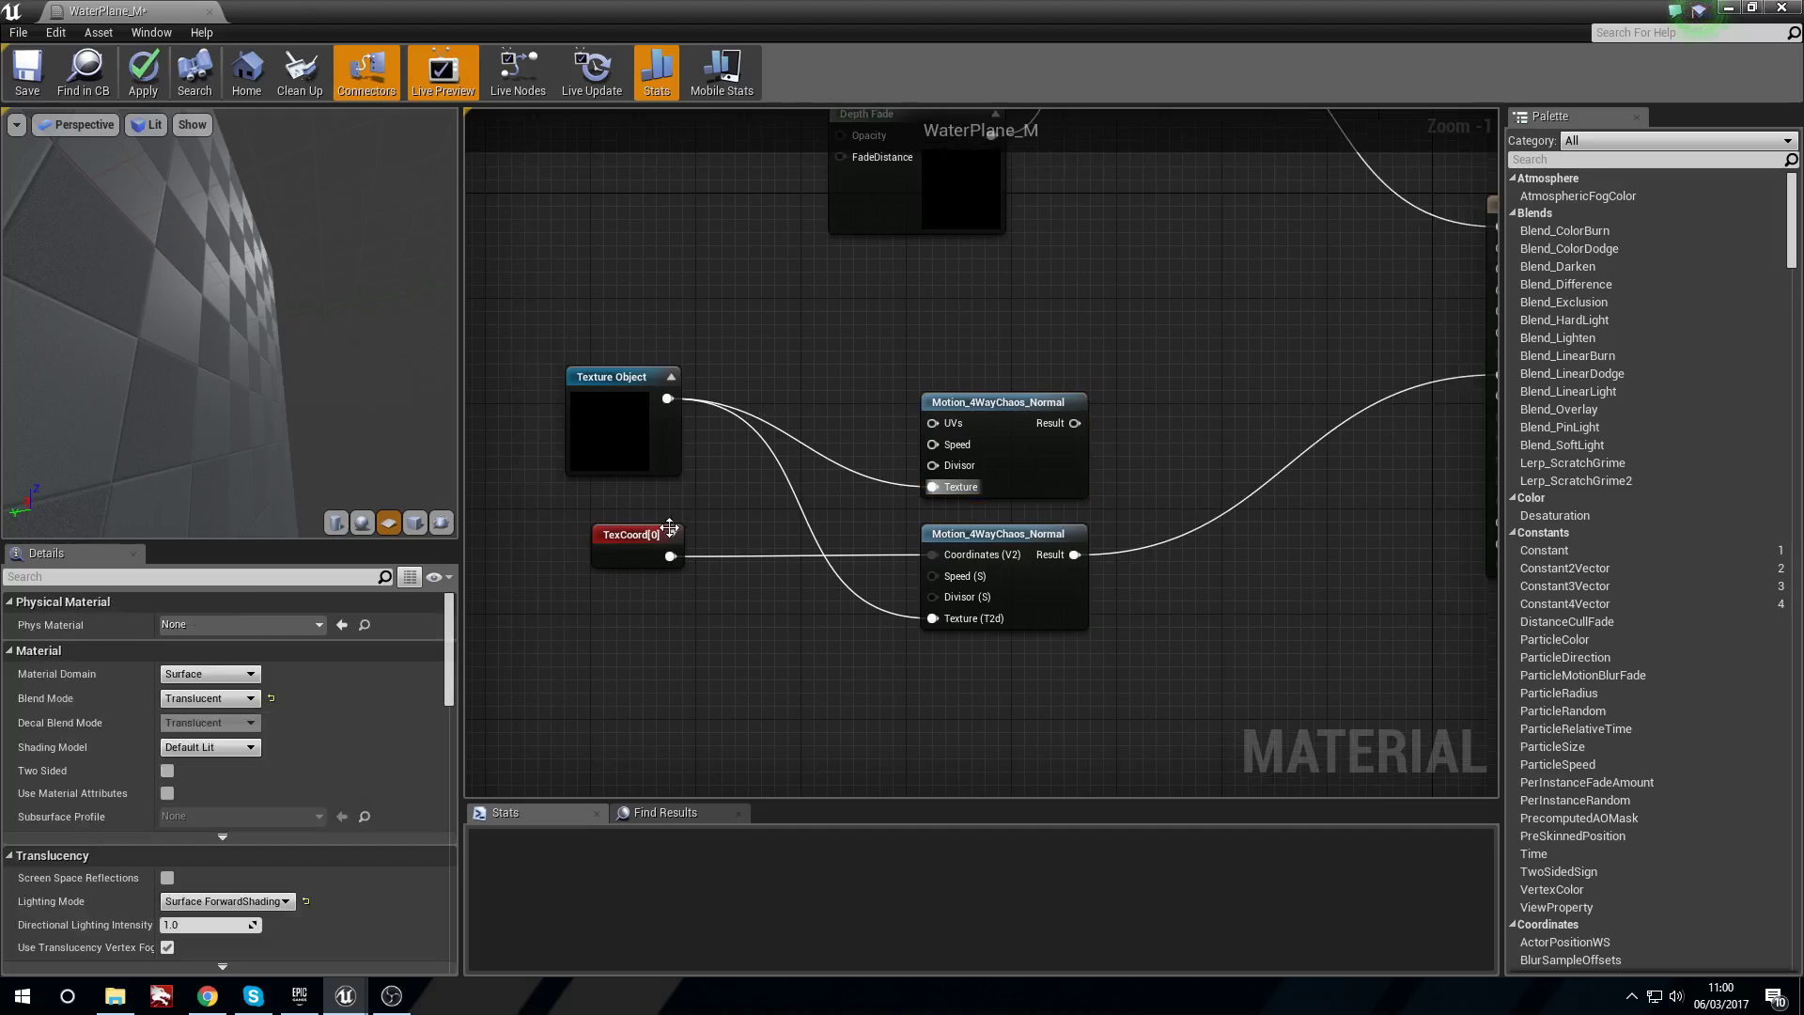
pyautogui.moveTo(648, 544); pyautogui.dragTo(661, 569)
pyautogui.moveTo(600, 435); pyautogui.dragTo(637, 494)
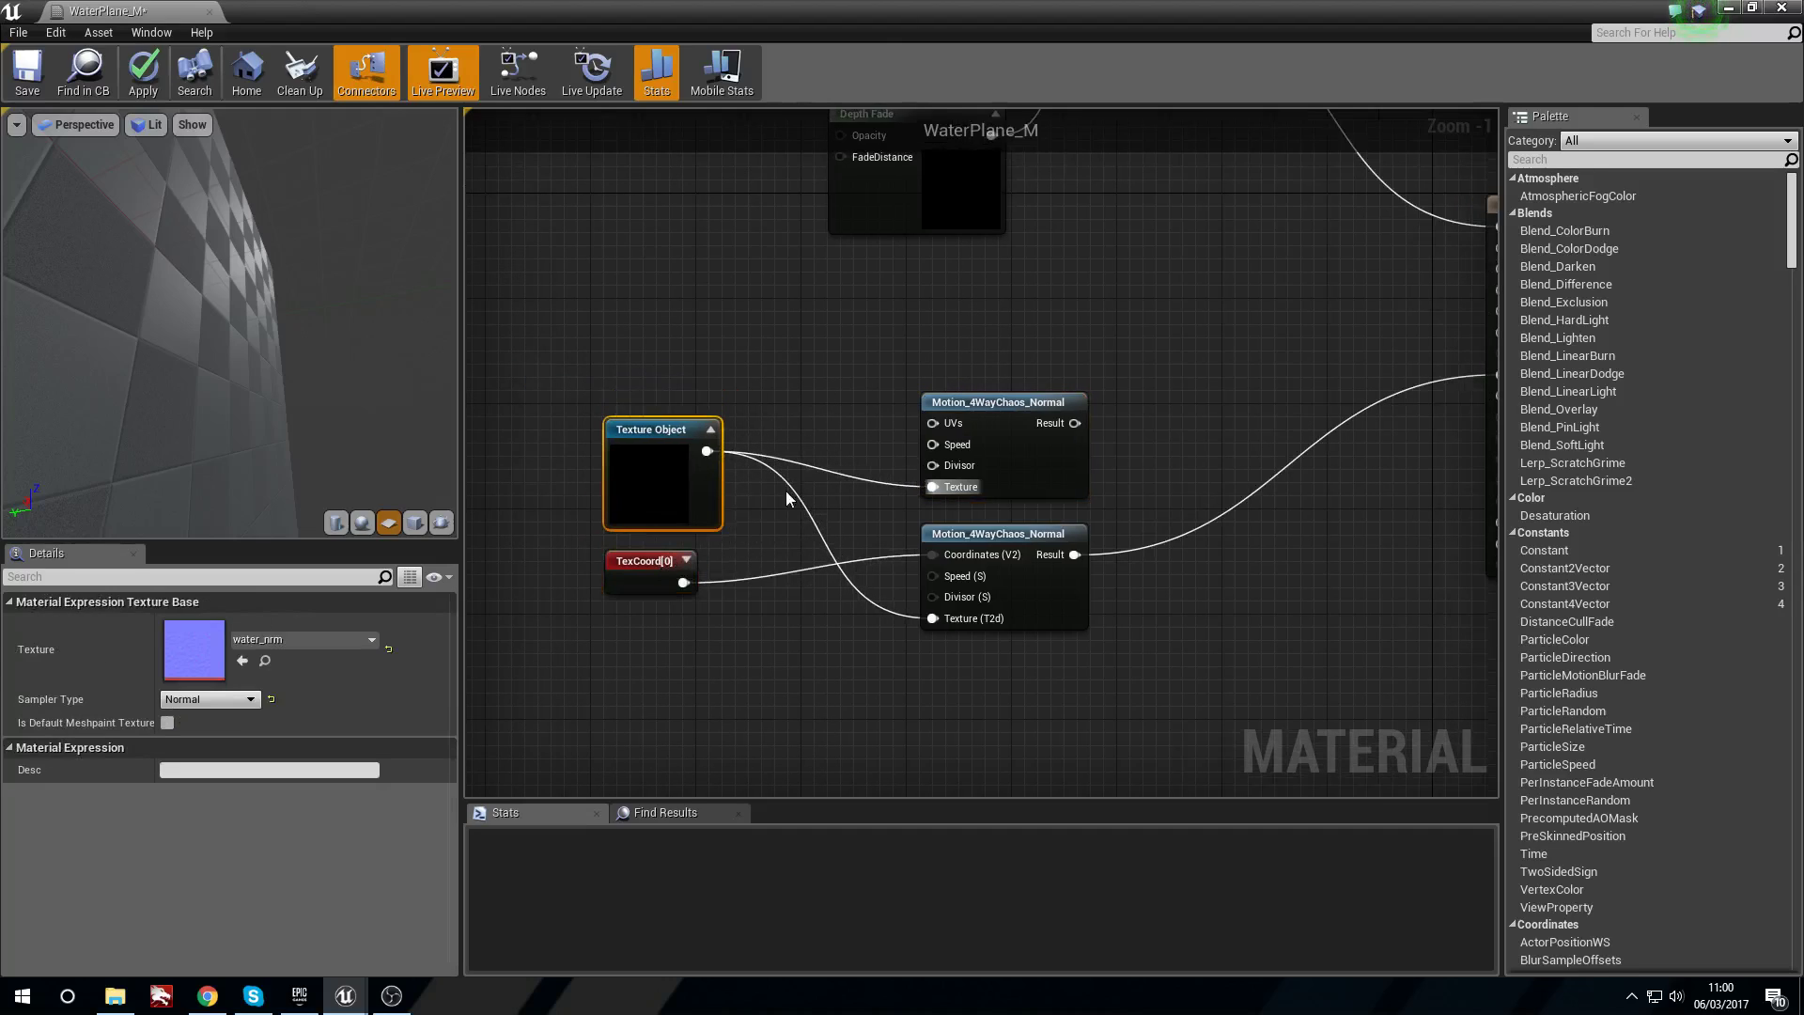
pyautogui.click(663, 585)
# Combine both Motion_4WayChaos_Normal Results with an Add node, and connect its output to the material's Normal input.
pyautogui.moveTo(1051, 510); pyautogui.dragTo(876, 508, button='right')
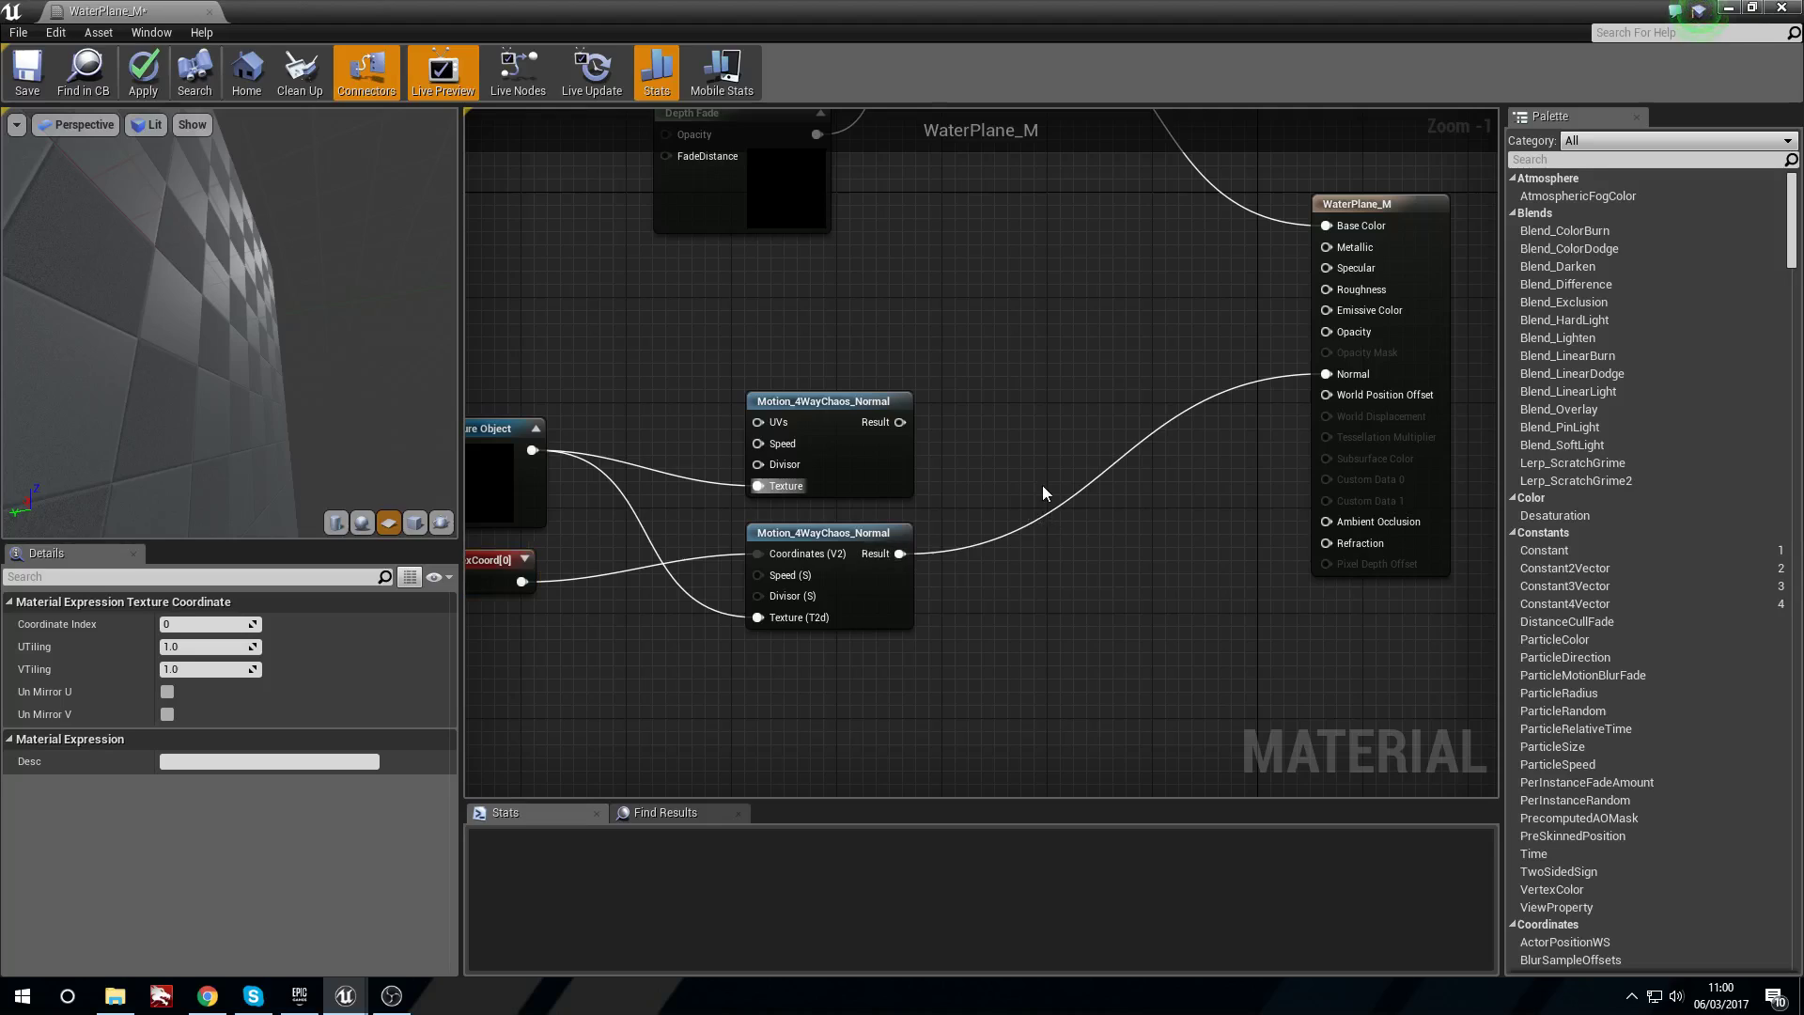
pyautogui.click(1043, 493)
pyautogui.moveTo(902, 422); pyautogui.dragTo(1064, 497)
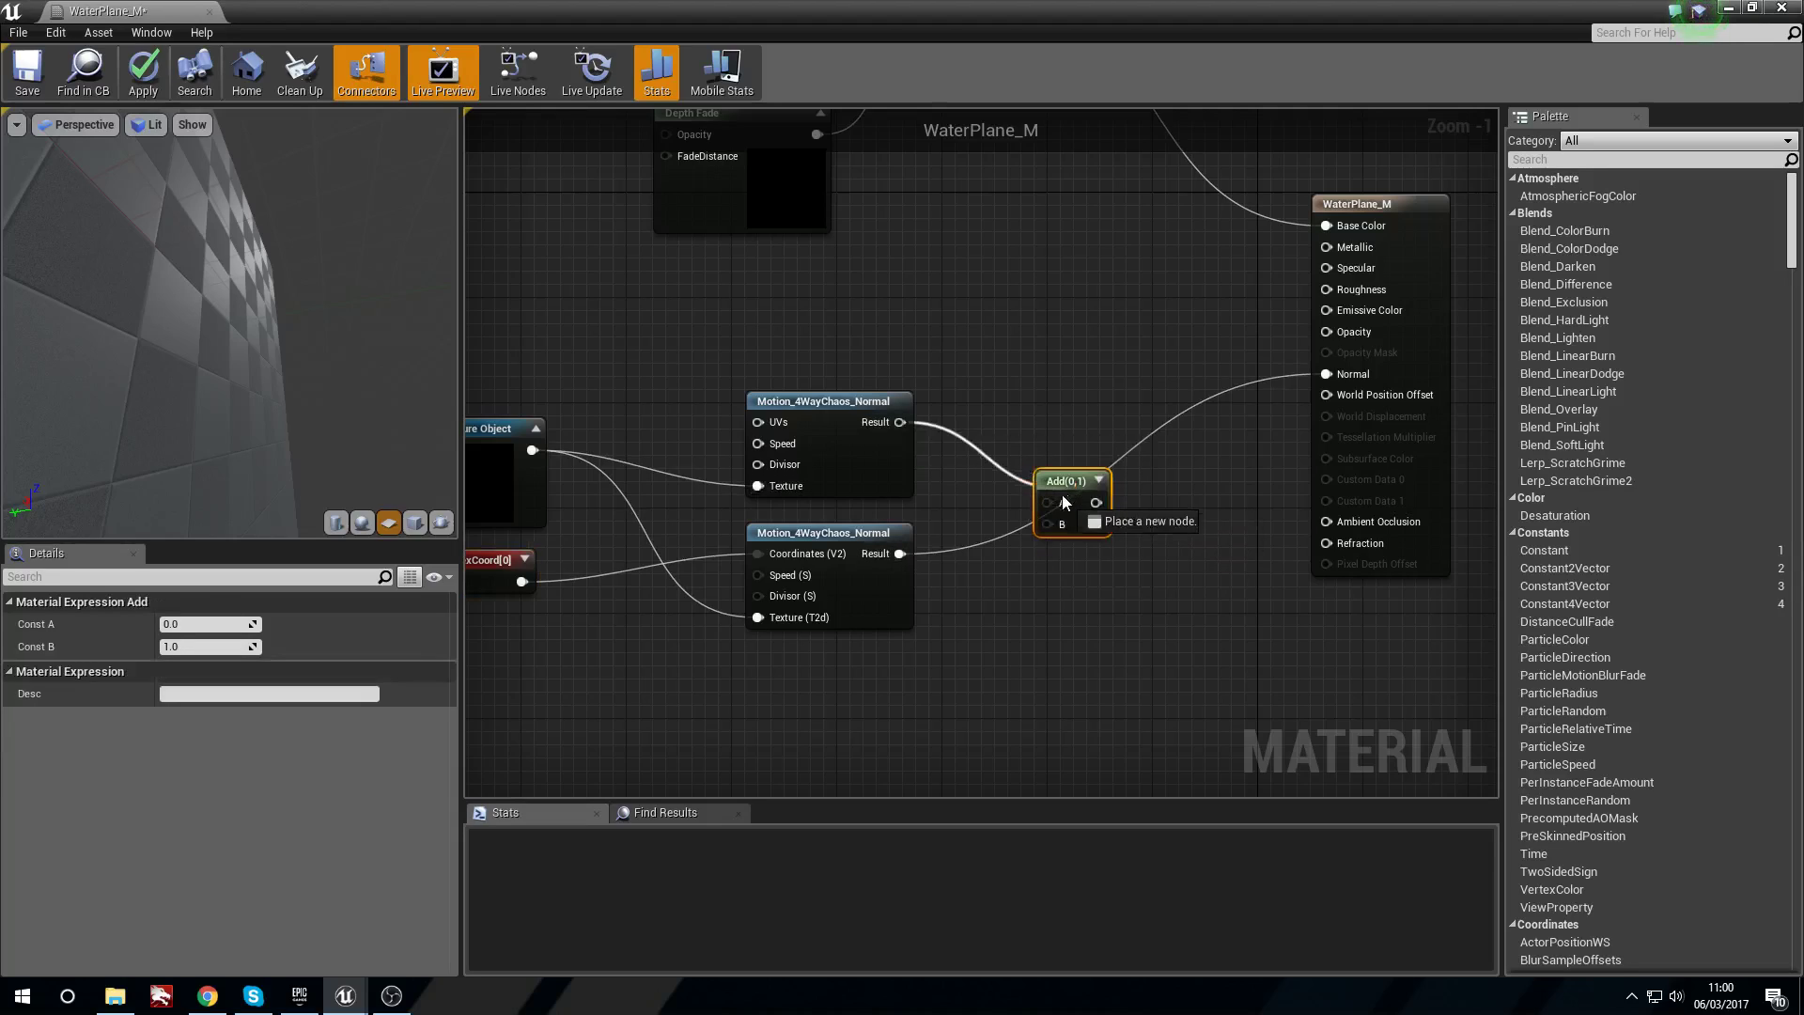
pyautogui.moveTo(900, 553); pyautogui.dragTo(1336, 376)
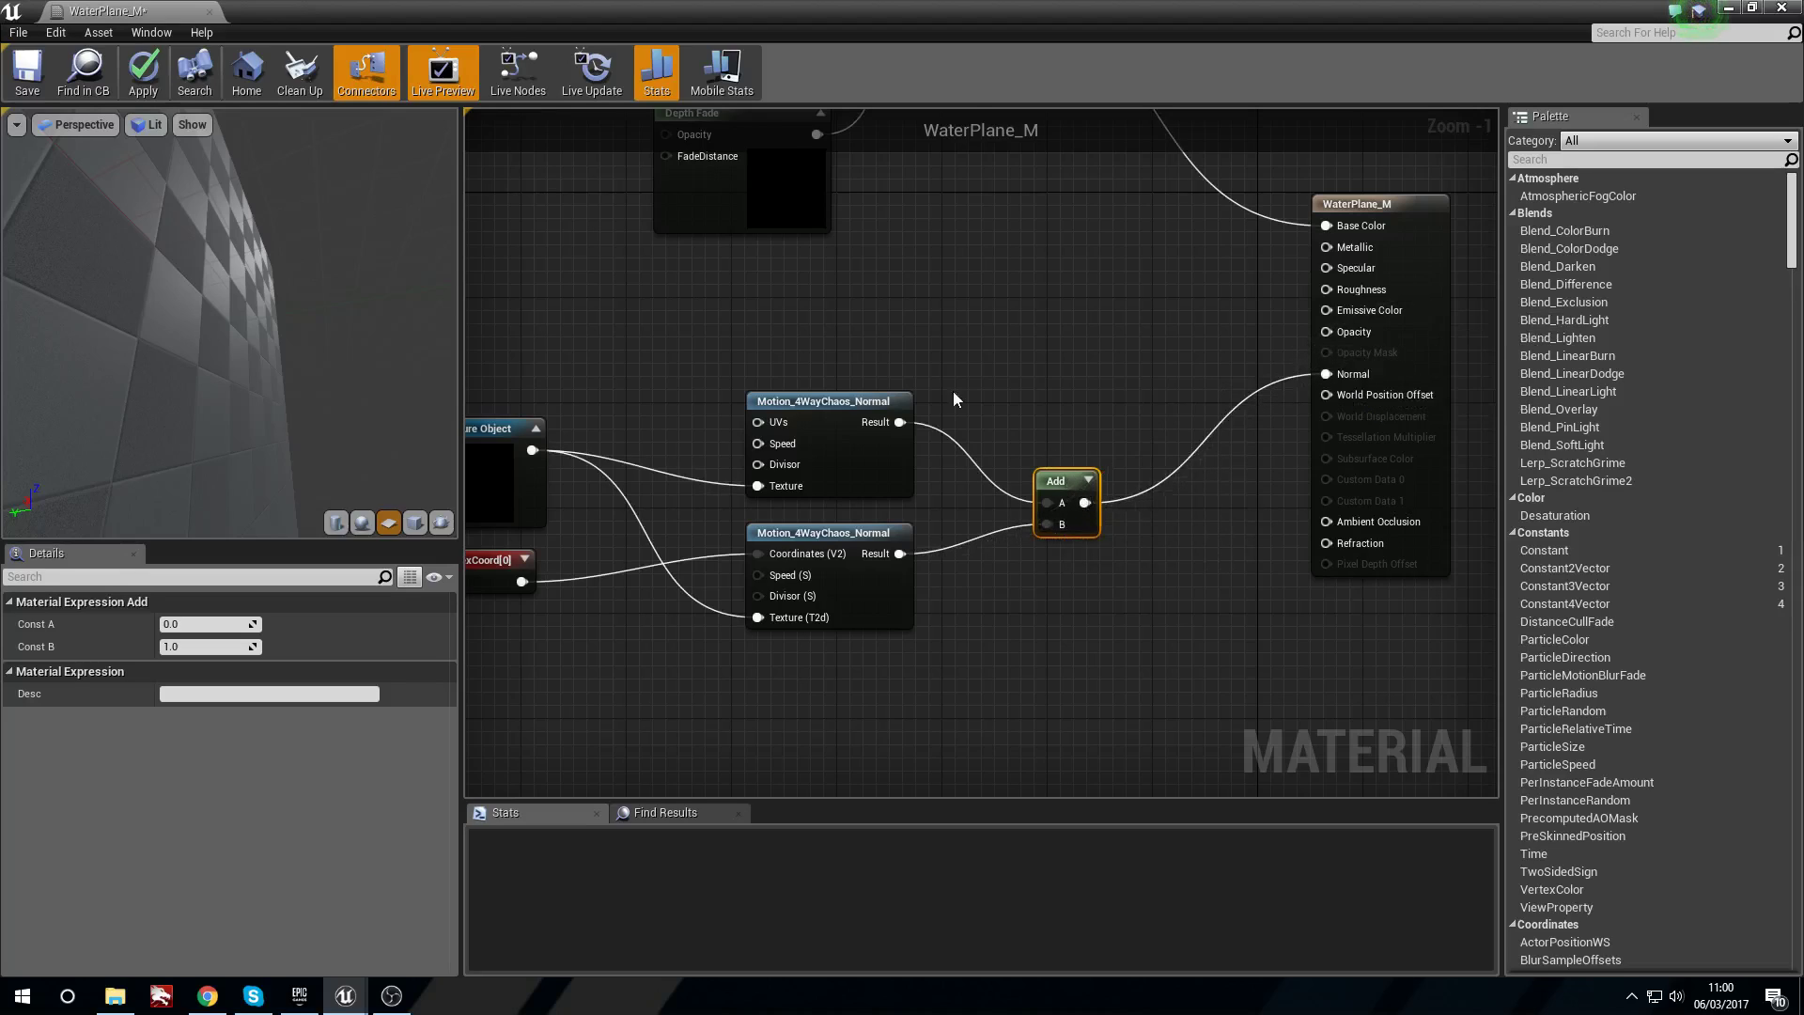
# Nudge the Add node into line with the function nodes and lower the TexCoord and Texture Object nodes slightly.
pyautogui.moveTo(1132, 399); pyautogui.dragTo(1248, 404, button='right')
pyautogui.moveTo(1194, 489); pyautogui.dragTo(1180, 464)
pyautogui.moveTo(780, 443); pyautogui.dragTo(1035, 446, button='right')
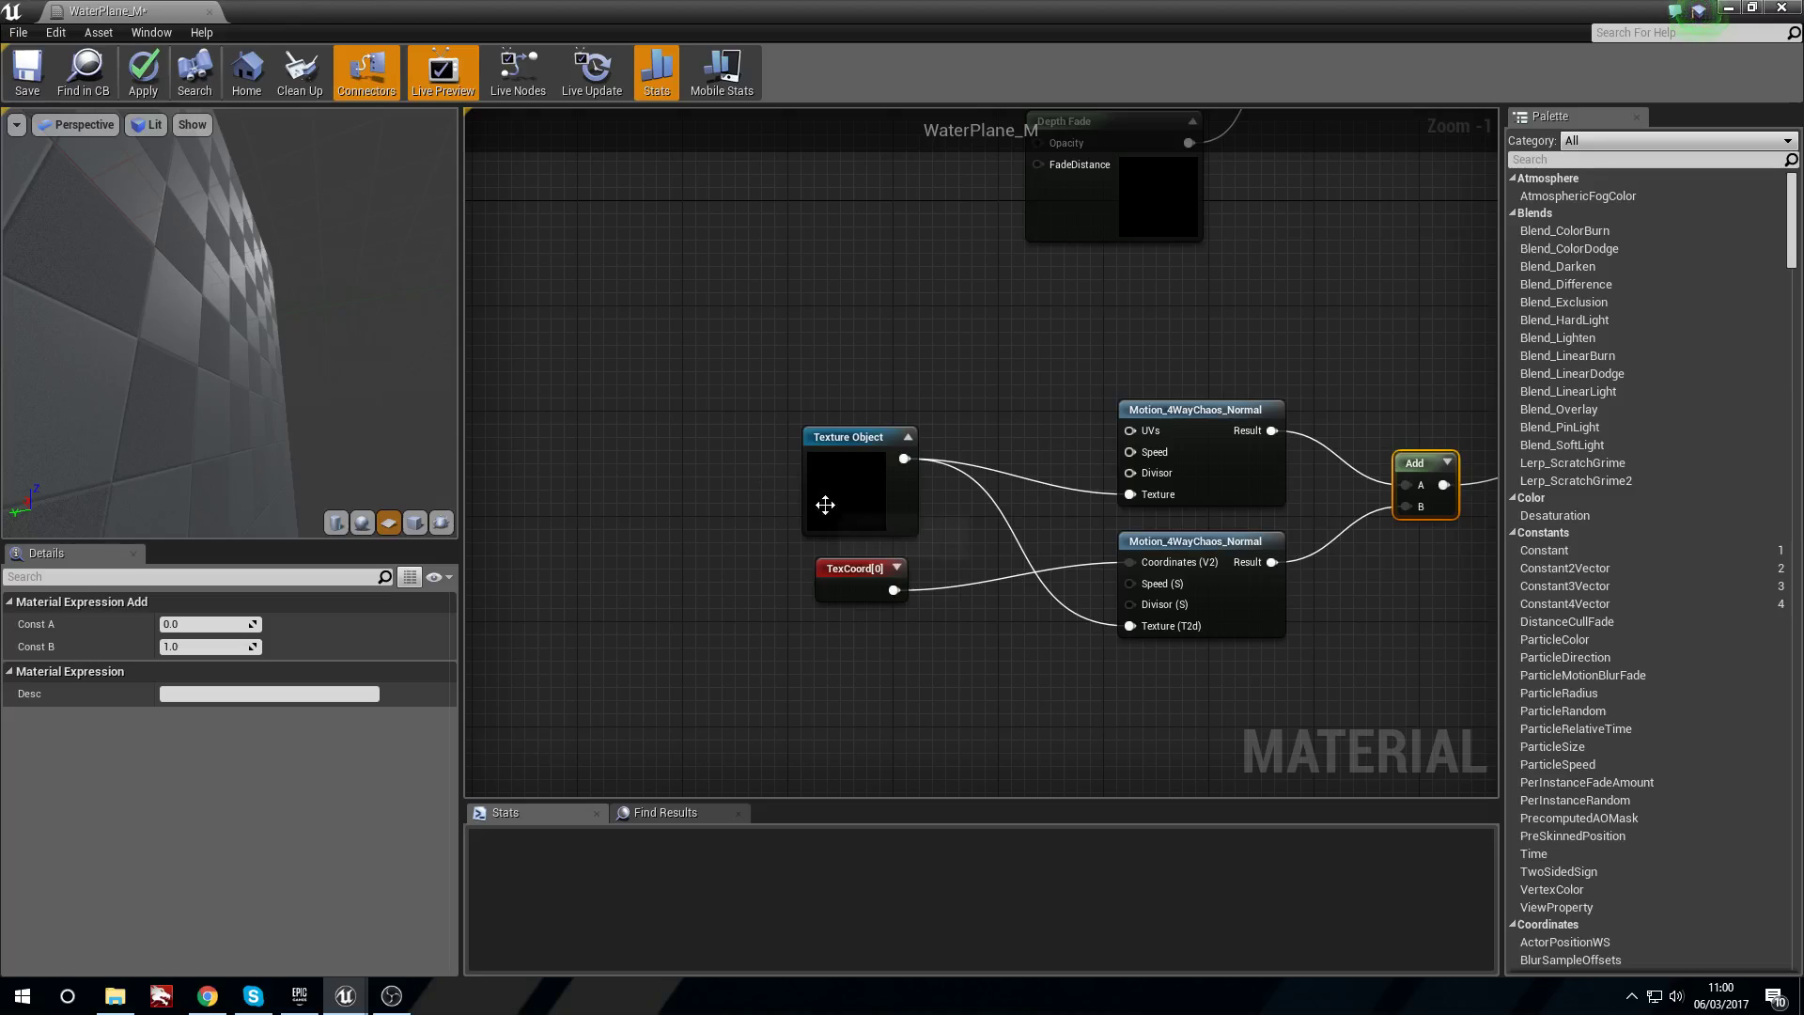
pyautogui.click(831, 584)
pyautogui.moveTo(839, 475); pyautogui.dragTo(839, 489)
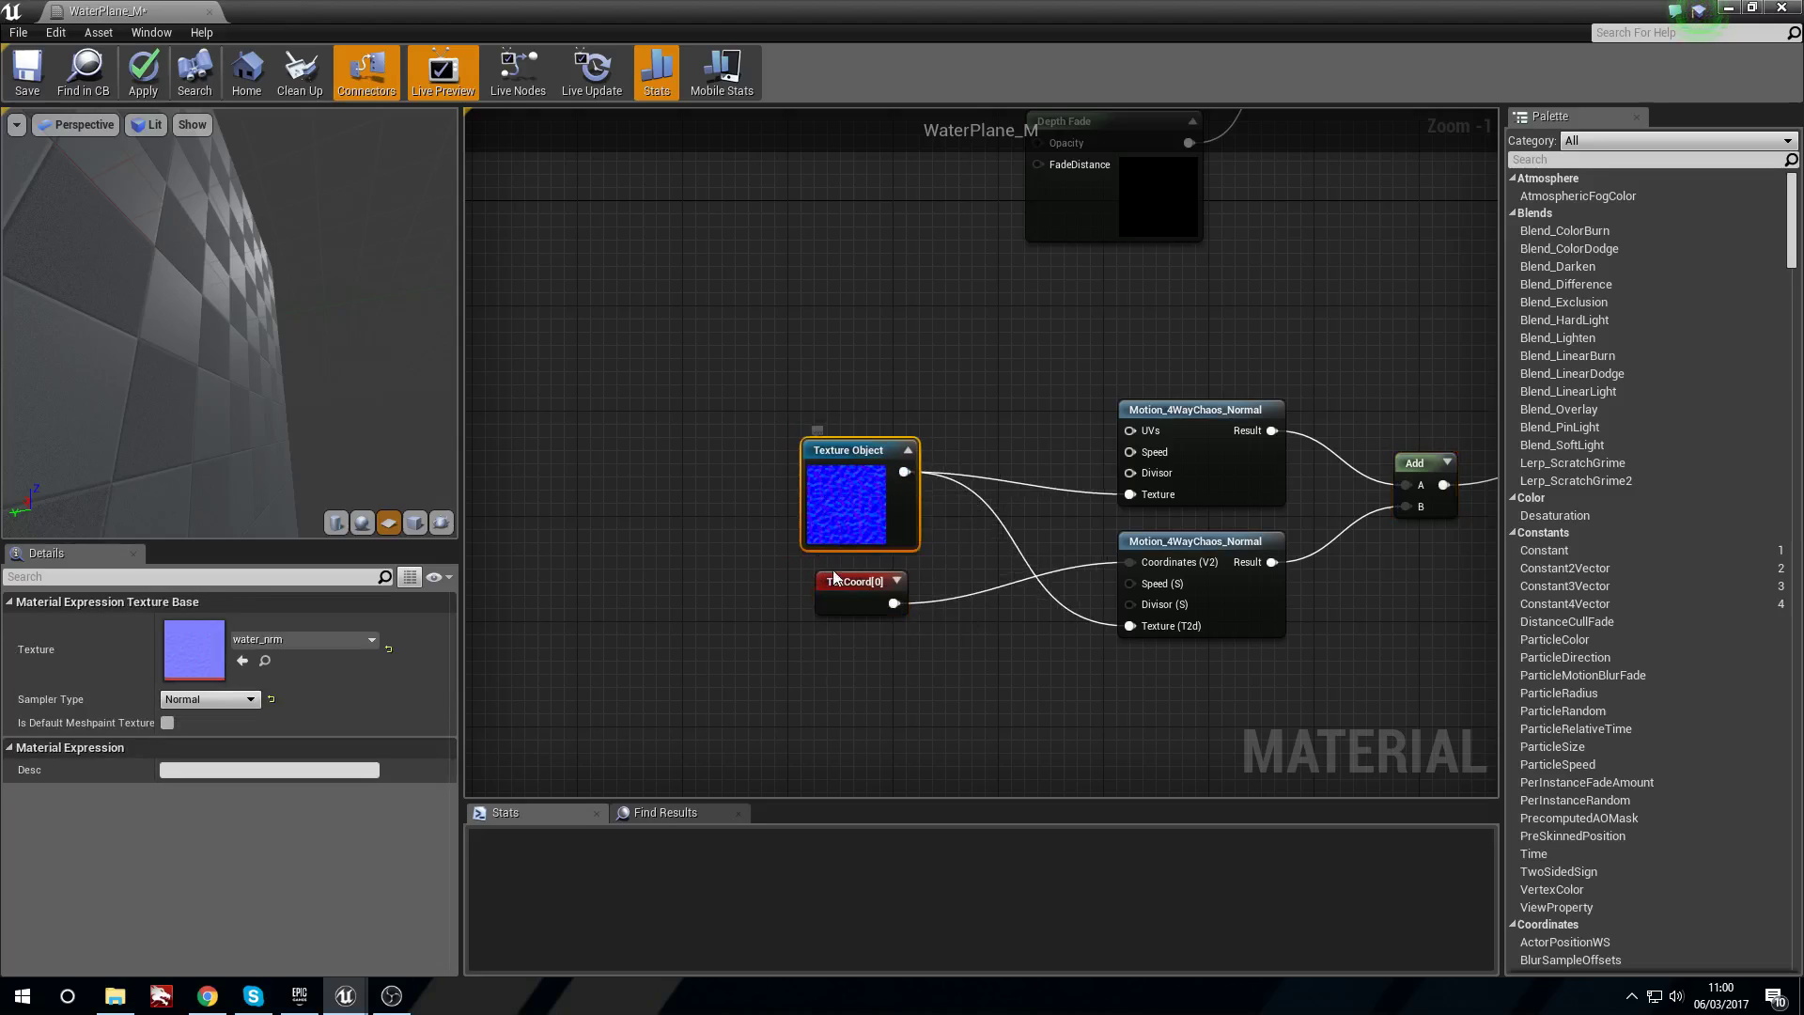
# Add a scalar parameter below the TexCoord node and connect it to the lower Motion_4WayChaos_Normal's Speed input.
pyautogui.click(788, 690)
pyautogui.click(804, 681)
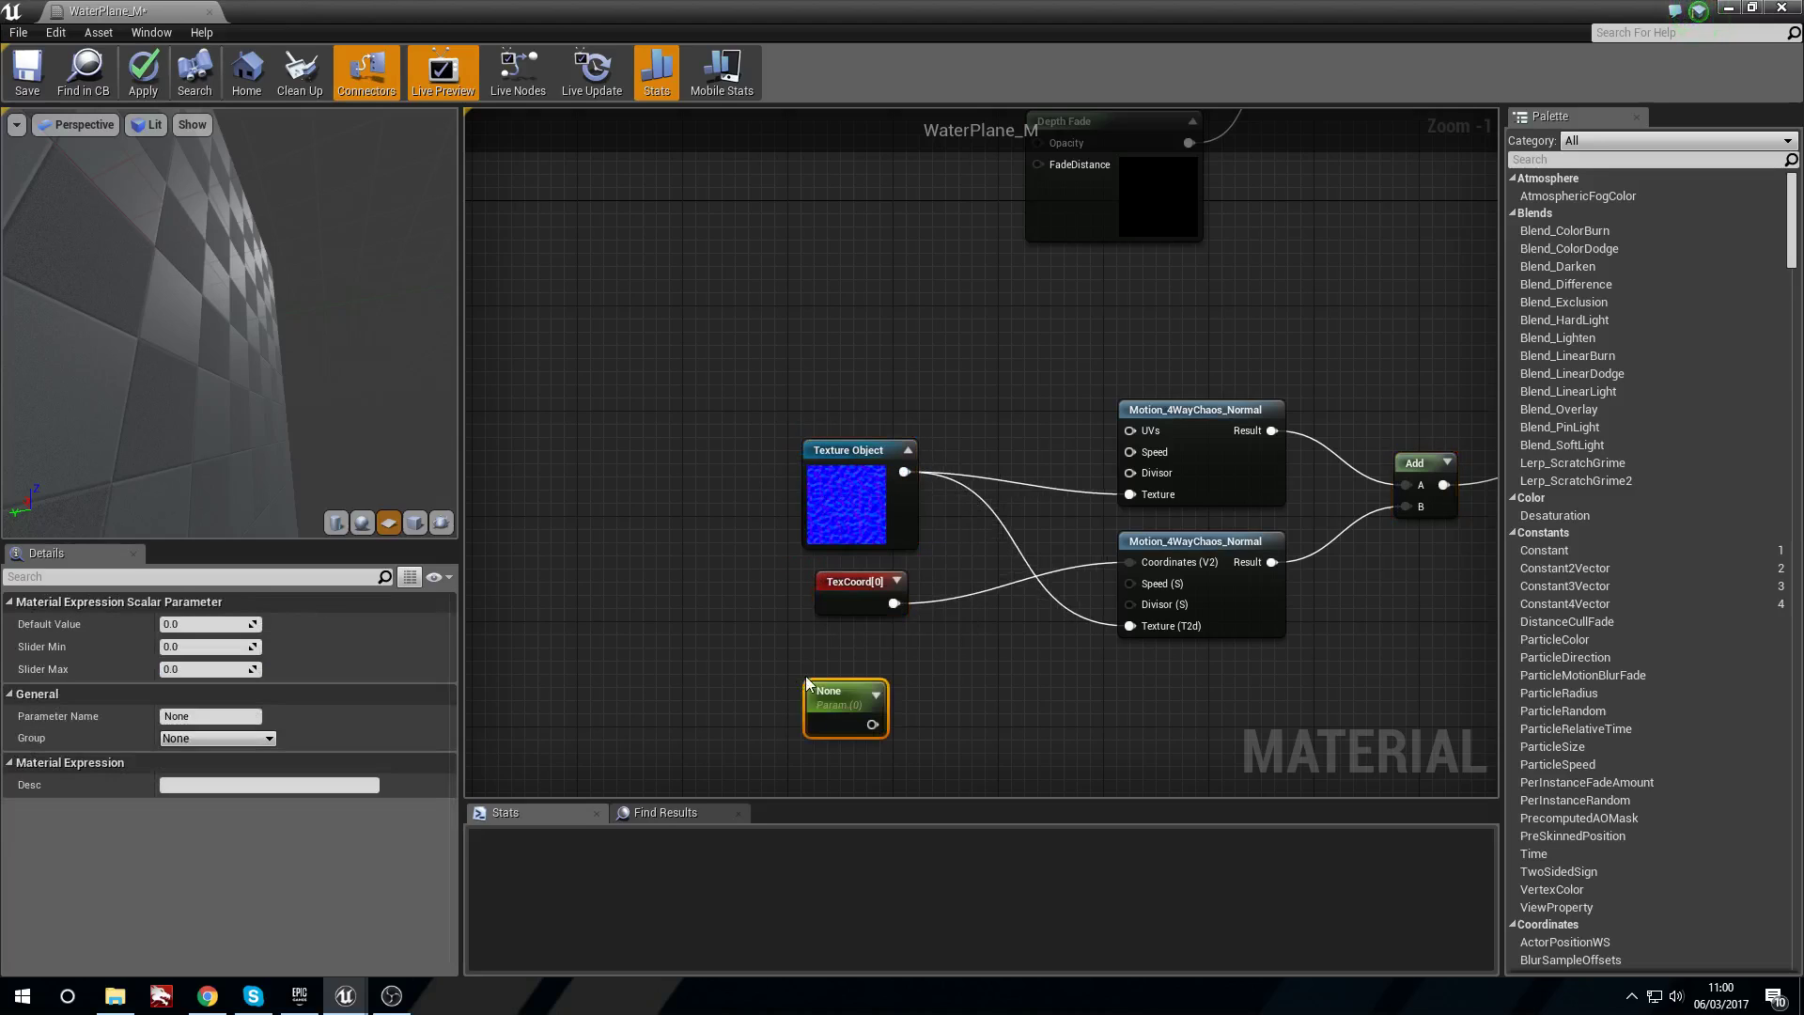
pyautogui.click(918, 729)
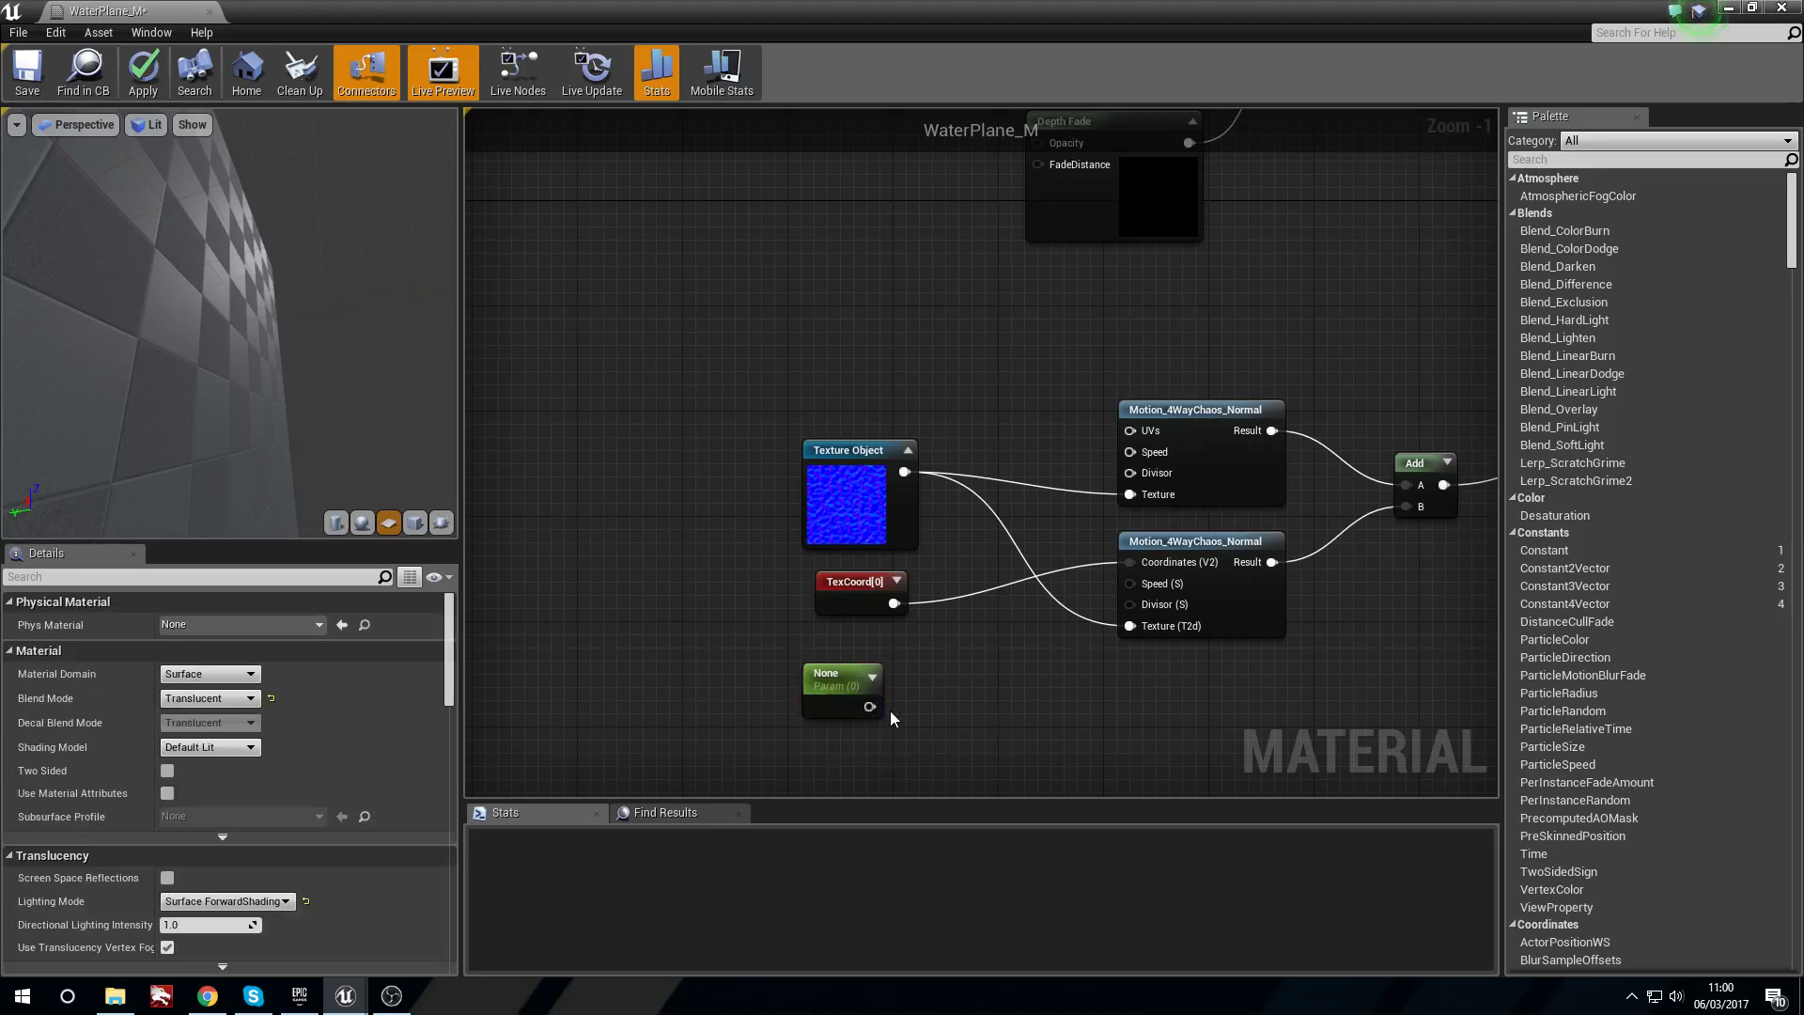
pyautogui.moveTo(869, 706); pyautogui.dragTo(1139, 590)
# Name the new scalar parameter Speed and set its default value to 0.9.
pyautogui.click(829, 678)
pyautogui.click(189, 717)
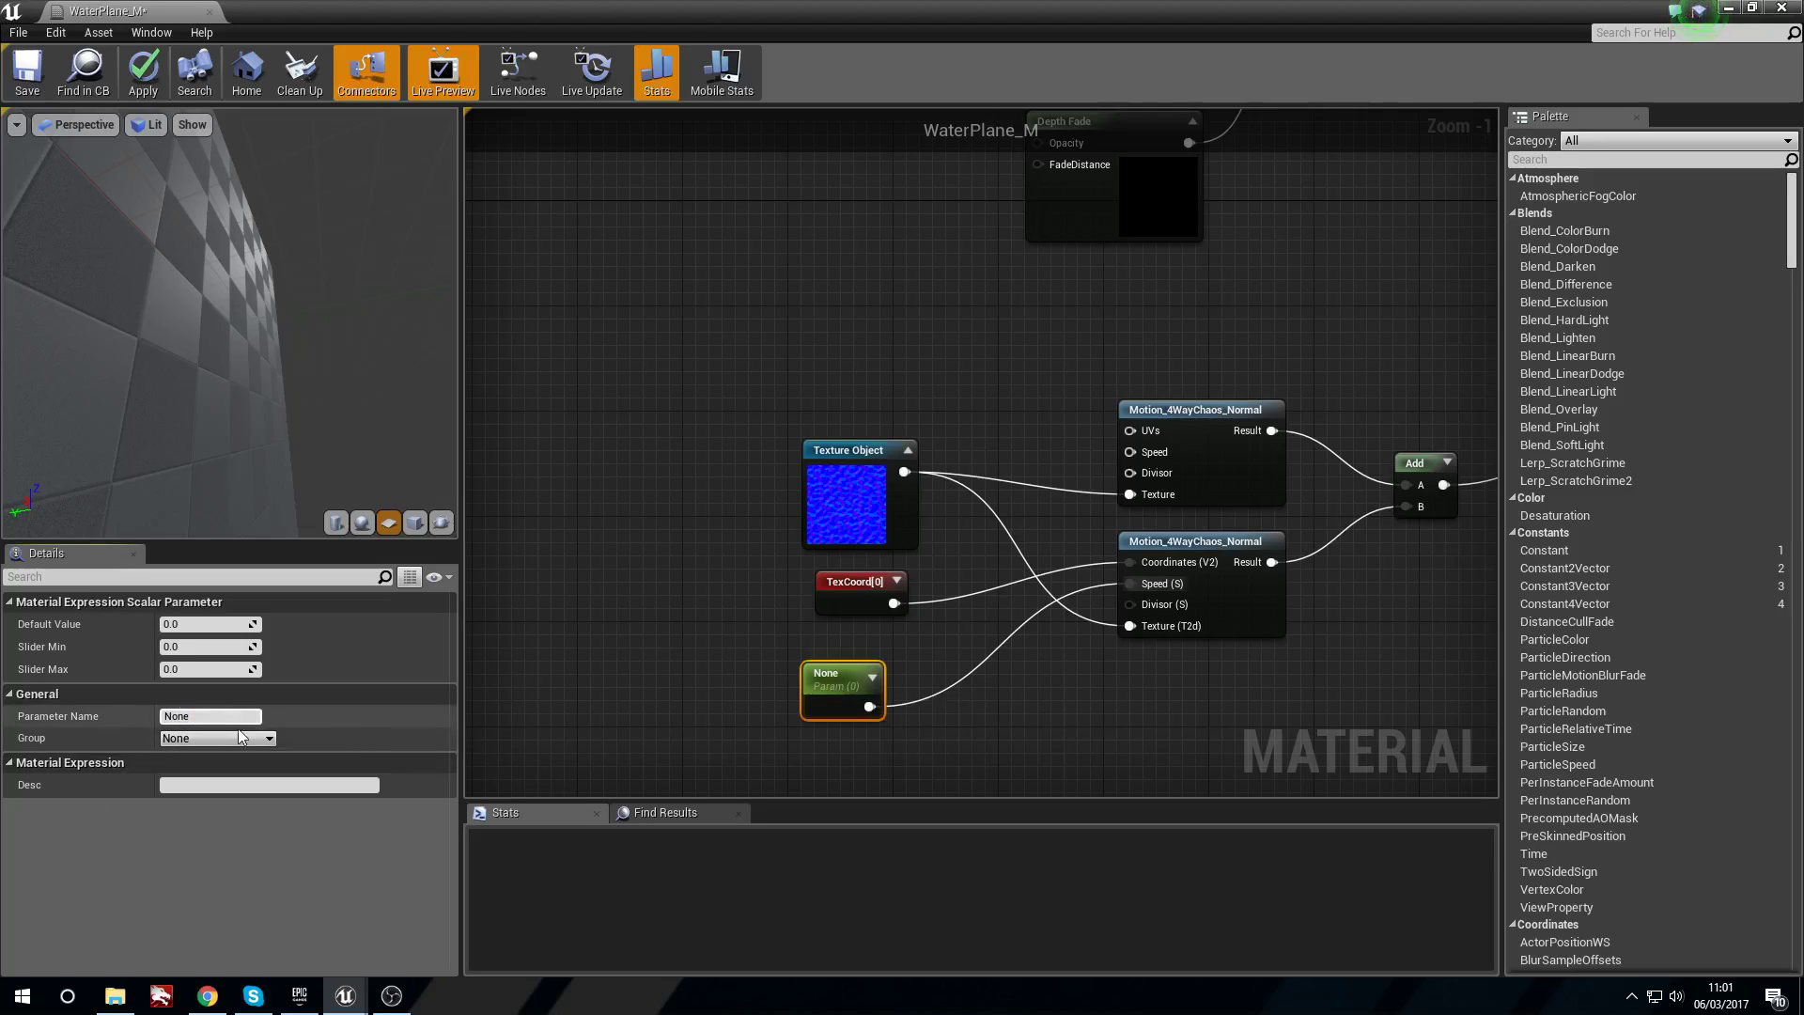
pyautogui.click(215, 717)
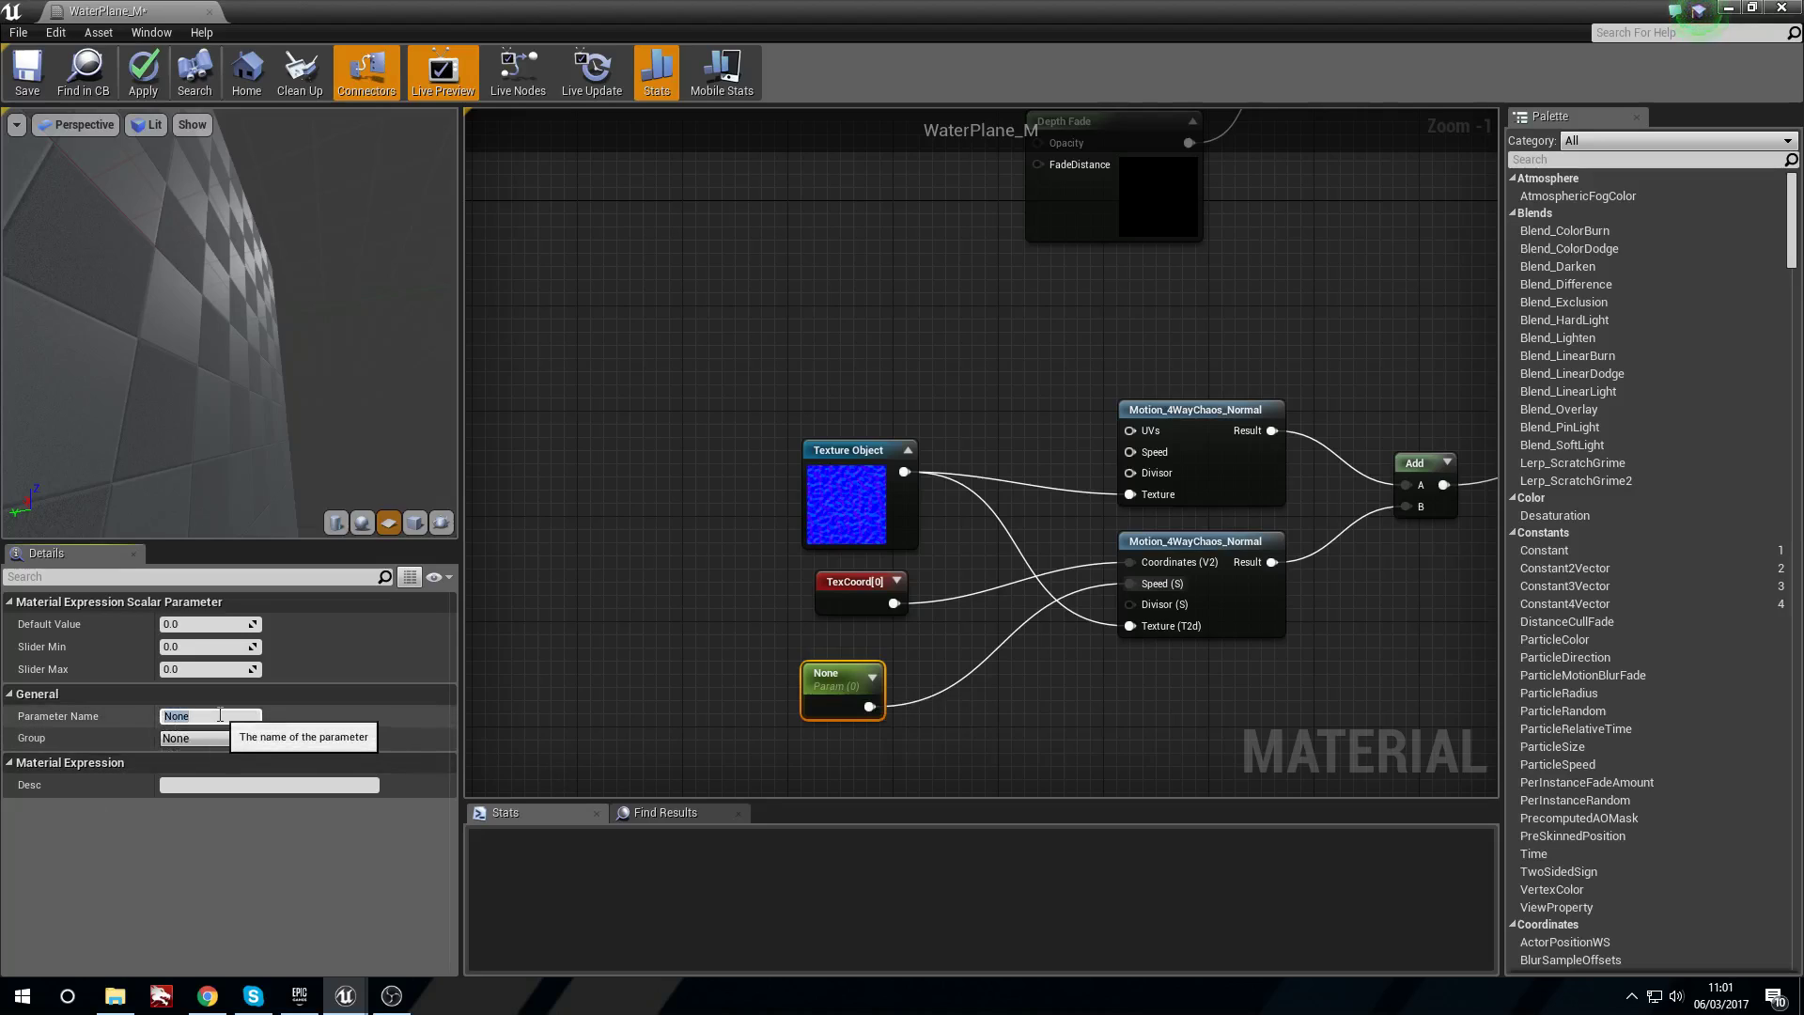
pyautogui.press('Return')
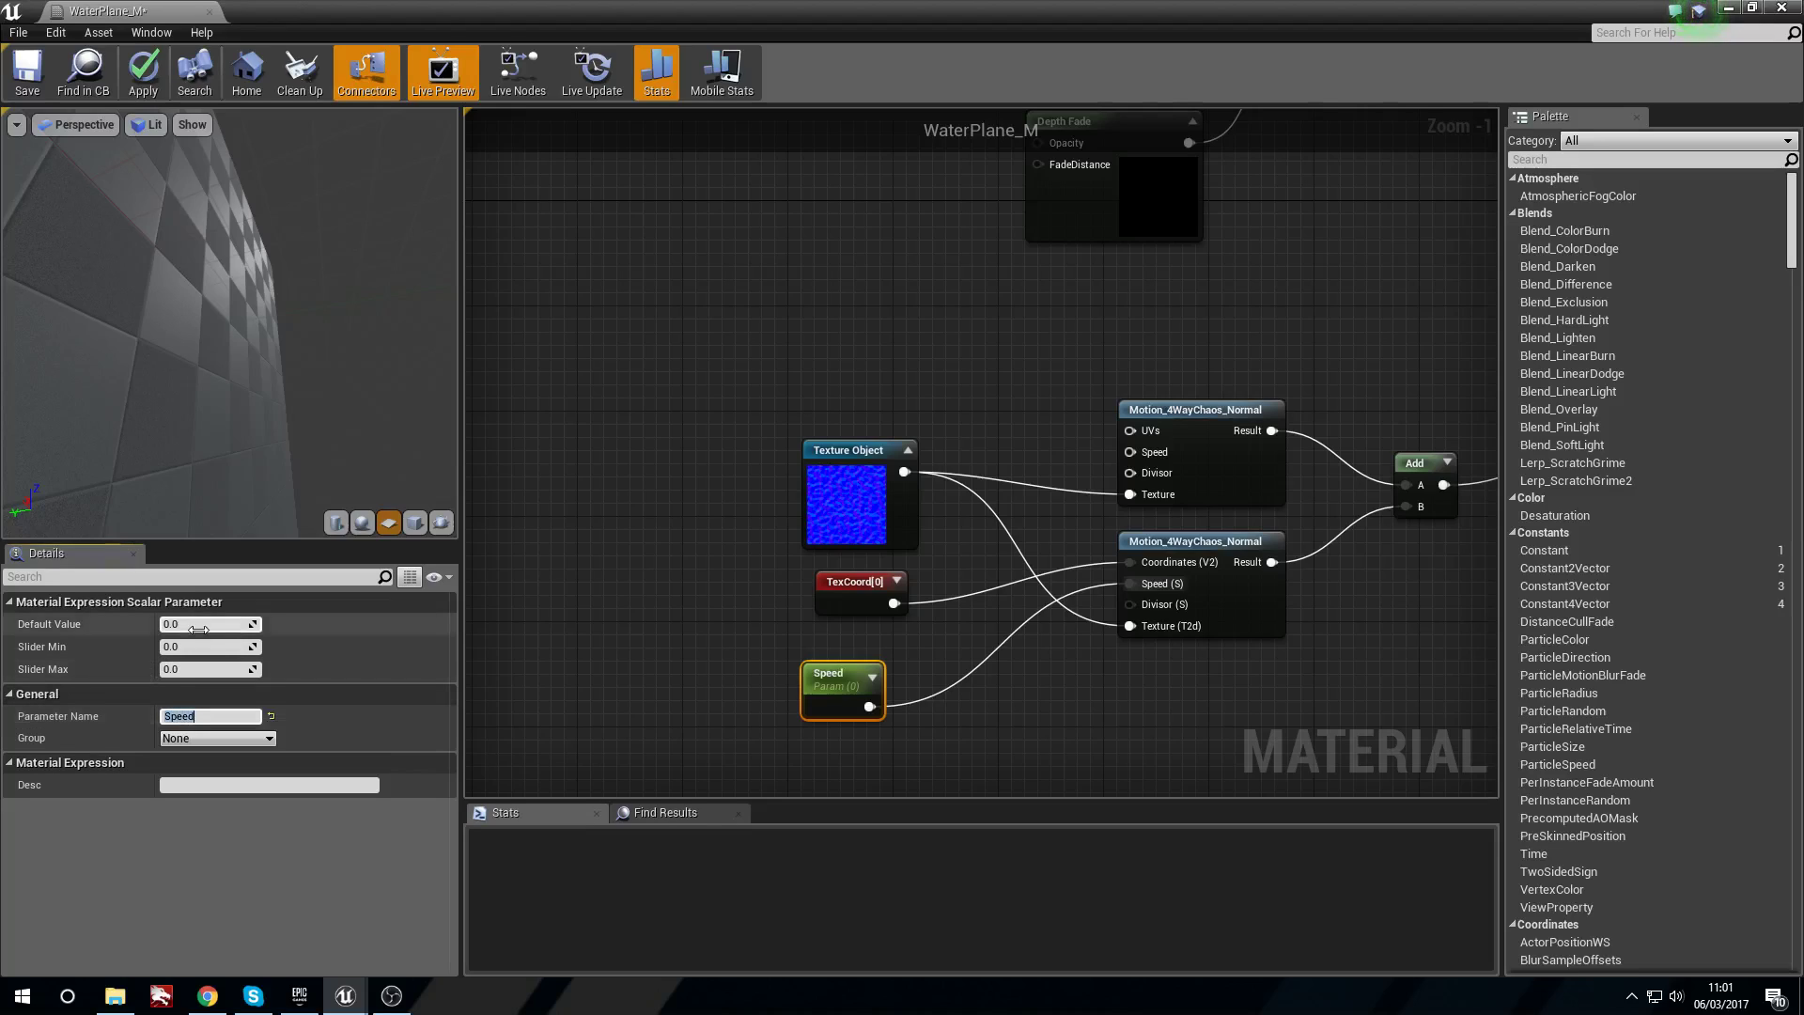
pyautogui.click(224, 603)
pyautogui.click(212, 623)
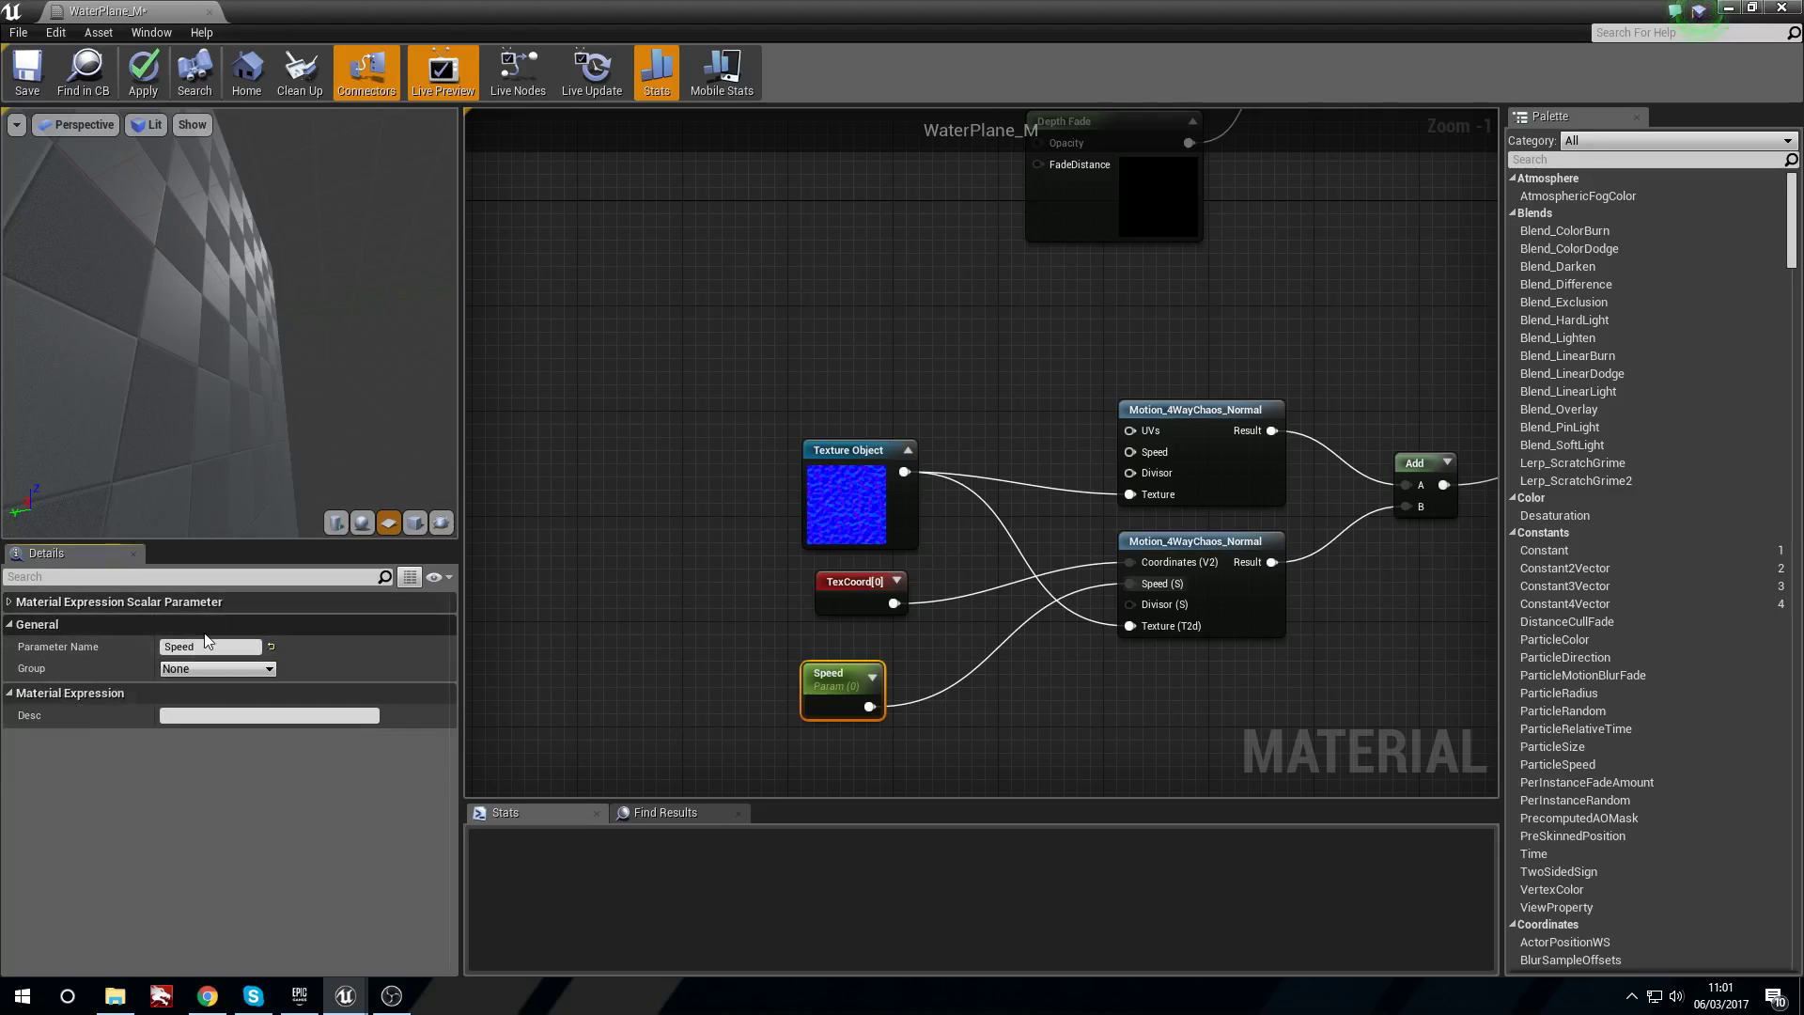
pyautogui.click(206, 607)
pyautogui.click(212, 627)
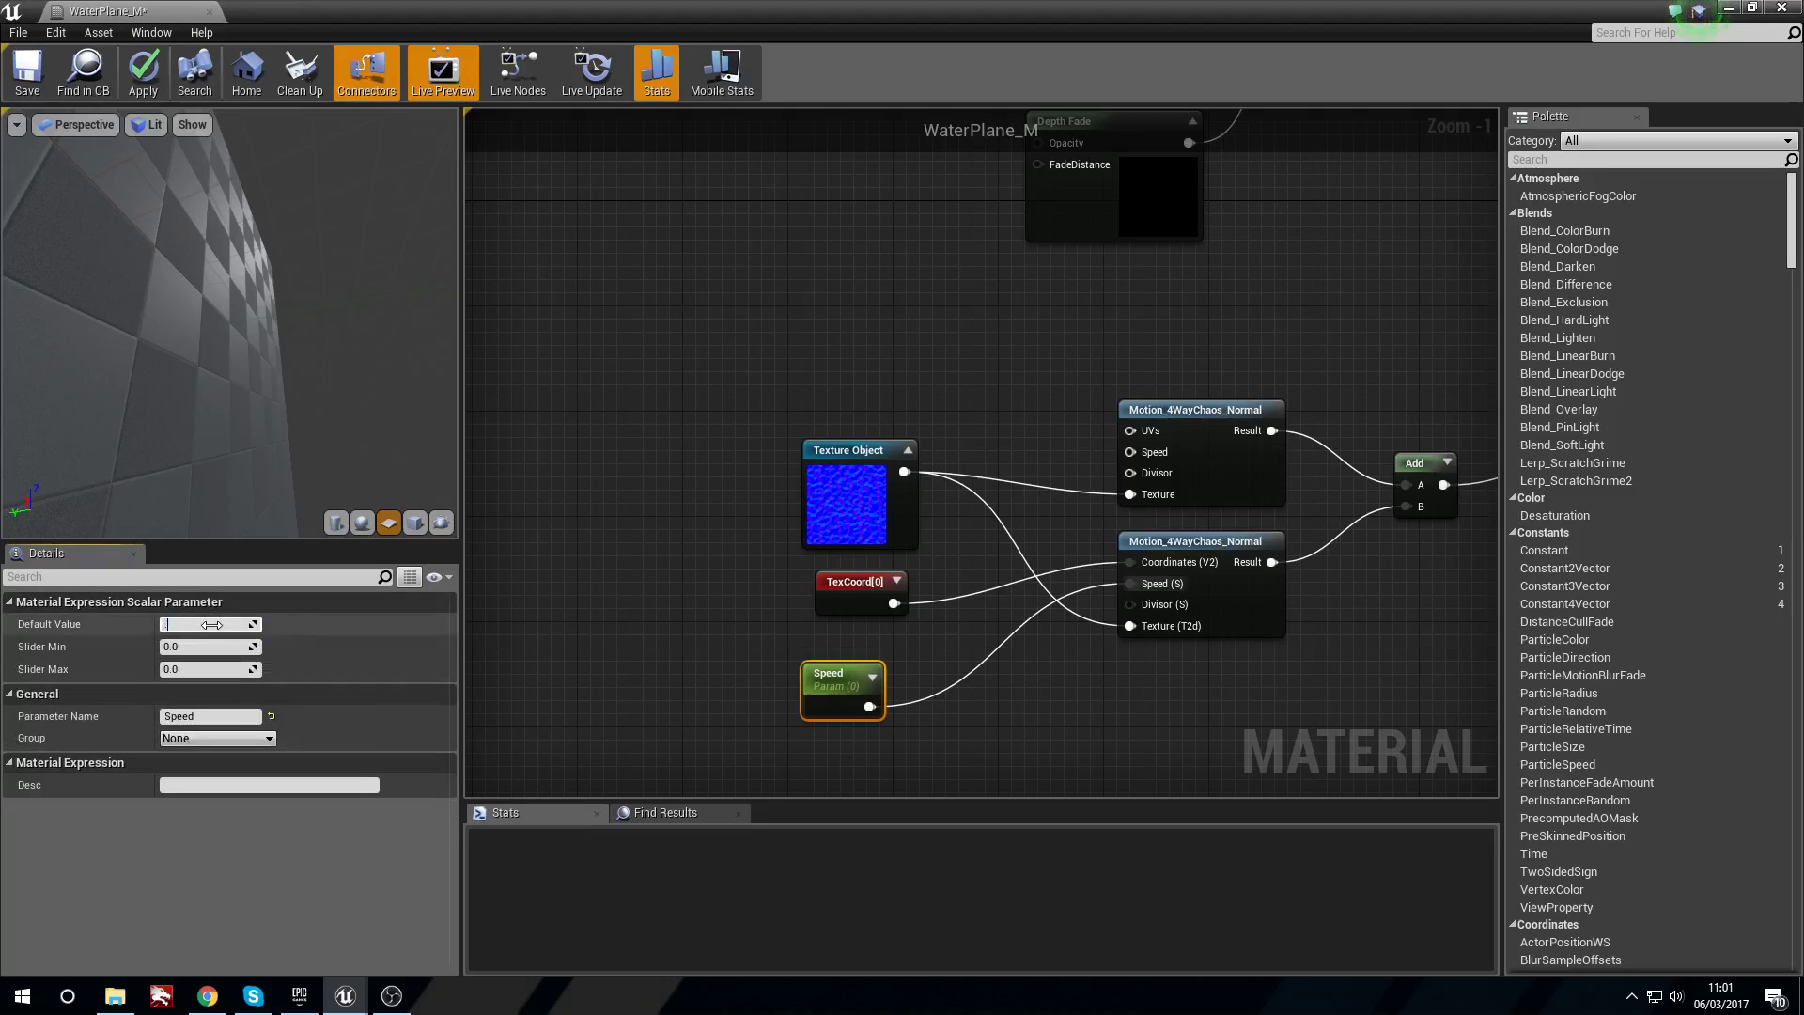
pyautogui.click(758, 632)
# Align the Speed parameter node under the TexCoord node.
pyautogui.moveTo(830, 686); pyautogui.dragTo(845, 673)
pyautogui.moveTo(955, 713); pyautogui.dragTo(836, 698, button='right')
pyautogui.click(1097, 598)
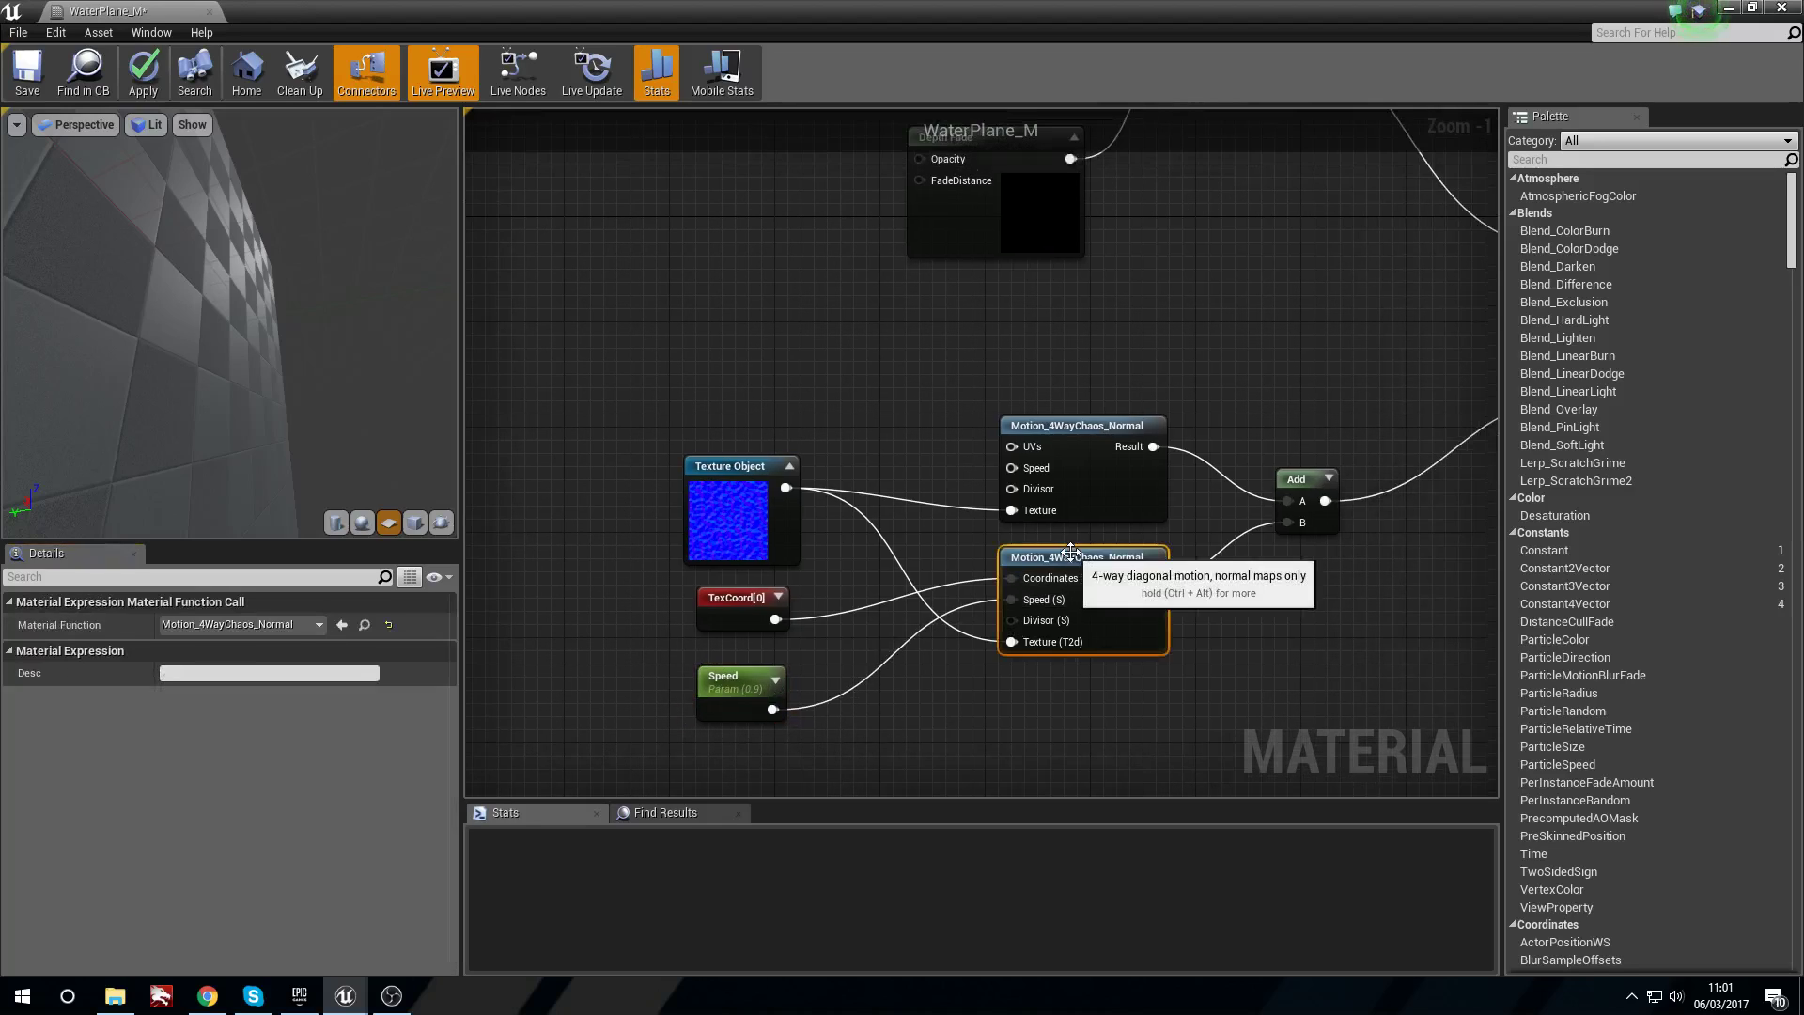
pyautogui.click(1114, 424)
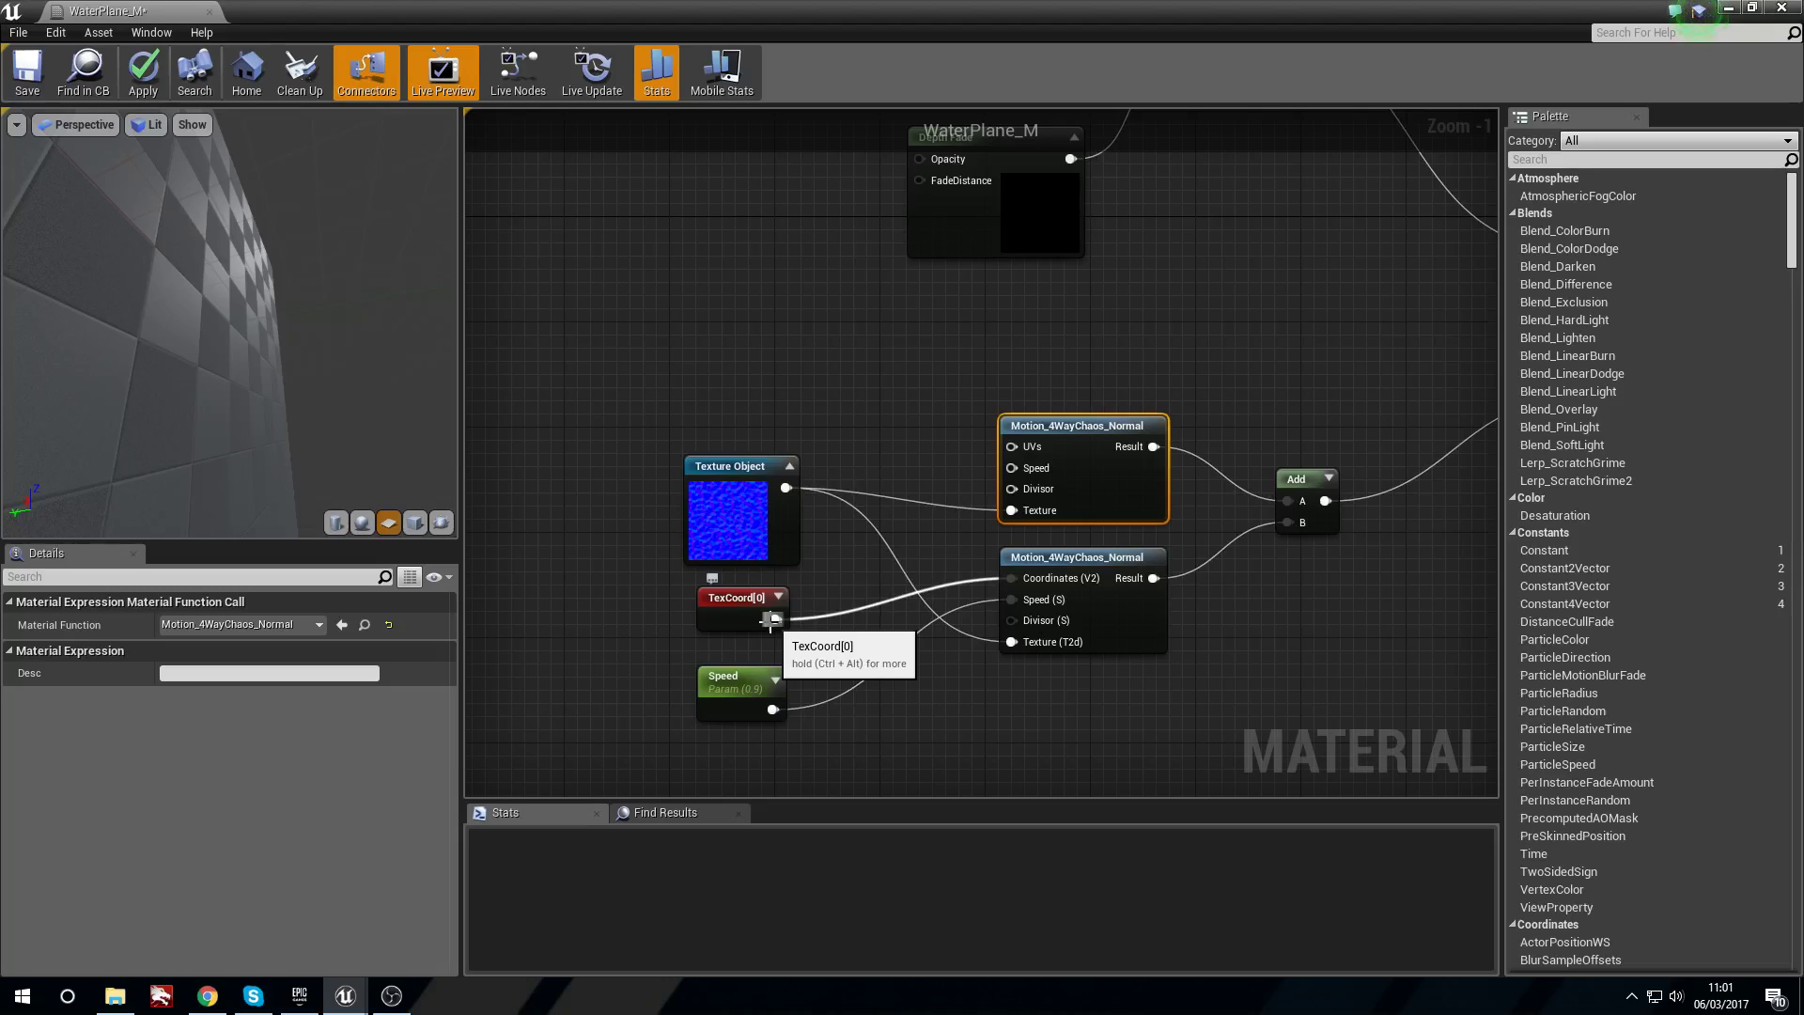
# Connect TexCoord to the upper Motion_4WayChaos_Normal's UVs as well, and place the Texture Object between TexCoord and the function nodes.
pyautogui.moveTo(748, 545); pyautogui.dragTo(706, 543)
pyautogui.moveTo(775, 619); pyautogui.dragTo(1011, 447)
pyautogui.moveTo(741, 598); pyautogui.dragTo(697, 441)
pyautogui.moveTo(612, 563); pyautogui.dragTo(664, 551)
pyautogui.click(693, 464)
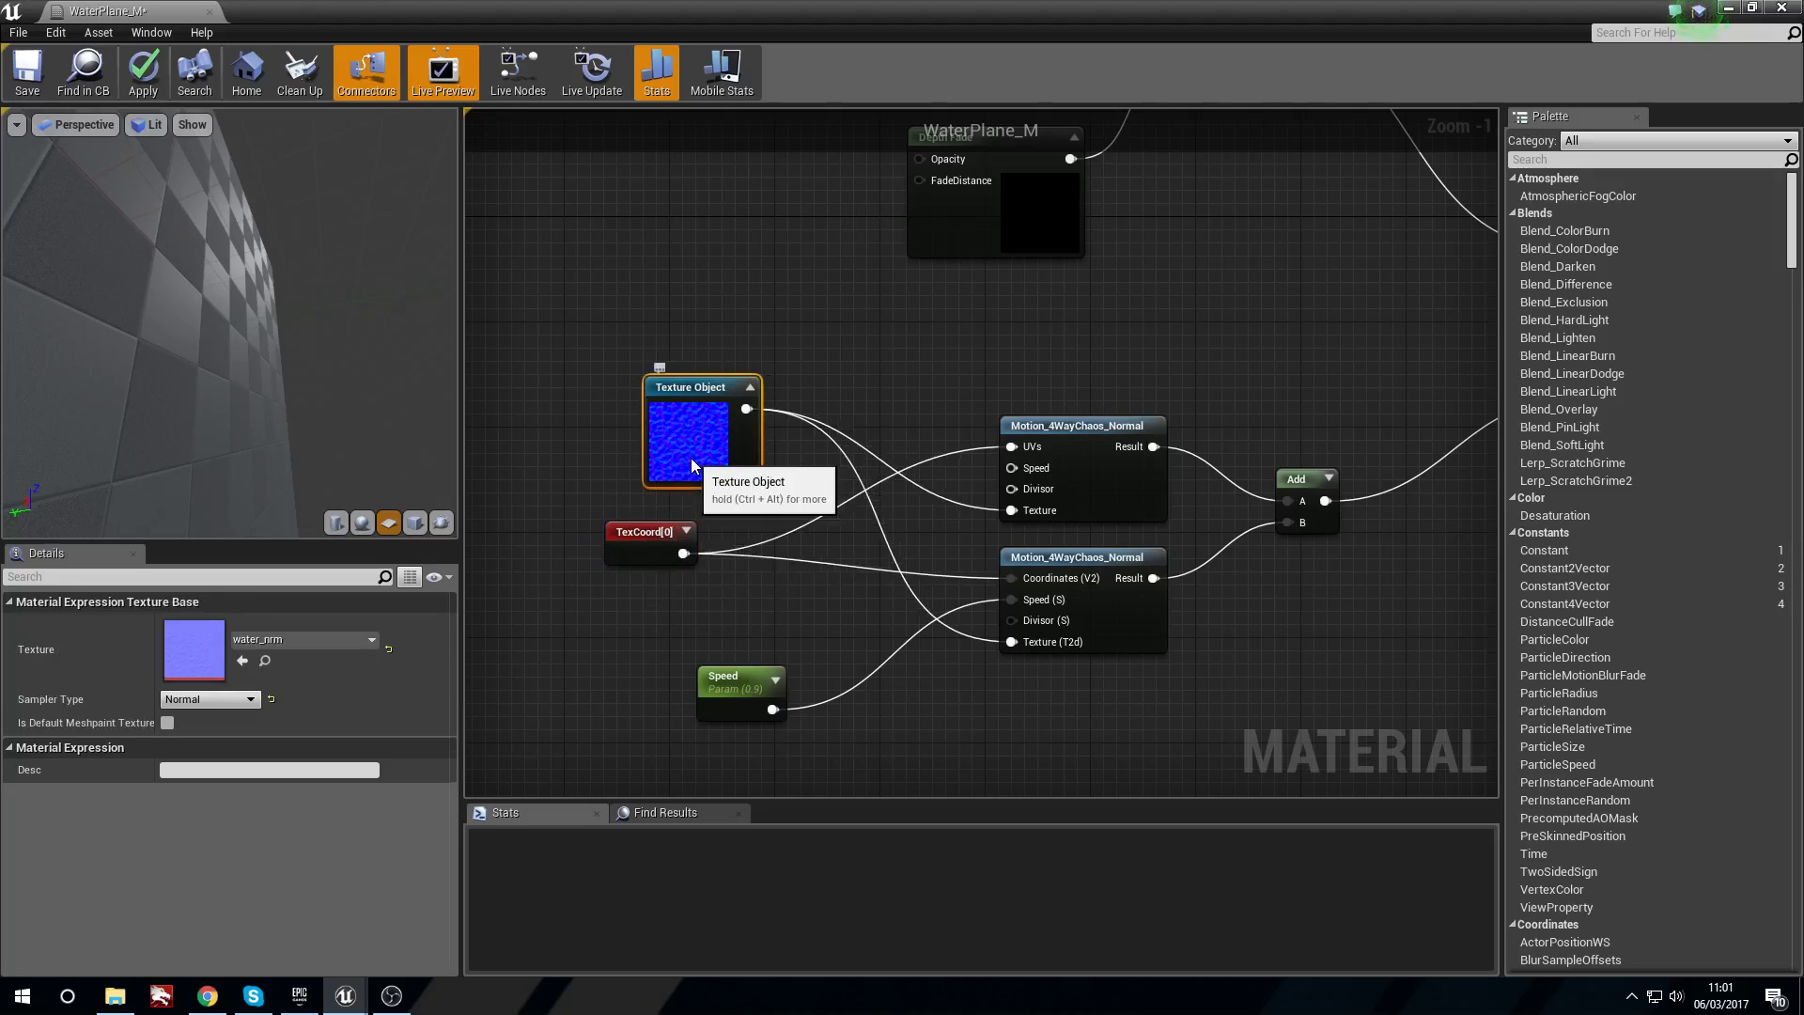
pyautogui.moveTo(690, 445); pyautogui.dragTo(837, 577)
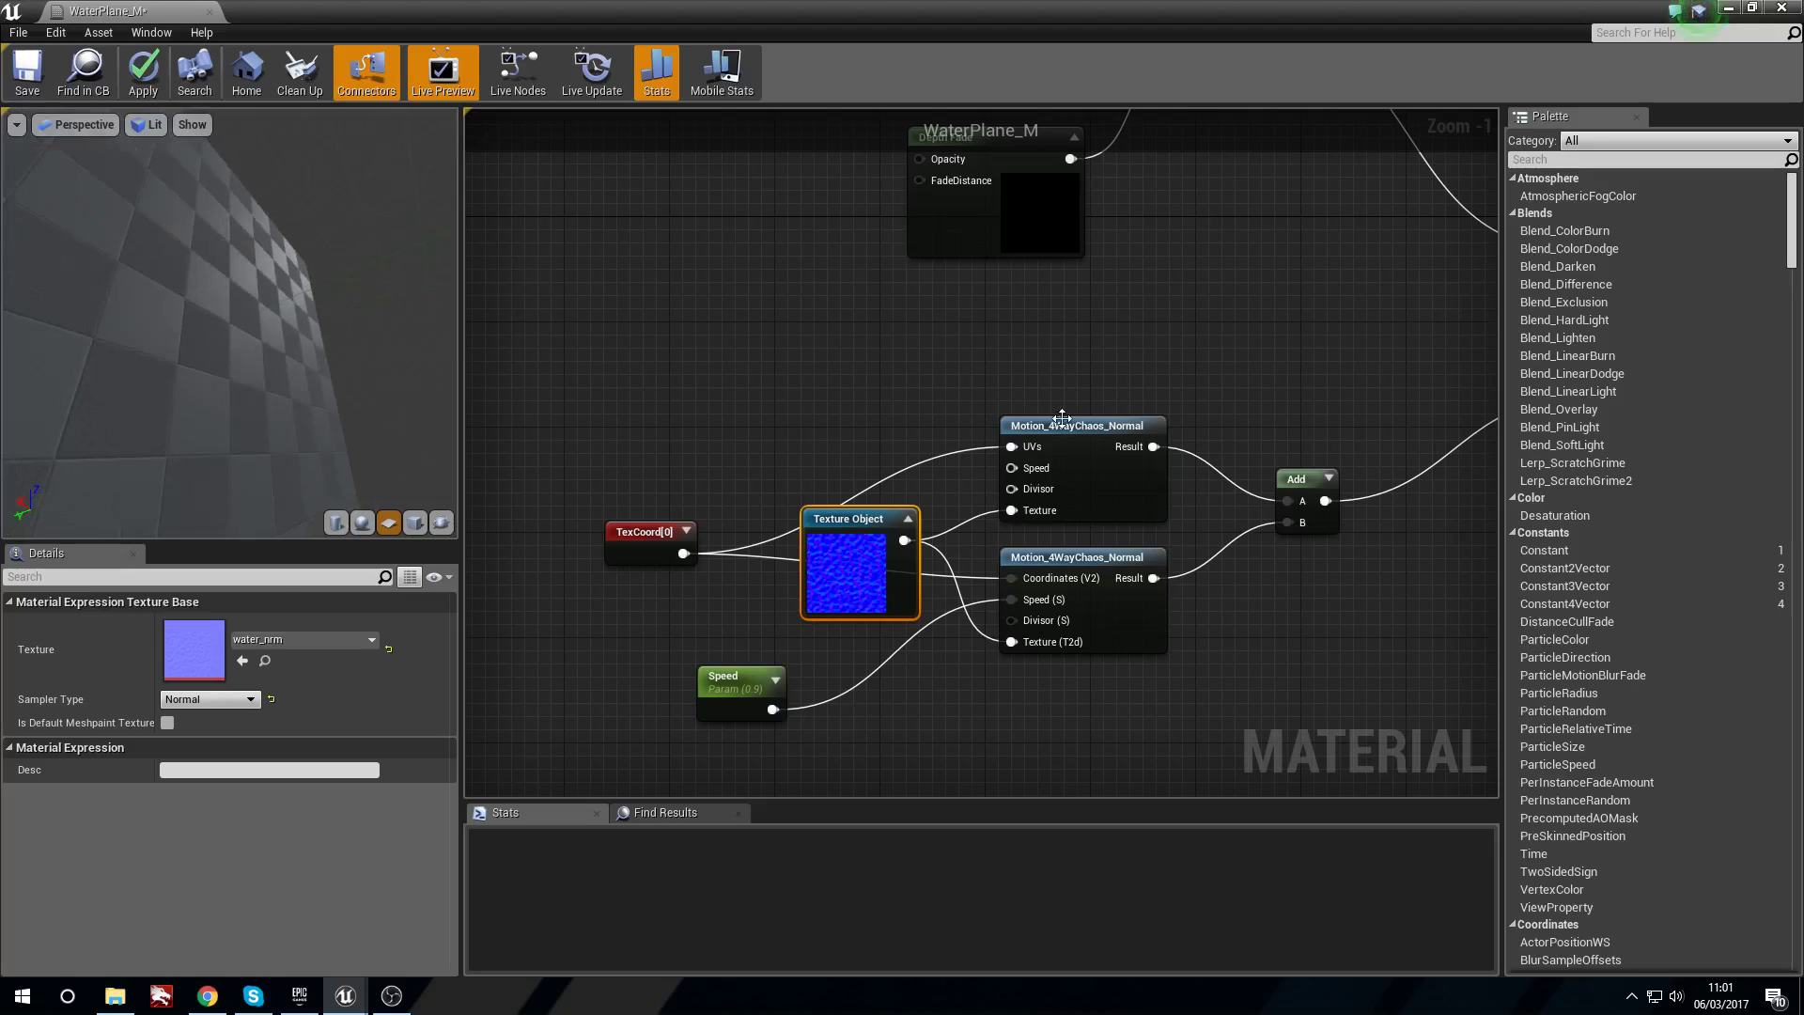
# Examine the plane in the material preview from another angle and check the level behind the material editor.
pyautogui.moveTo(182, 399); pyautogui.dragTo(218, 384)
pyautogui.moveTo(1002, 340); pyautogui.dragTo(1065, 373, button='right')
pyautogui.moveTo(295, 339); pyautogui.dragTo(314, 351)
pyautogui.moveTo(931, 572)
pyautogui.mouseDown()
pyautogui.moveTo(1013, 703)
pyautogui.moveTo(904, 552)
pyautogui.mouseUp()
pyautogui.moveTo(900, 11); pyautogui.dragTo(851, 505)
pyautogui.doubleClick(851, 505)
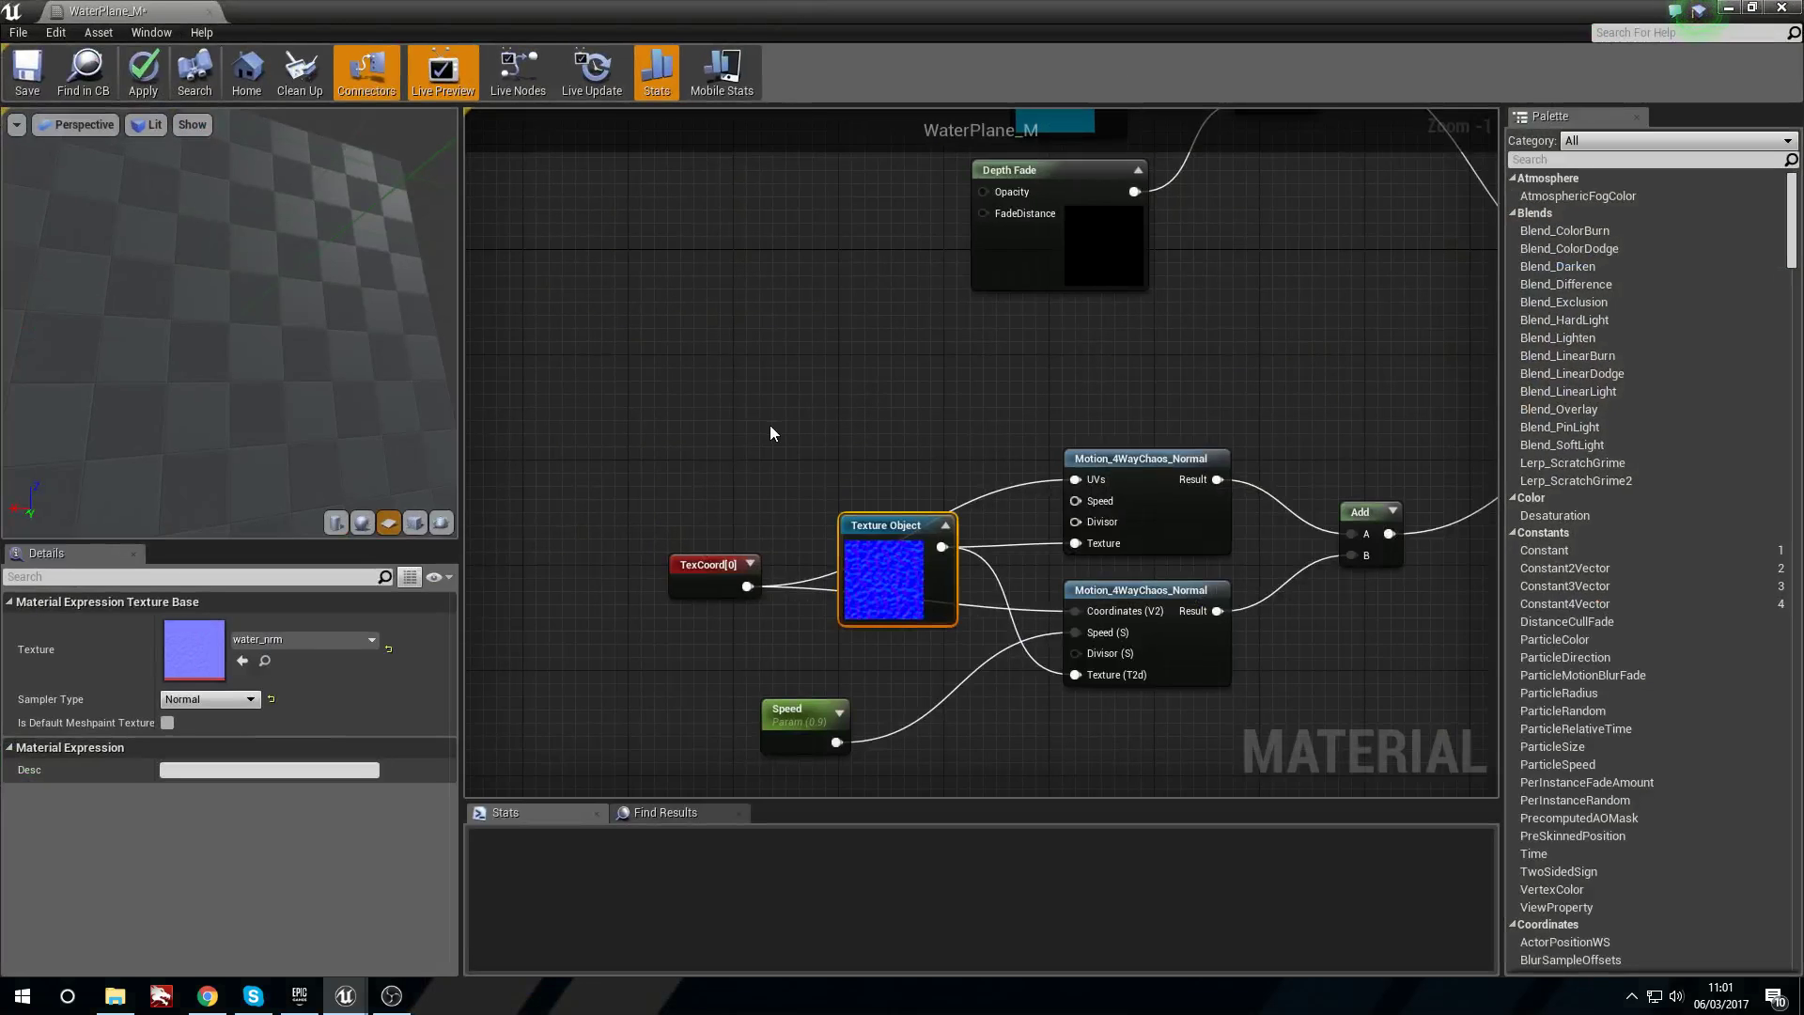
pyautogui.moveTo(299, 372); pyautogui.dragTo(349, 361)
pyautogui.moveTo(957, 400); pyautogui.dragTo(805, 280, button='right')
# Move the whole group of normals nodes closer beneath the Depth Fade node, and check the level's plane.
pyautogui.moveTo(552, 342); pyautogui.dragTo(1253, 659)
pyautogui.moveTo(1040, 391); pyautogui.dragTo(960, 365)
pyautogui.click(1041, 254)
pyautogui.moveTo(1109, 272); pyautogui.dragTo(1005, 362, button='right')
pyautogui.moveTo(555, 13); pyautogui.dragTo(878, 388)
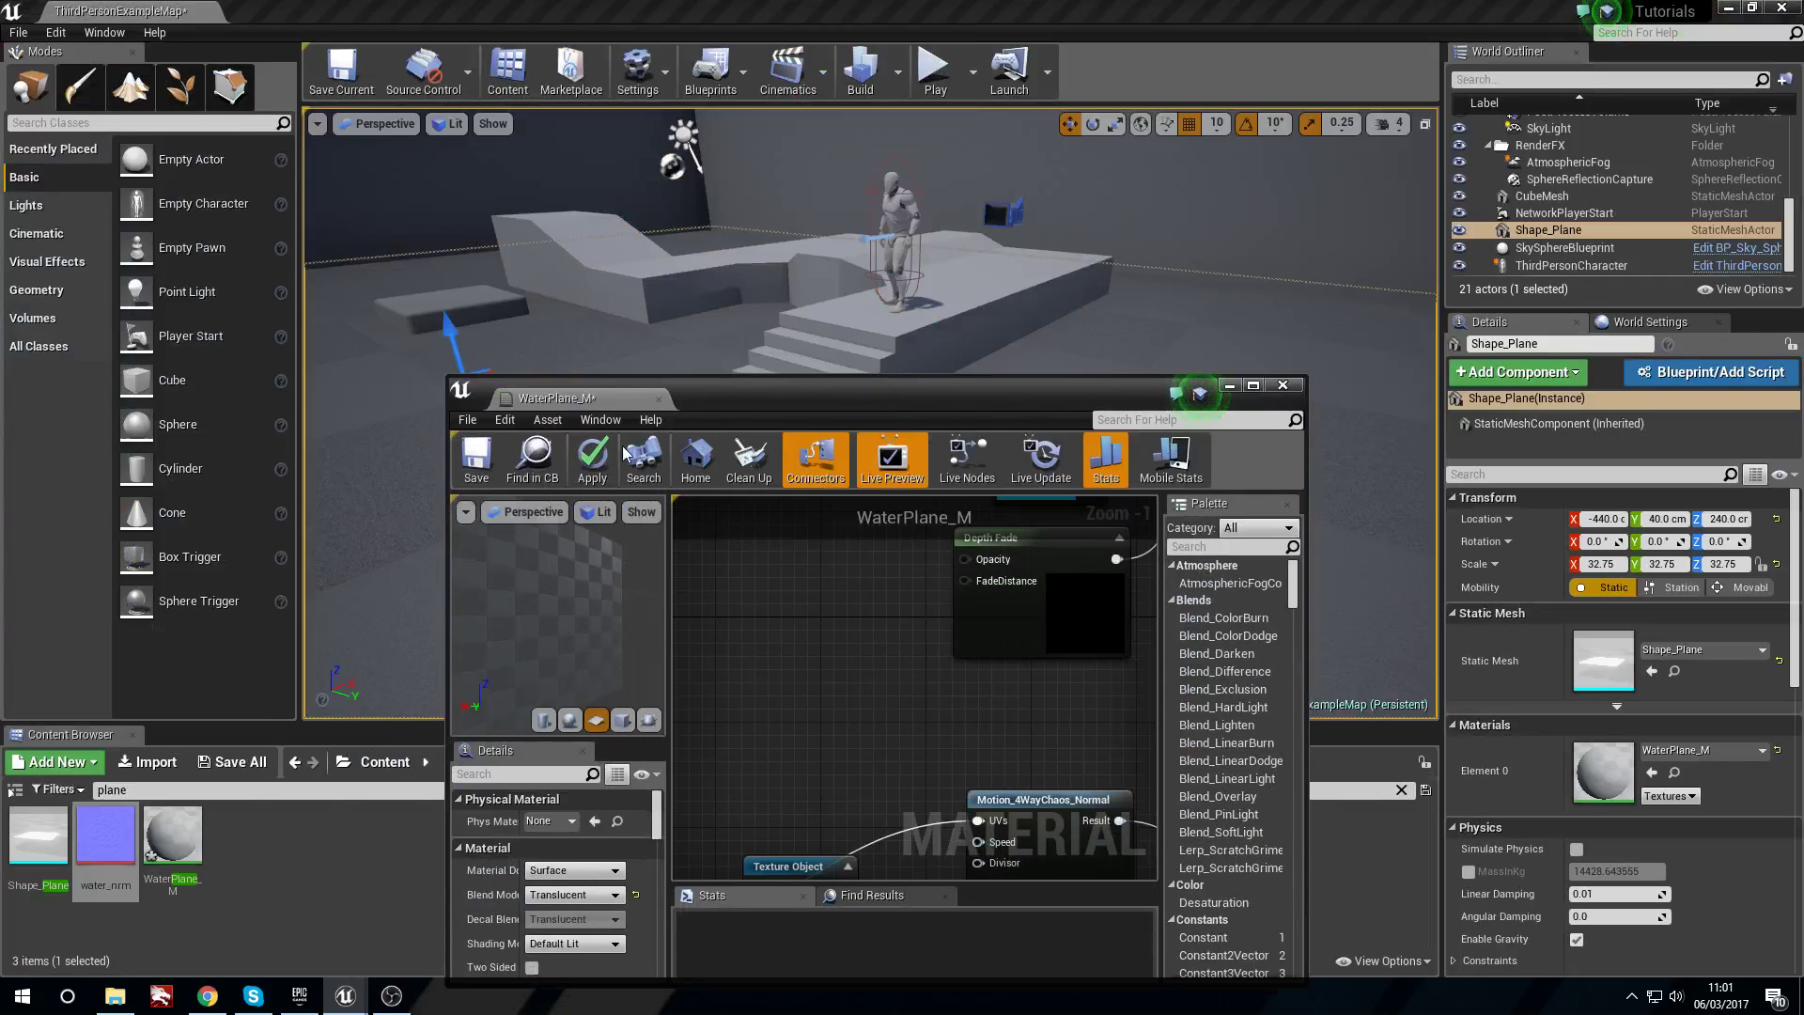
pyautogui.doubleClick(883, 387)
# Lower the Texture Object node between the Speed parameter and the function nodes, and move TexCoord further away from it.
pyautogui.moveTo(621, 538); pyautogui.dragTo(823, 591, button='right')
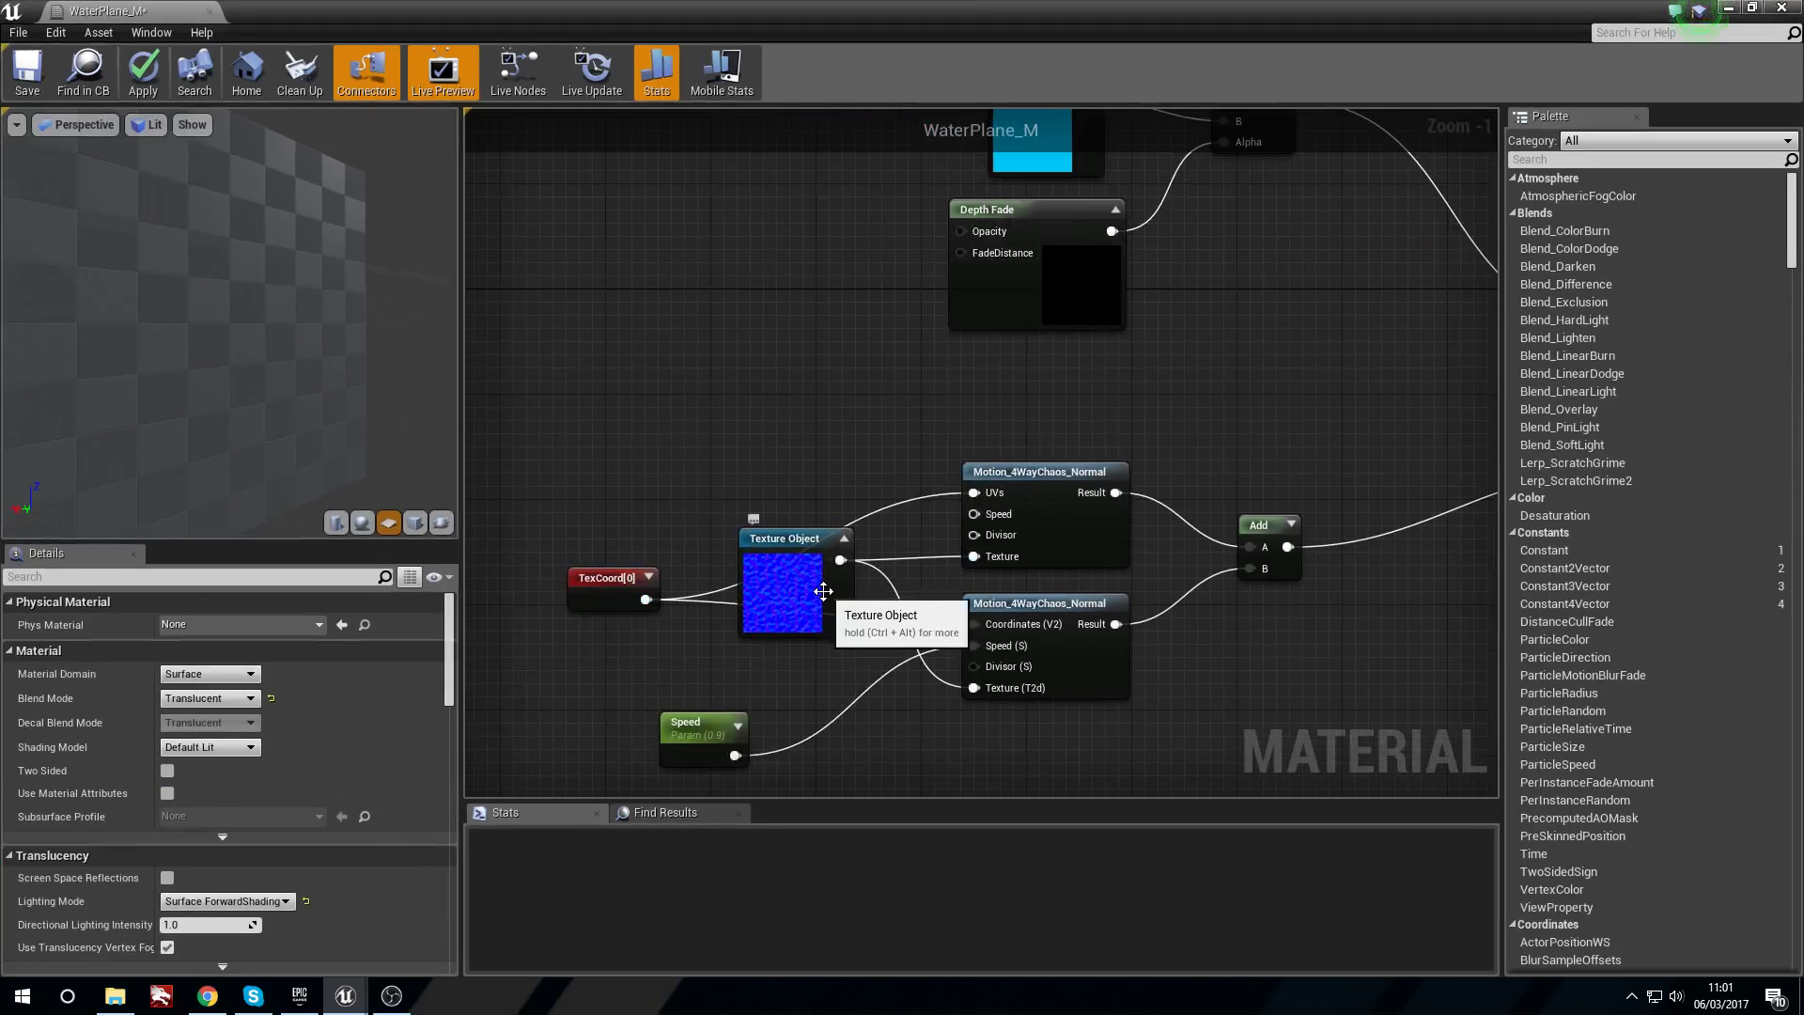
pyautogui.moveTo(823, 591); pyautogui.dragTo(849, 617)
pyautogui.click(679, 423)
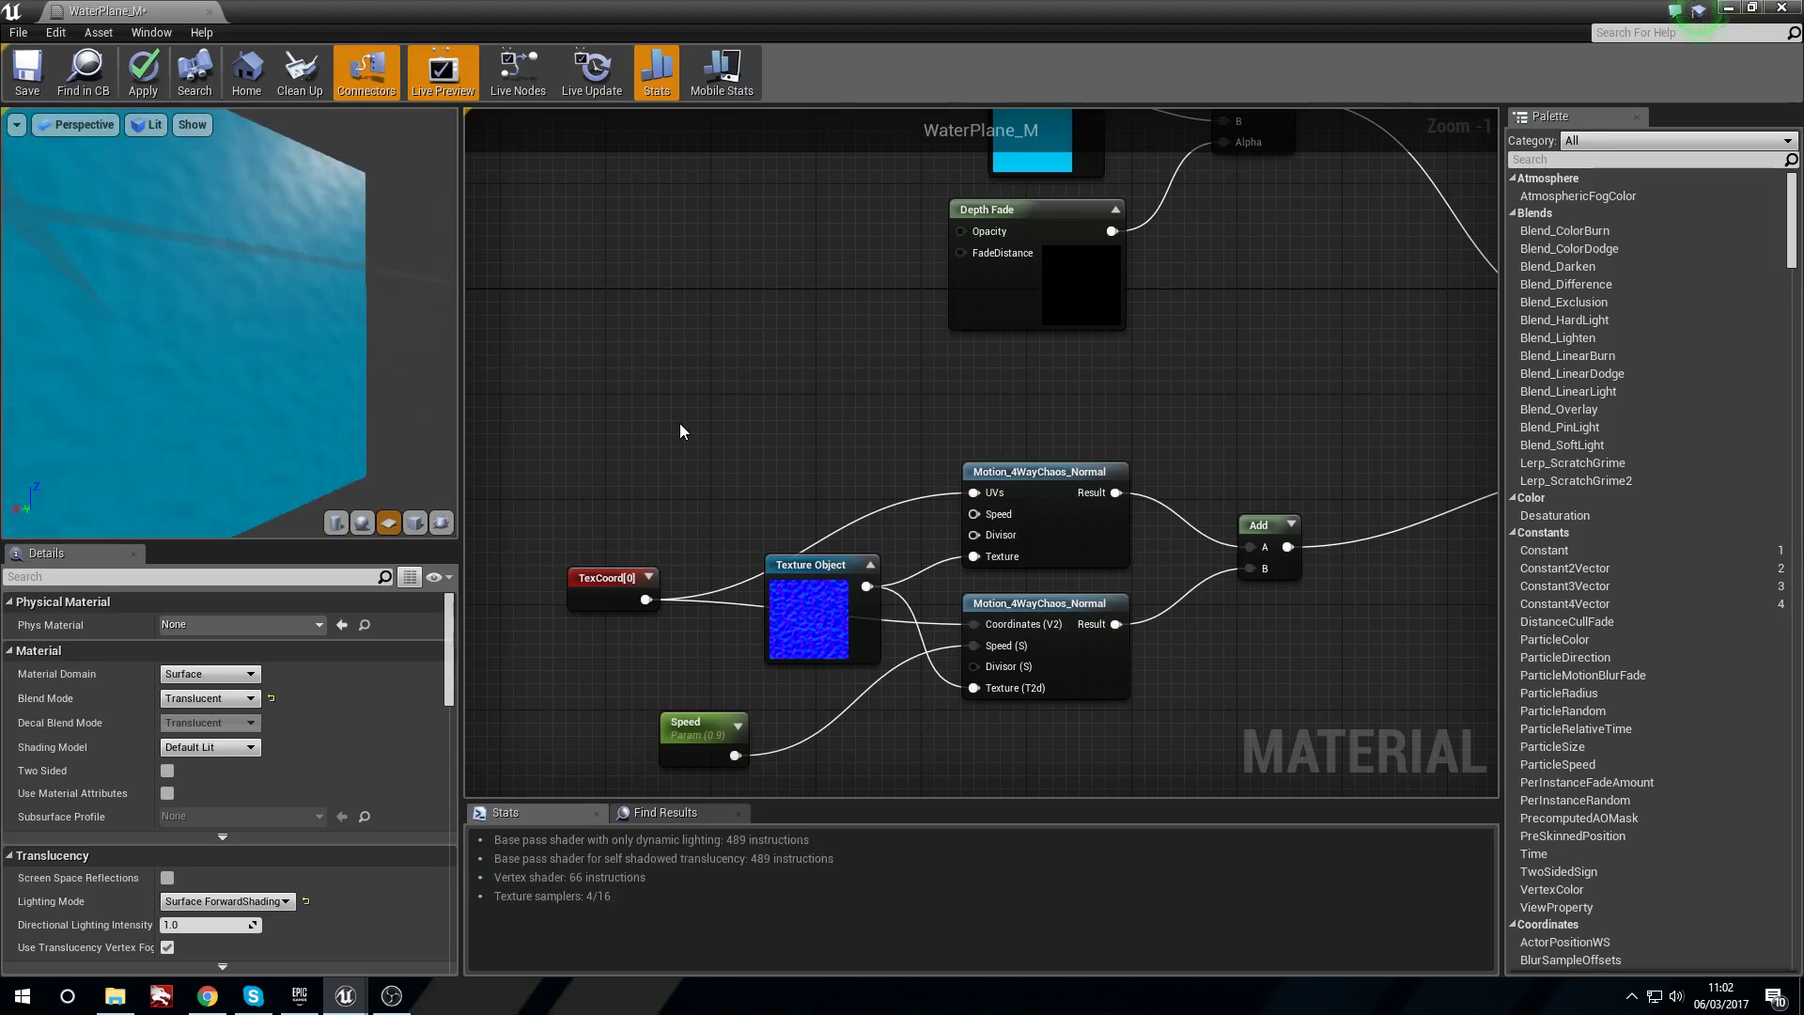
pyautogui.moveTo(322, 302)
pyautogui.mouseDown()
pyautogui.moveTo(301, 273)
pyautogui.moveTo(192, 273)
pyautogui.moveTo(192, 319)
pyautogui.moveTo(235, 292)
pyautogui.moveTo(224, 329)
pyautogui.mouseUp()
pyautogui.moveTo(813, 565); pyautogui.dragTo(799, 578)
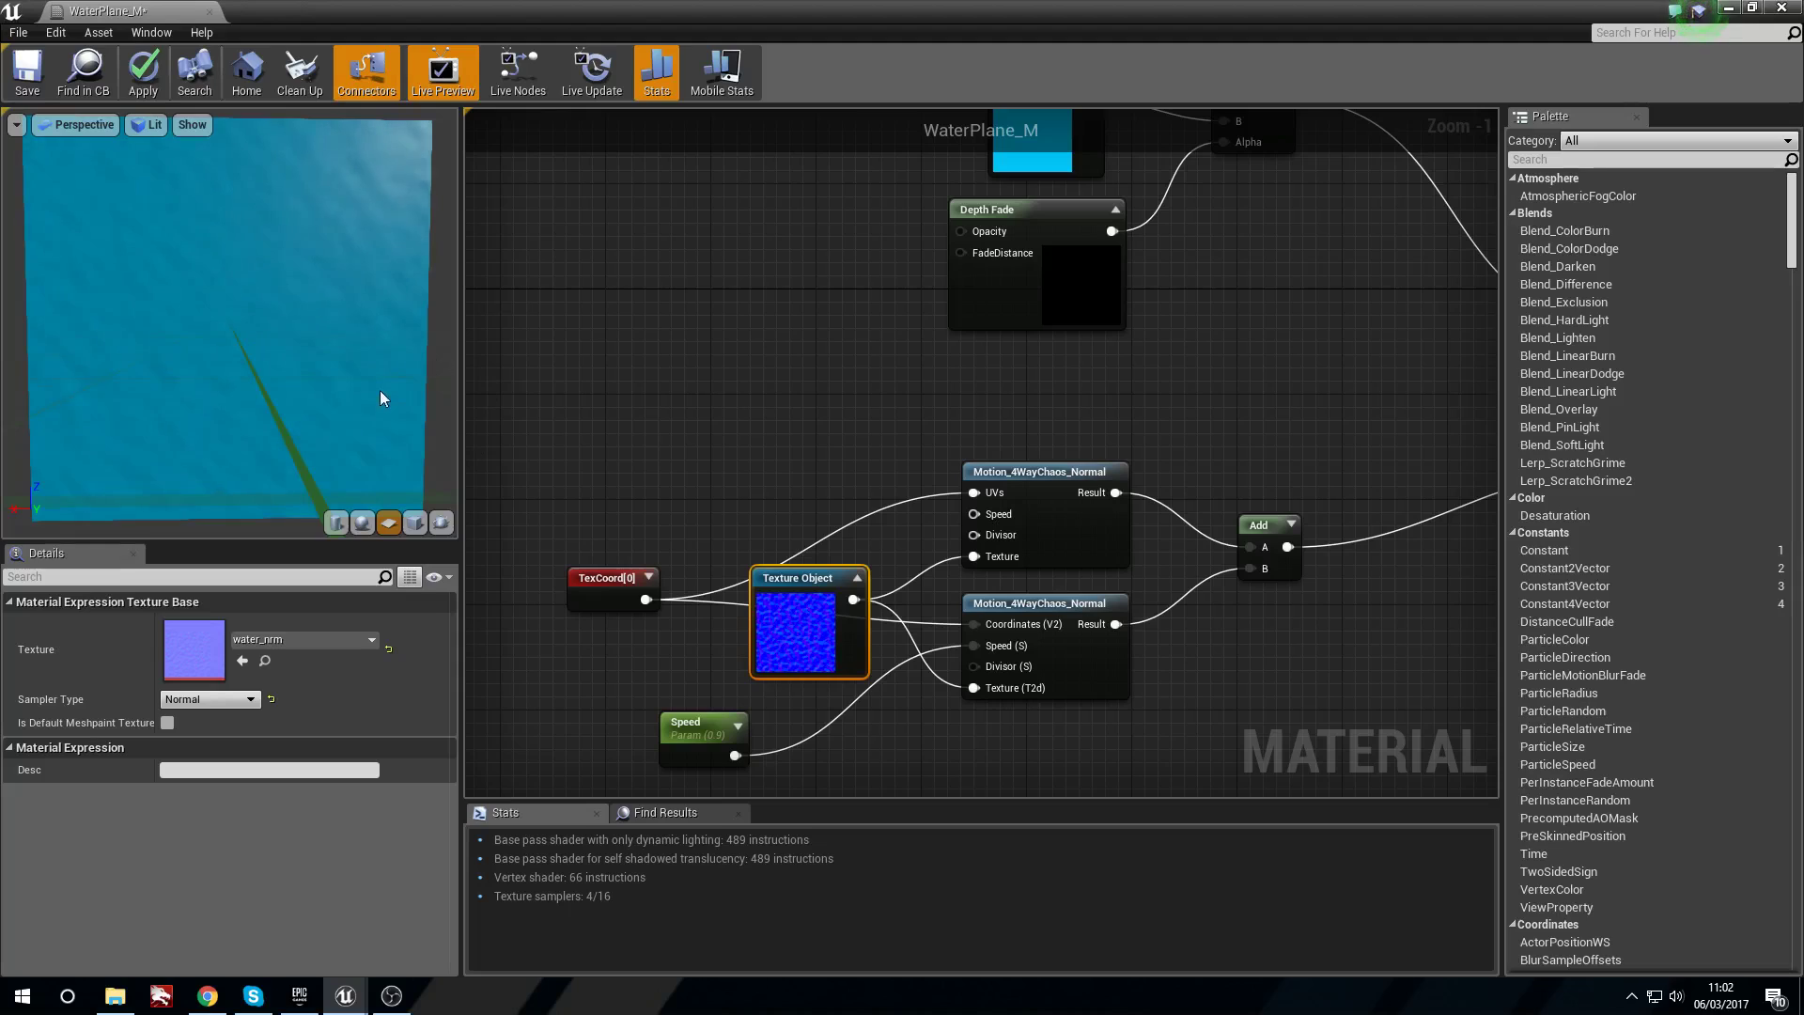
pyautogui.moveTo(720, 537); pyautogui.dragTo(748, 554, button='right')
pyautogui.moveTo(803, 610)
pyautogui.mouseDown()
pyautogui.moveTo(820, 650)
pyautogui.moveTo(777, 623)
pyautogui.mouseUp()
pyautogui.moveTo(618, 595); pyautogui.dragTo(591, 595)
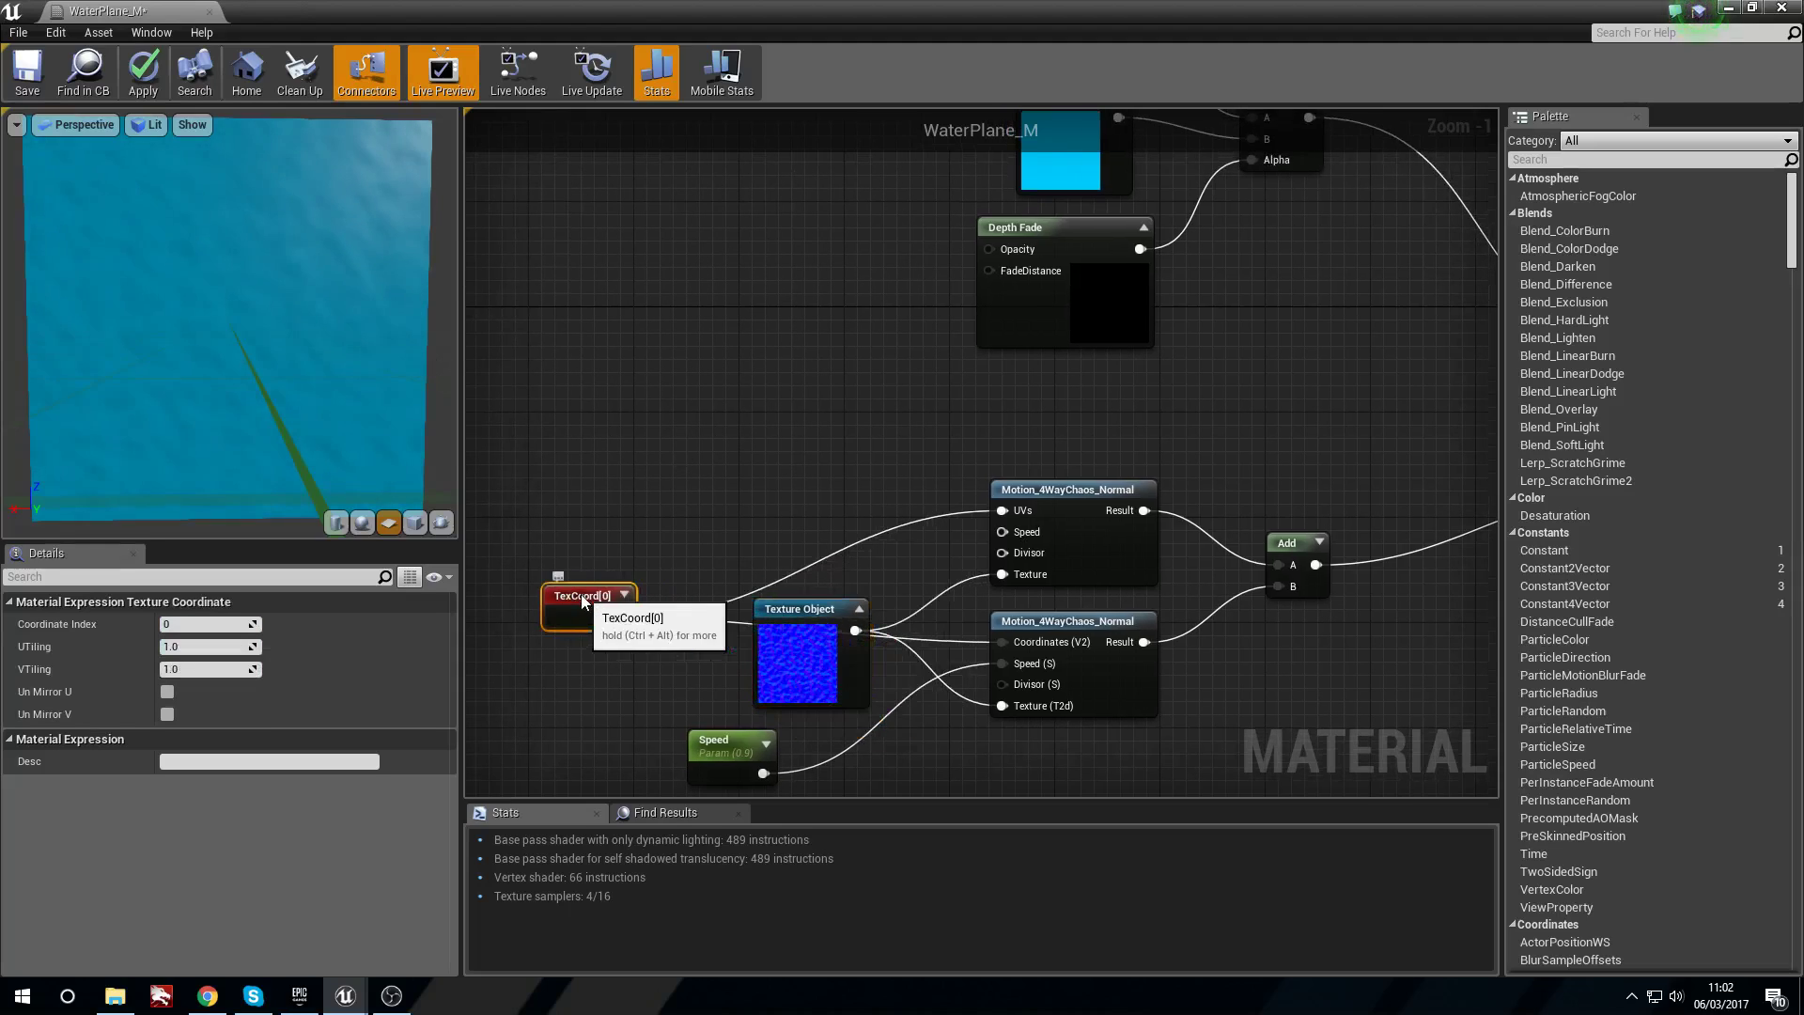
# Move the TexCoord node further from the Texture Object to make room, and check the level behind the editor.
pyautogui.scroll(-3, 843, 583)
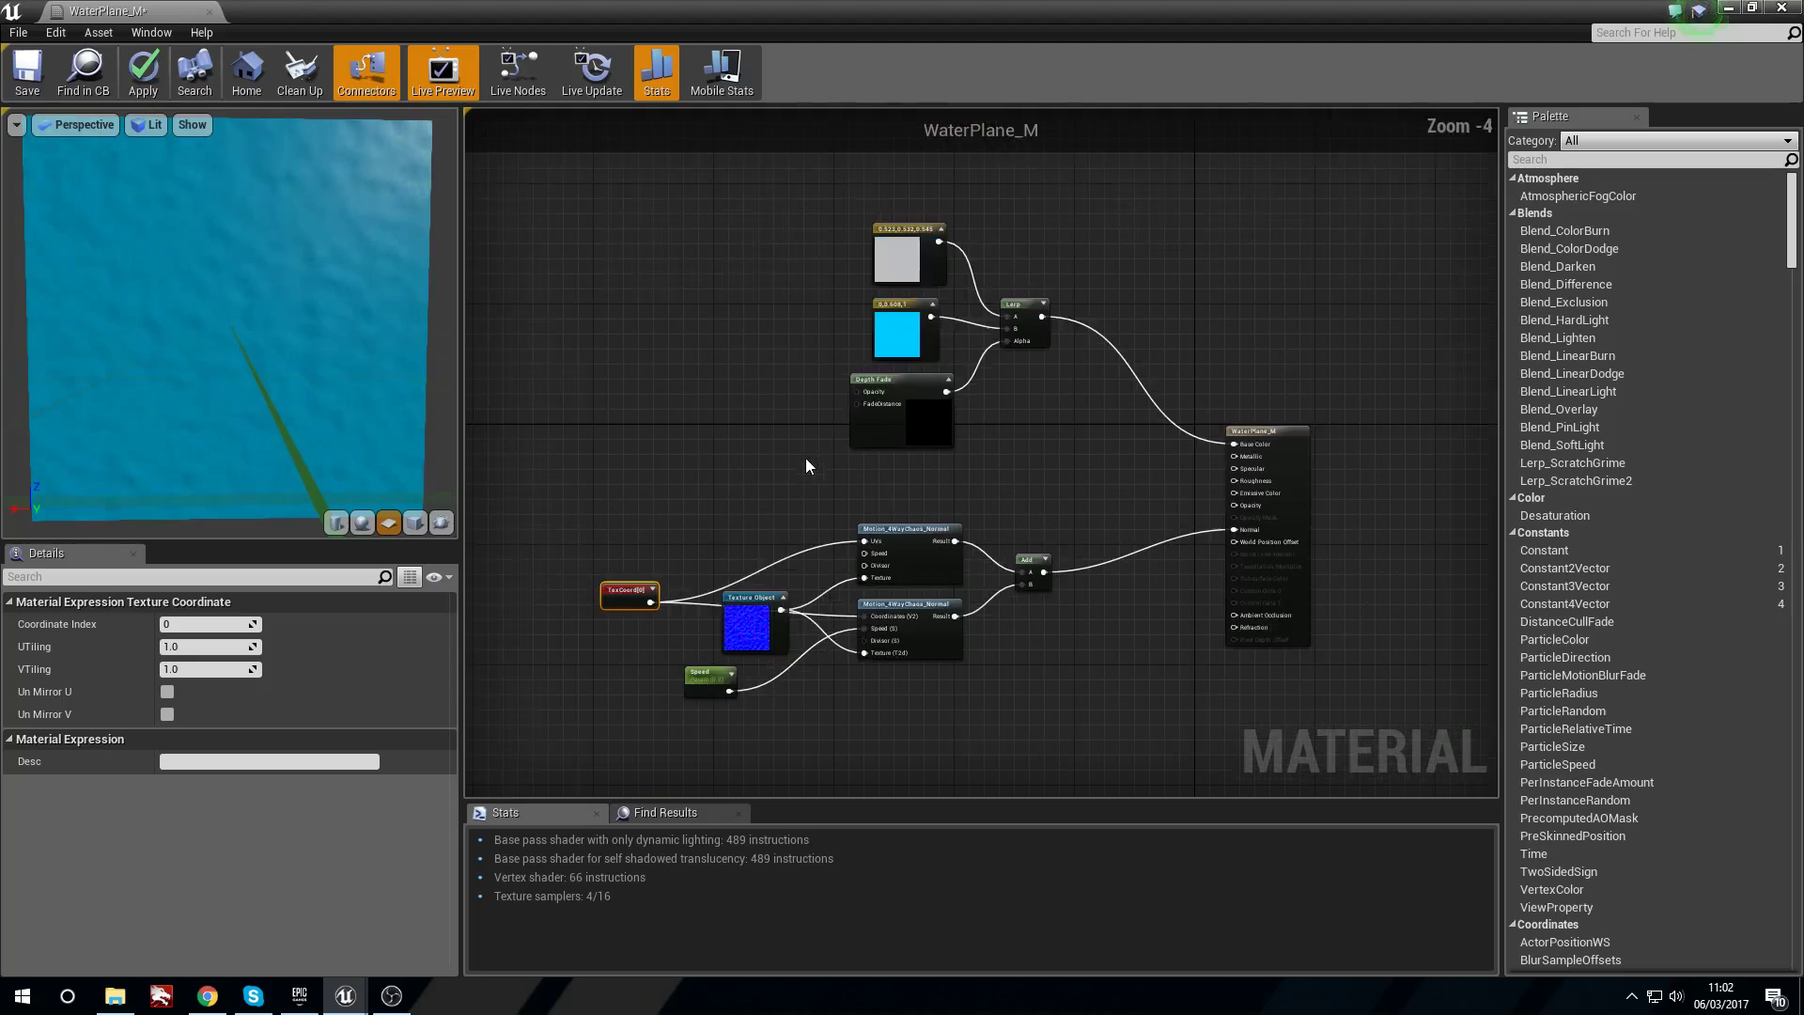
pyautogui.scroll(4, 743, 563)
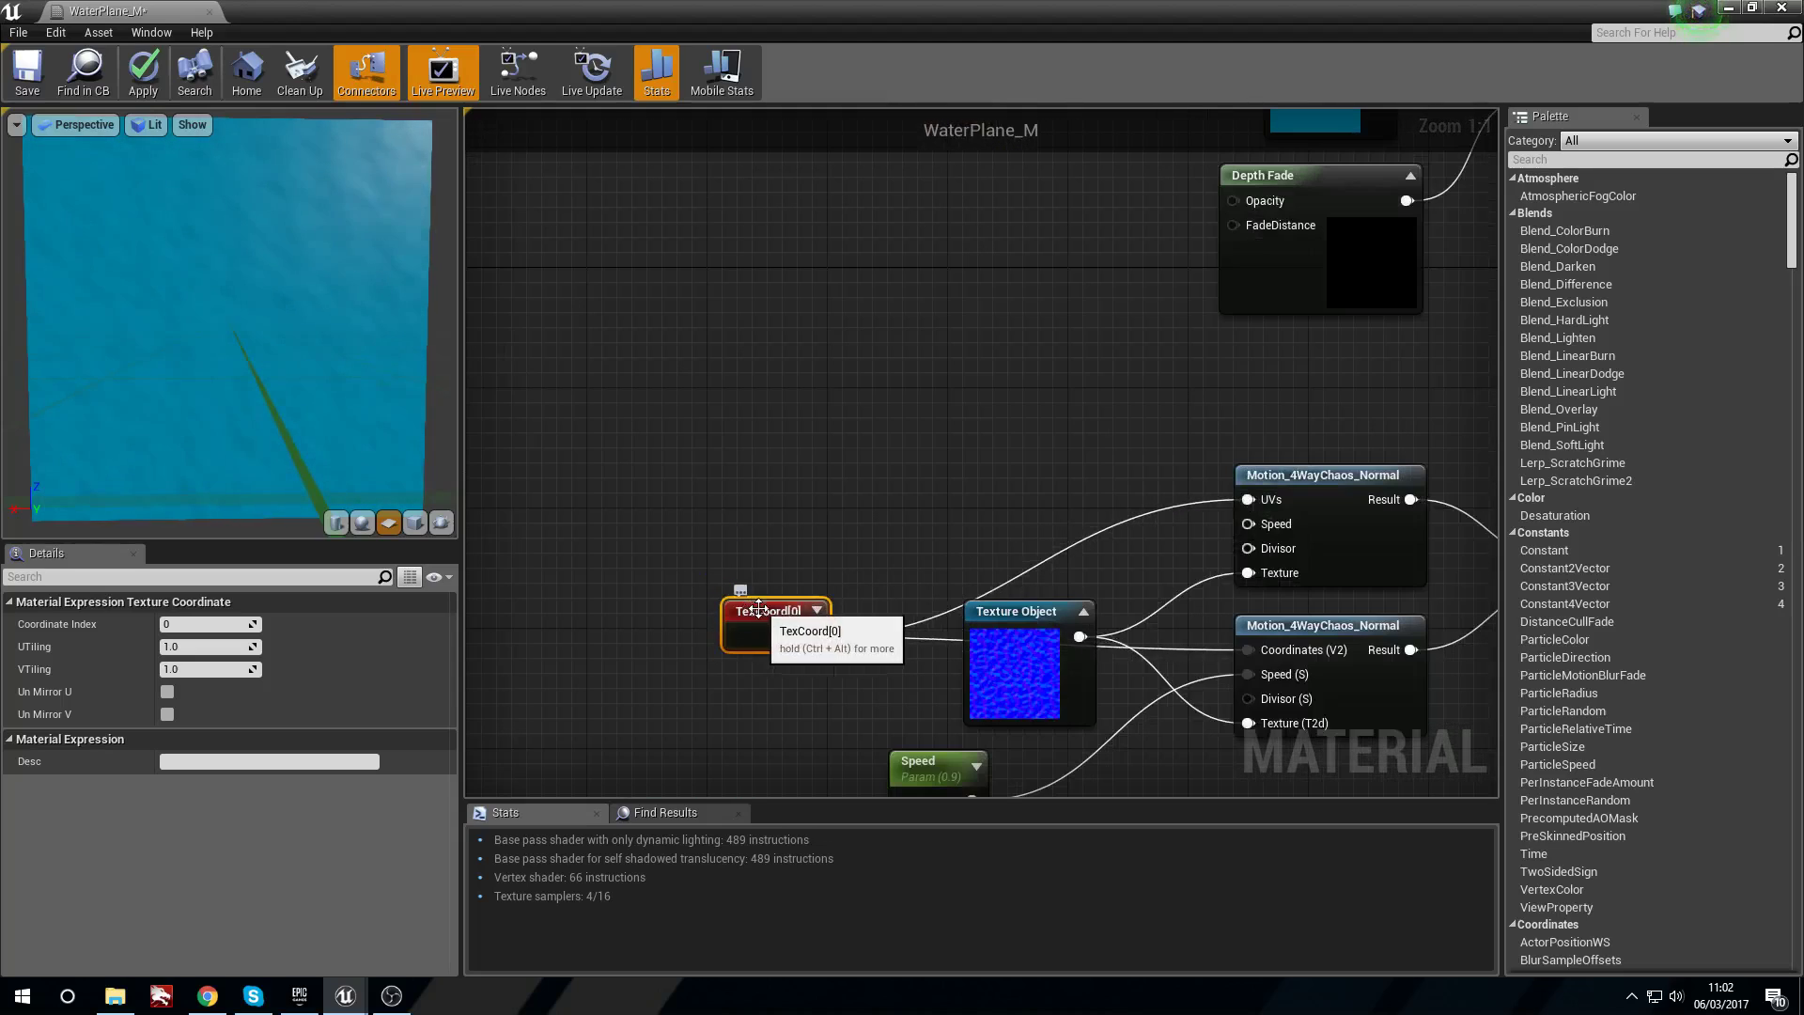
pyautogui.moveTo(838, 456); pyautogui.dragTo(783, 470, button='right')
pyautogui.moveTo(720, 628); pyautogui.dragTo(650, 503)
pyautogui.click(765, 543)
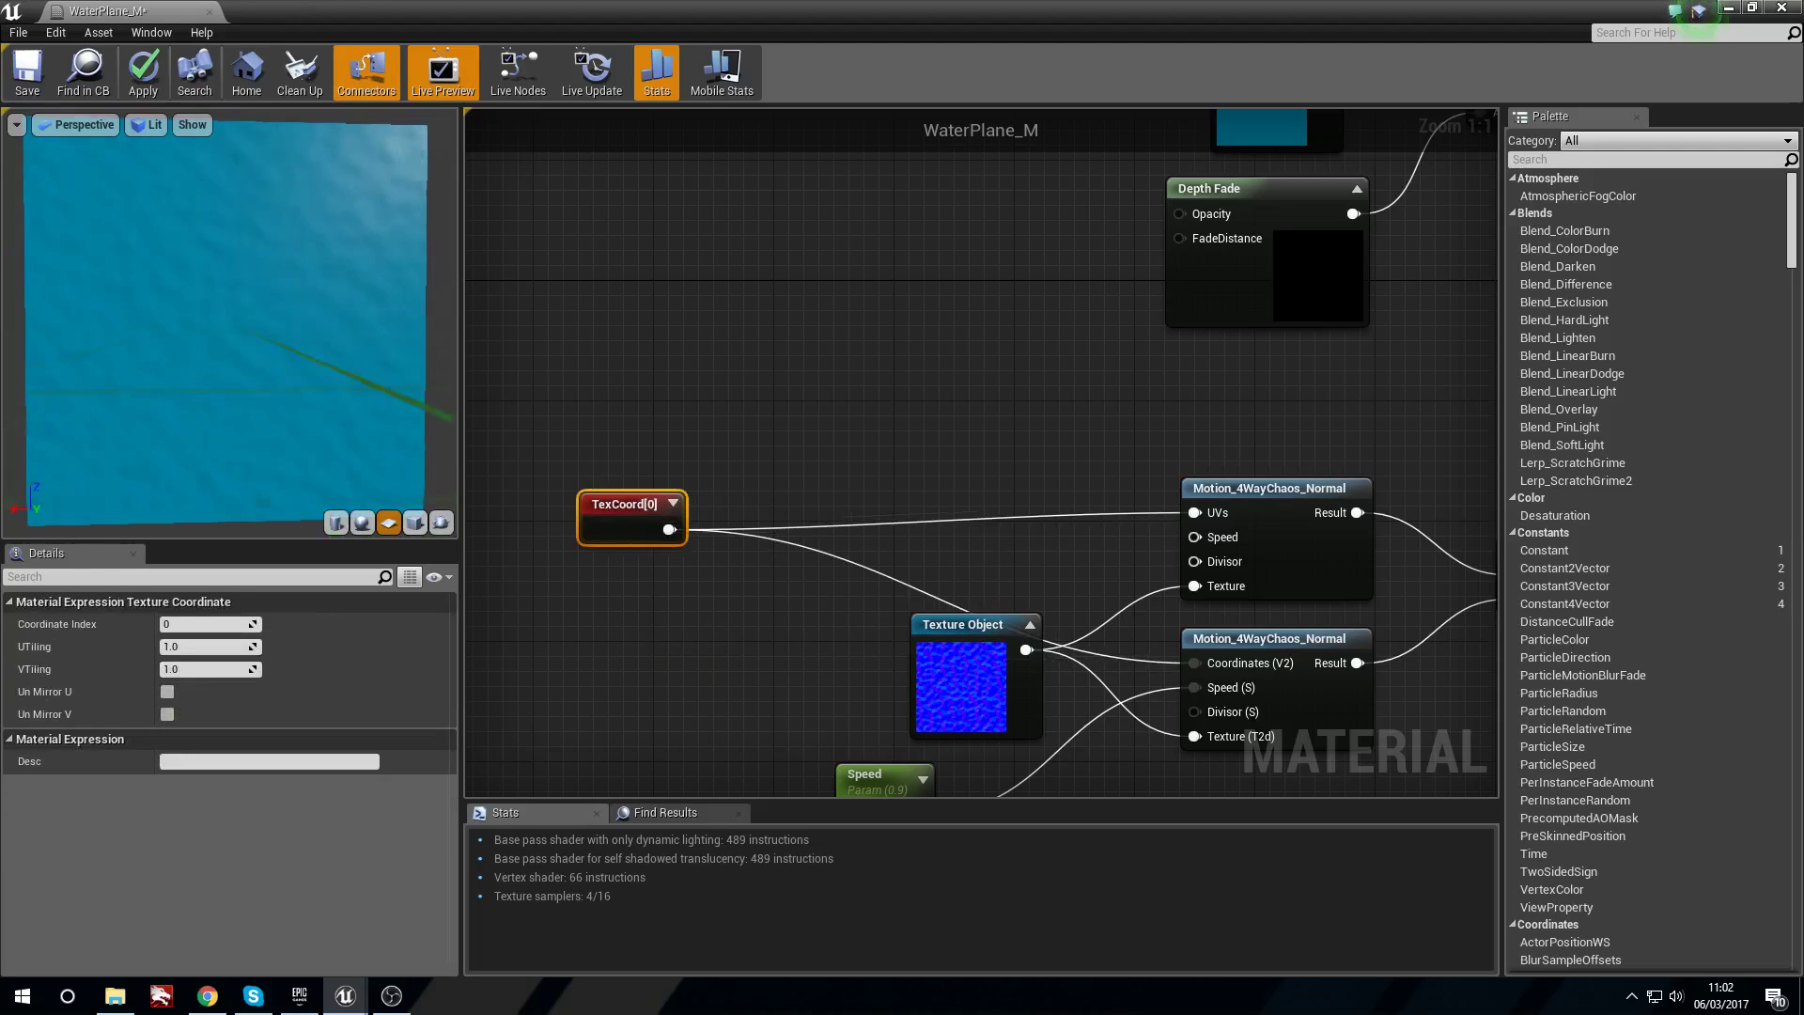
pyautogui.moveTo(188, 280); pyautogui.dragTo(188, 280)
pyautogui.moveTo(829, 9); pyautogui.dragTo(777, 524)
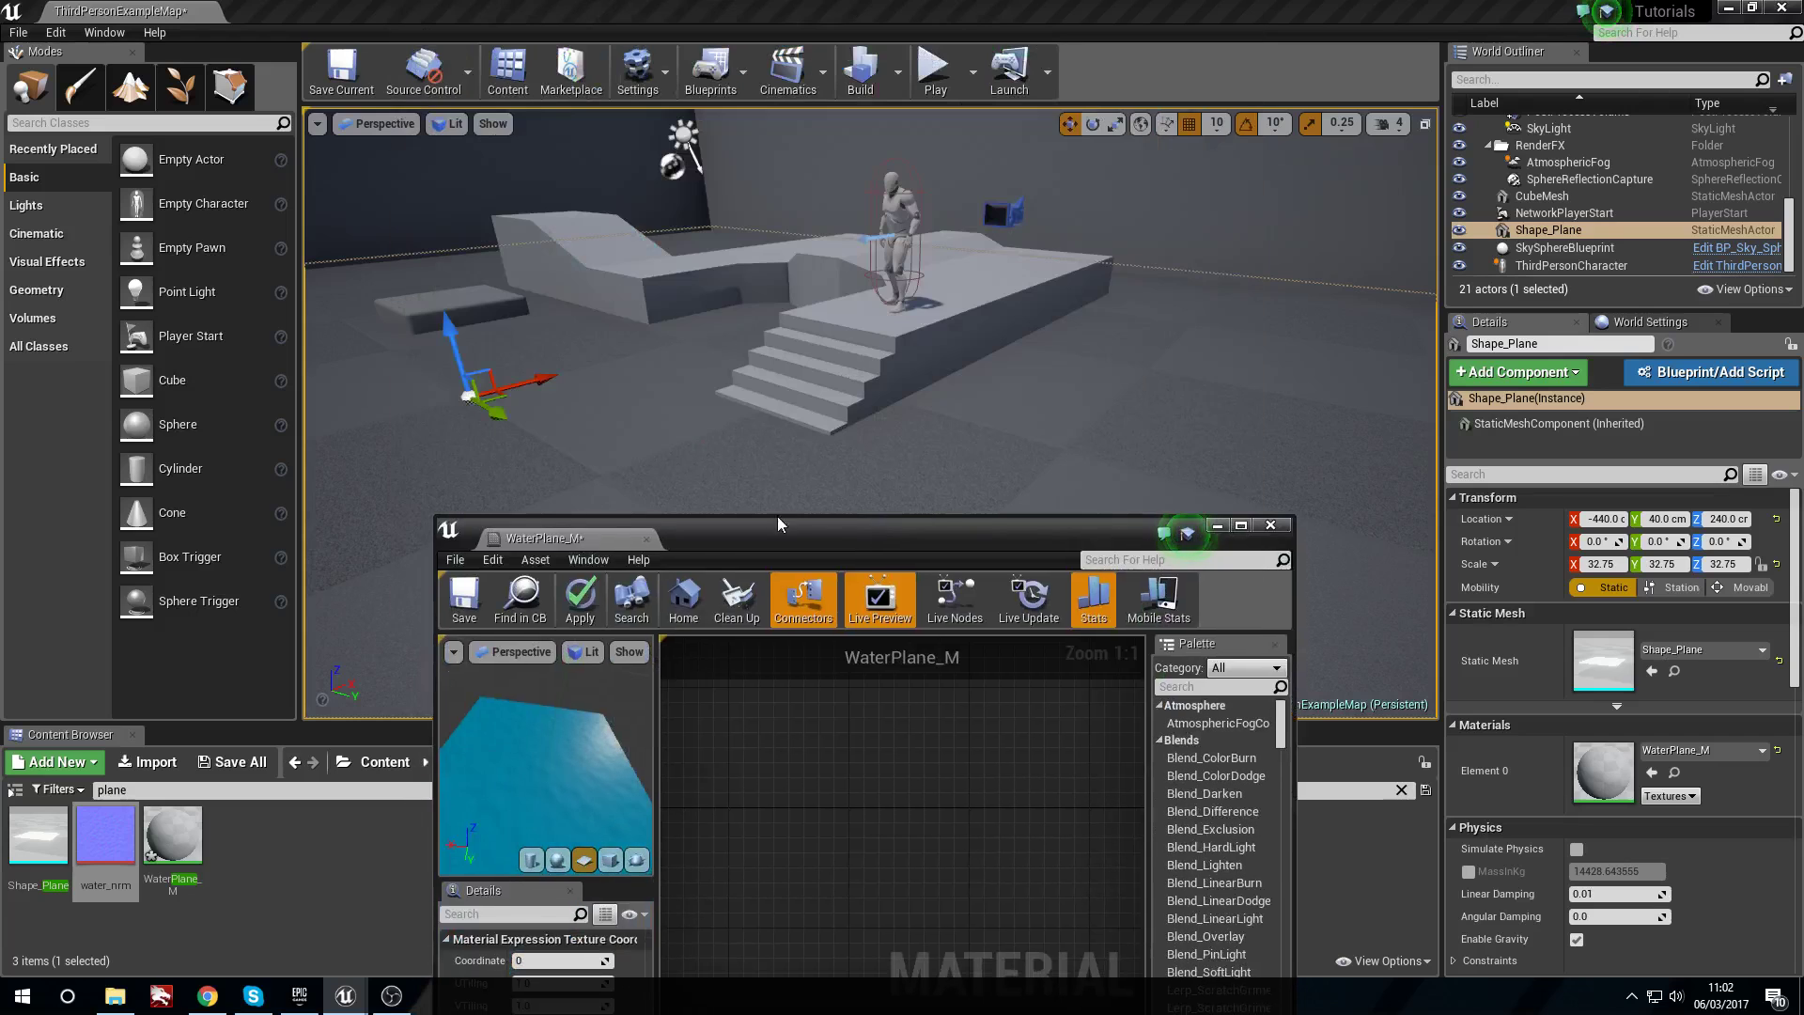
pyautogui.doubleClick(788, 532)
pyautogui.moveTo(625, 517); pyautogui.dragTo(639, 584)
# Add a scalar parameter named Scale with a default value of 1.0 directly below the TexCoord node.
pyautogui.moveTo(798, 485); pyautogui.dragTo(837, 524, button='right')
pyautogui.click(837, 524)
pyautogui.rightClick(837, 524)
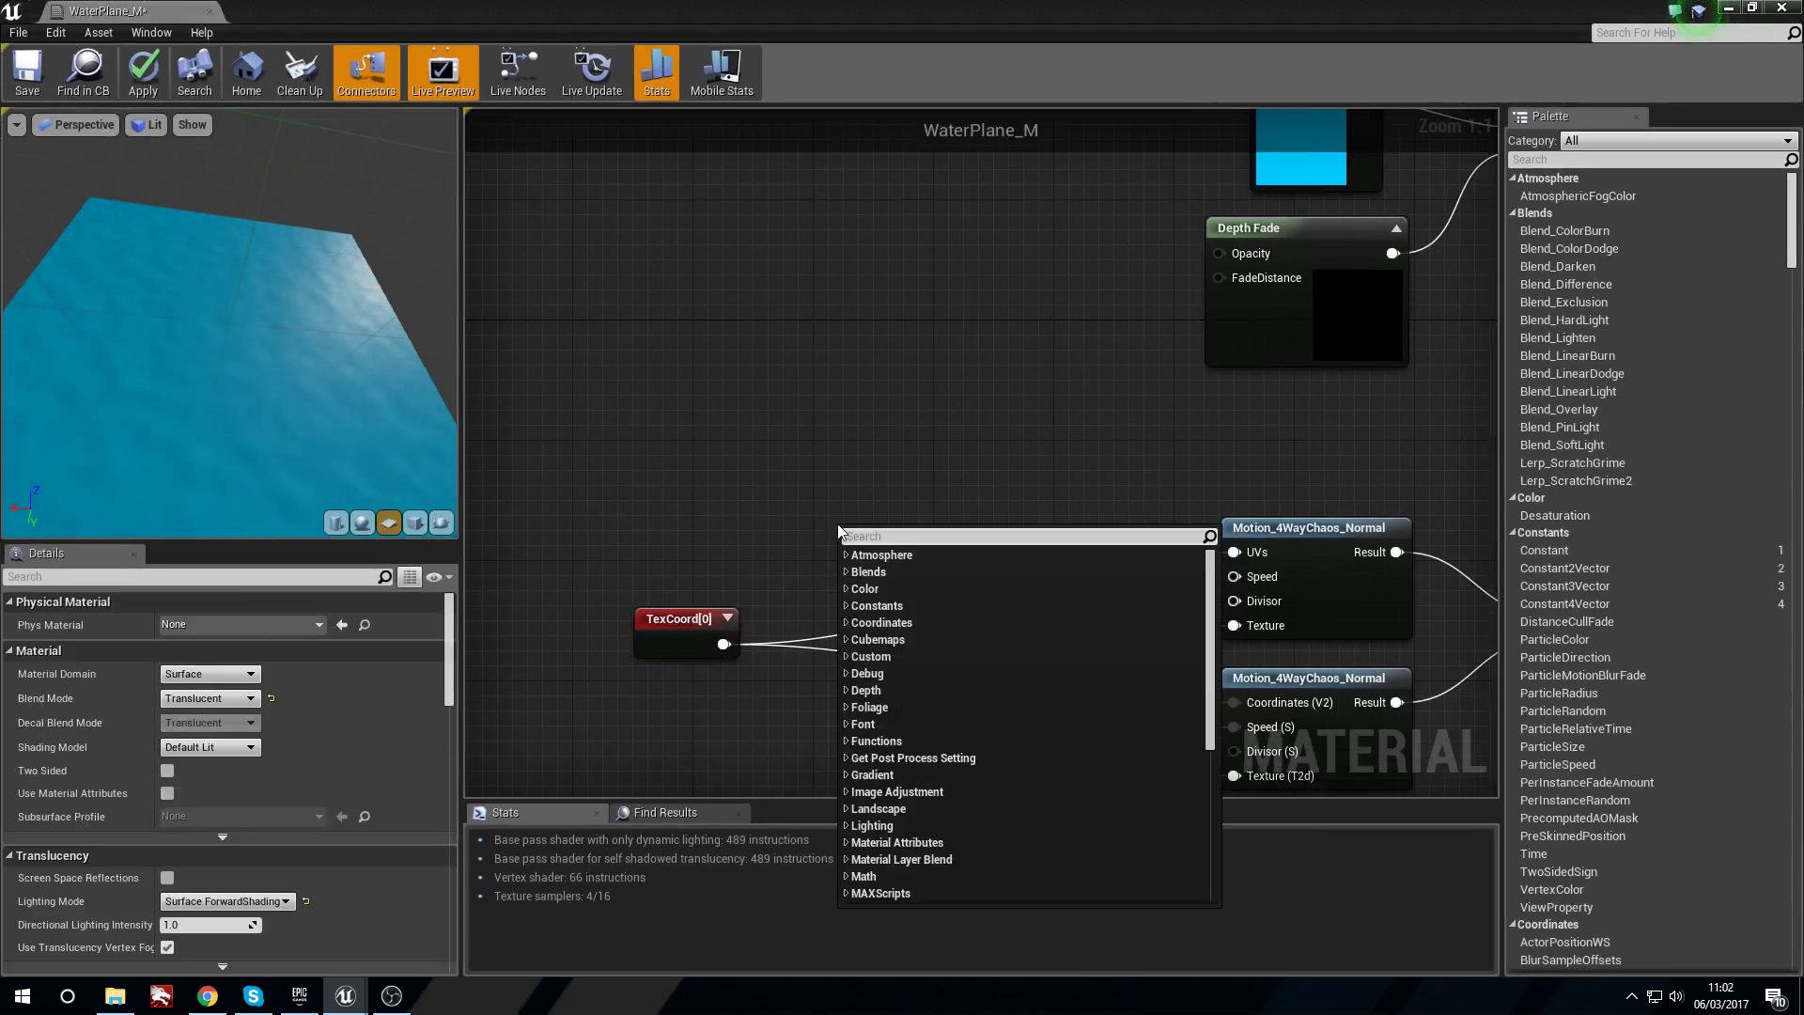
pyautogui.press('Escape')
pyautogui.click(652, 703)
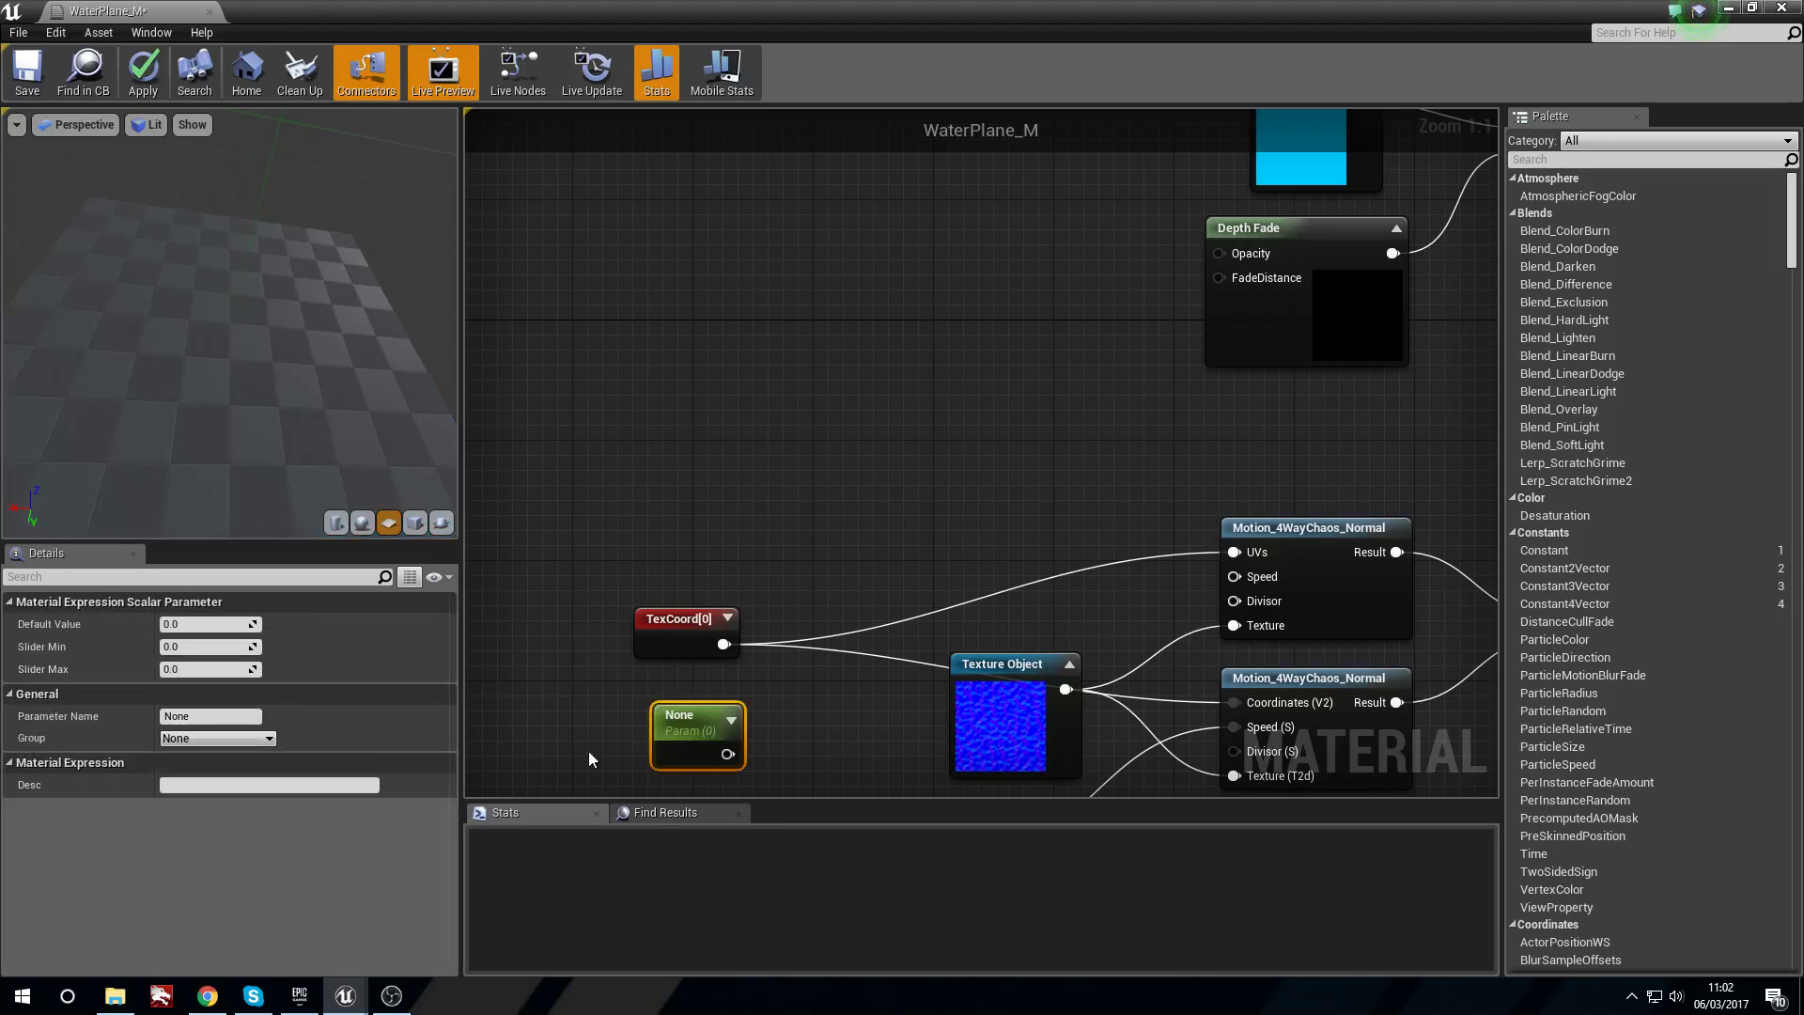
pyautogui.click(230, 716)
pyautogui.doubleClick(184, 716)
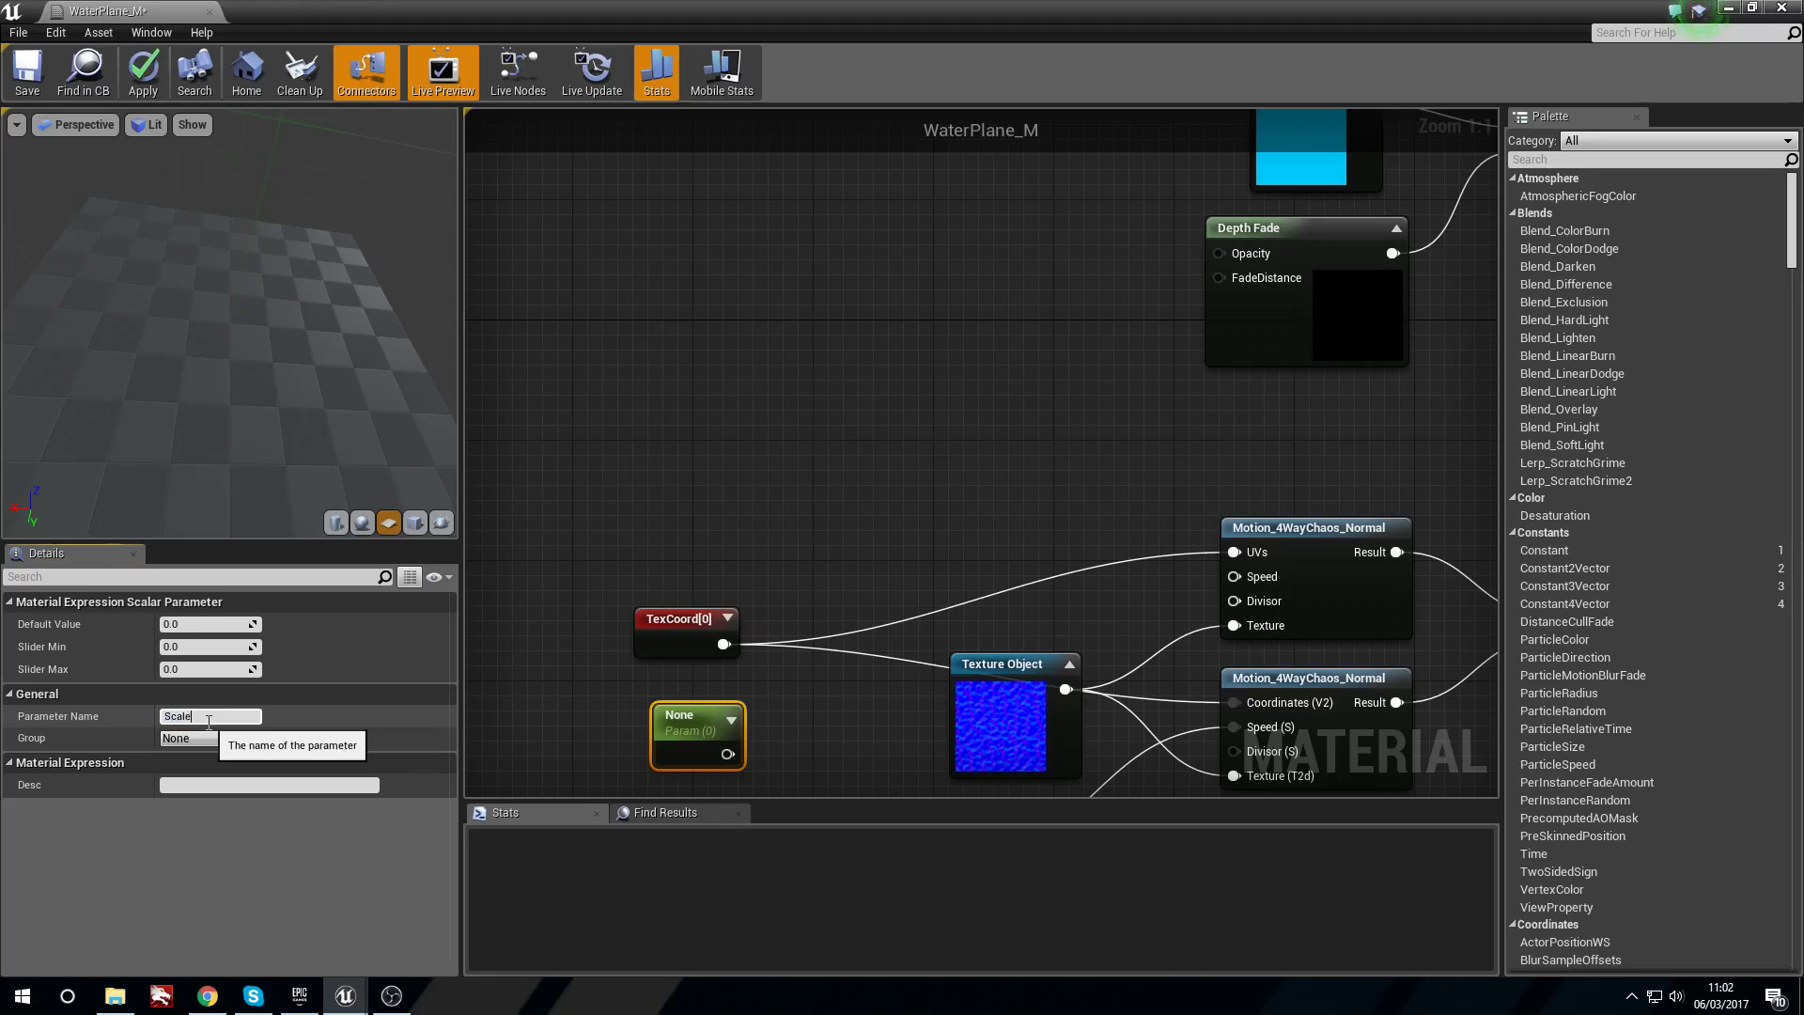
pyautogui.click(758, 387)
pyautogui.moveTo(694, 698); pyautogui.dragTo(675, 677)
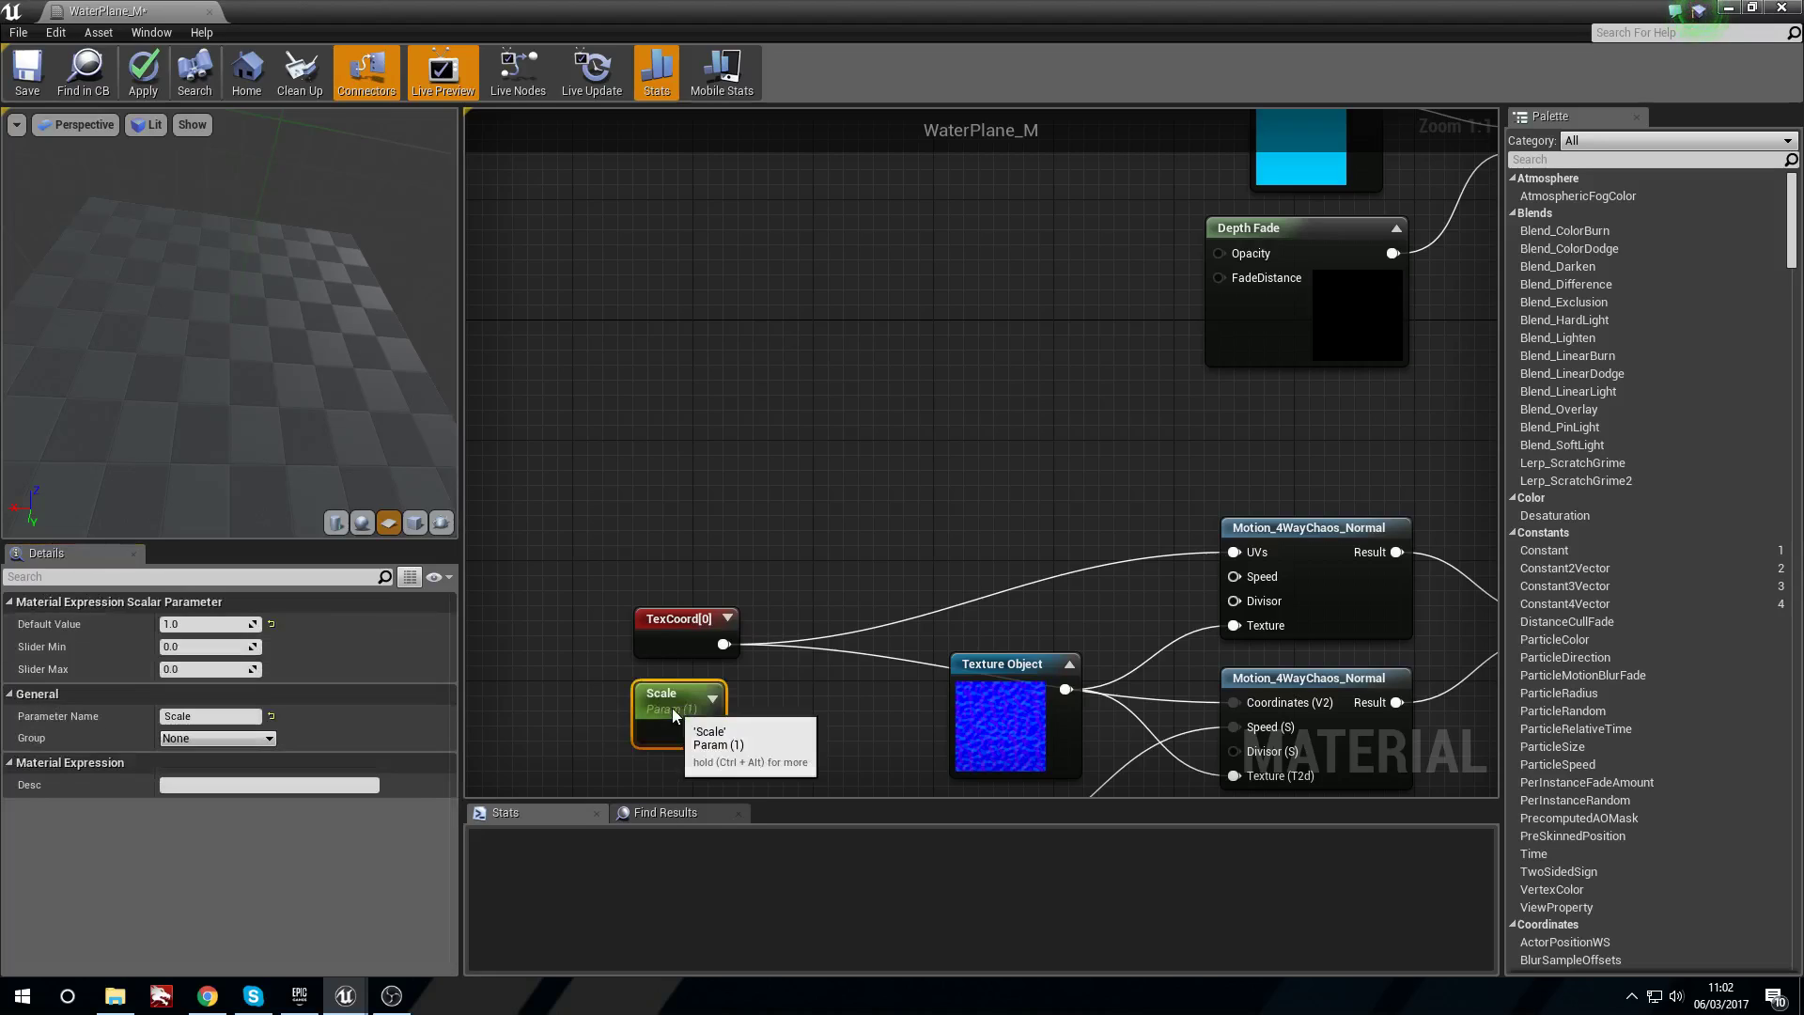
# Add a Multiply node and connect TexCoord to its A input and Scale to its B input.
pyautogui.press('m')
pyautogui.click(899, 524)
pyautogui.moveTo(929, 530); pyautogui.dragTo(862, 586)
pyautogui.moveTo(722, 644); pyautogui.dragTo(858, 618)
pyautogui.moveTo(709, 732); pyautogui.dragTo(842, 639)
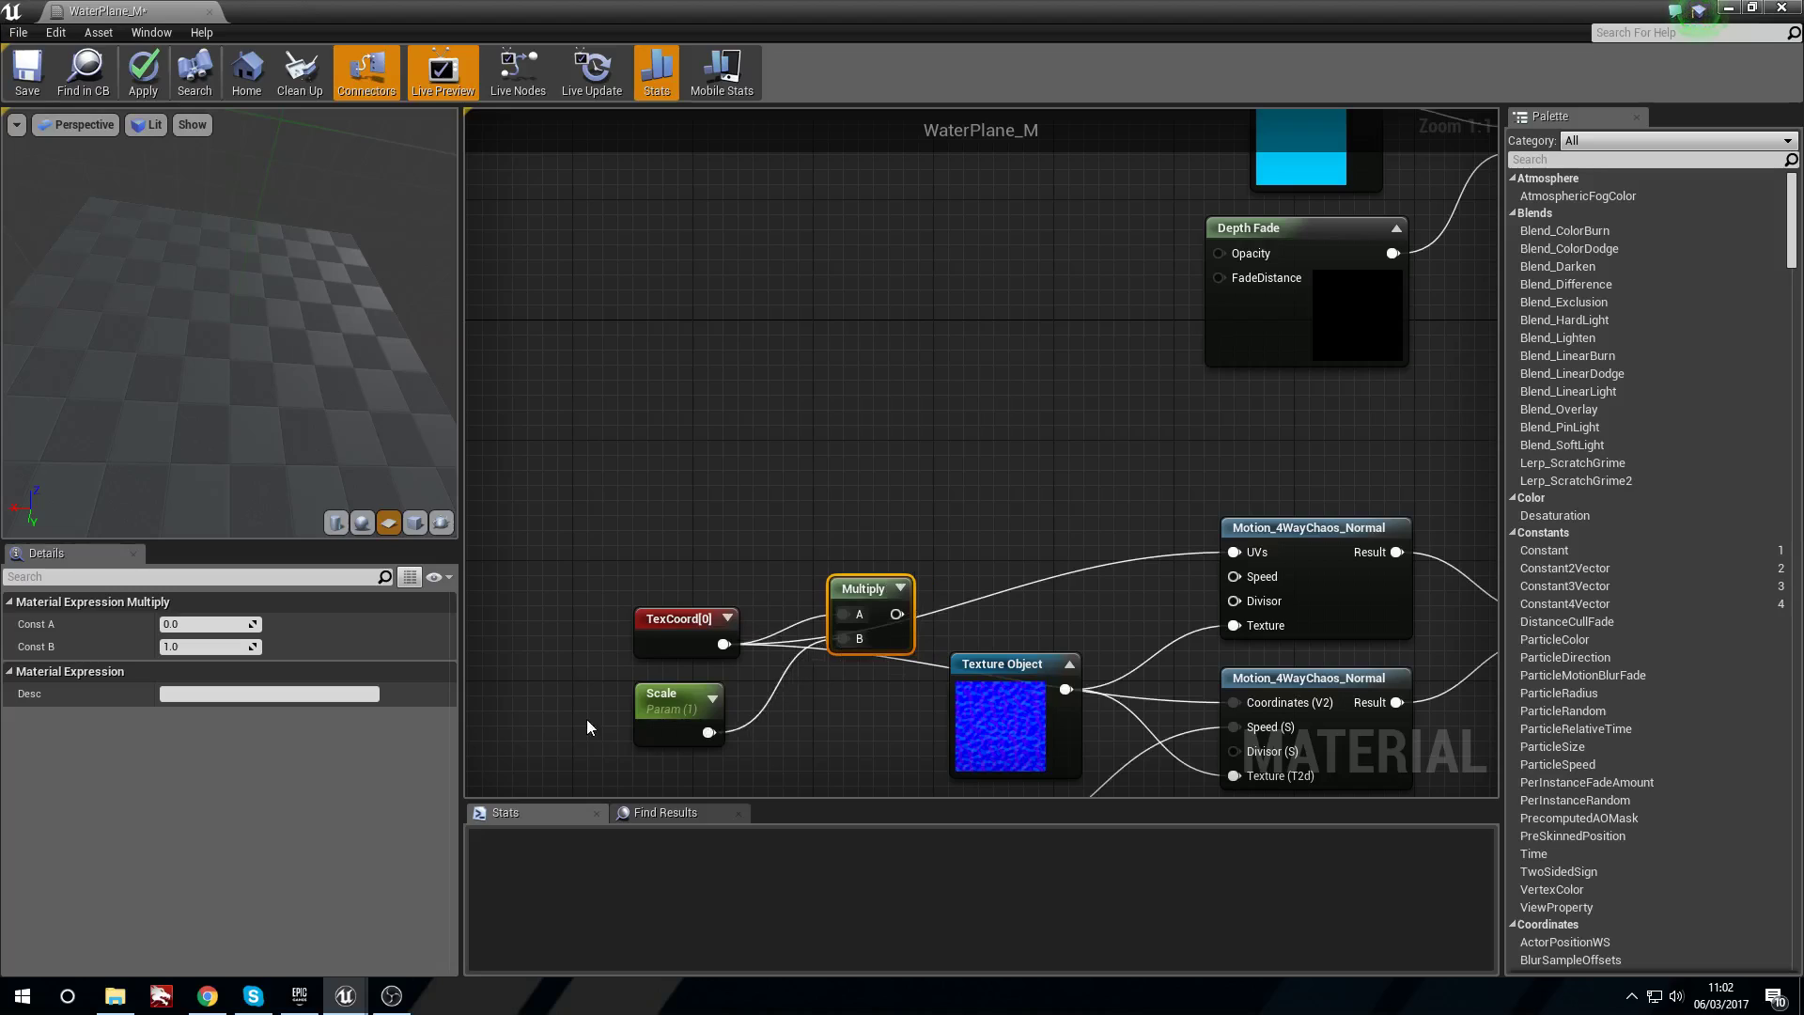
# Route the Multiply output into the upper function's UVs and the lower function's Coordinates, and move the Texture Object closer to them.
pyautogui.moveTo(647, 691); pyautogui.dragTo(661, 691)
pyautogui.moveTo(900, 611); pyautogui.dragTo(758, 637, button='right')
pyautogui.moveTo(757, 639); pyautogui.dragTo(1079, 594)
pyautogui.moveTo(791, 653); pyautogui.dragTo(712, 590, button='right')
pyautogui.moveTo(683, 592); pyautogui.dragTo(1065, 686)
pyautogui.moveTo(780, 624); pyautogui.dragTo(1038, 616, button='right')
pyautogui.moveTo(1047, 686); pyautogui.dragTo(1154, 662)
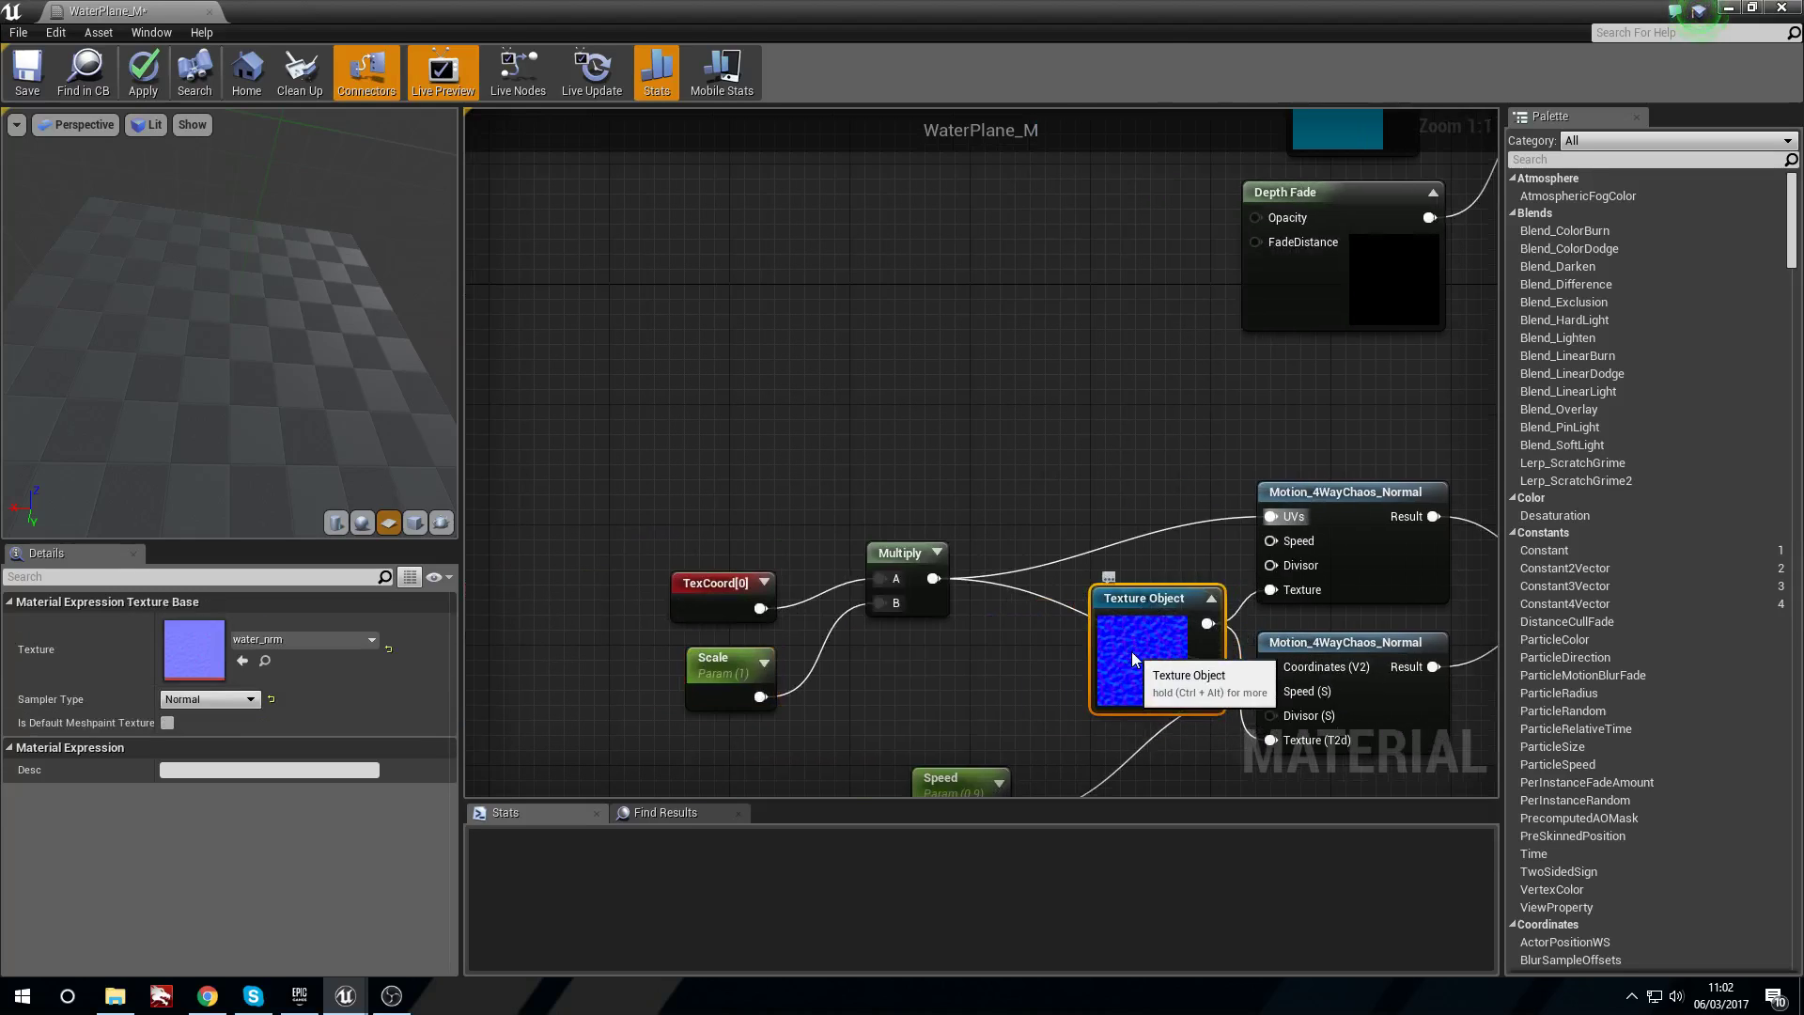
# Centre Multiply beside TexCoord and Scale, shift these three nodes up together, and move the Texture Object away from the function nodes.
pyautogui.moveTo(905, 566); pyautogui.dragTo(905, 611)
pyautogui.moveTo(650, 553); pyautogui.dragTo(910, 705)
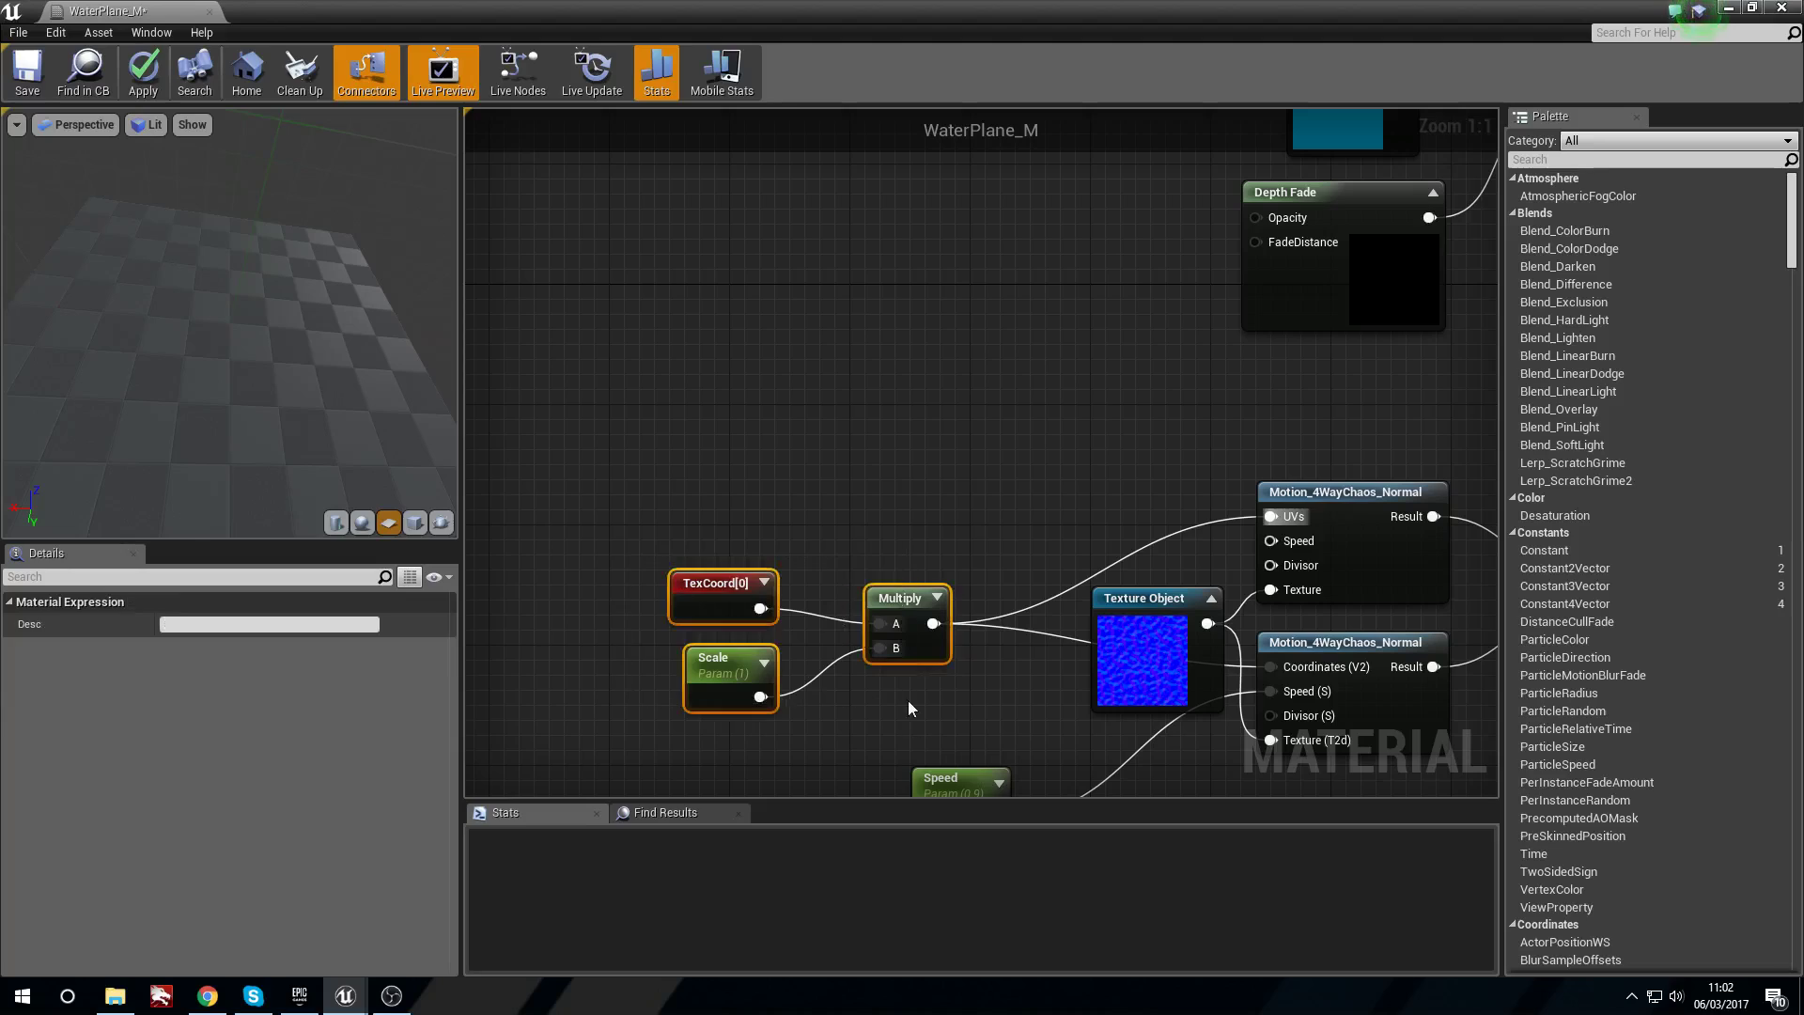
pyautogui.moveTo(896, 602); pyautogui.dragTo(867, 544)
pyautogui.click(1015, 462)
pyautogui.click(675, 620)
pyautogui.click(966, 628)
pyautogui.moveTo(990, 629); pyautogui.dragTo(703, 644, button='right')
pyautogui.moveTo(865, 631); pyautogui.dragTo(765, 655)
# Select all the normals nodes and move them up together towards the colour nodes.
pyautogui.moveTo(1192, 639); pyautogui.dragTo(1050, 564, button='right')
pyautogui.scroll(-1, 1050, 564)
pyautogui.moveTo(1154, 592); pyautogui.dragTo(1110, 553, button='right')
pyautogui.click(1237, 682)
pyautogui.scroll(-1, 1235, 682)
pyautogui.moveTo(515, 420); pyautogui.dragTo(1233, 716)
pyautogui.moveTo(1045, 472); pyautogui.dragTo(1039, 344)
pyautogui.click(1269, 586)
# Shift the two colour constants, Depth Fade and Lerp nodes up together and enclose them in a comment titled Colour.
pyautogui.moveTo(1268, 586); pyautogui.dragTo(1022, 761, button='right')
pyautogui.moveTo(628, 159); pyautogui.dragTo(959, 420)
pyautogui.moveTo(799, 314); pyautogui.dragTo(765, 291)
pyautogui.moveTo(765, 291); pyautogui.dragTo(917, 435, button='right')
pyautogui.moveTo(875, 413); pyautogui.dragTo(800, 362)
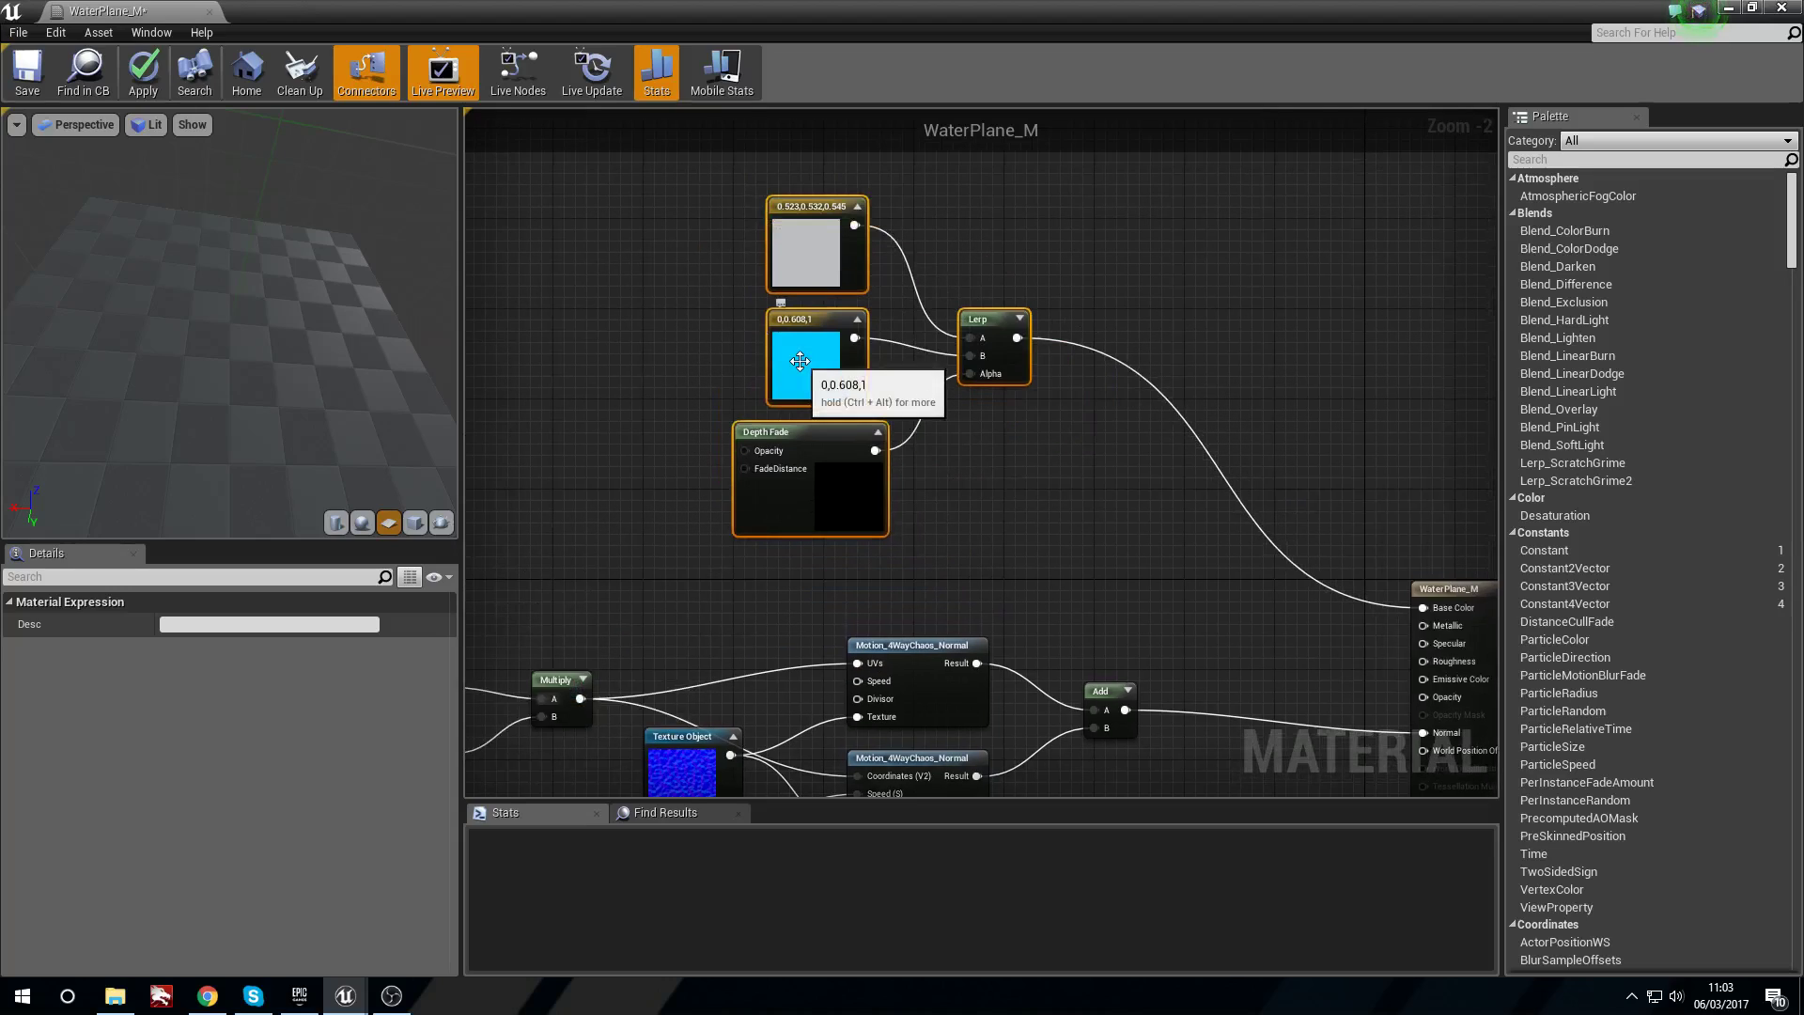
pyautogui.press('c')
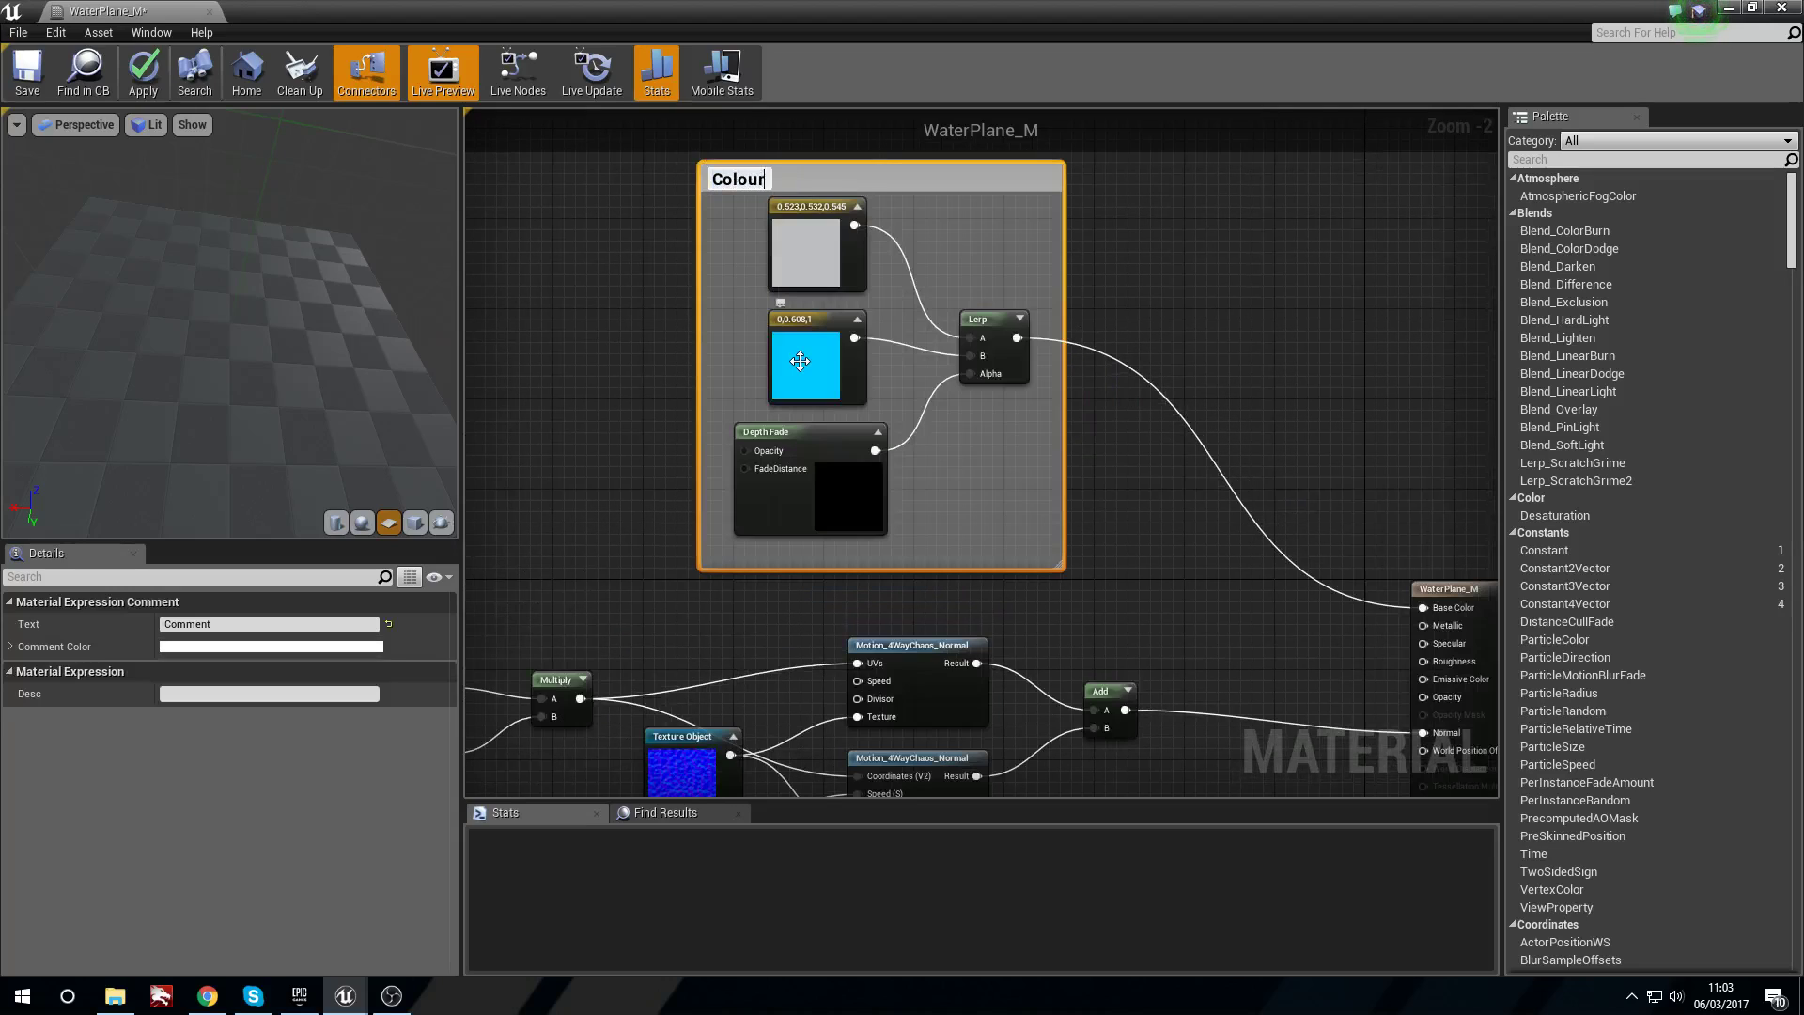
# Enclose all the normals nodes in a comment titled Normals and shift the comment slightly.
pyautogui.moveTo(637, 481); pyautogui.dragTo(818, 285, button='right')
pyautogui.scroll(-1, 817, 286)
pyautogui.moveTo(601, 449); pyautogui.dragTo(1281, 641)
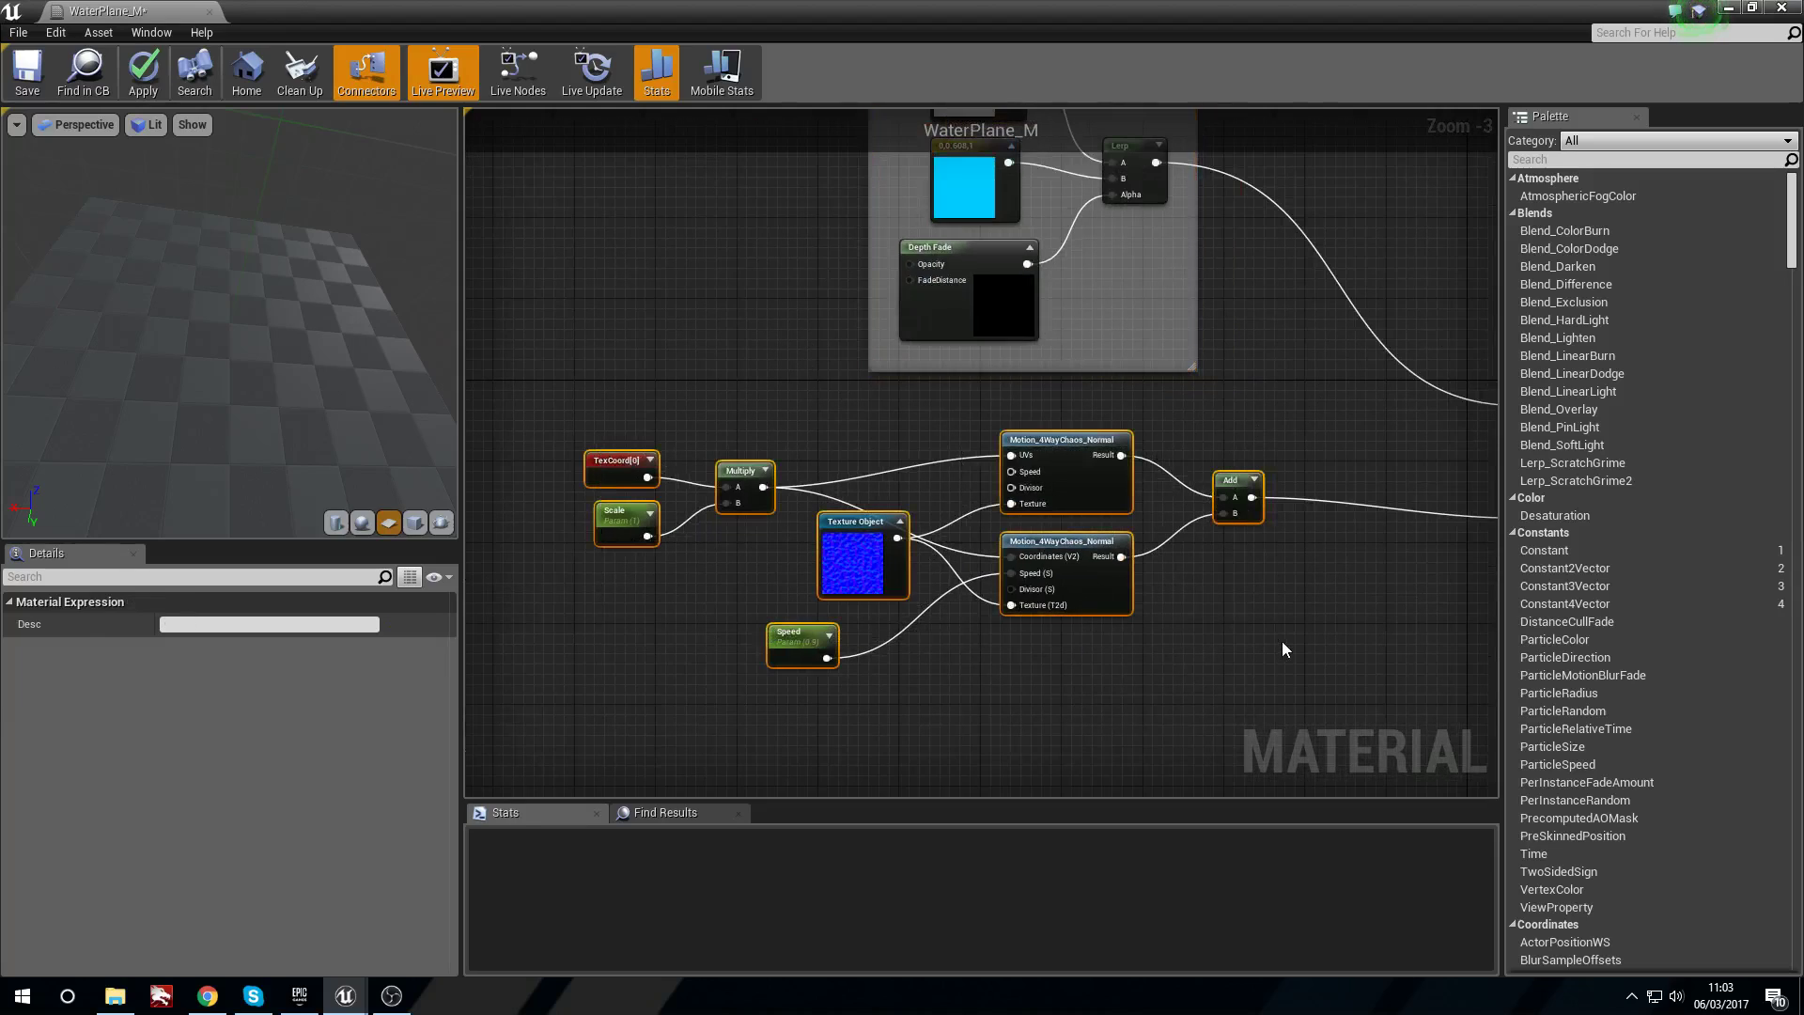
pyautogui.press('c')
pyautogui.write('Normals')
pyautogui.press('Return')
pyautogui.moveTo(1237, 413); pyautogui.dragTo(1154, 402)
# Add two Constant nodes in the empty space below the Normal wire and stack them one above the other.
pyautogui.moveTo(1152, 402); pyautogui.dragTo(1019, 587, button='right')
pyautogui.scroll(3, 1020, 588)
pyautogui.moveTo(1146, 635); pyautogui.dragTo(1091, 720, button='right')
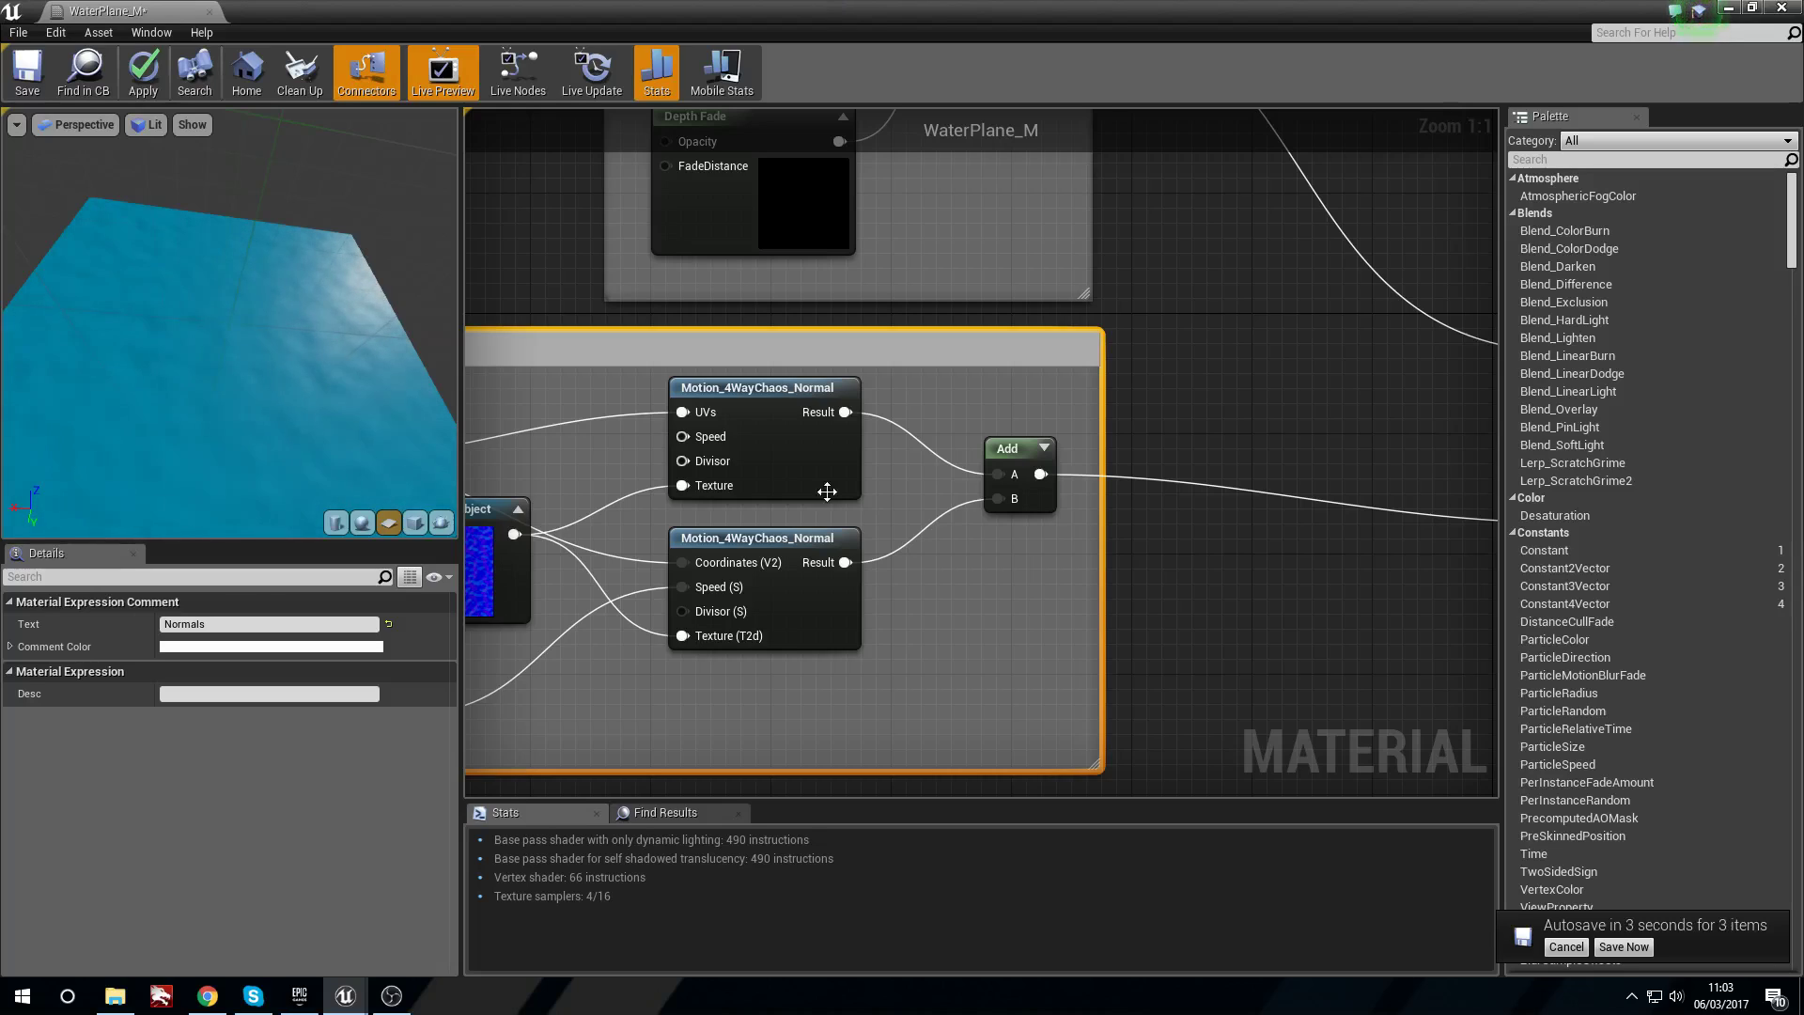
pyautogui.moveTo(1259, 644); pyautogui.dragTo(782, 594, button='right')
pyautogui.moveTo(876, 633); pyautogui.dragTo(977, 604, button='right')
pyautogui.click(866, 662)
pyautogui.moveTo(797, 675); pyautogui.dragTo(964, 547, button='right')
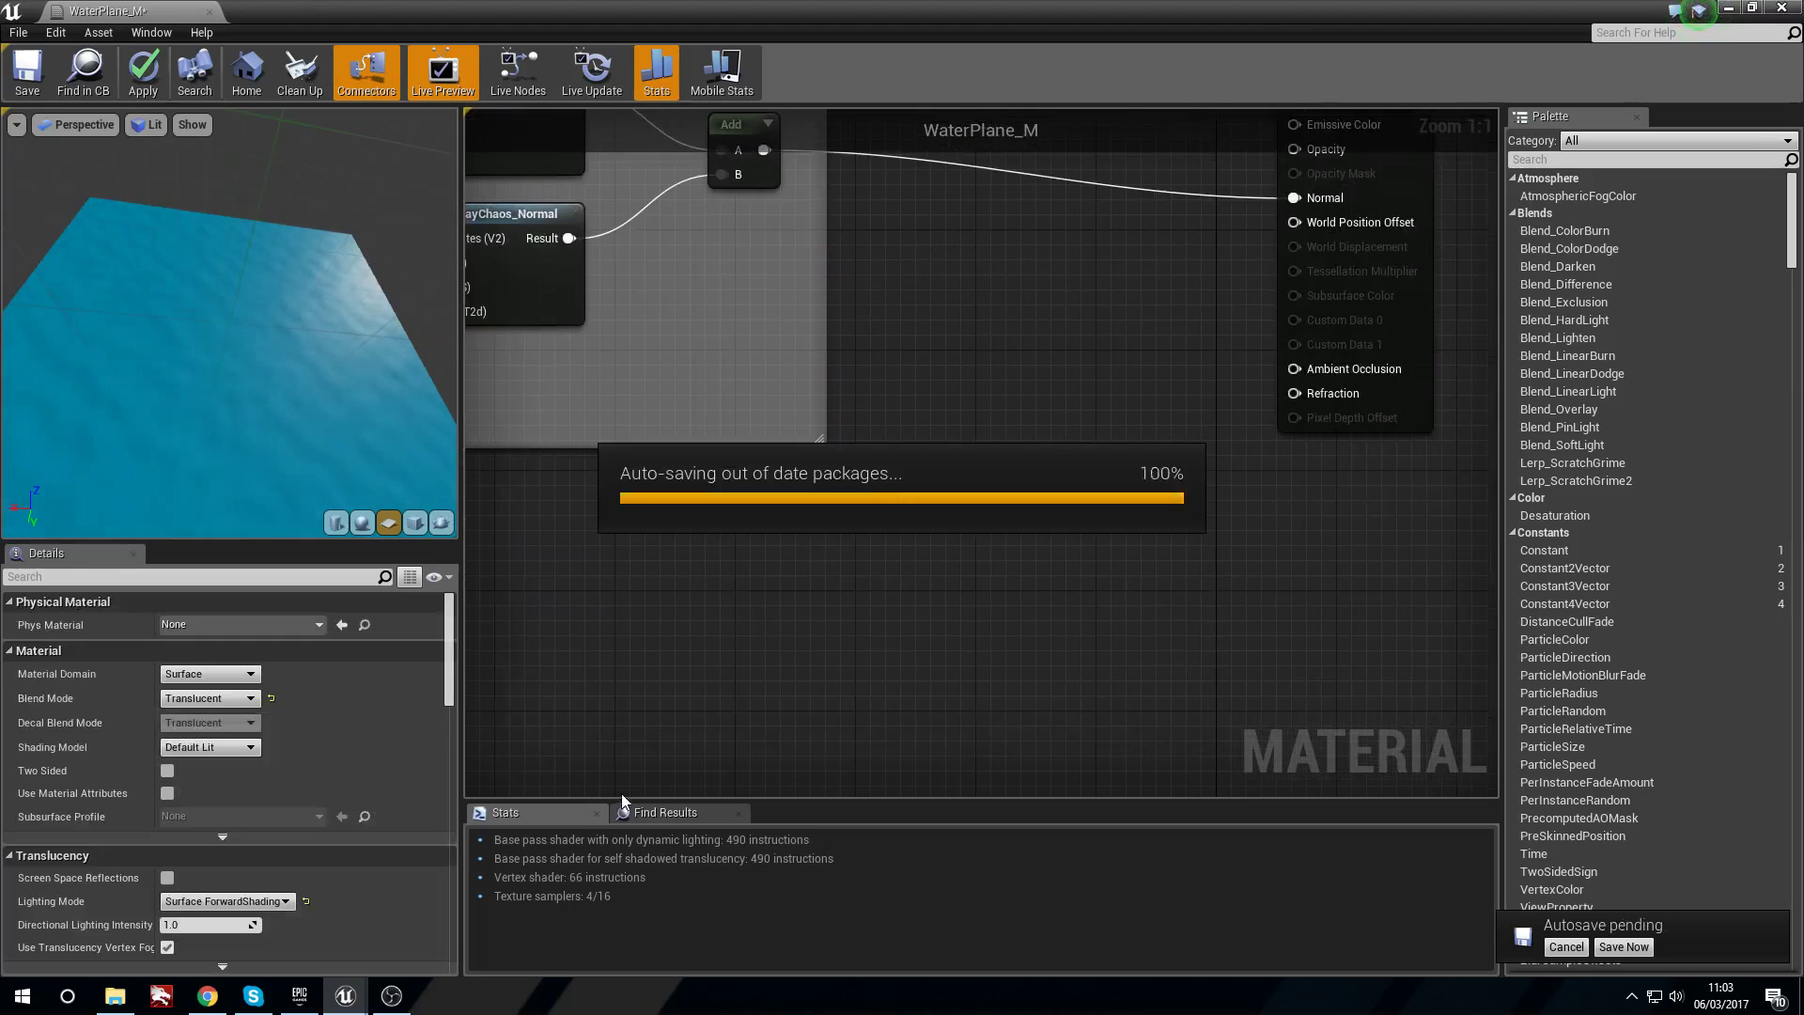
pyautogui.moveTo(1118, 499); pyautogui.dragTo(815, 657, button='right')
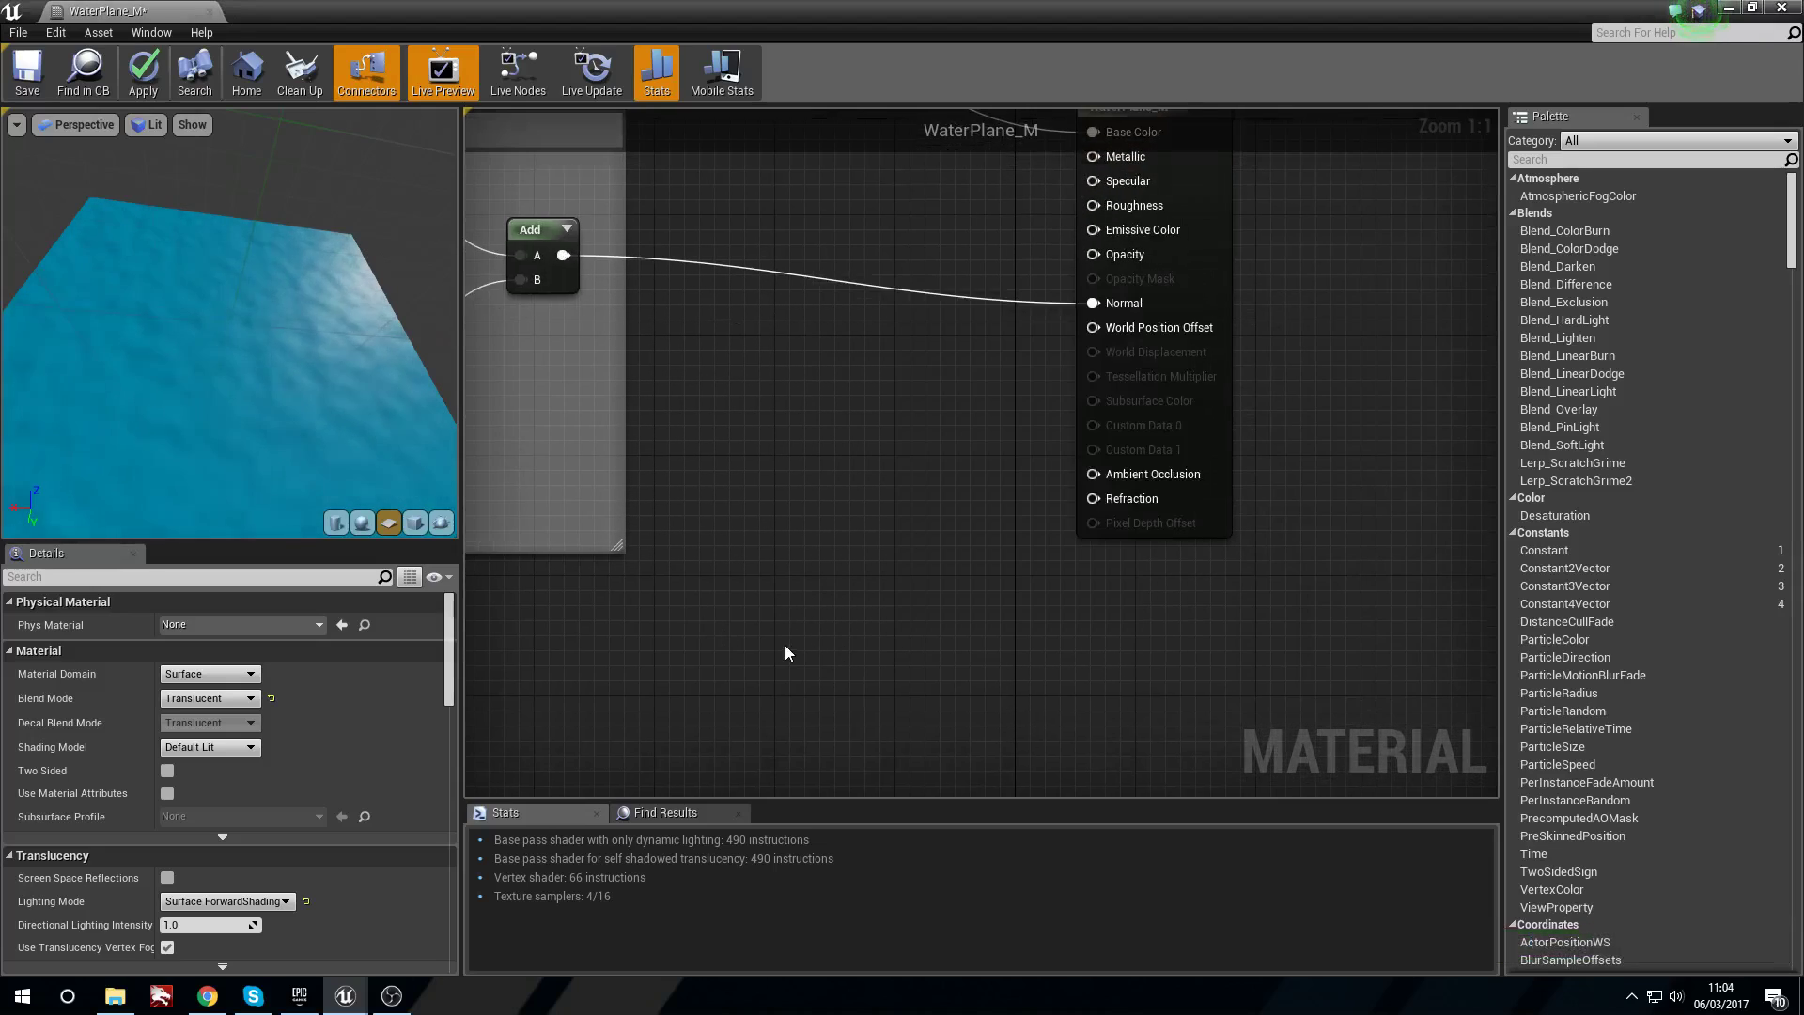
pyautogui.click(787, 485)
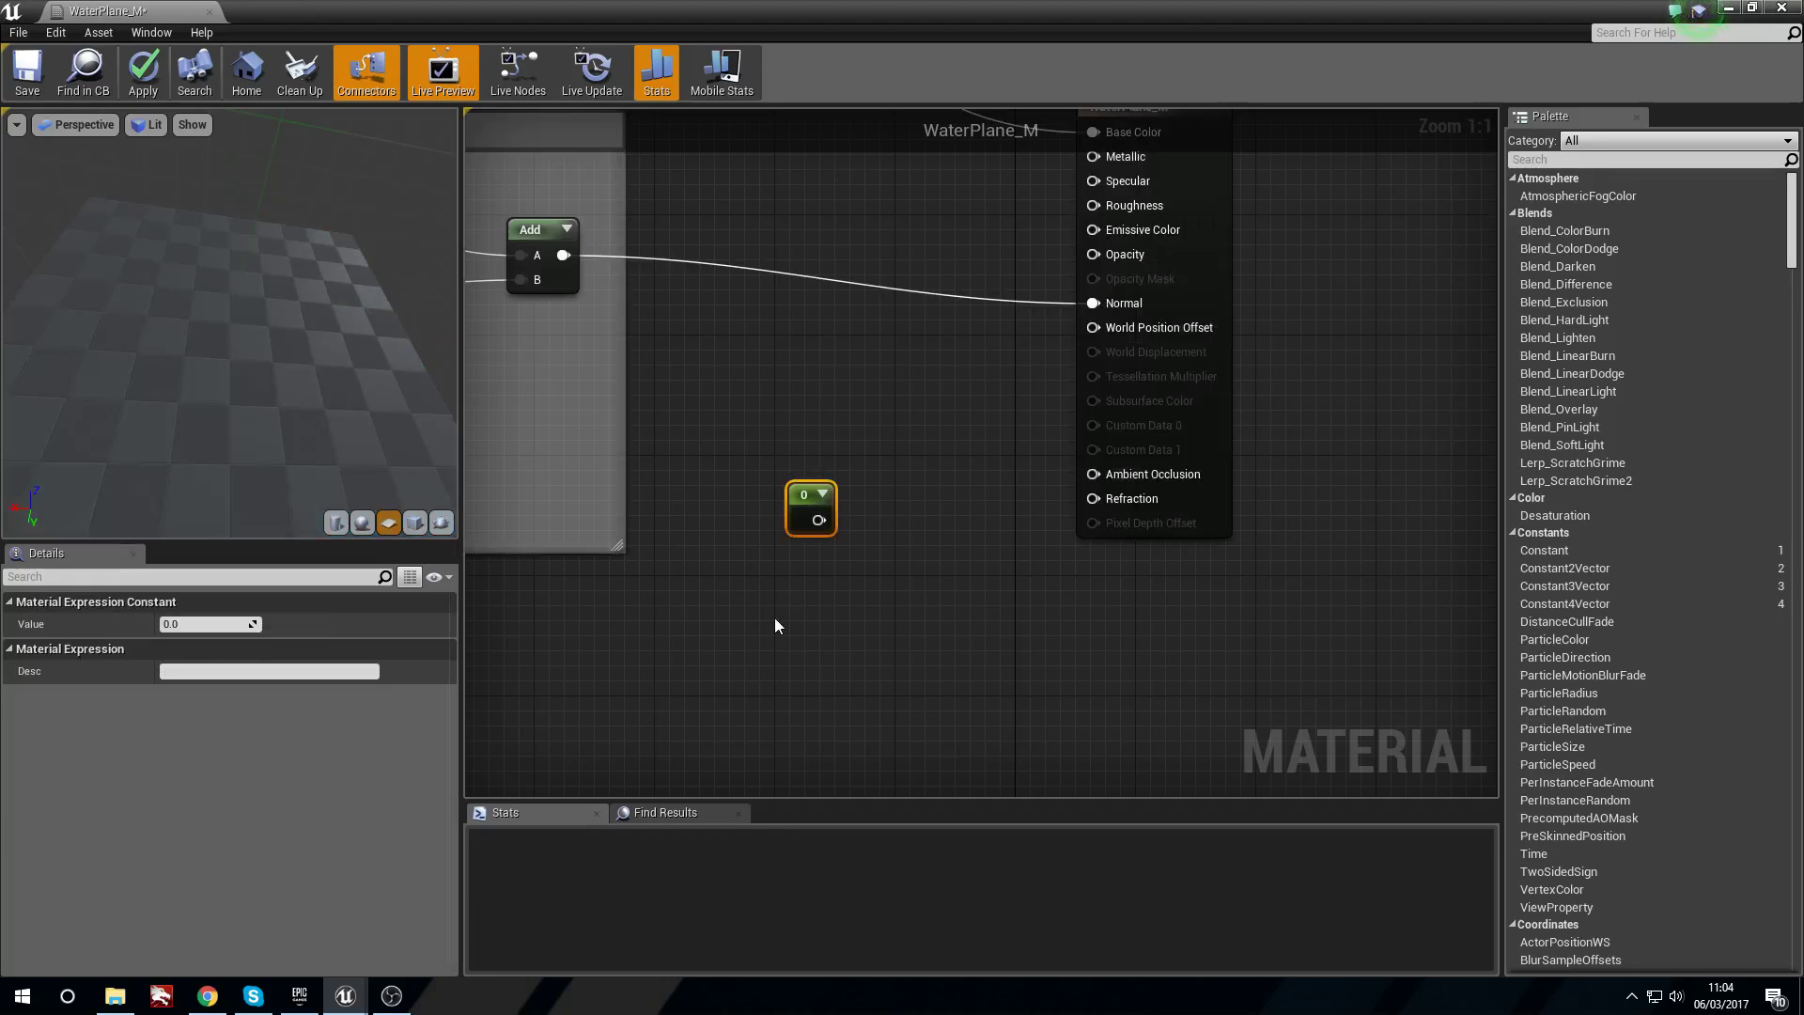
pyautogui.click(776, 620)
pyautogui.moveTo(799, 513); pyautogui.dragTo(763, 515)
pyautogui.moveTo(789, 624); pyautogui.dragTo(760, 584)
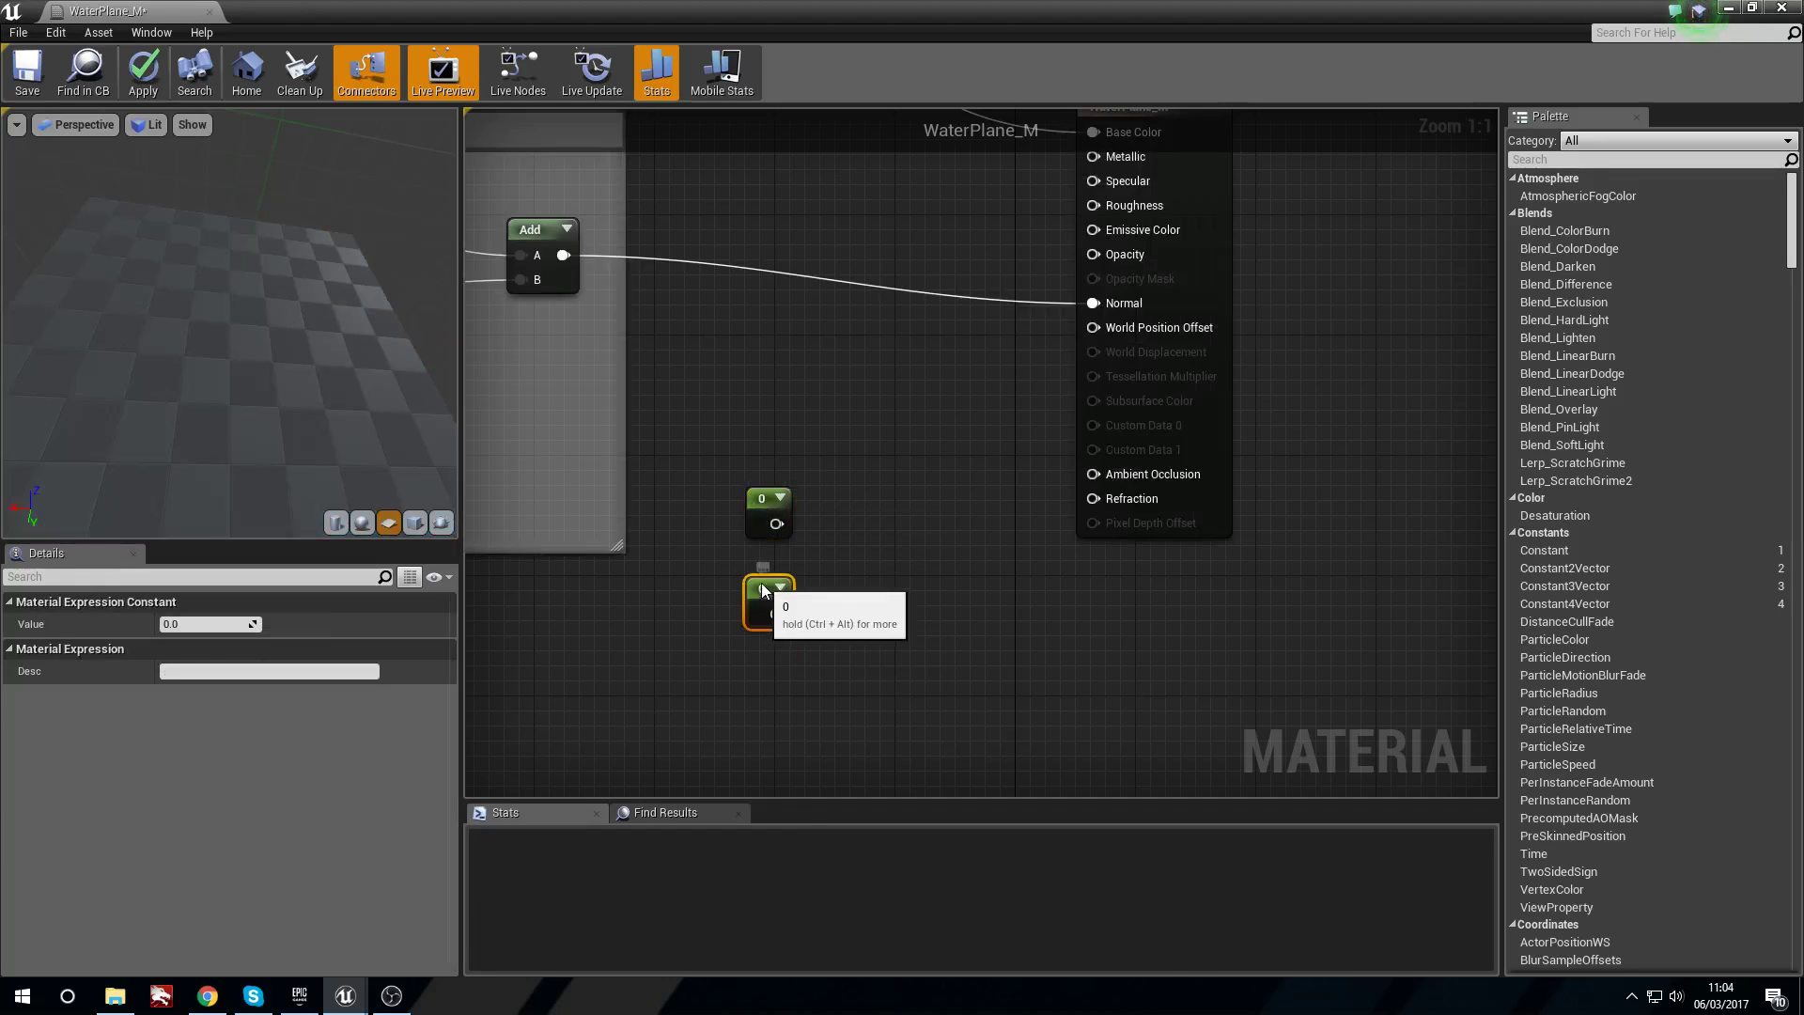
# Set the upper constant's value to 1 and the lower constant's value to 1.33.
pyautogui.click(759, 505)
pyautogui.click(218, 625)
pyautogui.write('1')
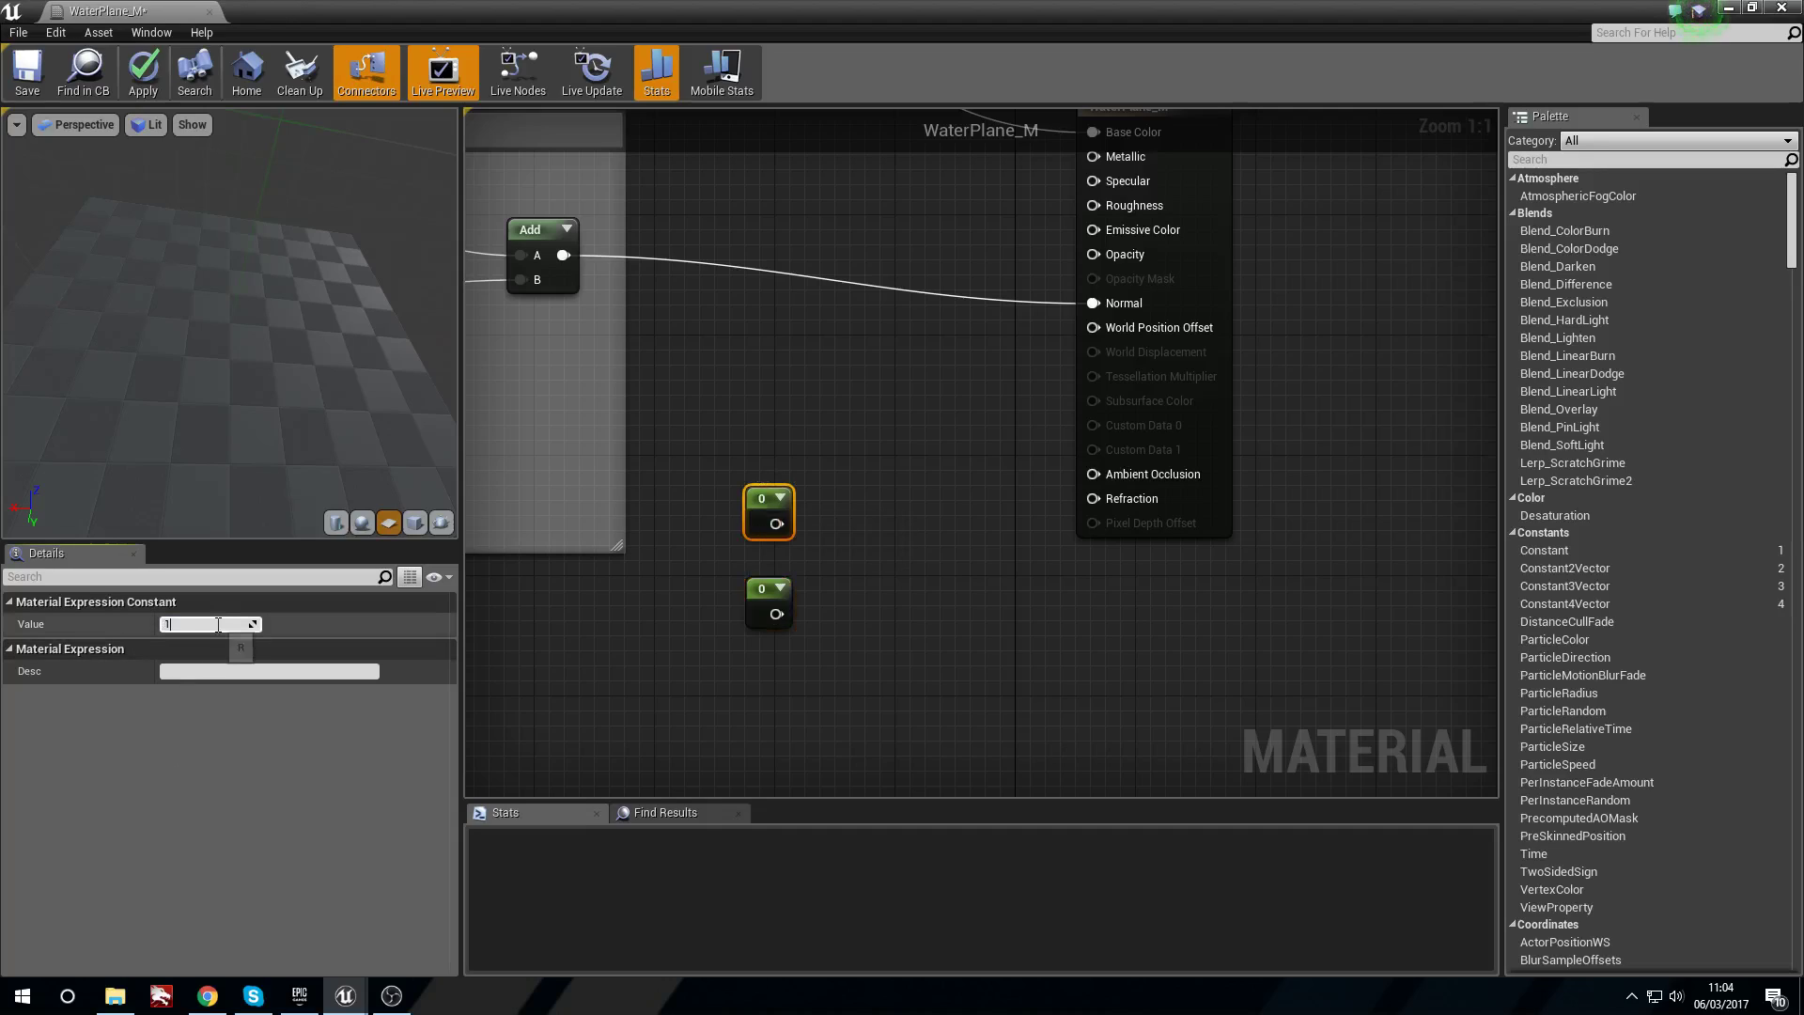
pyautogui.click(733, 589)
pyautogui.click(763, 590)
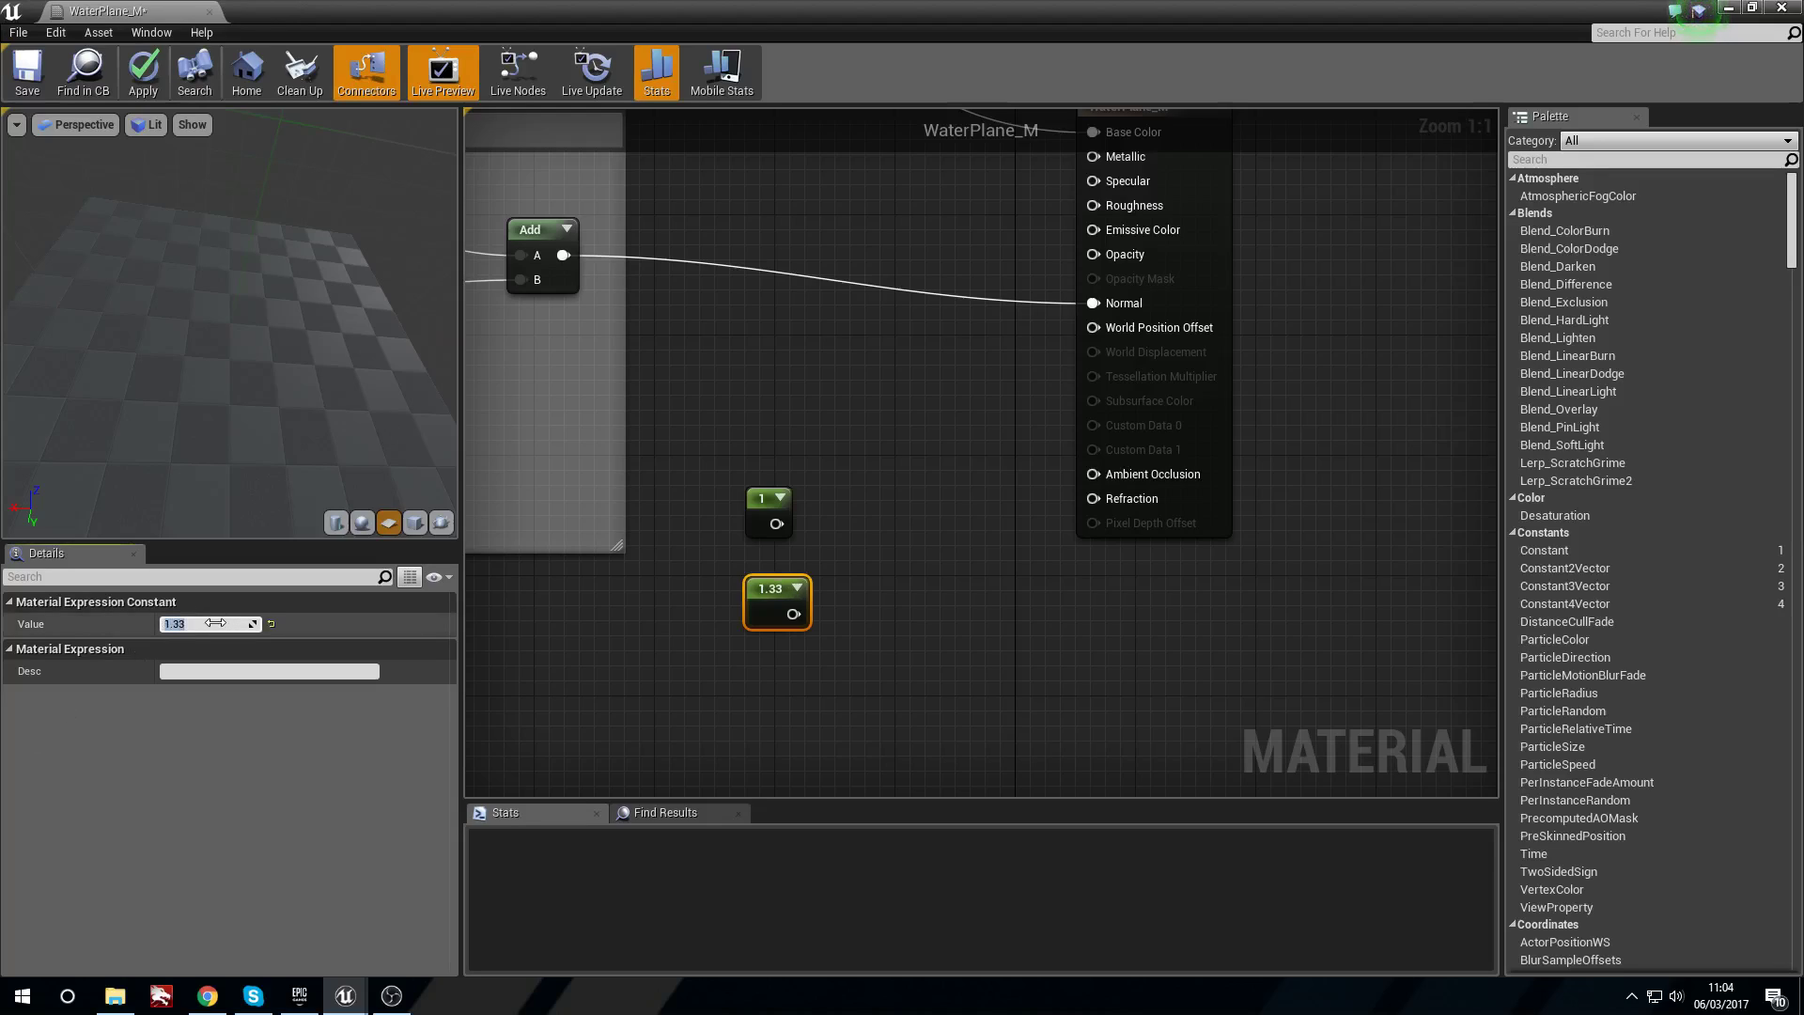
# Bring the 1 and 1.33 constants closer together and shift the pair slightly down.
pyautogui.moveTo(757, 587); pyautogui.dragTo(740, 571)
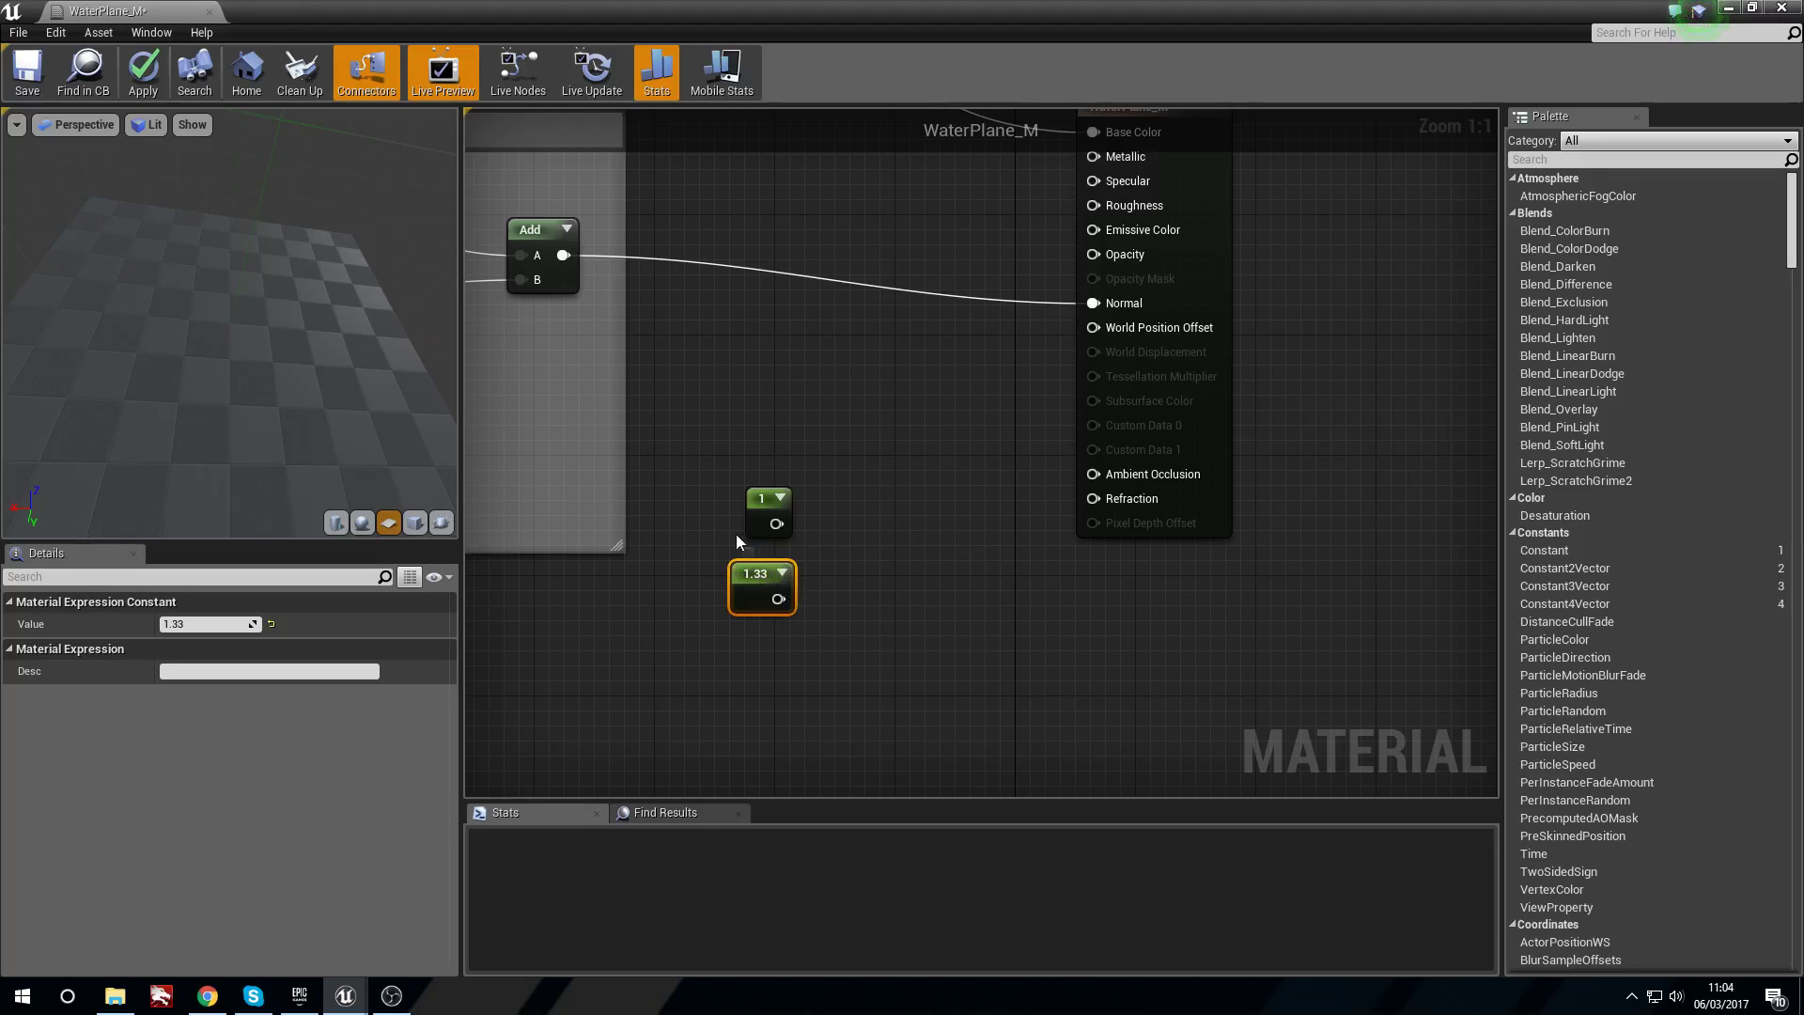
pyautogui.click(754, 496)
pyautogui.moveTo(753, 495); pyautogui.dragTo(739, 494)
pyautogui.click(781, 571)
pyautogui.click(900, 496)
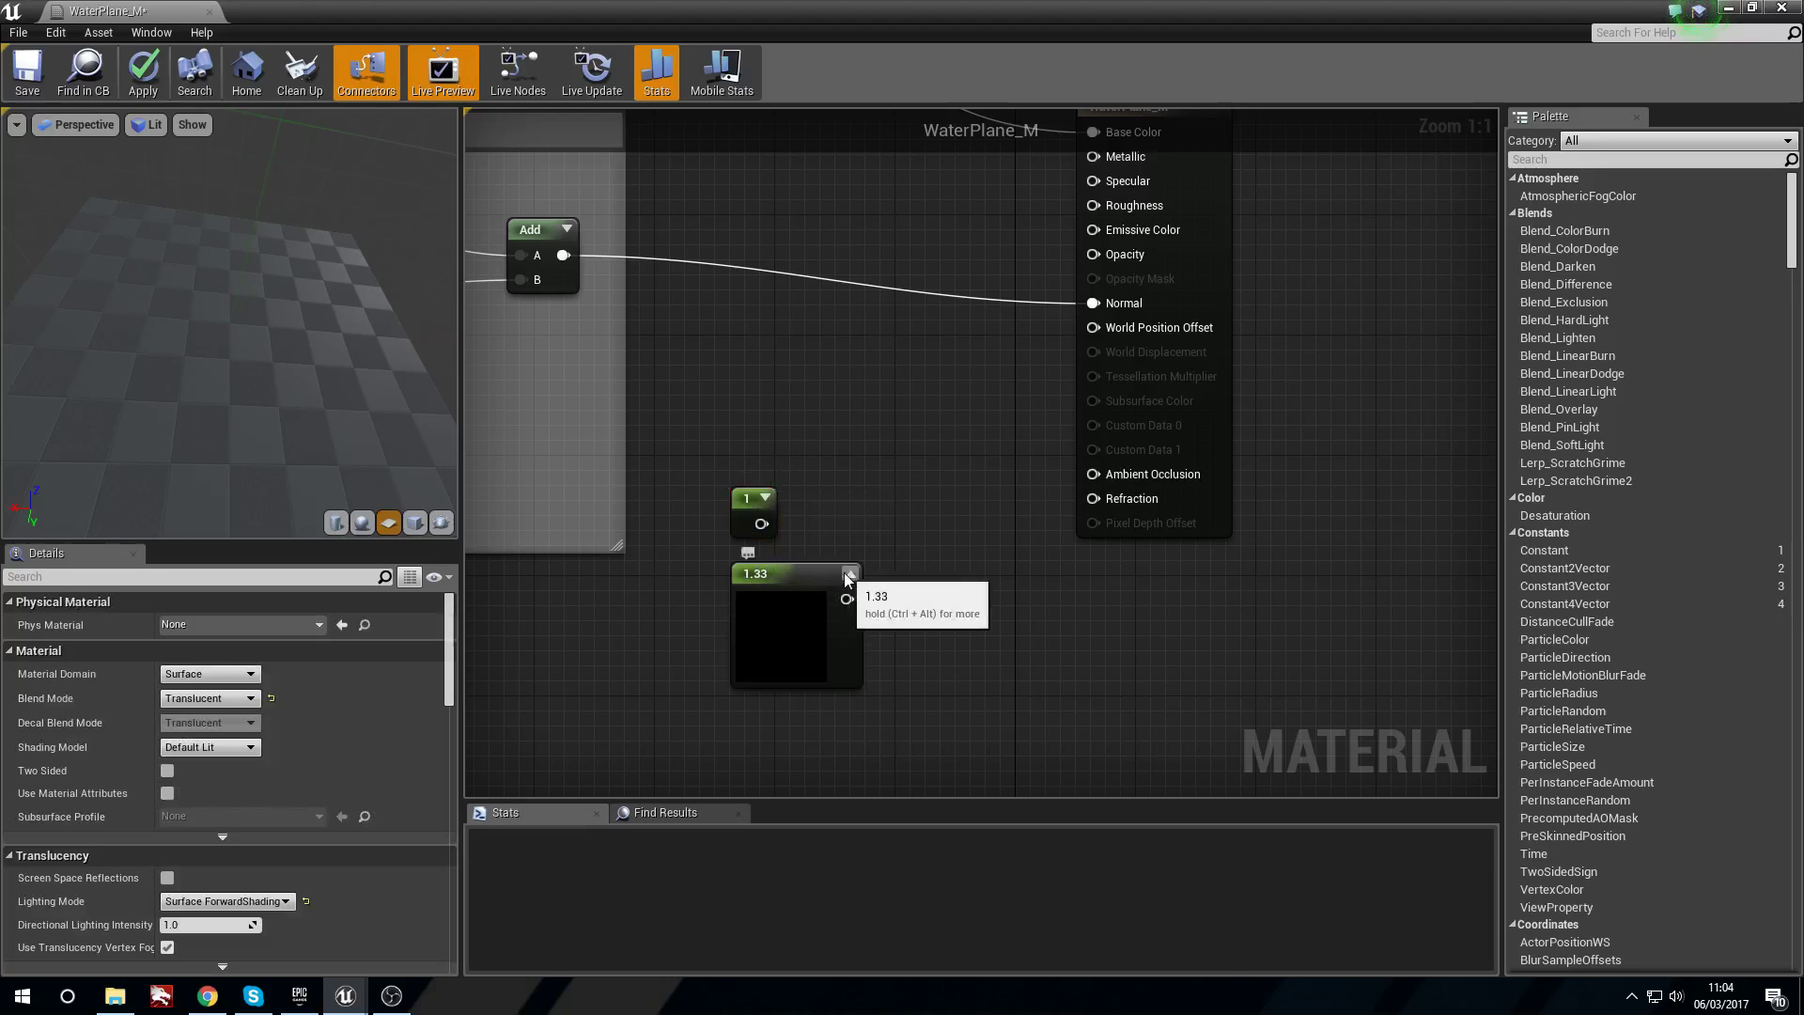
pyautogui.click(850, 574)
pyautogui.moveTo(756, 572); pyautogui.dragTo(740, 573)
pyautogui.moveTo(709, 470); pyautogui.dragTo(750, 606)
pyautogui.click(859, 630)
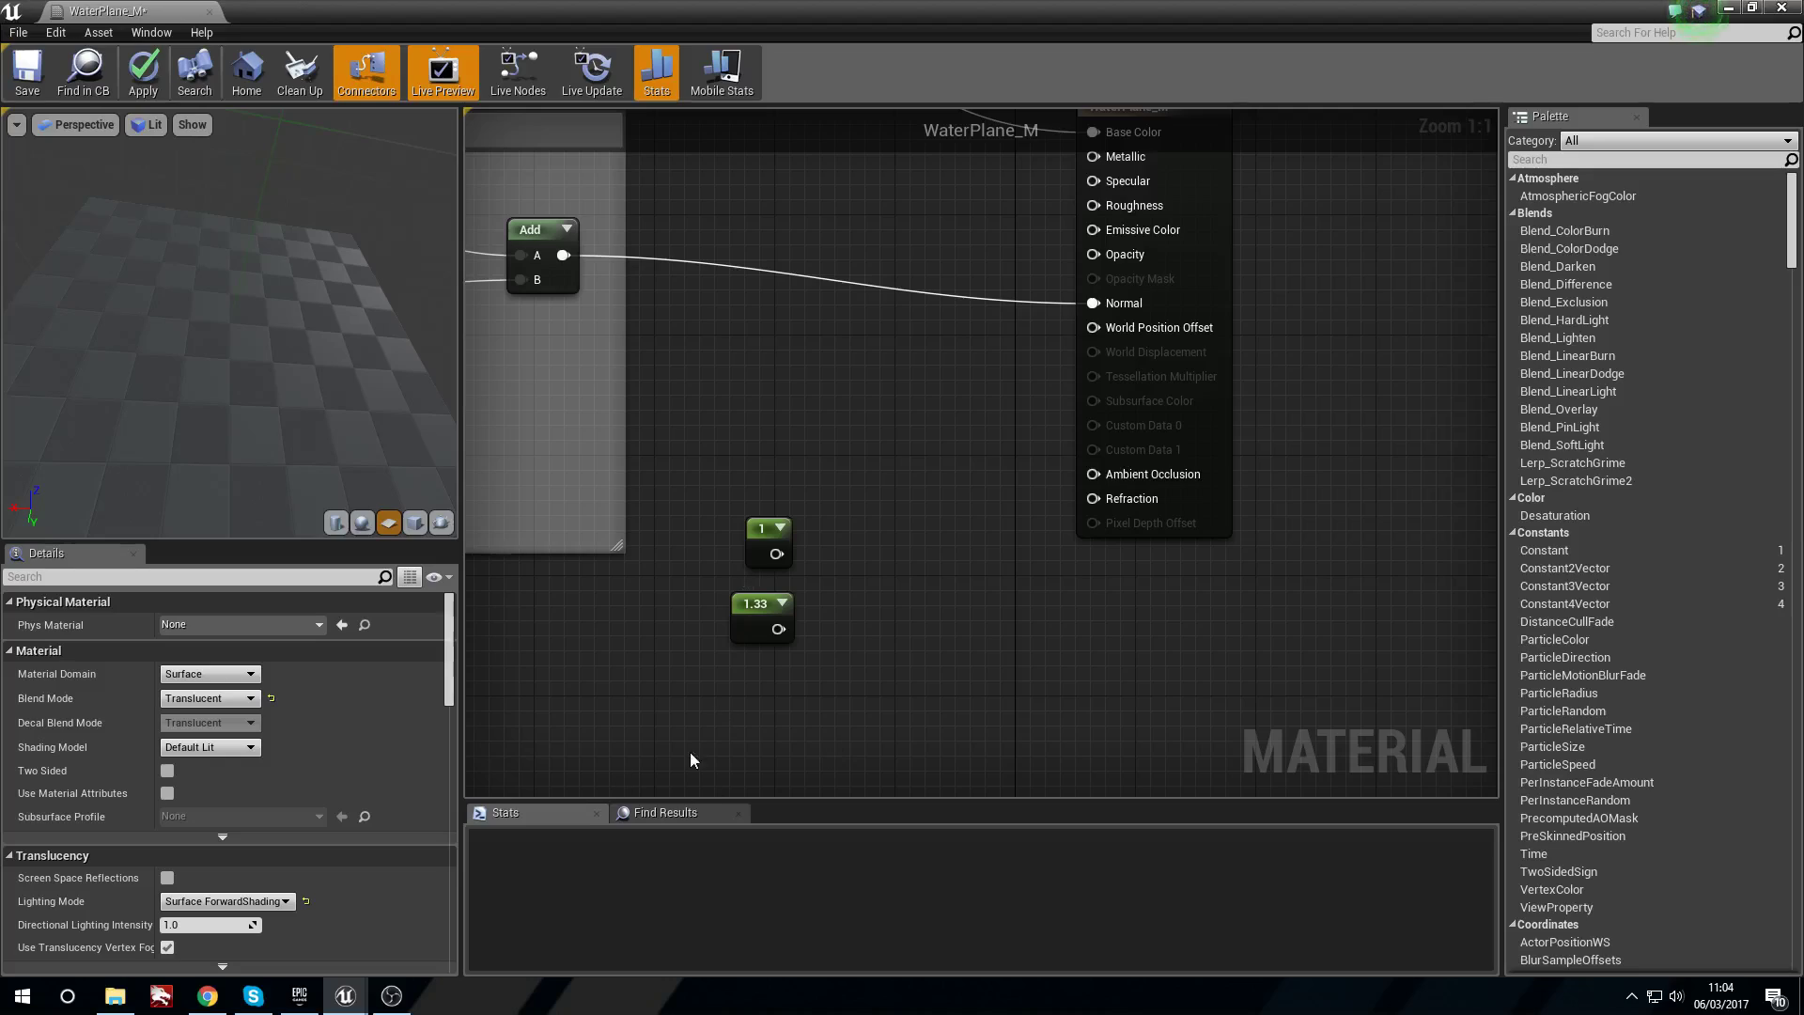
pyautogui.moveTo(733, 513); pyautogui.dragTo(823, 660)
pyautogui.click(823, 659)
pyautogui.moveTo(680, 505); pyautogui.dragTo(733, 600)
pyautogui.click(861, 688)
pyautogui.moveTo(871, 646); pyautogui.dragTo(907, 705, button='right')
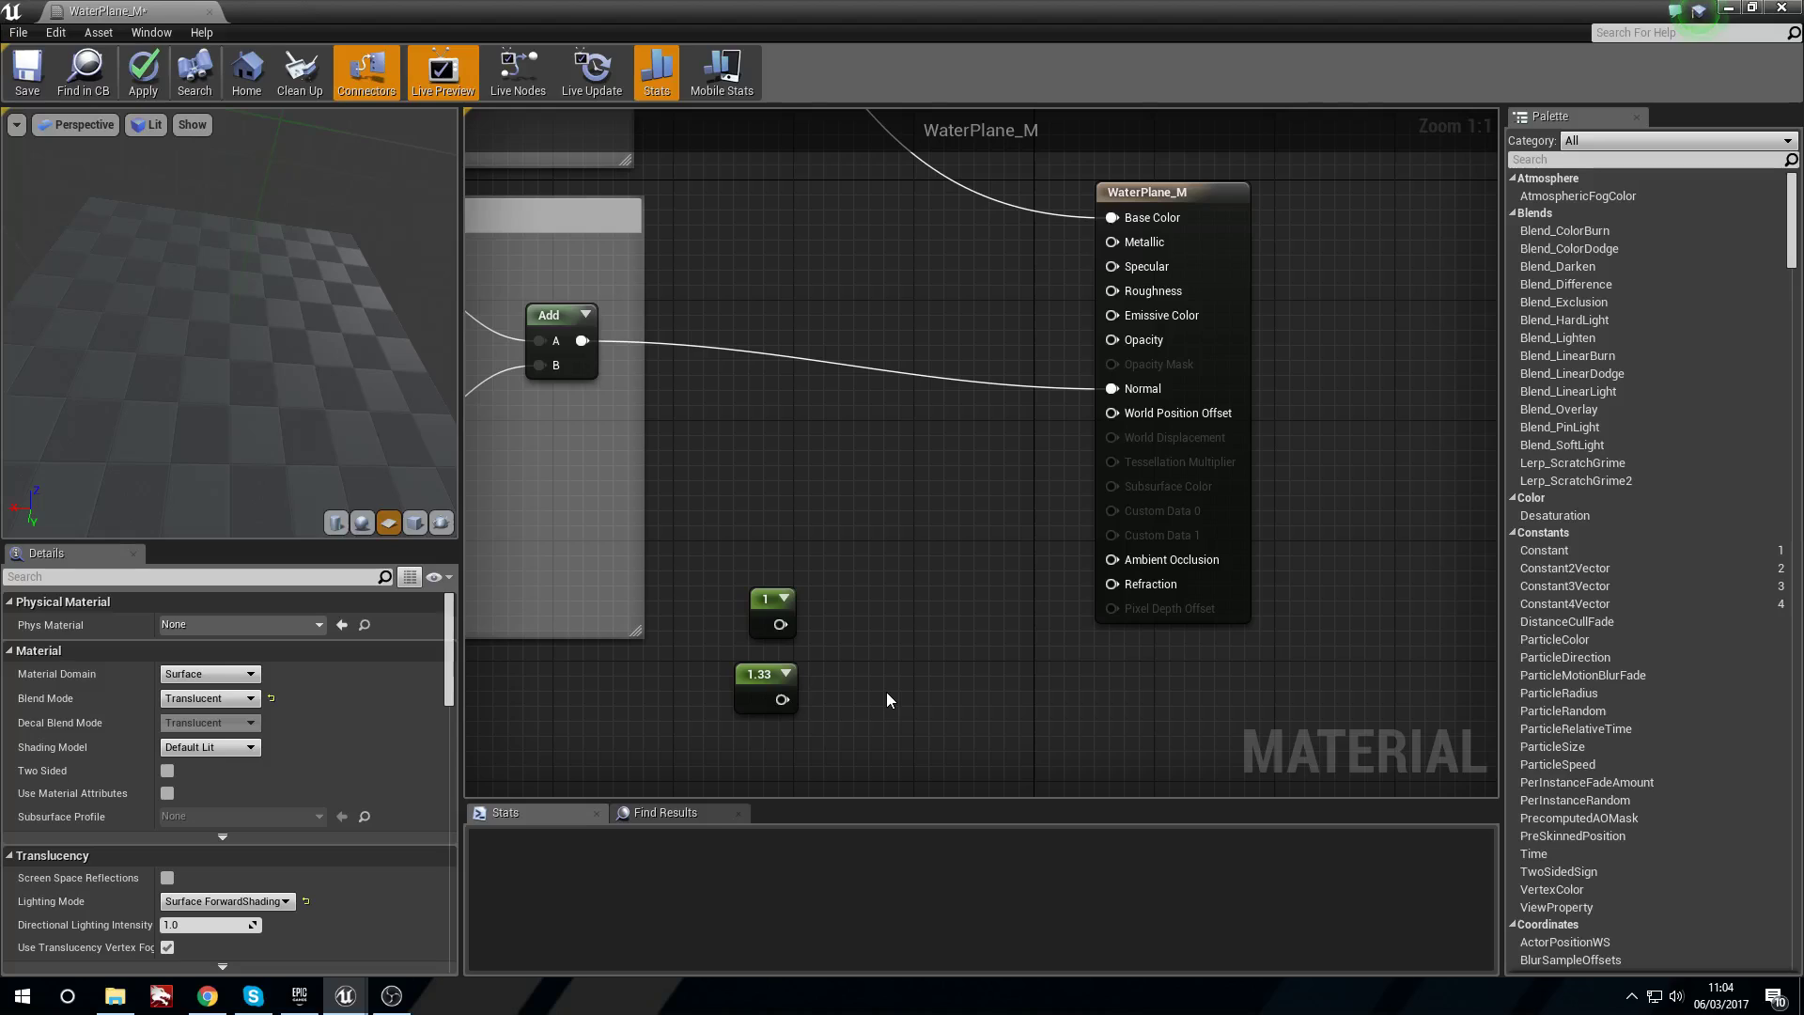
# Add a Lerp node, connect the 1 constant to A and 1.33 to B, and move both constants closer to it.
pyautogui.click(894, 685)
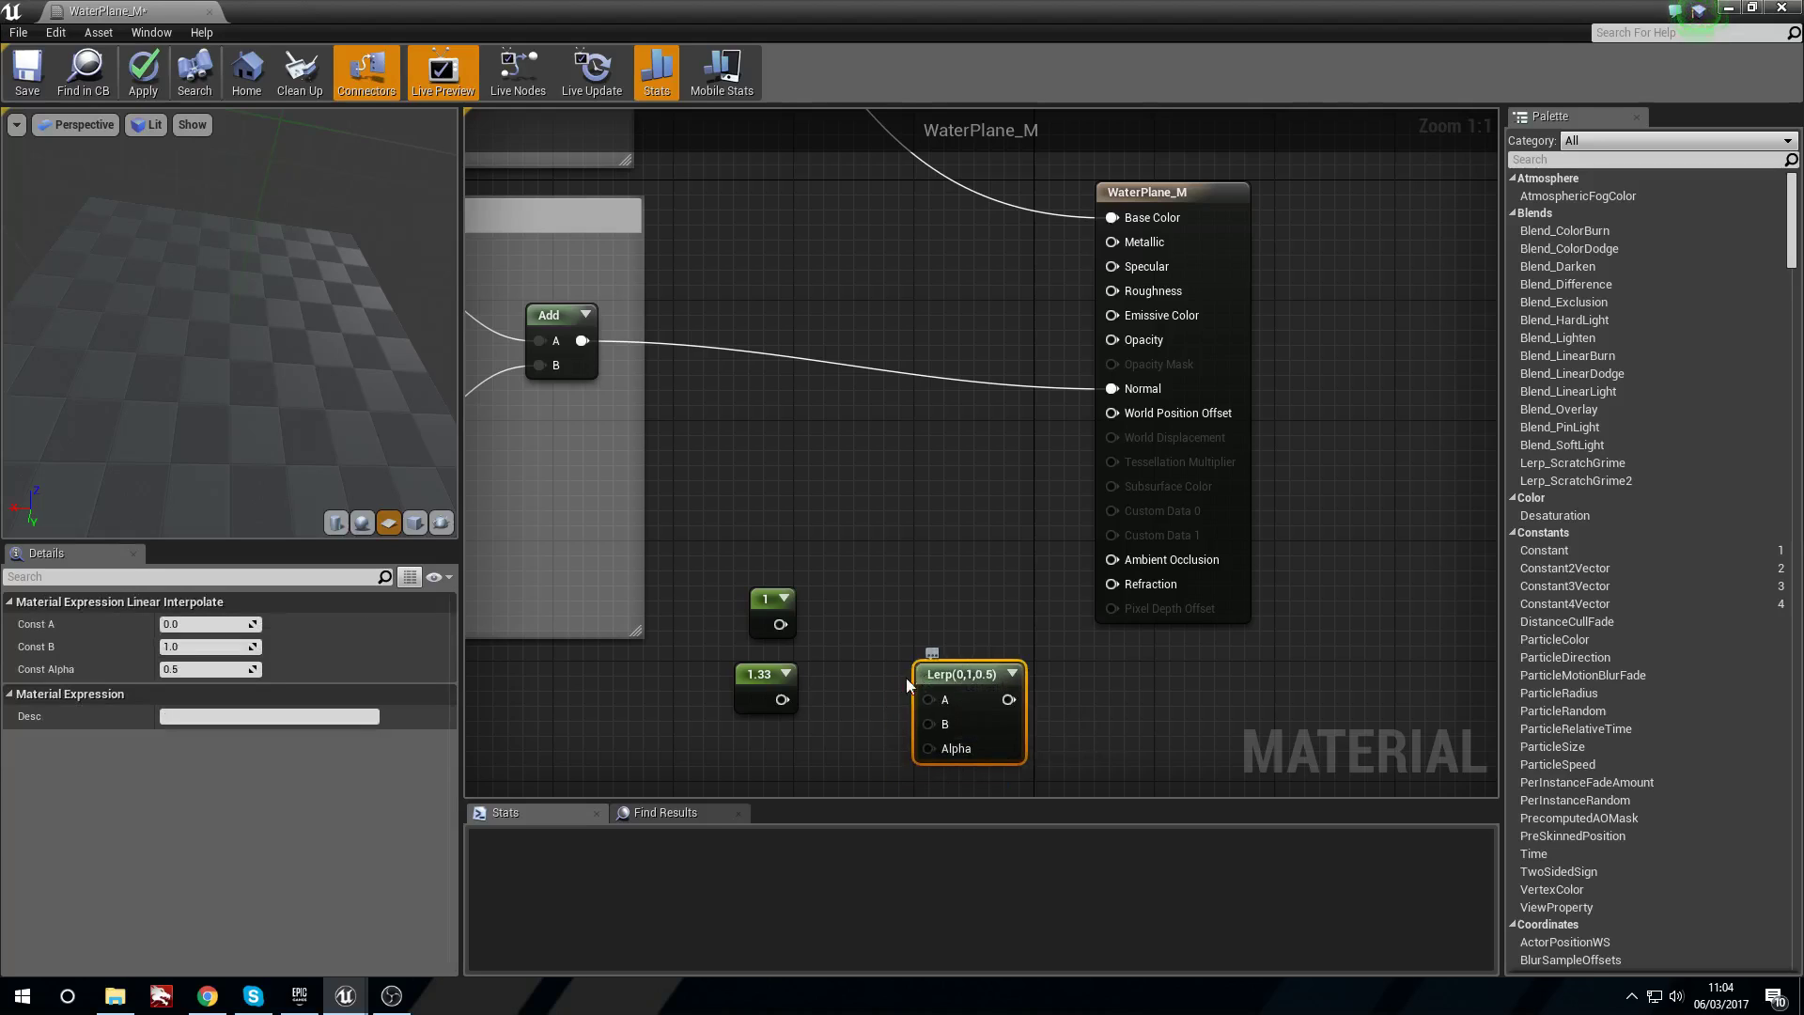
pyautogui.scroll(-1, 906, 678)
pyautogui.moveTo(785, 576); pyautogui.dragTo(917, 644)
pyautogui.moveTo(788, 641); pyautogui.dragTo(917, 663)
pyautogui.moveTo(766, 620); pyautogui.dragTo(807, 634)
pyautogui.moveTo(774, 552); pyautogui.dragTo(813, 576)
# Add a Fresnel node, connect it to the new Lerp's Alpha, and place it below the two constants.
pyautogui.moveTo(678, 708); pyautogui.dragTo(717, 590, button='right')
pyautogui.rightClick(713, 653)
pyautogui.write('fre')
pyautogui.press('Return')
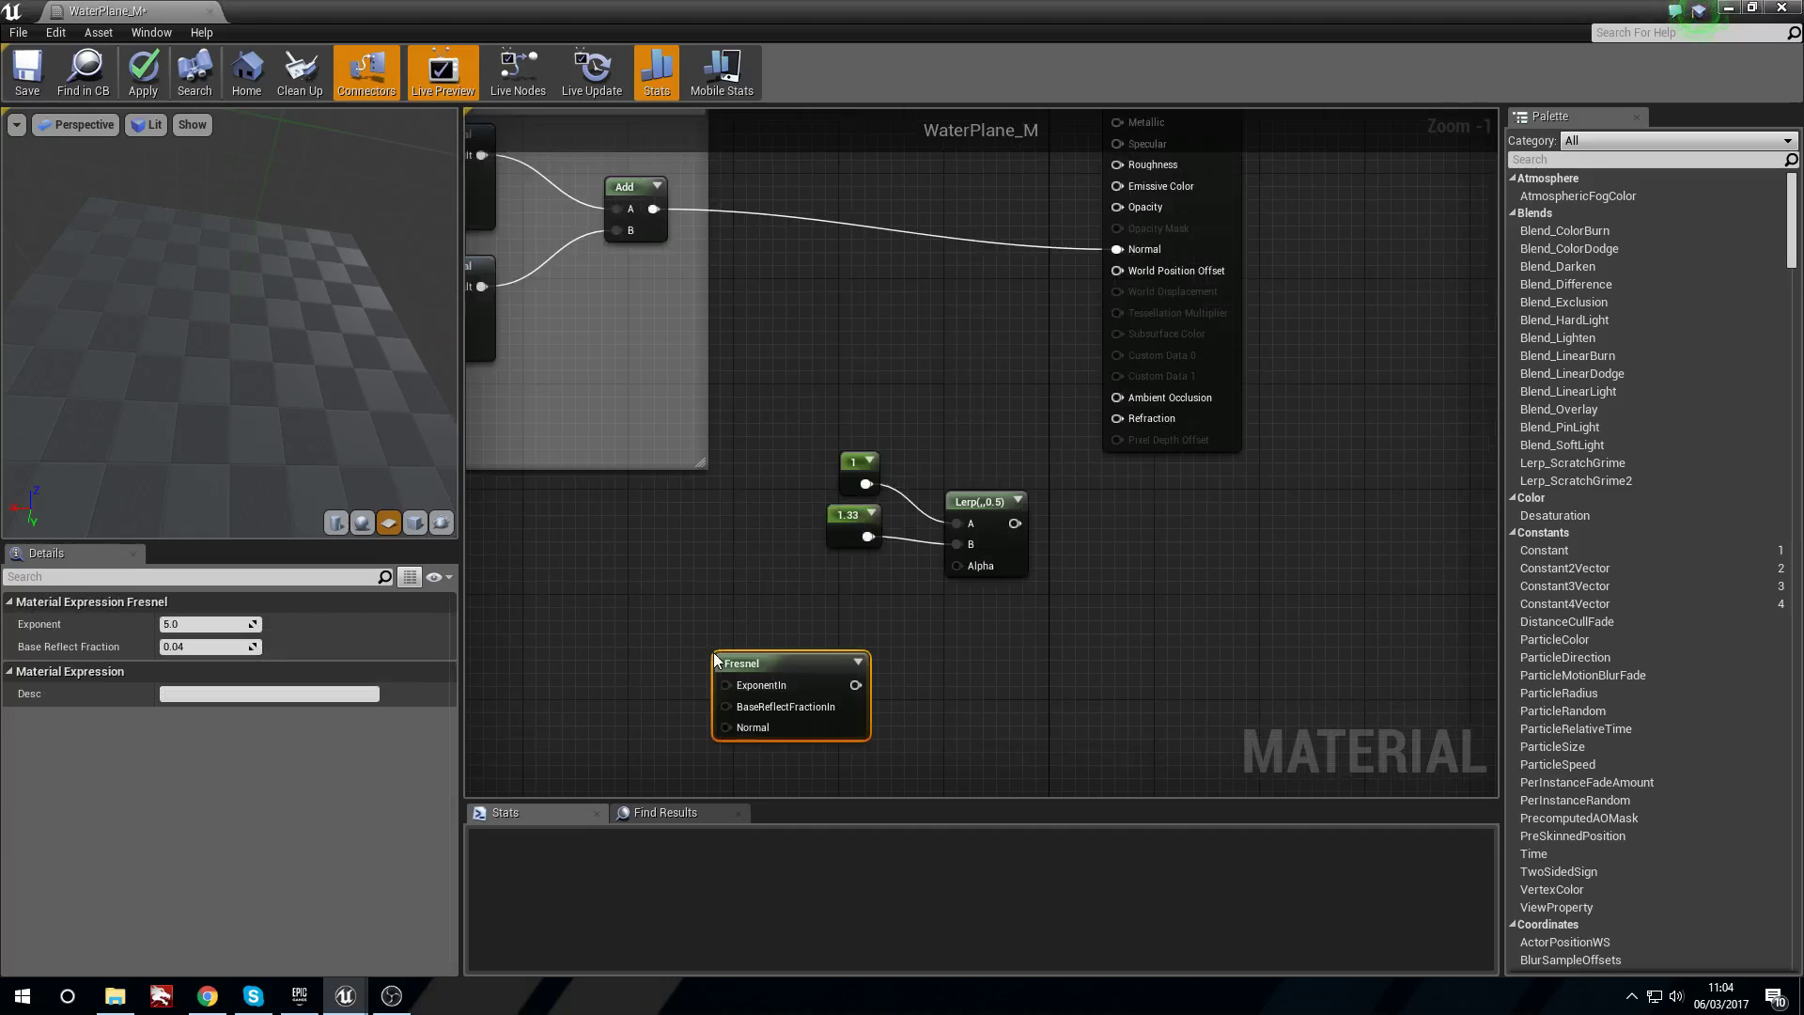
pyautogui.moveTo(855, 685); pyautogui.dragTo(949, 571)
pyautogui.click(891, 597)
pyautogui.moveTo(855, 685); pyautogui.dragTo(958, 566)
pyautogui.moveTo(798, 662); pyautogui.dragTo(838, 605)
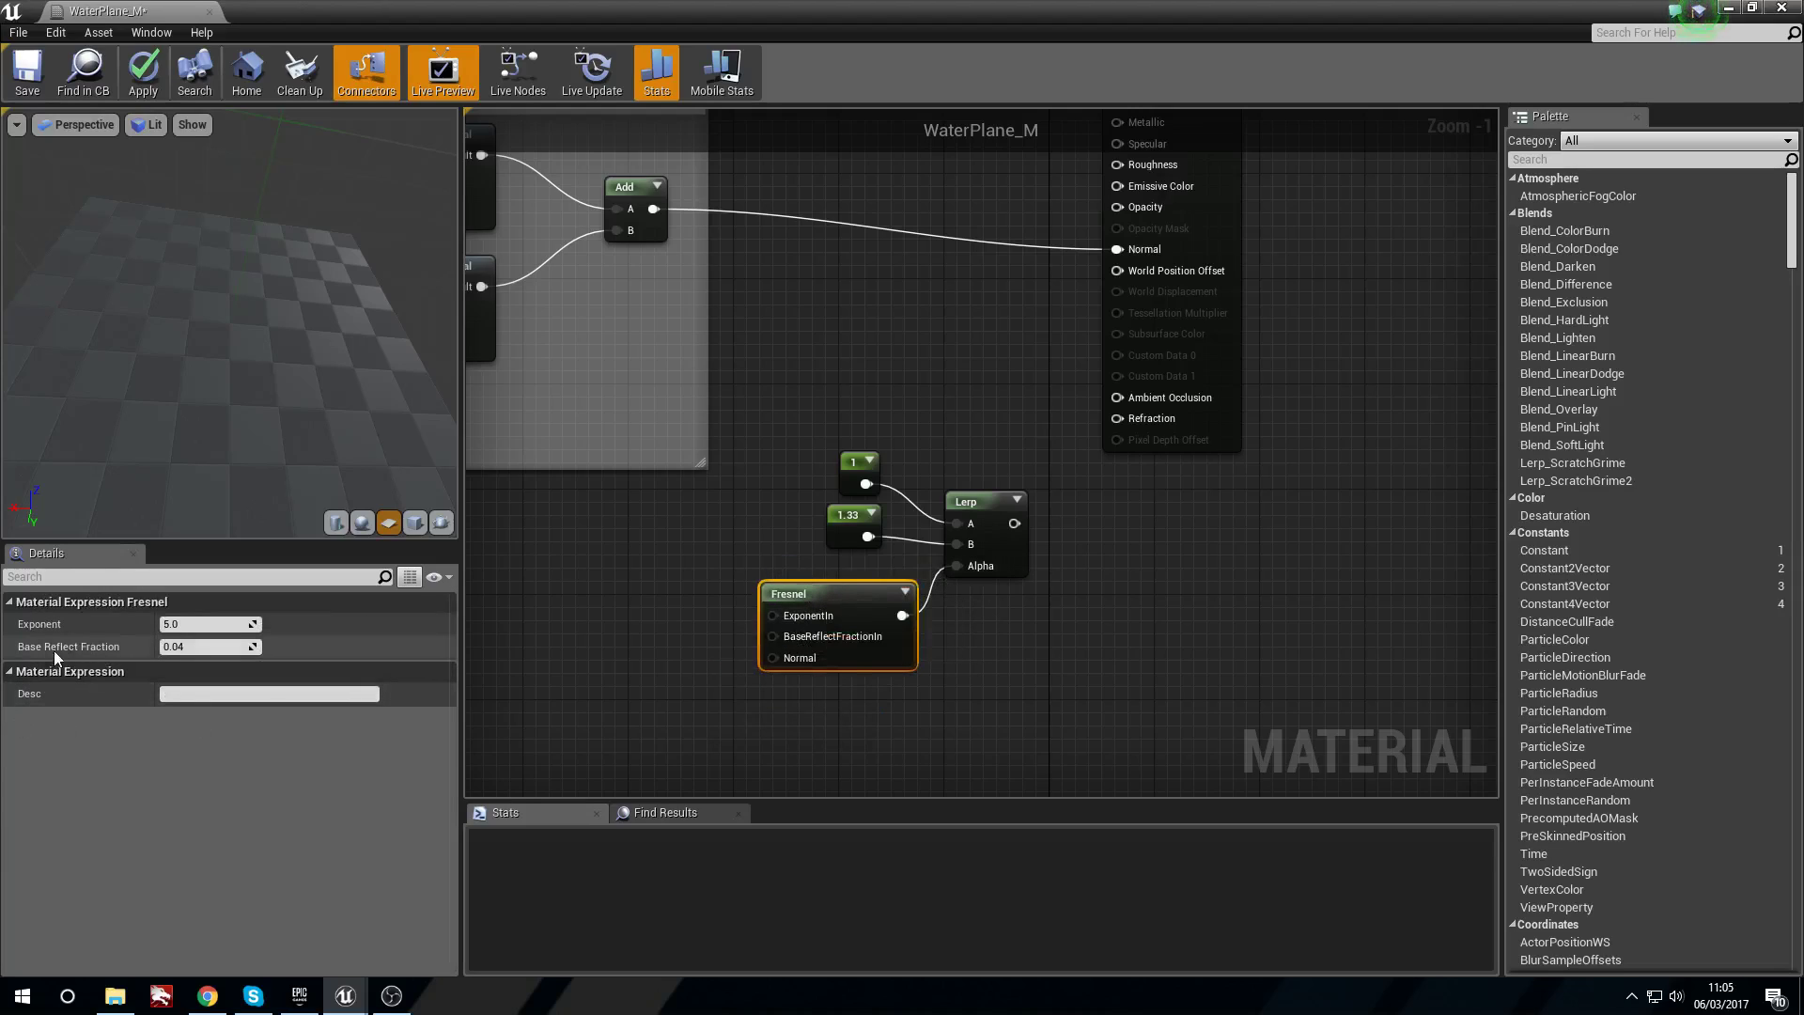
# Set the Fresnel's Base Reflect Fraction to 0.0 and connect the new Lerp to the material's Refraction input.
pyautogui.click(203, 645)
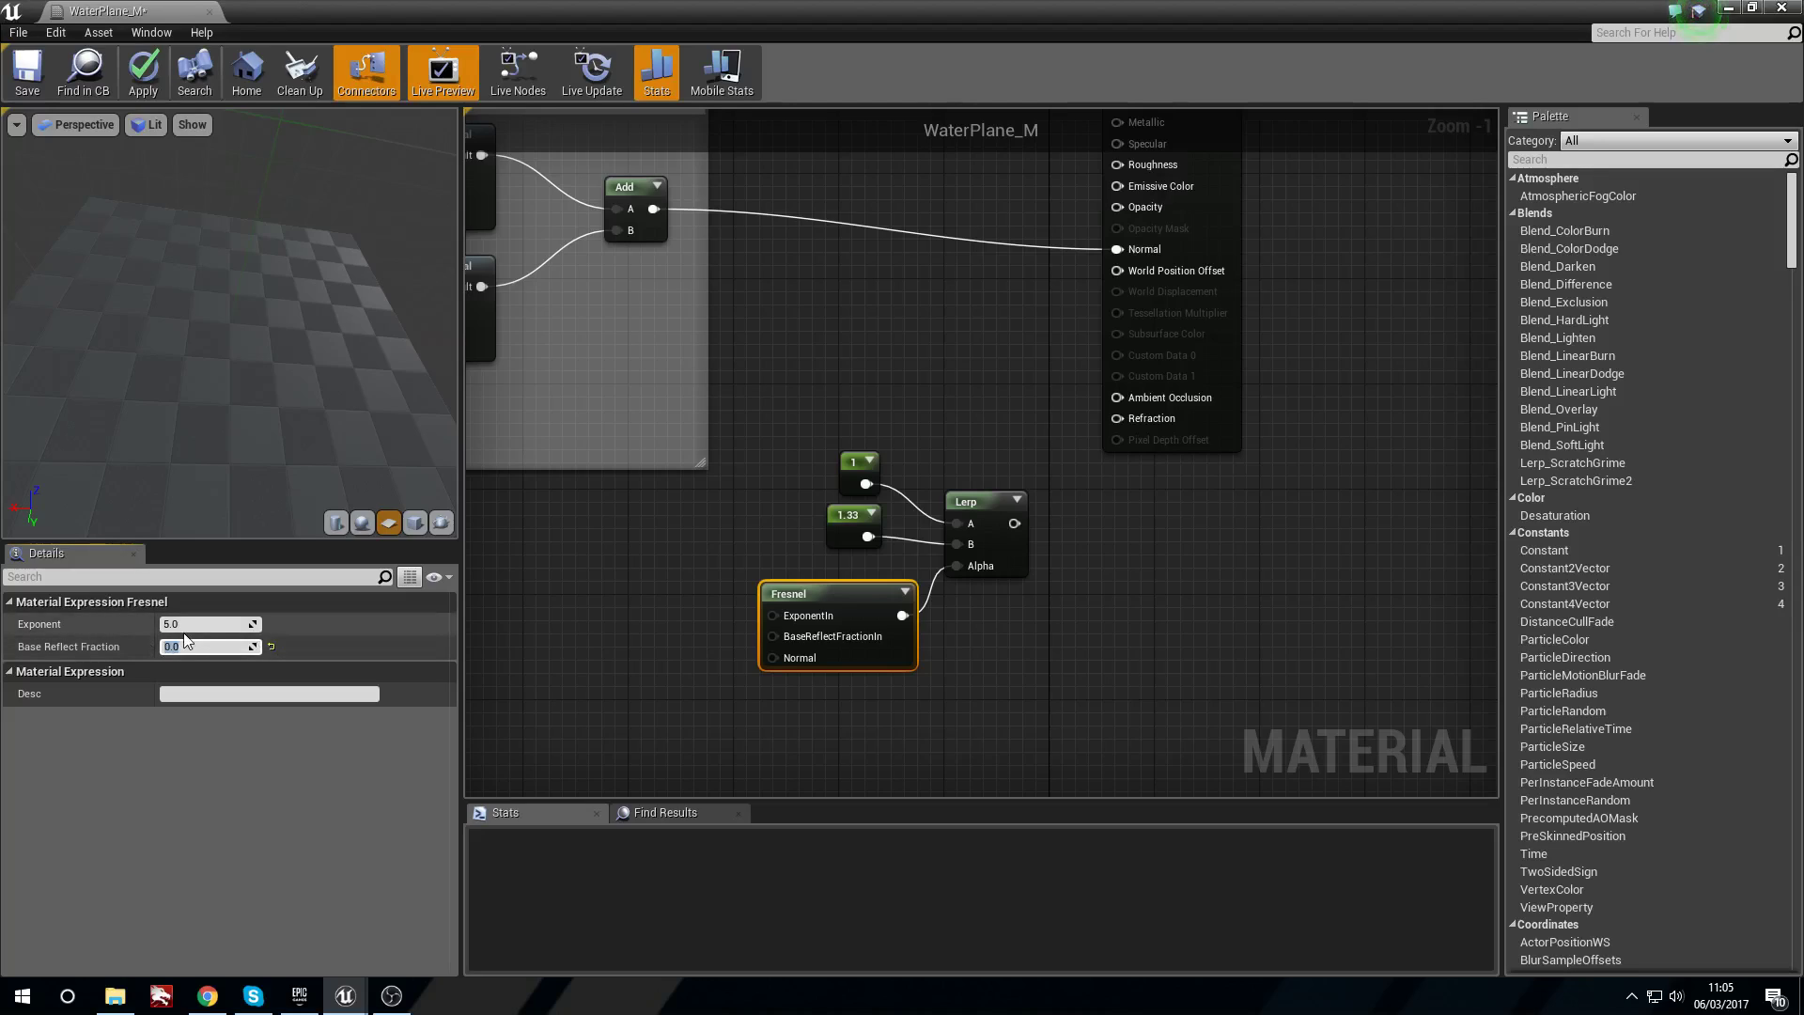
pyautogui.moveTo(1013, 523); pyautogui.dragTo(1118, 418)
pyautogui.moveTo(844, 436); pyautogui.dragTo(940, 437, button='right')
# Select the two constants, Fresnel and Lerp nodes and move them together down and away from the material output node.
pyautogui.moveTo(940, 439); pyautogui.dragTo(1054, 656)
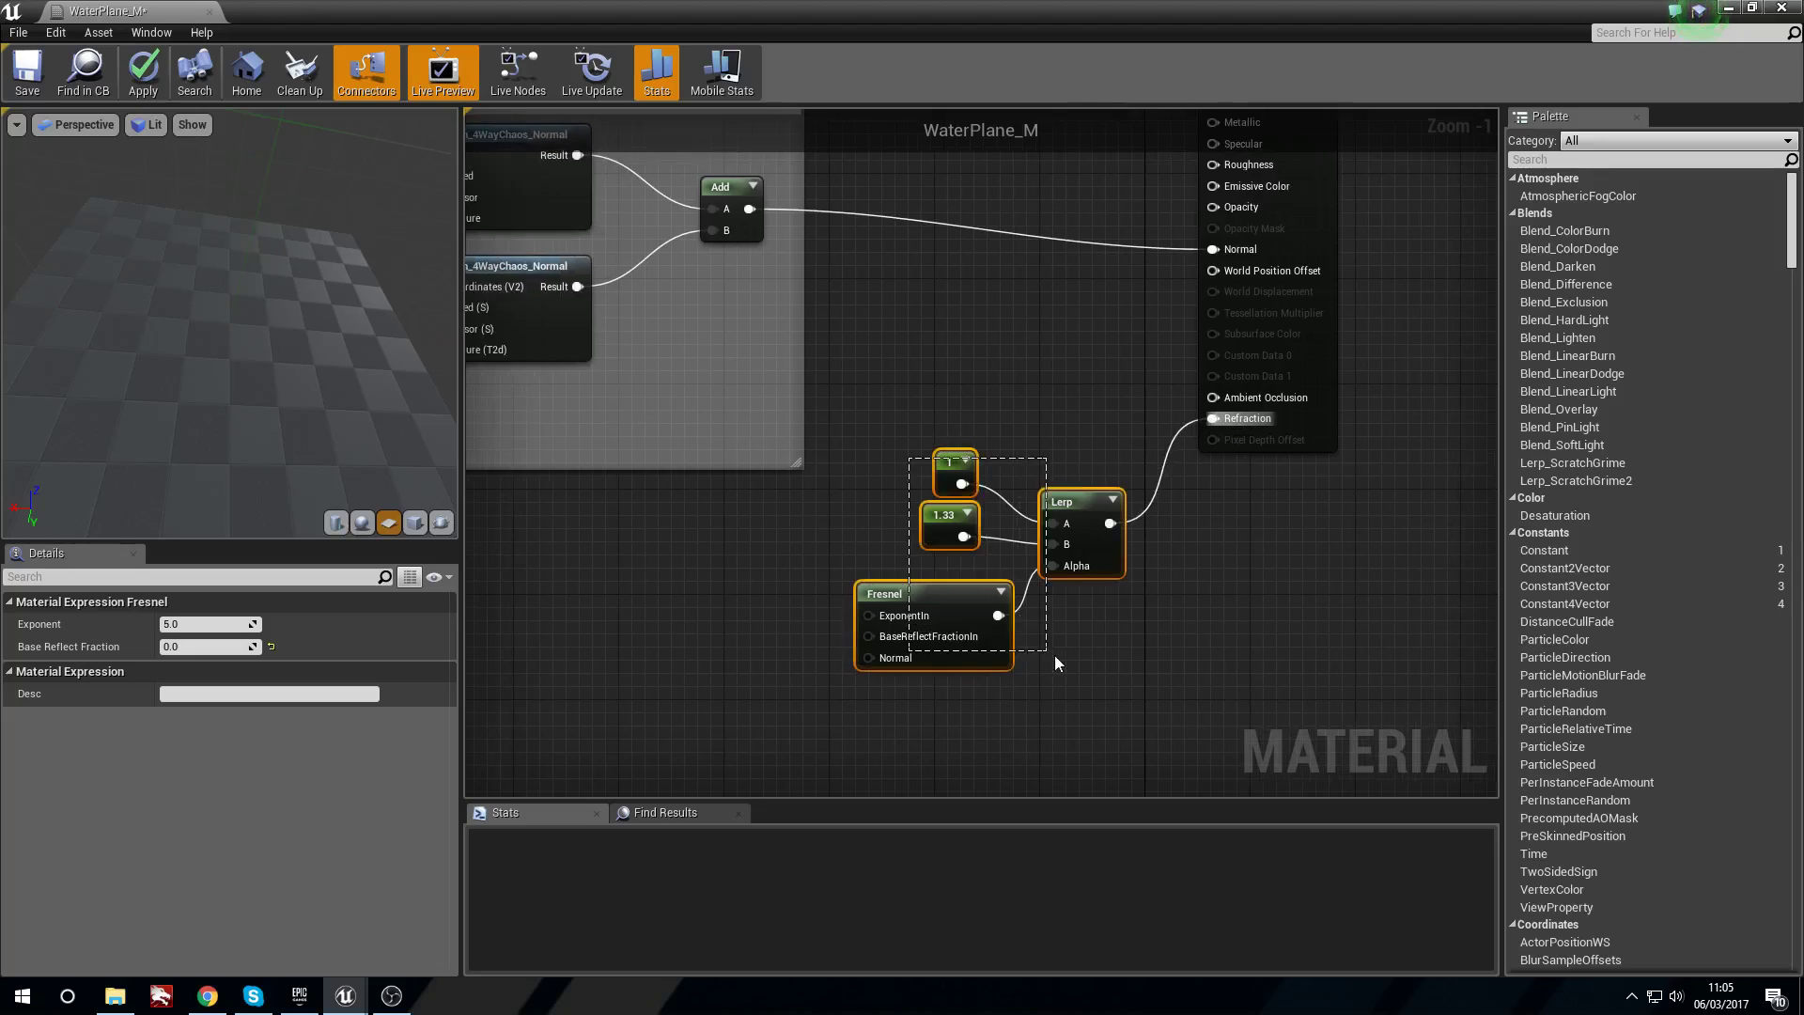
pyautogui.moveTo(1078, 500); pyautogui.dragTo(1079, 513)
pyautogui.click(977, 580)
pyautogui.click(958, 601)
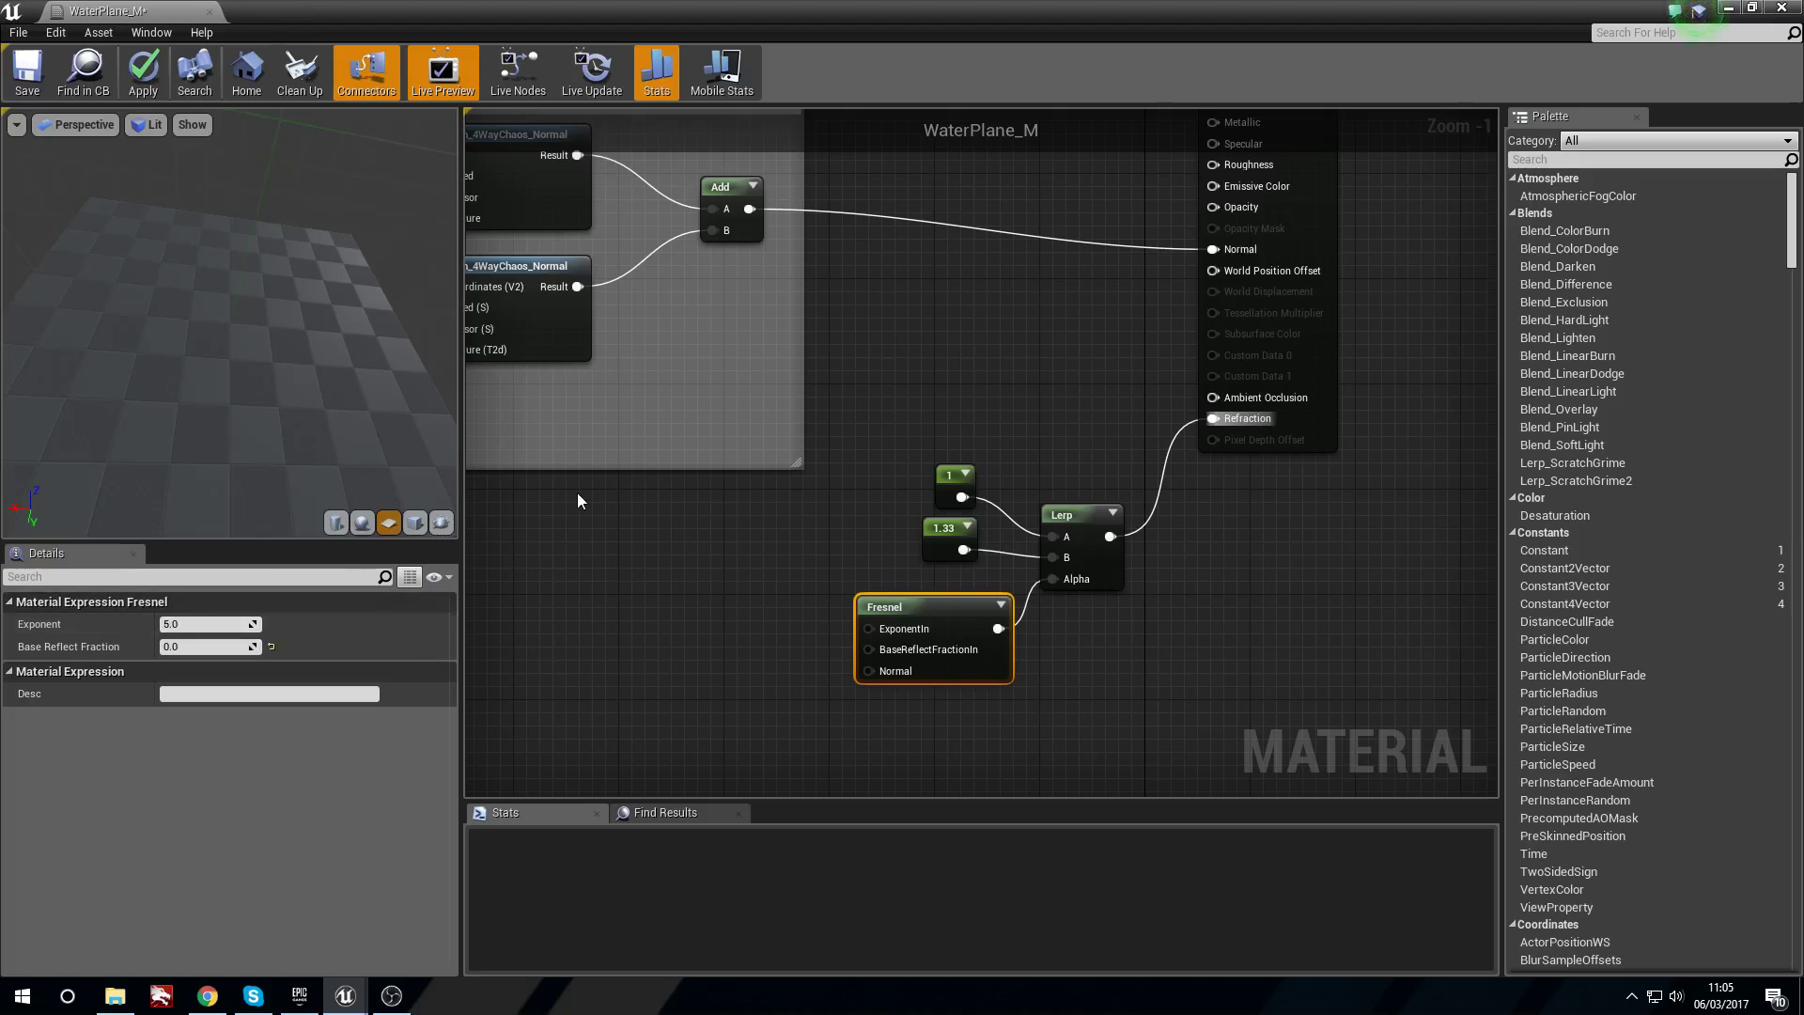
pyautogui.click(1114, 356)
pyautogui.moveTo(1113, 356); pyautogui.dragTo(1109, 447, button='right')
pyautogui.click(945, 720)
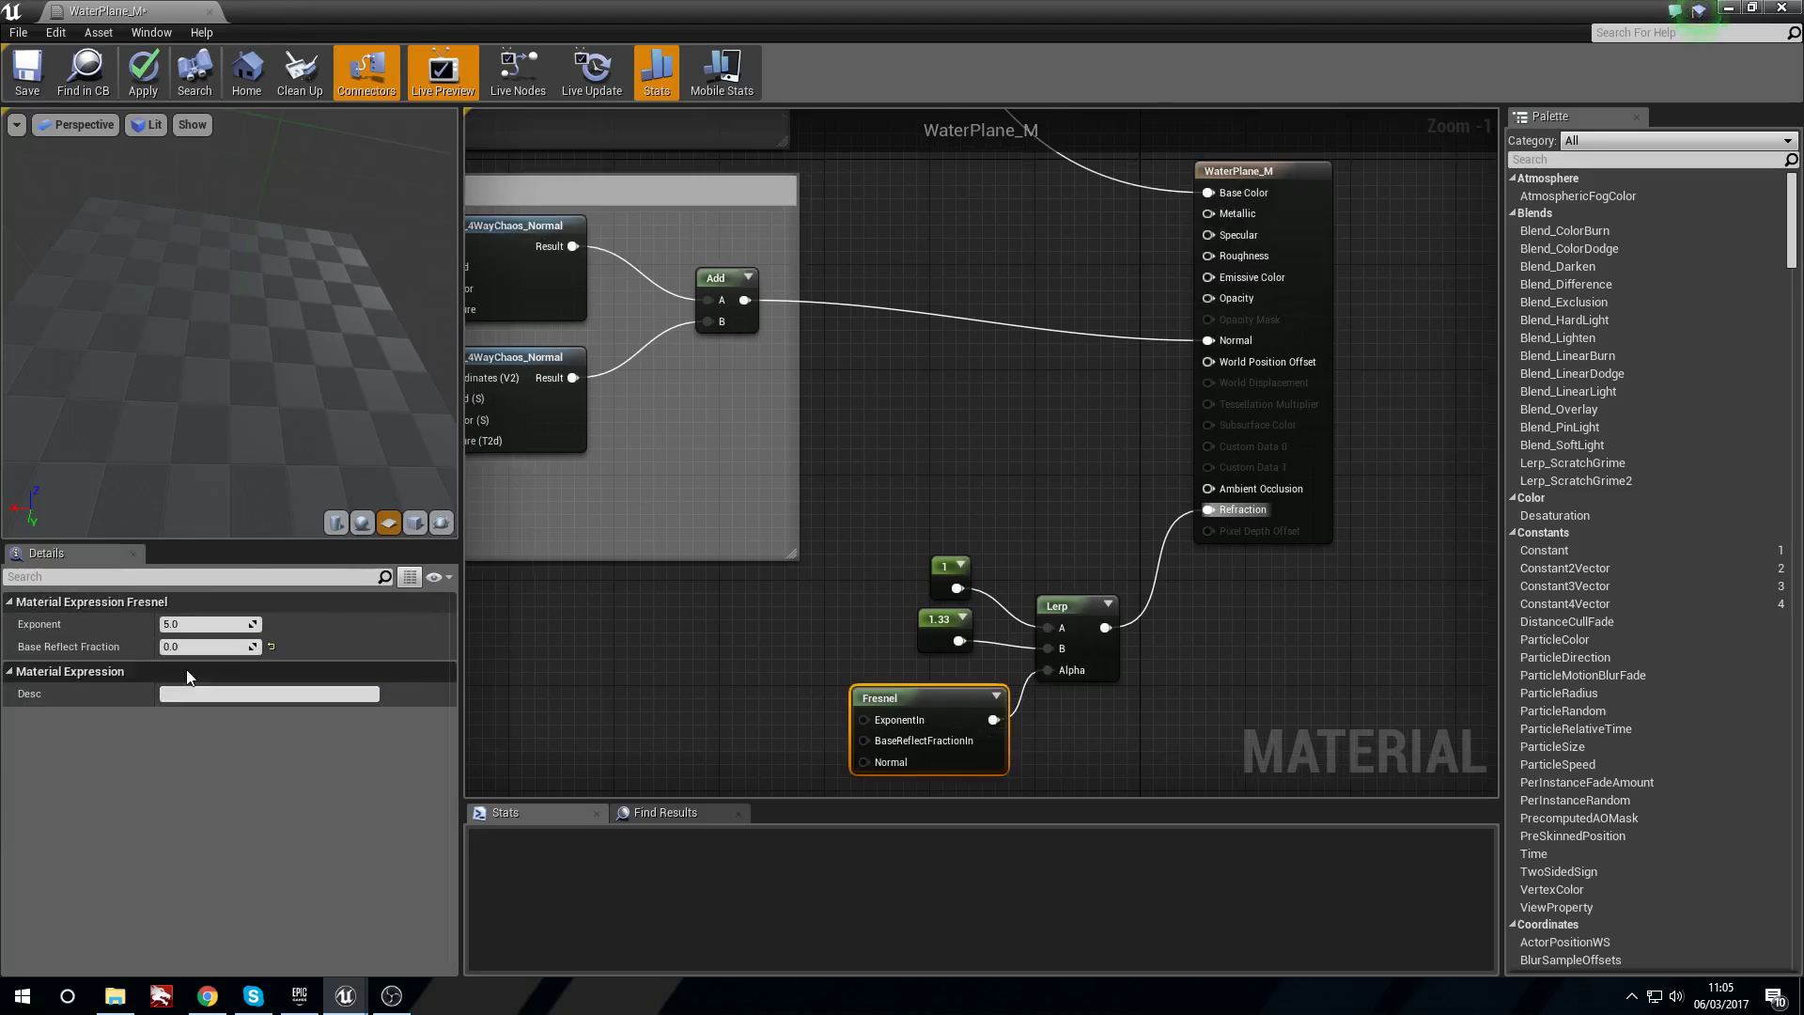
pyautogui.scroll(-1, 812, 537)
pyautogui.moveTo(811, 530); pyautogui.dragTo(1051, 720)
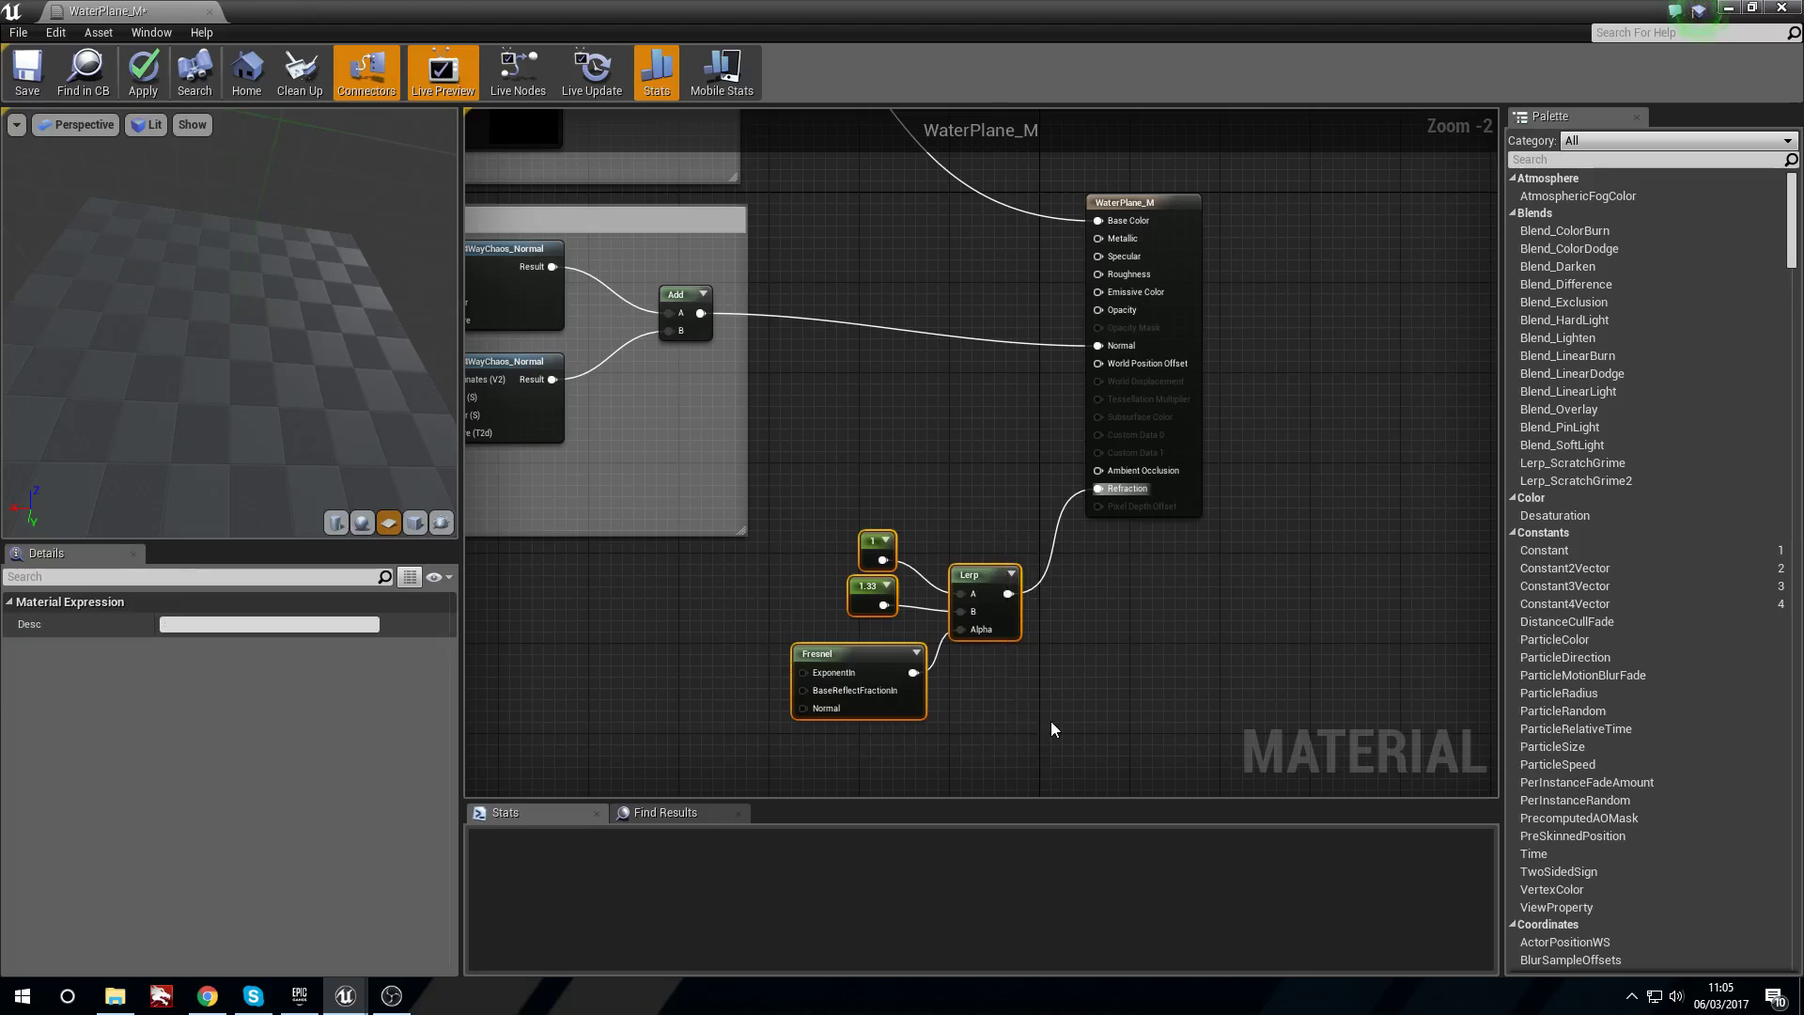
pyautogui.moveTo(1050, 720); pyautogui.dragTo(1155, 593, button='right')
pyautogui.moveTo(1085, 448); pyautogui.dragTo(949, 562)
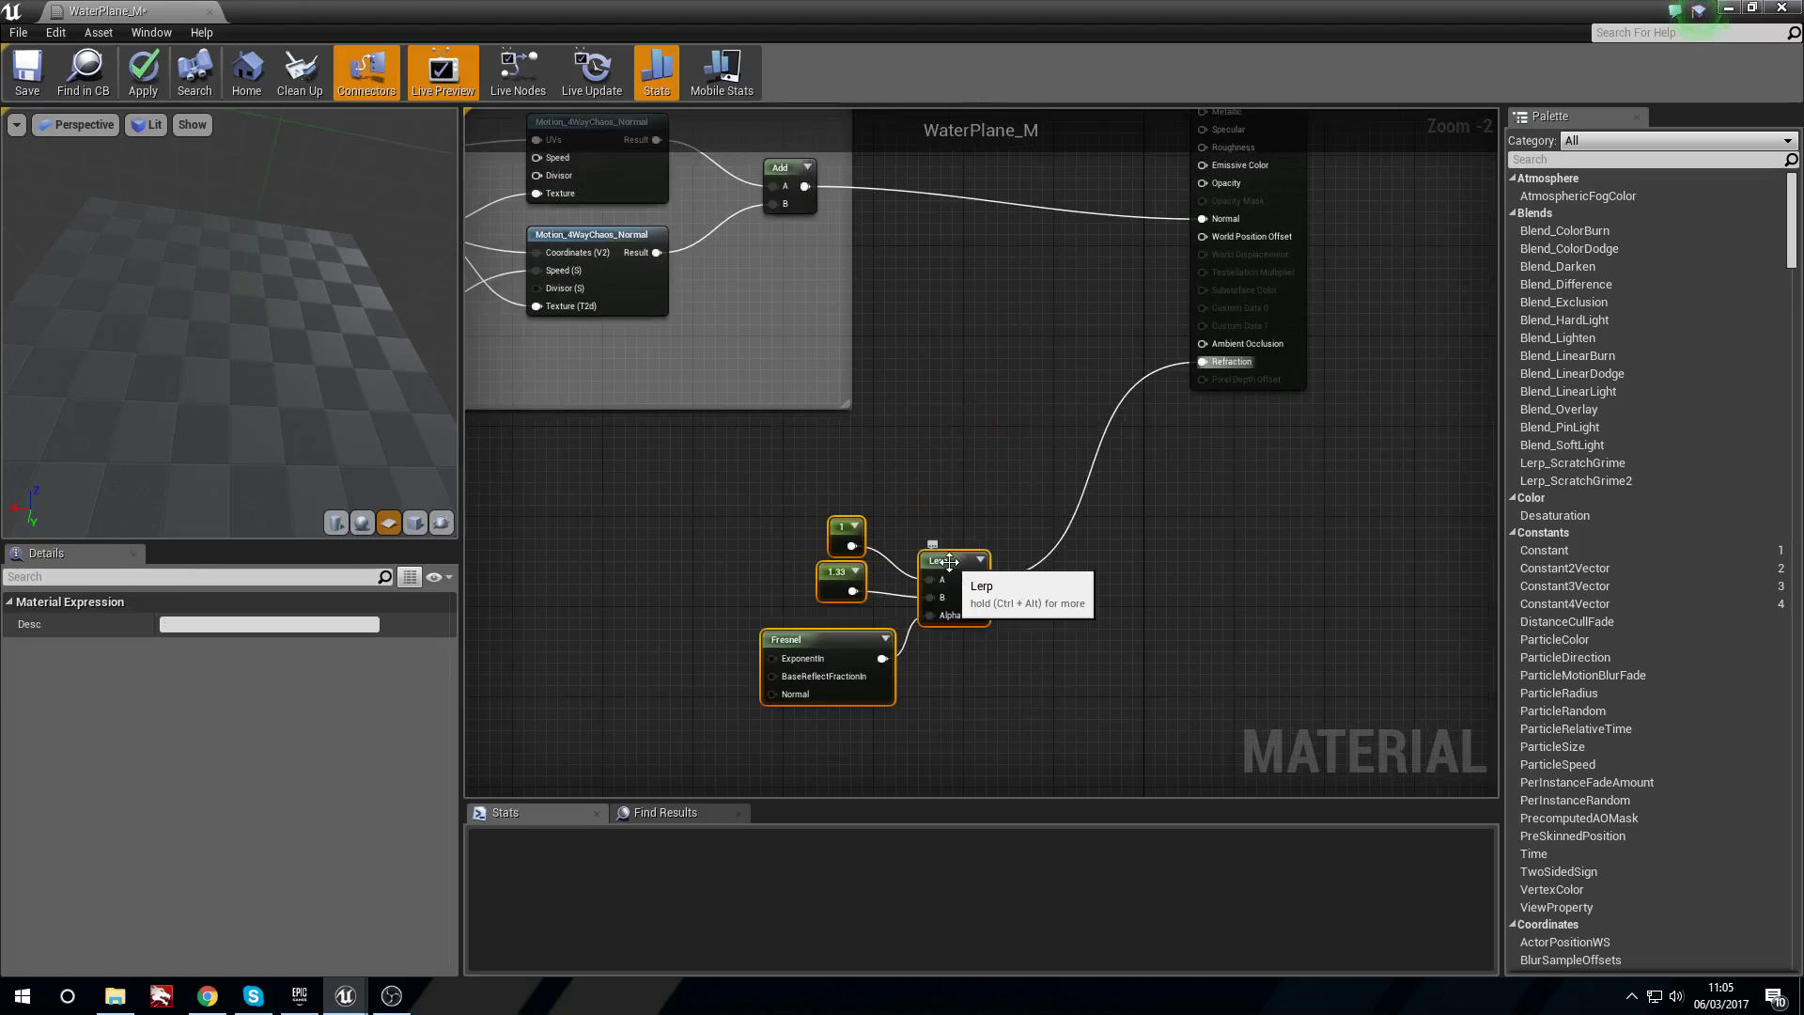
# Enclose the selected nodes in a comment titled Refraction and move the comment closer beneath the Normals comment.
pyautogui.write('cRe')
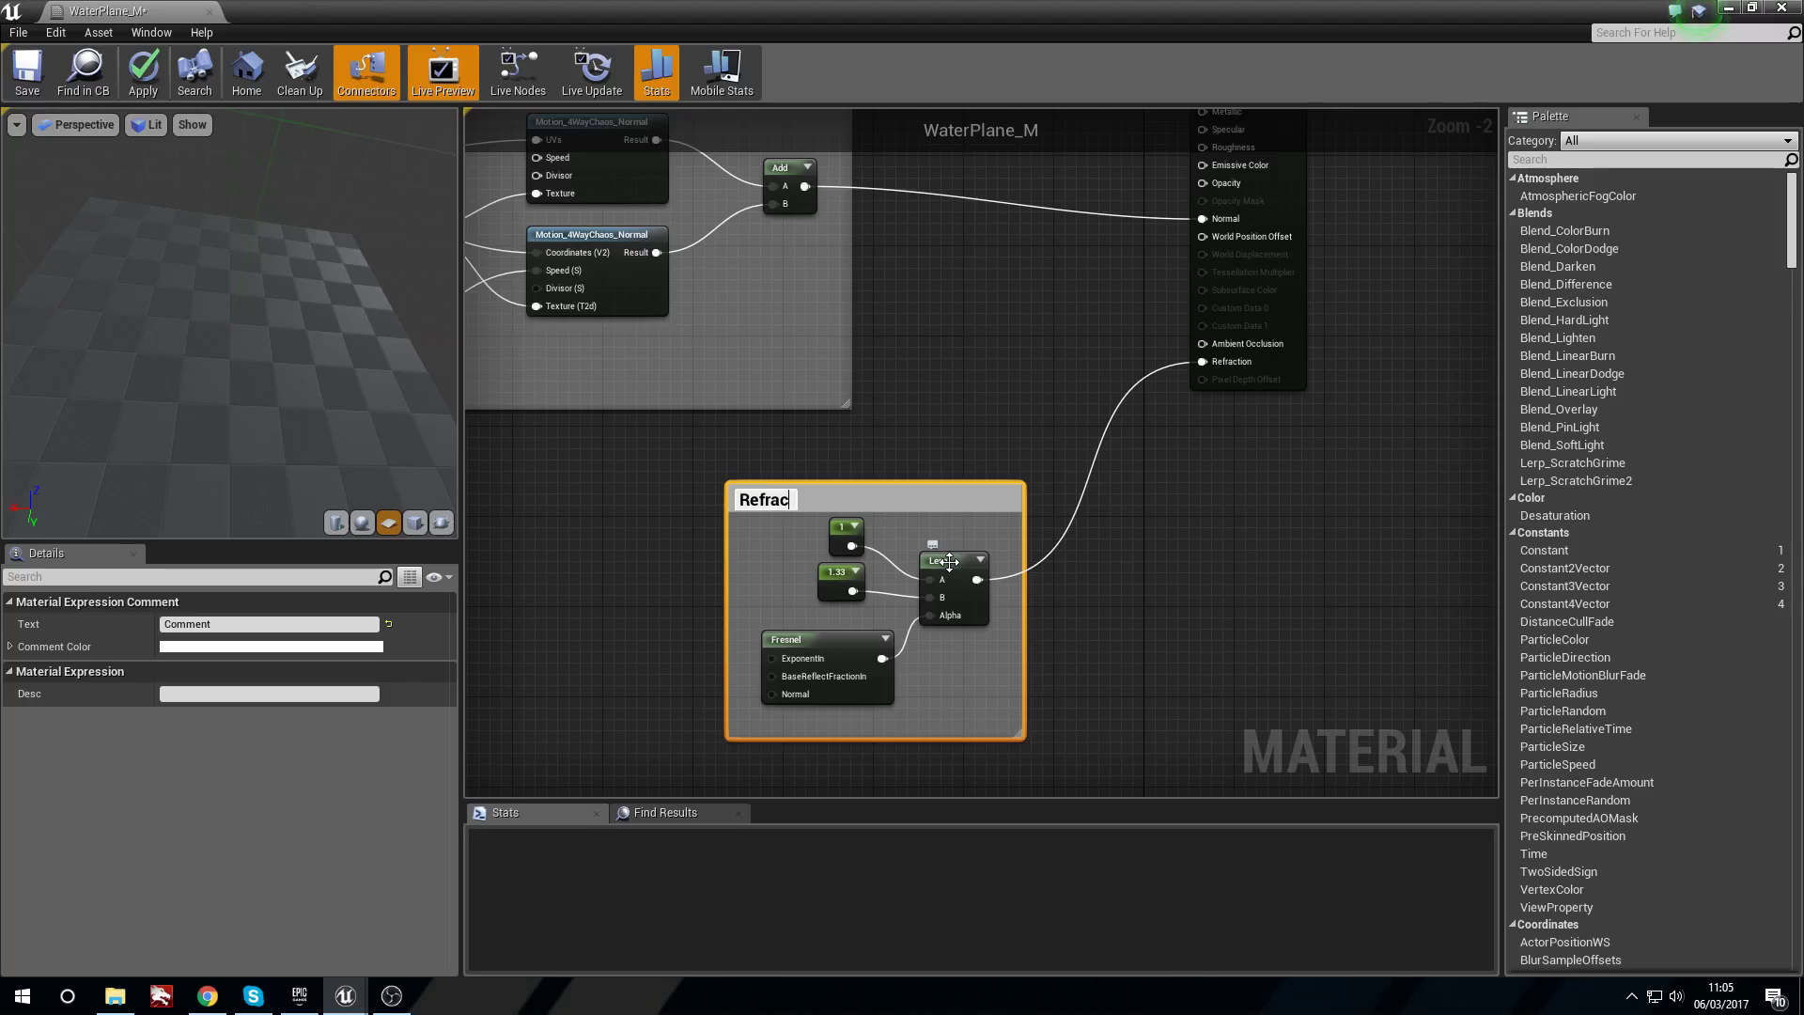
pyautogui.press('Return')
pyautogui.moveTo(960, 489); pyautogui.dragTo(793, 457)
pyautogui.click(872, 414)
# Add two more Constant nodes, one above the other, beside the material's Specular and Roughness inputs.
pyautogui.moveTo(872, 415); pyautogui.dragTo(977, 669, button='right')
pyautogui.scroll(-2, 977, 669)
pyautogui.moveTo(1020, 526); pyautogui.dragTo(854, 549, button='right')
pyautogui.scroll(4, 932, 511)
pyautogui.moveTo(911, 620); pyautogui.dragTo(710, 650, button='right')
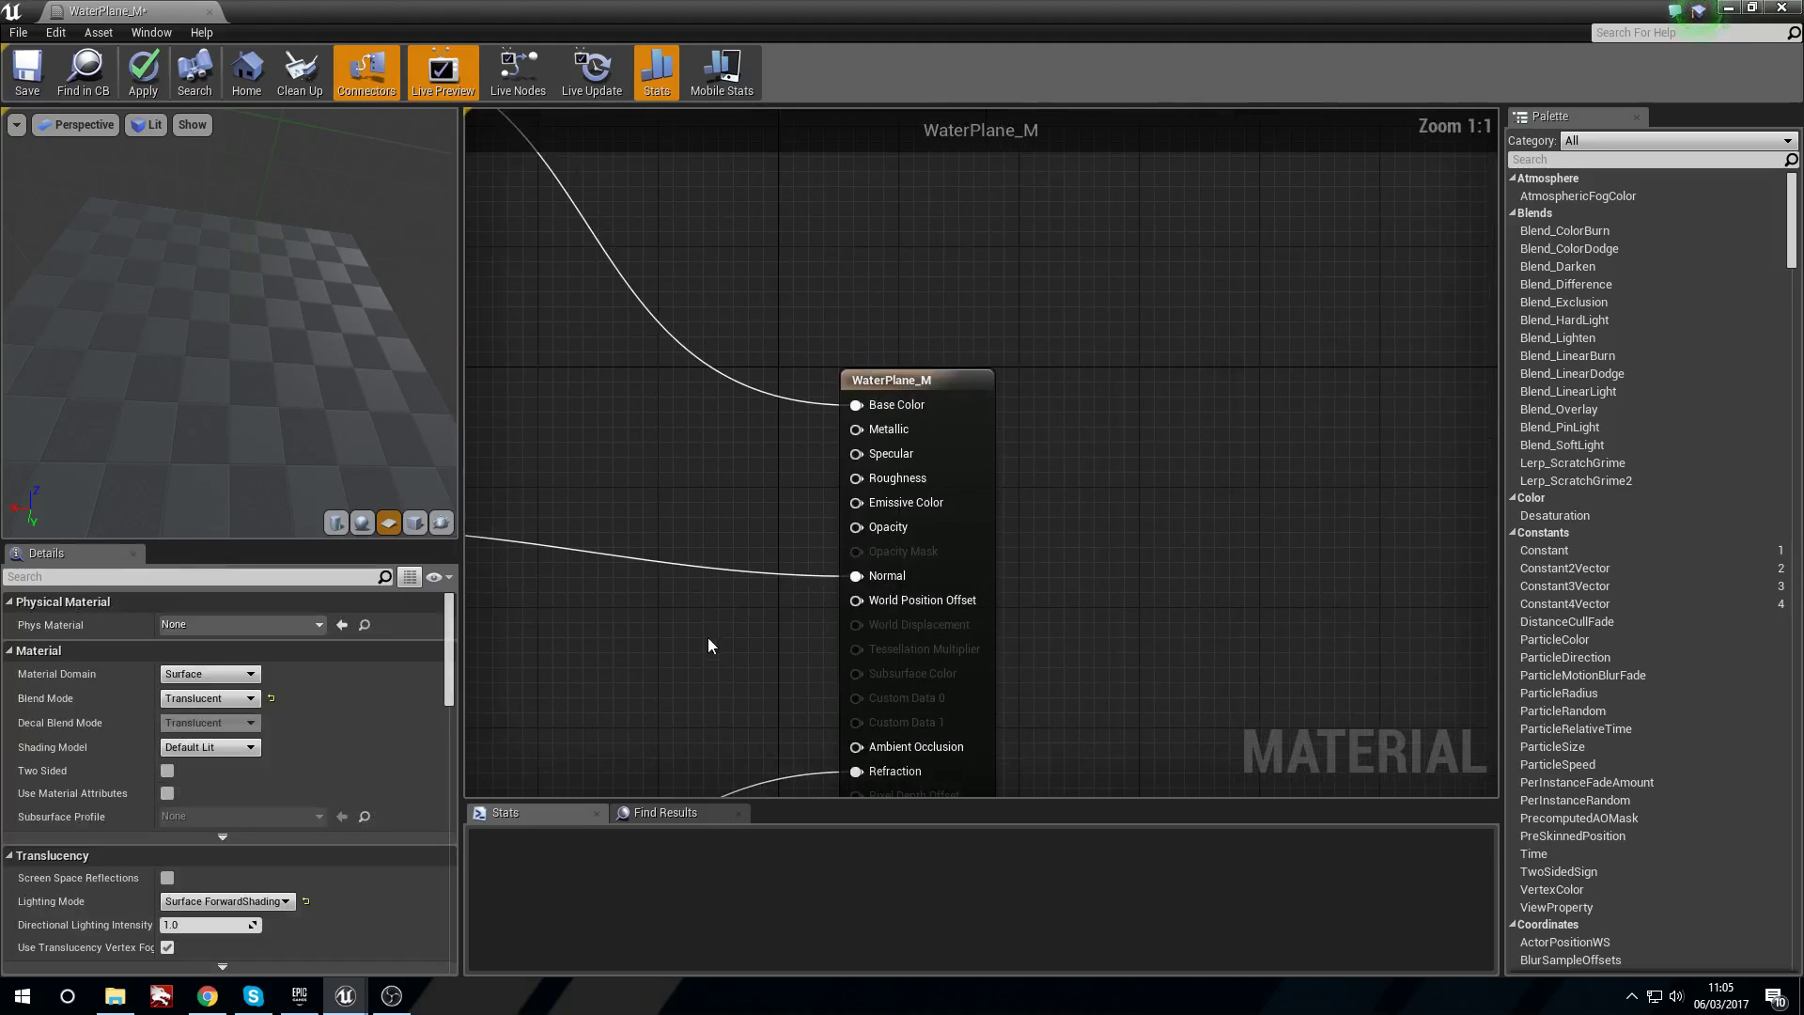
pyautogui.moveTo(663, 479); pyautogui.dragTo(709, 500, button='right')
pyautogui.rightClick(720, 491)
pyautogui.click(706, 474)
pyautogui.moveTo(311, 376)
pyautogui.mouseDown()
pyautogui.moveTo(235, 381)
pyautogui.moveTo(334, 399)
pyautogui.mouseUp()
pyautogui.moveTo(714, 440); pyautogui.dragTo(805, 442, button='right')
pyautogui.press('1')
pyautogui.click(822, 425)
pyautogui.press('1')
pyautogui.click(848, 512)
# Connect the upper new constant to Specular and the lower one to Roughness, and align the upper constant over the lower.
pyautogui.moveTo(845, 436); pyautogui.dragTo(1063, 486)
pyautogui.moveTo(874, 541); pyautogui.dragTo(1071, 516)
pyautogui.moveTo(1071, 516); pyautogui.dragTo(1142, 541, button='right')
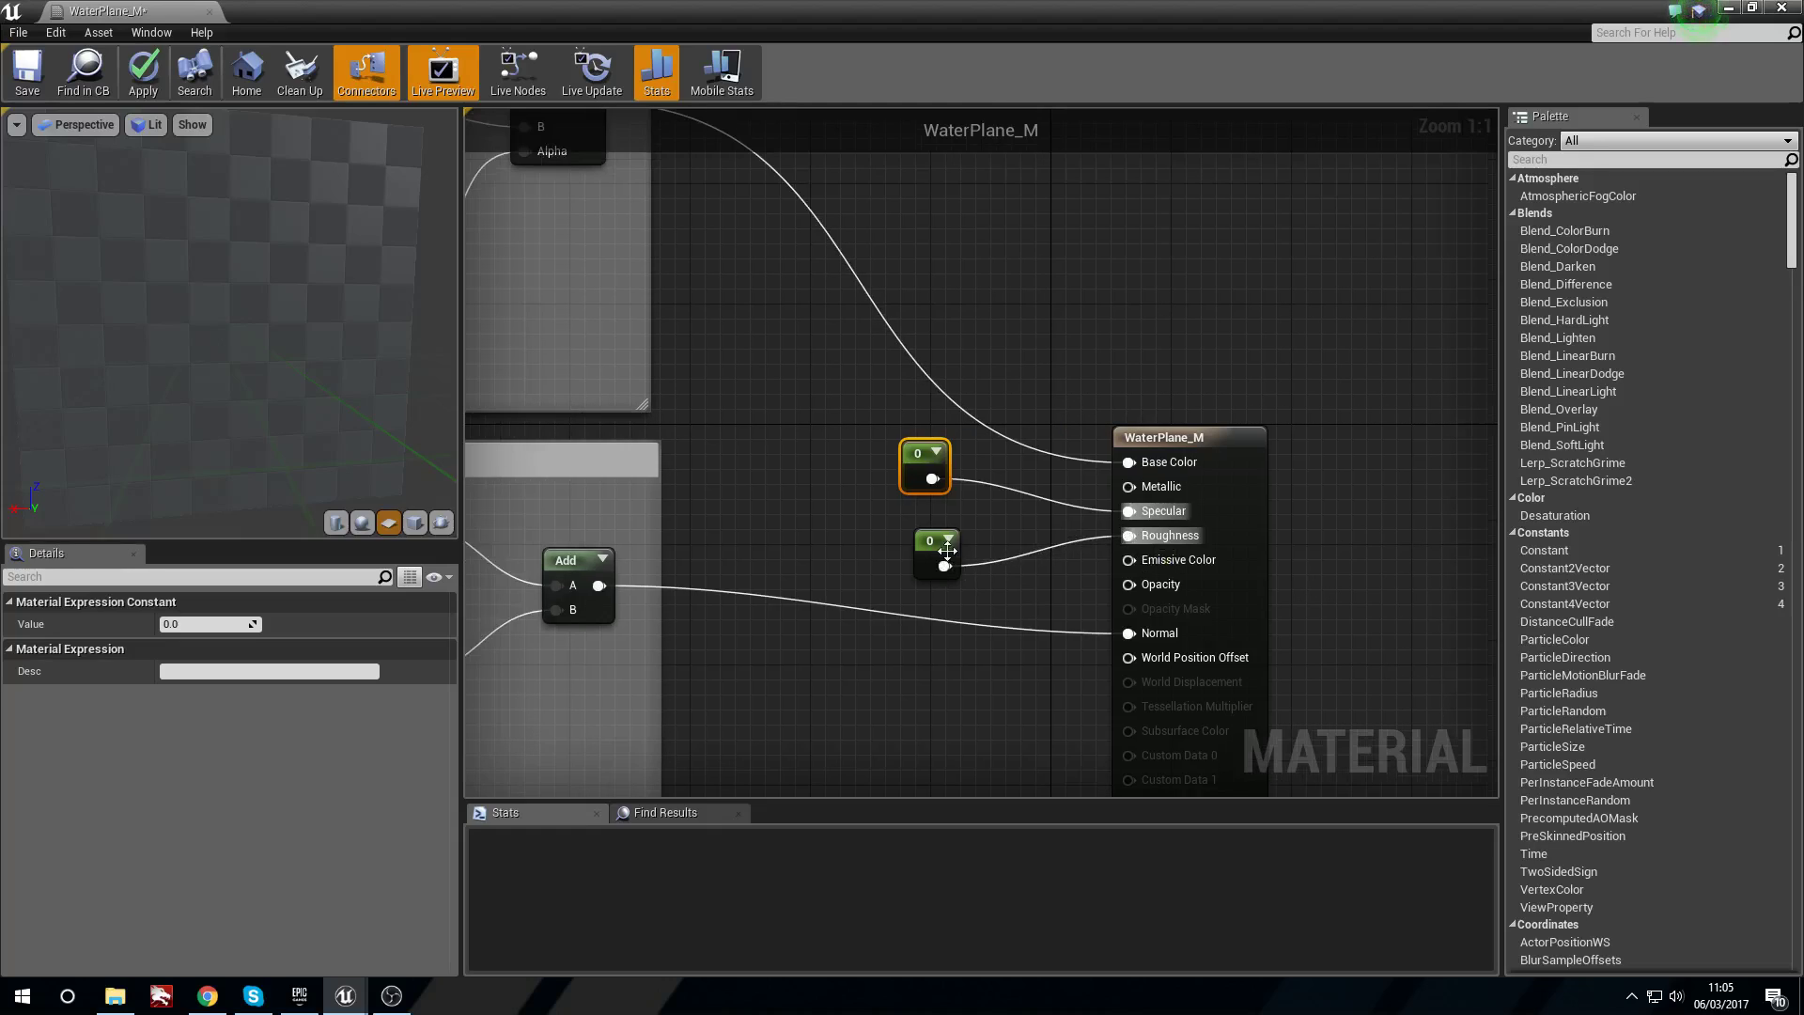
pyautogui.moveTo(943, 477); pyautogui.dragTo(928, 476)
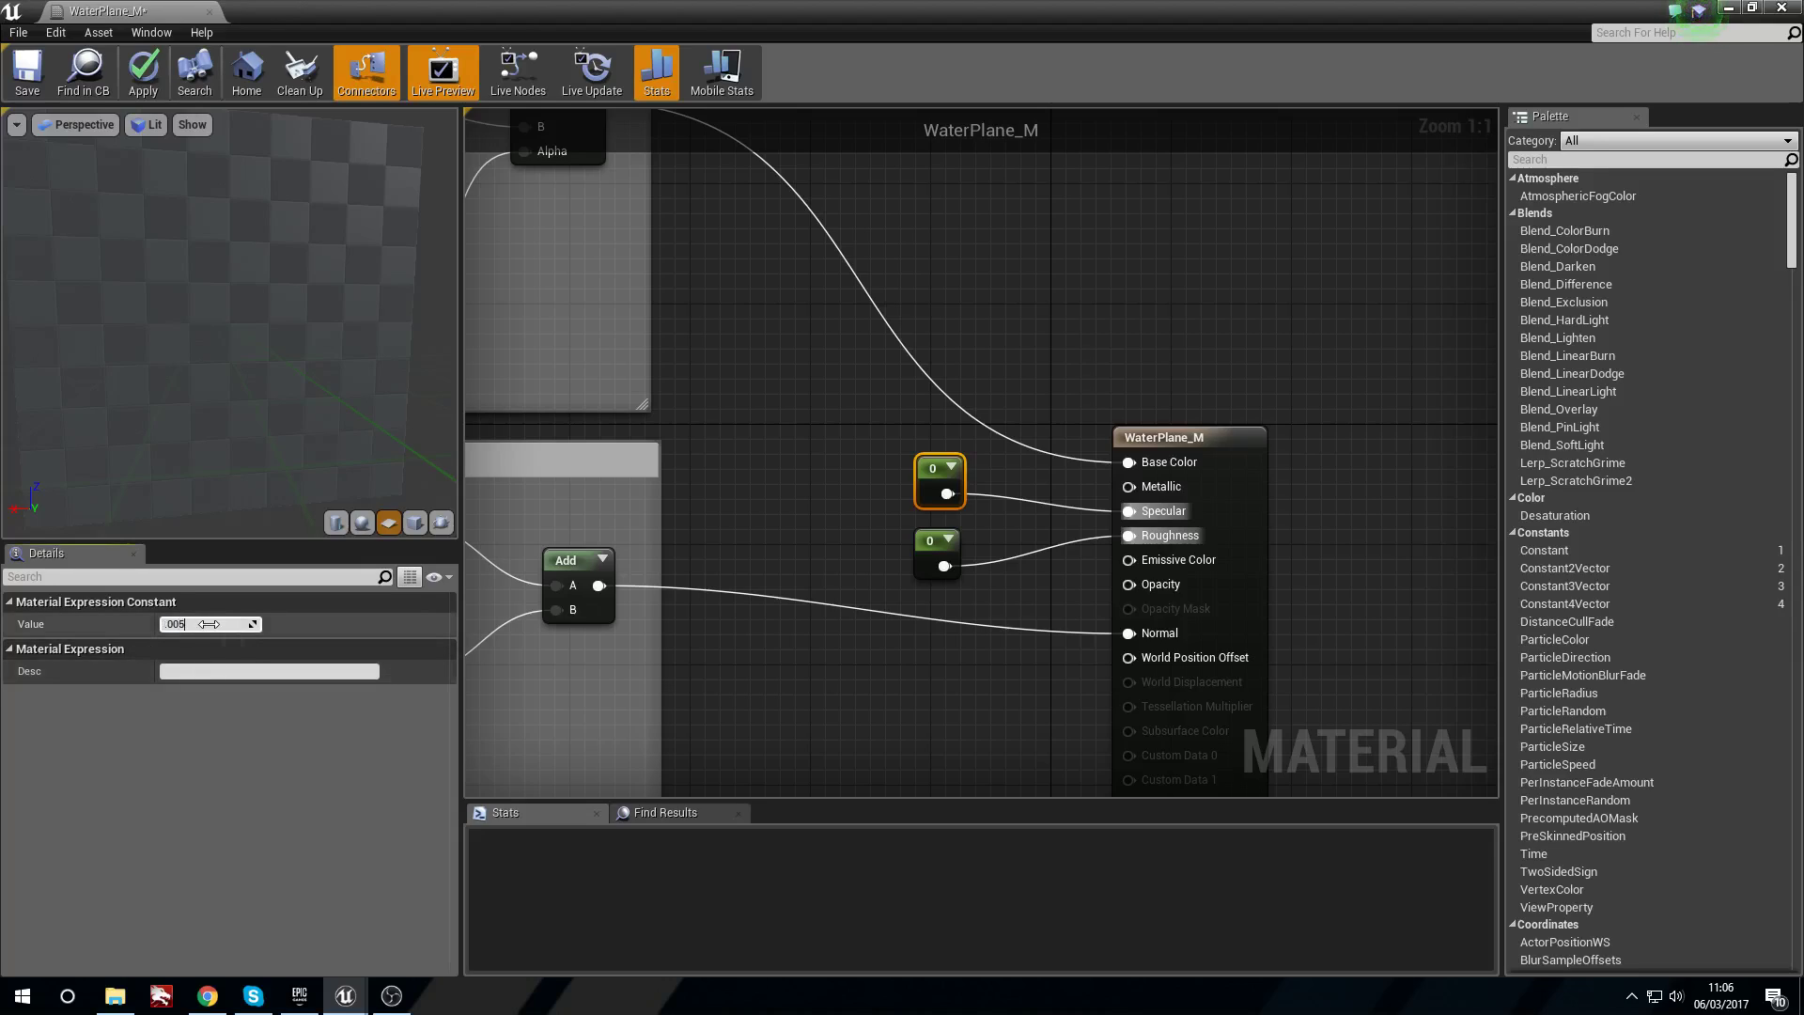
# Set the upper new constant to 0.005 and the lower one to 0.3, keeping the two aligned.
pyautogui.click(208, 623)
pyautogui.write('.005')
pyautogui.press('Return')
pyautogui.moveTo(924, 551); pyautogui.dragTo(940, 554)
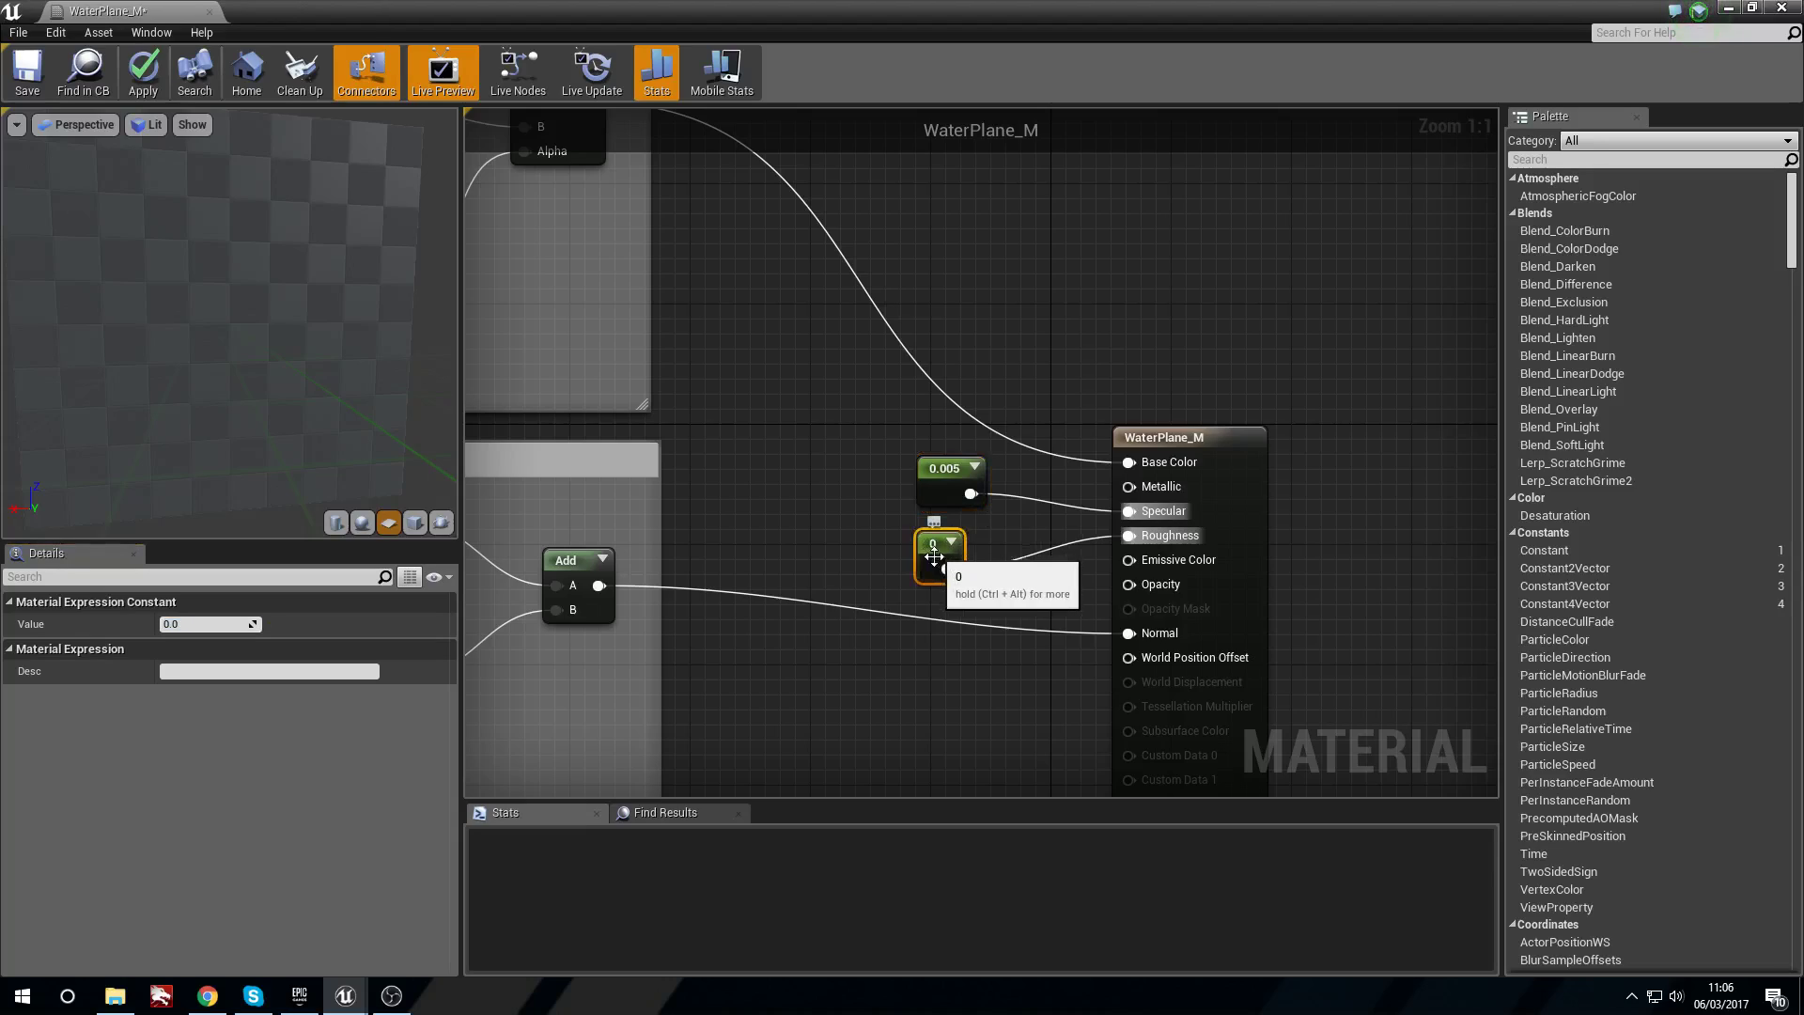
pyautogui.click(172, 624)
pyautogui.write('.3')
pyautogui.press('Return')
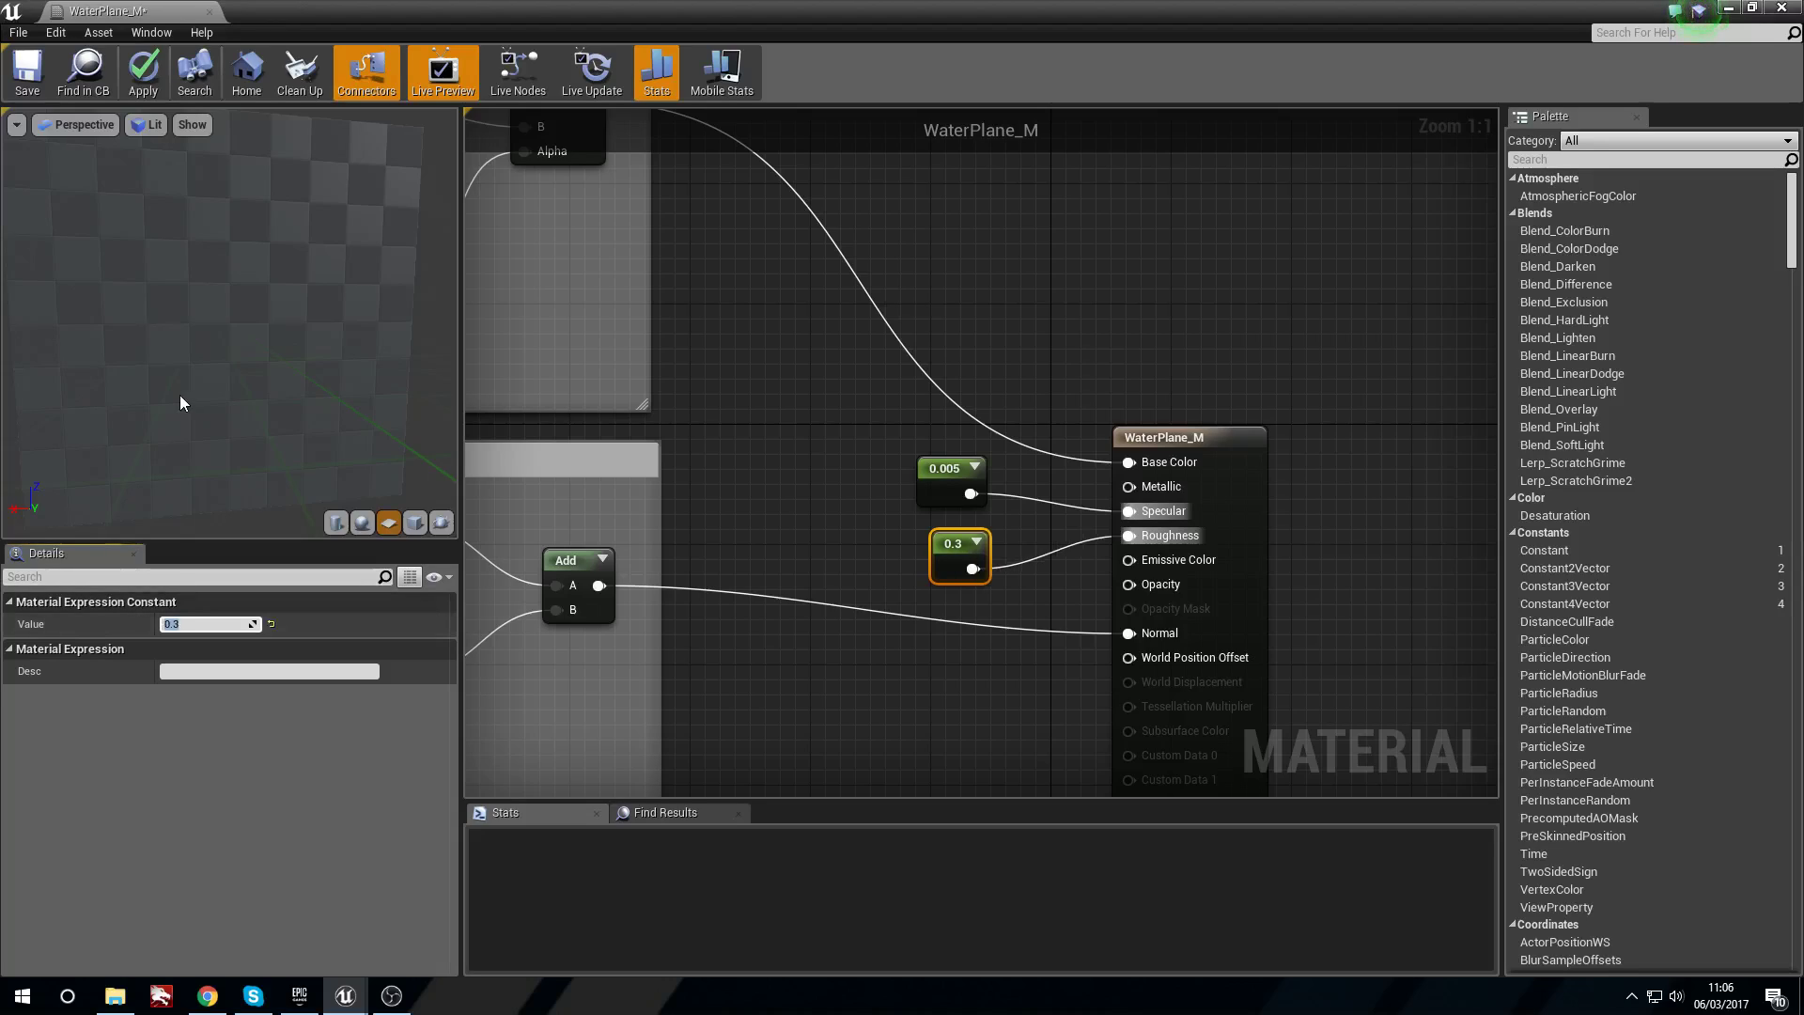
pyautogui.moveTo(932, 543); pyautogui.dragTo(917, 543)
# Move the 0.3 constant aside, connect the 0.005 constant to Roughness instead, and break the Specular link.
pyautogui.moveTo(370, 223); pyautogui.dragTo(441, 226)
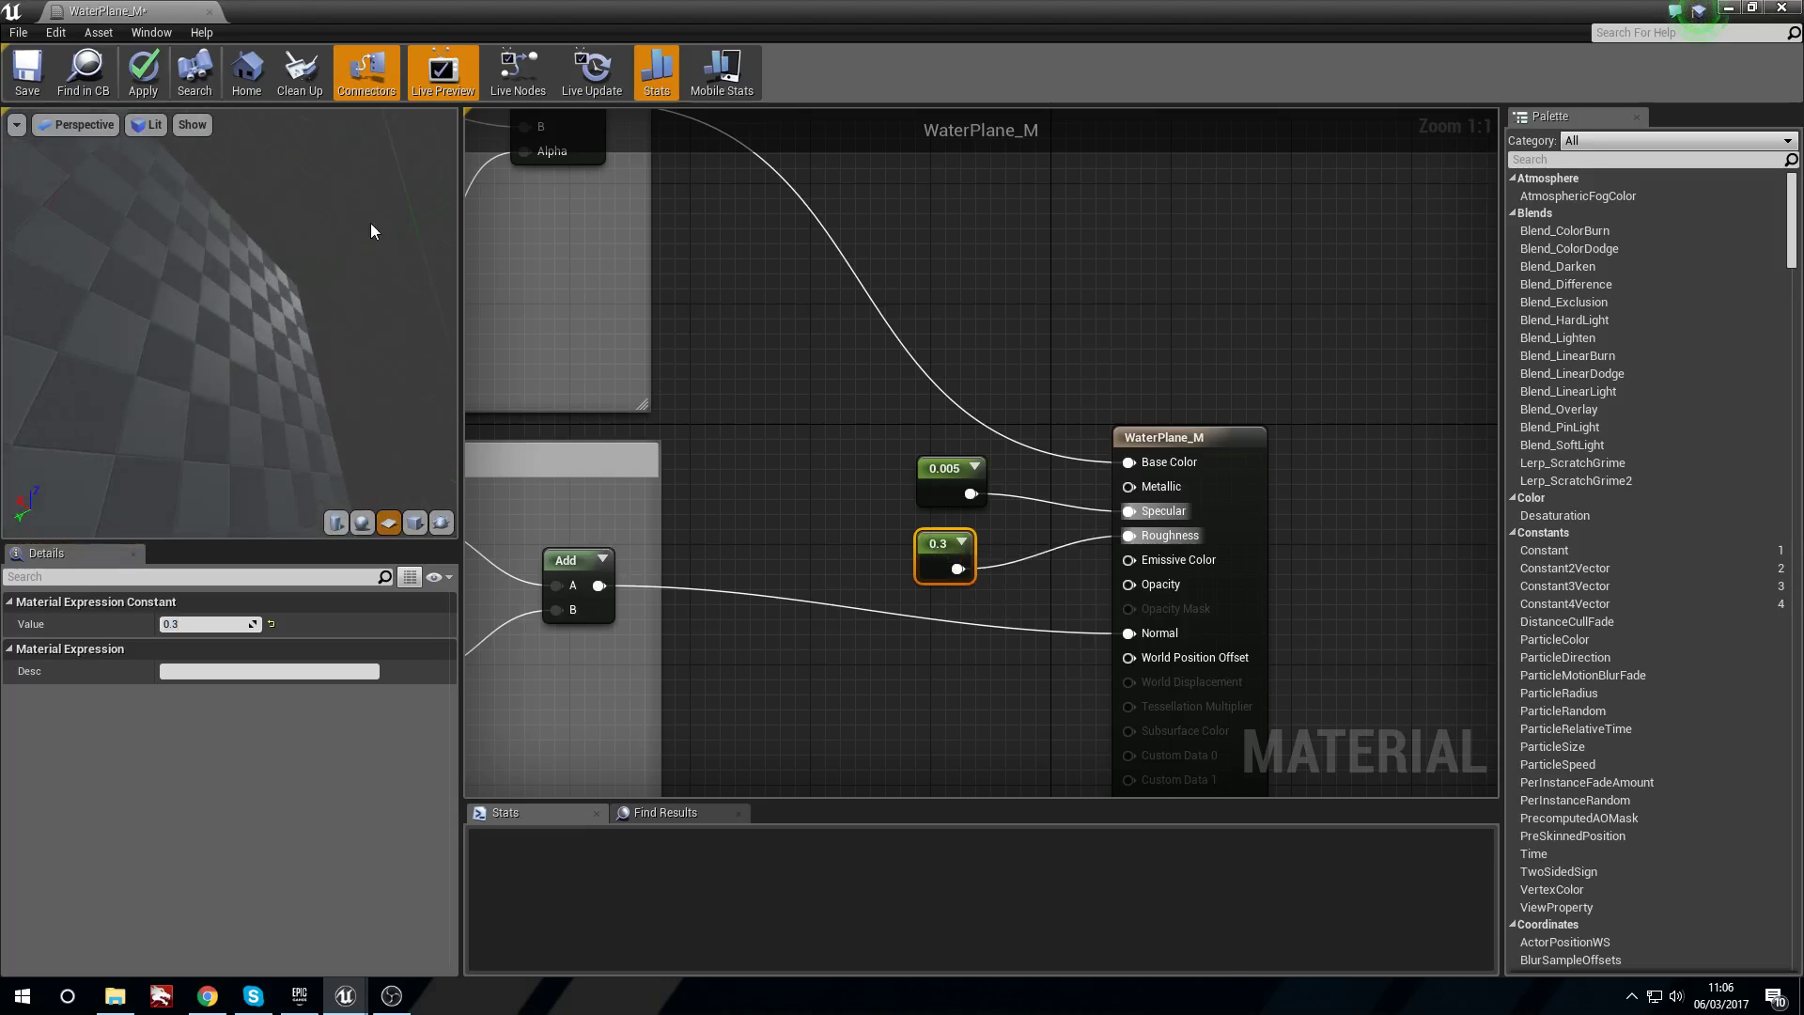
pyautogui.moveTo(257, 375); pyautogui.dragTo(194, 354)
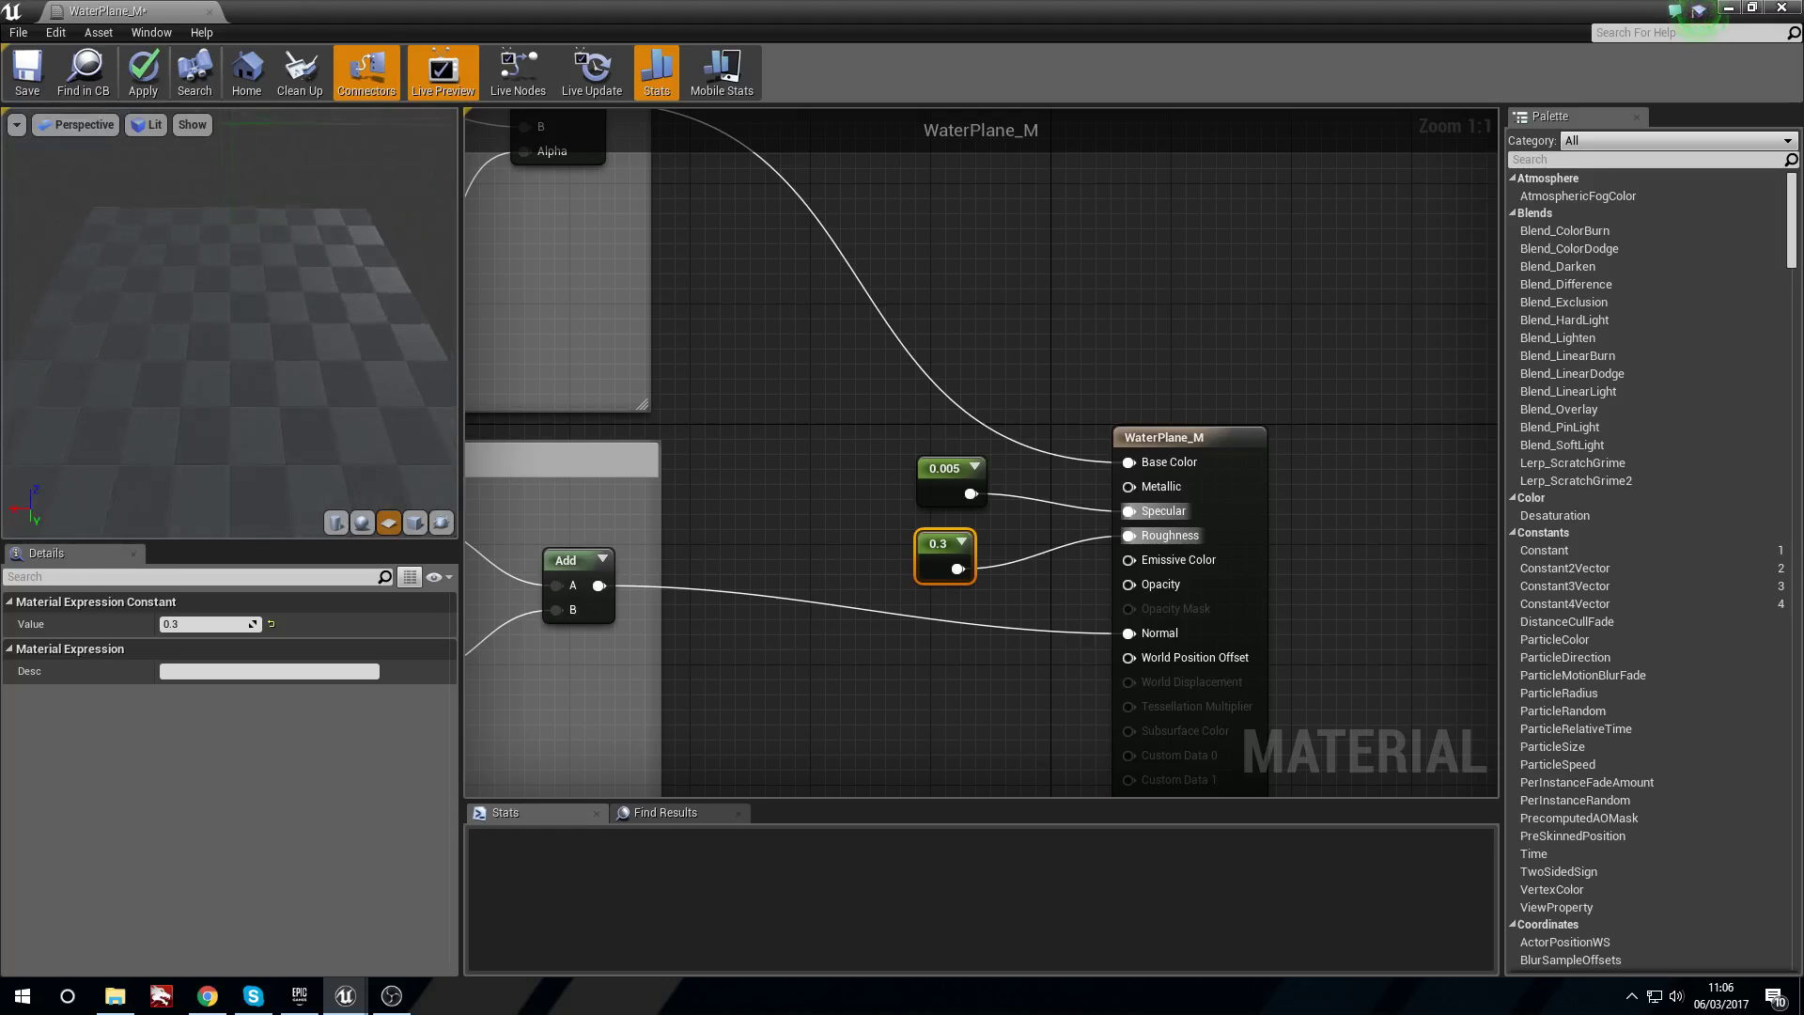
pyautogui.moveTo(770, 494); pyautogui.dragTo(731, 453, button='right')
pyautogui.click(817, 500)
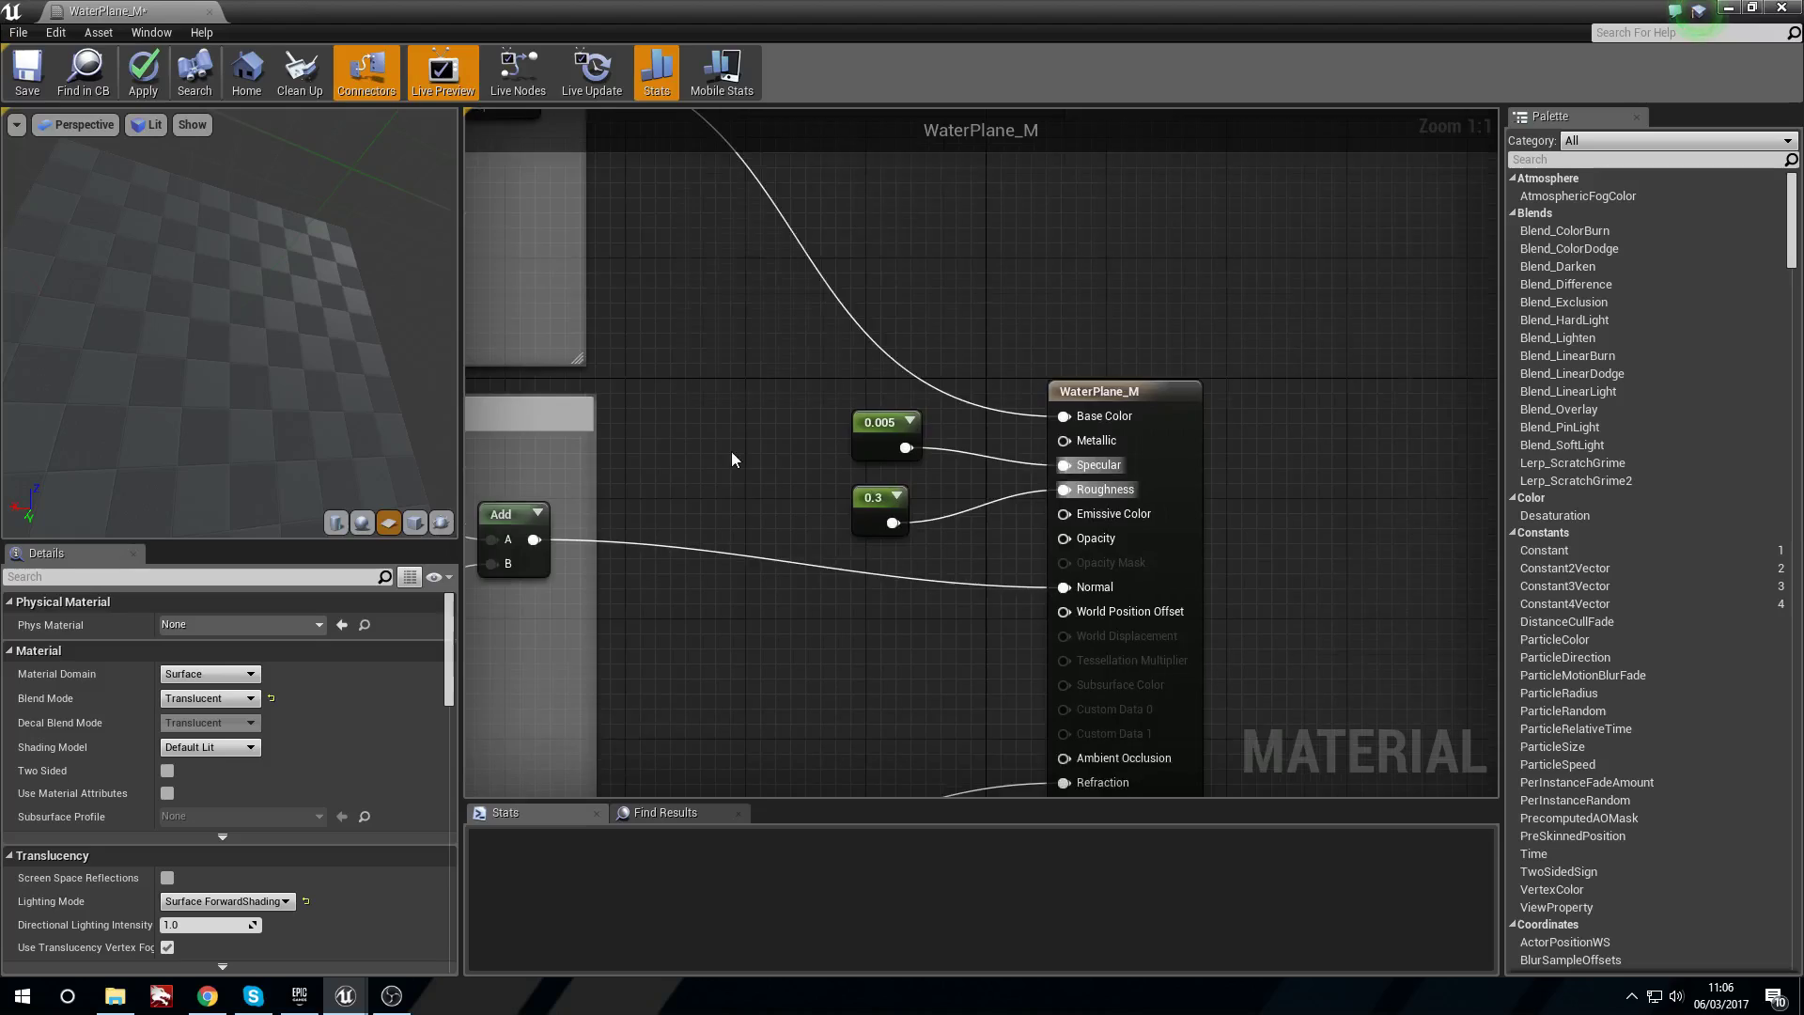
pyautogui.scroll(-1, 731, 455)
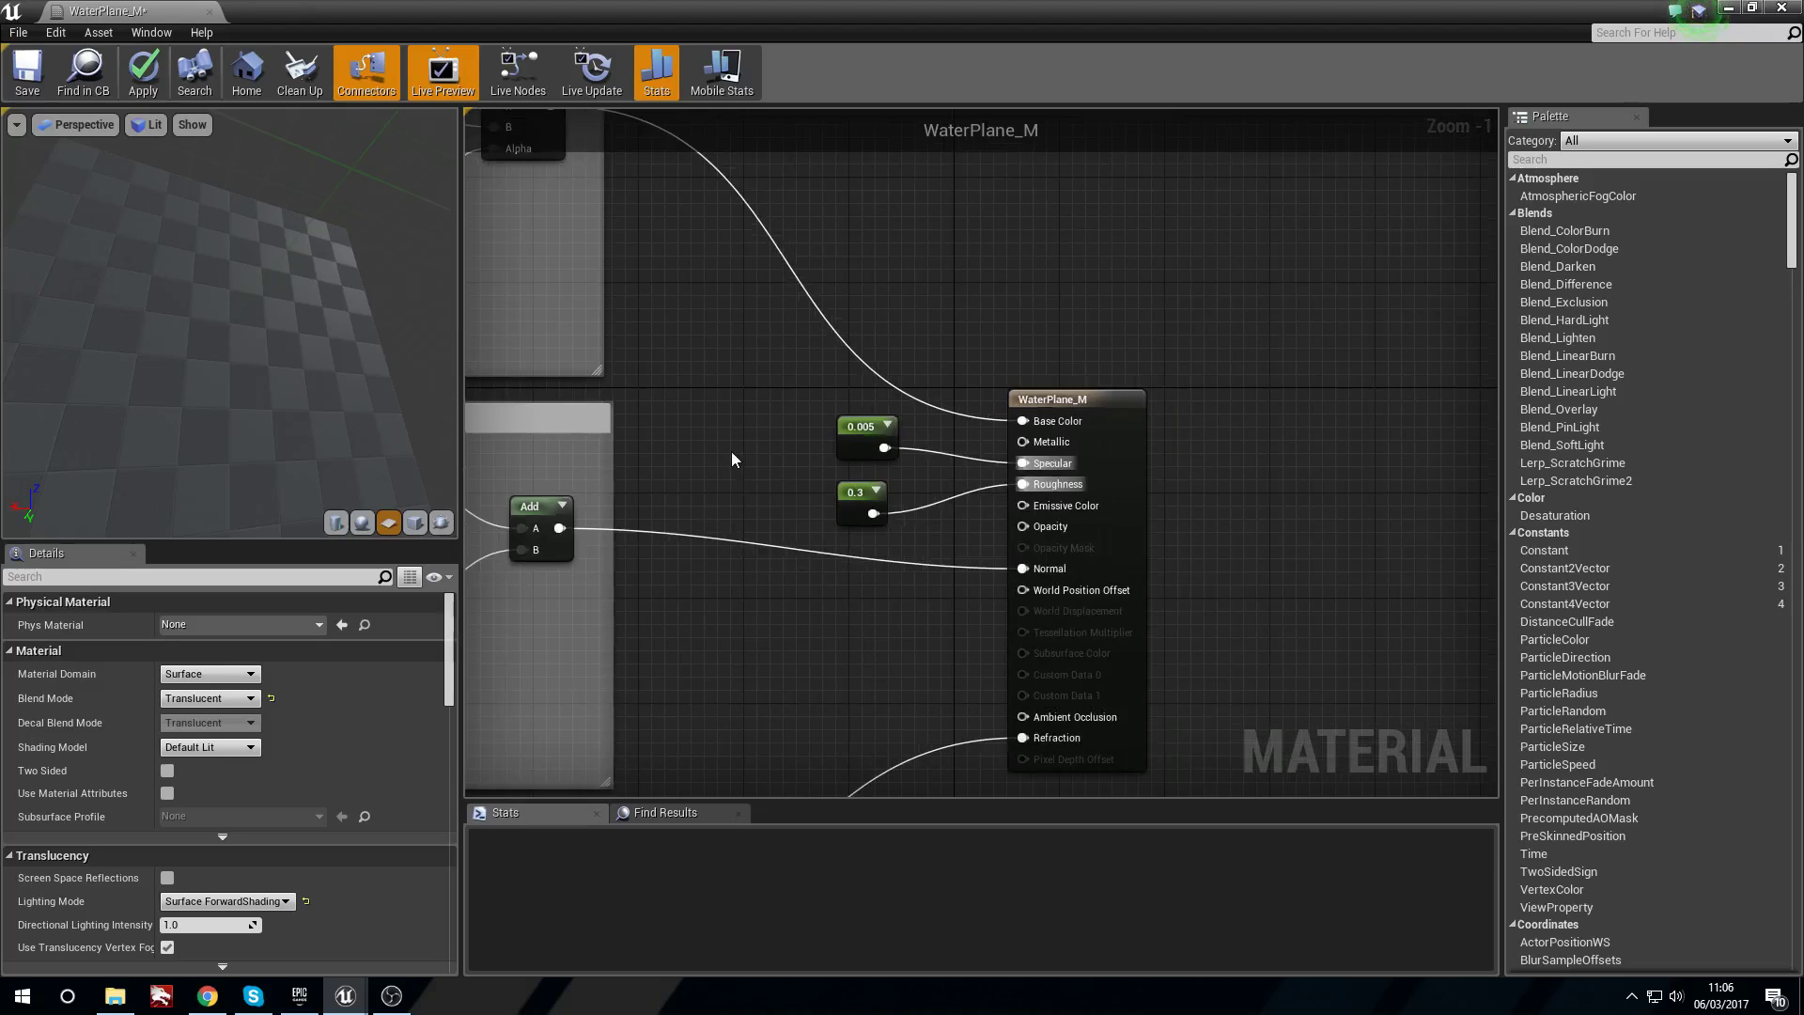
pyautogui.moveTo(850, 498); pyautogui.dragTo(718, 641)
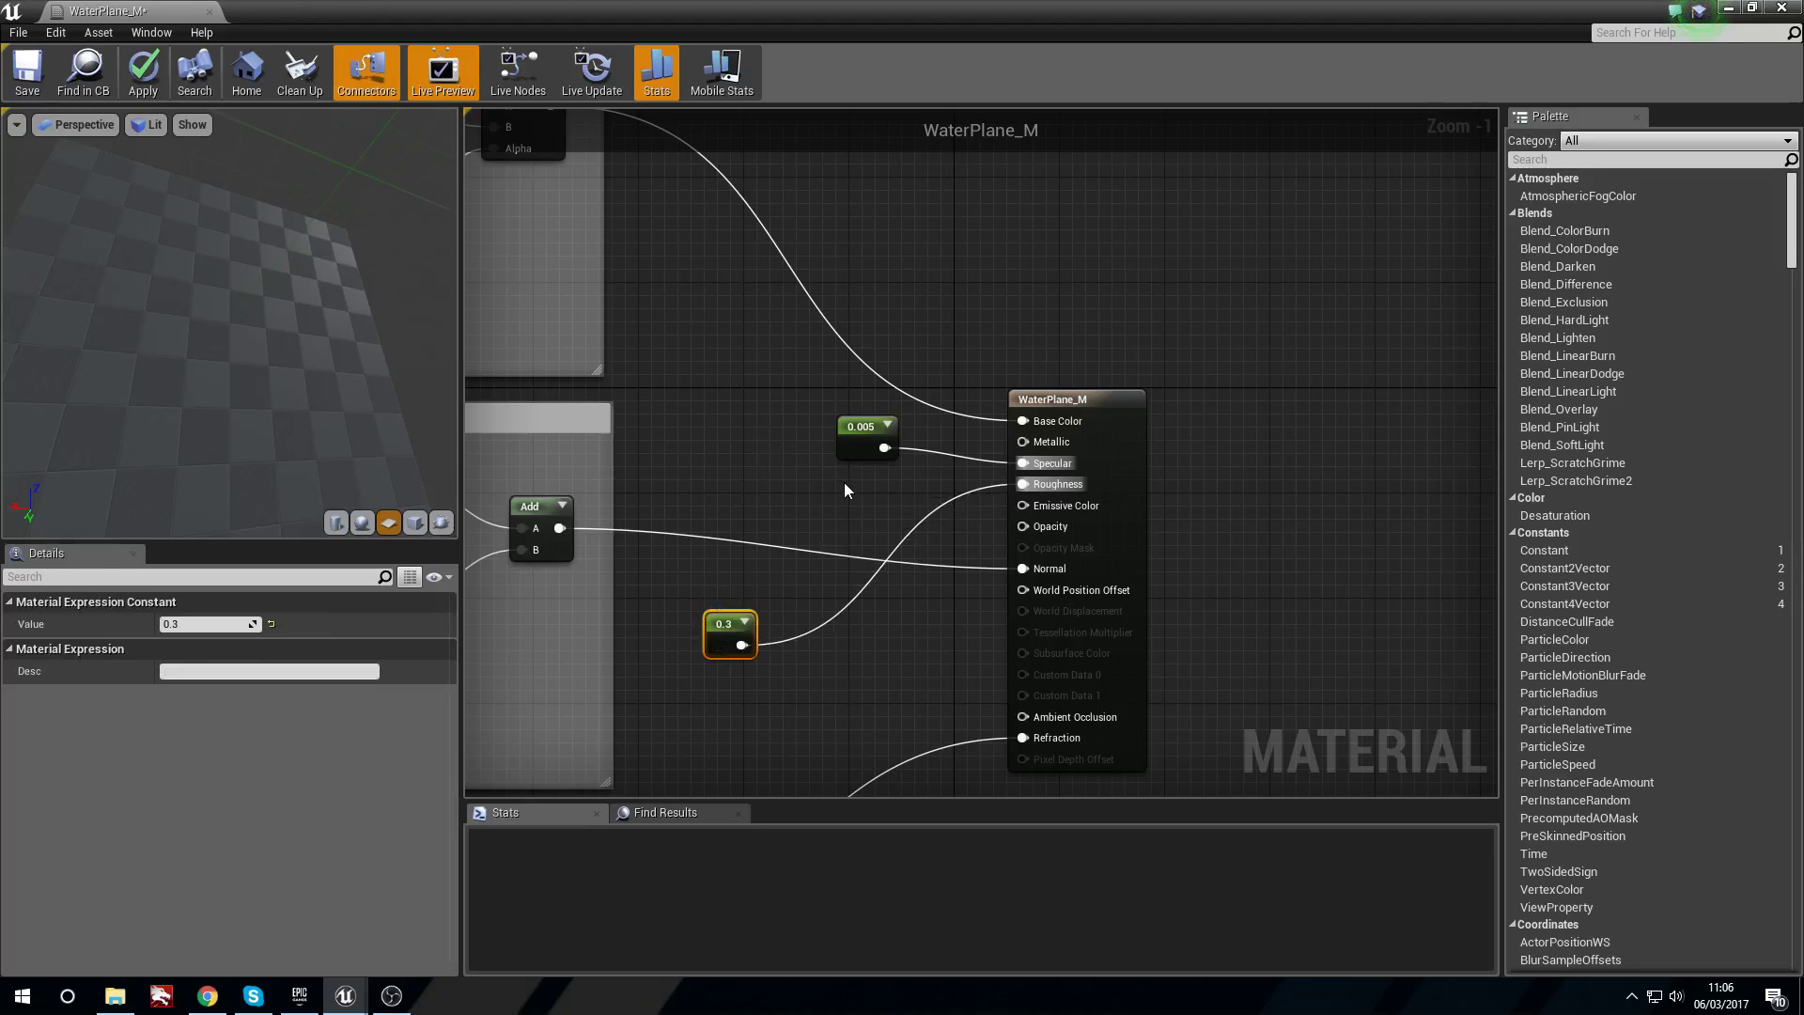
pyautogui.moveTo(883, 449); pyautogui.dragTo(1054, 483)
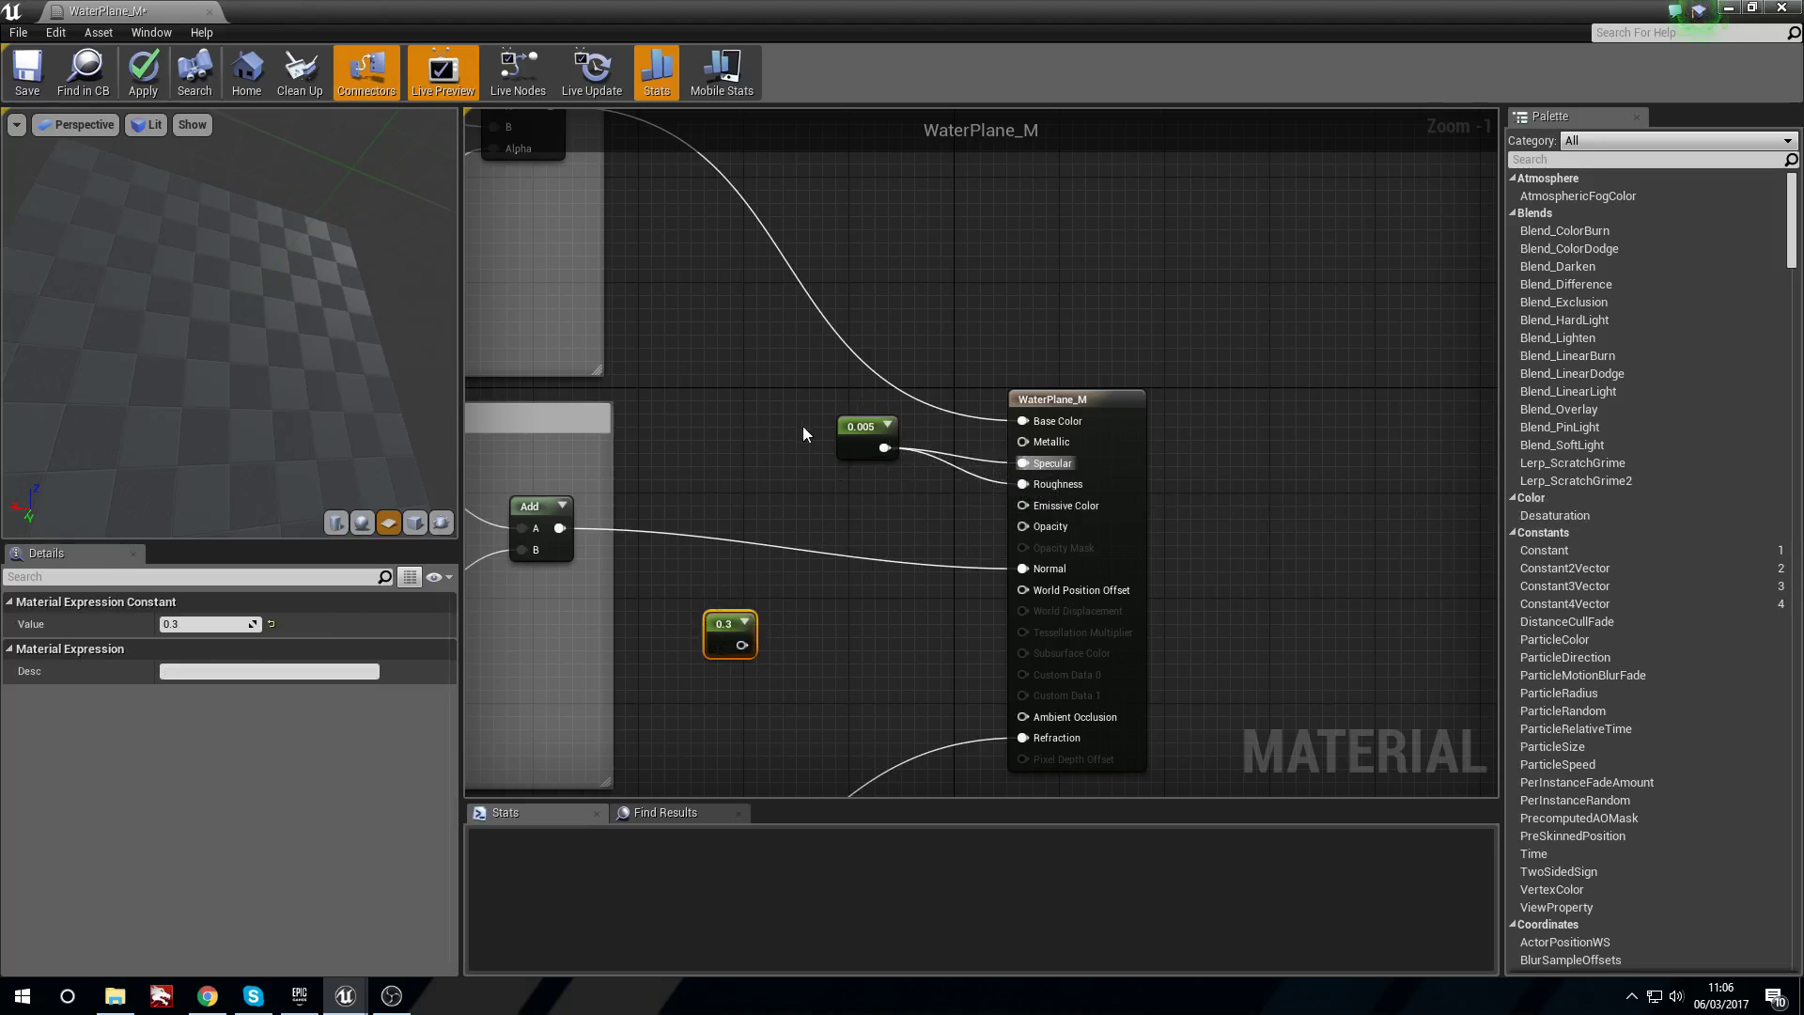
pyautogui.rightClick(1024, 462)
pyautogui.click(1184, 488)
# Place the 0.005 constant beside the Roughness input and move the unconnected 0.3 constant closer below the Normal wire.
pyautogui.moveTo(850, 425); pyautogui.dragTo(889, 462)
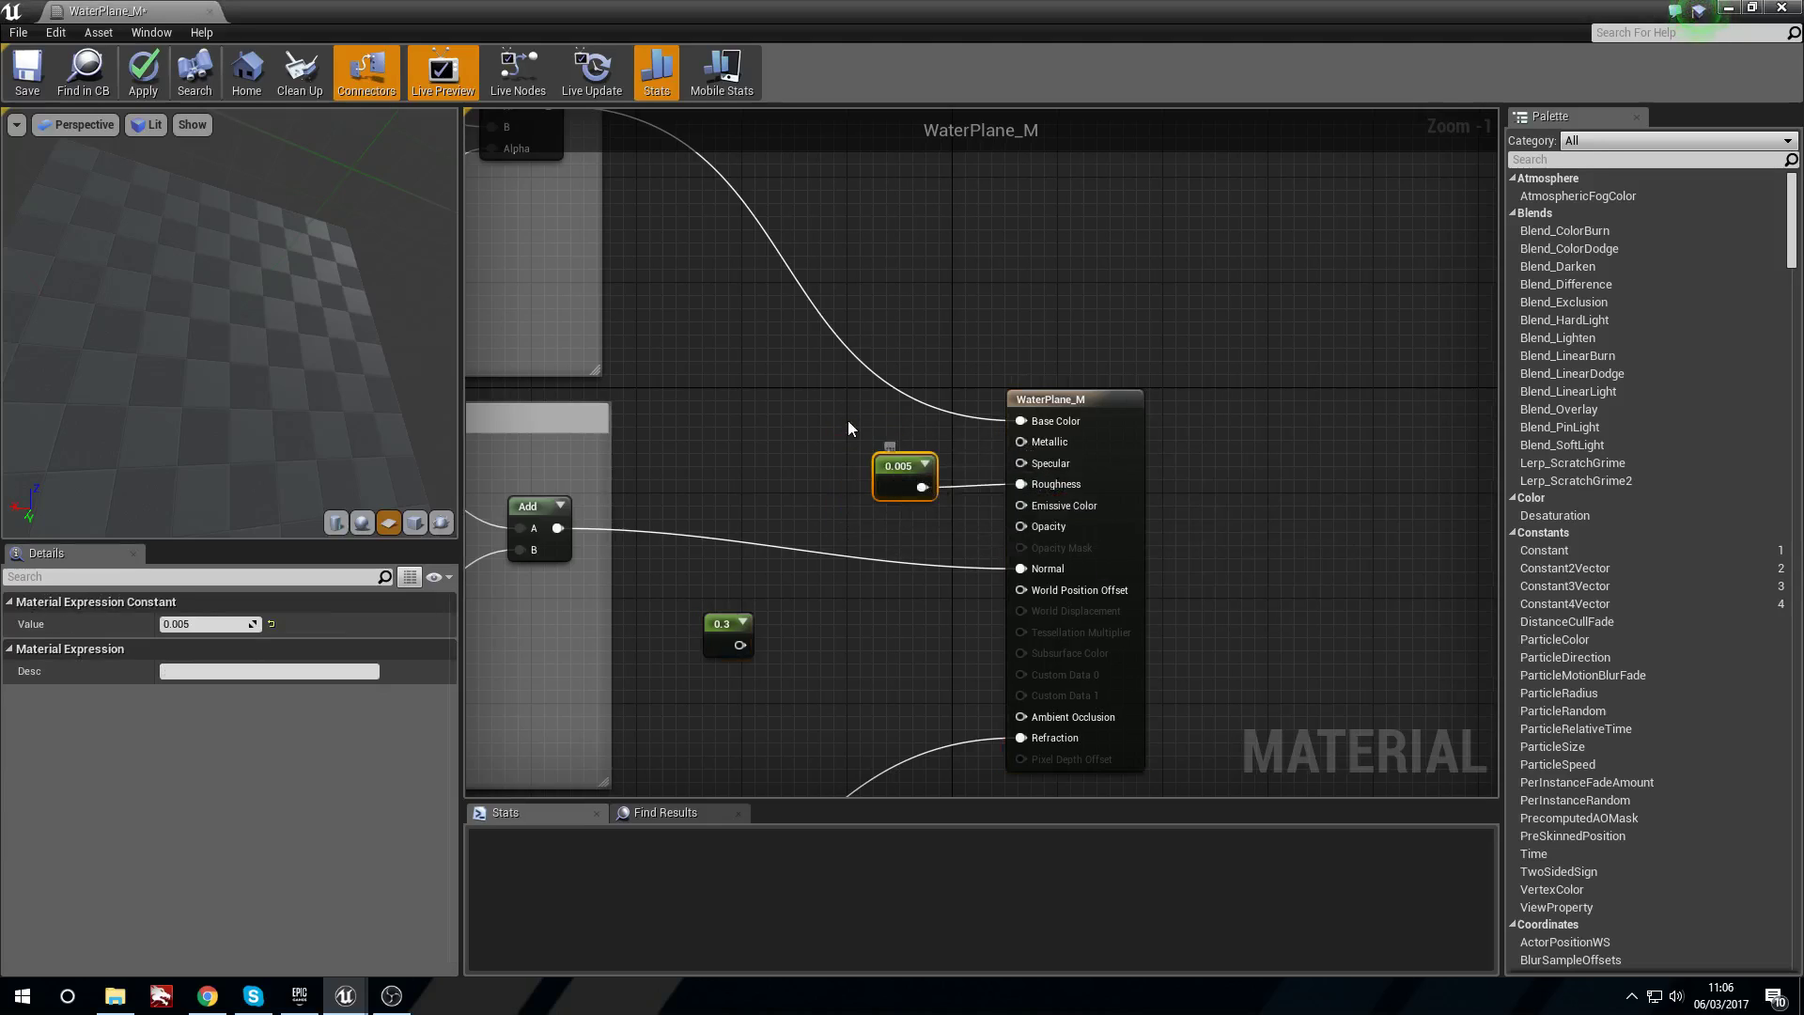
pyautogui.moveTo(722, 624); pyautogui.dragTo(866, 597)
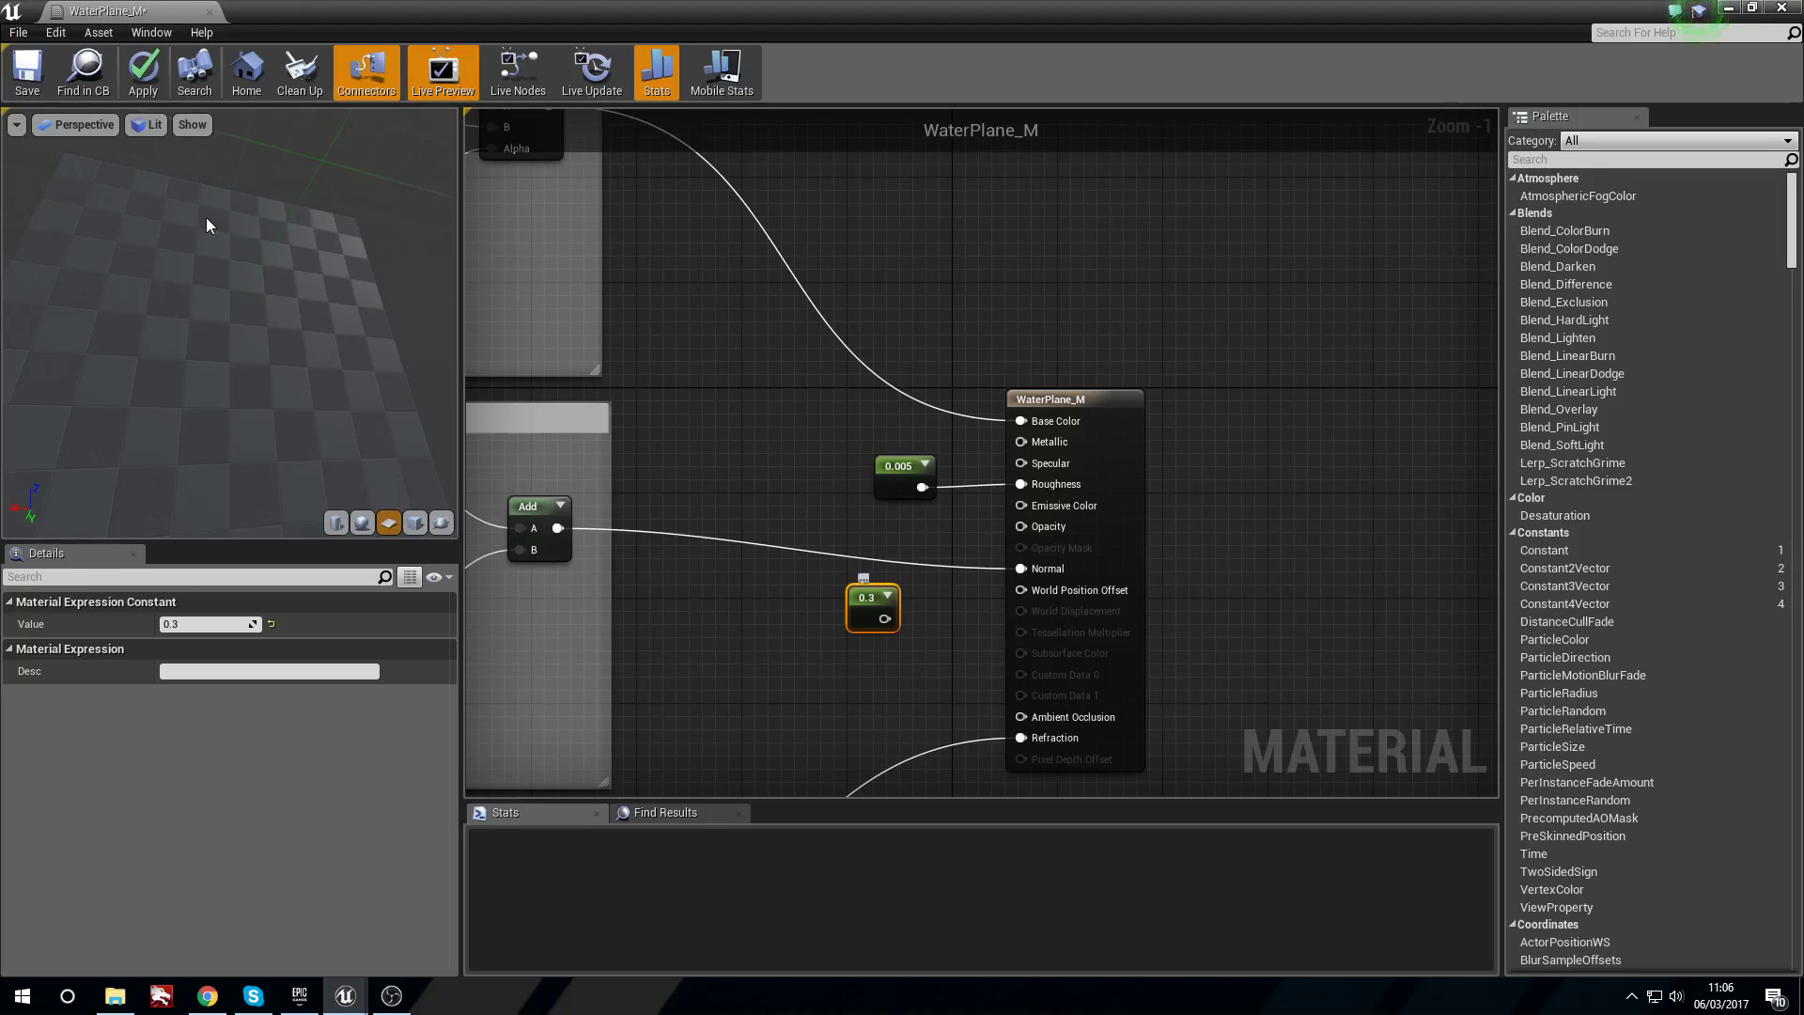
pyautogui.moveTo(869, 610); pyautogui.dragTo(829, 637)
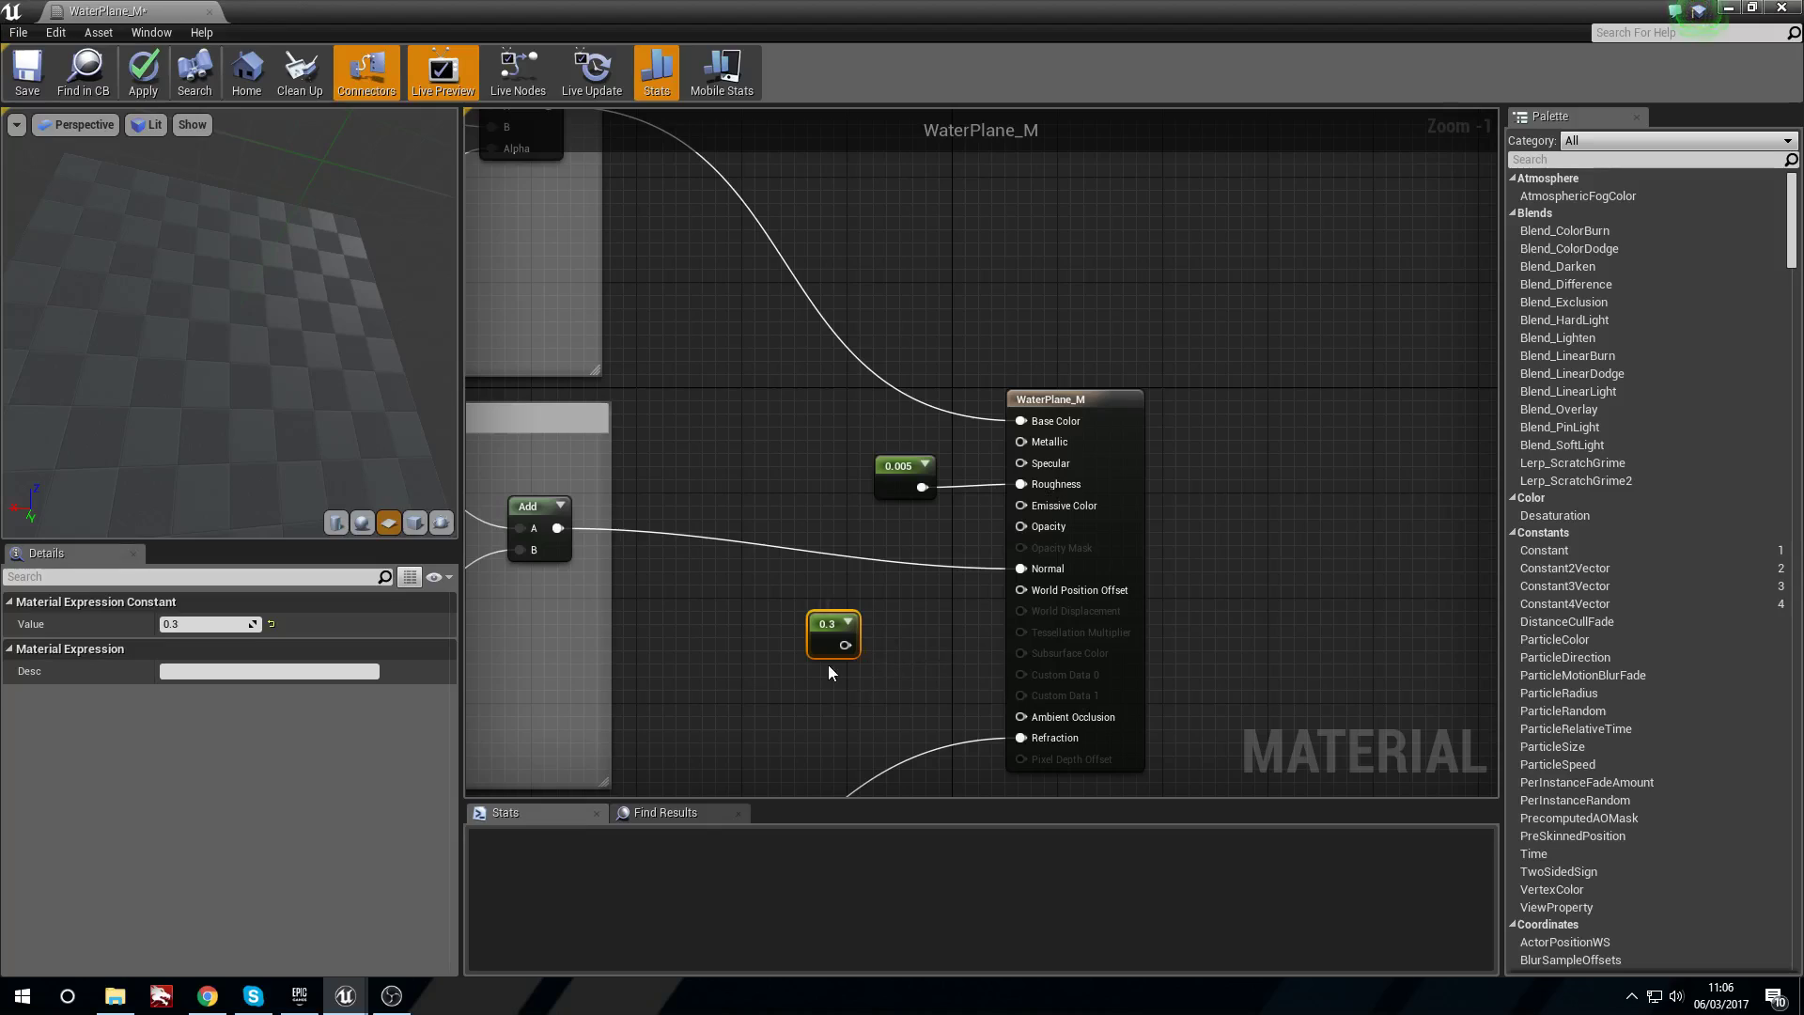
# Set the unconnected constant to 0.8, connect it to Opacity, and stack it below the 0.005 constant.
pyautogui.click(222, 648)
pyautogui.click(237, 646)
pyautogui.click(216, 625)
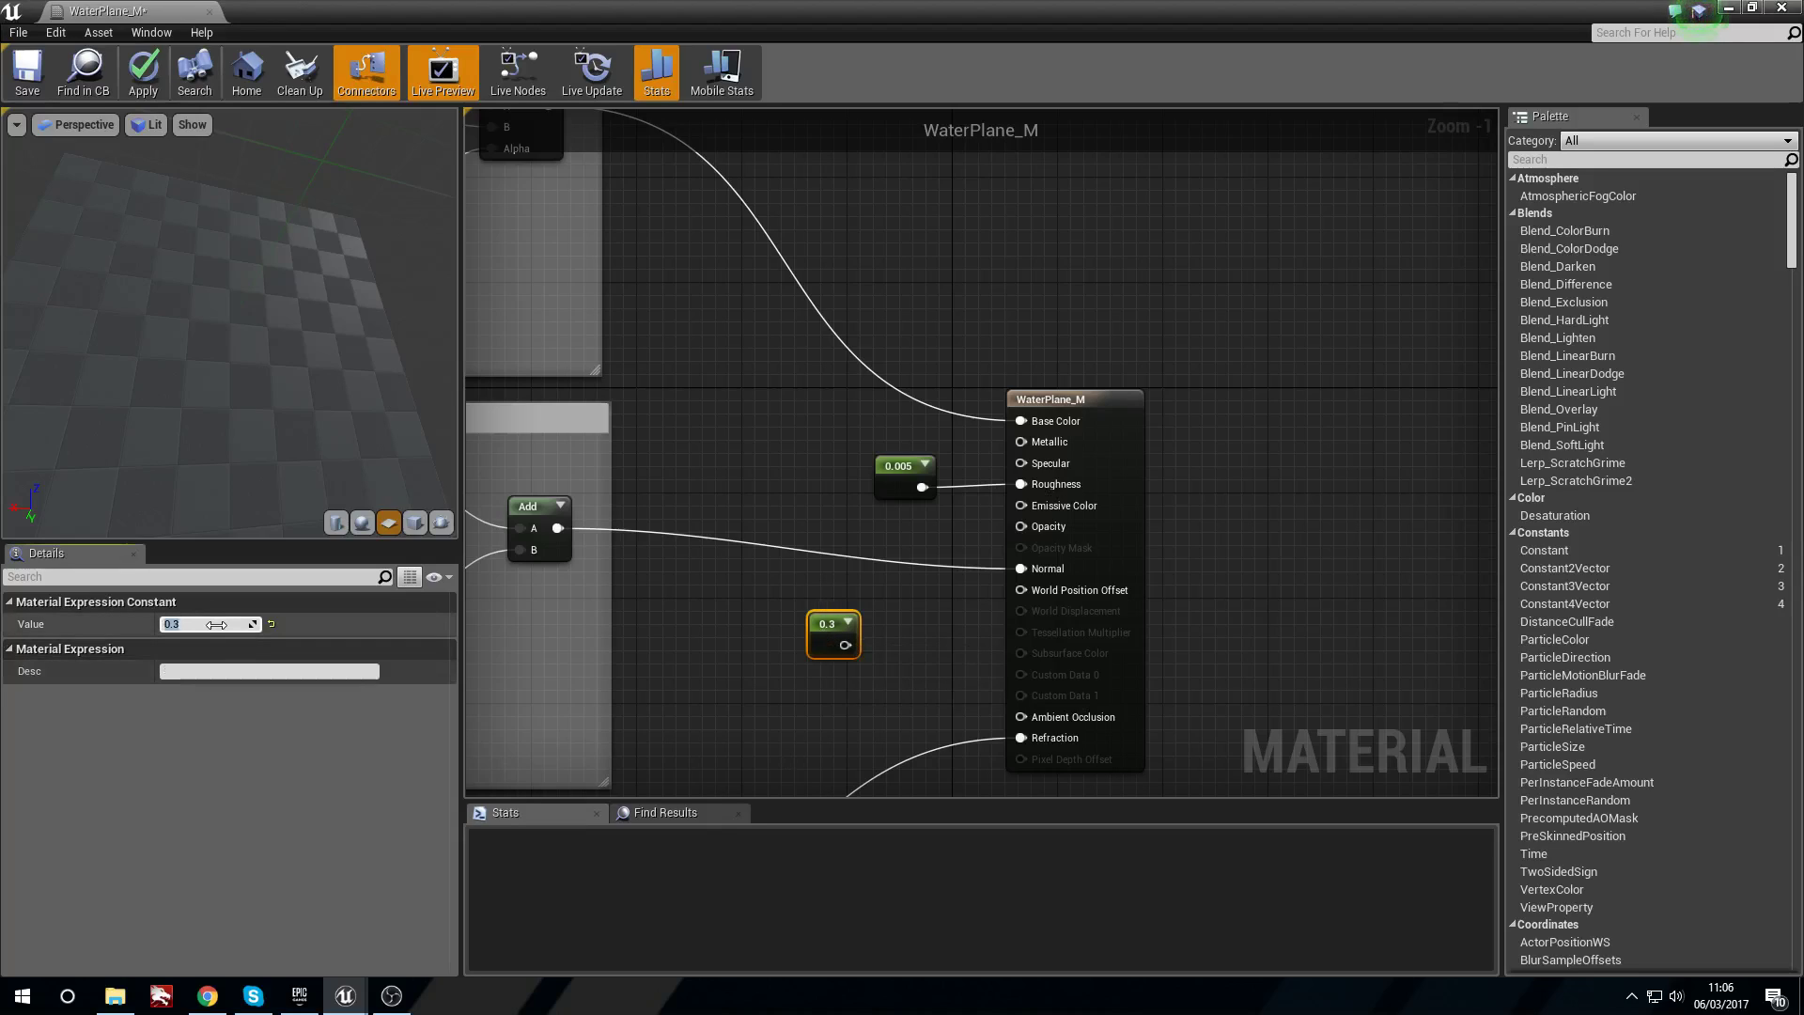
pyautogui.press('Return')
pyautogui.moveTo(844, 645); pyautogui.dragTo(1045, 526)
pyautogui.moveTo(838, 622); pyautogui.dragTo(904, 433)
pyautogui.moveTo(885, 532)
pyautogui.mouseDown()
pyautogui.moveTo(882, 459)
pyautogui.moveTo(896, 505)
pyautogui.mouseUp()
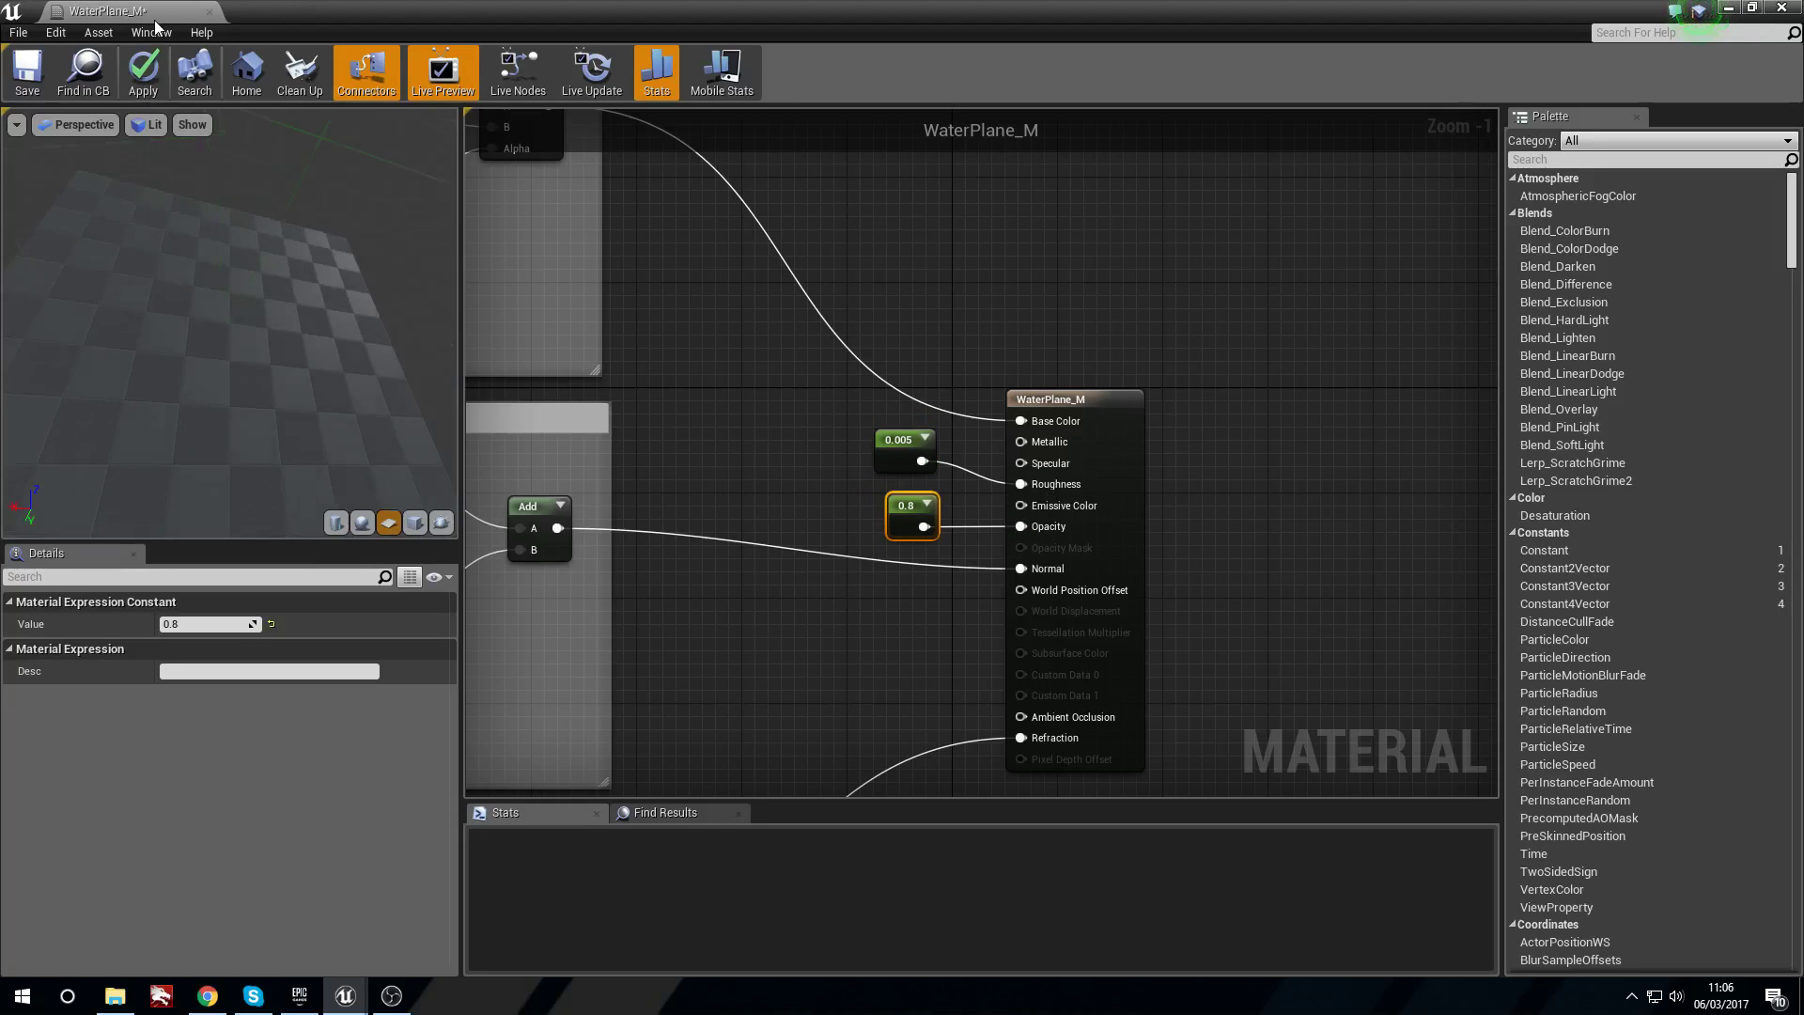
# Apply the material changes, check the plane in the level, and return to the maximized material graph.
pyautogui.moveTo(864, 9); pyautogui.dragTo(929, 519)
pyautogui.moveTo(865, 339); pyautogui.dragTo(1034, 329, button='right')
pyautogui.doubleClick(997, 525)
pyautogui.scroll(-4, 801, 465)
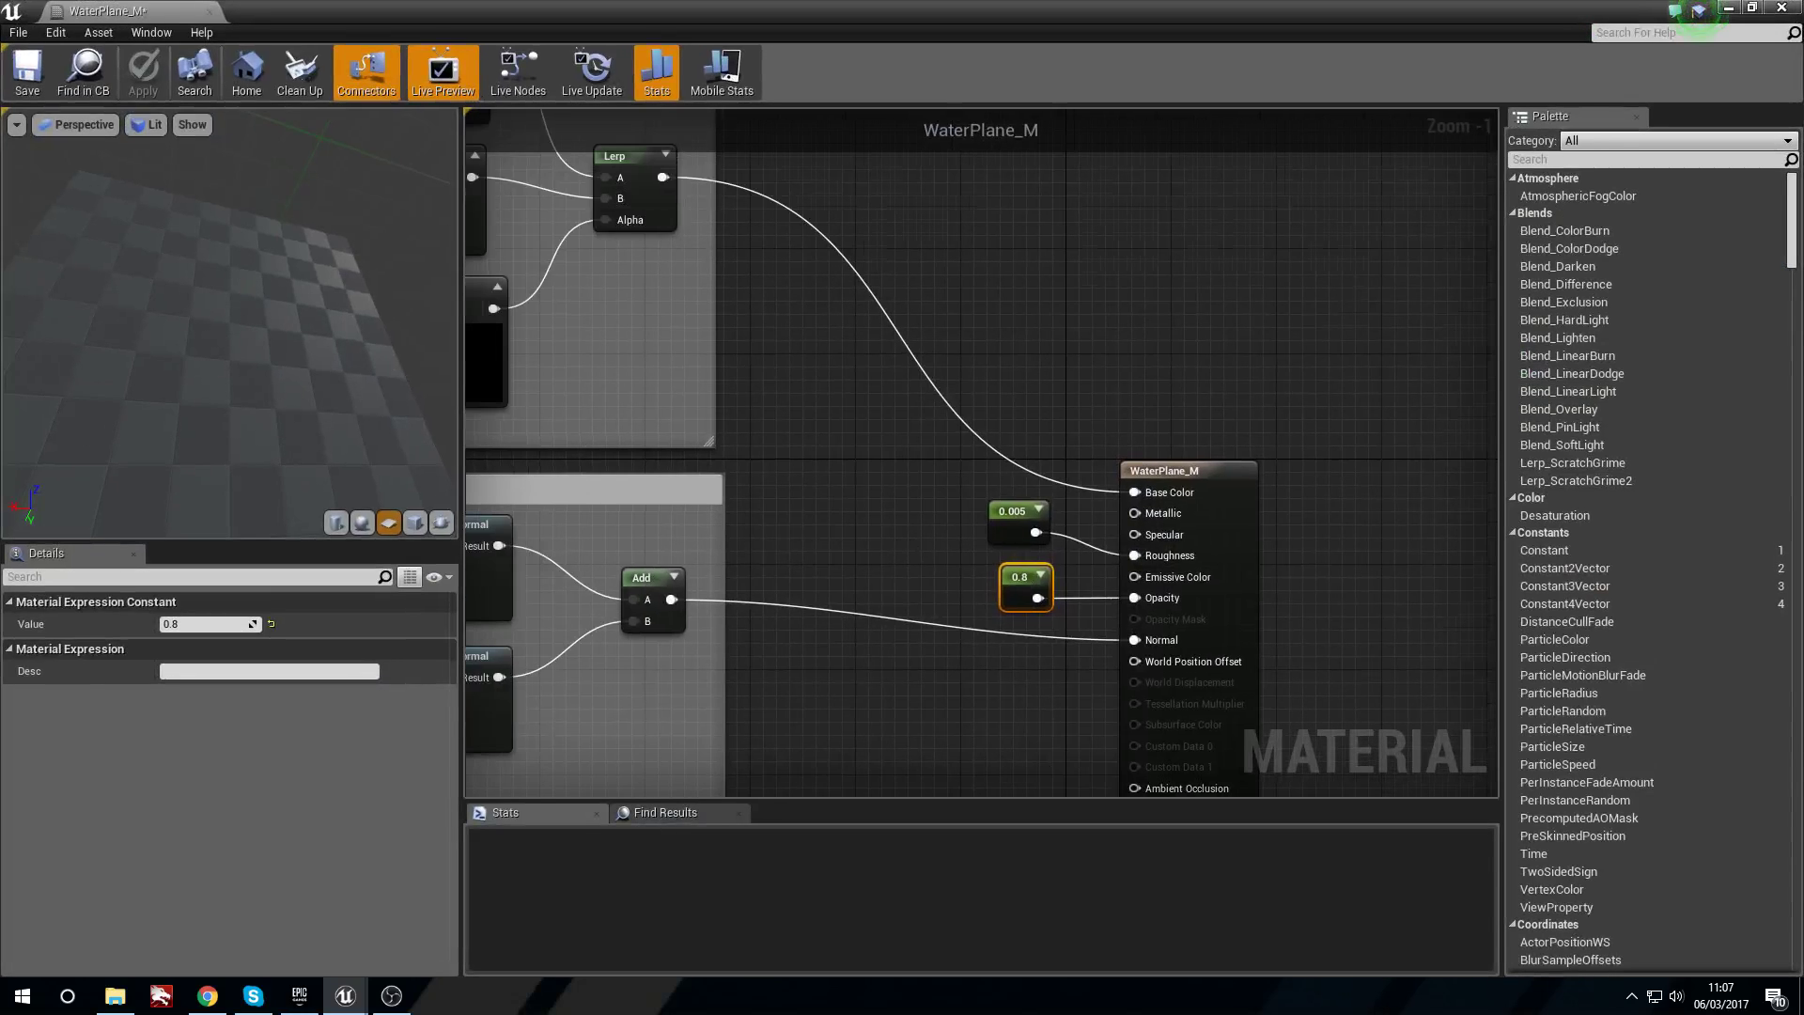
pyautogui.scroll(3, 1104, 451)
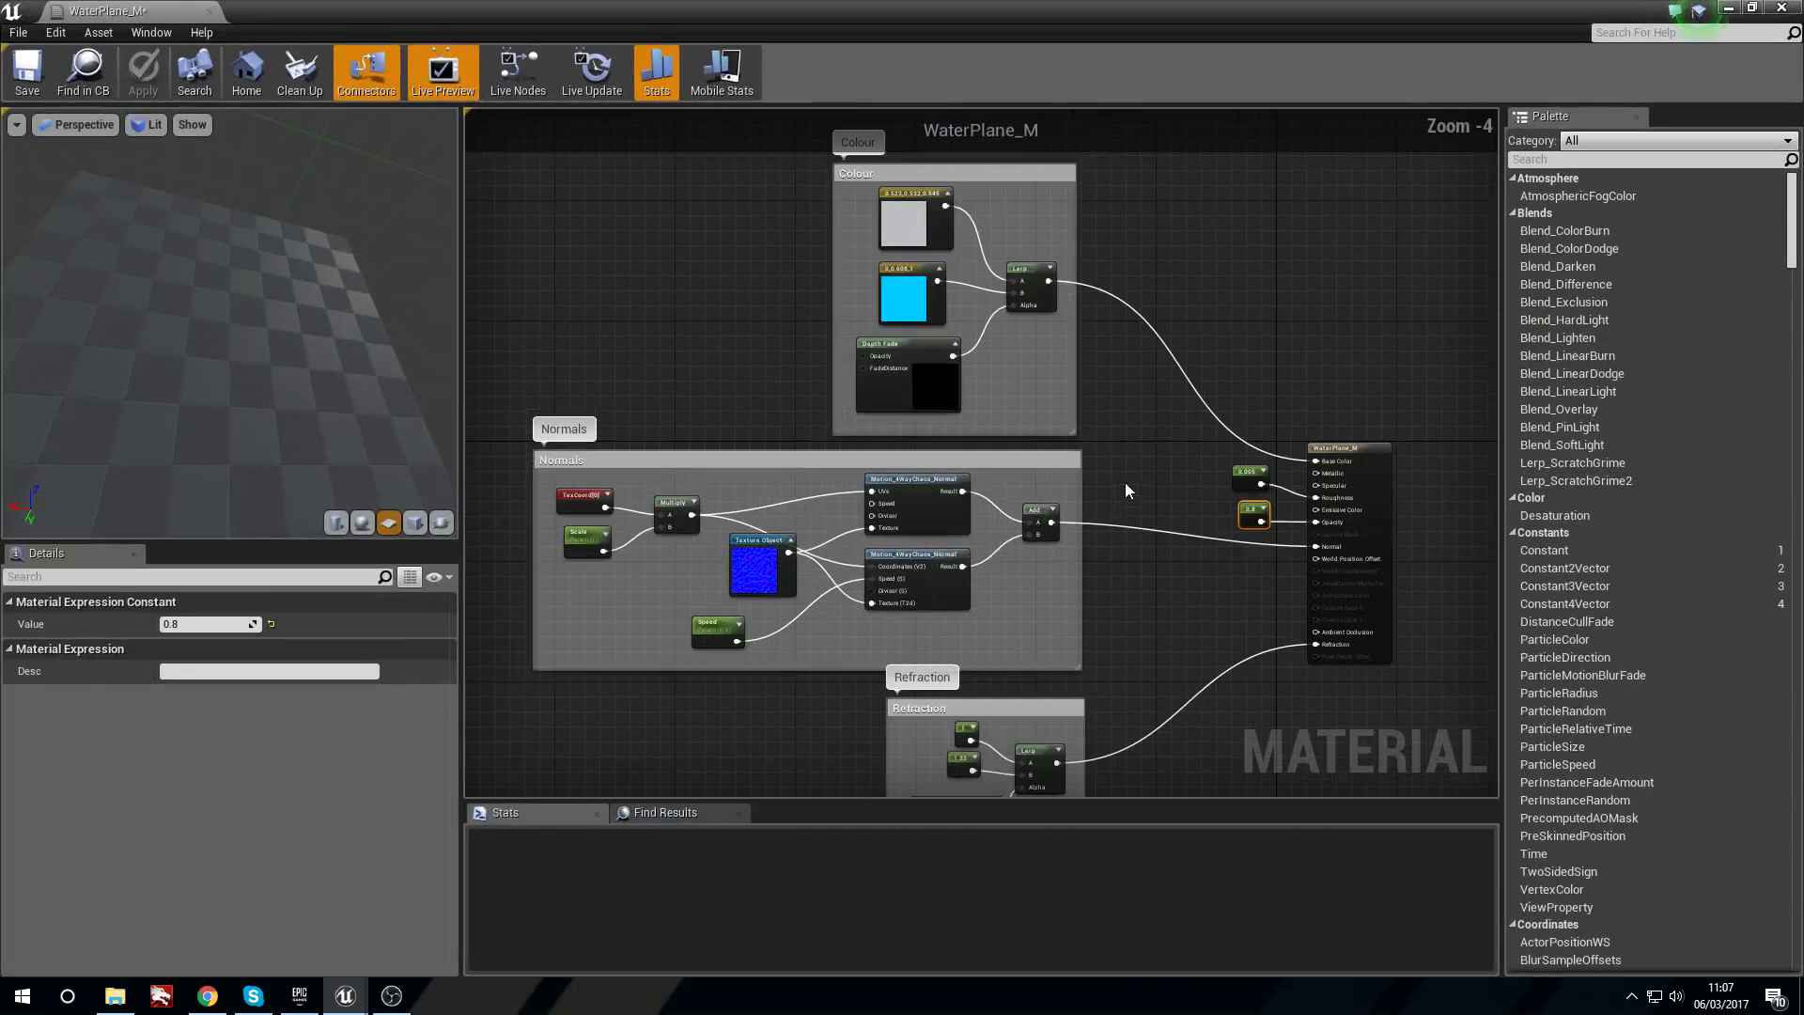
pyautogui.scroll(-4, 1040, 389)
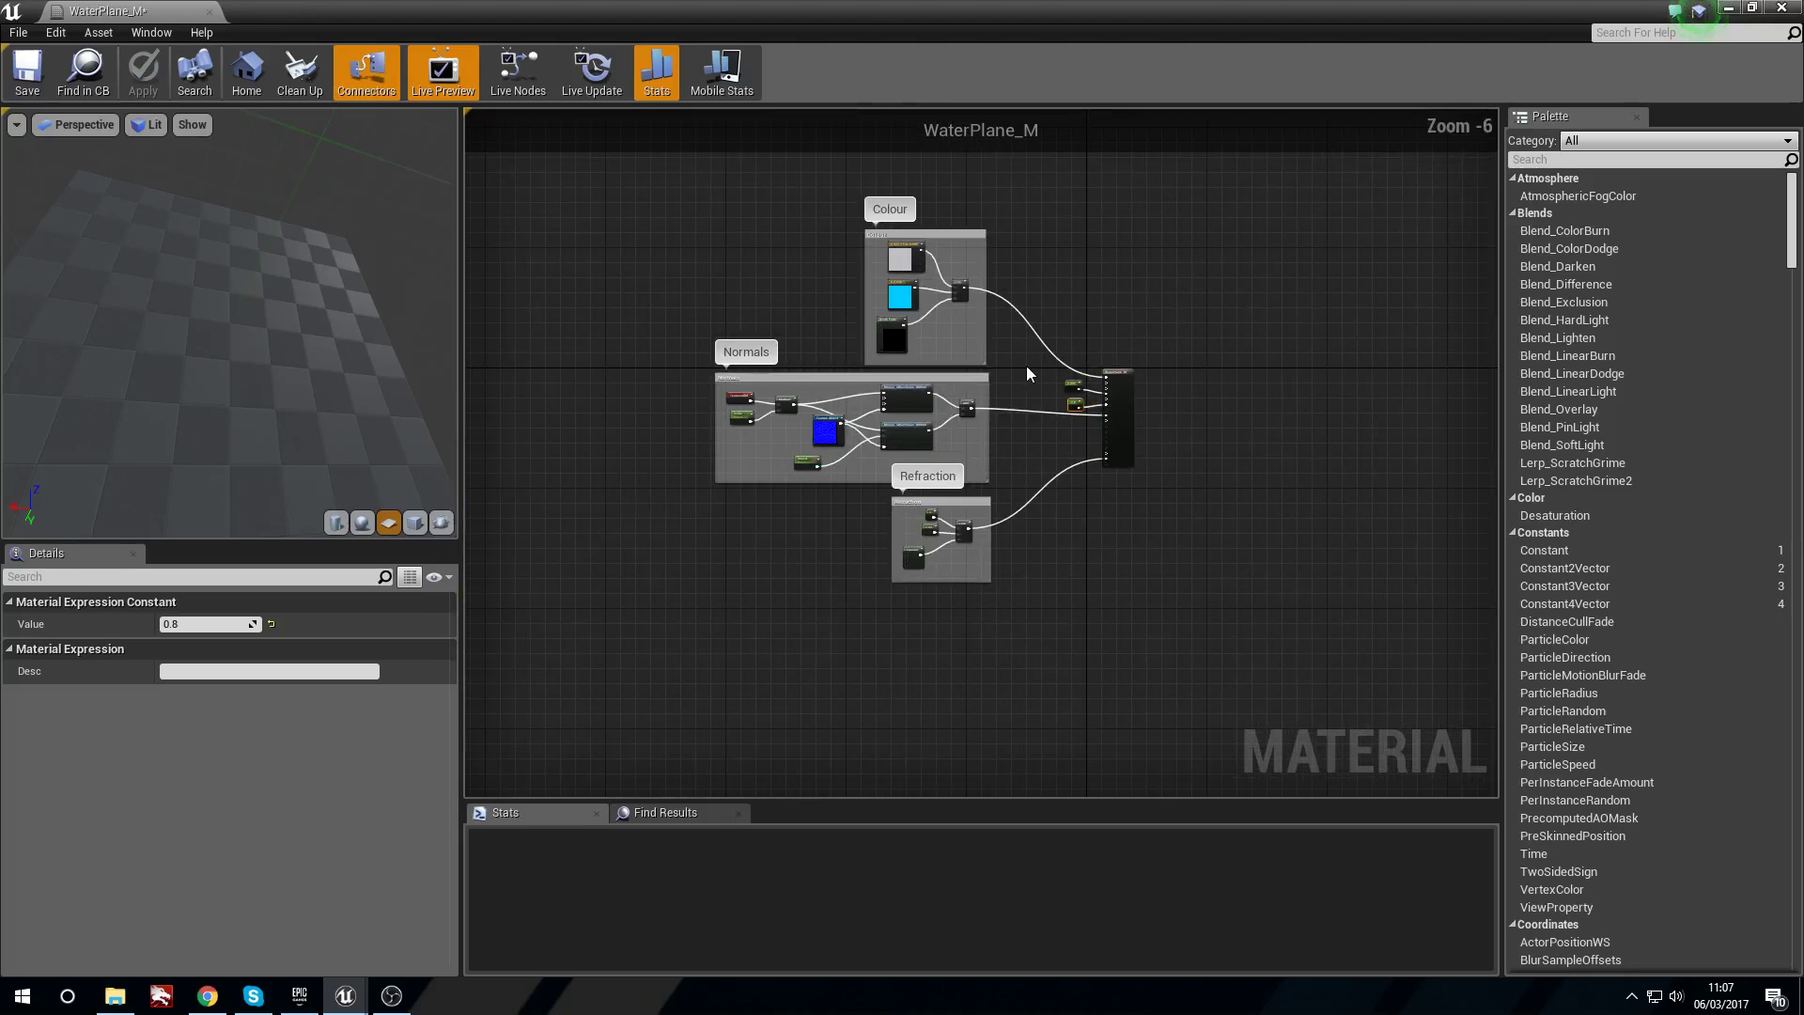
pyautogui.scroll(2, 1026, 365)
# Uncover the level viewport, look around the plane, and minimize the material editor.
pyautogui.moveTo(1141, 8); pyautogui.dragTo(1003, 526)
pyautogui.moveTo(900, 324); pyautogui.dragTo(648, 362, button='right')
pyautogui.press('w')
pyautogui.press('s')
pyautogui.moveTo(838, 363)
pyautogui.mouseDown(button='right')
pyautogui.moveTo(872, 364)
pyautogui.moveTo(846, 363)
pyautogui.mouseUp(button='right')
pyautogui.moveTo(994, 543); pyautogui.dragTo(977, 540)
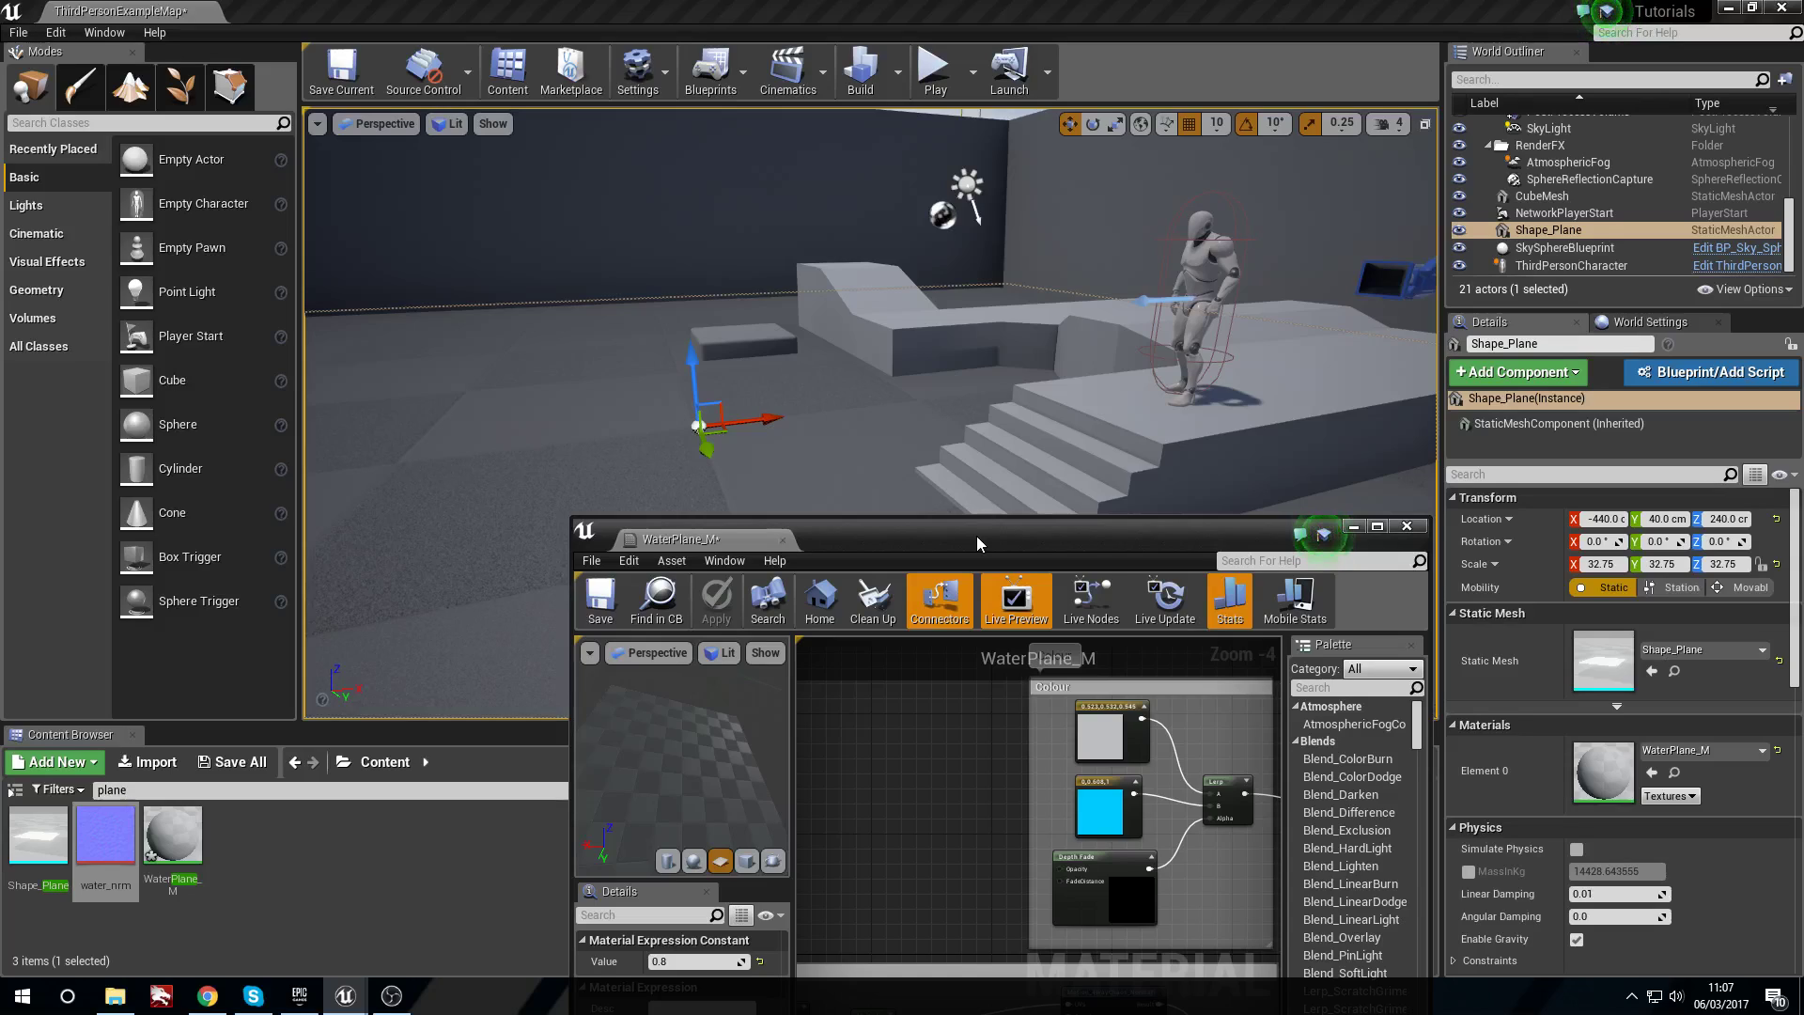
pyautogui.click(1353, 526)
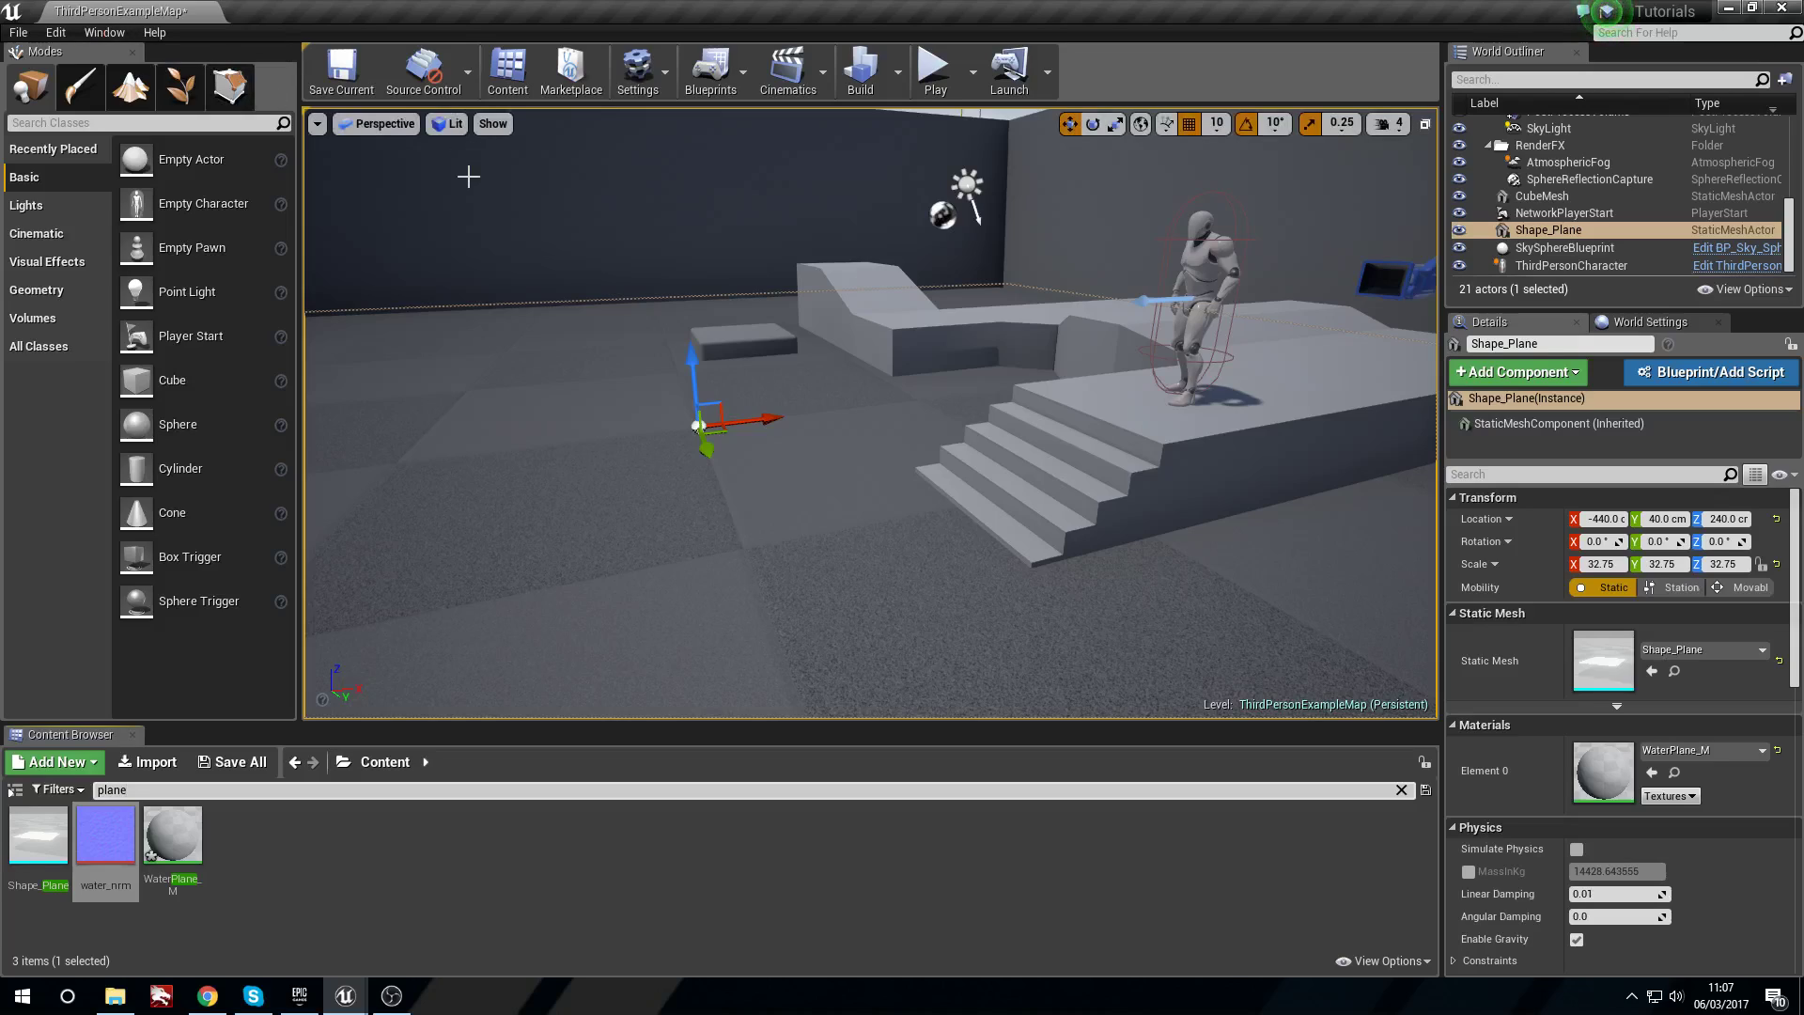
pyautogui.click(320, 123)
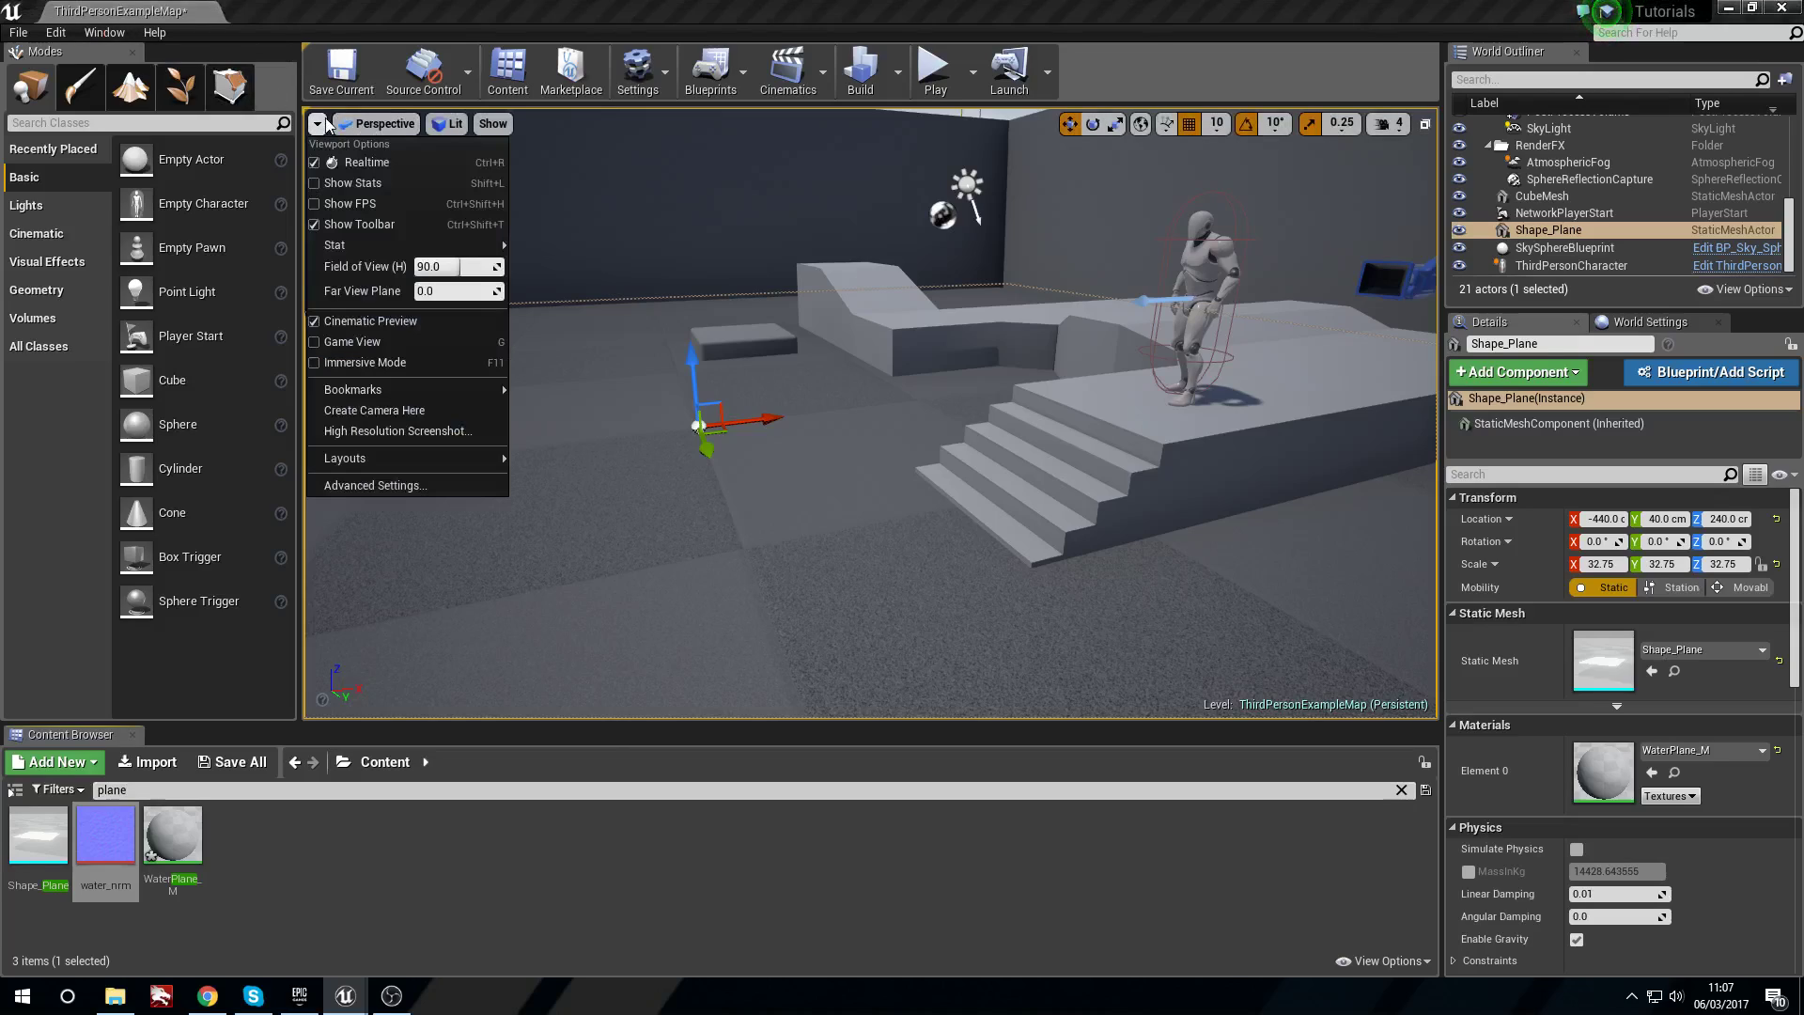
pyautogui.click(408, 487)
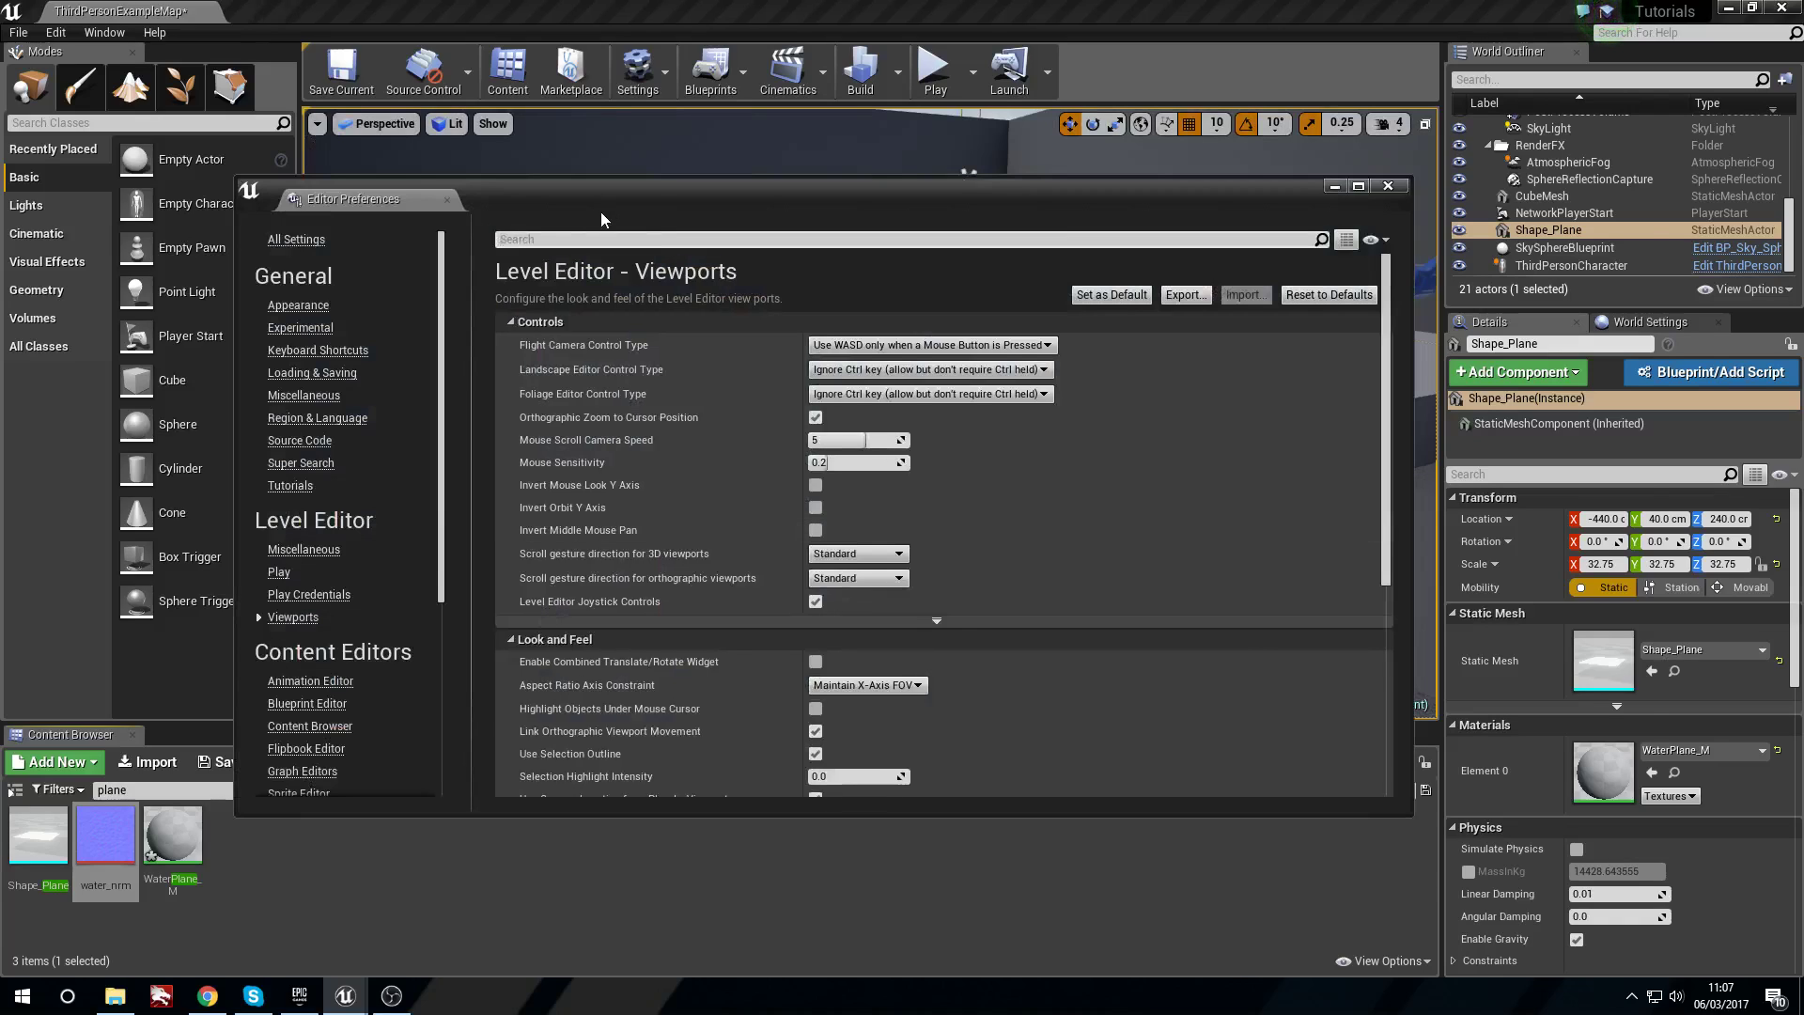
pyautogui.moveTo(602, 219); pyautogui.dragTo(1022, 280)
pyautogui.moveTo(1153, 252); pyautogui.dragTo(837, 291)
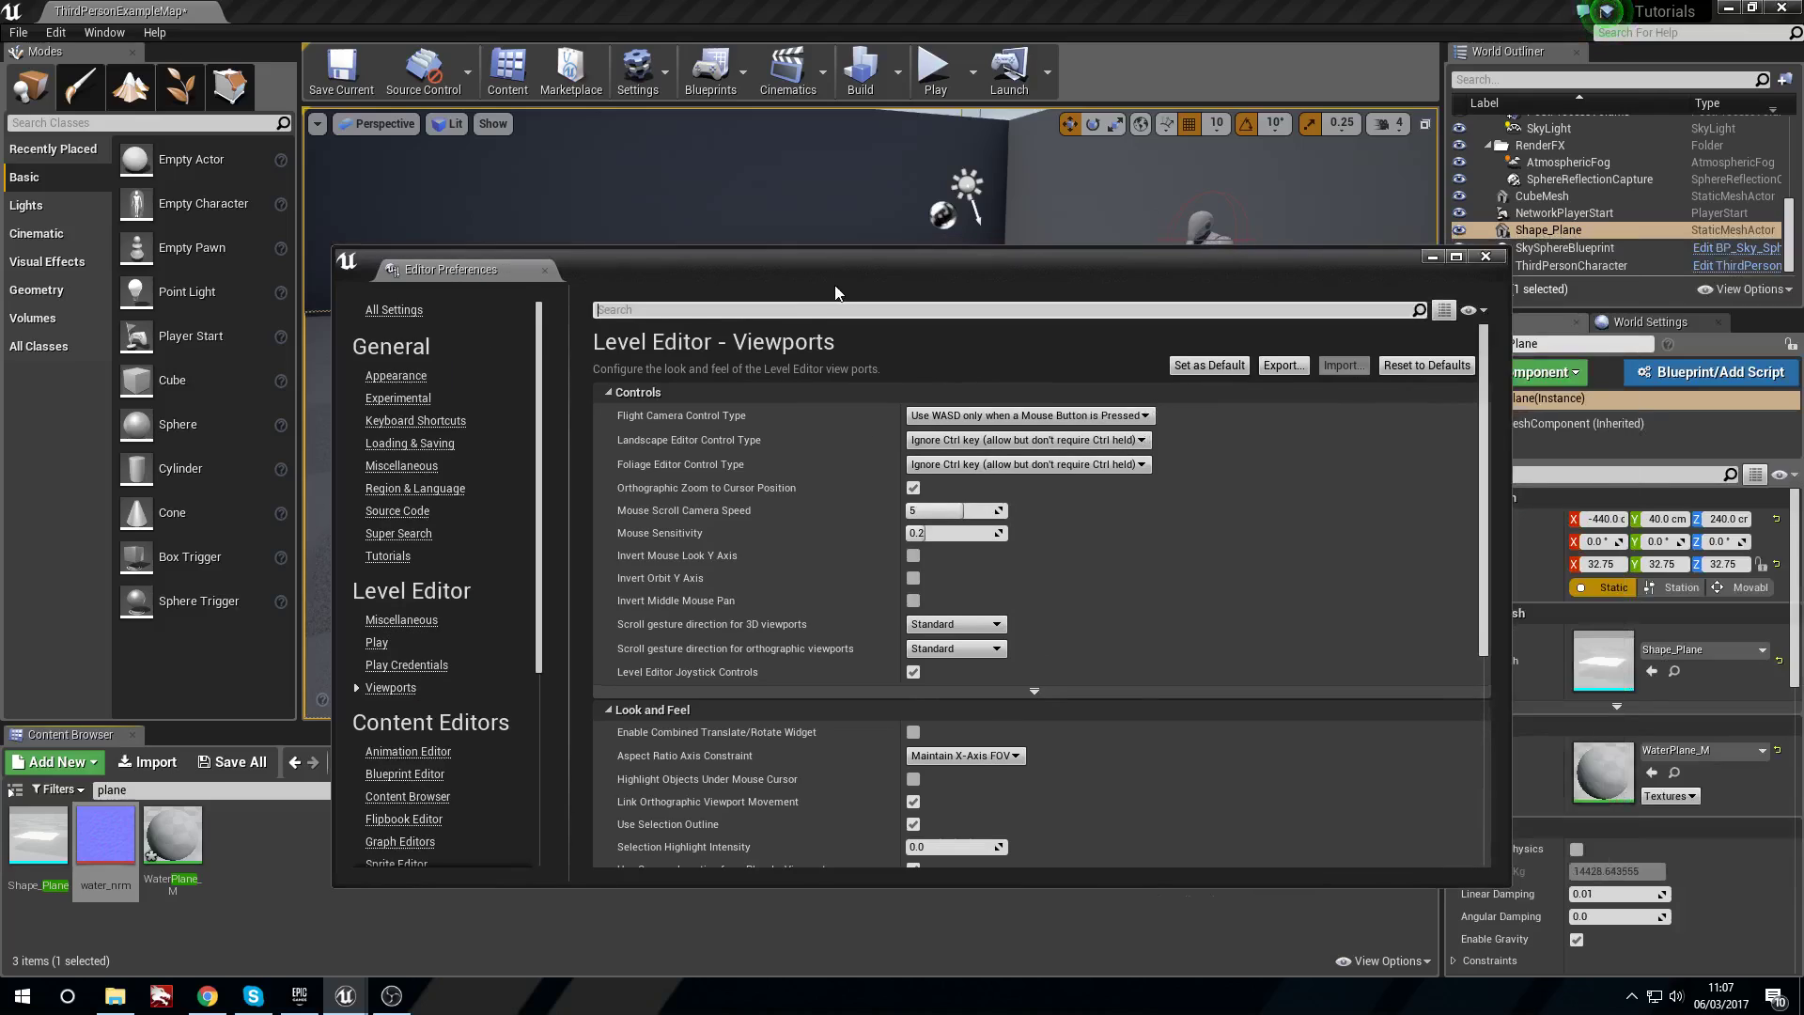
pyautogui.click(1487, 258)
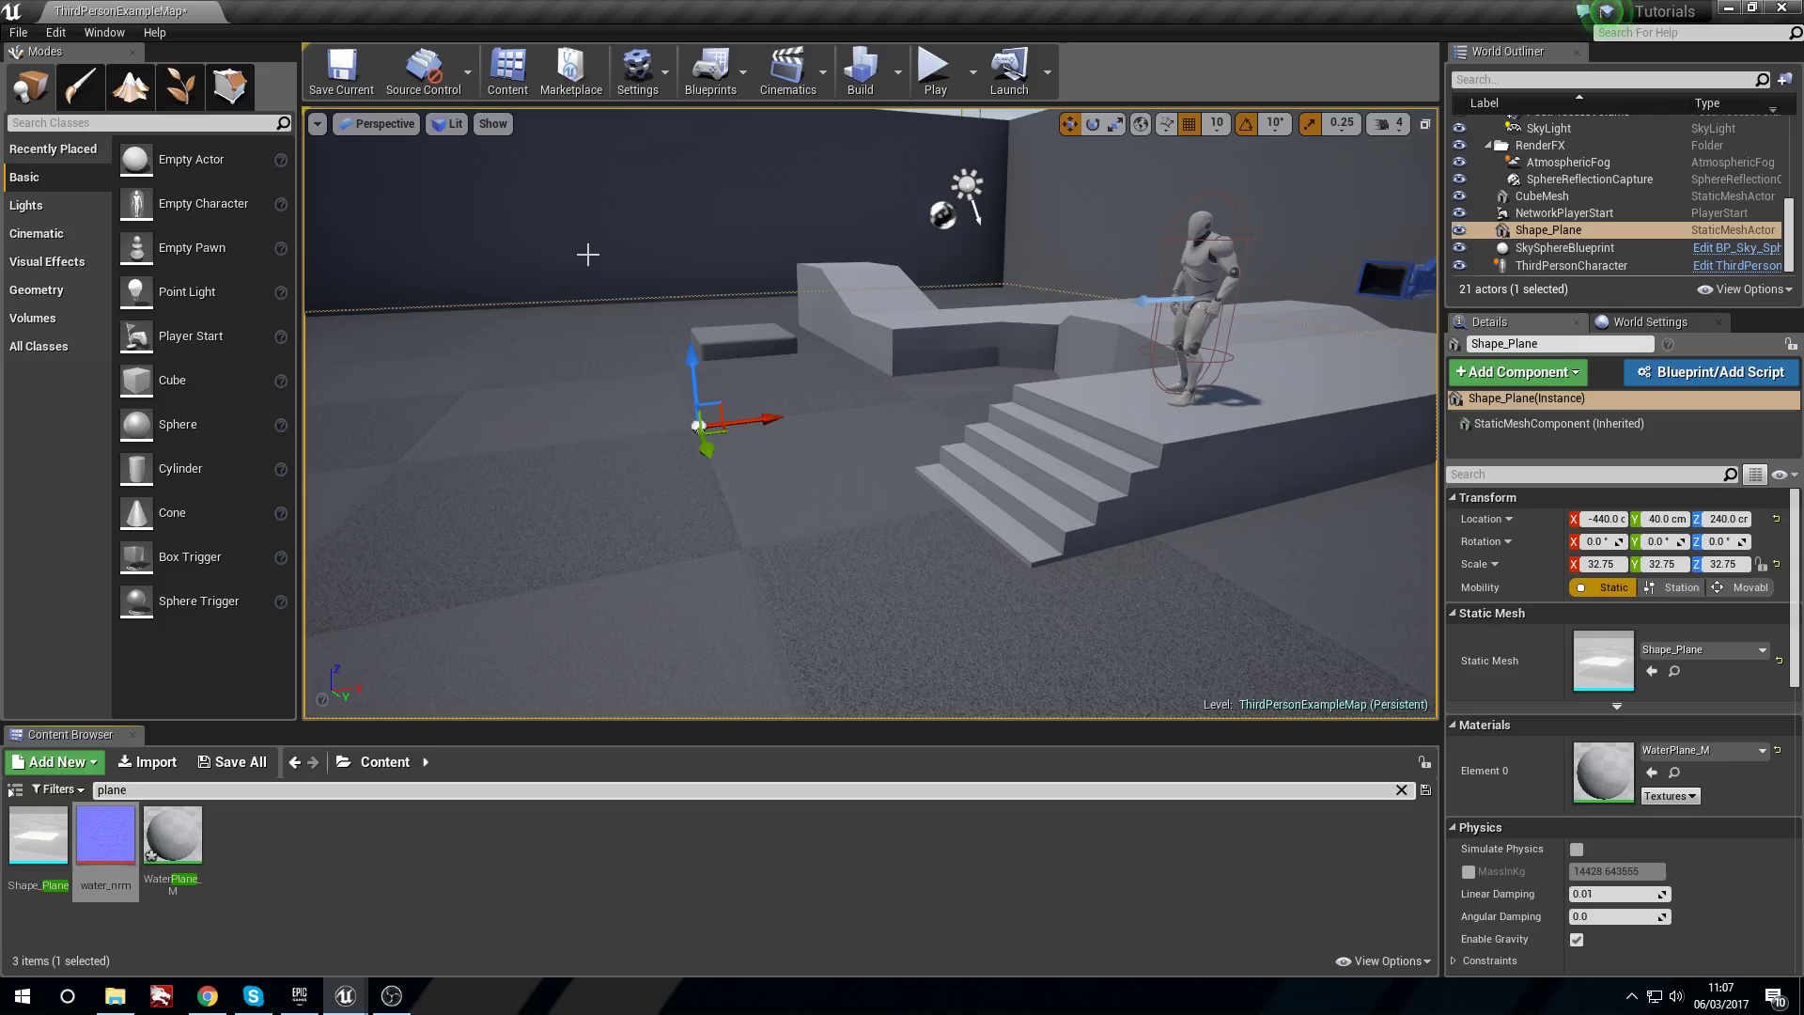
pyautogui.press('a')
pyautogui.moveTo(644, 239); pyautogui.dragTo(1274, 366, button='right')
pyautogui.press('d')
pyautogui.moveTo(826, 491); pyautogui.dragTo(1074, 480, button='right')
pyautogui.press('a')
pyautogui.click(17, 32)
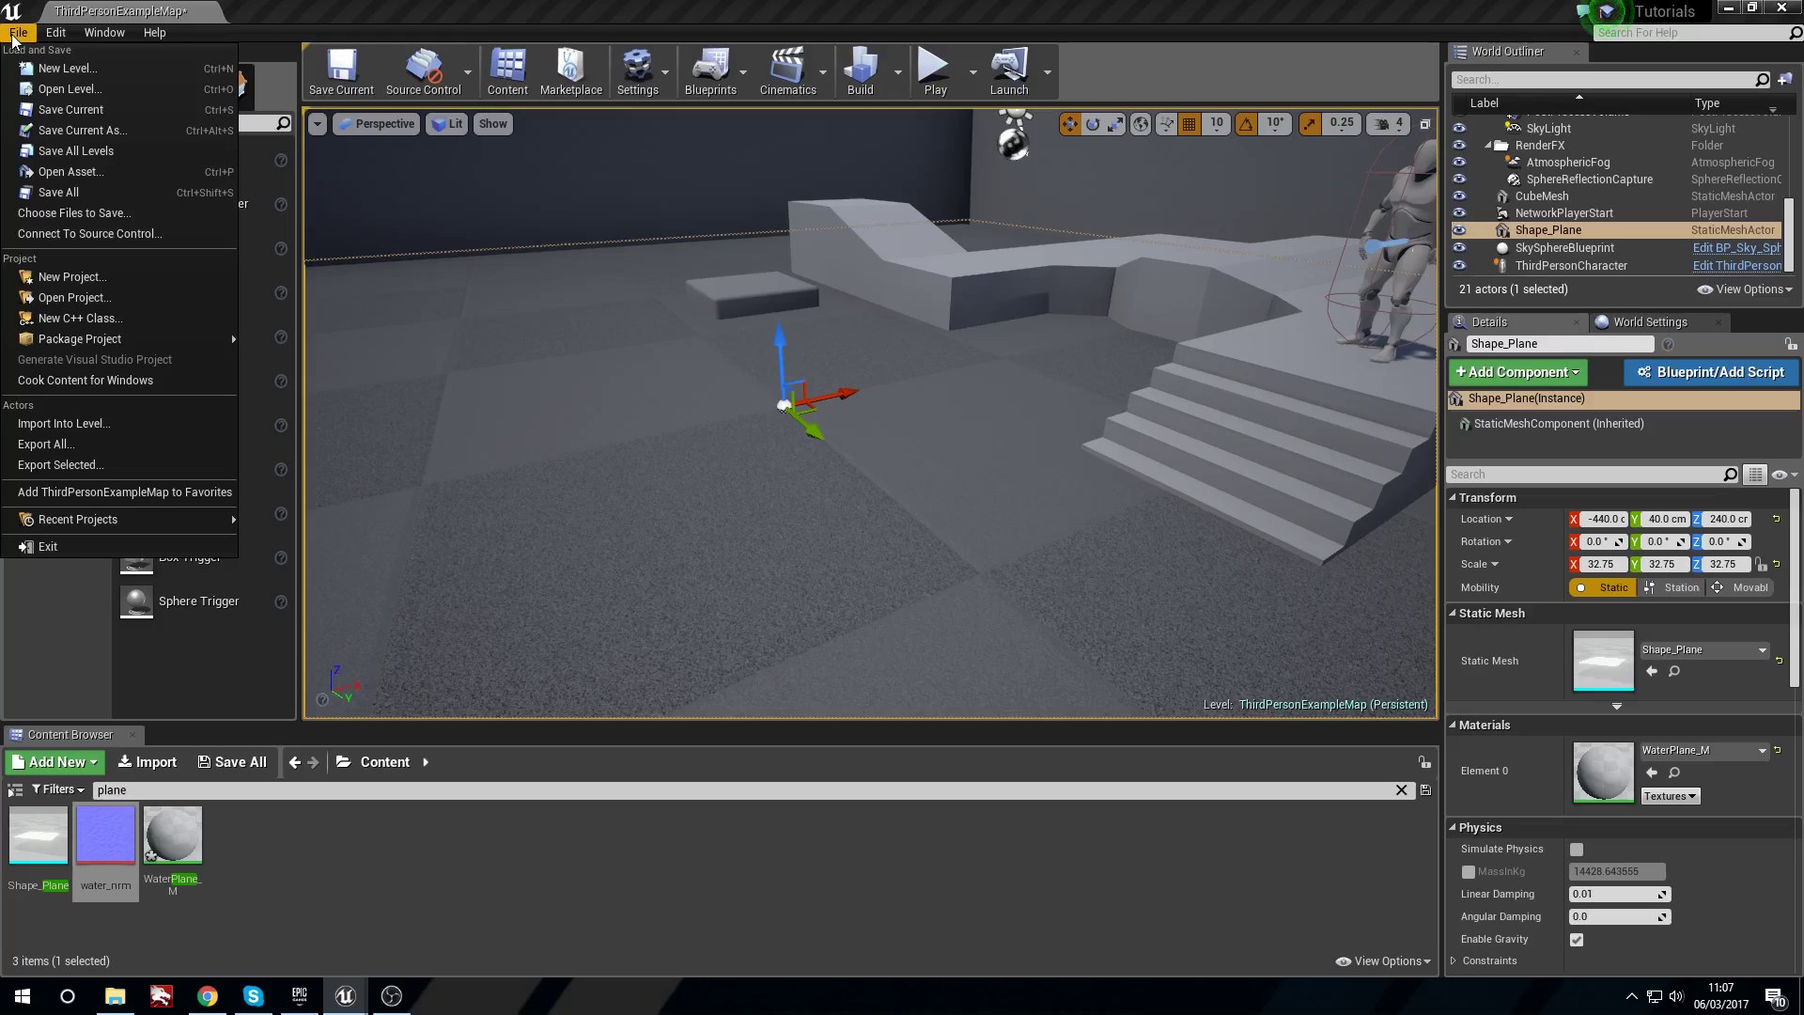
pyautogui.moveTo(39, 38)
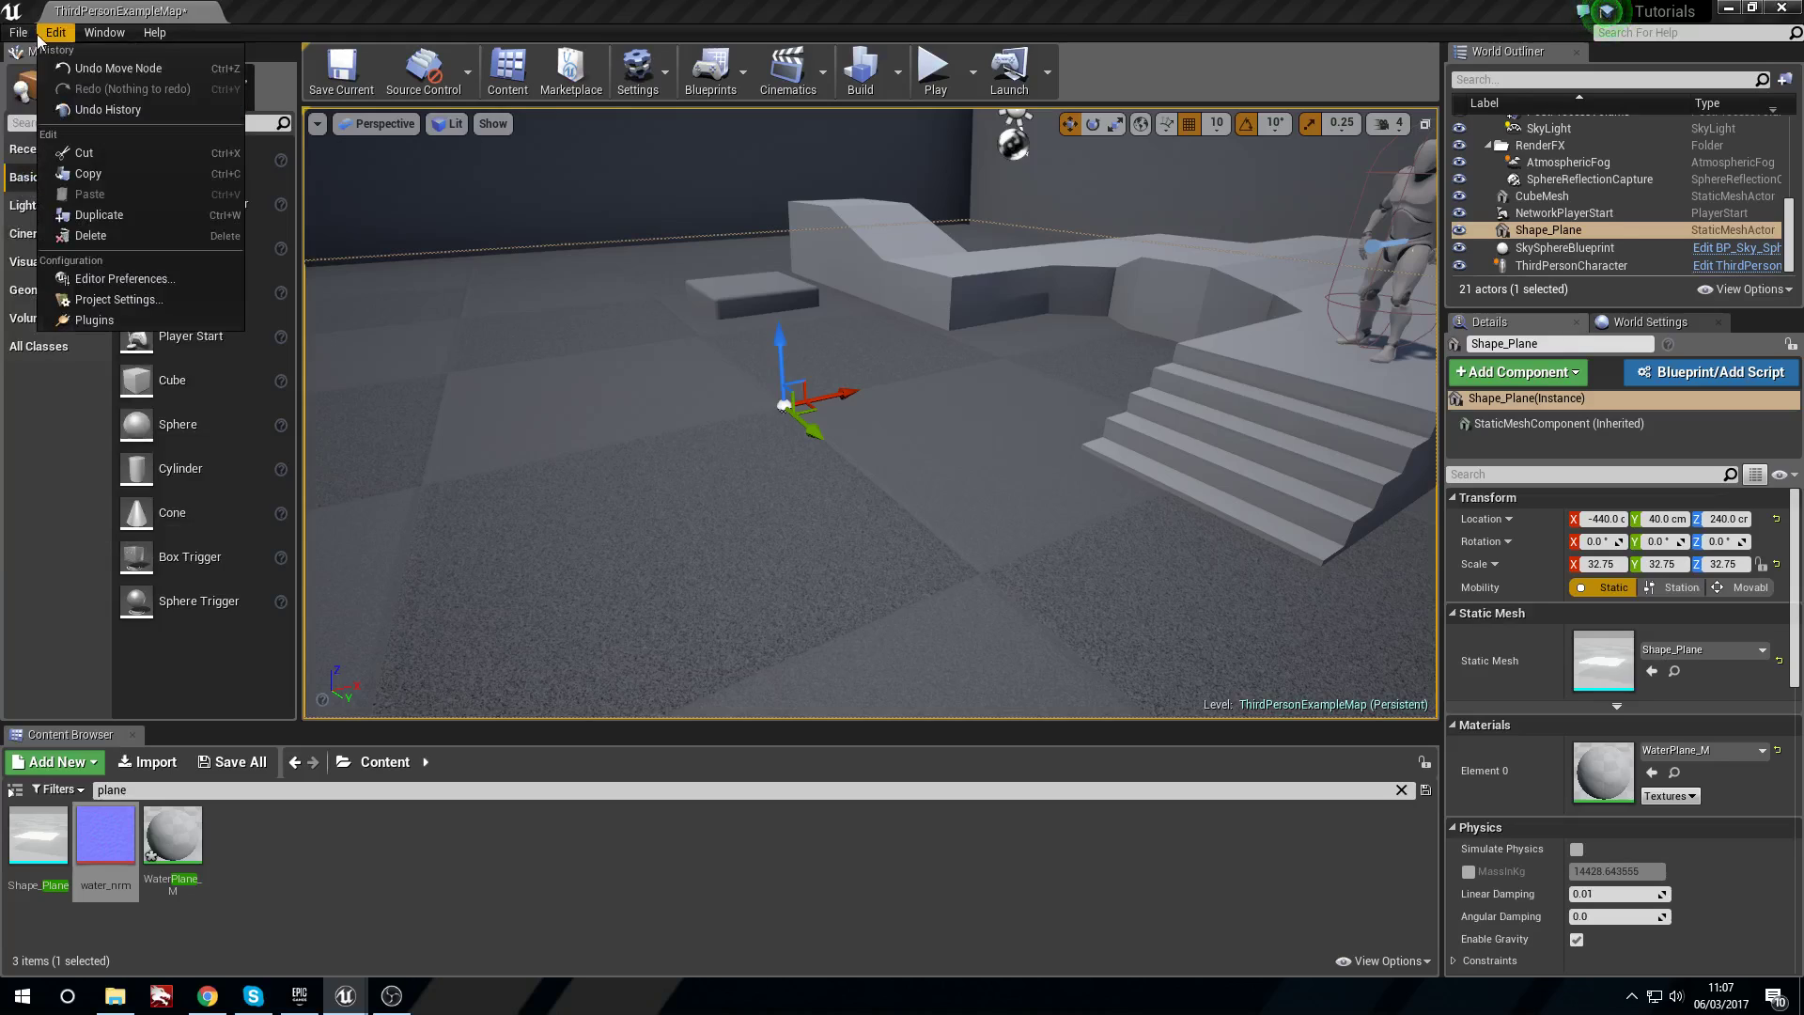
pyautogui.click(104, 298)
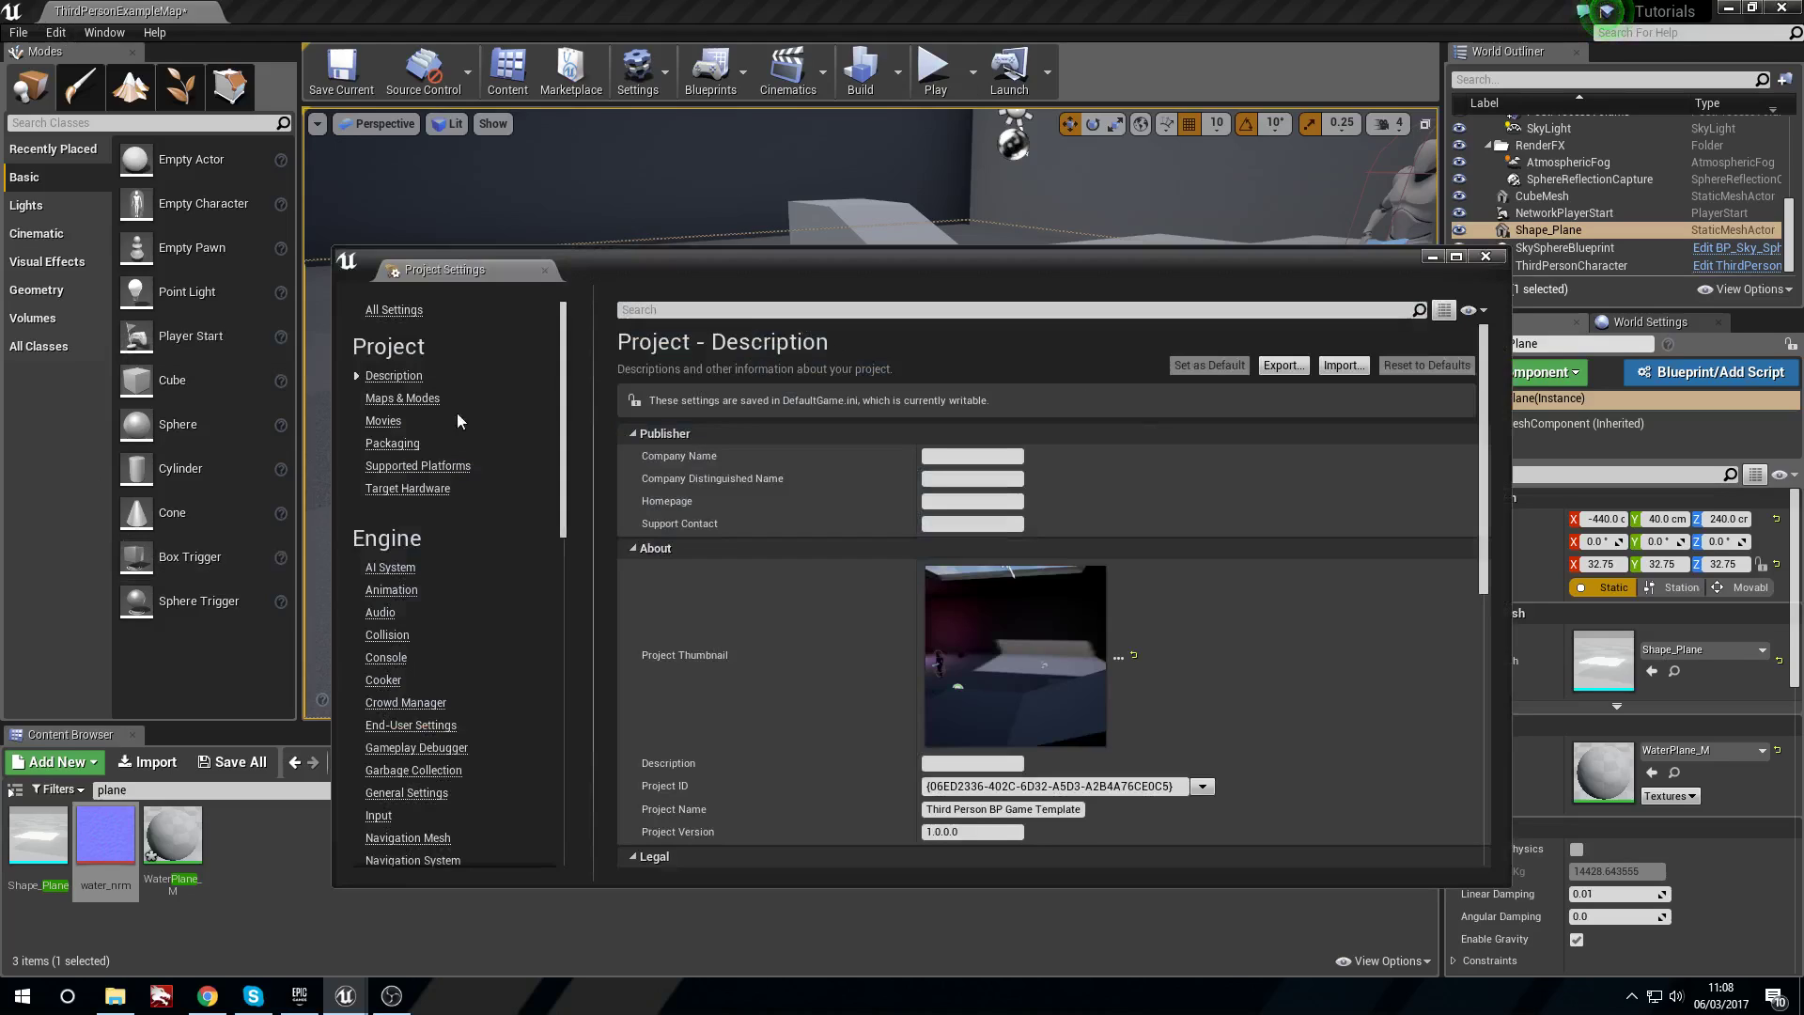
pyautogui.click(402, 398)
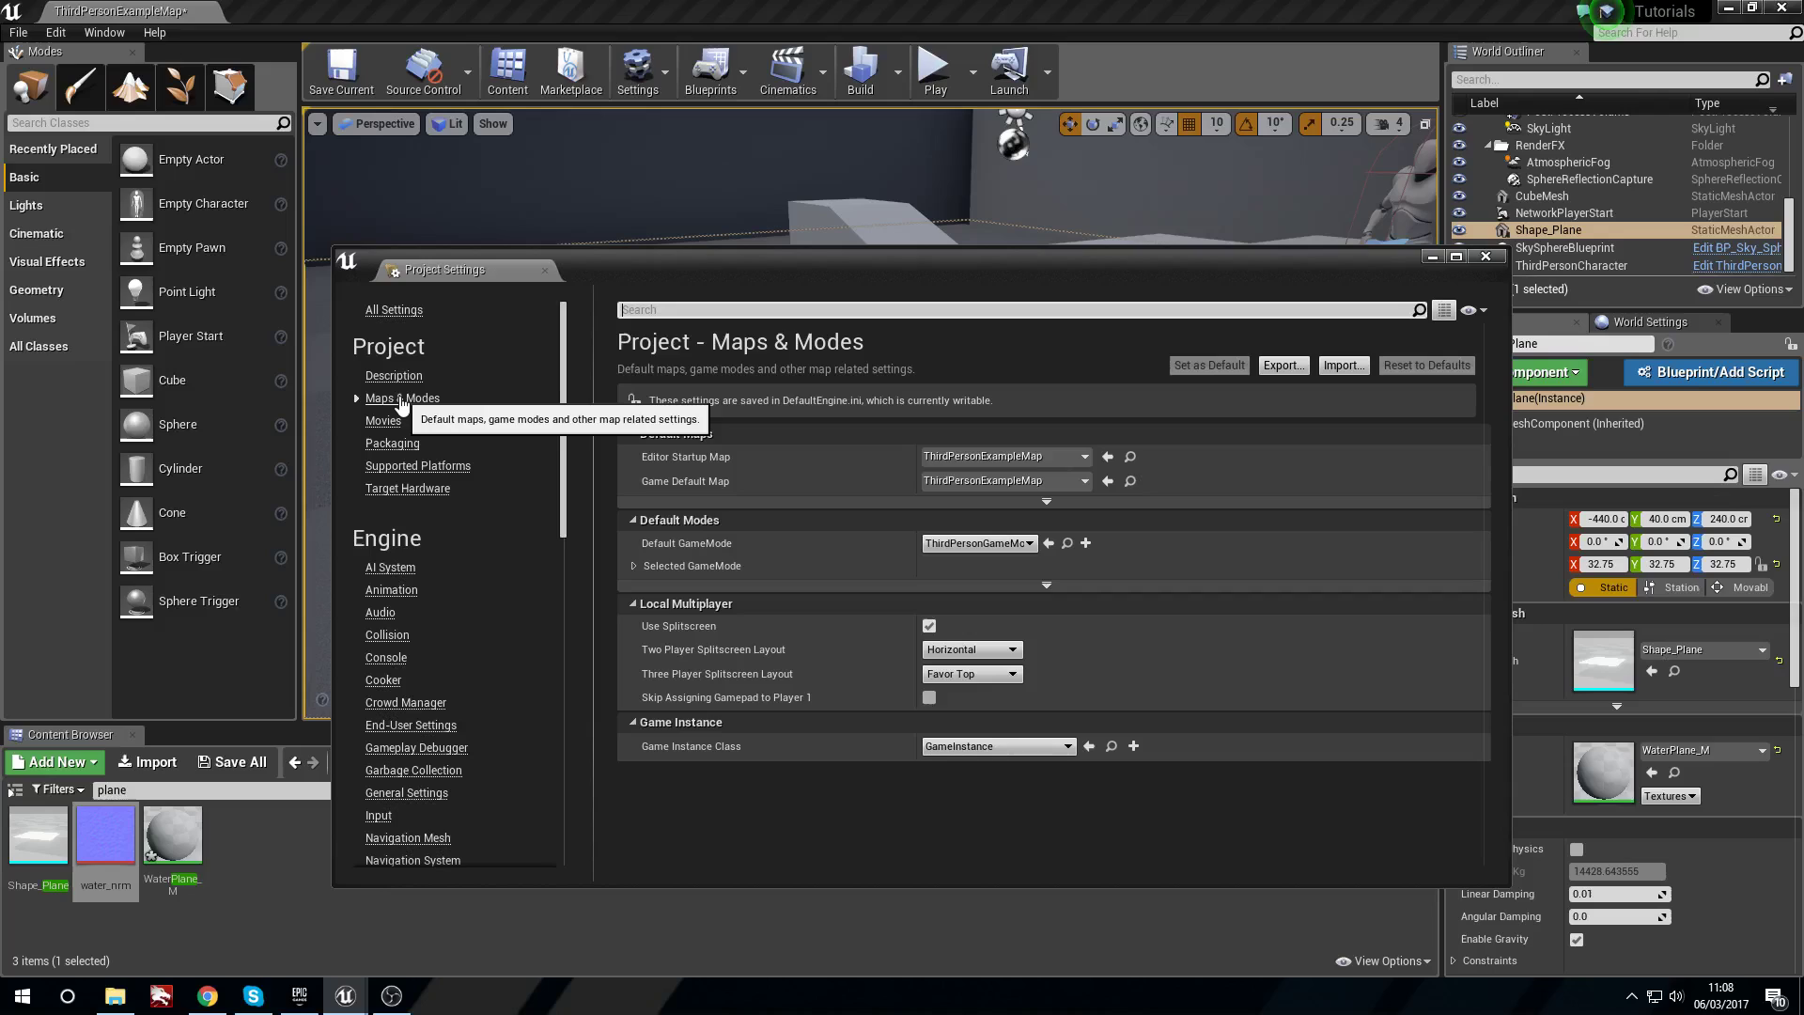
pyautogui.click(383, 422)
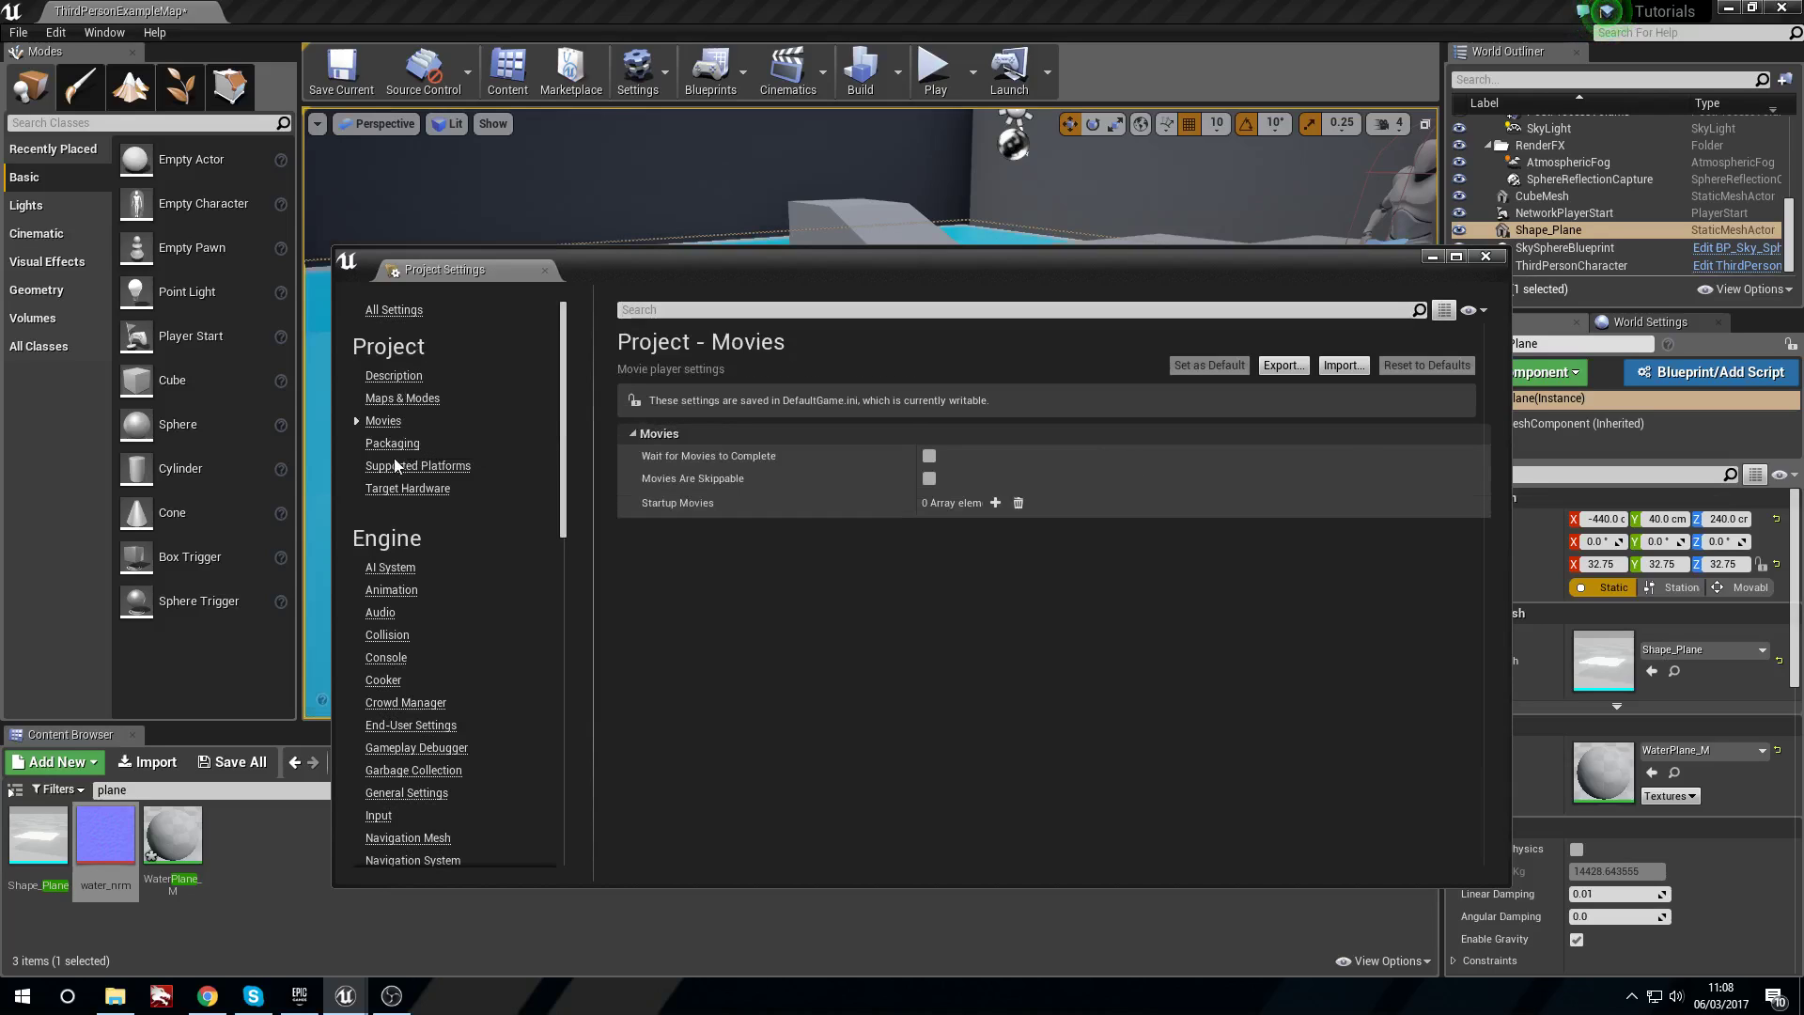
pyautogui.click(1493, 258)
# Examine the water plane in the level from above and from a low angle, checking its highlights and edges.
pyautogui.moveTo(1015, 405); pyautogui.dragTo(1212, 384, button='right')
pyautogui.moveTo(846, 395); pyautogui.dragTo(362, 521, button='right')
pyautogui.moveTo(676, 526); pyautogui.dragTo(1057, 385, button='right')
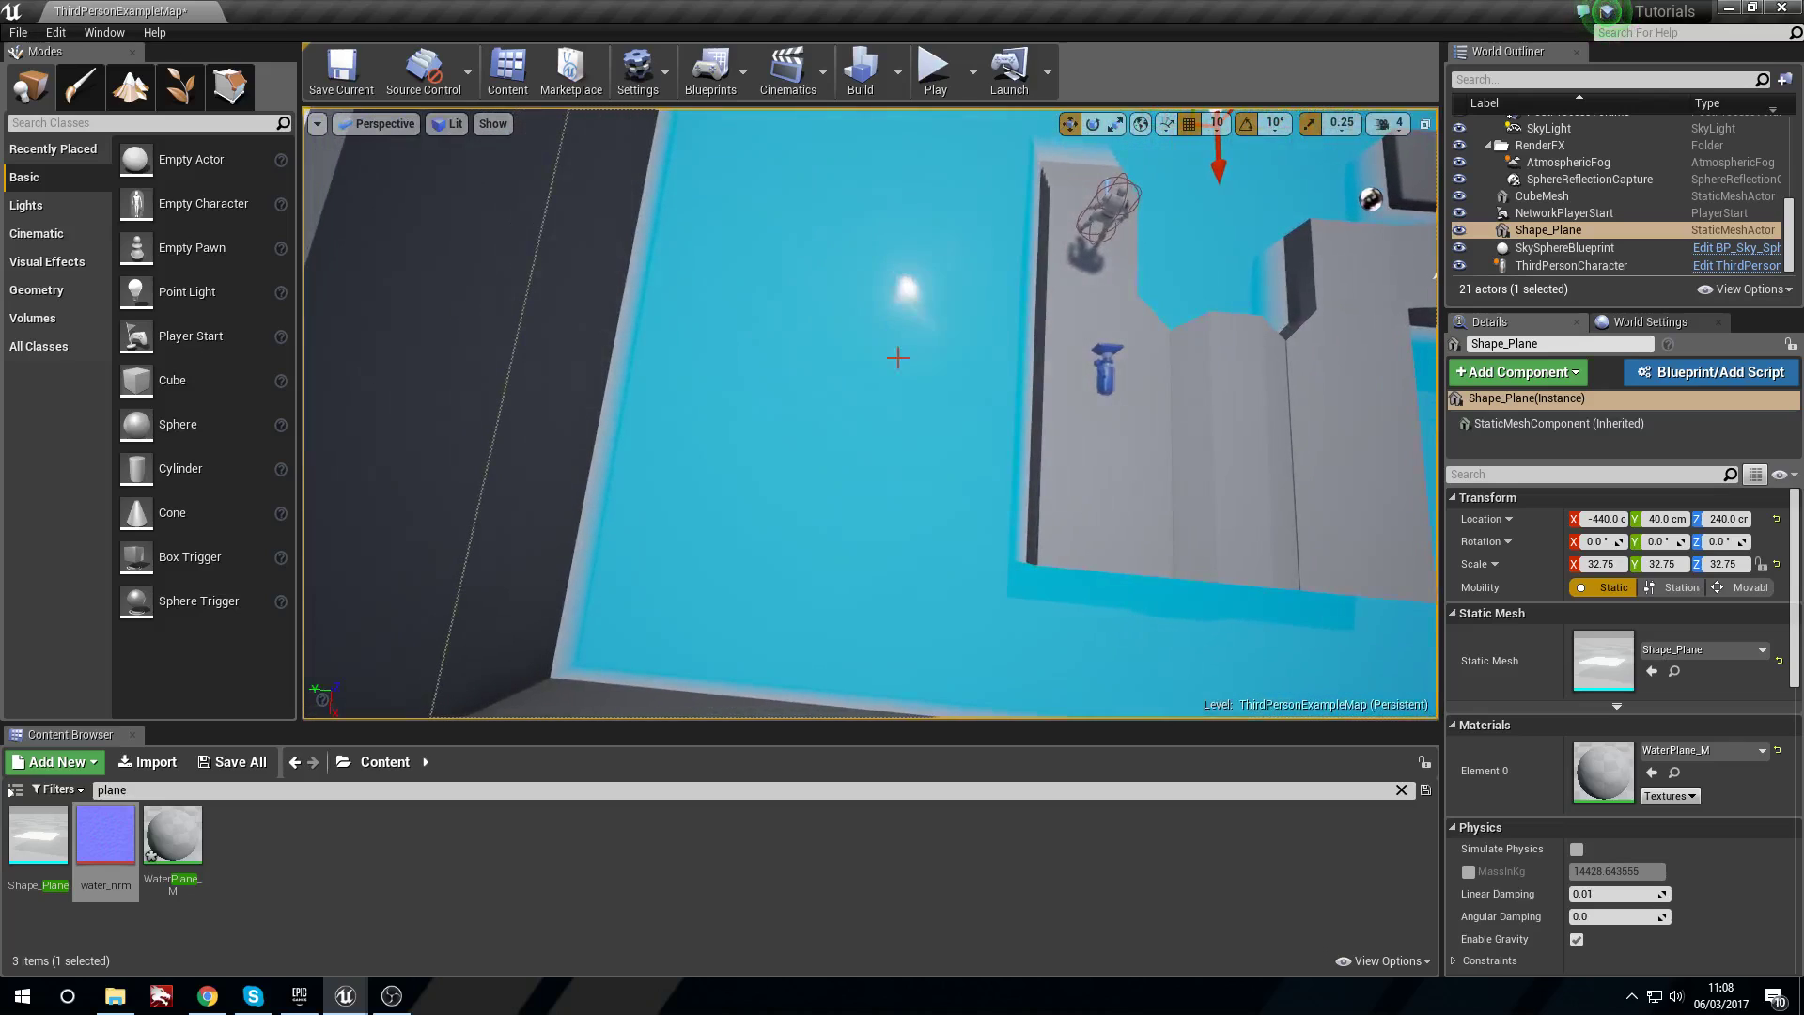
pyautogui.moveTo(885, 298); pyautogui.dragTo(658, 515, button='right')
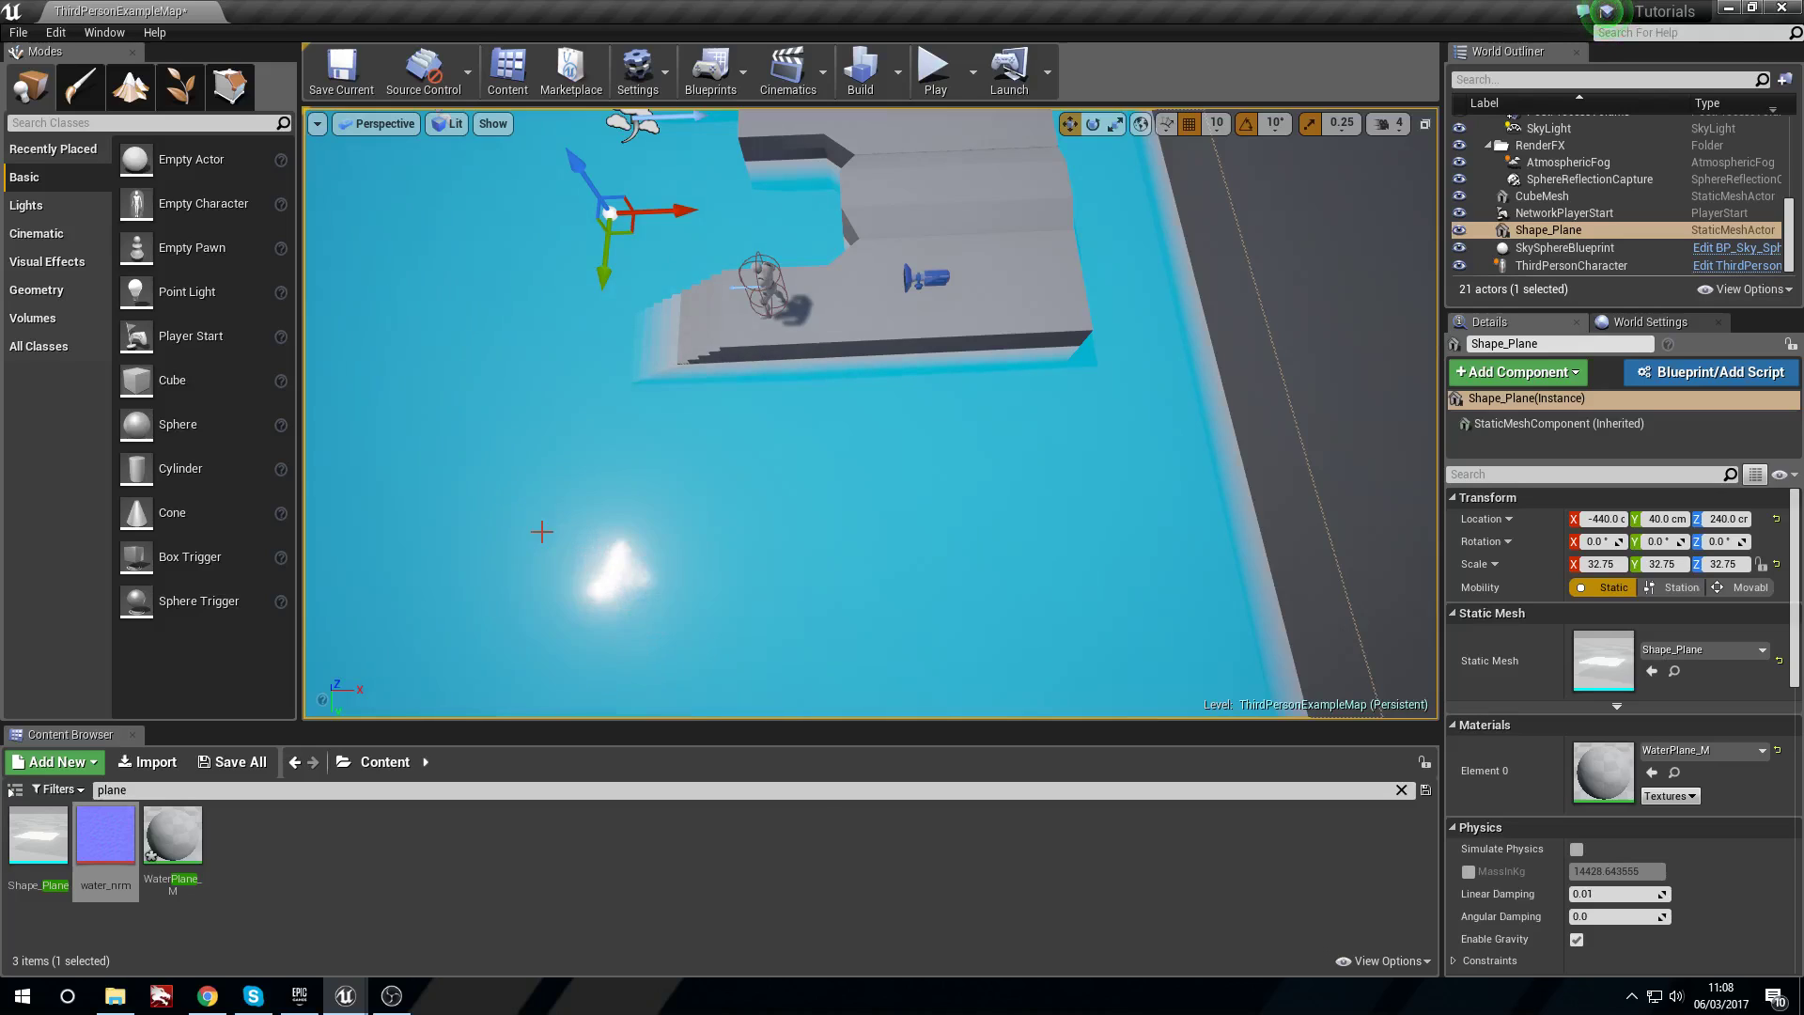
pyautogui.moveTo(588, 572); pyautogui.dragTo(357, 564, button='right')
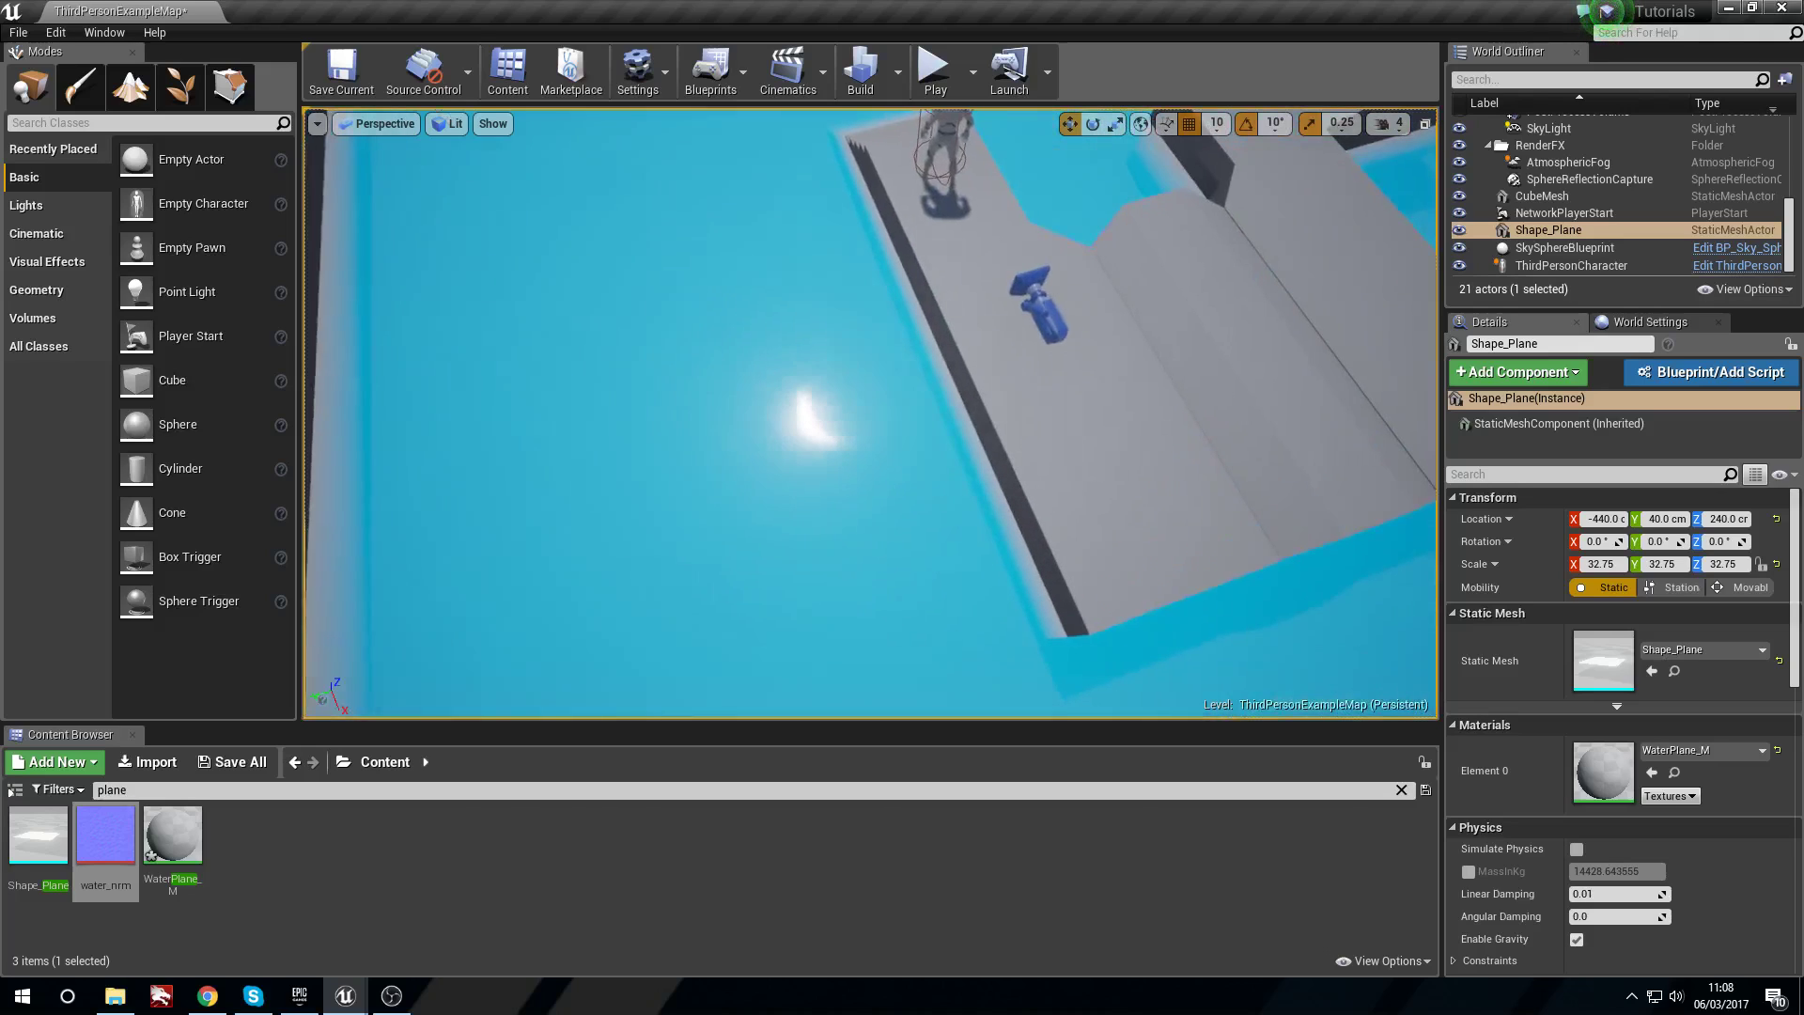
pyautogui.moveTo(588, 573); pyautogui.dragTo(869, 578, button='right')
pyautogui.moveTo(714, 639); pyautogui.dragTo(714, 638, button='right')
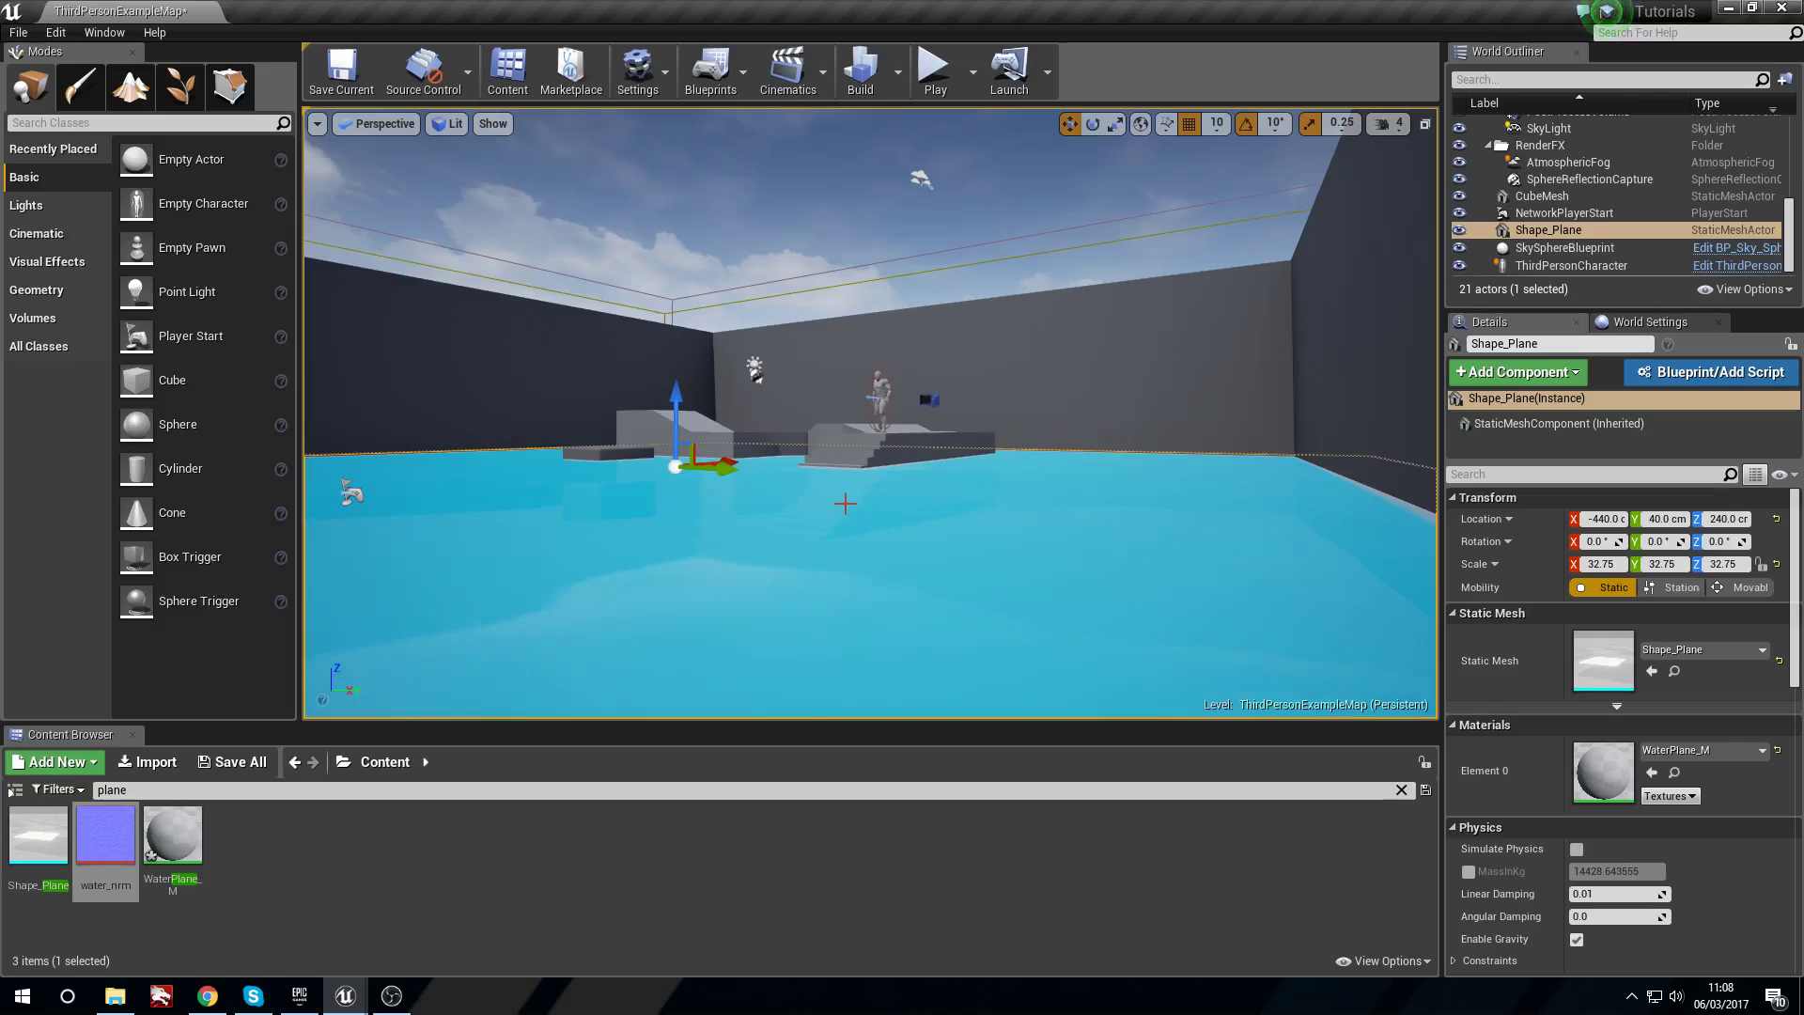
# Inspect the water's colour, shoreline fade and refraction around the block, ramp and stairs in immersive view, and return to the normal layout.
pyautogui.press('F11')
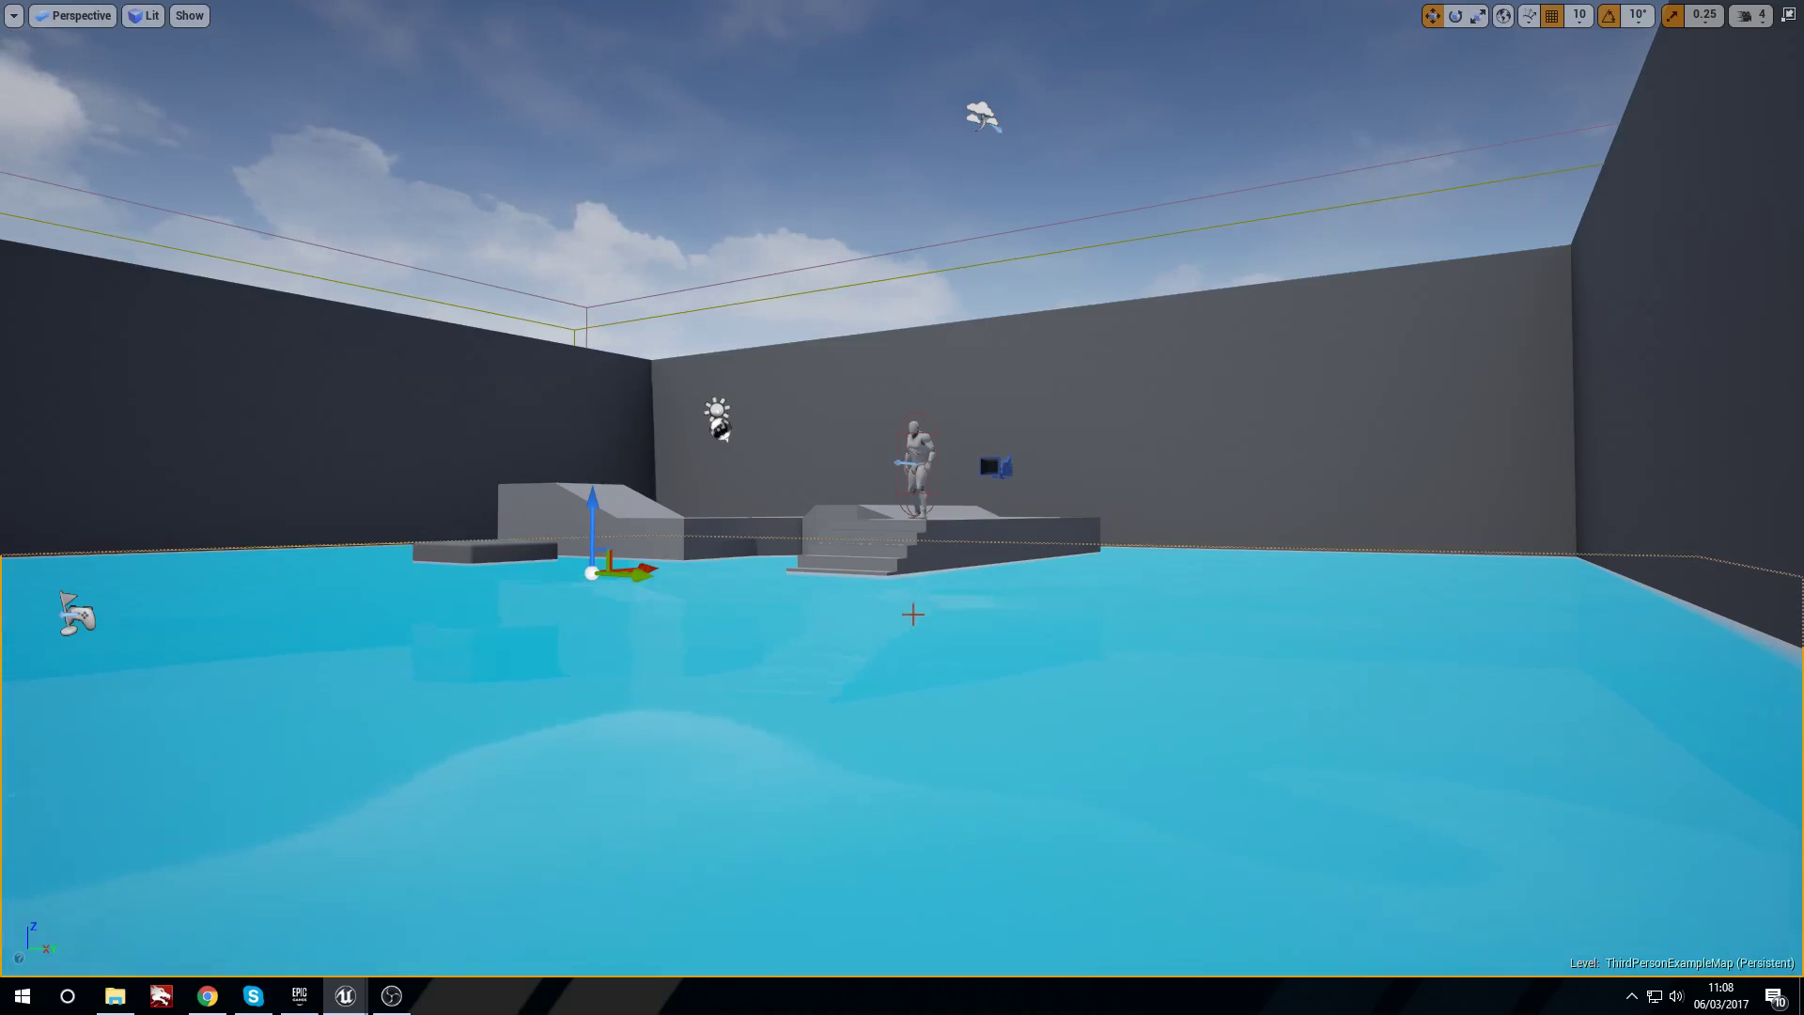
pyautogui.moveTo(830, 677); pyautogui.dragTo(977, 712, button='right')
pyautogui.press('w')
pyautogui.press('a')
pyautogui.moveTo(761, 540); pyautogui.dragTo(936, 575)
pyautogui.moveTo(536, 669); pyautogui.dragTo(310, 683, button='right')
pyautogui.press('w')
pyautogui.moveTo(632, 674); pyautogui.dragTo(550, 673, button='right')
pyautogui.press('a')
pyautogui.press('a')
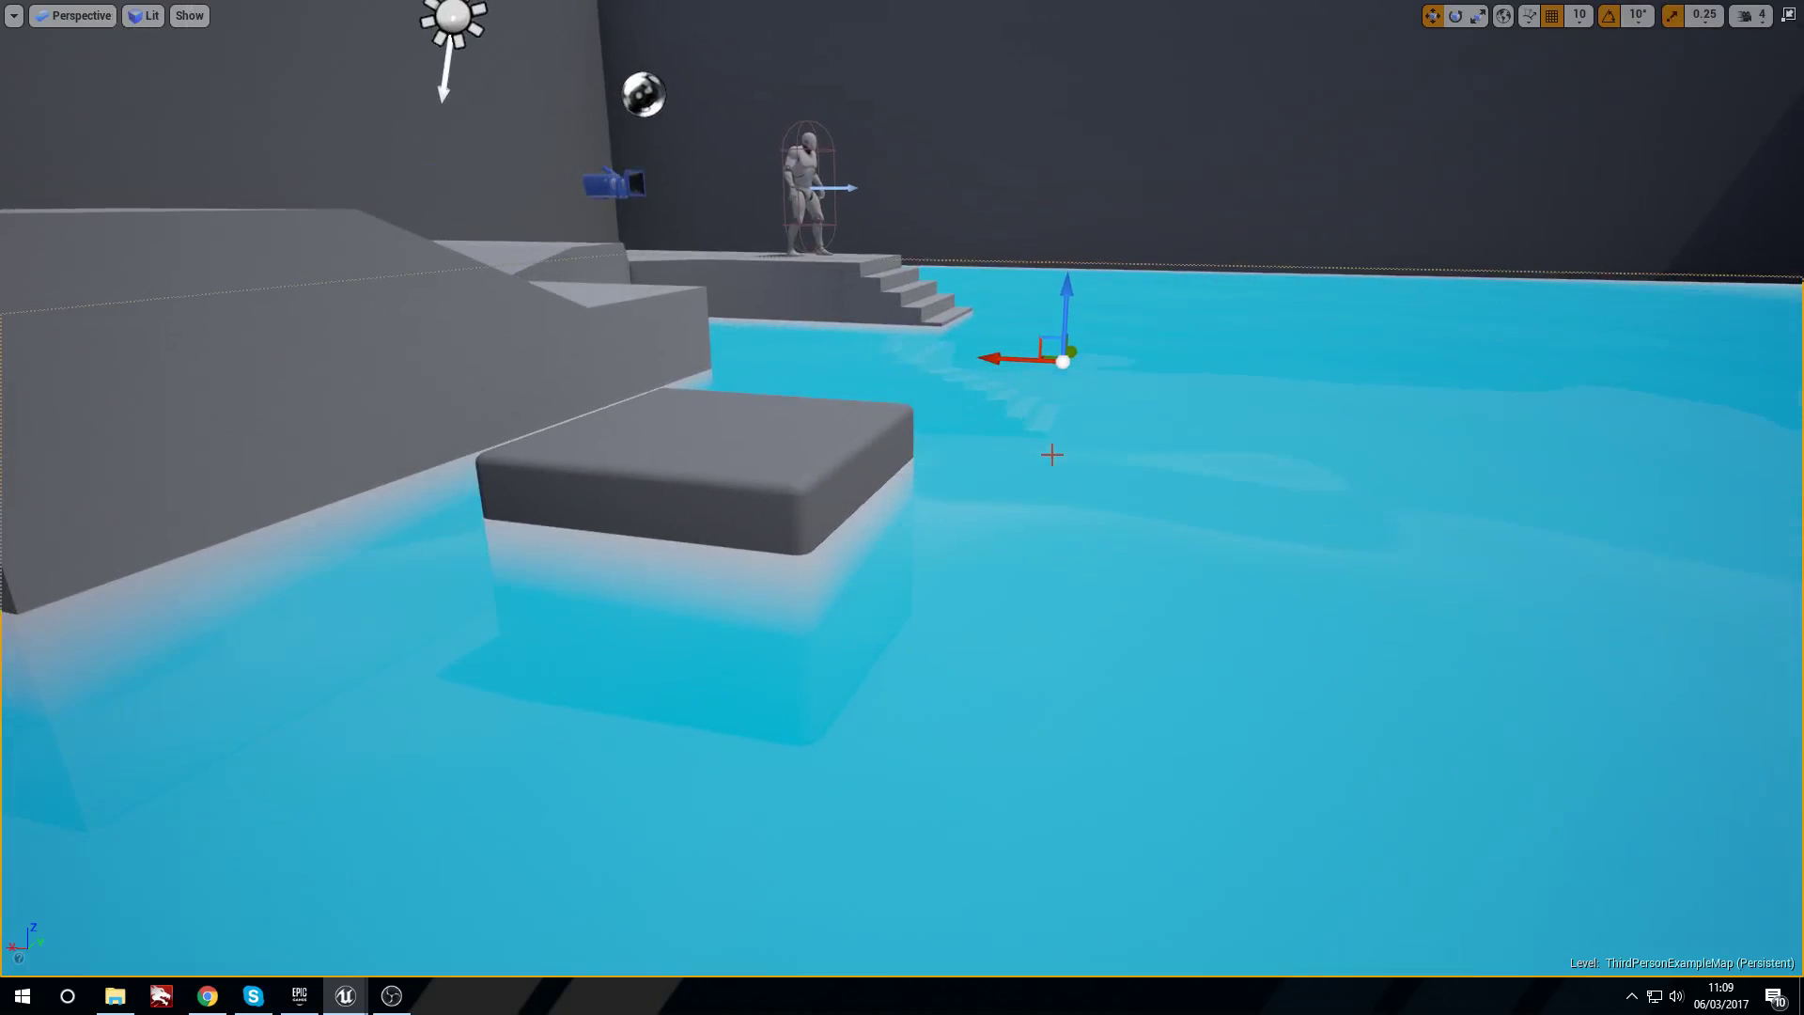
pyautogui.press('w')
pyautogui.moveTo(878, 358); pyautogui.dragTo(1767, 480, button='right')
pyautogui.press('s')
pyautogui.press('s')
pyautogui.press('w')
pyautogui.moveTo(902, 429)
pyautogui.mouseDown(button='right')
pyautogui.moveTo(1108, 489)
pyautogui.moveTo(1598, 494)
pyautogui.moveTo(1658, 460)
pyautogui.moveTo(902, 430)
pyautogui.mouseUp(button='right')
pyautogui.press('s')
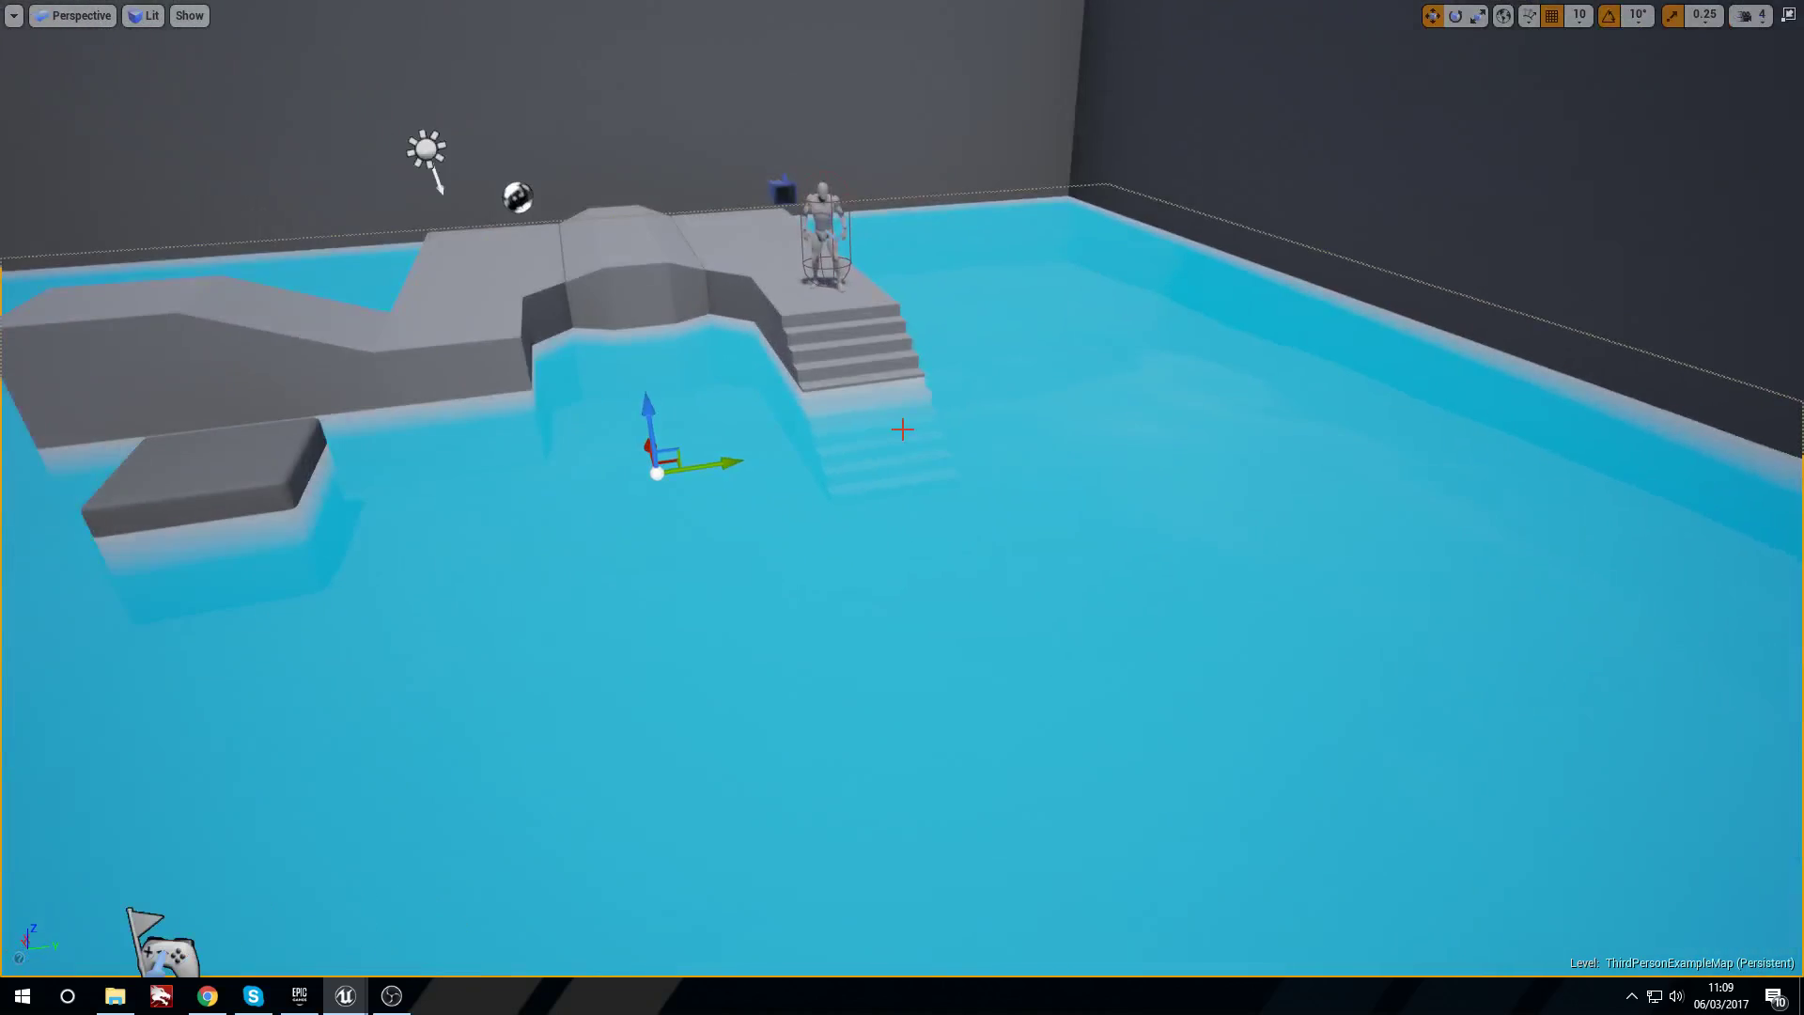
pyautogui.press('F11')
# Reopen the WaterPlane_M material from the project assets and maximize its editor on the Colour group.
pyautogui.click(186, 839)
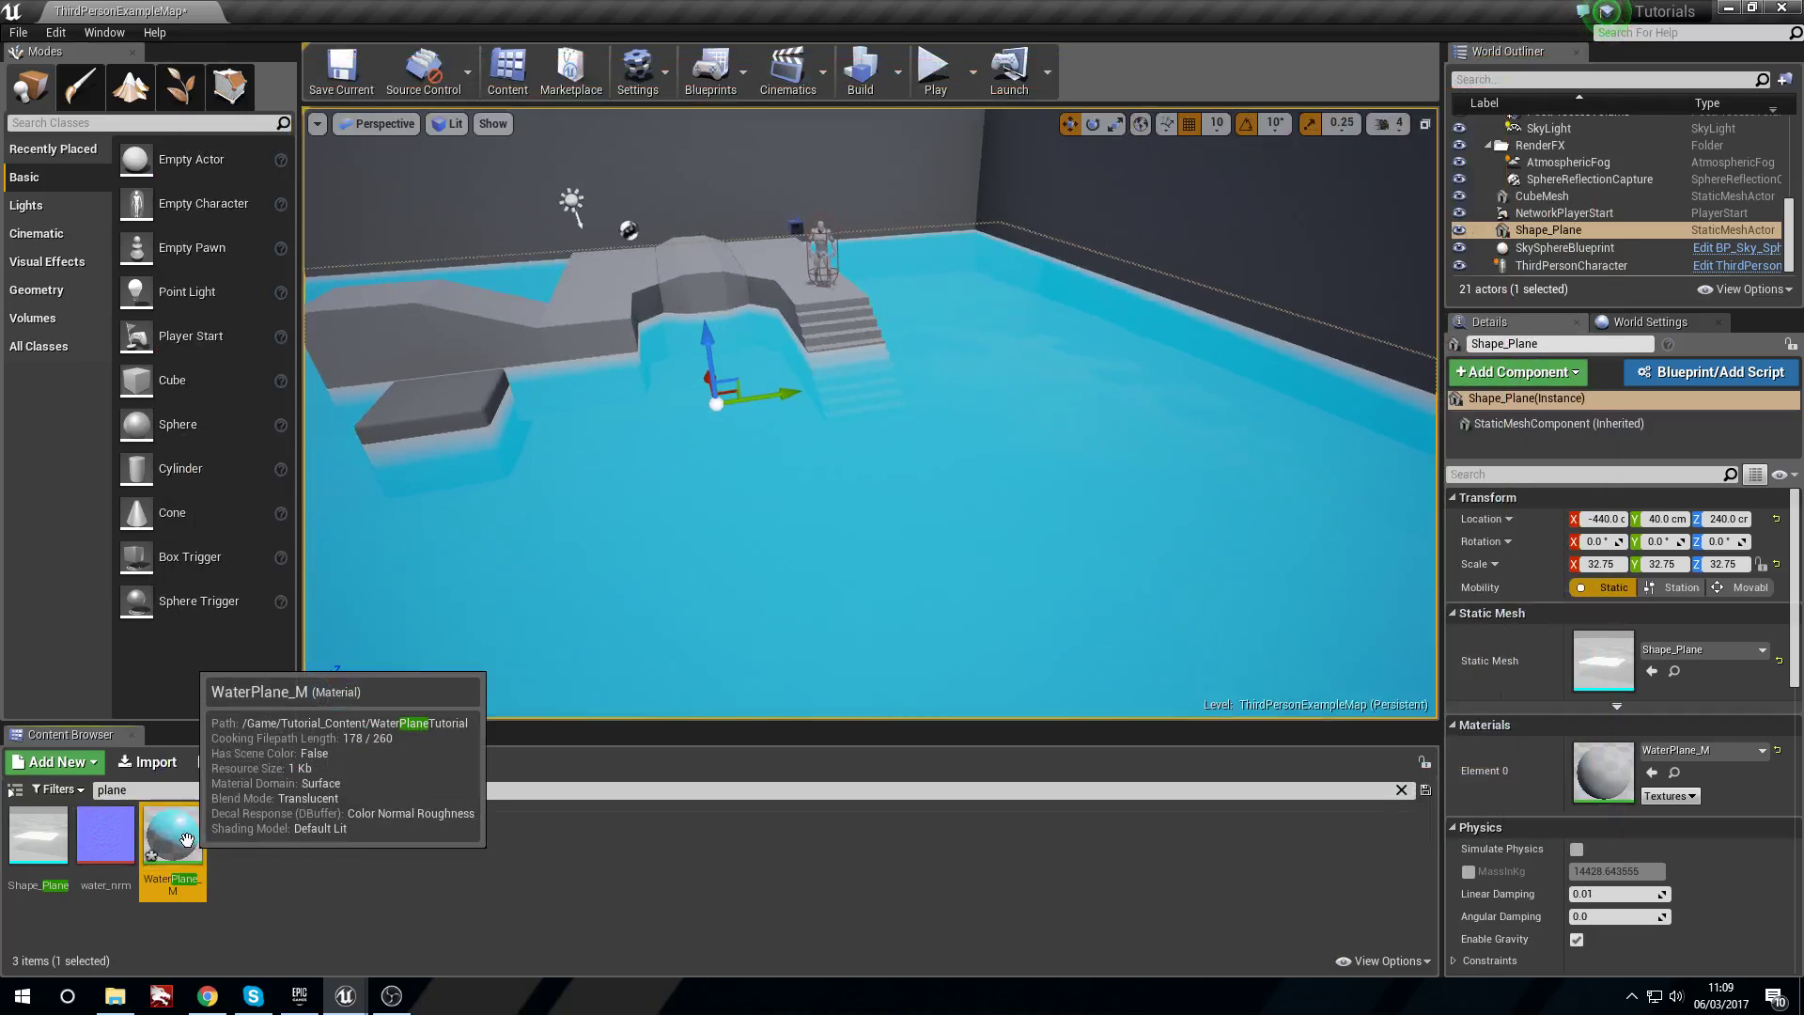
pyautogui.rightClick(186, 839)
pyautogui.doubleClick(192, 845)
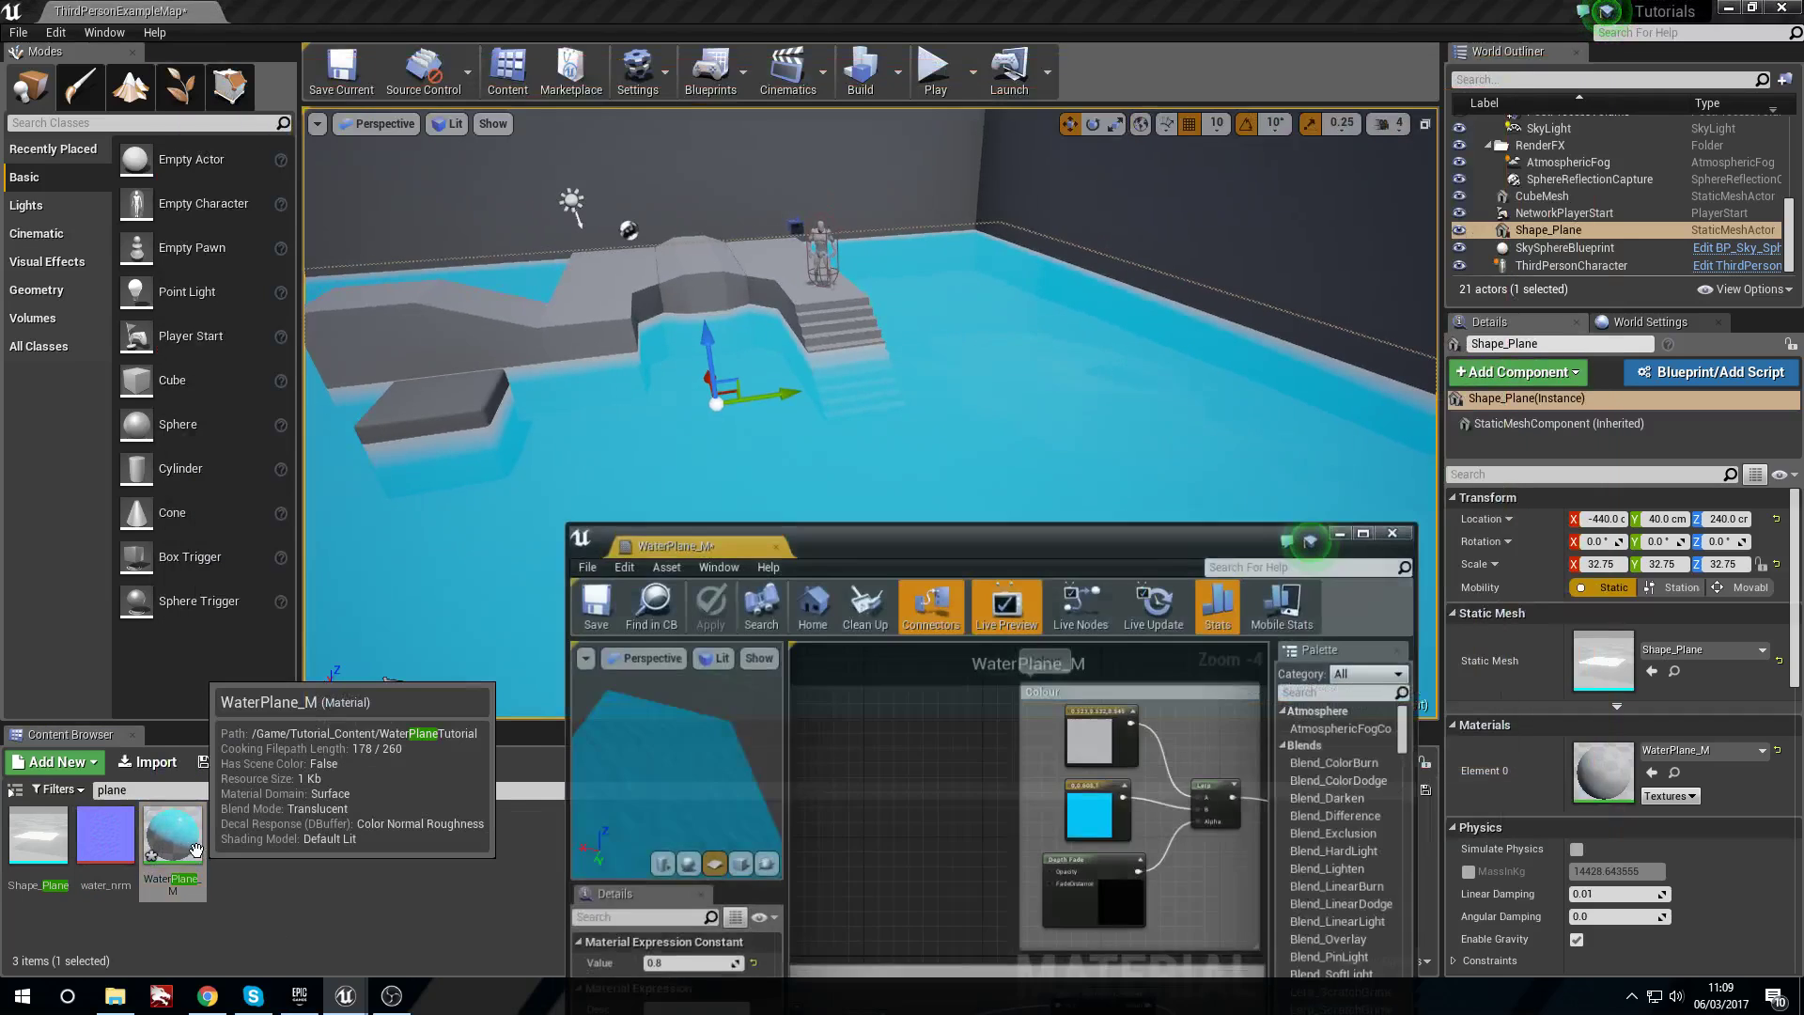
pyautogui.doubleClick(1147, 537)
pyautogui.scroll(5, 752, 282)
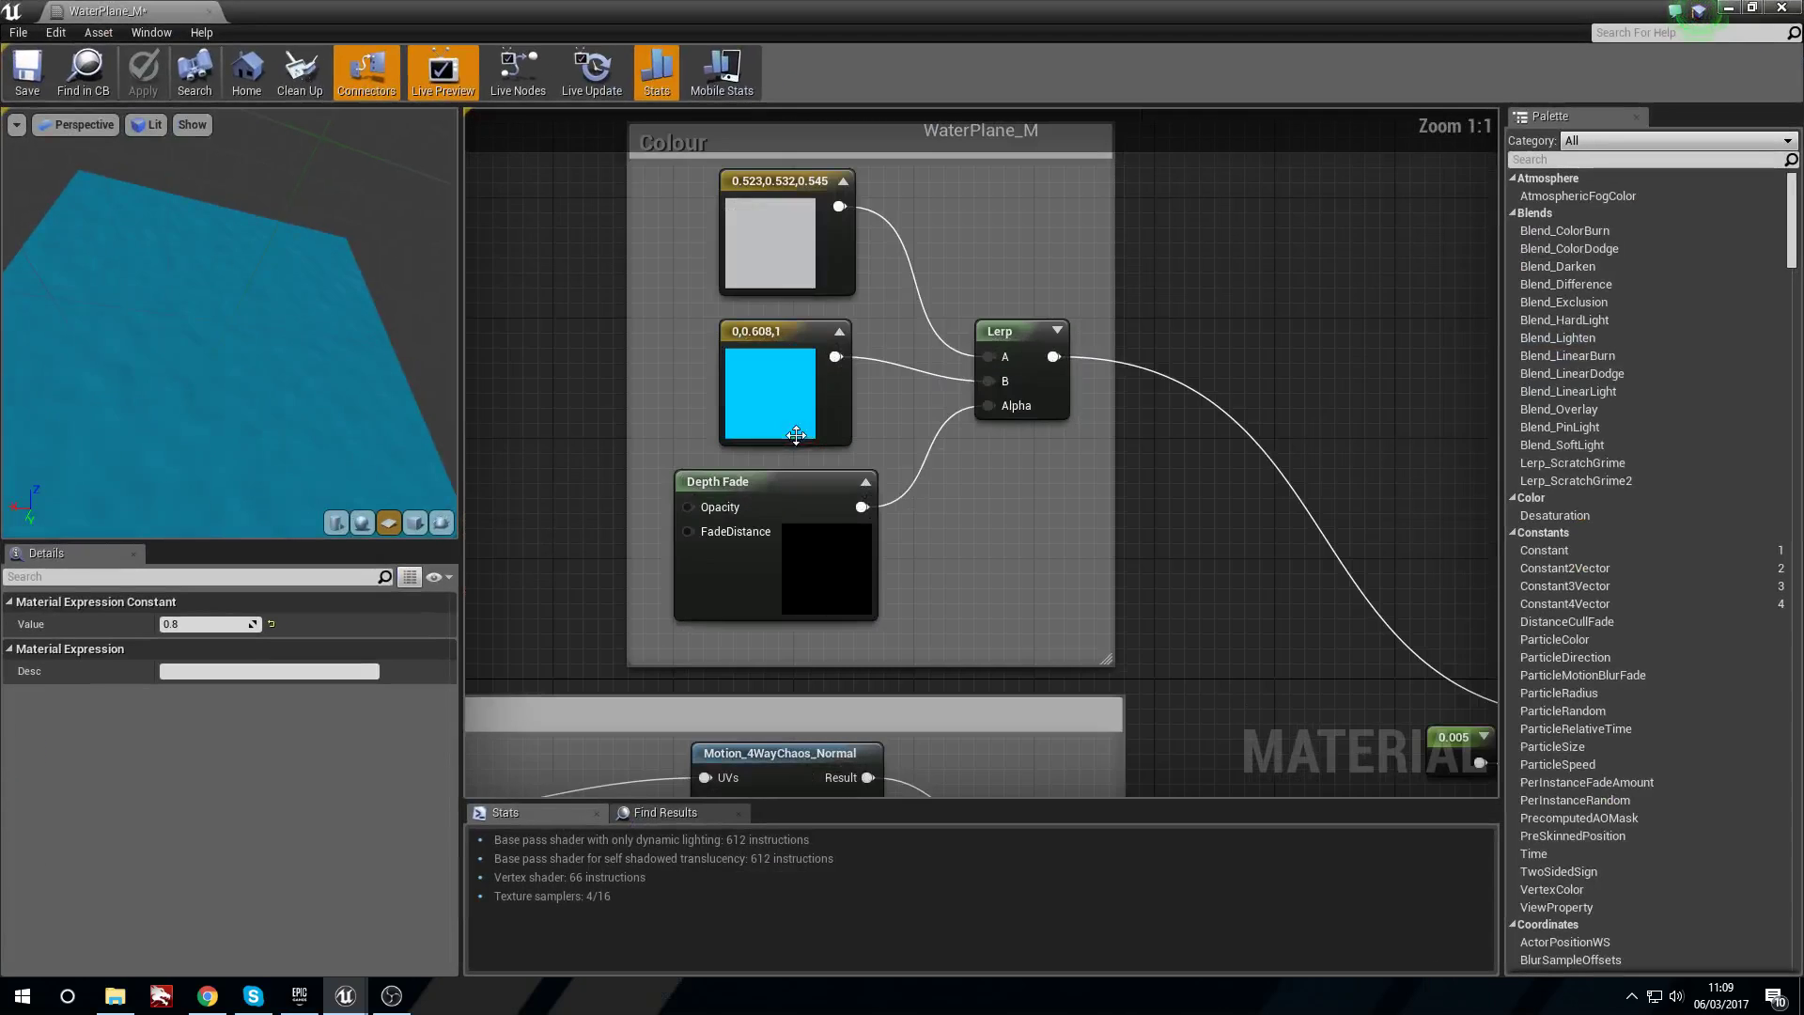
# Convert the grey and the blue colour constants in the Colour group to vector parameters.
pyautogui.rightClick(752, 246)
pyautogui.click(825, 257)
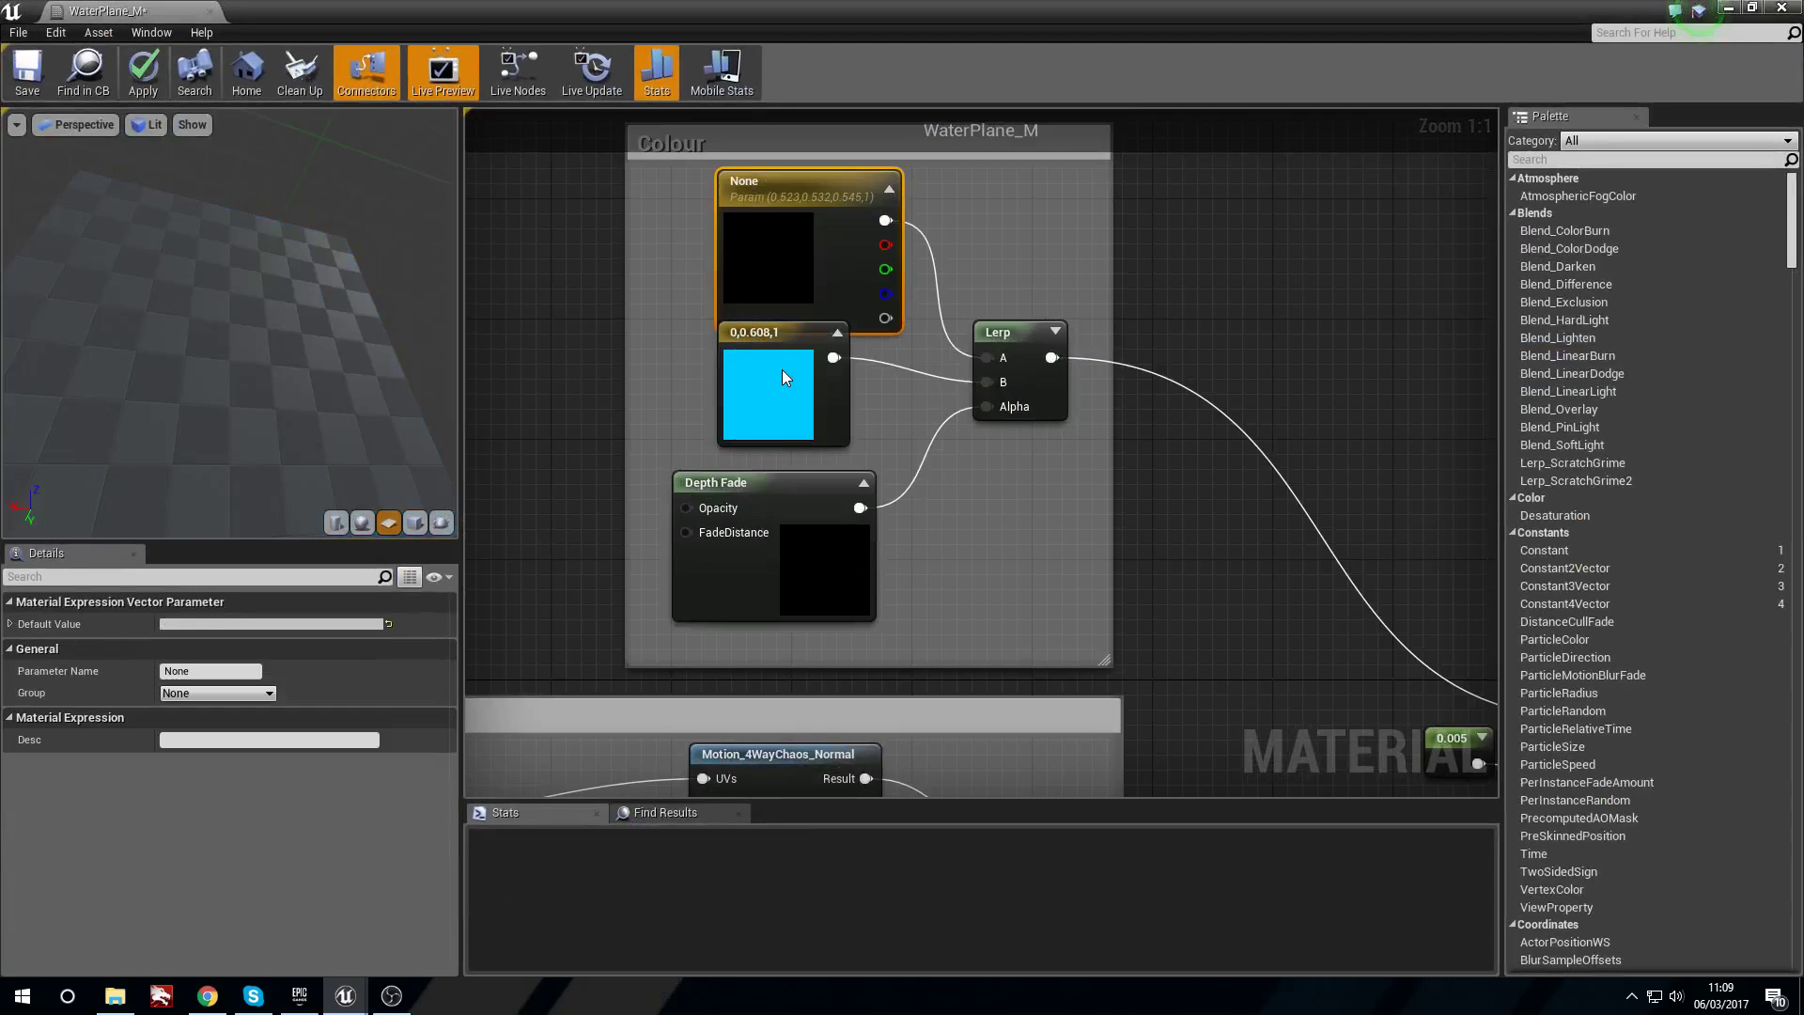
pyautogui.rightClick(776, 395)
pyautogui.click(897, 405)
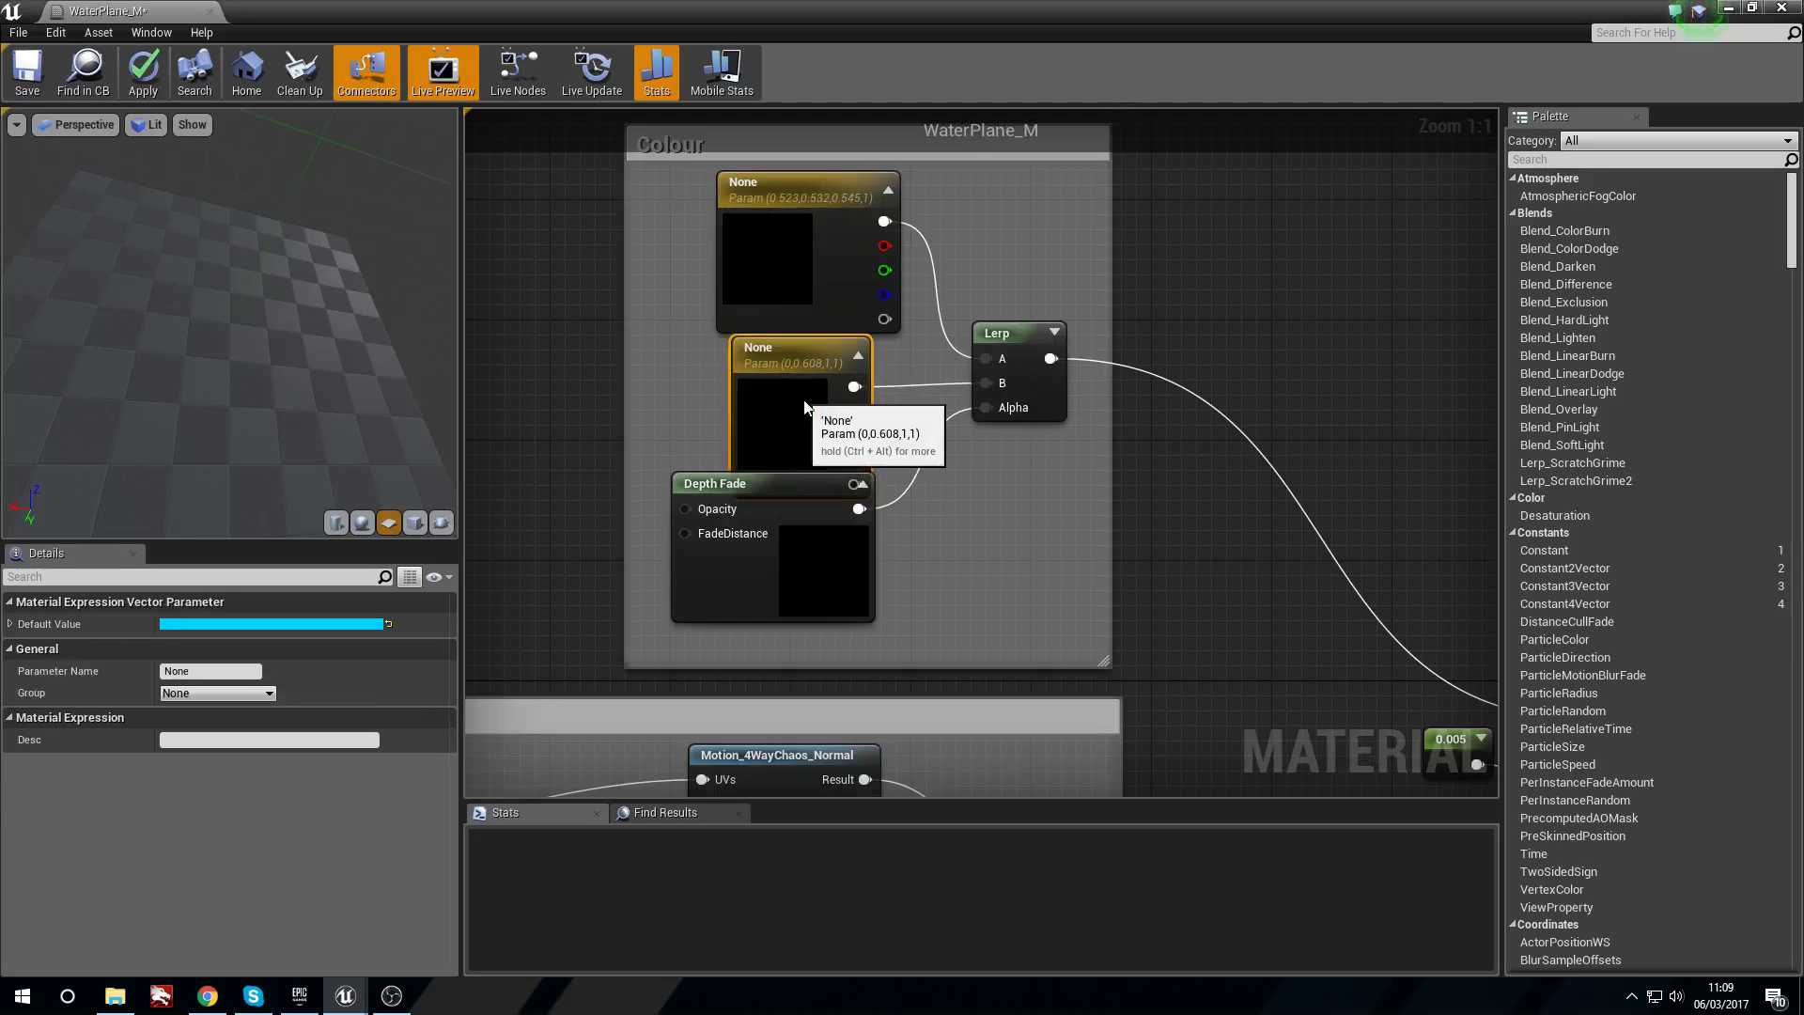
# Name the grey vector parameter Foam Colour and the blue one Water Colour, moving the grey node clear of the blue one.
pyautogui.moveTo(777, 262); pyautogui.dragTo(787, 252)
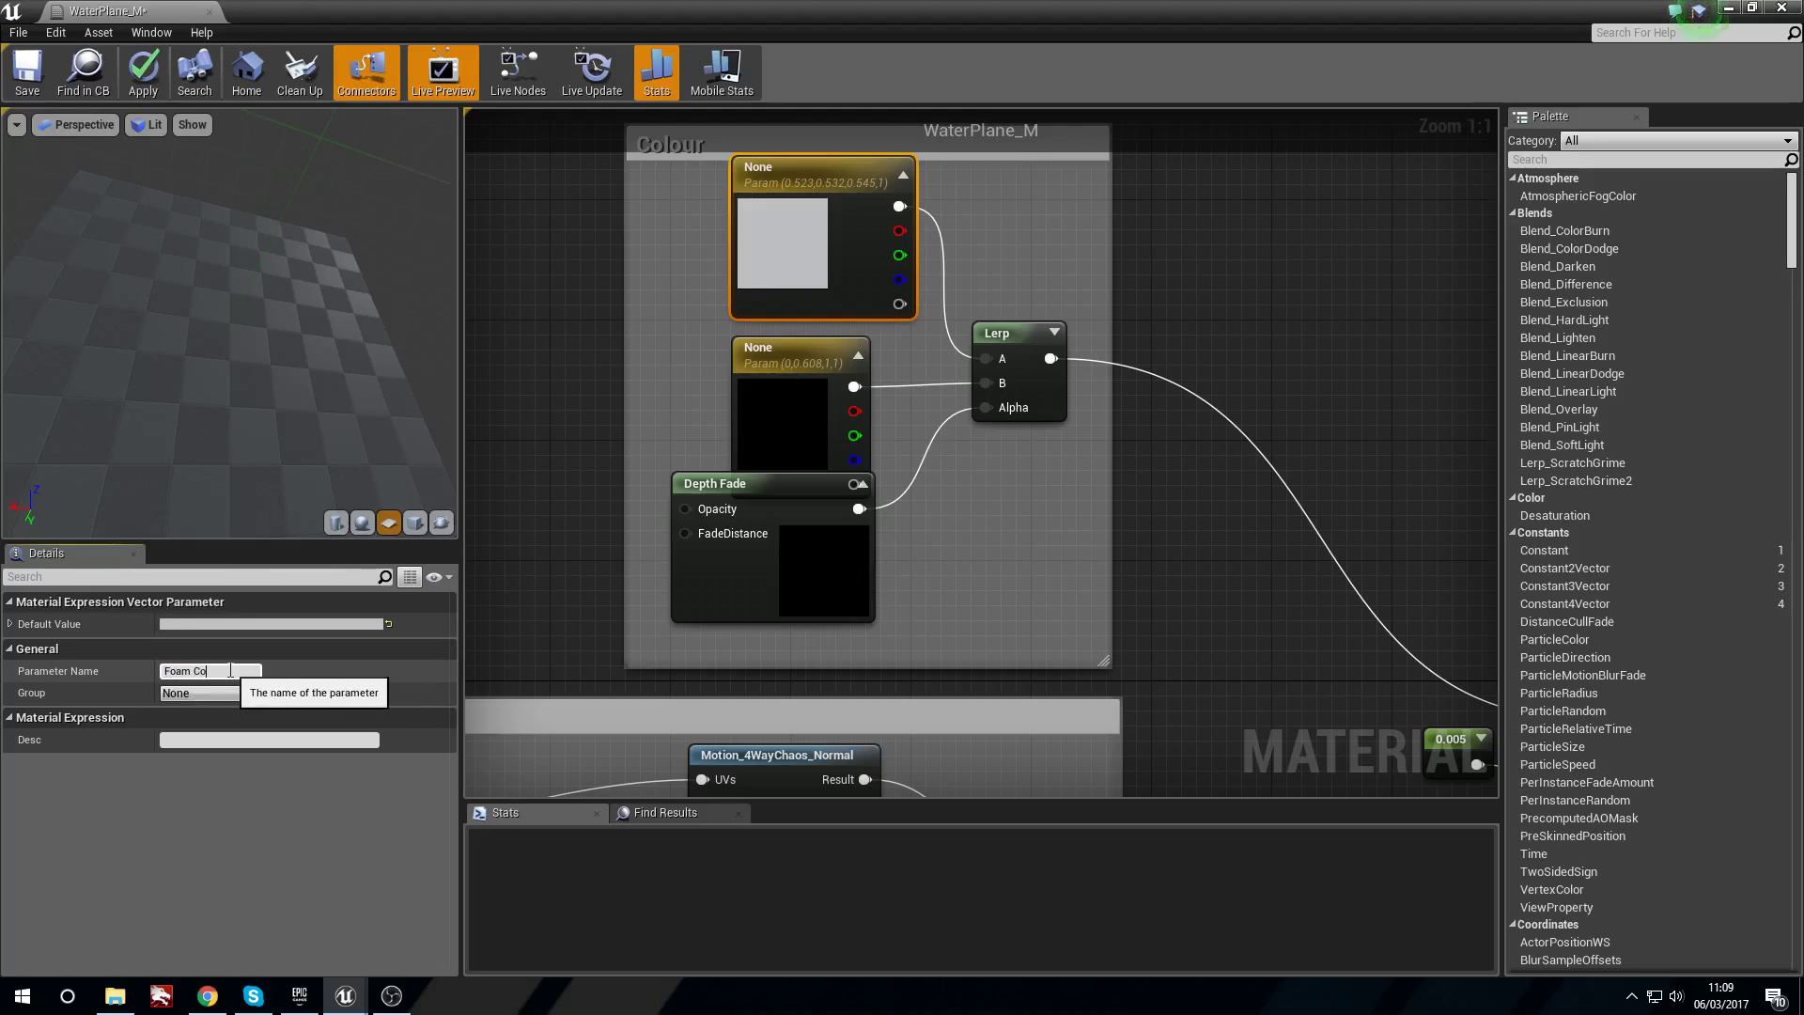
pyautogui.click(804, 390)
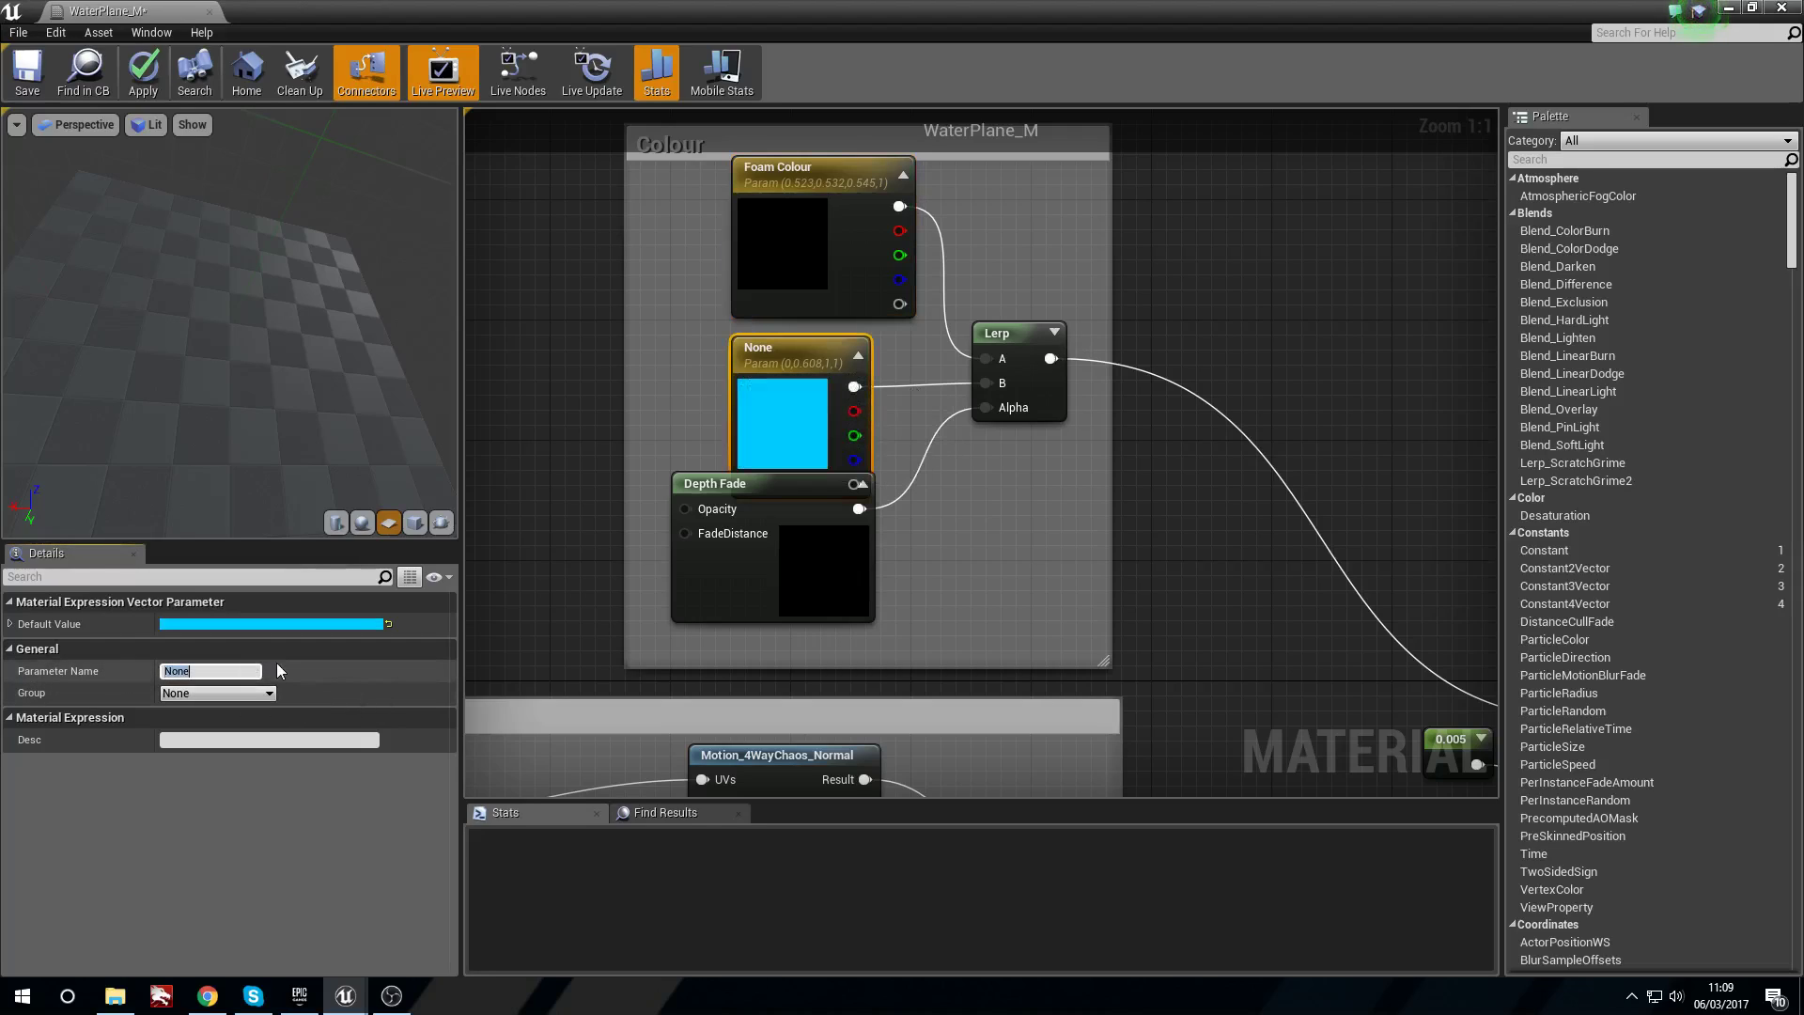
pyautogui.write('Water Colour')
pyautogui.press('Return')
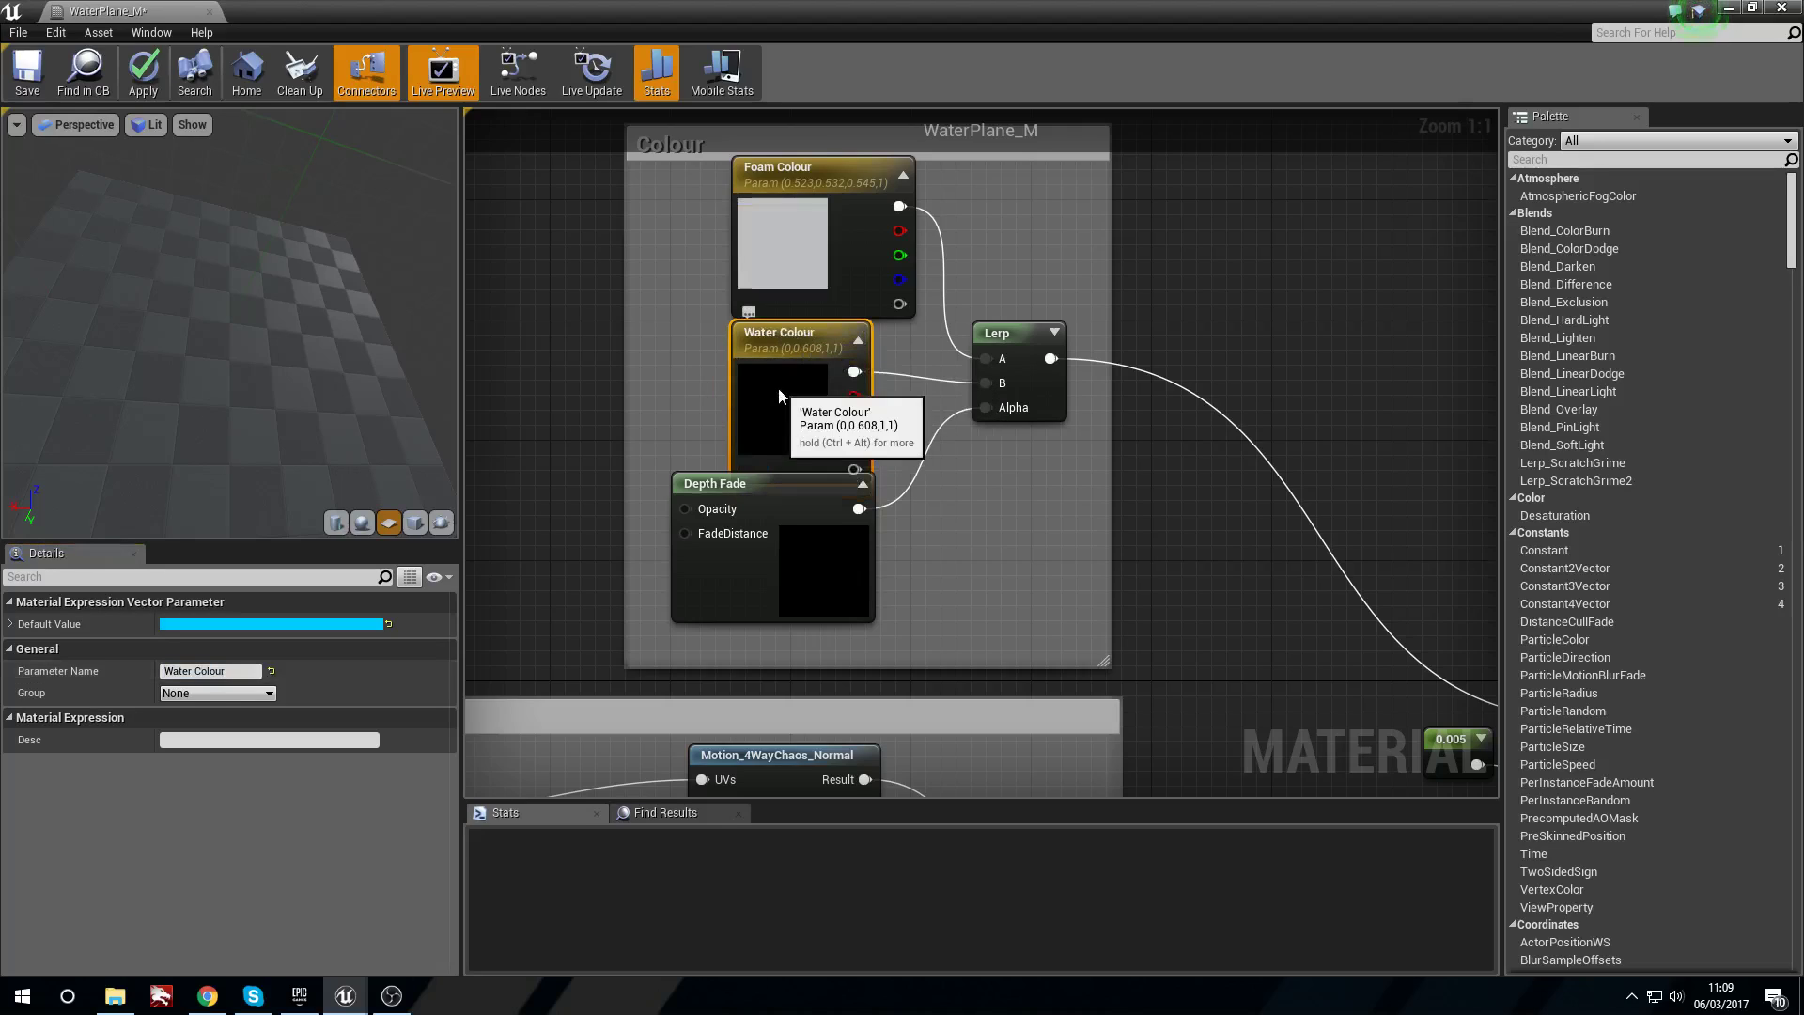
# Move the Depth Fade node down and reposition Water Colour between it and Foam Colour to clear the overlap.
pyautogui.moveTo(764, 483)
pyautogui.mouseDown()
pyautogui.moveTo(757, 504)
pyautogui.moveTo(754, 471)
pyautogui.mouseUp()
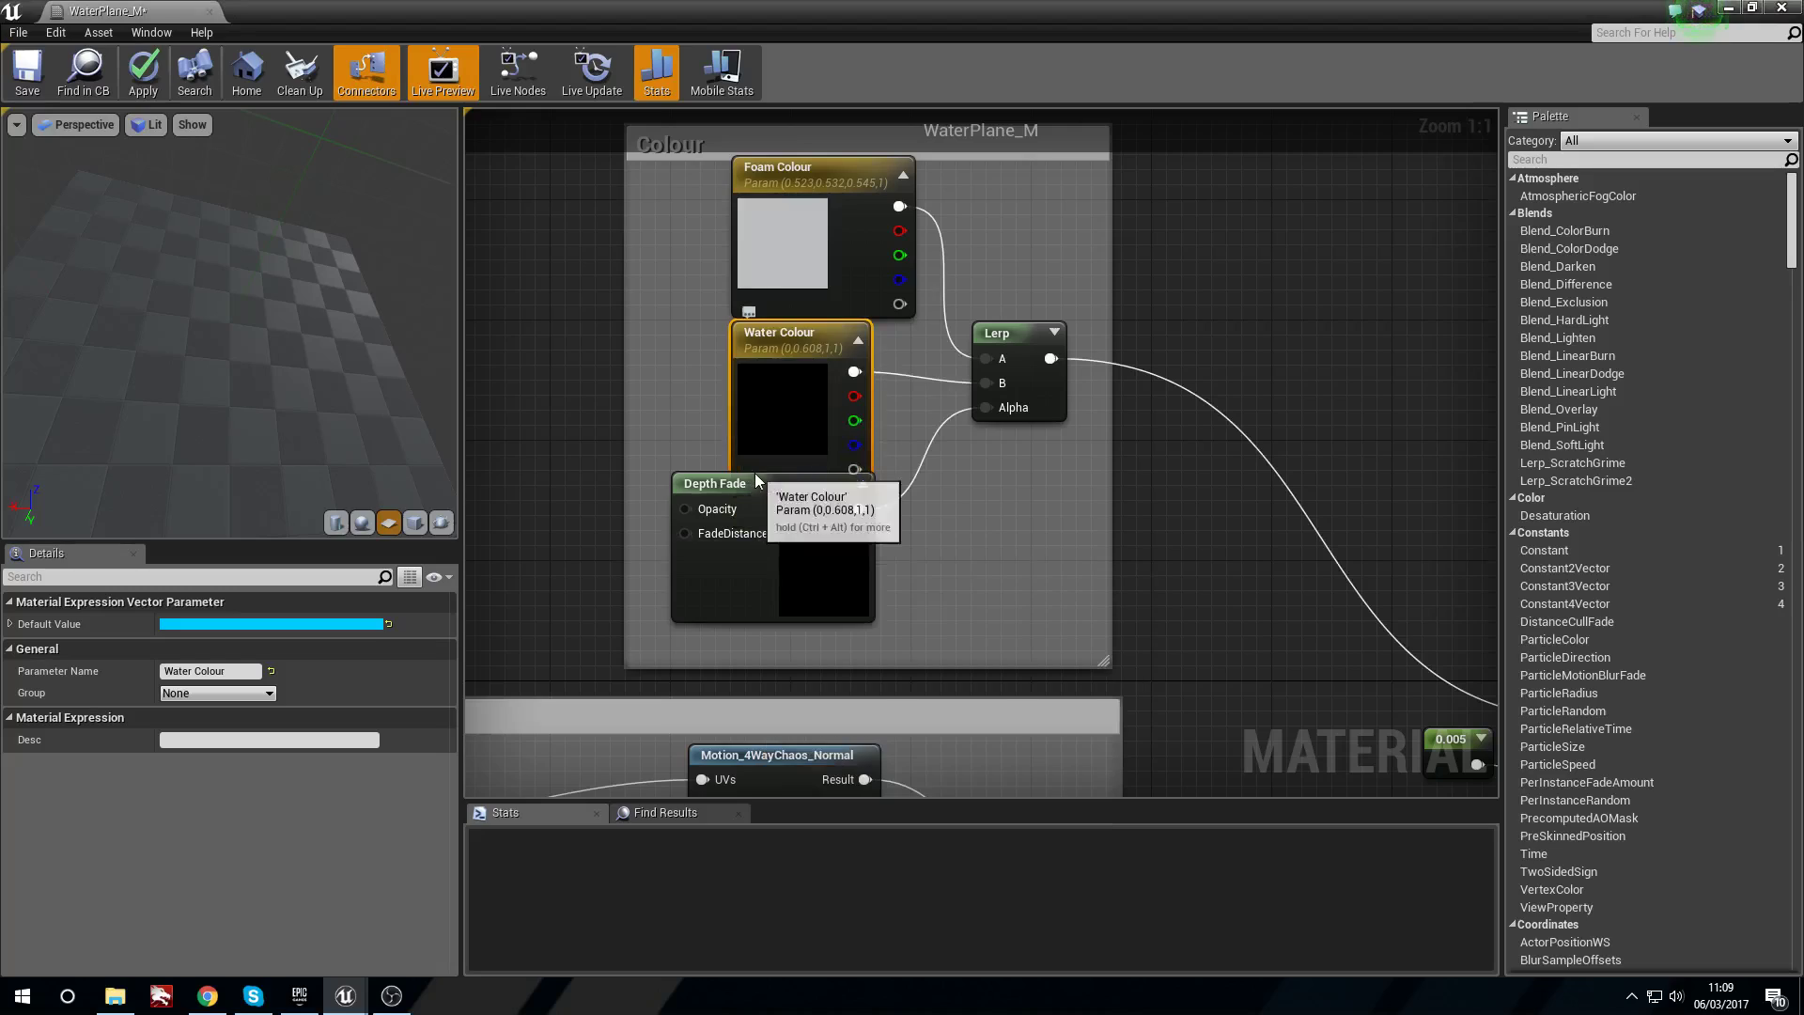
pyautogui.moveTo(748, 542); pyautogui.dragTo(750, 564)
pyautogui.moveTo(698, 482); pyautogui.dragTo(698, 512)
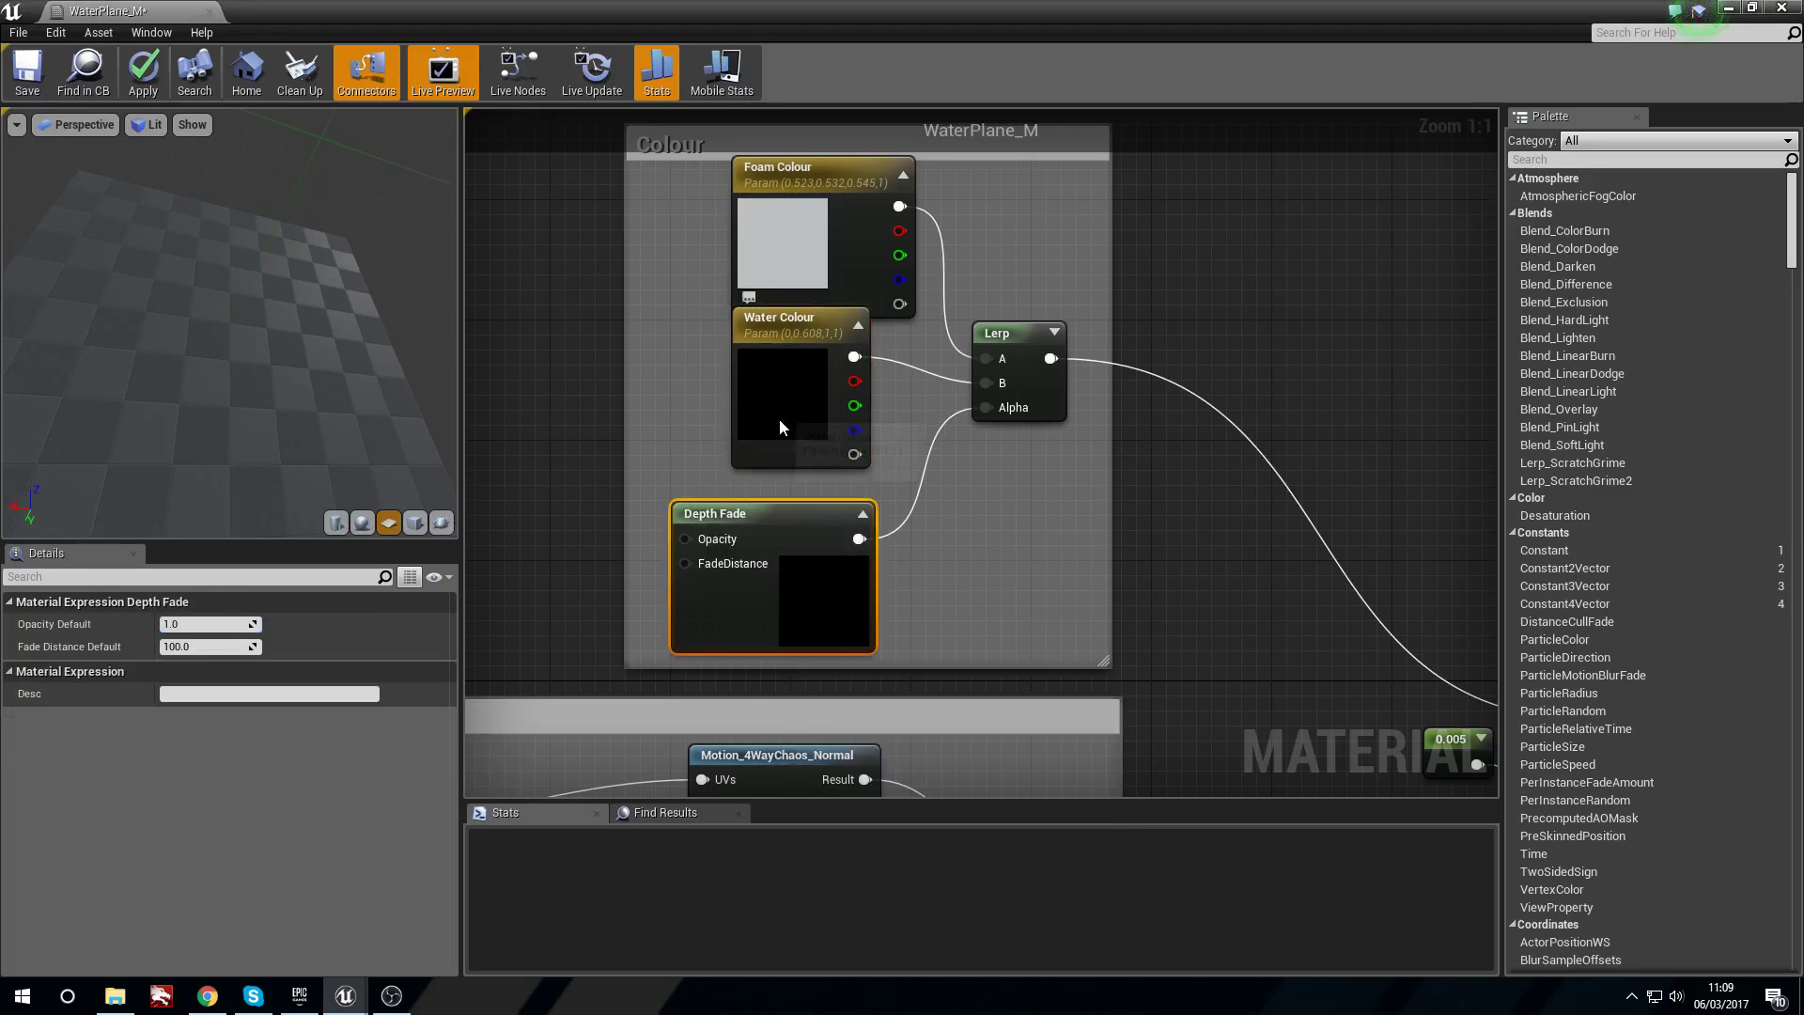
pyautogui.moveTo(781, 415); pyautogui.dragTo(780, 430)
pyautogui.click(561, 473)
# Move the Texture Object node slightly down in the normal-map group, clear of the link running from Multiply to the lower Motion_4WayChaos_Normal.
pyautogui.scroll(-1, 560, 473)
pyautogui.moveTo(547, 594); pyautogui.dragTo(633, 447, button='right')
pyautogui.moveTo(496, 635); pyautogui.dragTo(658, 472, button='right')
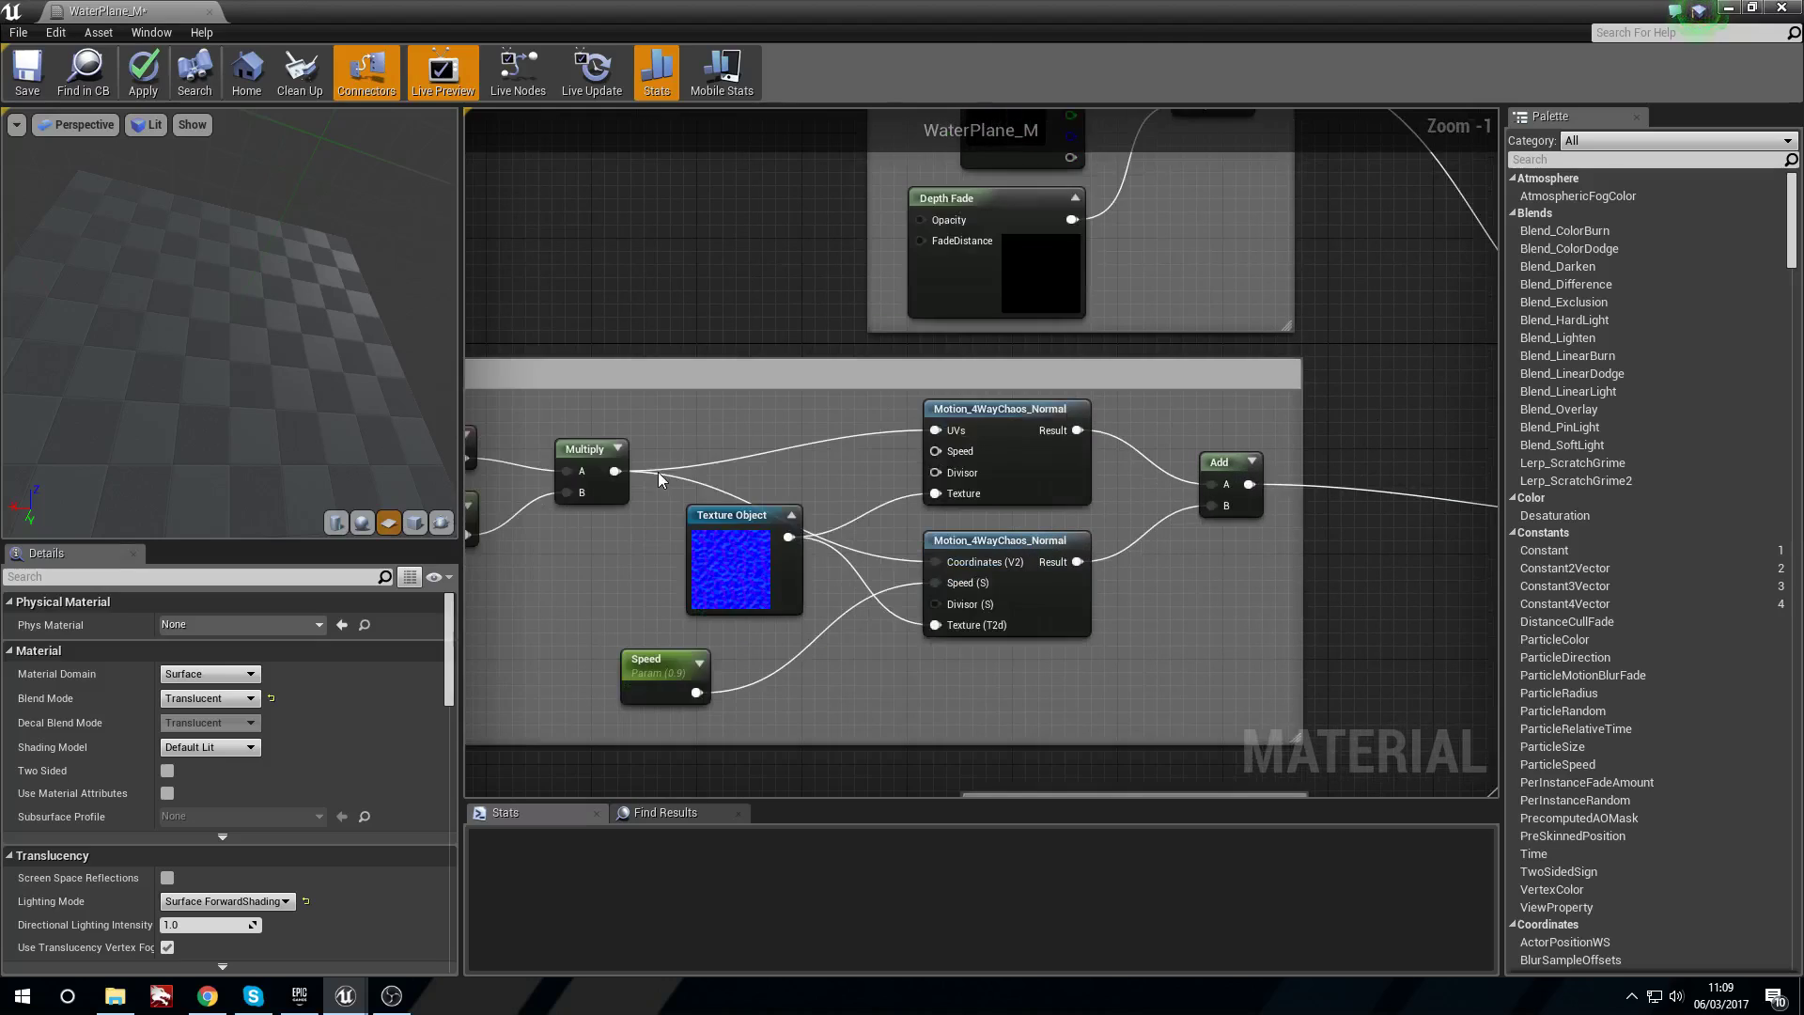
pyautogui.rightClick(720, 558)
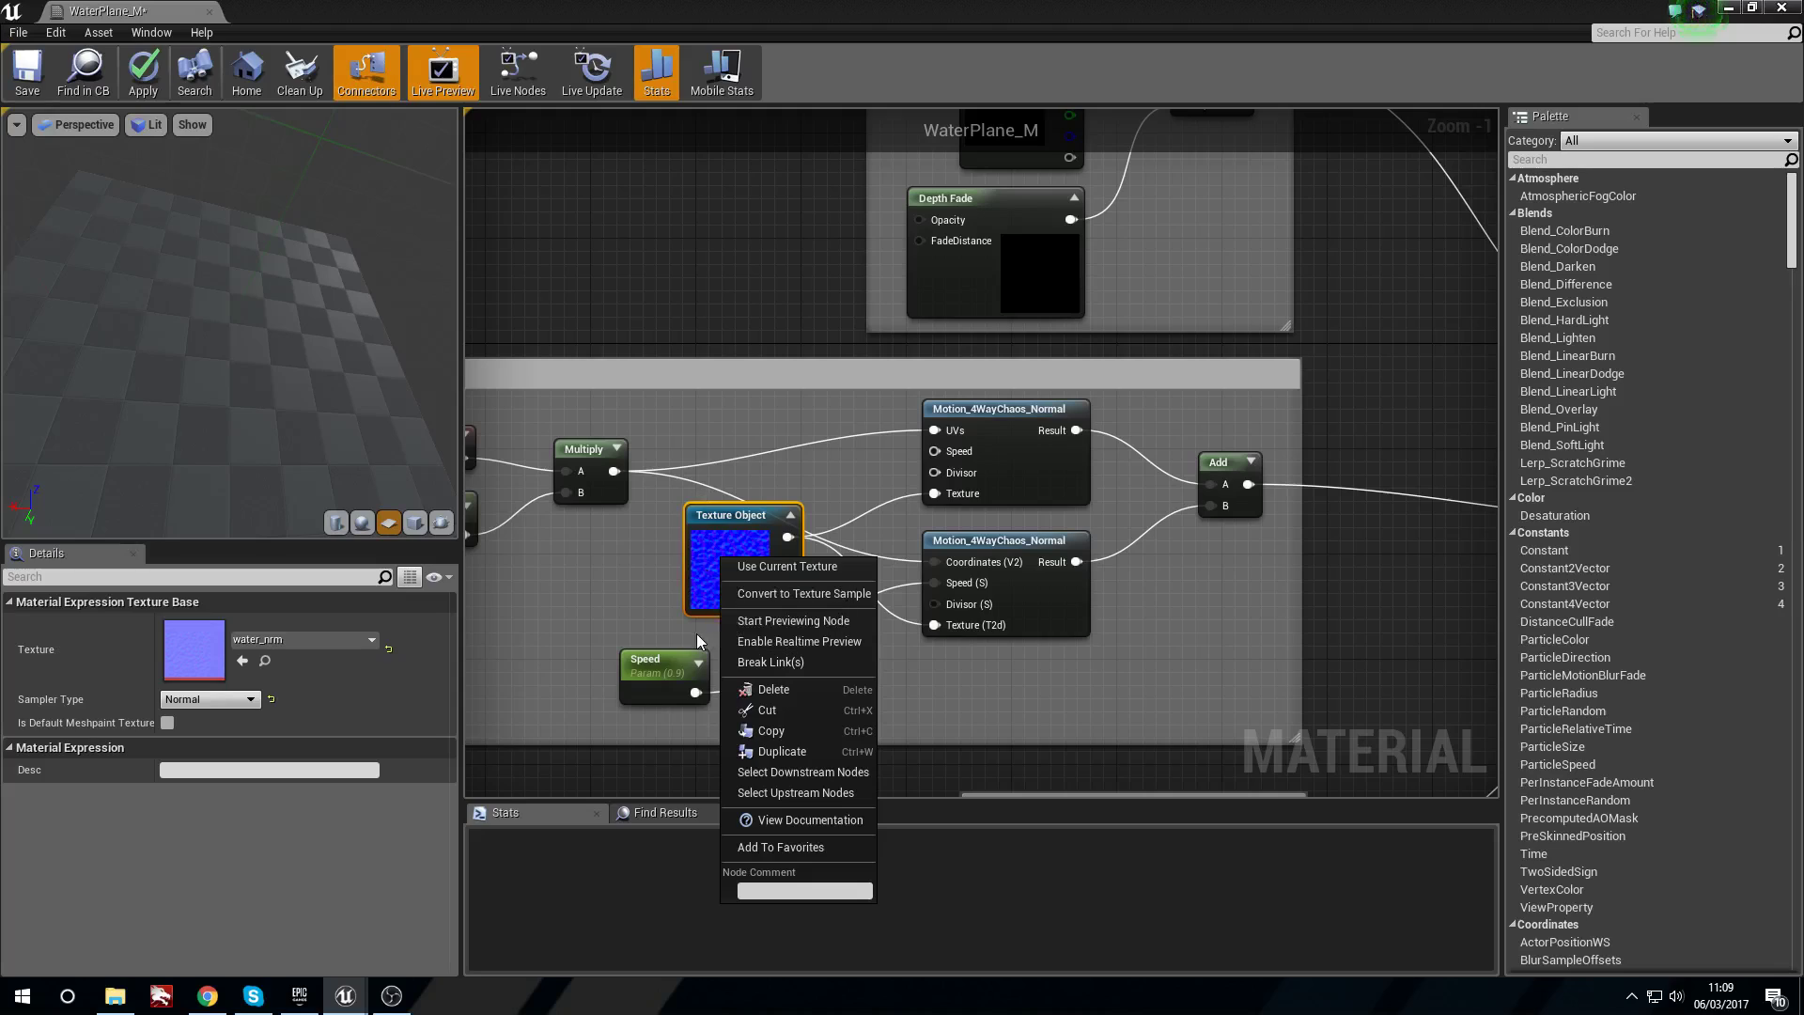
pyautogui.moveTo(657, 479); pyautogui.dragTo(721, 433, button='right')
pyautogui.scroll(1, 767, 535)
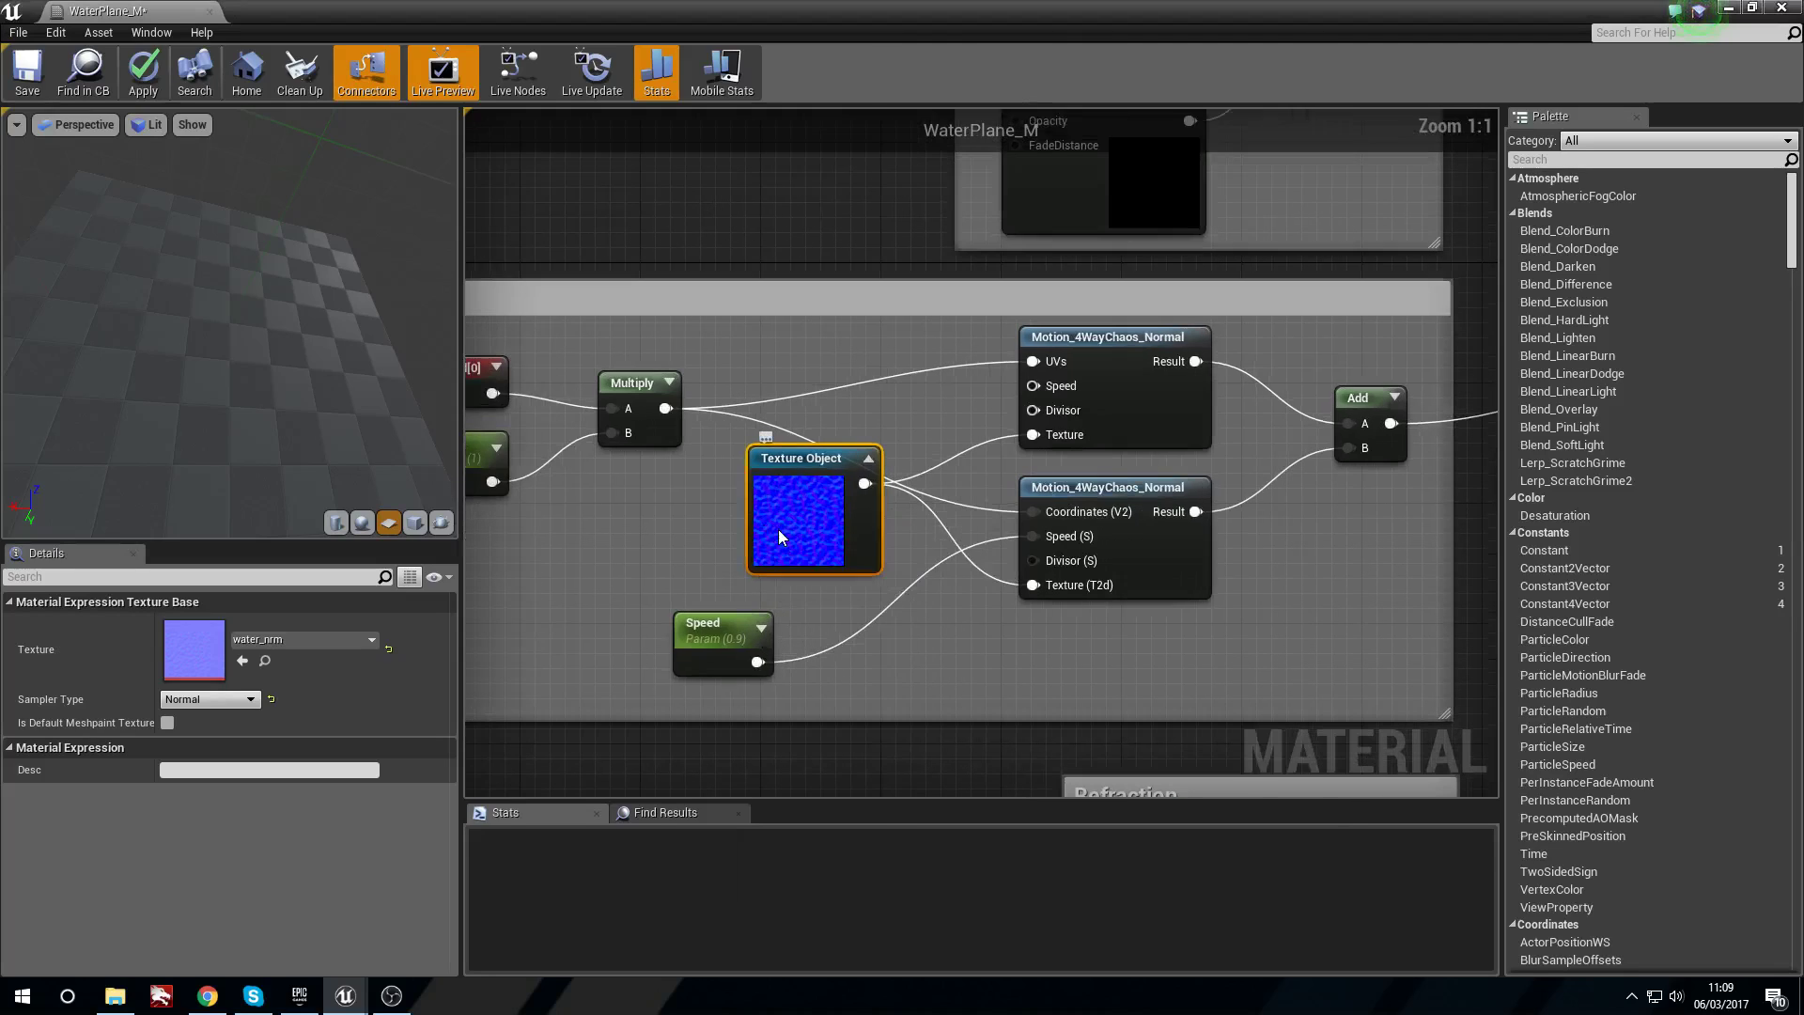
pyautogui.rightClick(780, 537)
pyautogui.click(775, 514)
pyautogui.moveTo(777, 509); pyautogui.dragTo(763, 533)
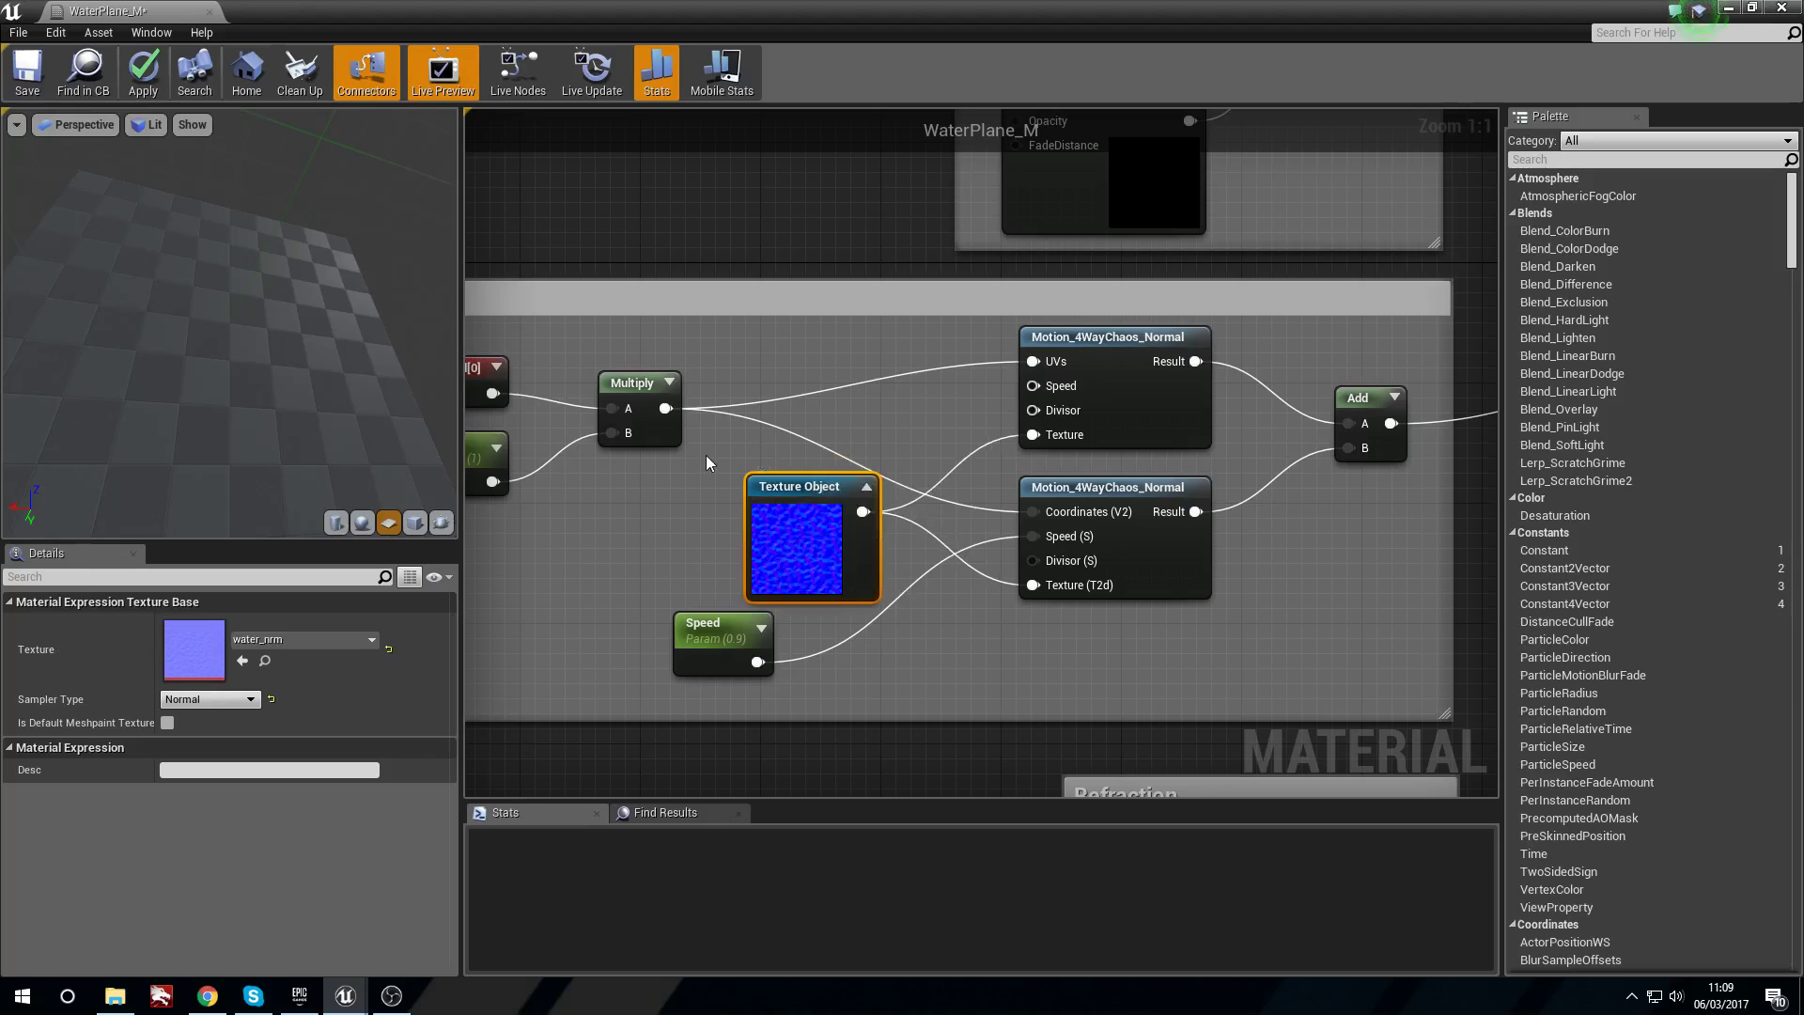
# Review the rest of the graph, apply the material changes and close the WaterPlane_M editor.
pyautogui.scroll(-3, 1230, 676)
pyautogui.moveTo(1245, 684); pyautogui.dragTo(1040, 564, button='right')
pyautogui.scroll(2, 1165, 594)
pyautogui.moveTo(1208, 604); pyautogui.dragTo(974, 723, button='right')
pyautogui.scroll(-1, 872, 516)
pyautogui.moveTo(660, 249); pyautogui.dragTo(804, 568, button='right')
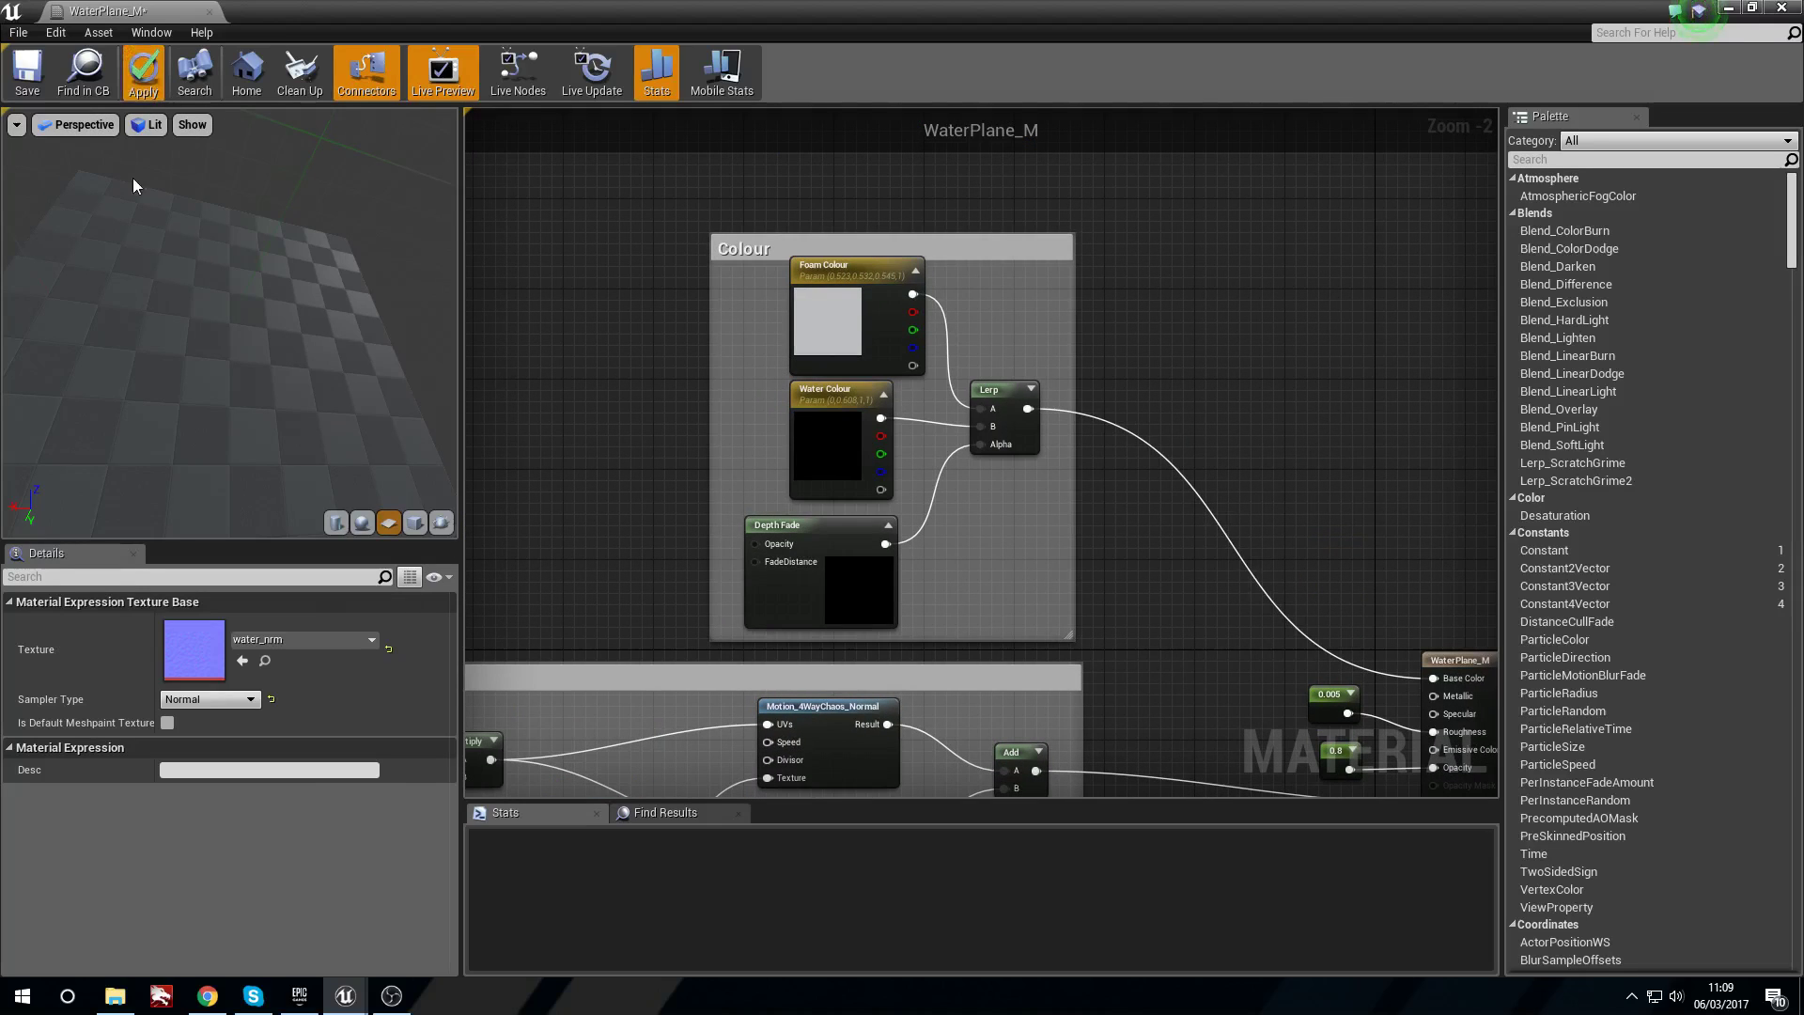
pyautogui.click(1781, 11)
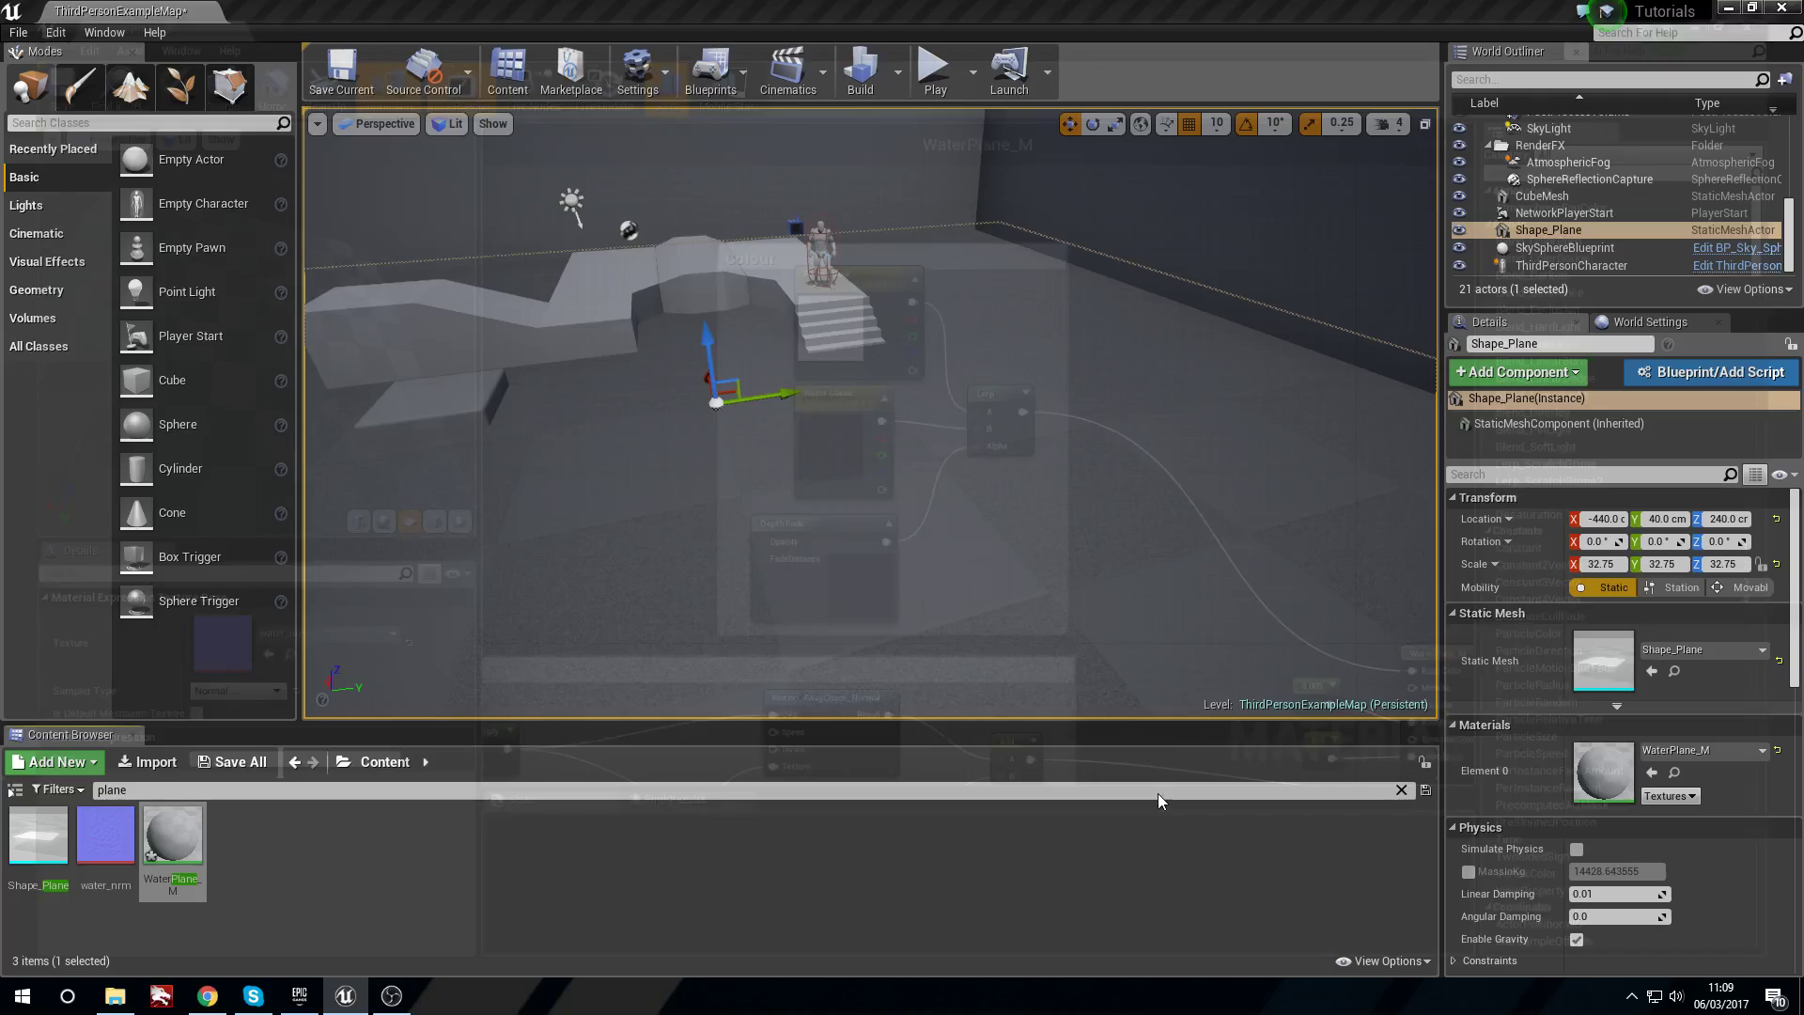
# Create a material instance of WaterPlane_M, keep its default name, and open it for editing with the whole preview sphere in view.
pyautogui.rightClick(170, 842)
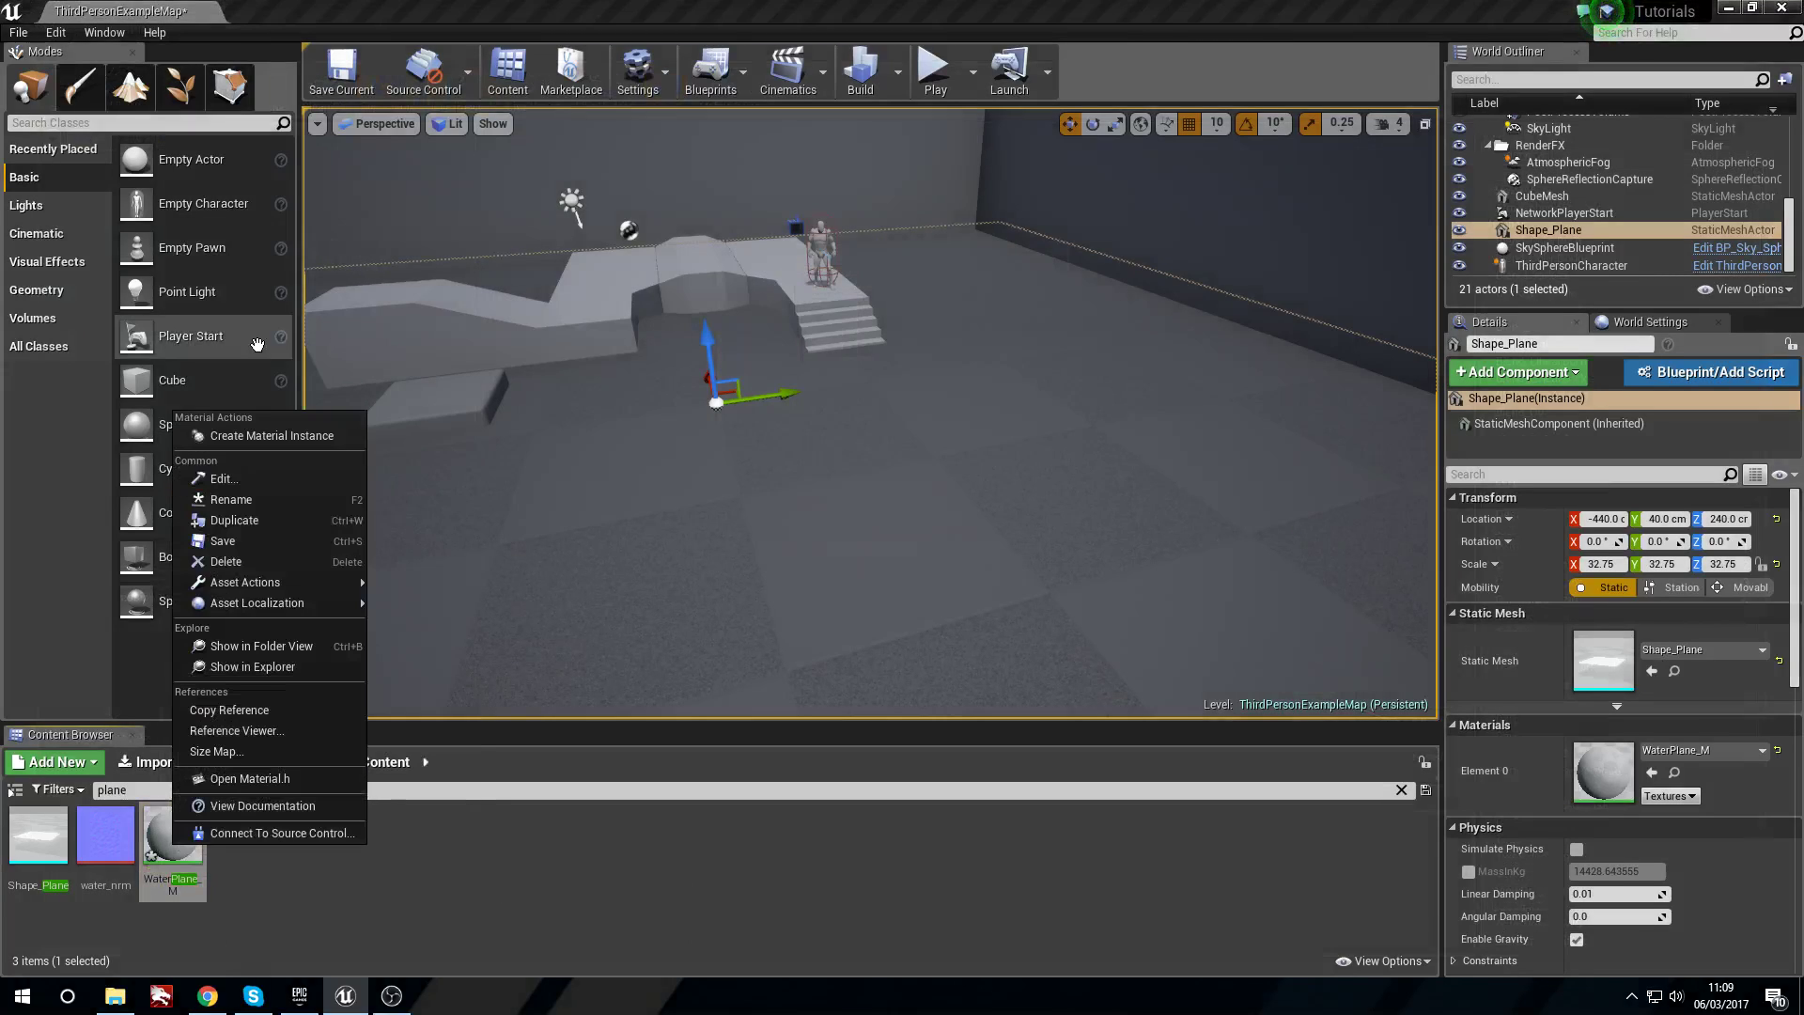
pyautogui.click(310, 432)
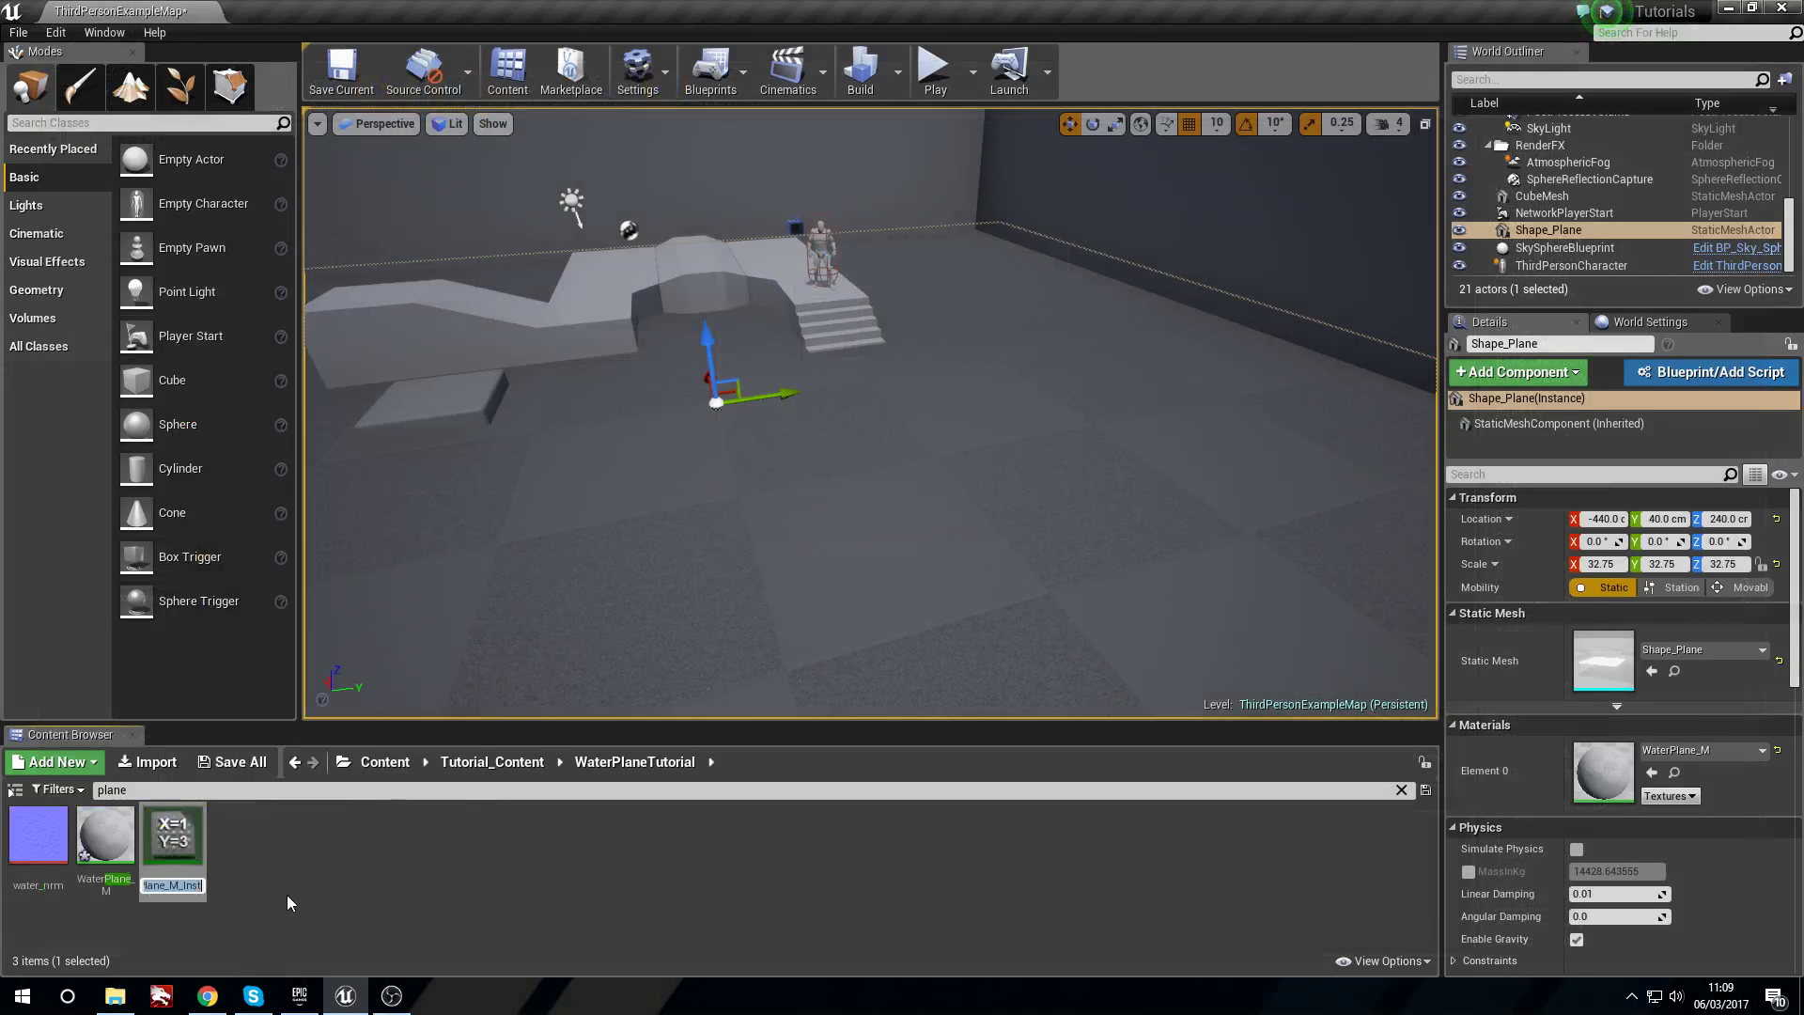
pyautogui.press('Return')
pyautogui.doubleClick(194, 866)
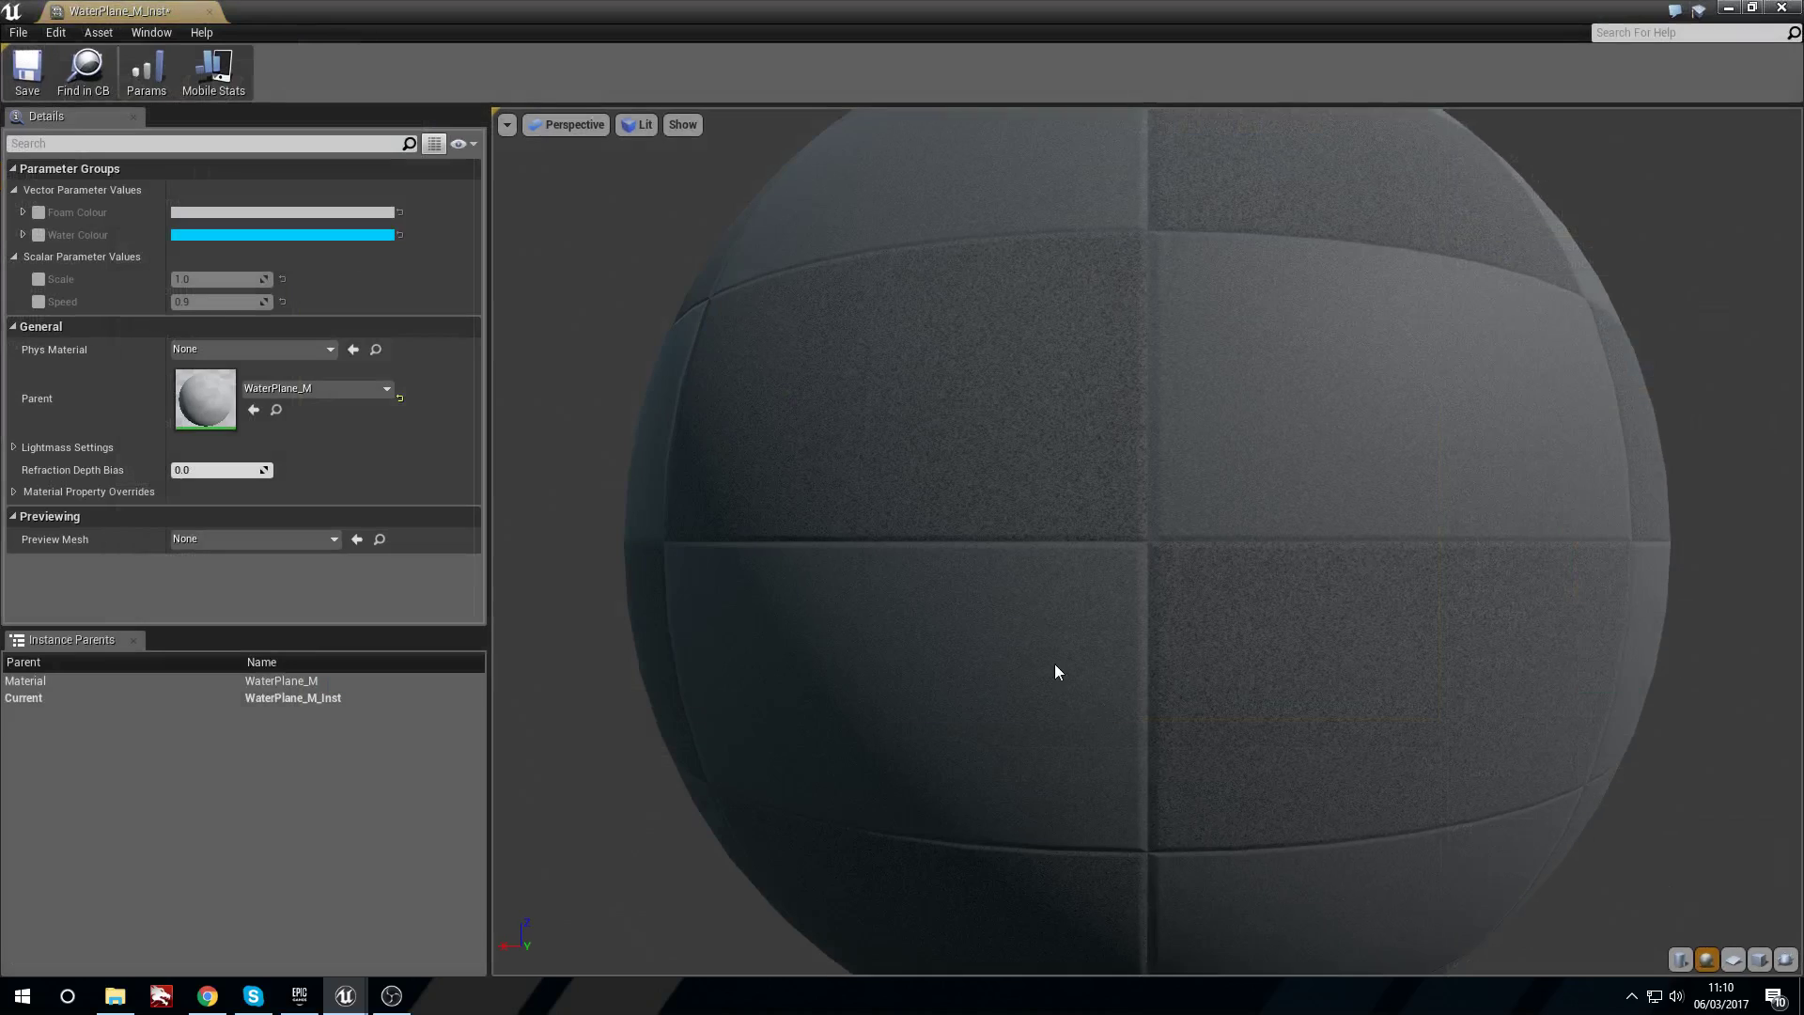
pyautogui.moveTo(846, 526); pyautogui.dragTo(832, 587)
pyautogui.moveTo(831, 588); pyautogui.dragTo(831, 639, button='right')
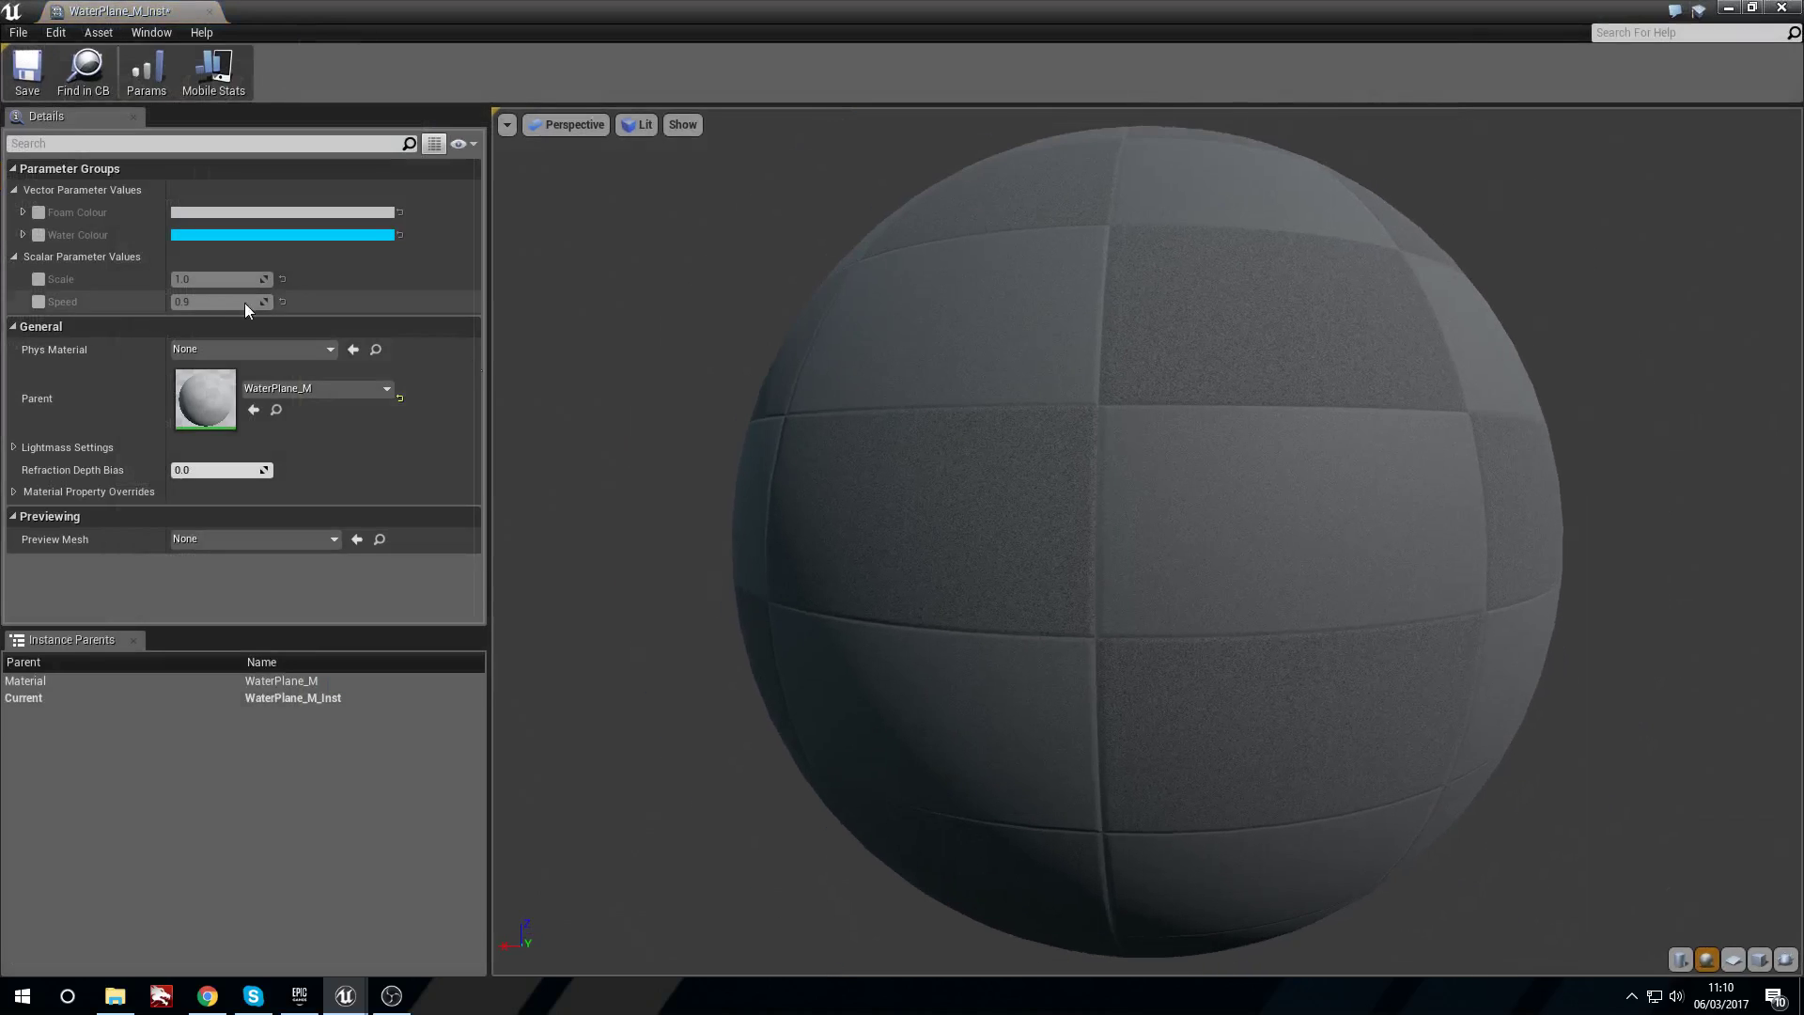
# Enable the overrides for Foam Colour, Water Colour, Scale and Speed in the material instance.
pyautogui.click(39, 212)
pyautogui.click(38, 235)
pyautogui.click(38, 279)
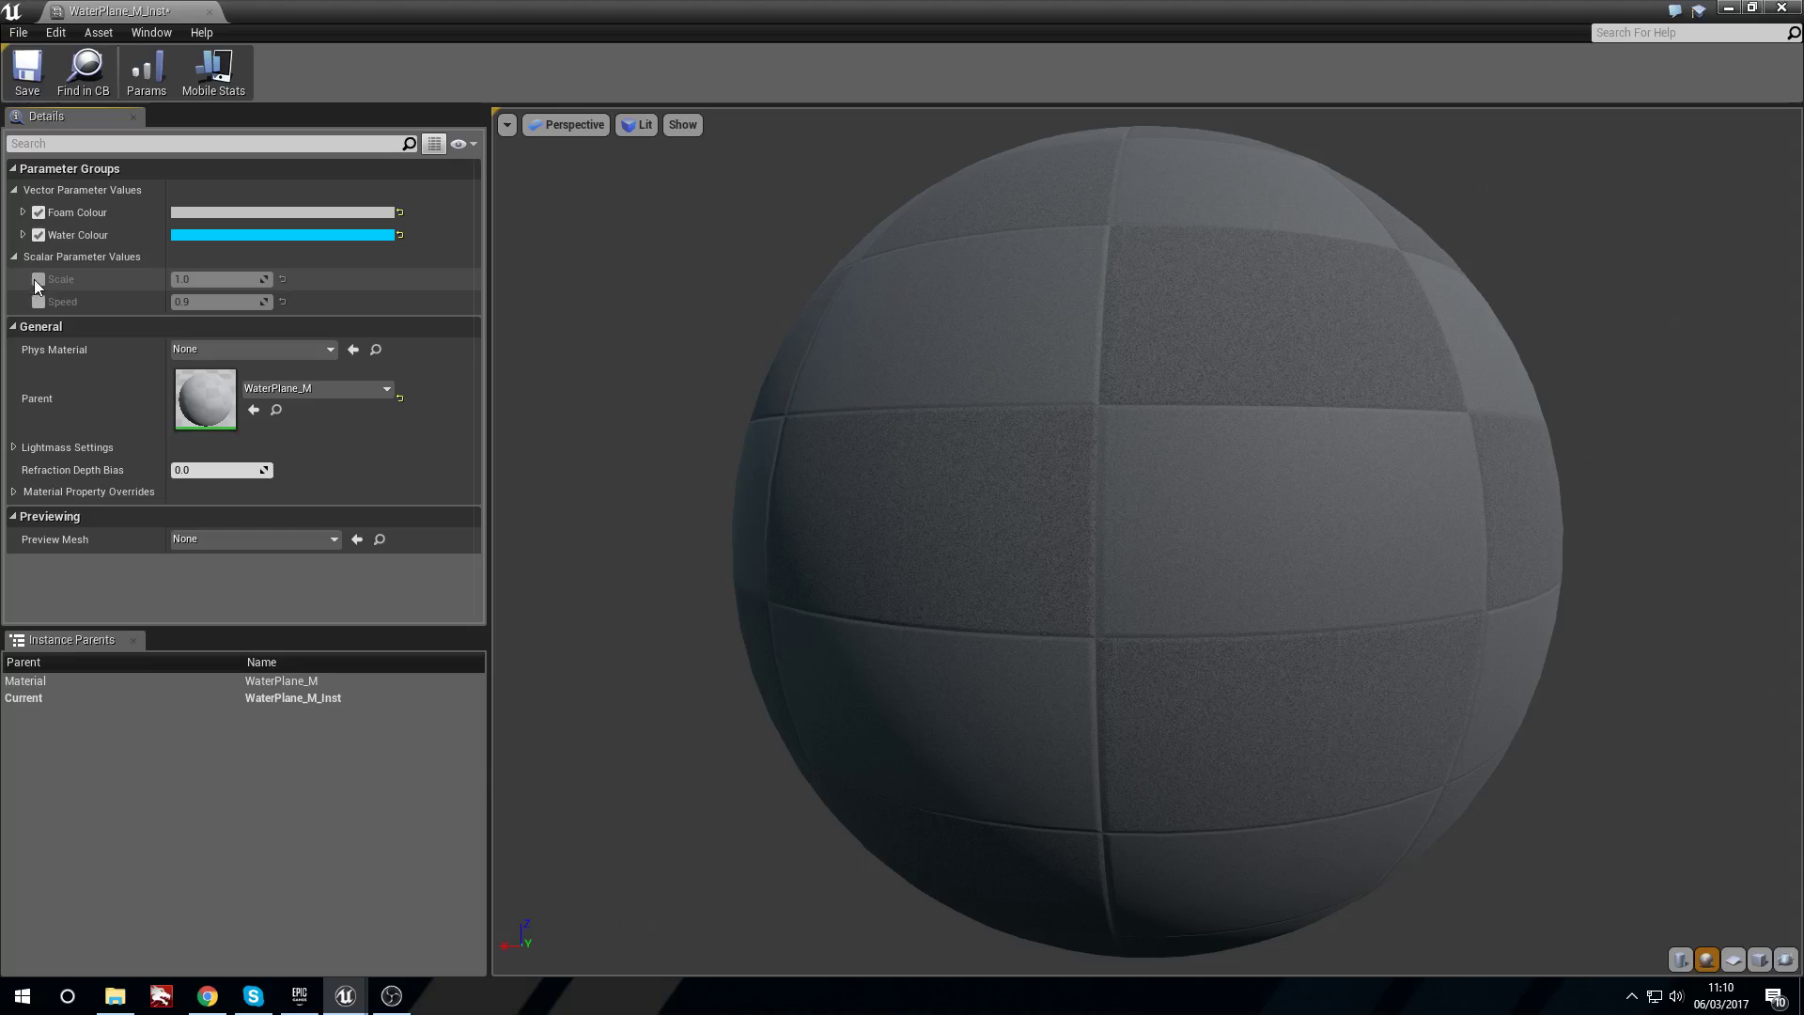
pyautogui.click(38, 302)
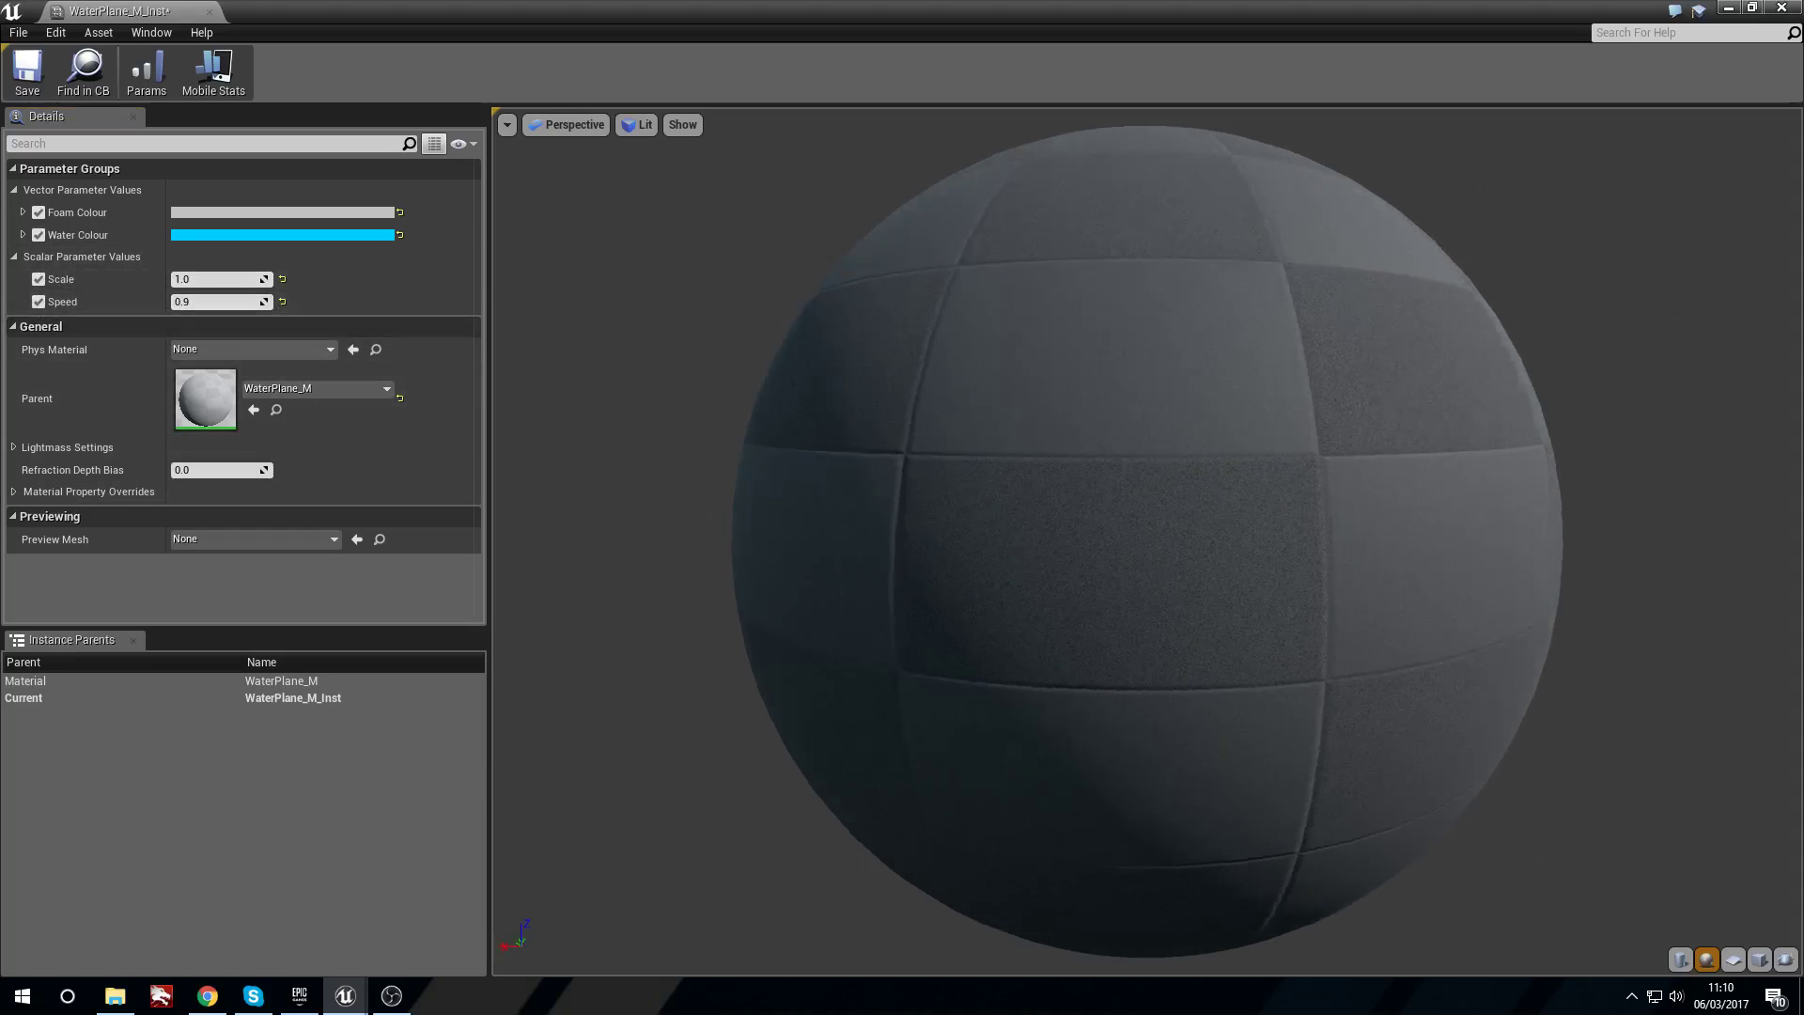
# Set the instance's Water Colour to a dark blue with hue 231, saturation 0.882 and value 0.295.
pyautogui.click(216, 235)
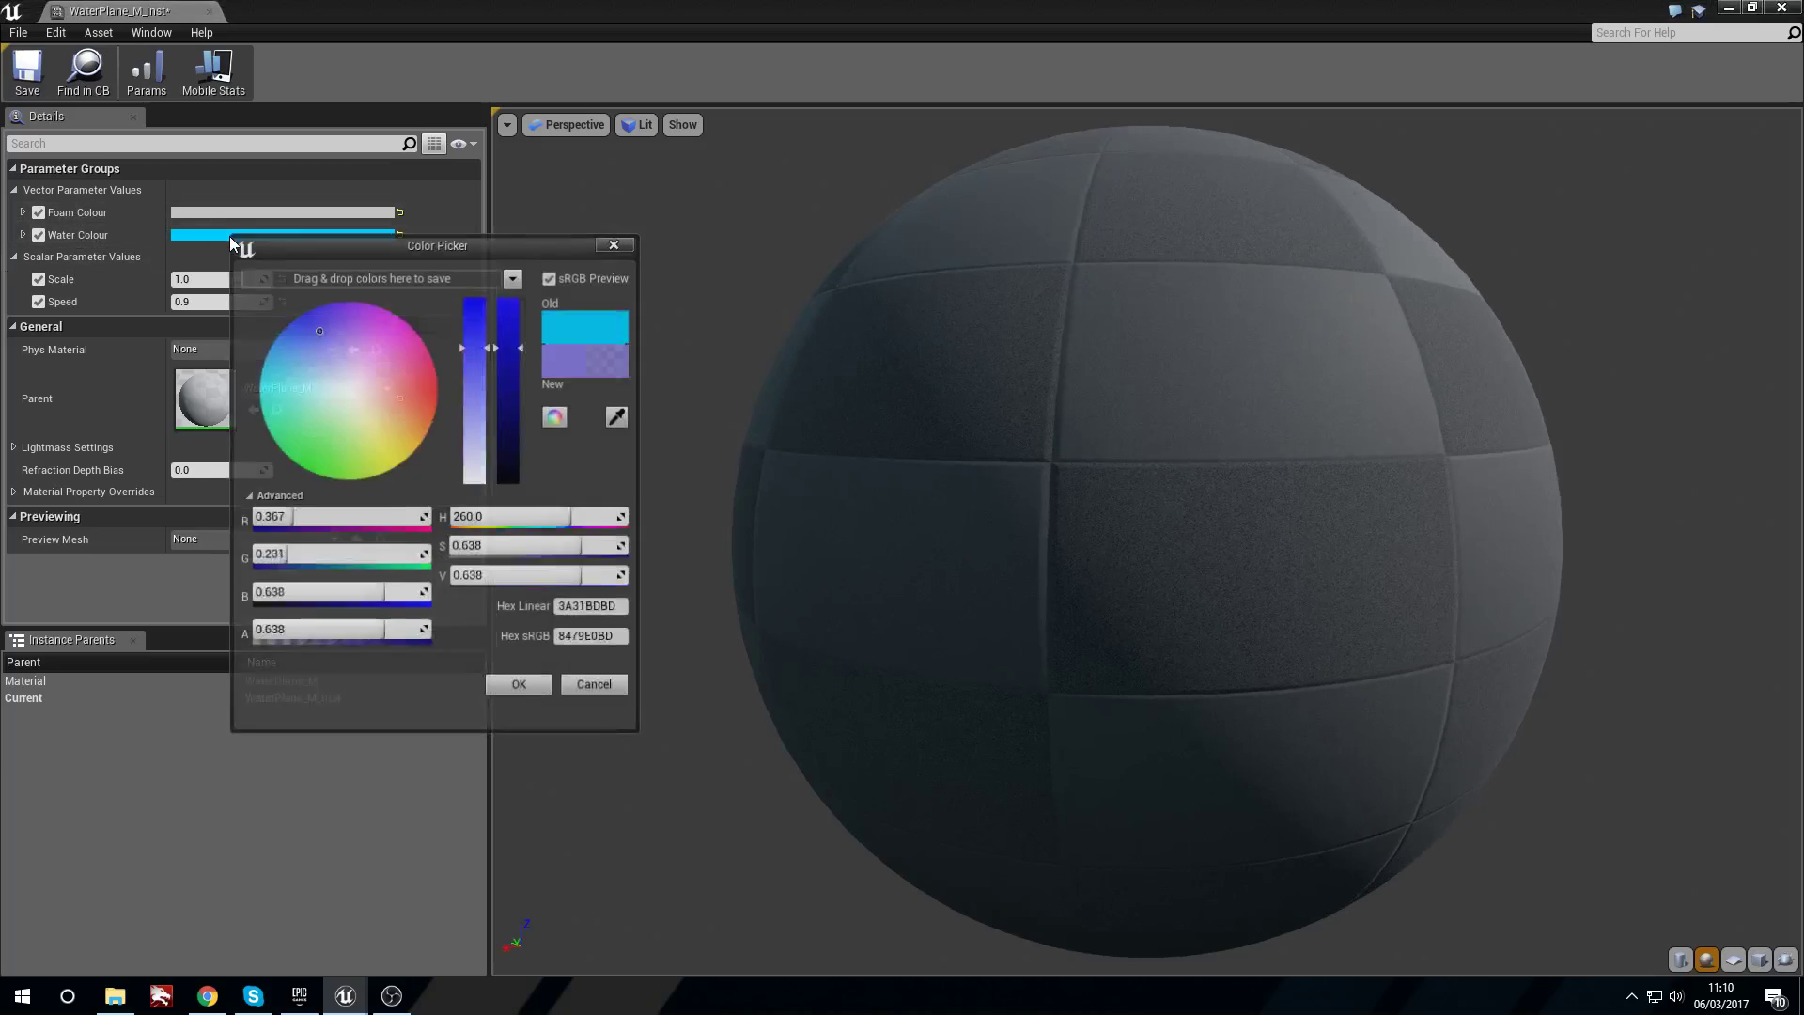
pyautogui.moveTo(278, 355); pyautogui.dragTo(297, 330)
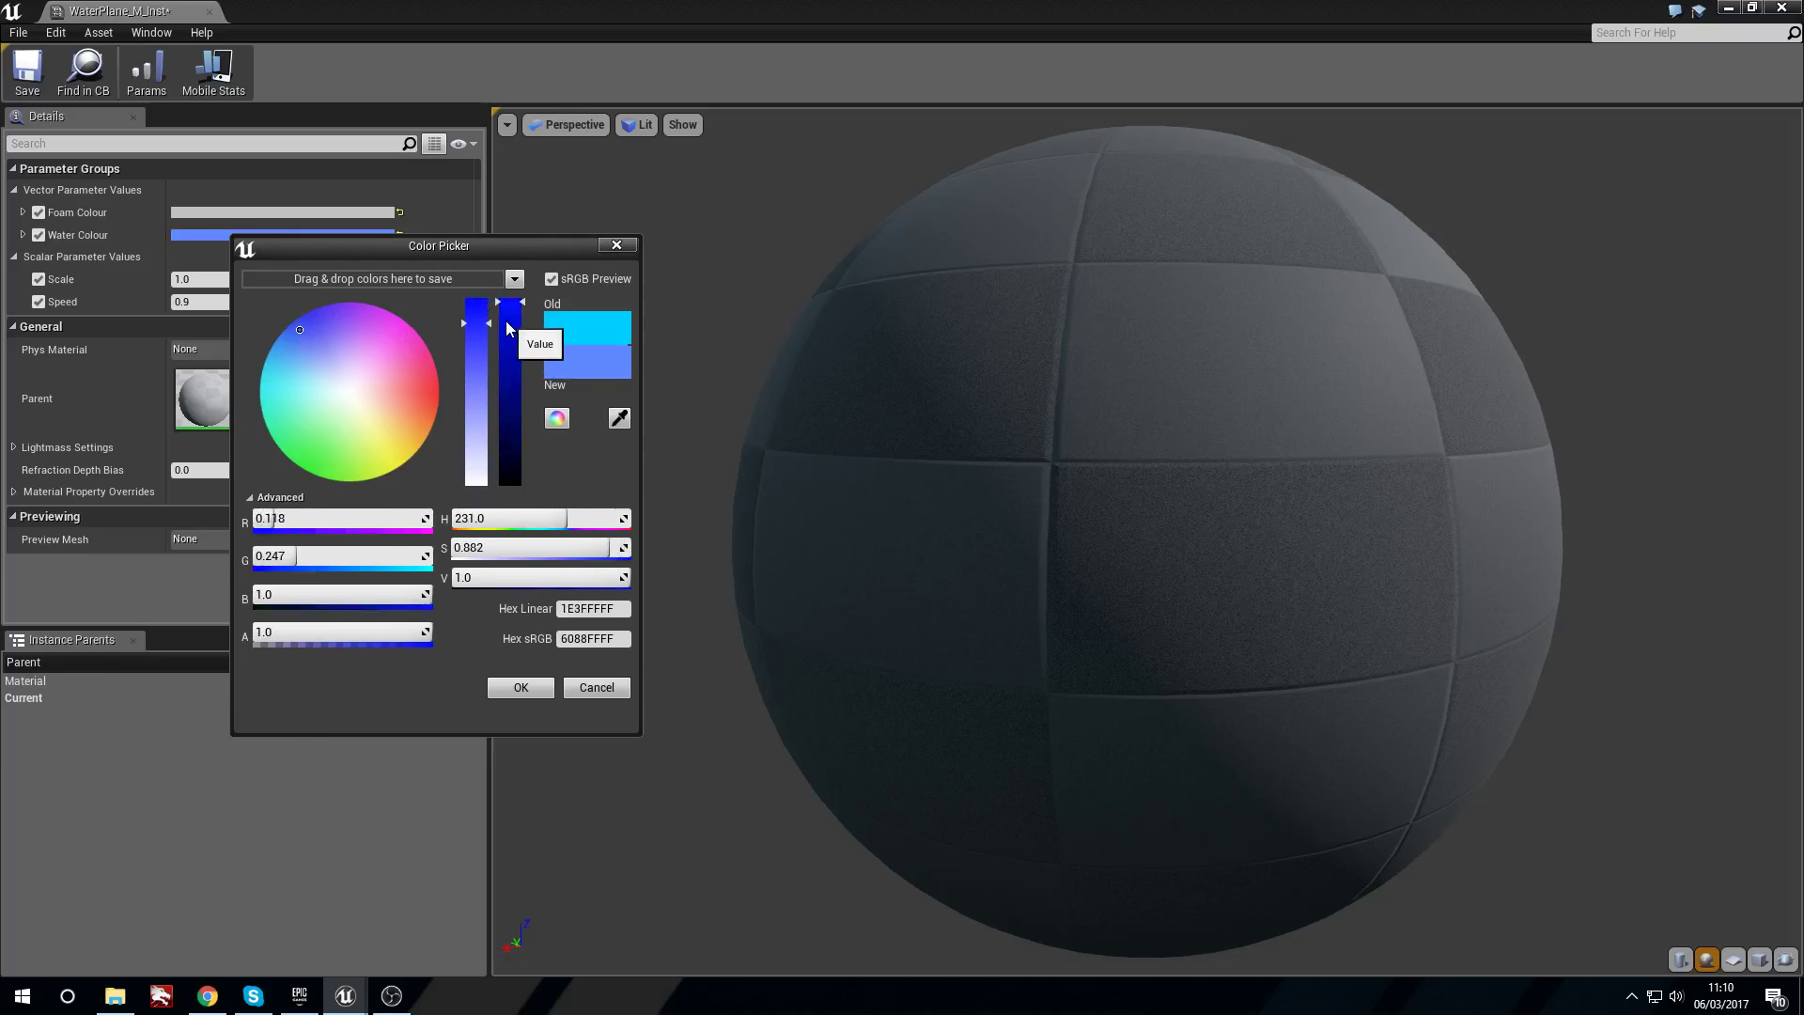
pyautogui.moveTo(495, 321); pyautogui.dragTo(495, 437)
pyautogui.click(522, 688)
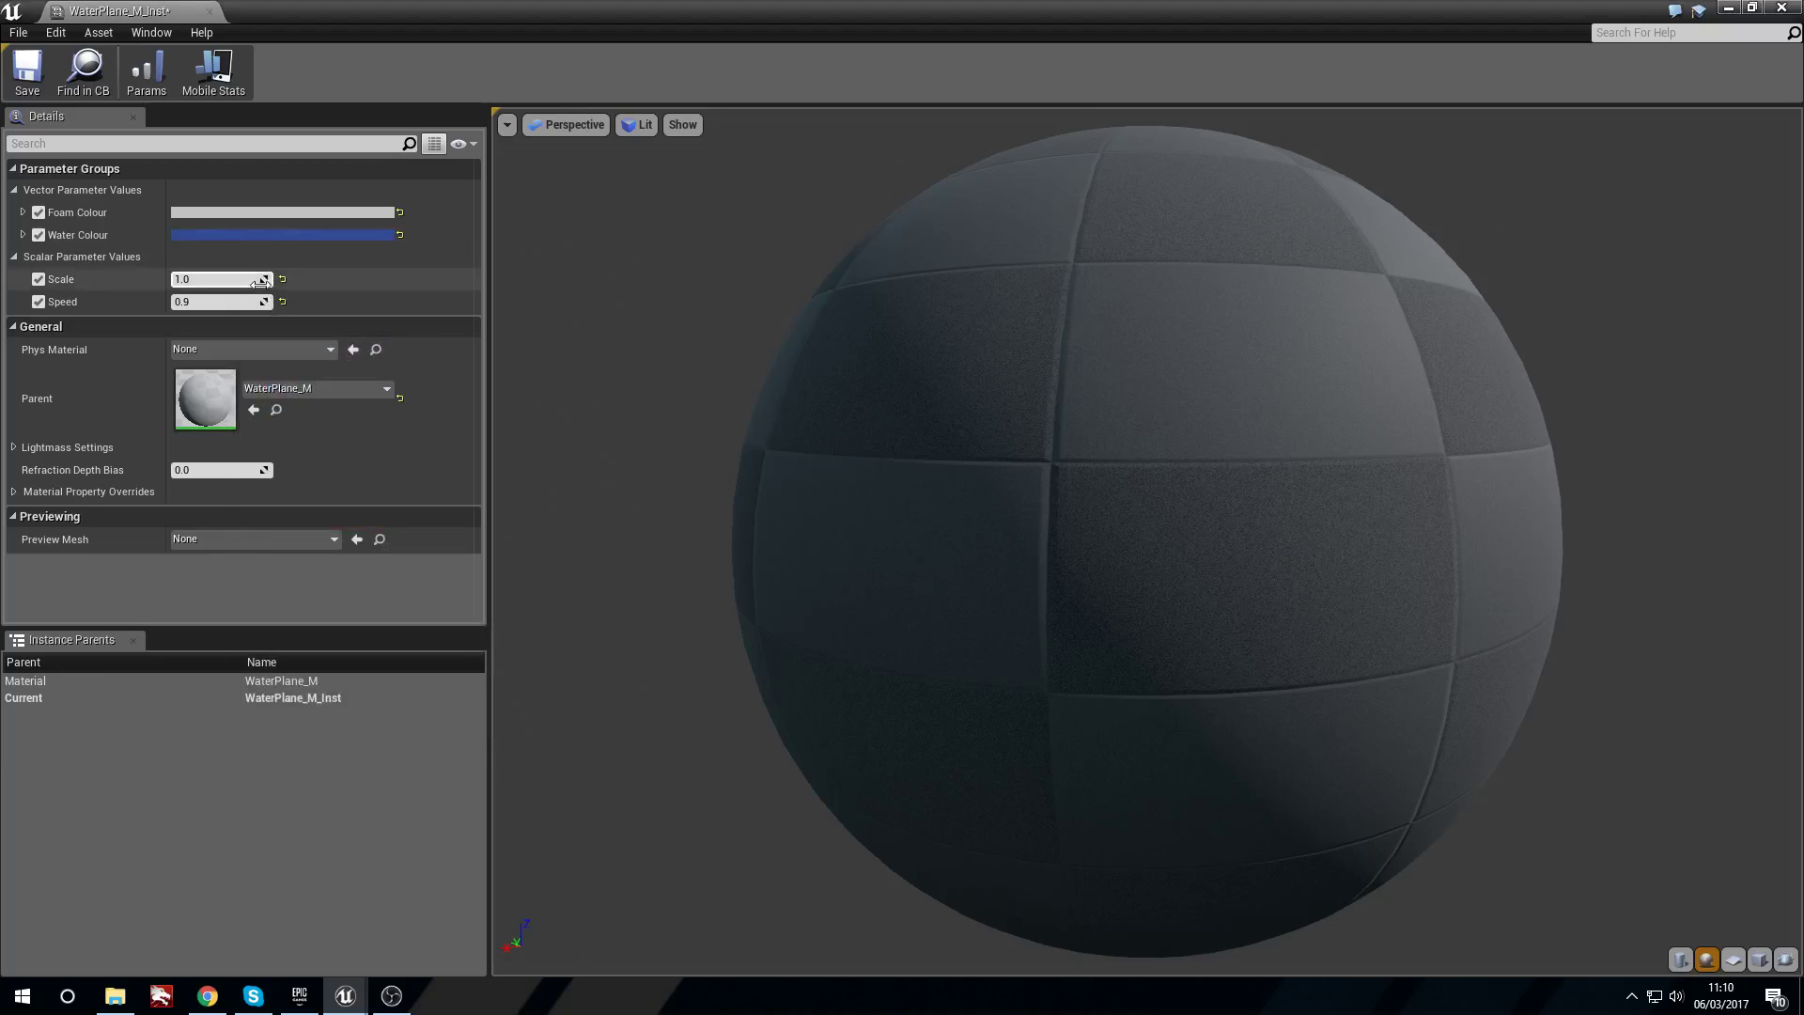
# Save the dark blue as a swatch and set Foam Colour to it with reduced saturation, at hue 231 and value 0.295.
pyautogui.click(329, 214)
pyautogui.moveTo(417, 354)
pyautogui.mouseDown()
pyautogui.moveTo(409, 306)
pyautogui.moveTo(426, 315)
pyautogui.mouseUp()
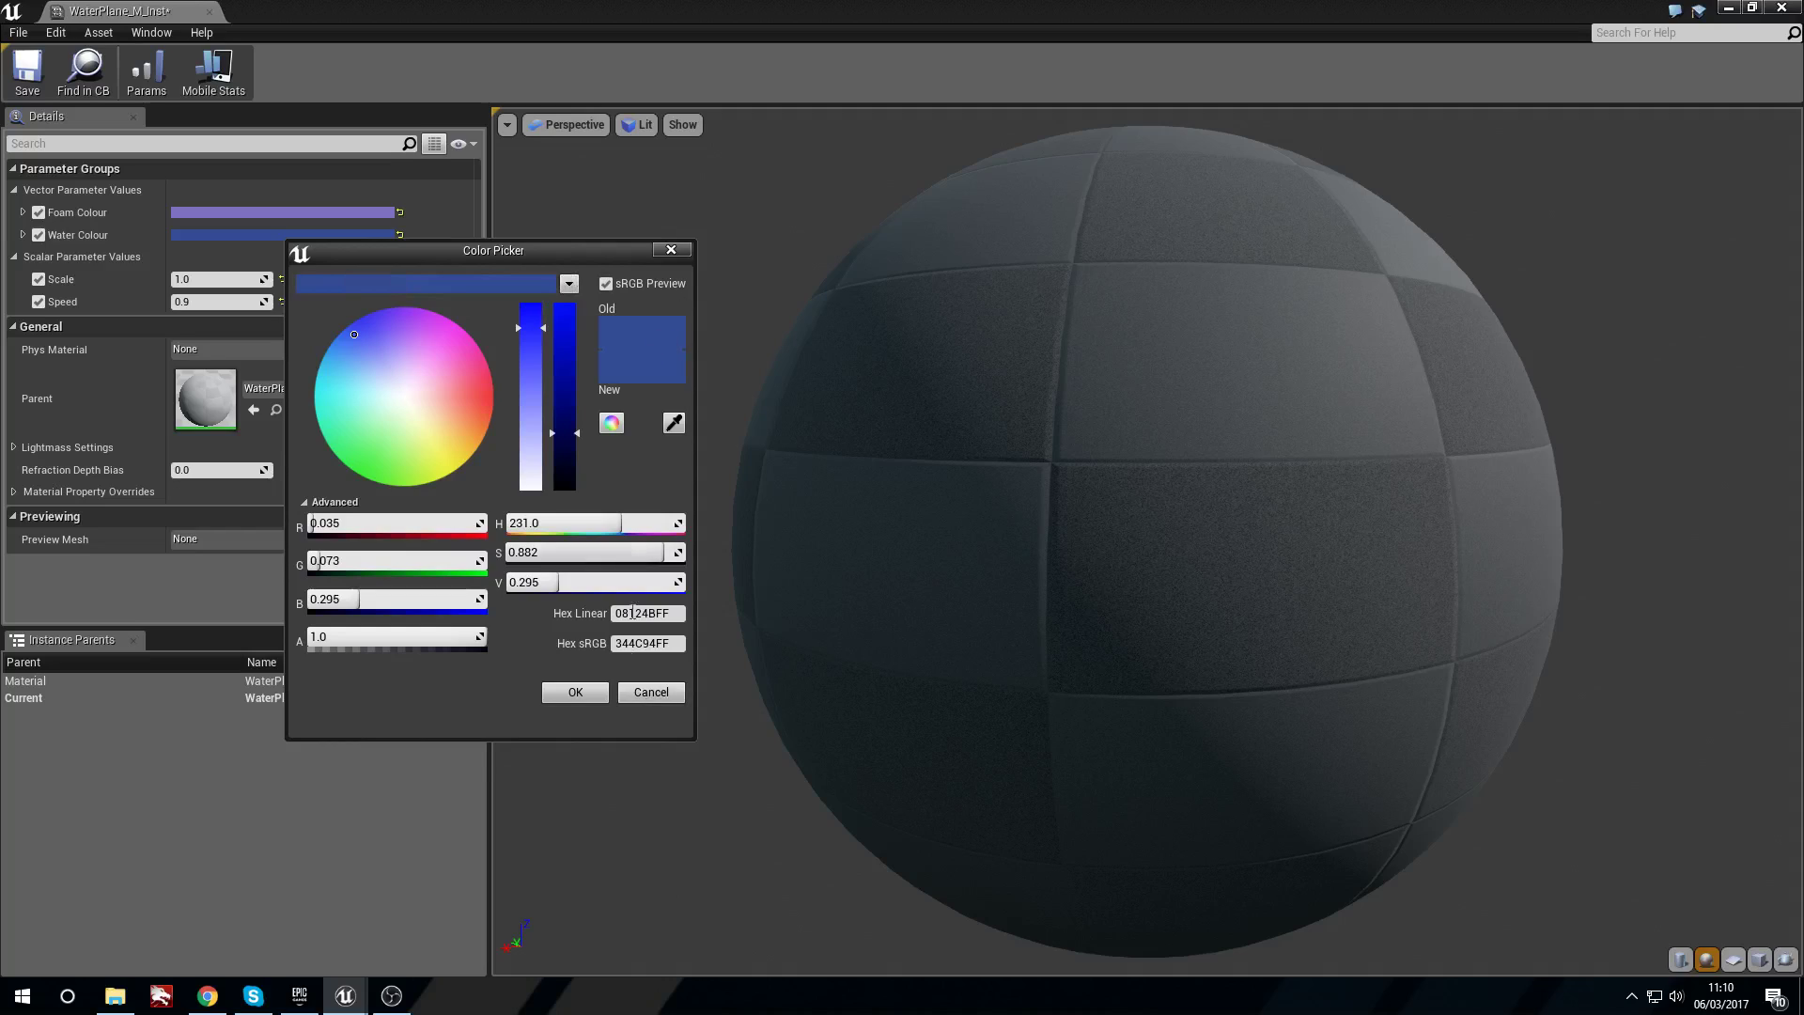
pyautogui.click(575, 693)
pyautogui.click(345, 212)
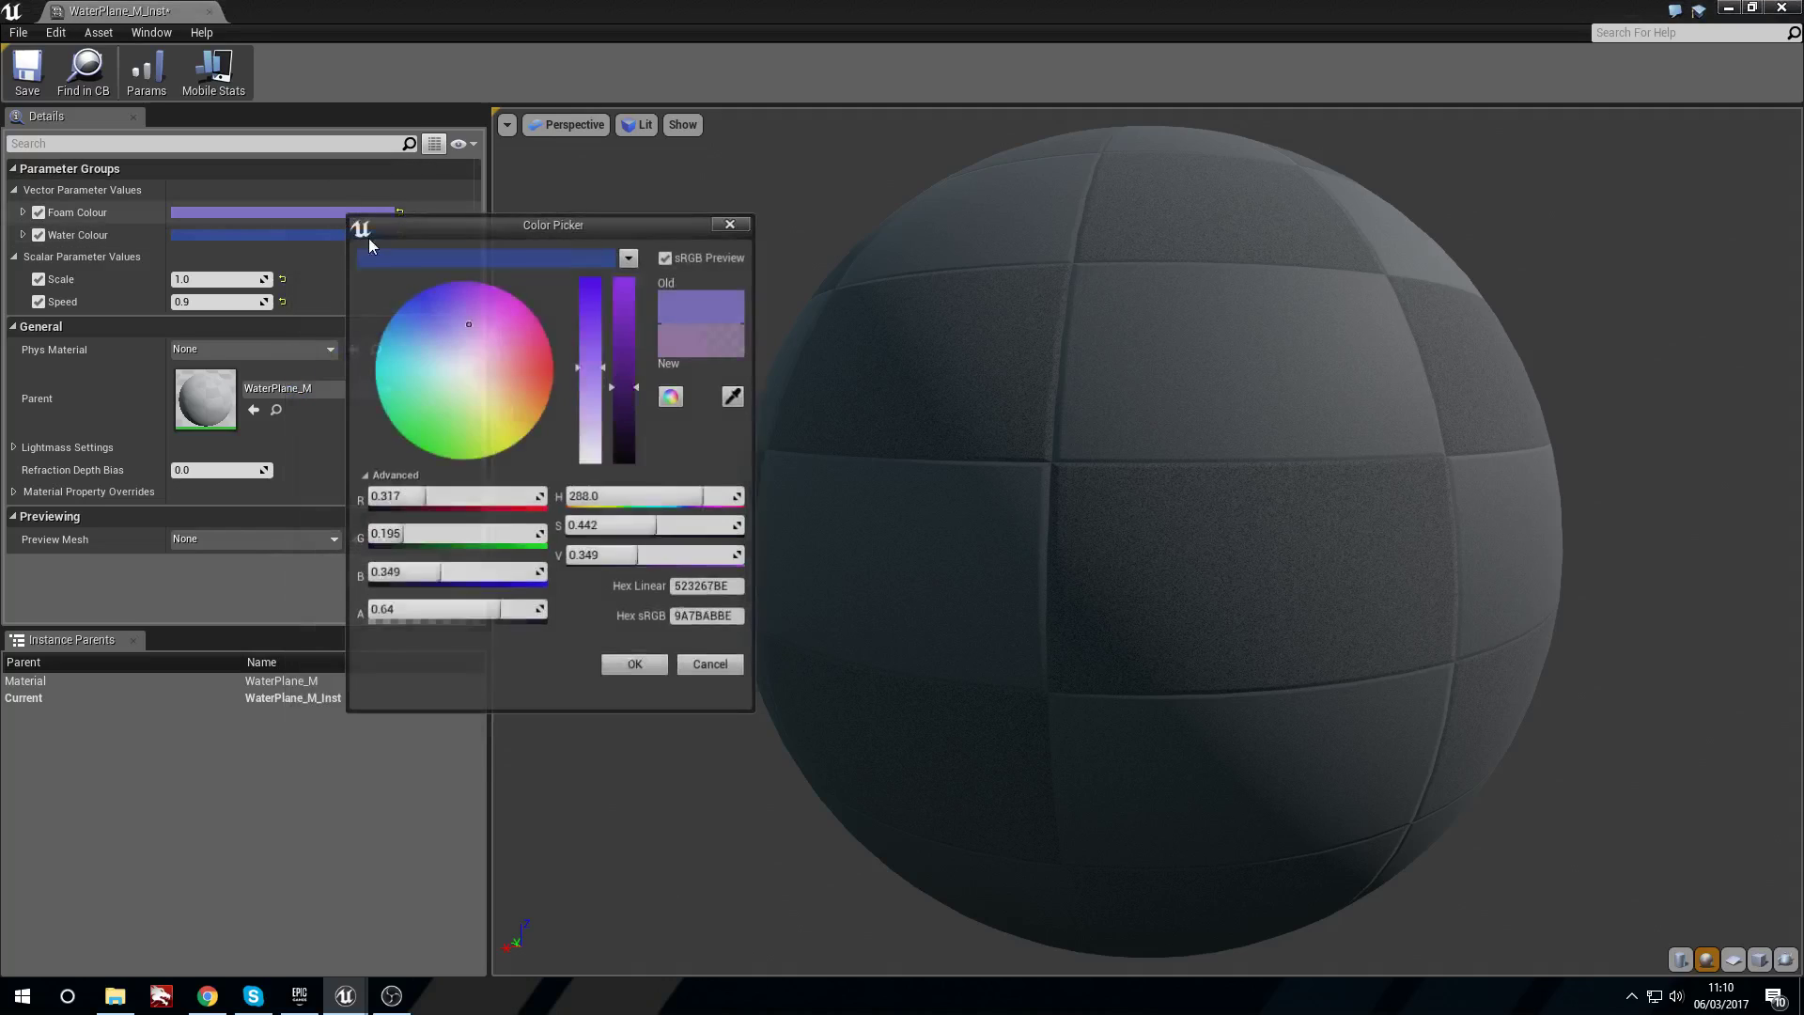
pyautogui.click(578, 256)
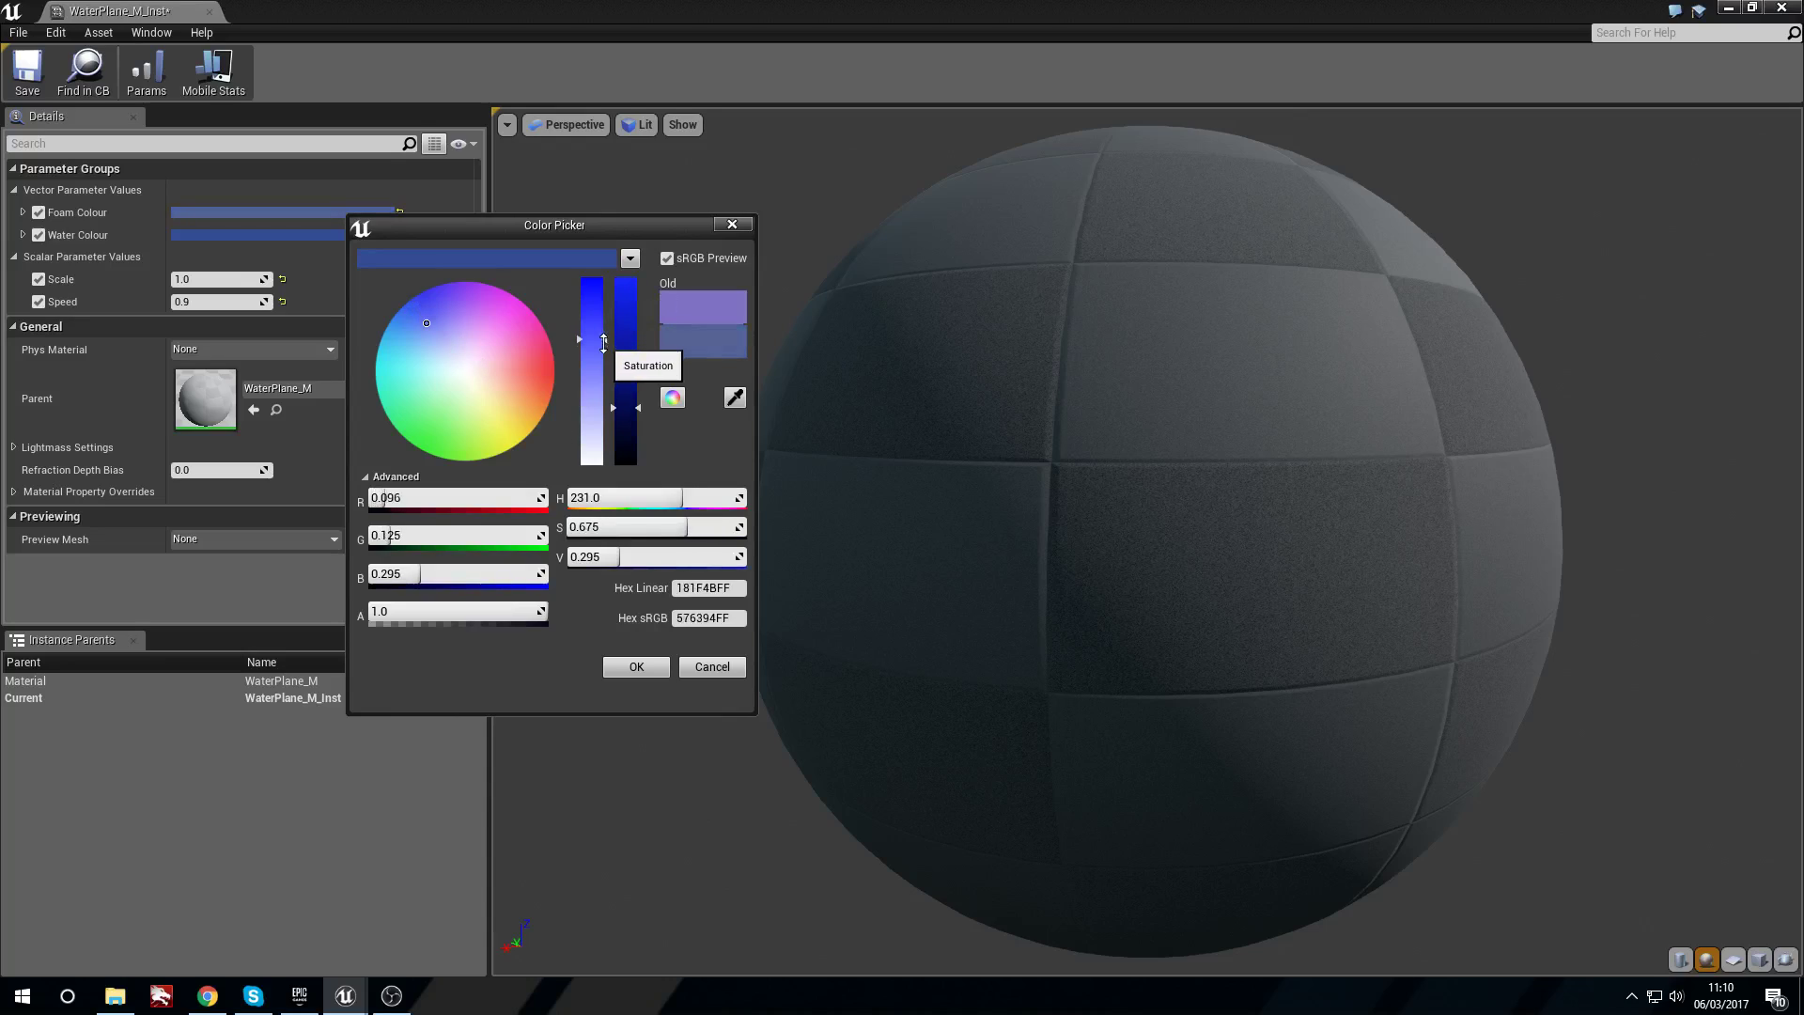
pyautogui.click(639, 663)
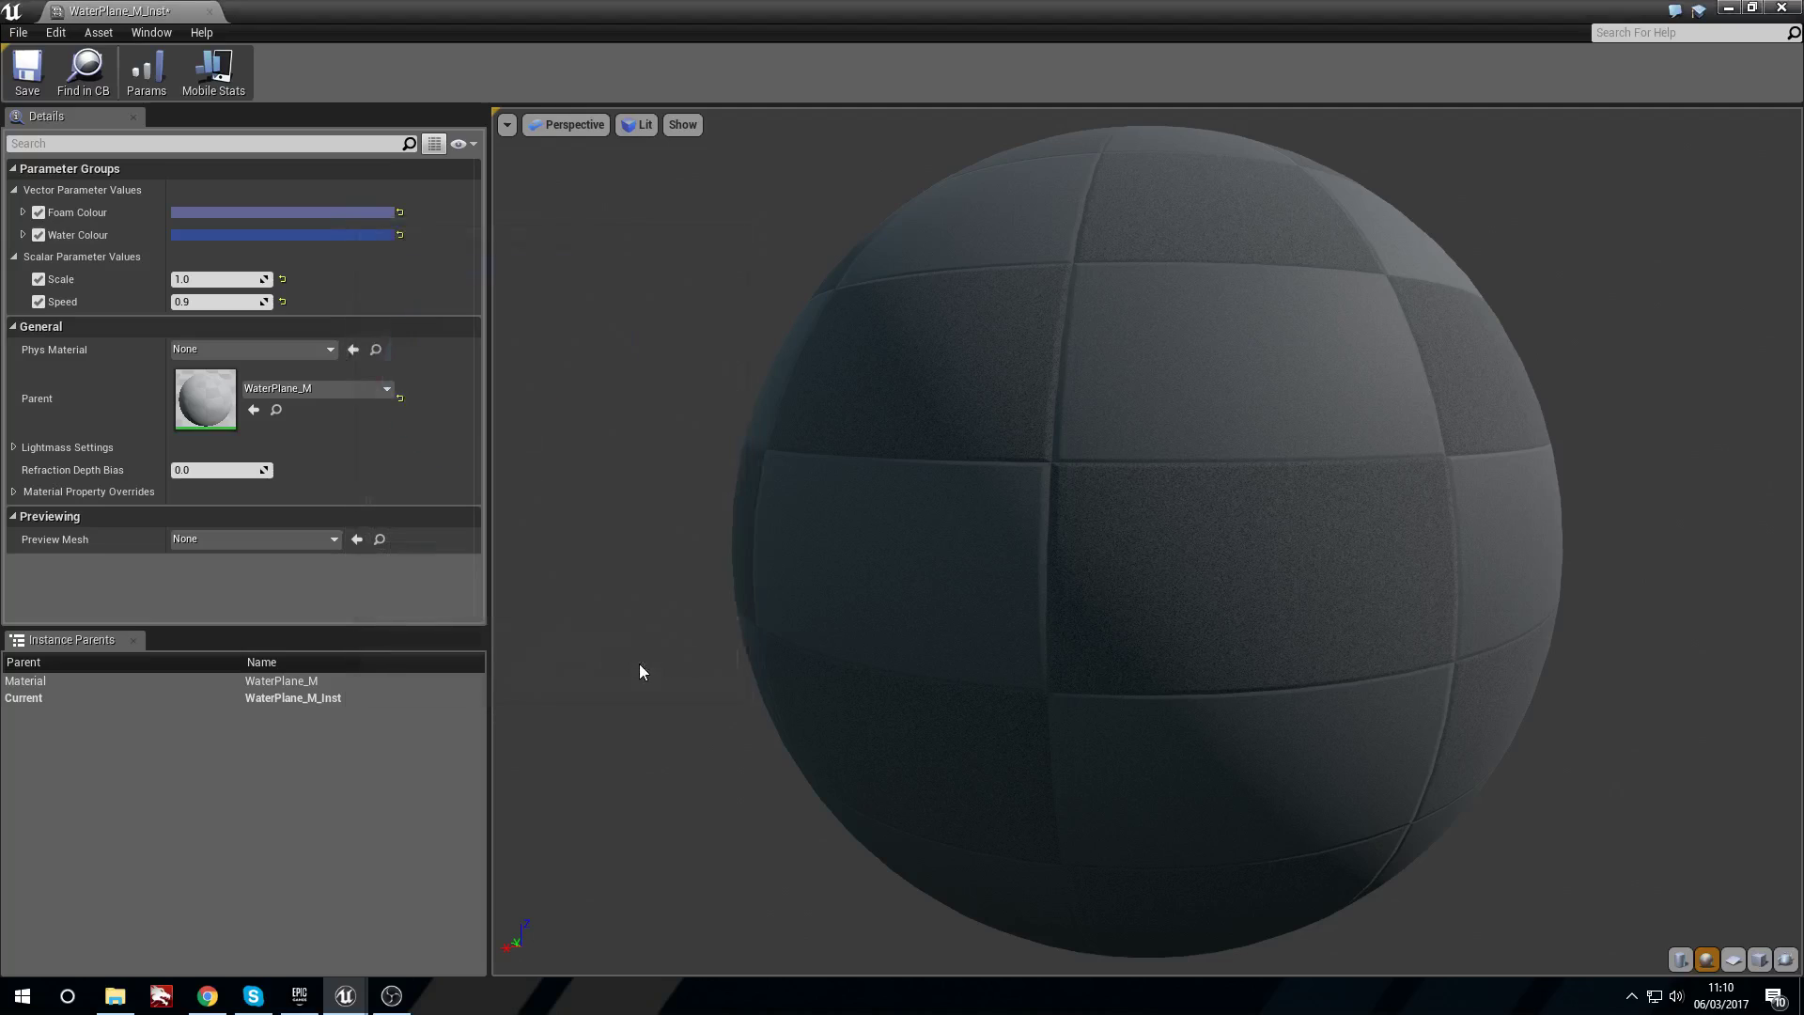
# Set the instance's Scale parameter to 10 and save the instance.
pyautogui.click(210, 274)
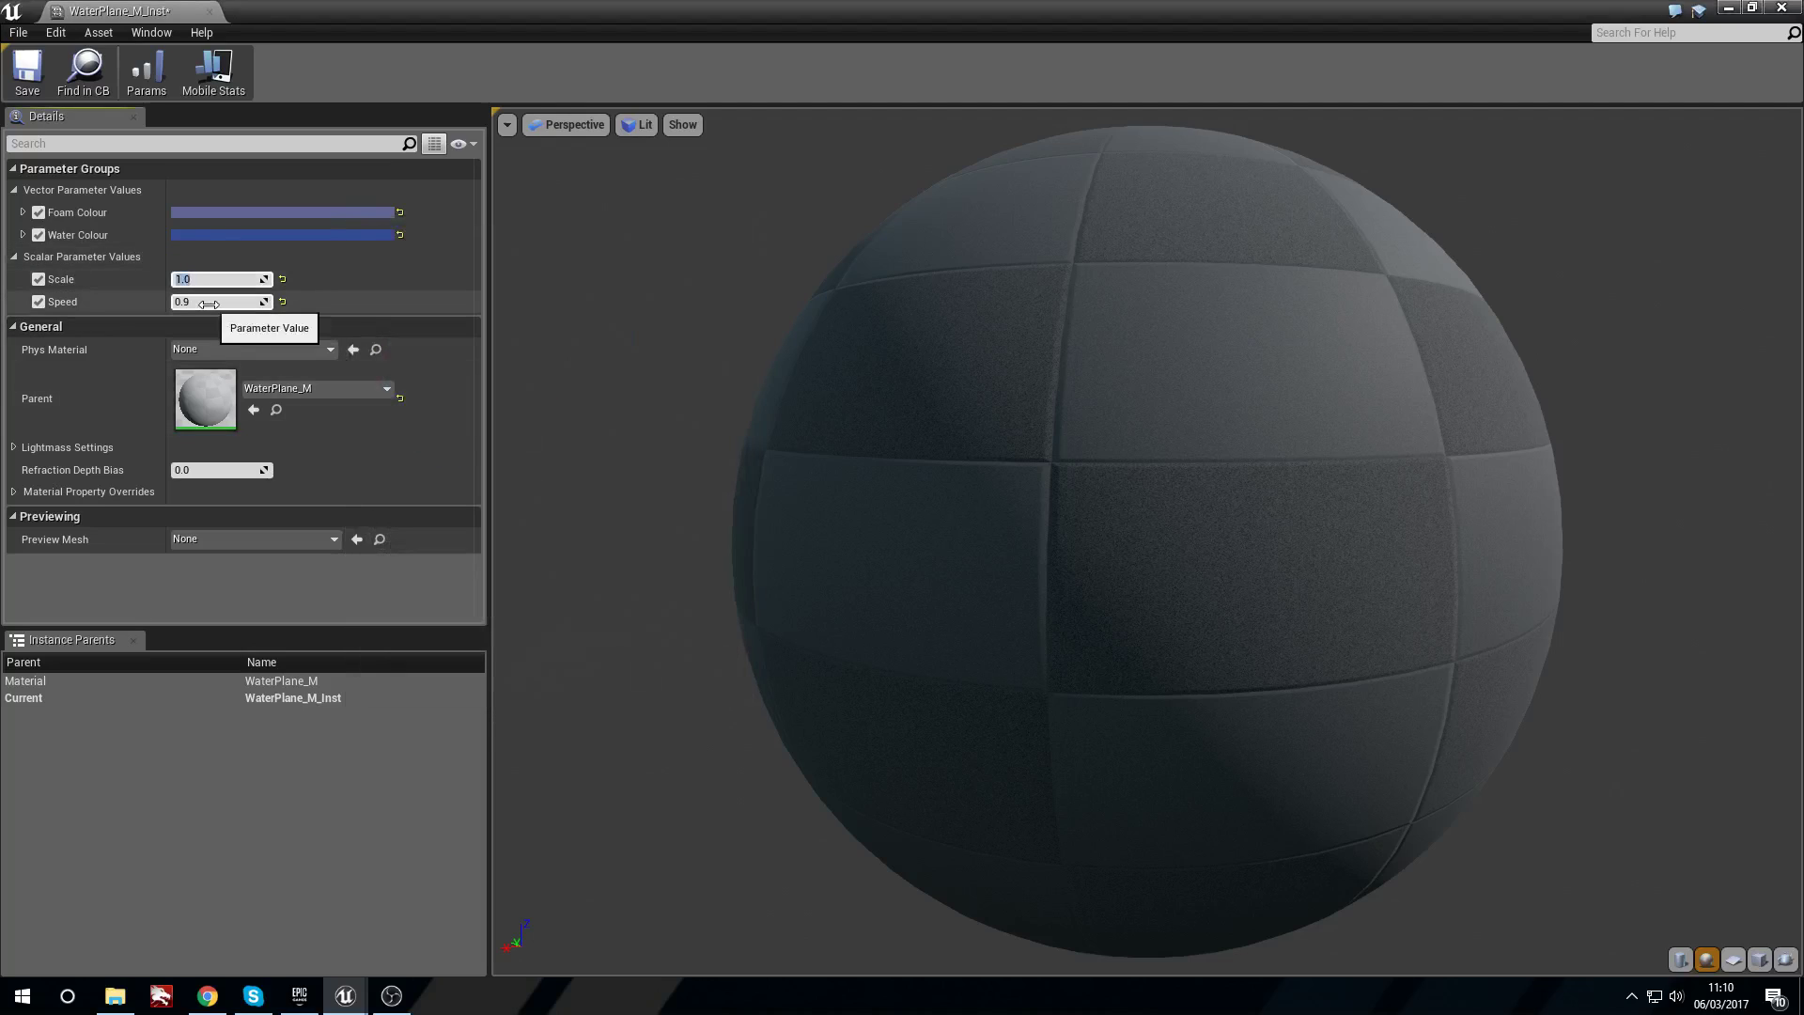
pyautogui.click(27, 70)
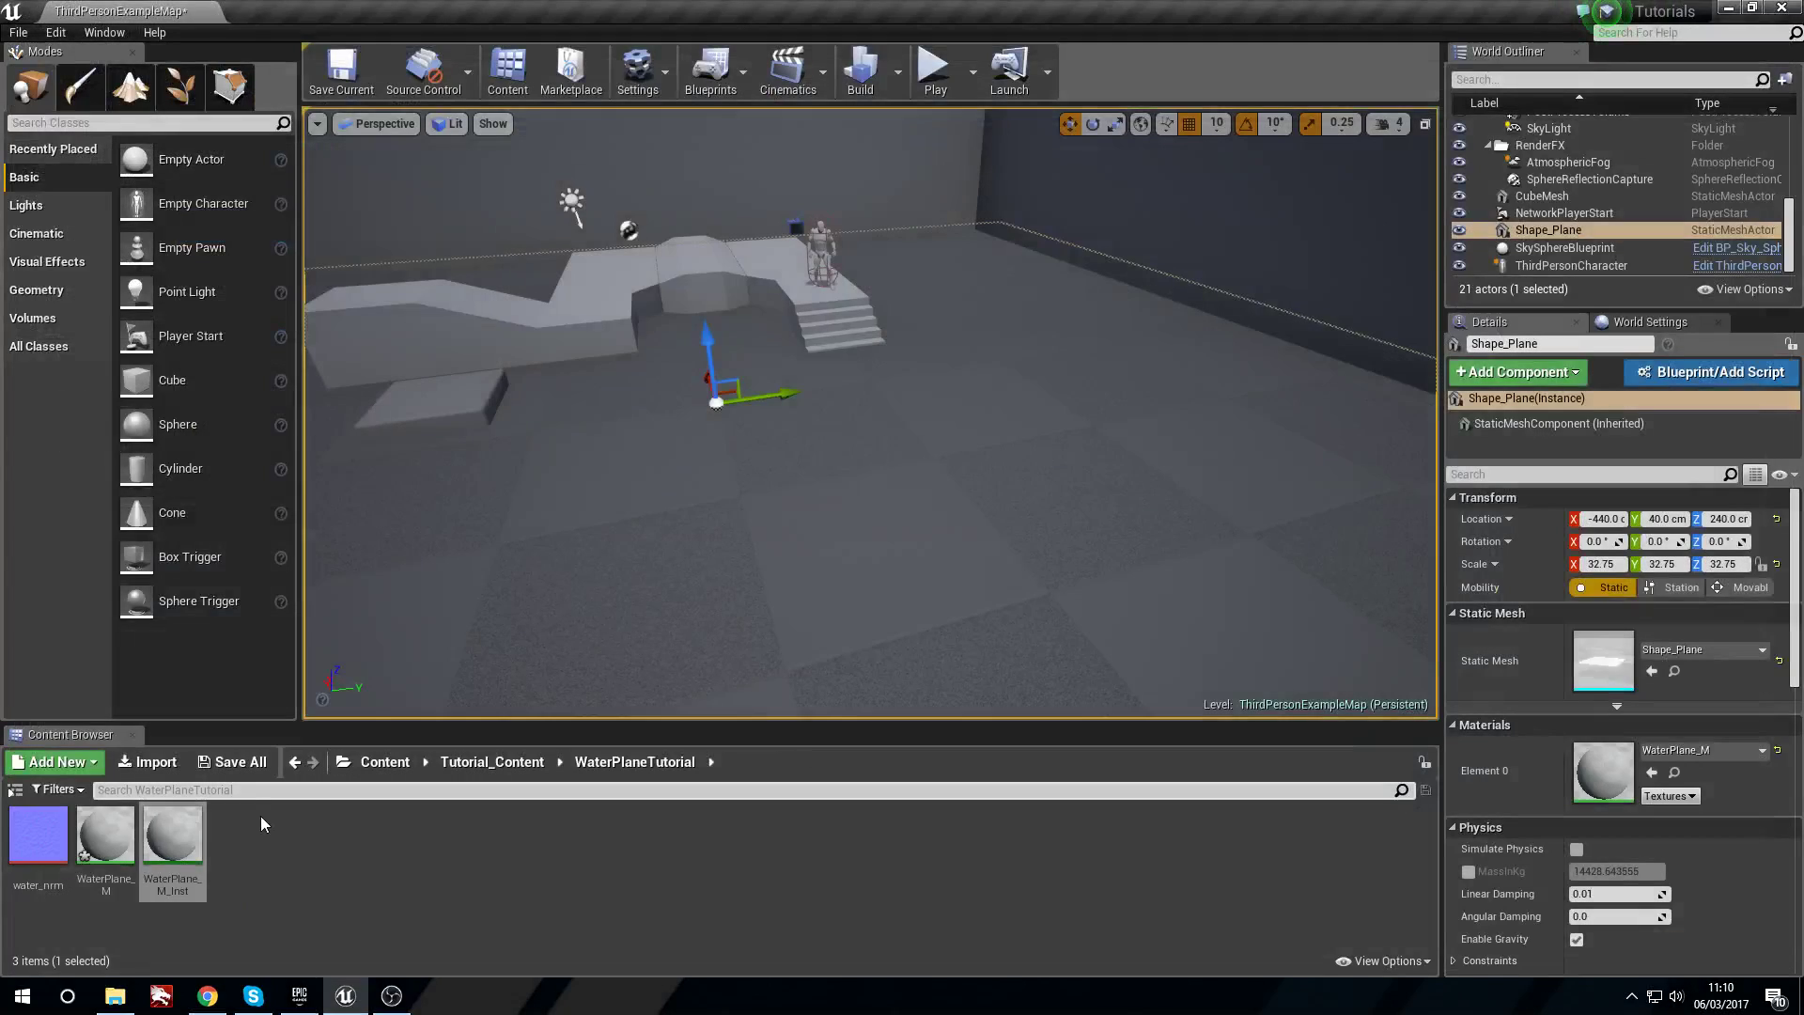
# Assign the WaterPlane_M_Inst material instance to Element 0 of Shape_Plane and check the water in the level.
pyautogui.moveTo(175, 838); pyautogui.dragTo(1605, 789)
pyautogui.press('w')
pyautogui.moveTo(945, 452); pyautogui.dragTo(837, 460, button='right')
pyautogui.press('s')
pyautogui.moveTo(967, 454); pyautogui.dragTo(926, 494, button='right')
pyautogui.moveTo(1194, 343); pyautogui.dragTo(1081, 345, button='right')
pyautogui.moveTo(1006, 361); pyautogui.dragTo(959, 366, button='right')
pyautogui.moveTo(783, 392); pyautogui.dragTo(925, 387, button='right')
# Reopen the instance beside the level view and set Water Colour to a brighter blue, with red 0 and blue about 0.363.
pyautogui.doubleClick(146, 846)
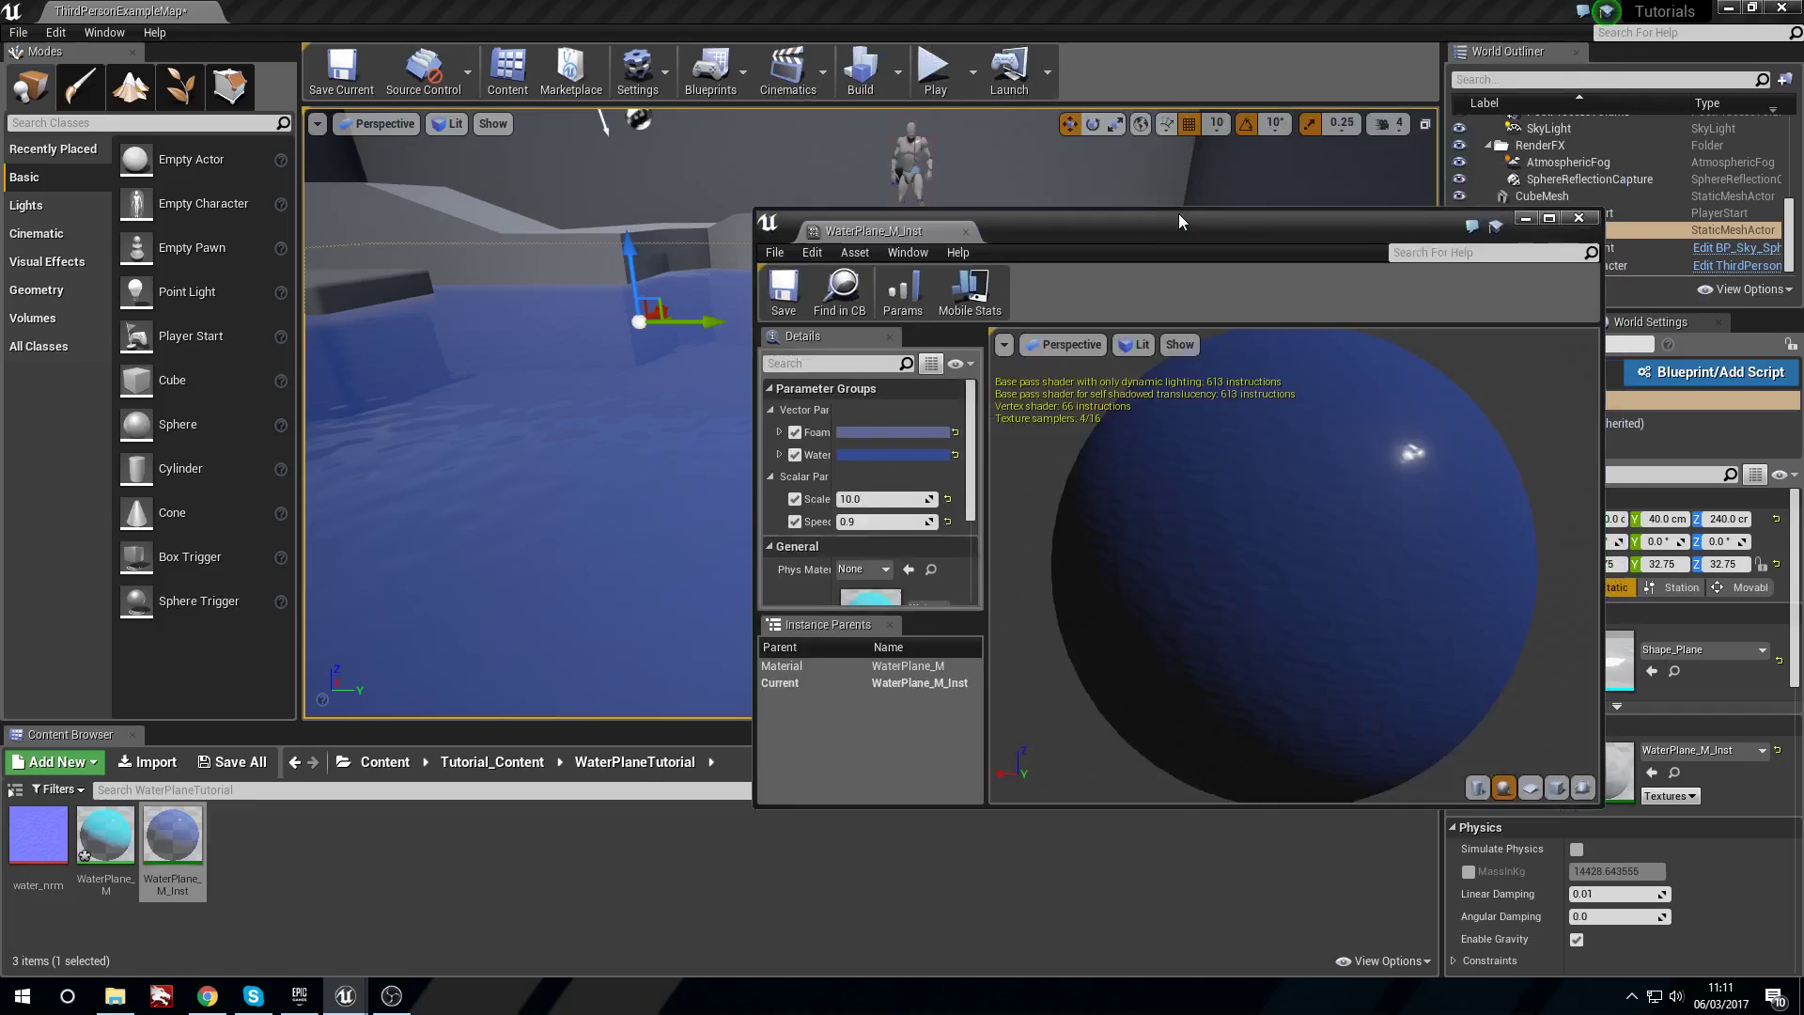
pyautogui.moveTo(1179, 217); pyautogui.dragTo(1271, 428)
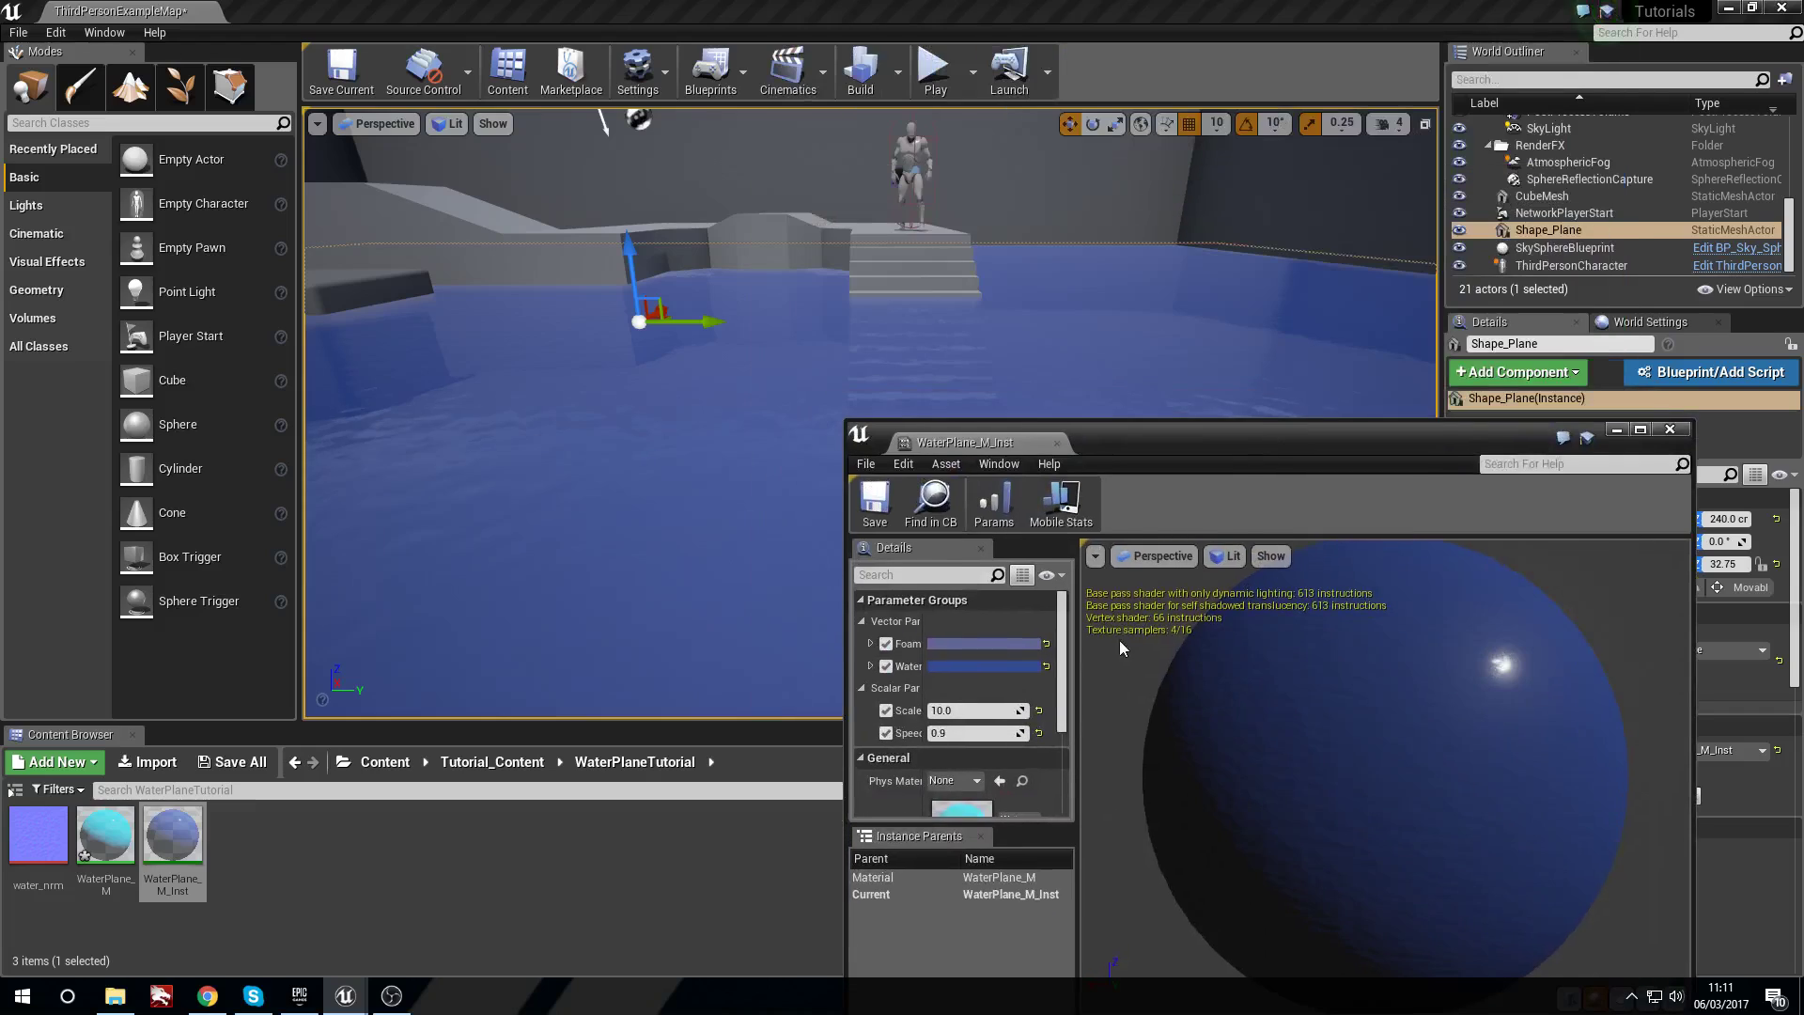
pyautogui.click(1023, 665)
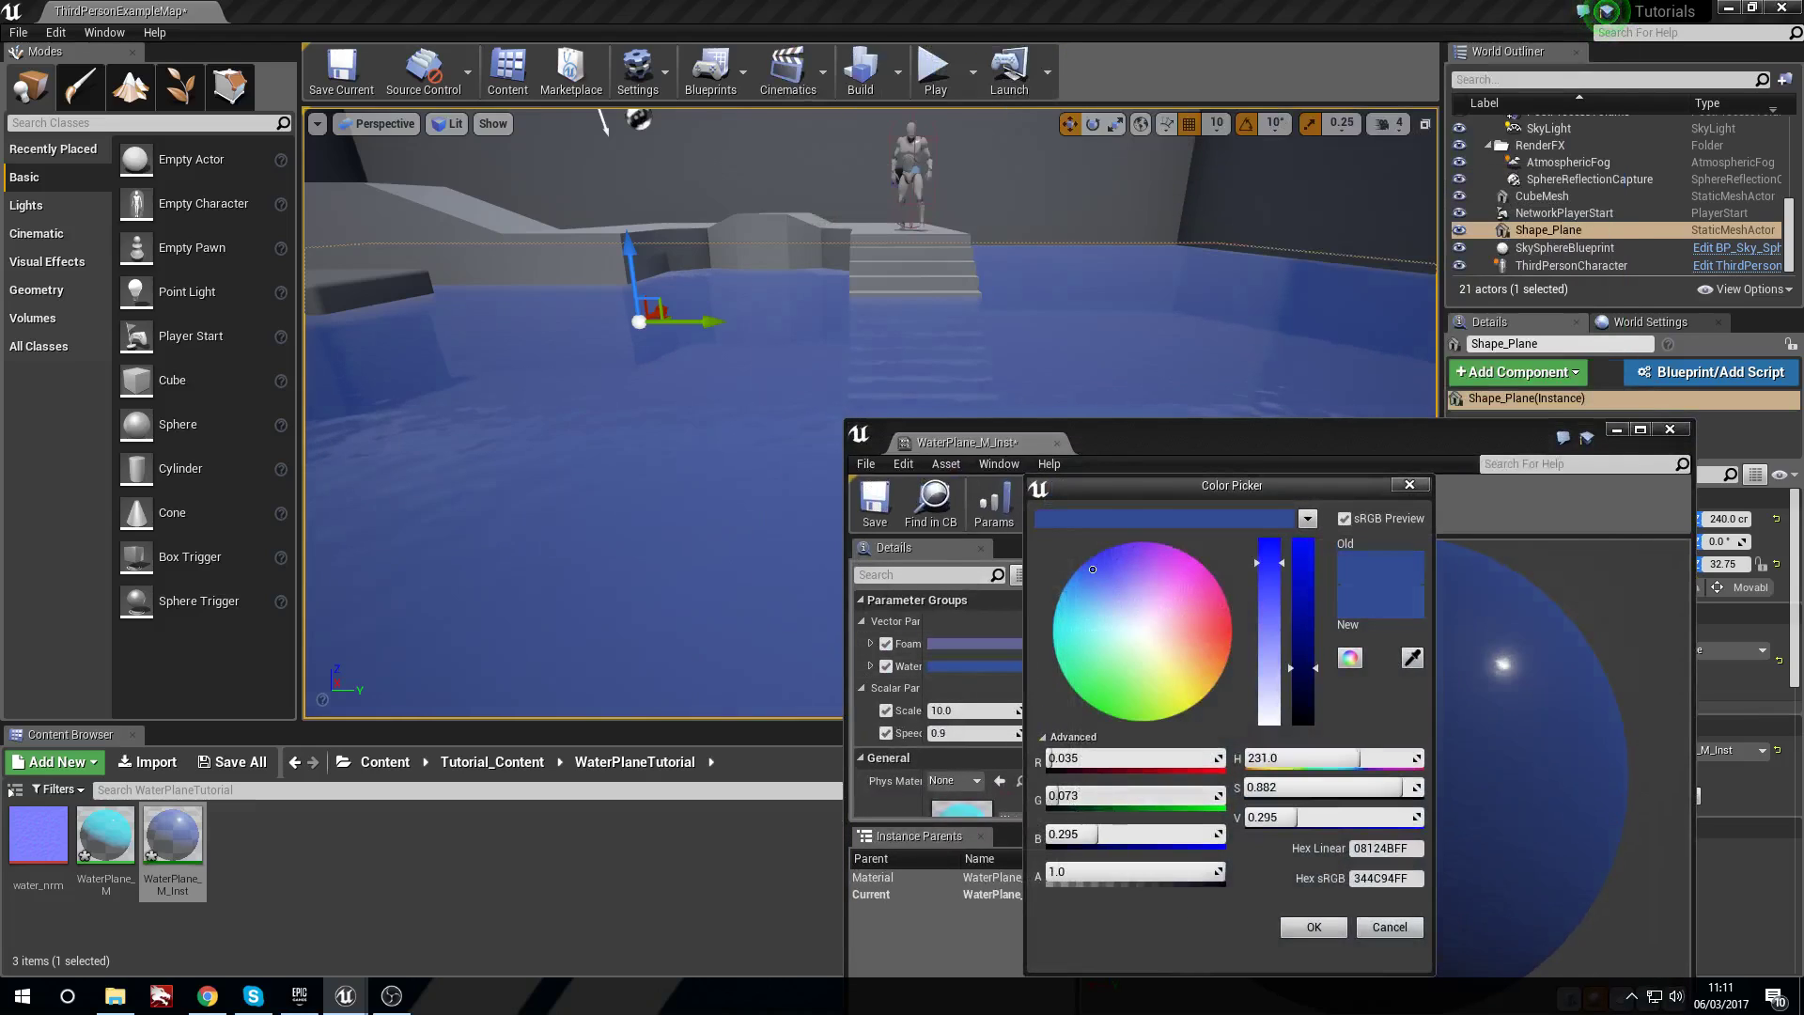
pyautogui.moveTo(1057, 794); pyautogui.dragTo(1071, 795)
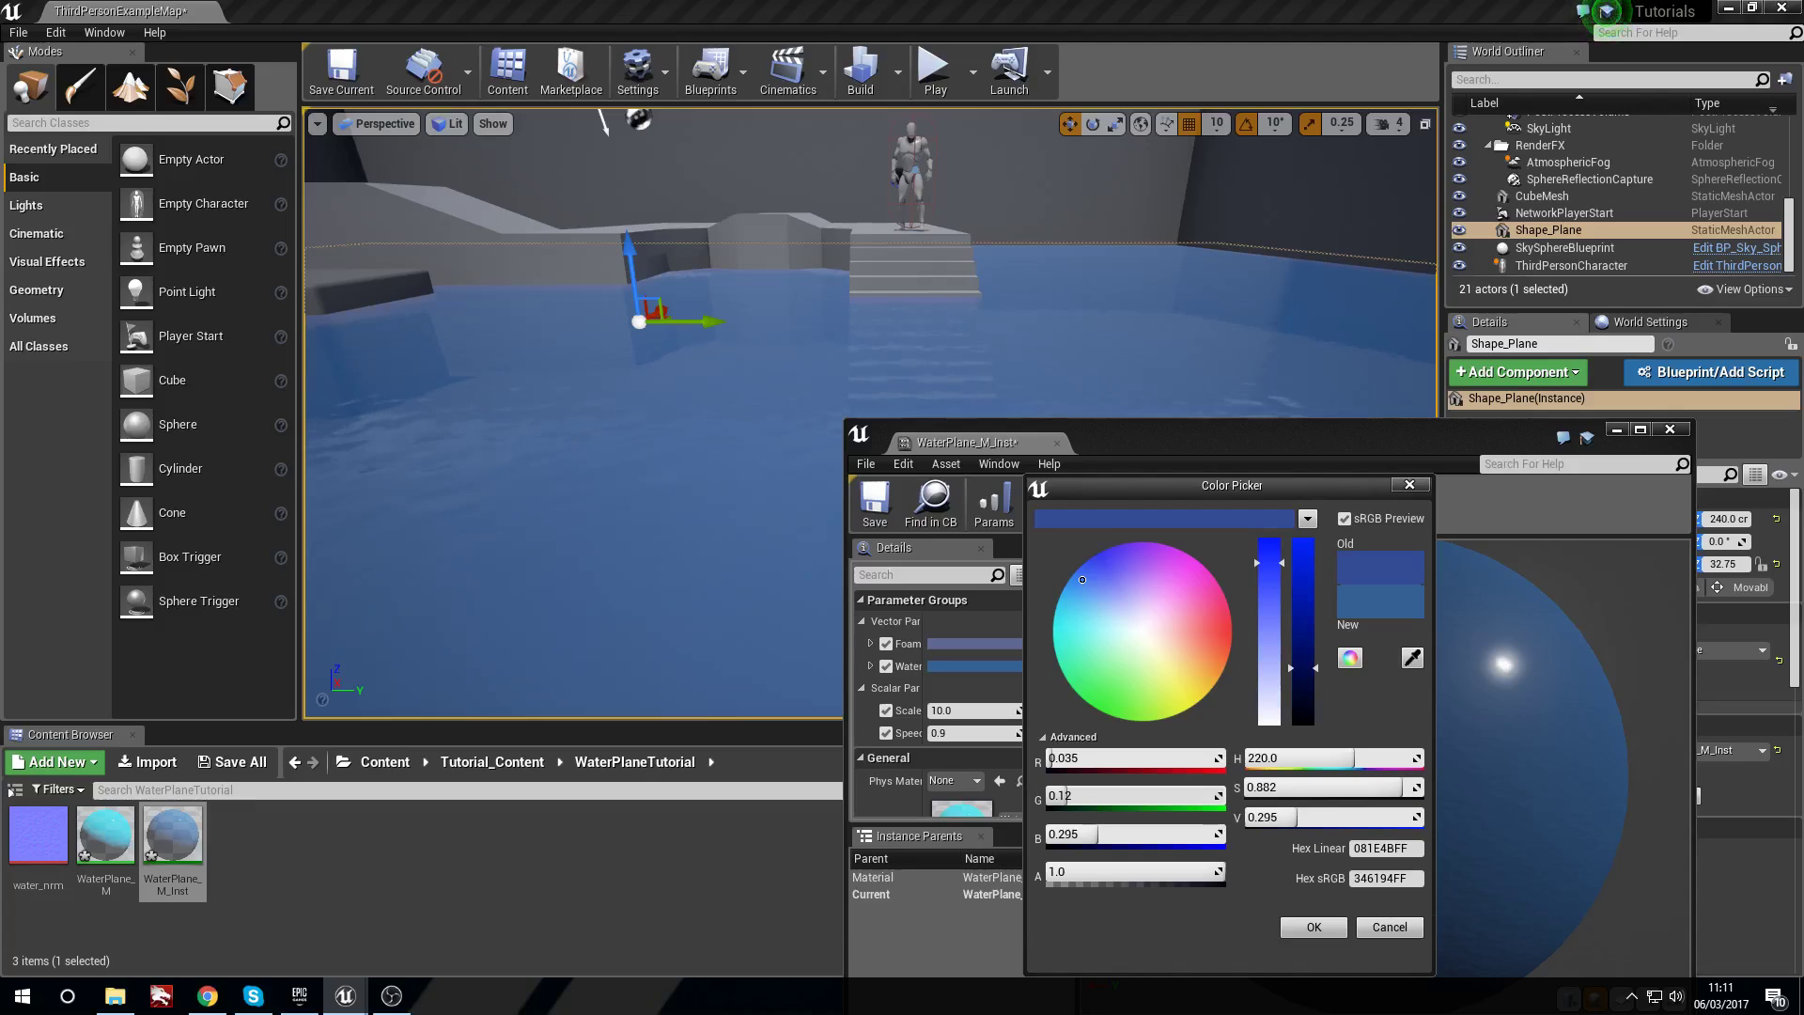
pyautogui.moveTo(1064, 794); pyautogui.dragTo(1045, 764)
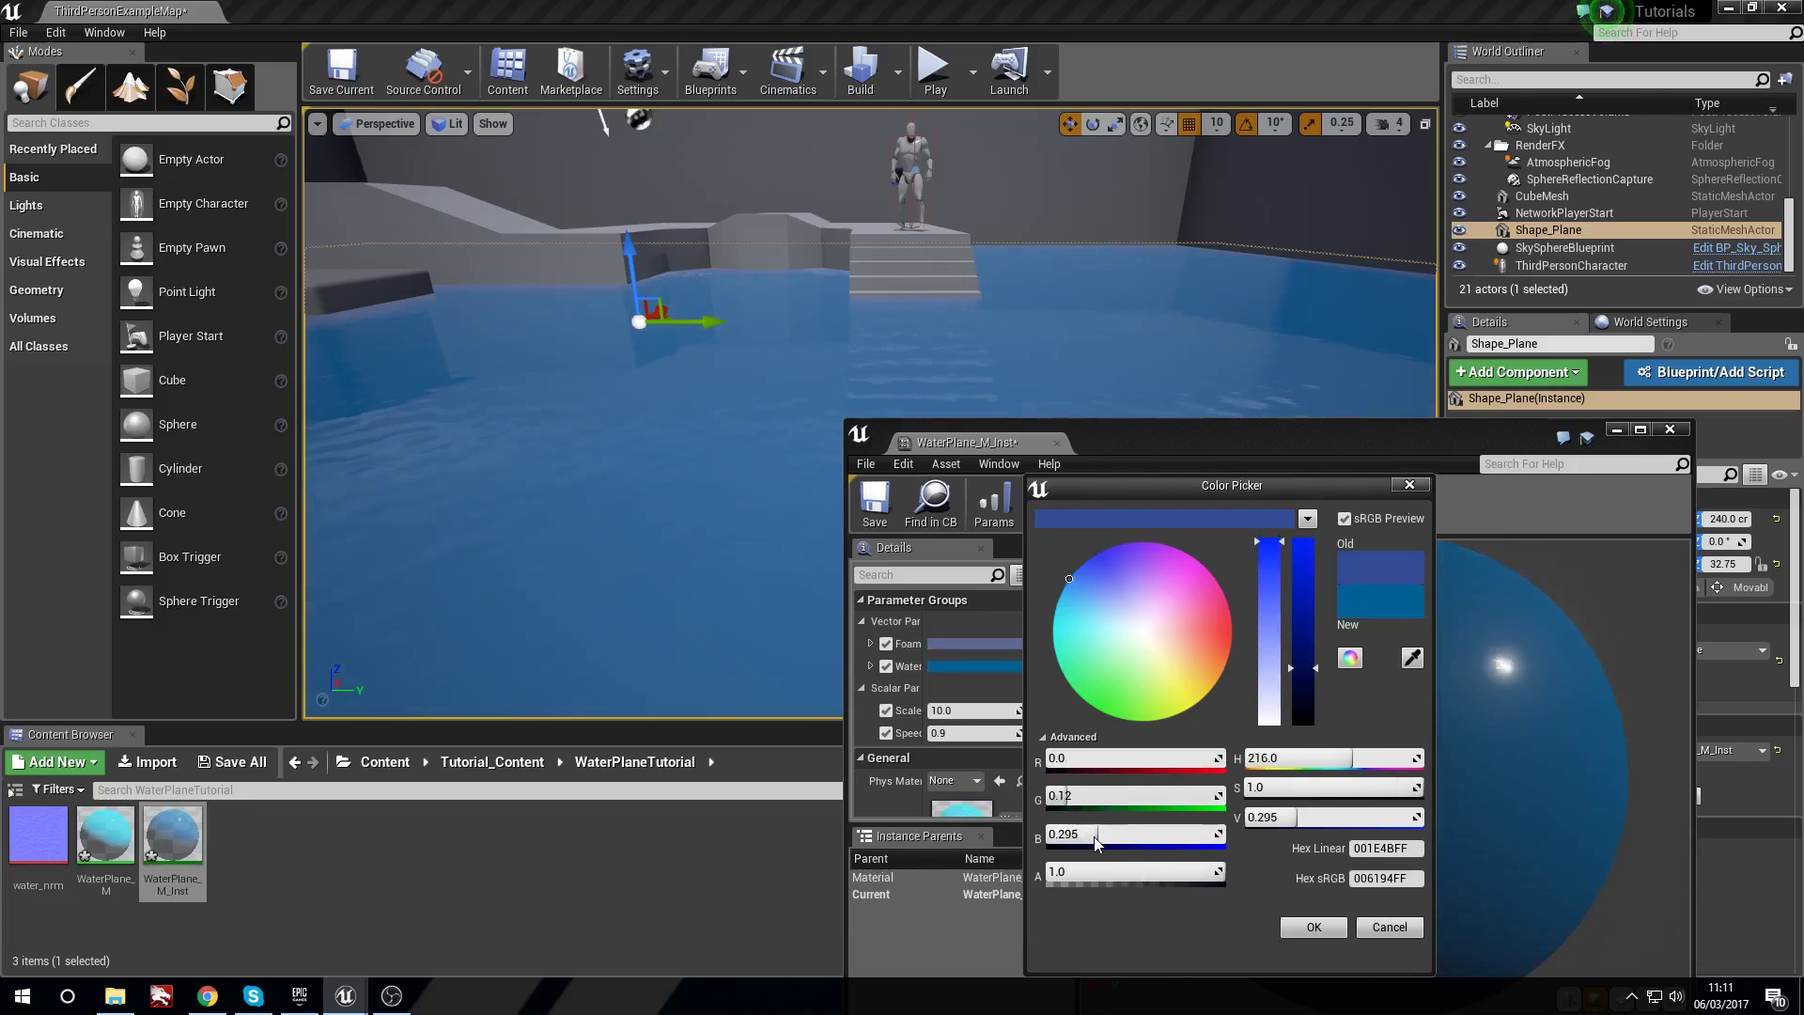
pyautogui.moveTo(1090, 833); pyautogui.dragTo(1066, 812)
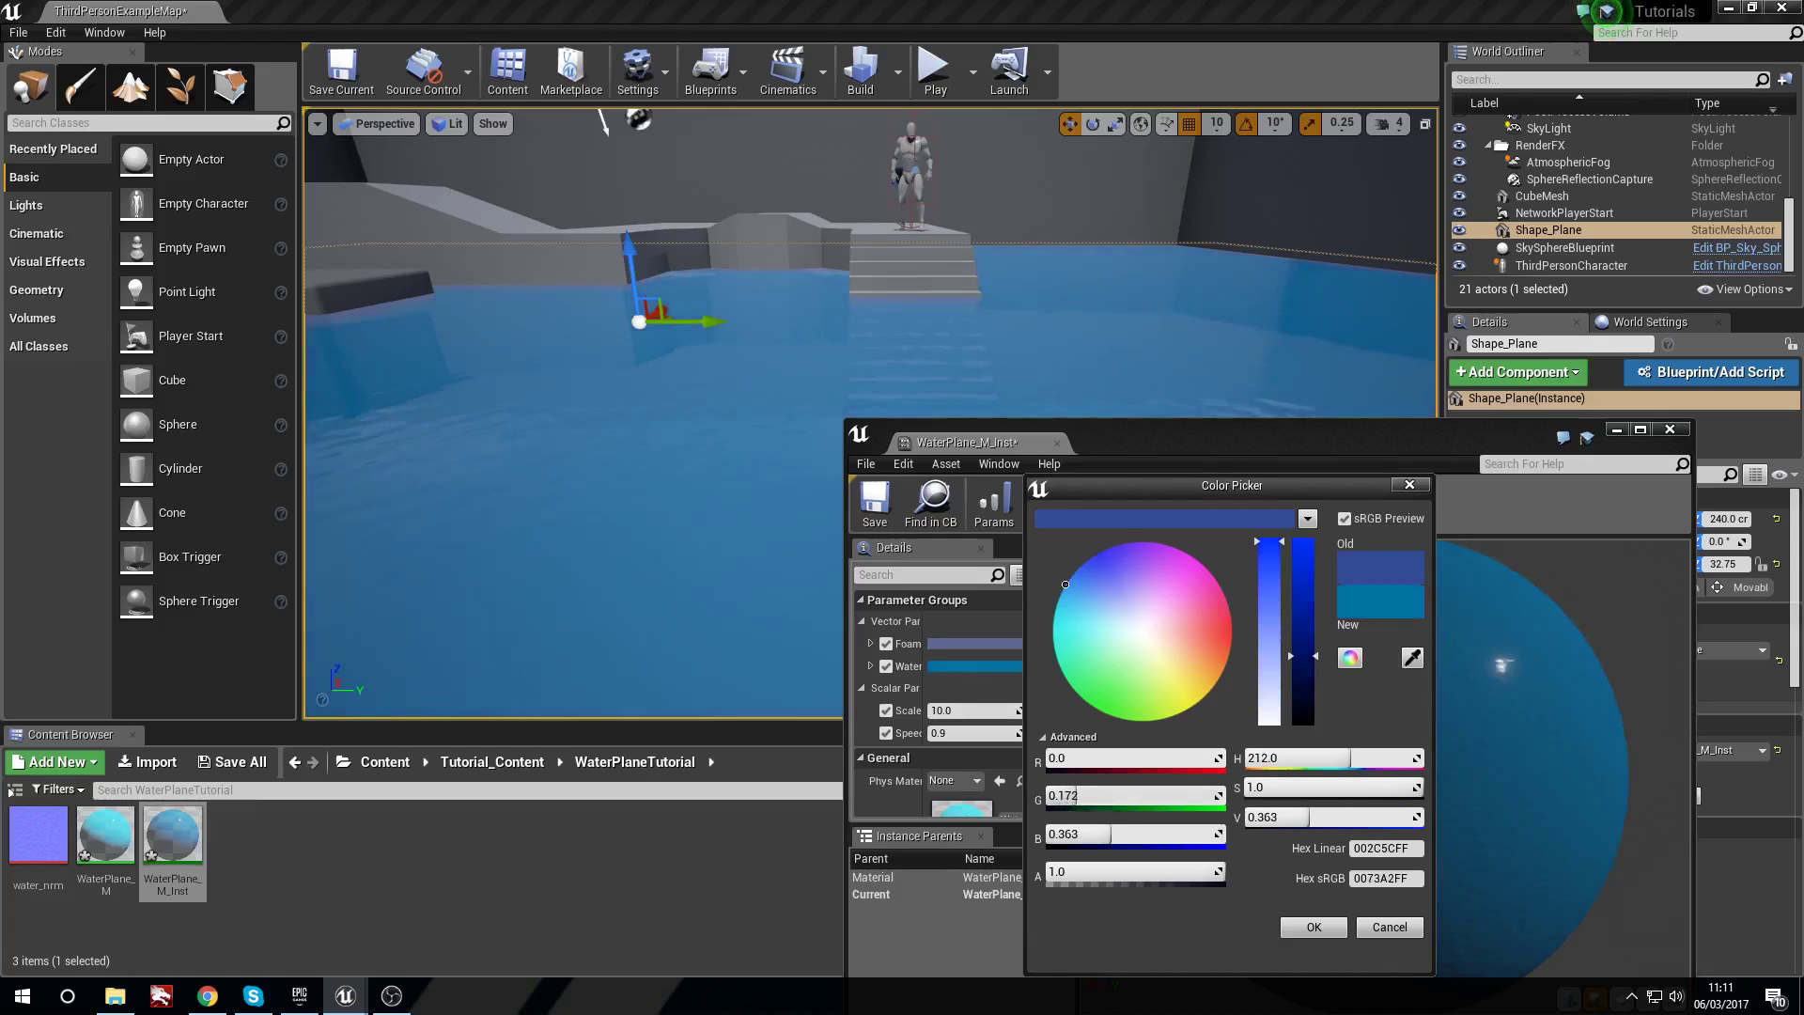
pyautogui.click(1313, 928)
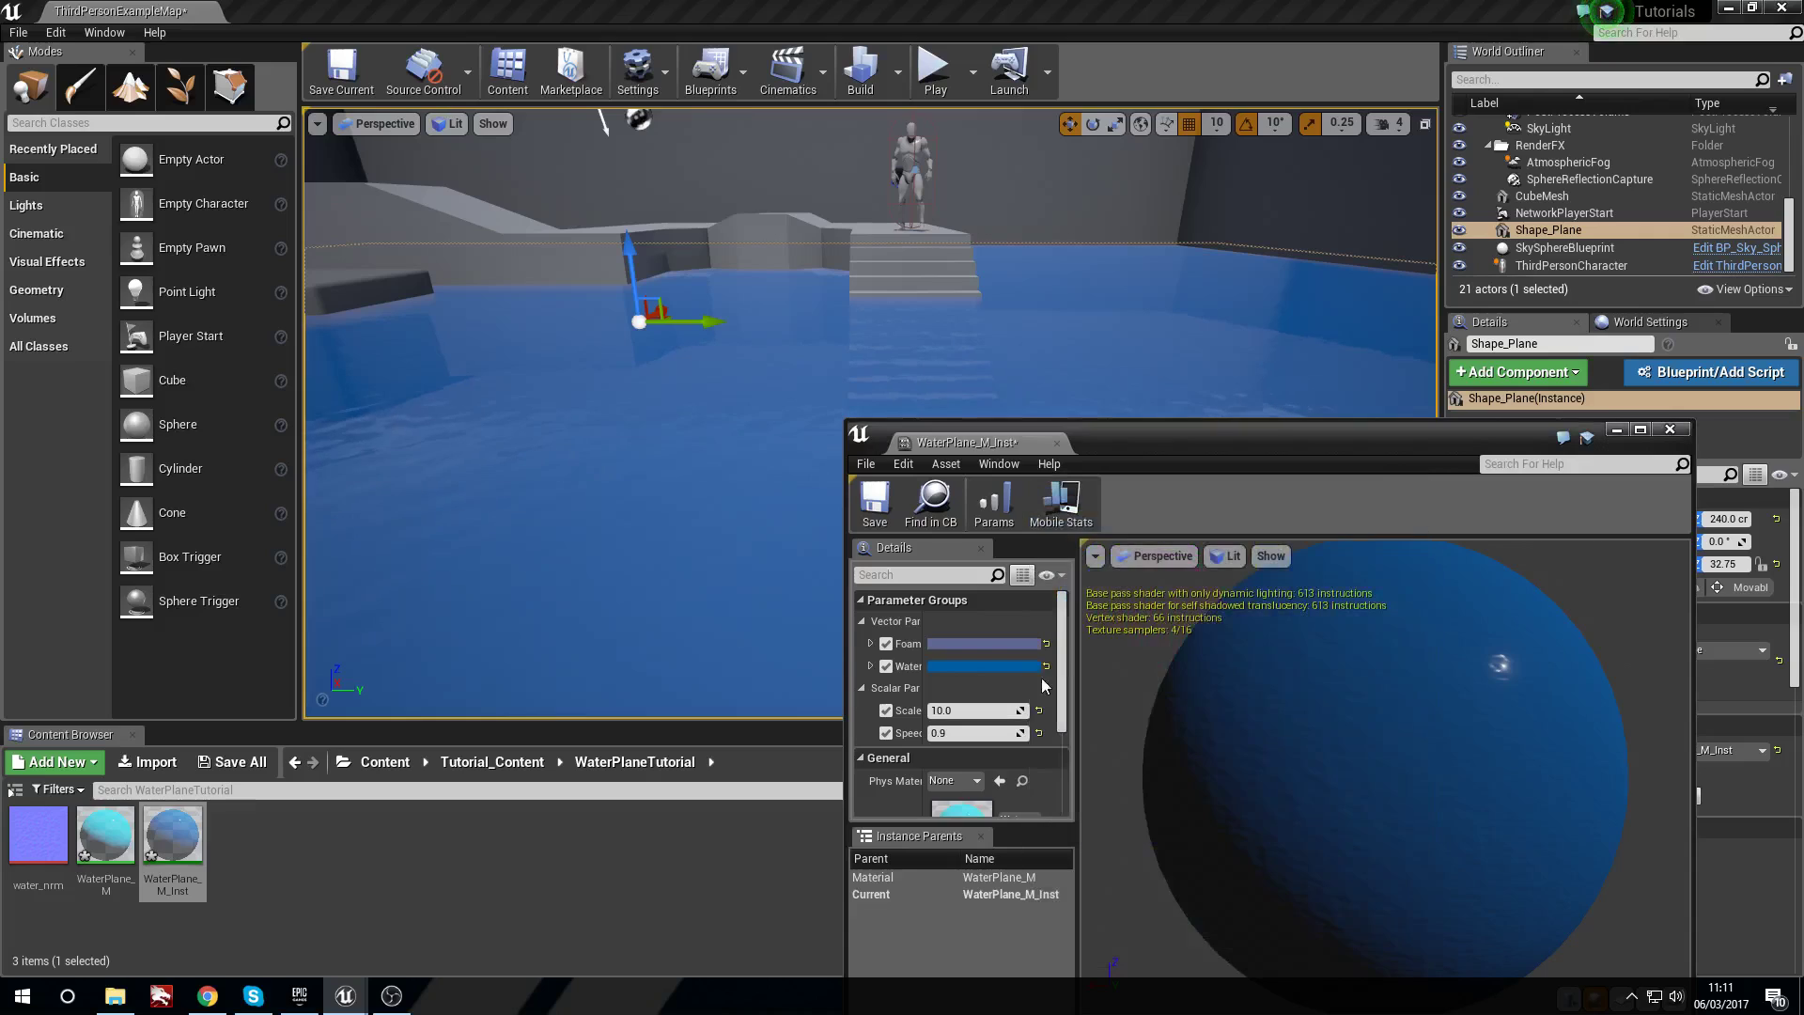
# Desaturate Foam Colour to a greyish blue with hue 231, saturation 0.29 and value 0.295, judging it at the submerged stairs.
pyautogui.moveTo(770, 394); pyautogui.dragTo(814, 415, button='right')
pyautogui.press('w')
pyautogui.press('w')
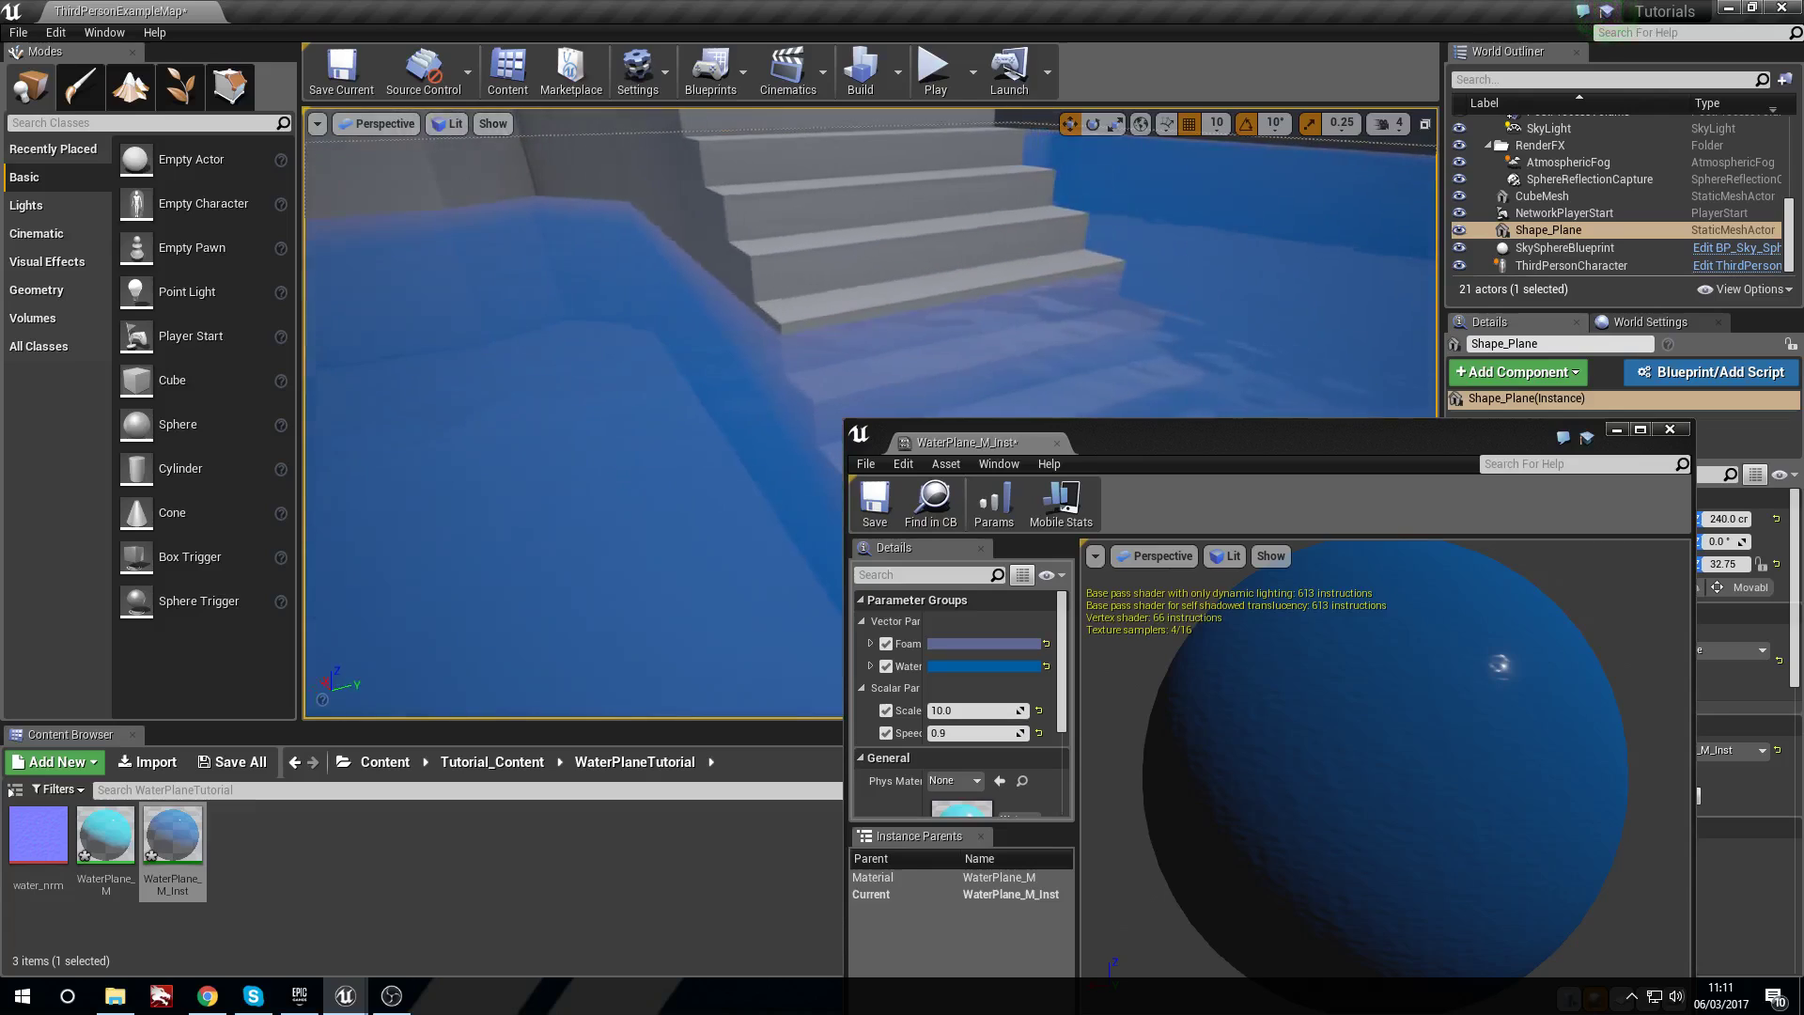
pyautogui.click(964, 646)
pyautogui.moveTo(1222, 622); pyautogui.dragTo(1211, 676)
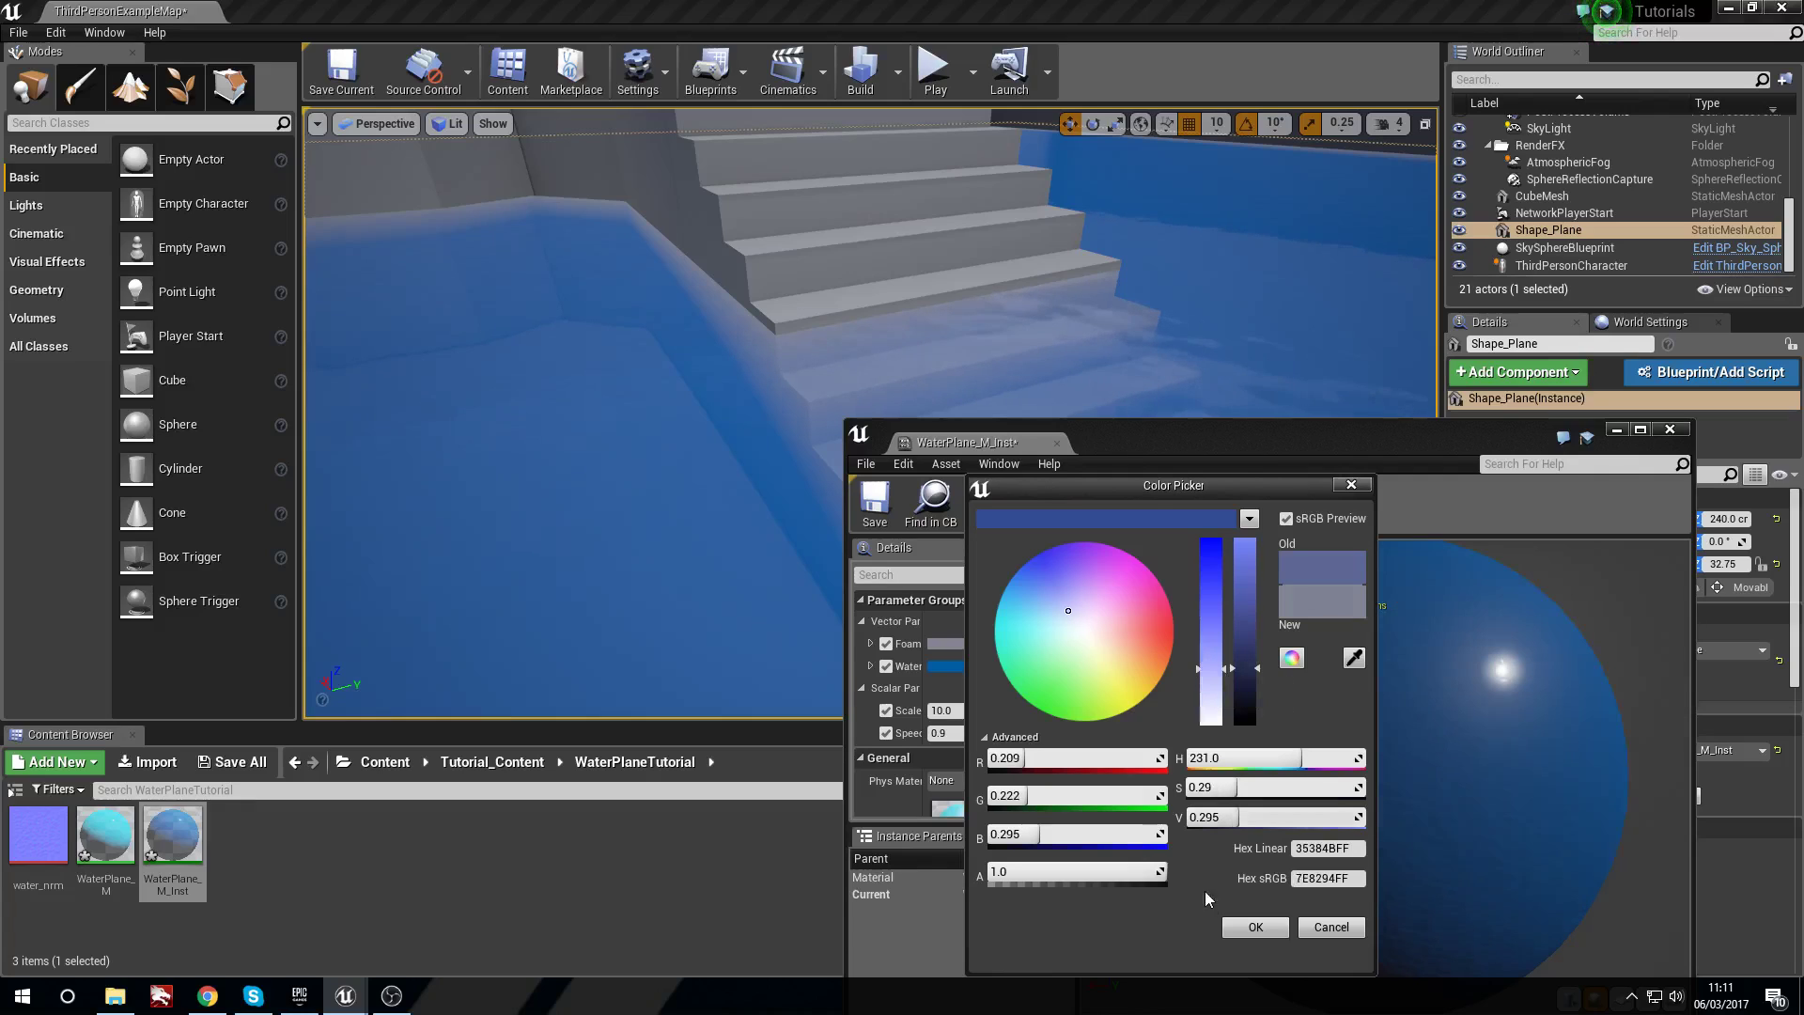
pyautogui.click(1256, 928)
# Raise Shape_Plane to a Z location of 300 cm and check the water around the stairs and character.
pyautogui.moveTo(627, 412); pyautogui.dragTo(662, 349, button='right')
pyautogui.press('a')
pyautogui.moveTo(850, 265)
pyautogui.mouseDown(button='right')
pyautogui.moveTo(926, 299)
pyautogui.moveTo(925, 348)
pyautogui.moveTo(864, 286)
pyautogui.mouseUp(button='right')
pyautogui.press('s')
pyautogui.moveTo(620, 357); pyautogui.dragTo(627, 214, button='right')
pyautogui.moveTo(614, 217); pyautogui.dragTo(607, 178)
pyautogui.press('w')
pyautogui.moveTo(671, 233); pyautogui.dragTo(1007, 256, button='right')
pyautogui.press('s')
pyautogui.press('w')
pyautogui.press('w')
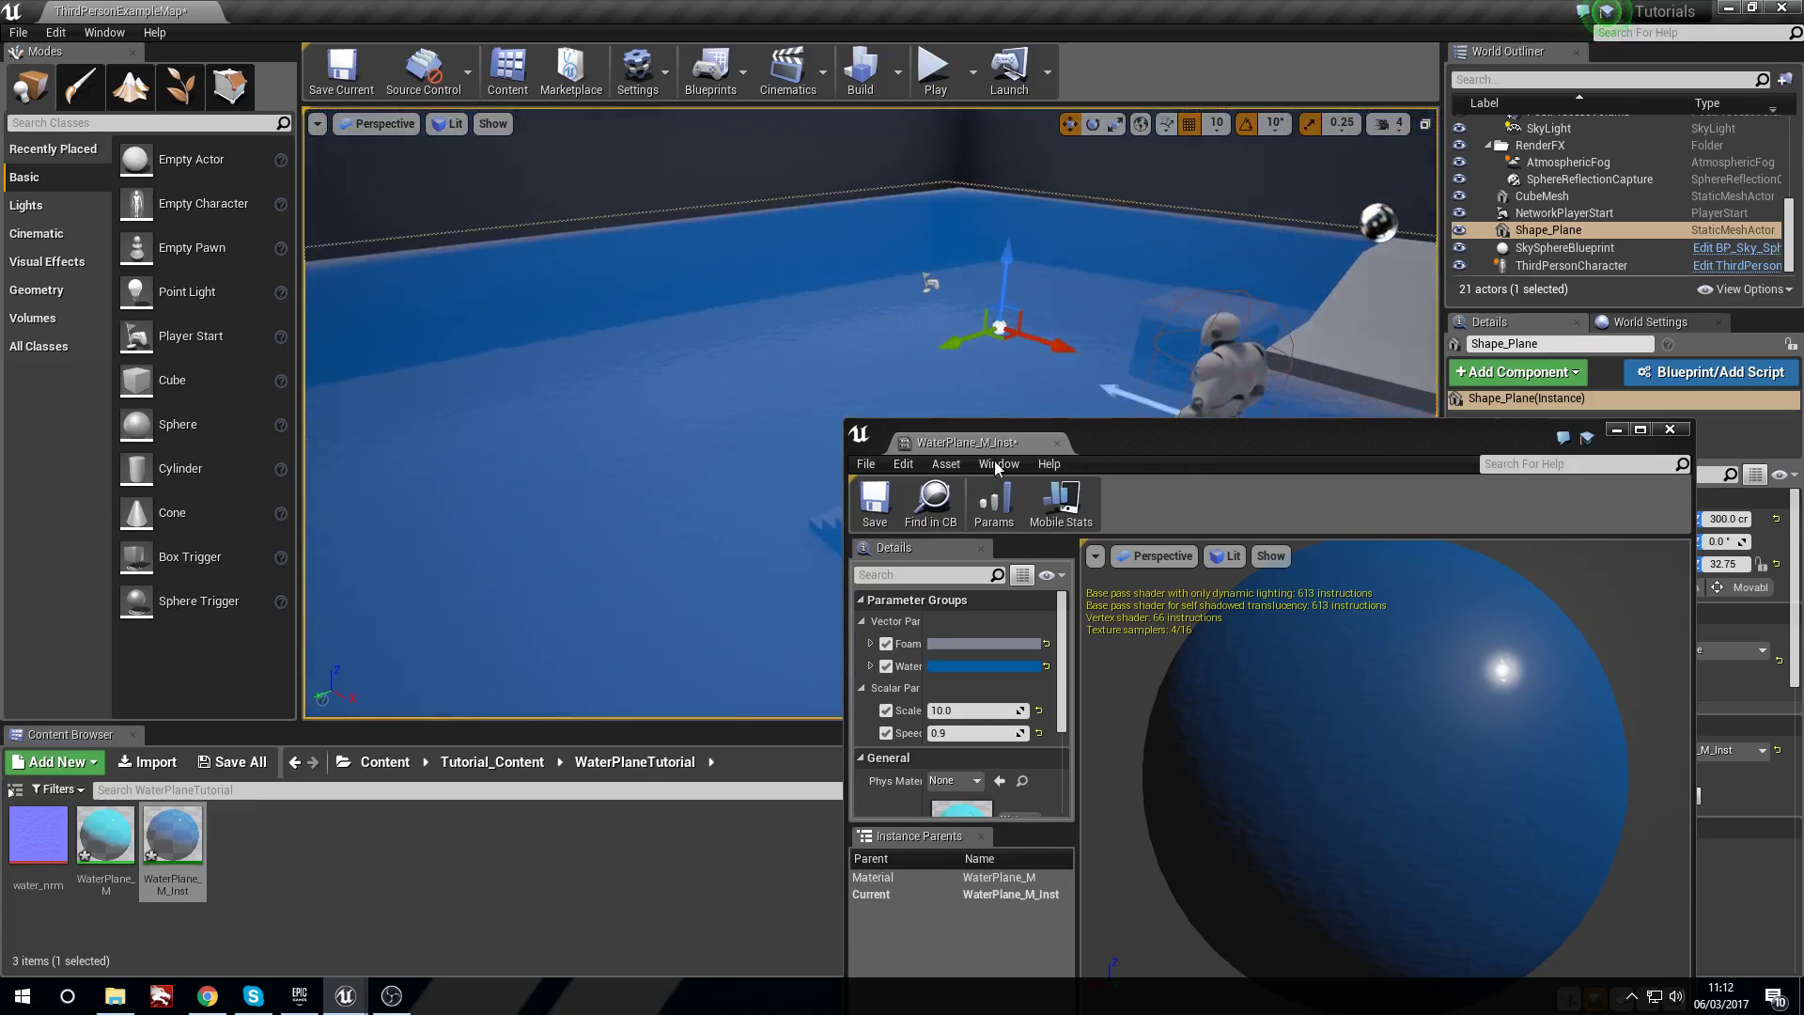
# Close the instance, reopen the WaterPlane_M material and convert the 0.8 constant feeding Opacity to a parameter.
pyautogui.click(1056, 443)
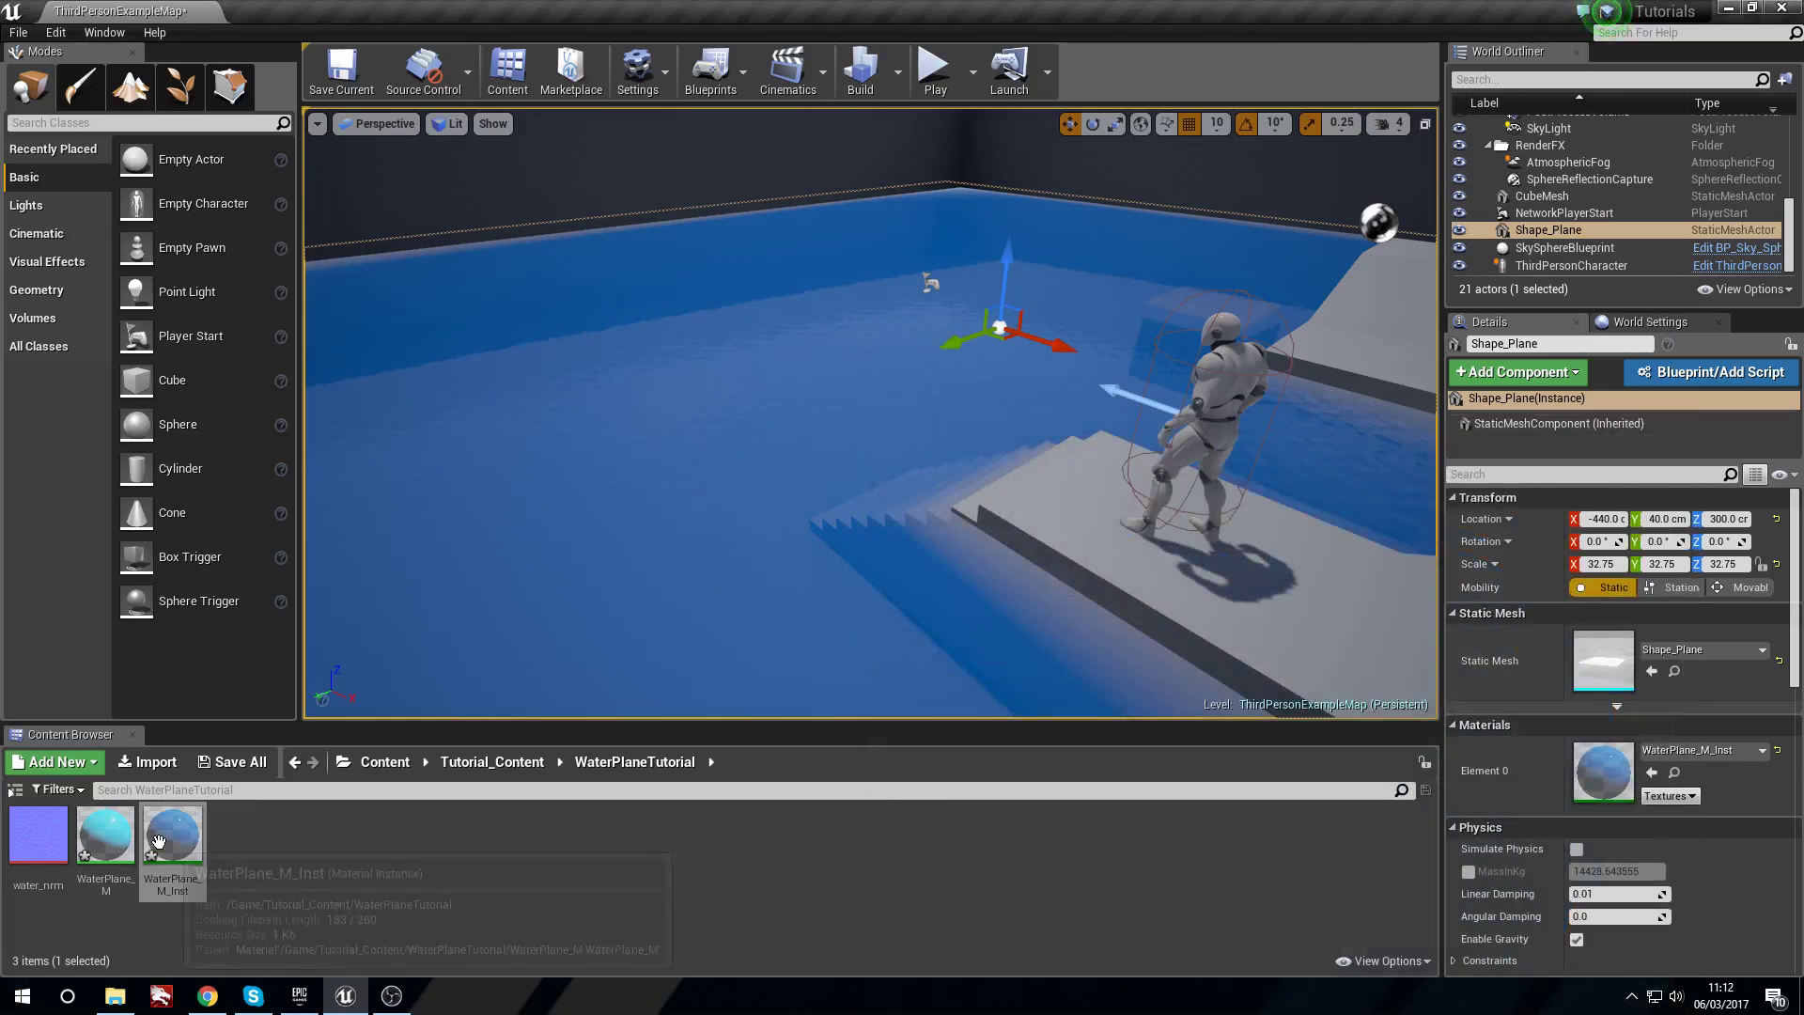
pyautogui.doubleClick(105, 834)
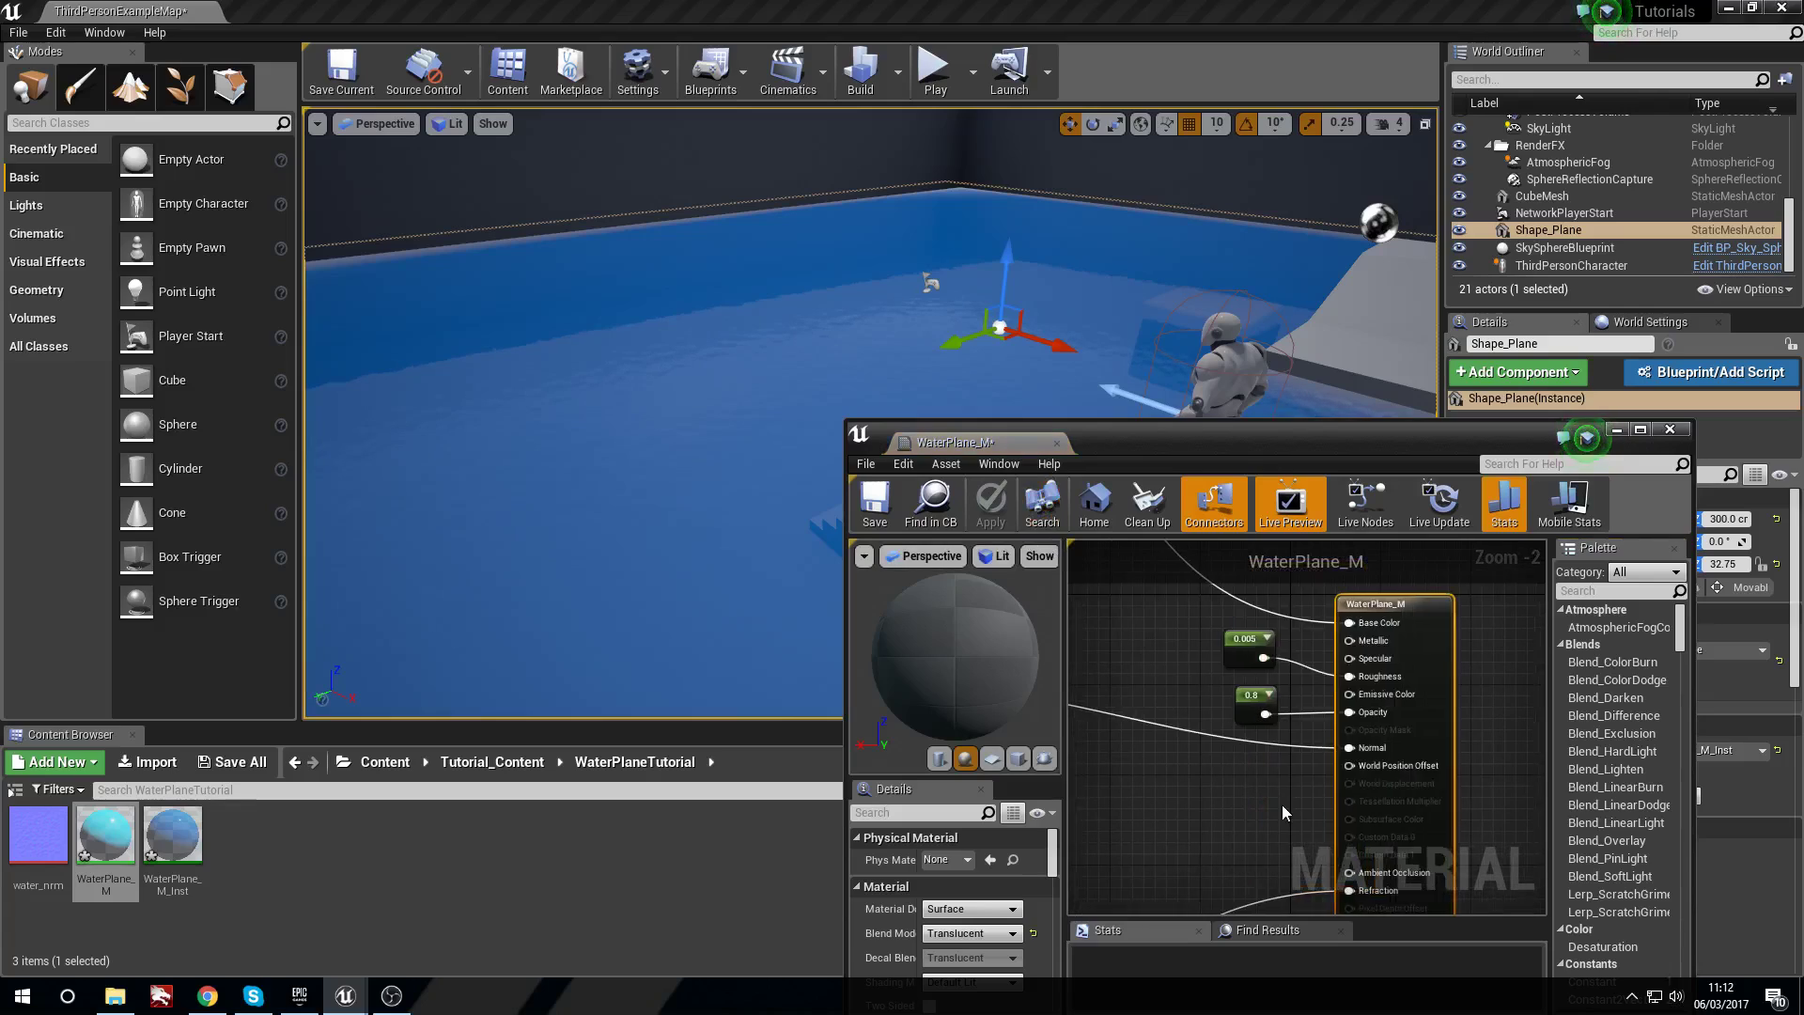
pyautogui.scroll(2, 1265, 738)
pyautogui.rightClick(1240, 690)
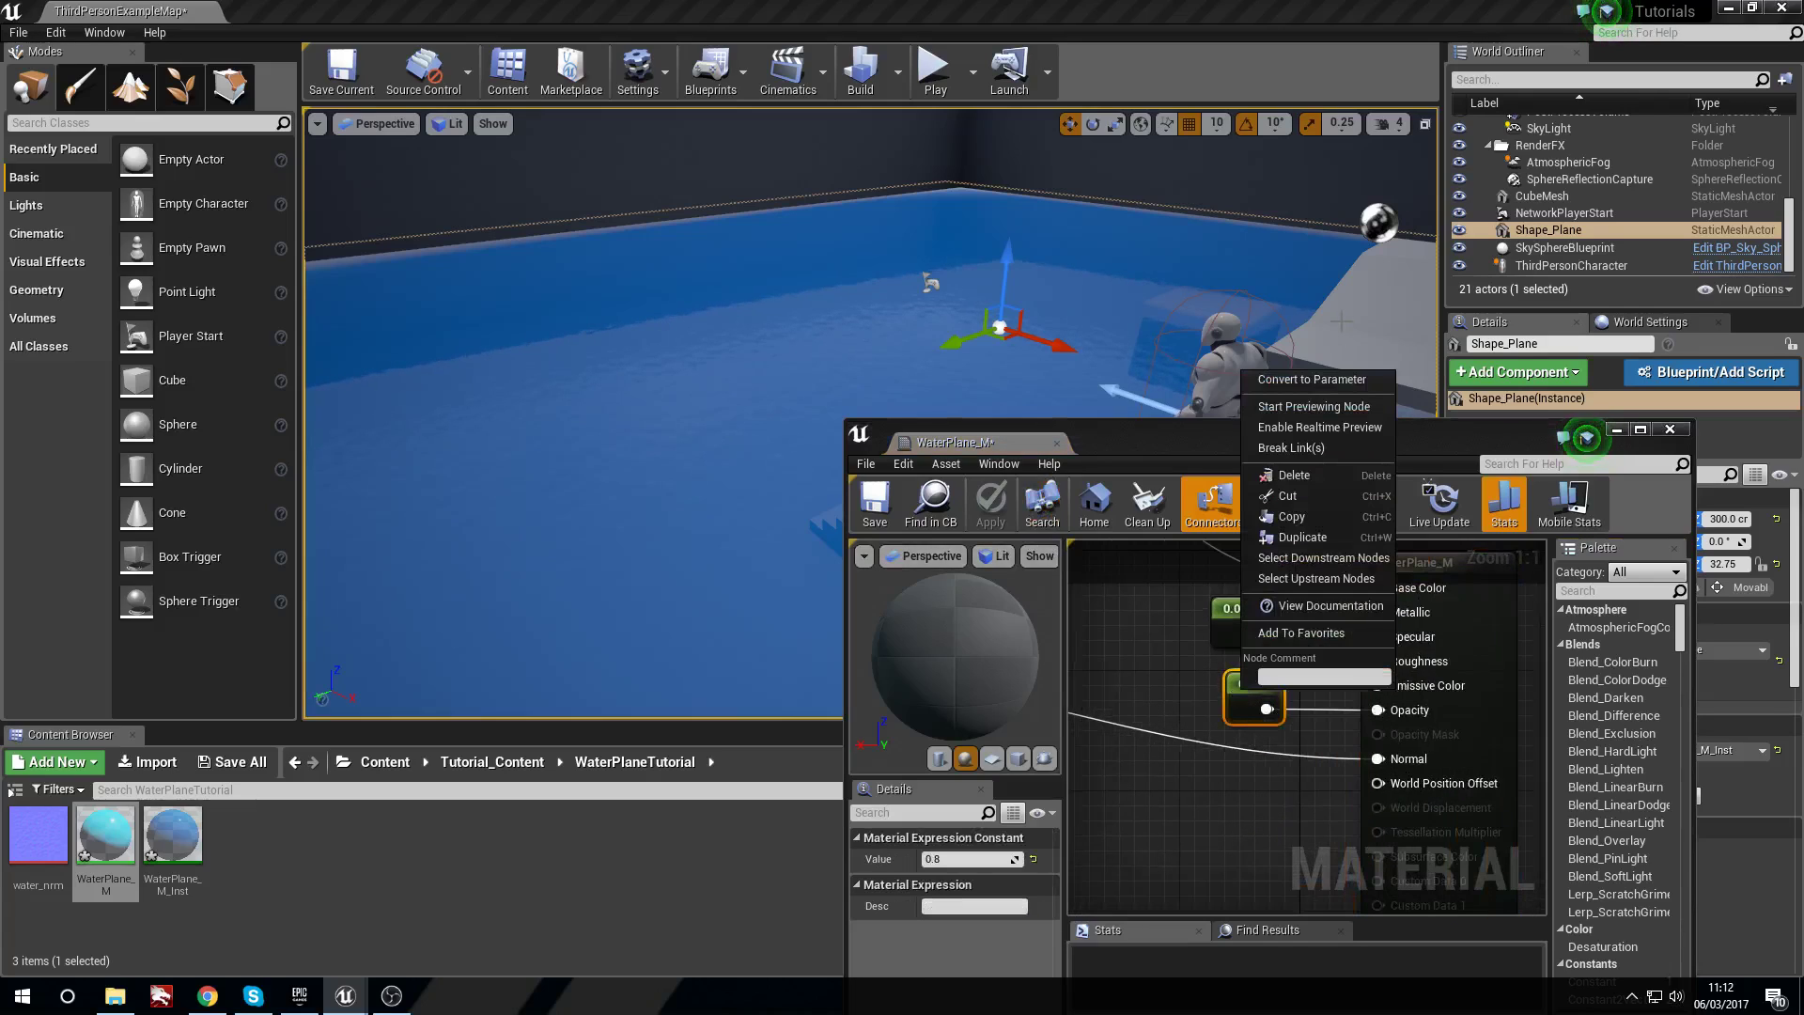
pyautogui.click(1312, 379)
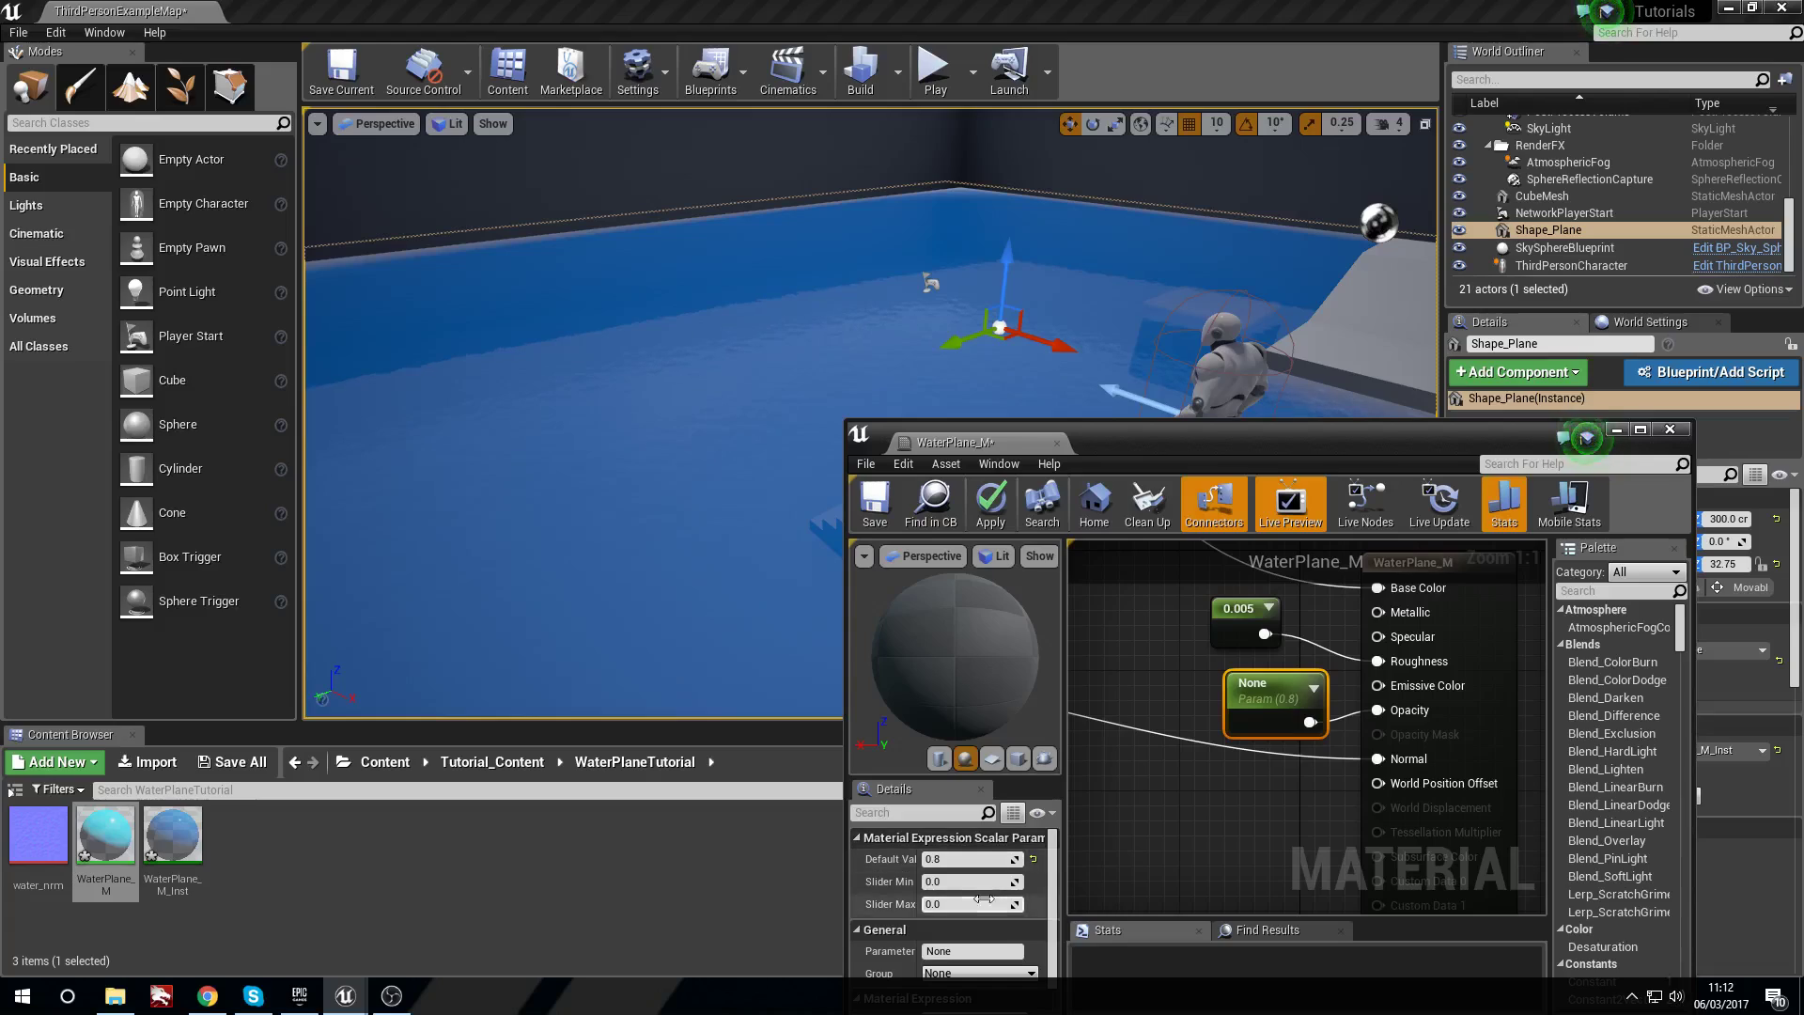
# Name the parameter feeding Opacity "Opacity" and convert the 0.005 constant feeding Roughness to a parameter named "Roughness".
pyautogui.click(930, 951)
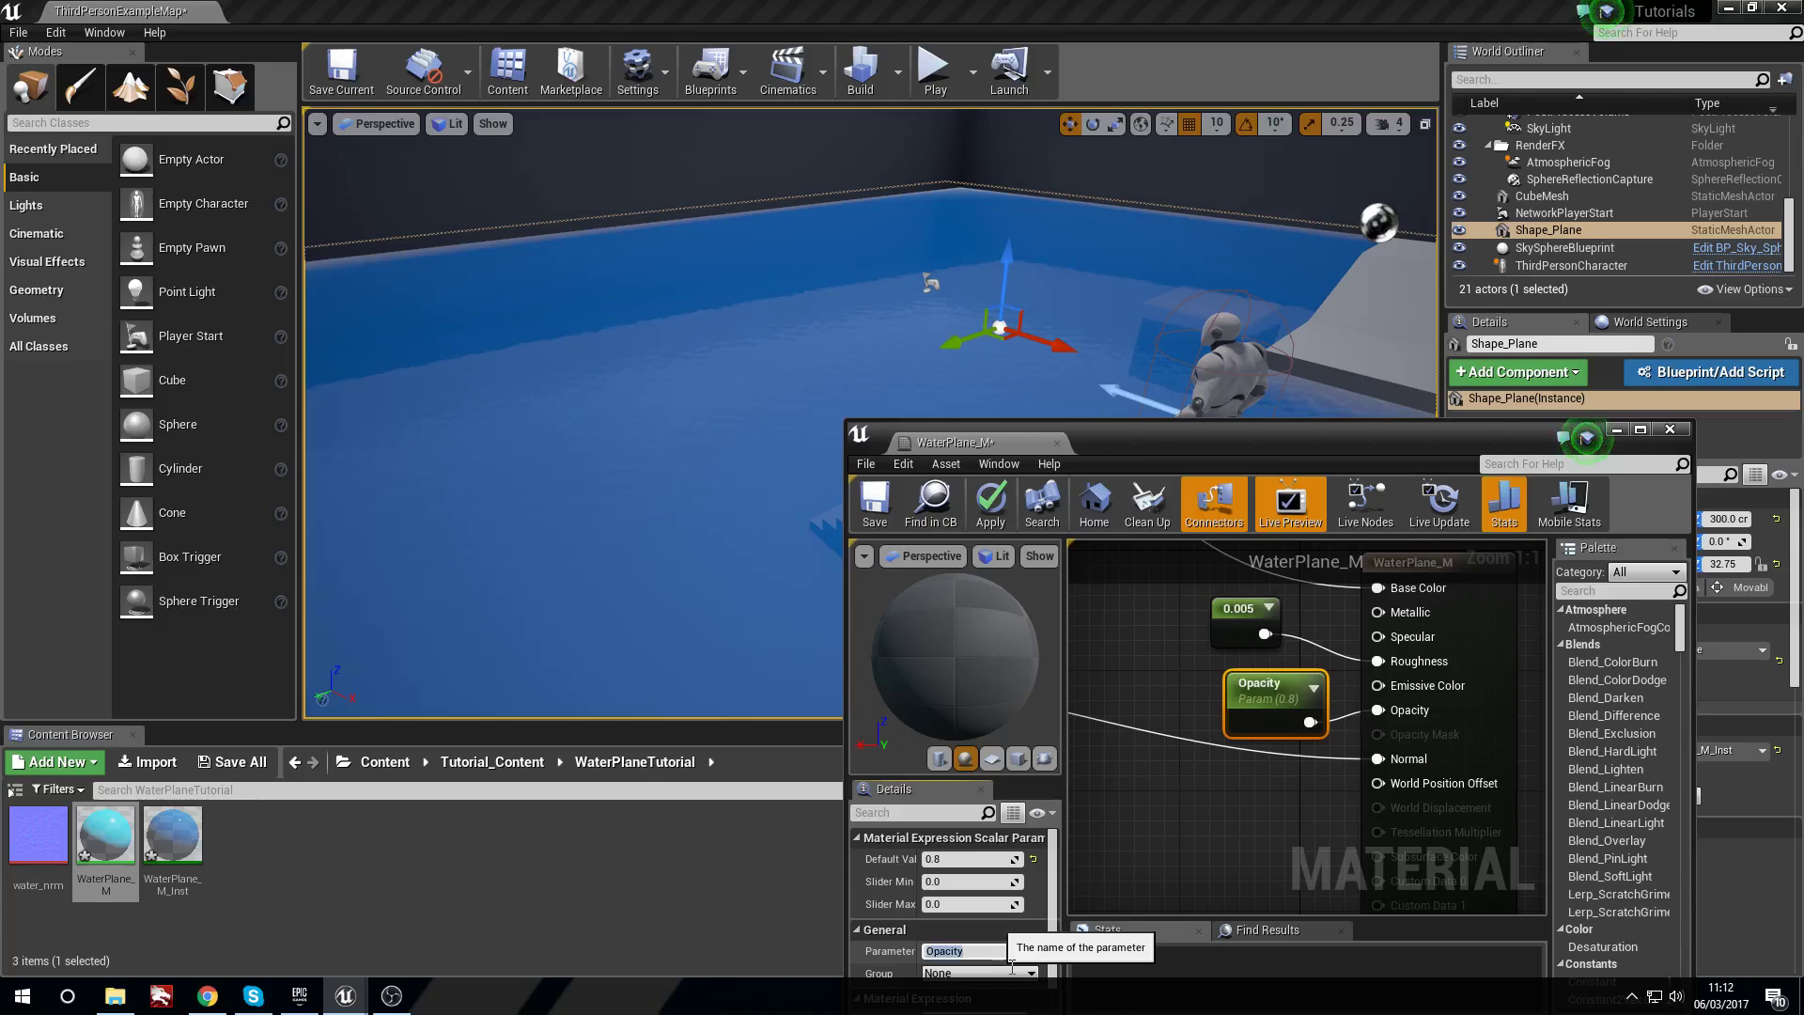
pyautogui.moveTo(1278, 686); pyautogui.dragTo(1233, 686)
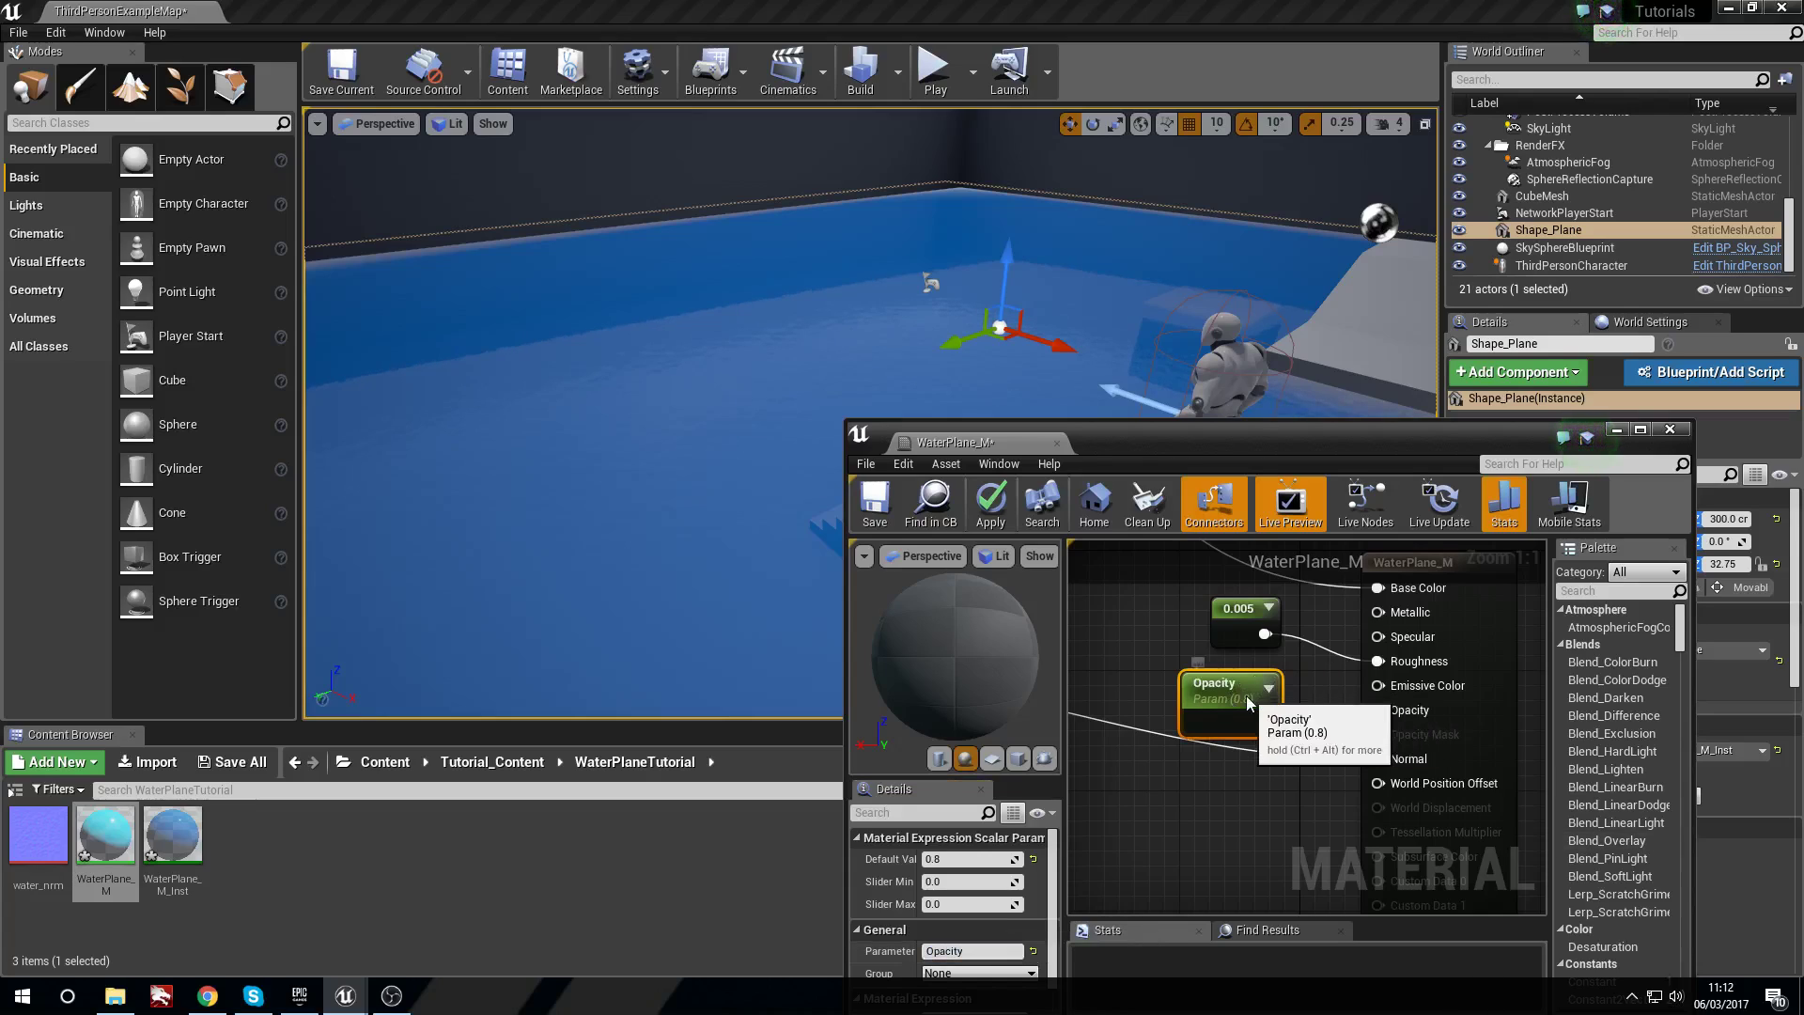
pyautogui.click(1236, 619)
pyautogui.rightClick(1236, 618)
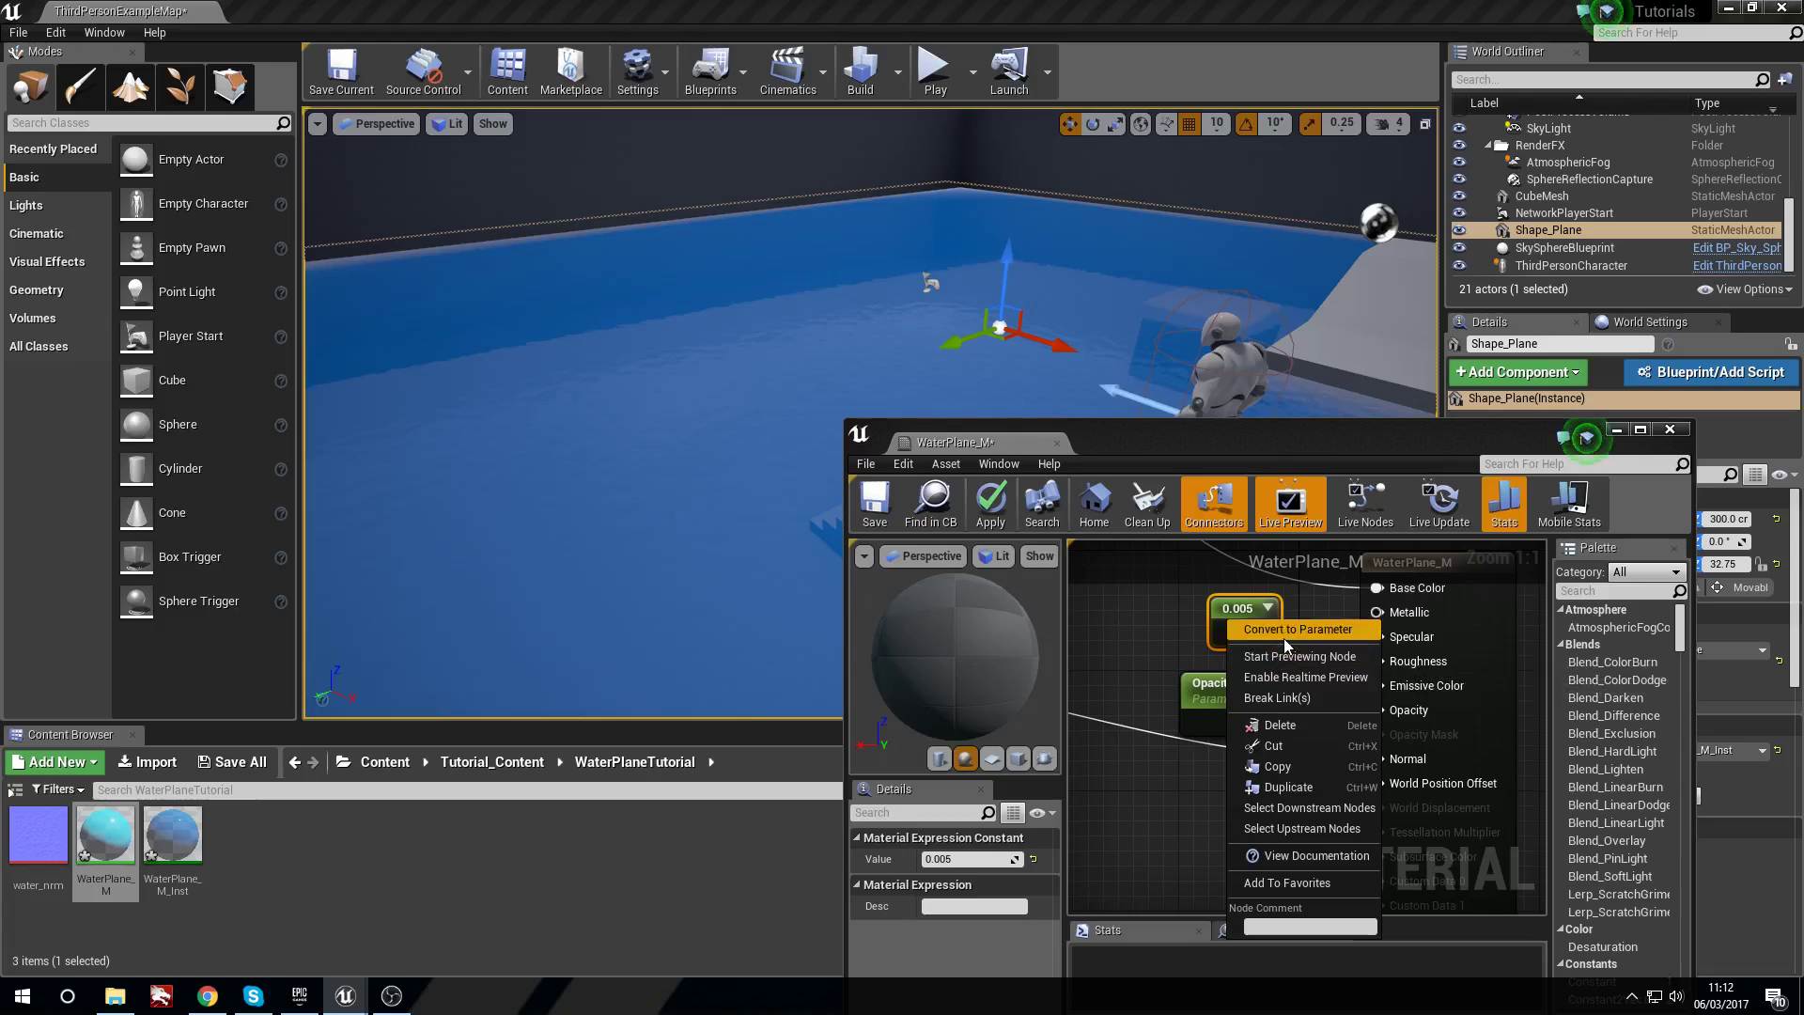
pyautogui.click(1252, 629)
pyautogui.moveTo(1252, 628); pyautogui.dragTo(1237, 628)
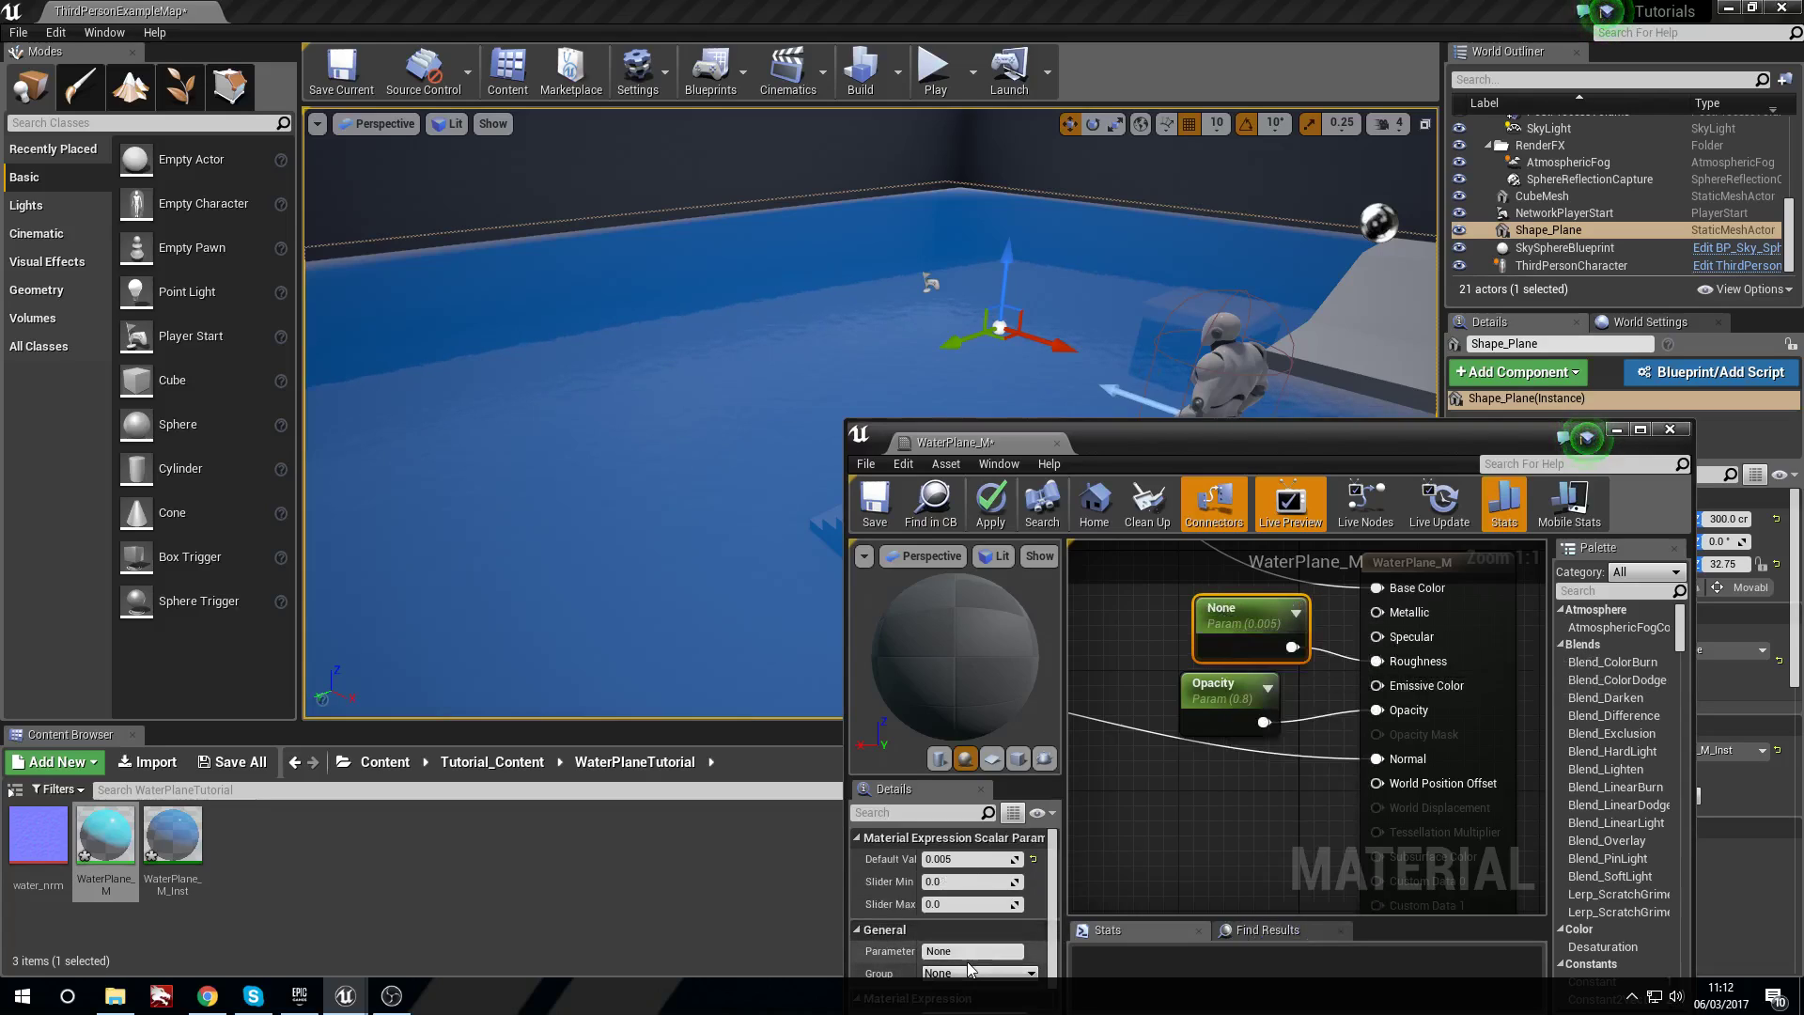
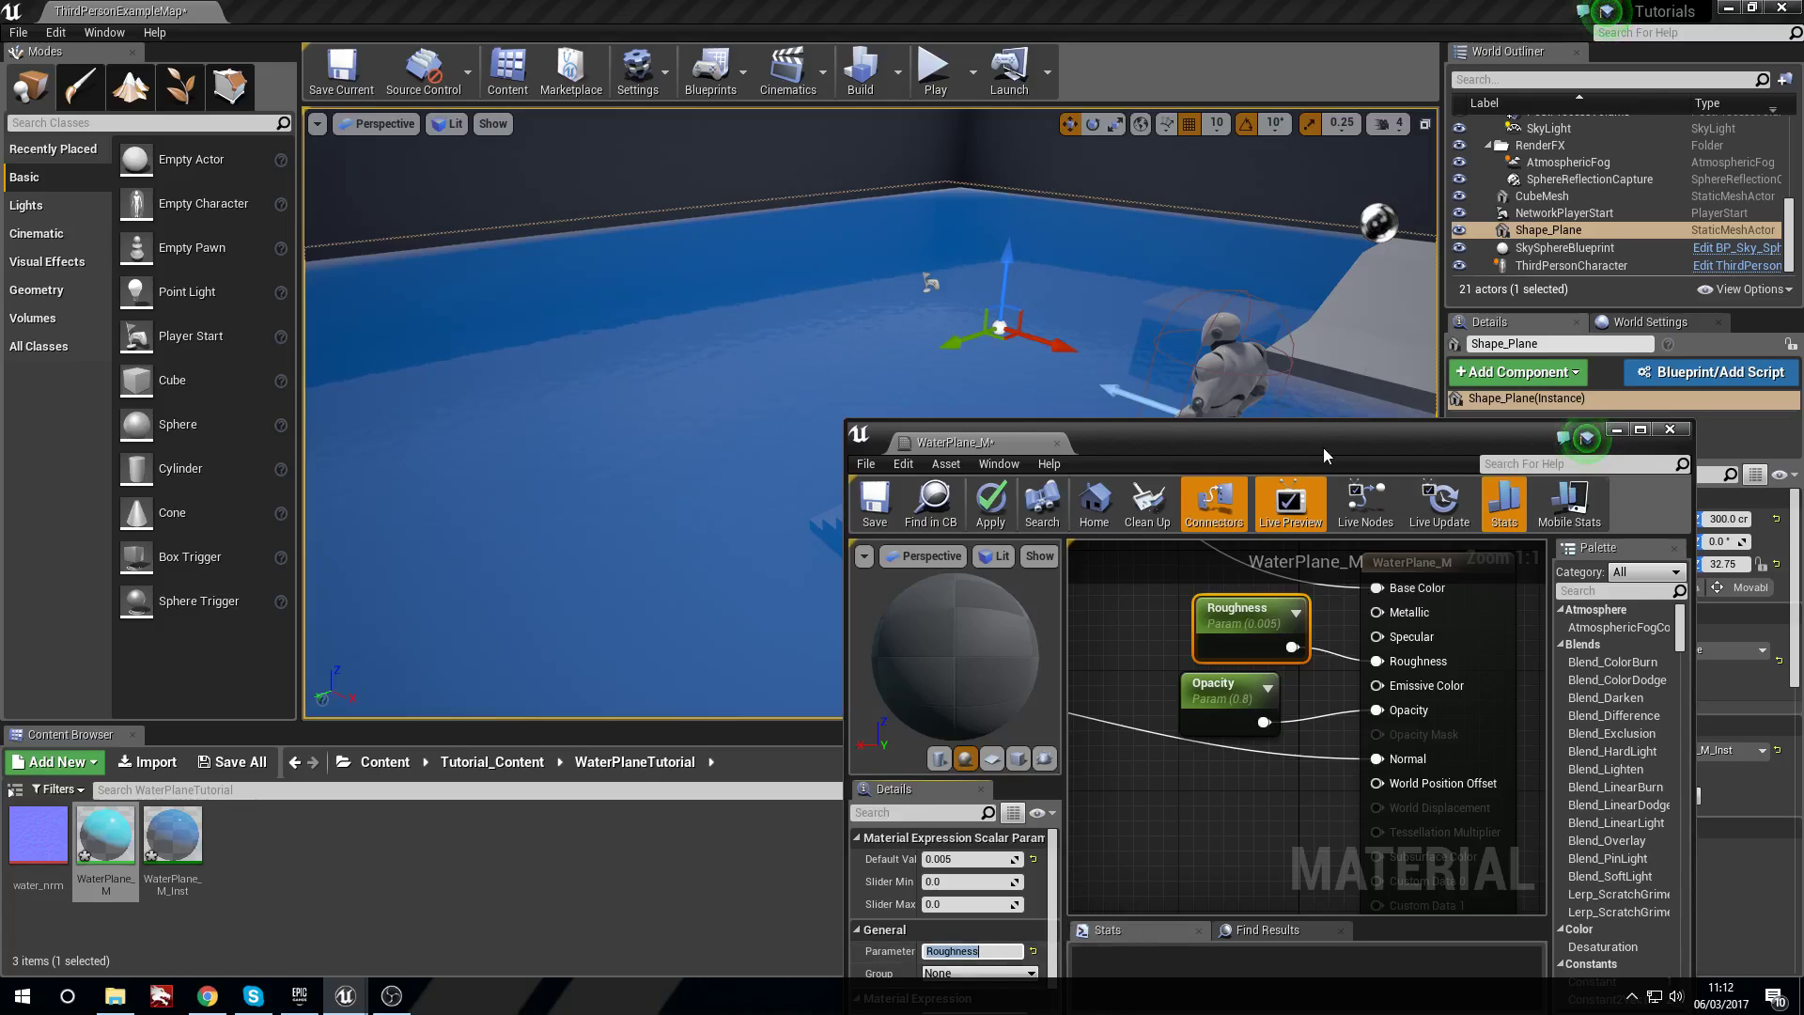
# Enlarge the material editor and examine the graph from the colour and normals groups to the main material inputs for remaining unparameterised values.
pyautogui.moveTo(1323, 447); pyautogui.dragTo(1304, 406)
pyautogui.scroll(-1, 1231, 735)
pyautogui.moveTo(1231, 735); pyautogui.dragTo(1383, 620, button='right')
pyautogui.doubleClick(1265, 395)
pyautogui.moveTo(743, 400); pyautogui.dragTo(1233, 417, button='right')
pyautogui.scroll(-1, 691, 494)
pyautogui.scroll(2, 723, 503)
pyautogui.moveTo(671, 516); pyautogui.dragTo(930, 586, button='right')
pyautogui.moveTo(724, 517); pyautogui.dragTo(966, 620, button='right')
pyautogui.moveTo(756, 388); pyautogui.dragTo(751, 514, button='right')
pyautogui.moveTo(1161, 357); pyautogui.dragTo(846, 648, button='right')
pyautogui.moveTo(1232, 414); pyautogui.dragTo(809, 607, button='right')
pyautogui.moveTo(940, 695); pyautogui.dragTo(795, 430, button='right')
pyautogui.moveTo(961, 527); pyautogui.dragTo(901, 534, button='right')
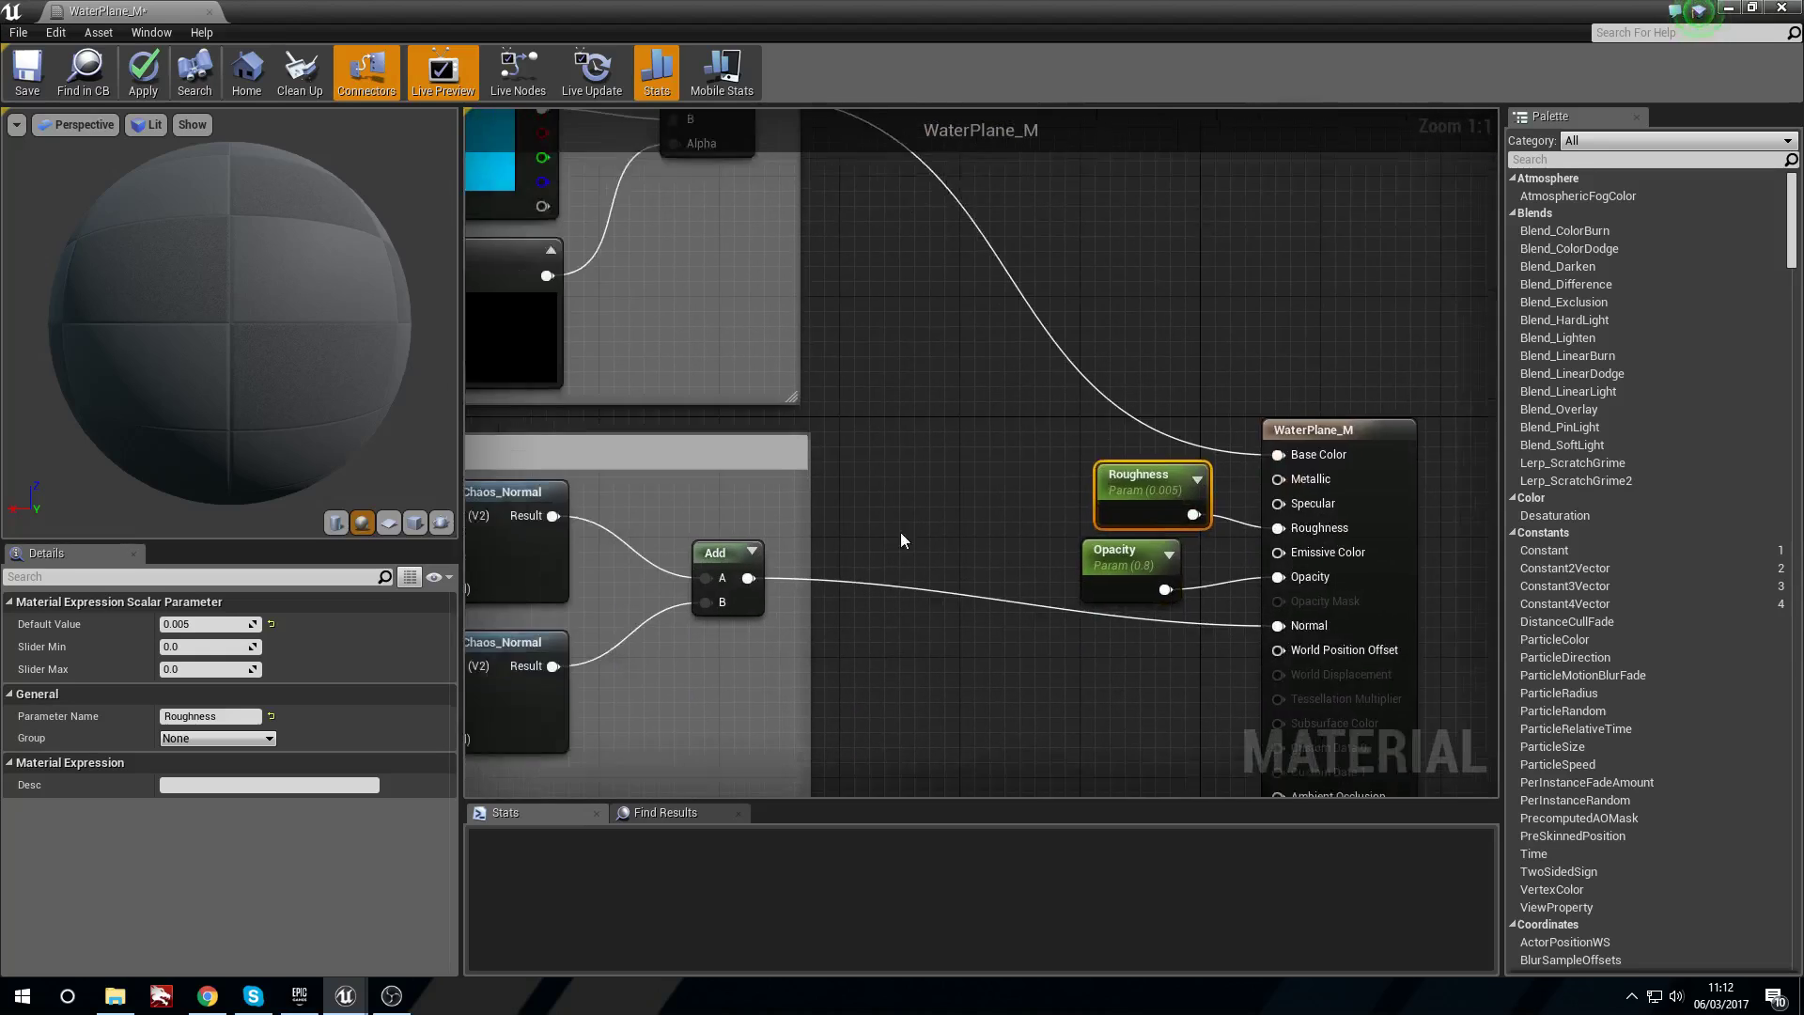
pyautogui.scroll(-4, 900, 540)
pyautogui.scroll(3, 966, 544)
pyautogui.scroll(2, 919, 570)
pyautogui.moveTo(526, 675); pyautogui.dragTo(1208, 528, button='right')
pyautogui.moveTo(653, 633); pyautogui.dragTo(866, 674, button='right')
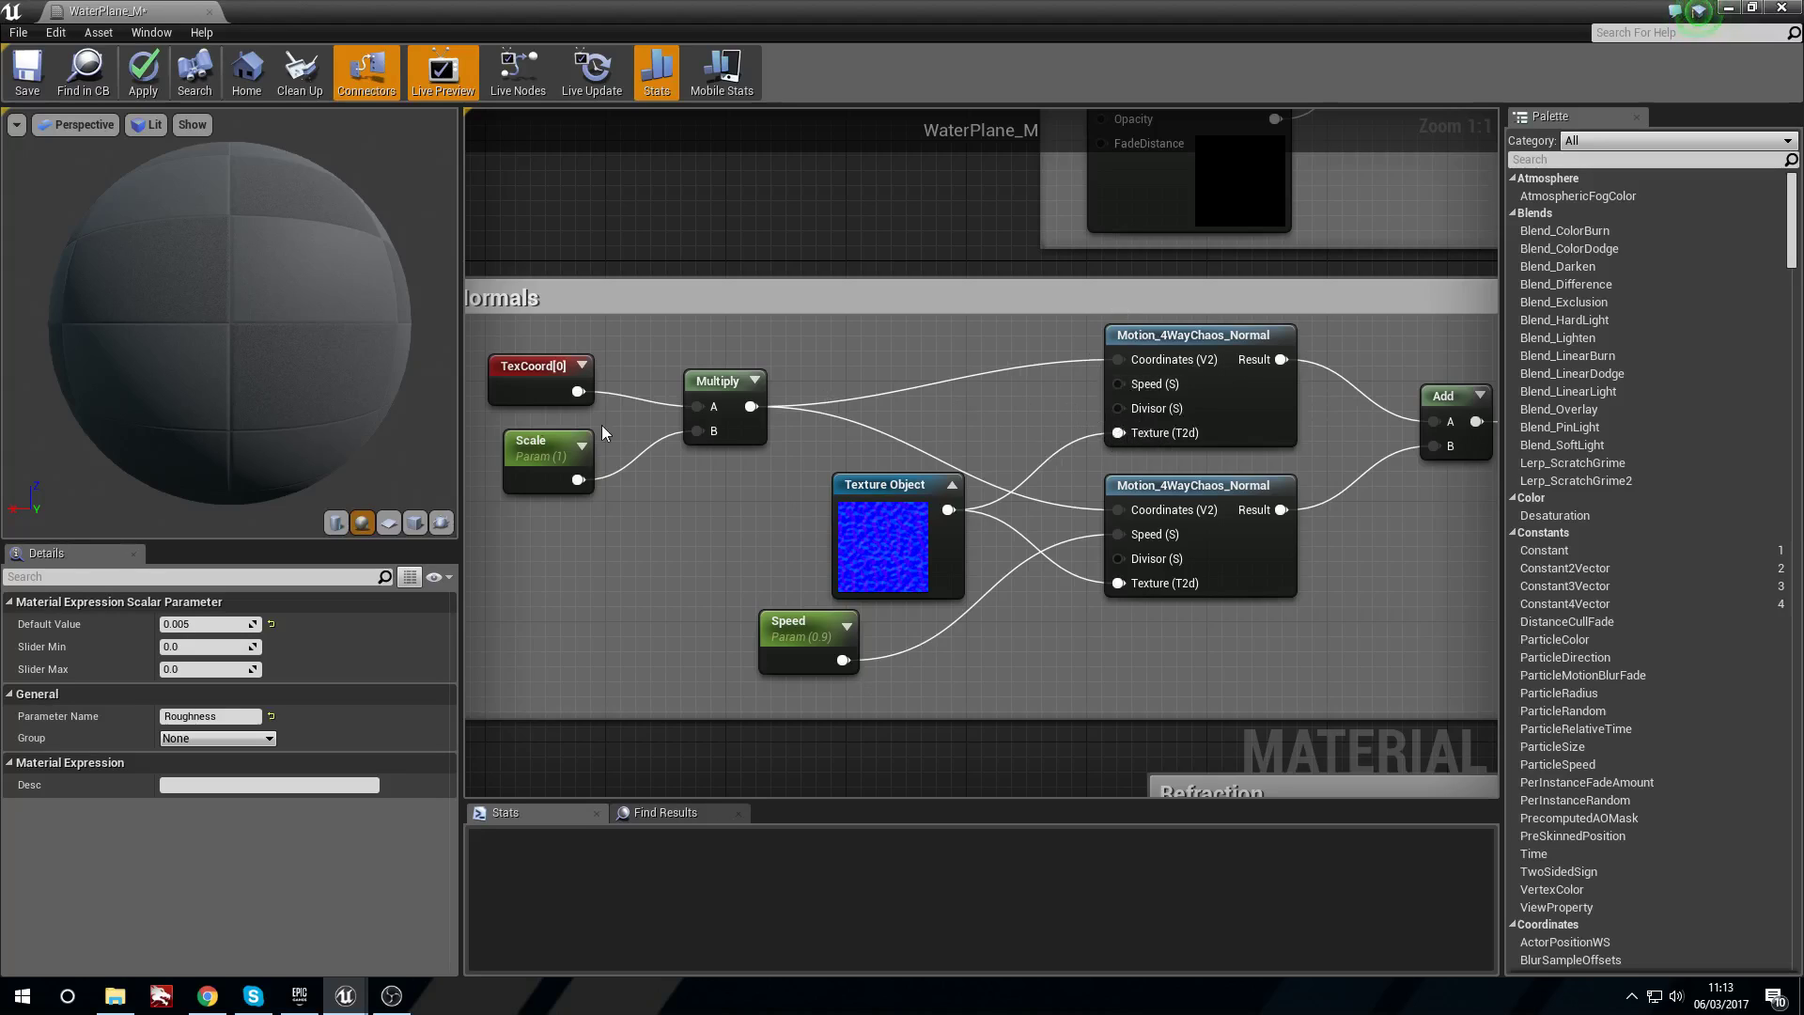
pyautogui.moveTo(1119, 437); pyautogui.dragTo(564, 460, button='right')
pyautogui.moveTo(1374, 446); pyautogui.dragTo(963, 526, button='right')
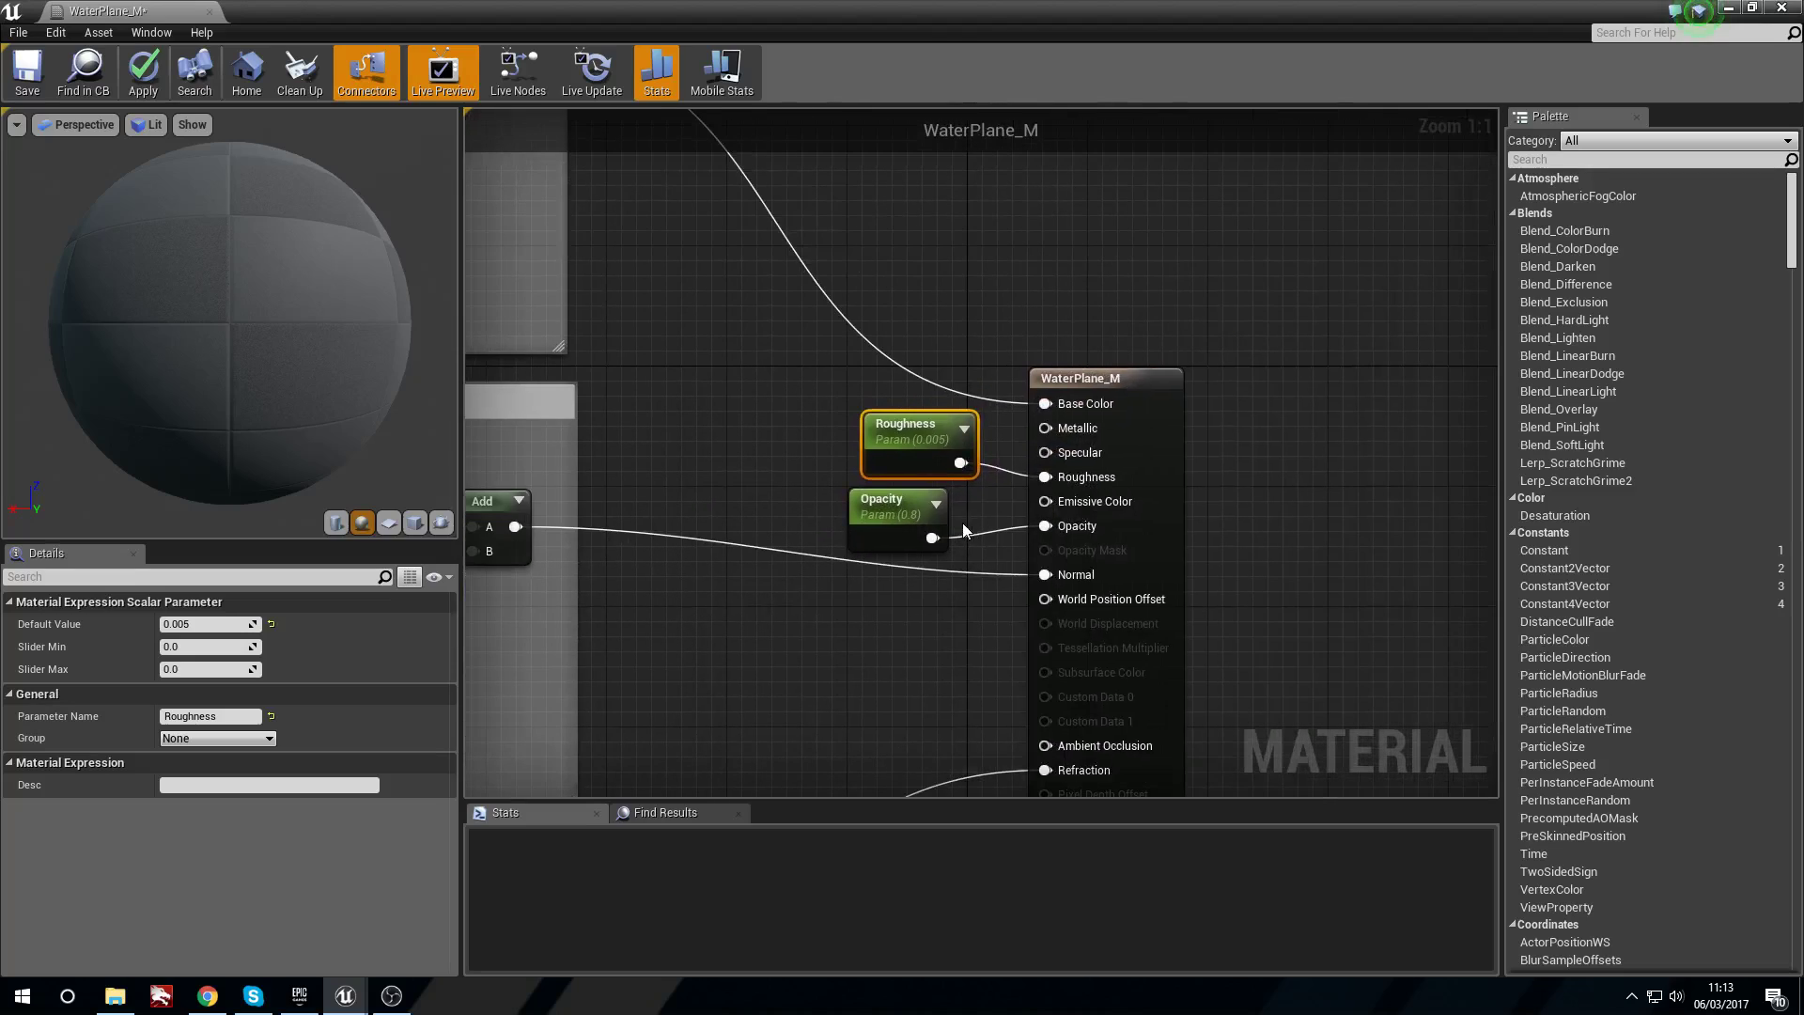
pyautogui.click(616, 470)
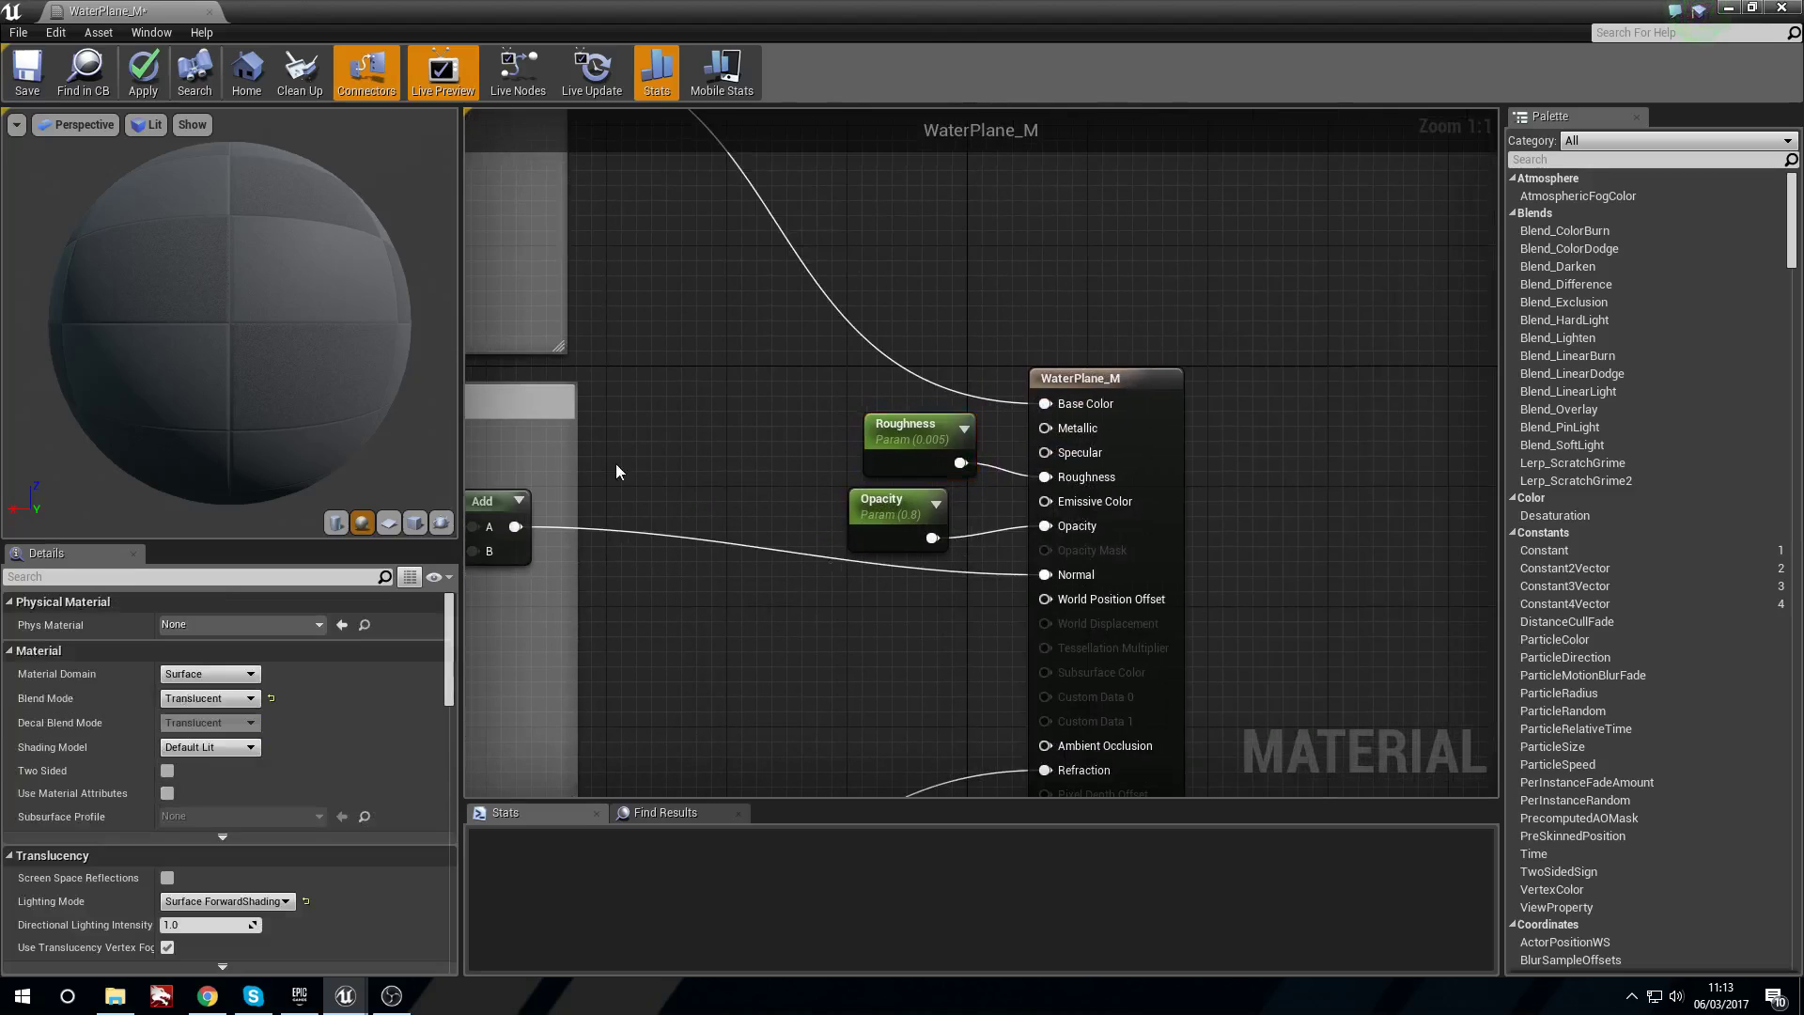
# Close the material, open WaterPlane_M_Inst, enable its Opacity and Roughness overrides, and place it beside the level view.
pyautogui.click(1783, 10)
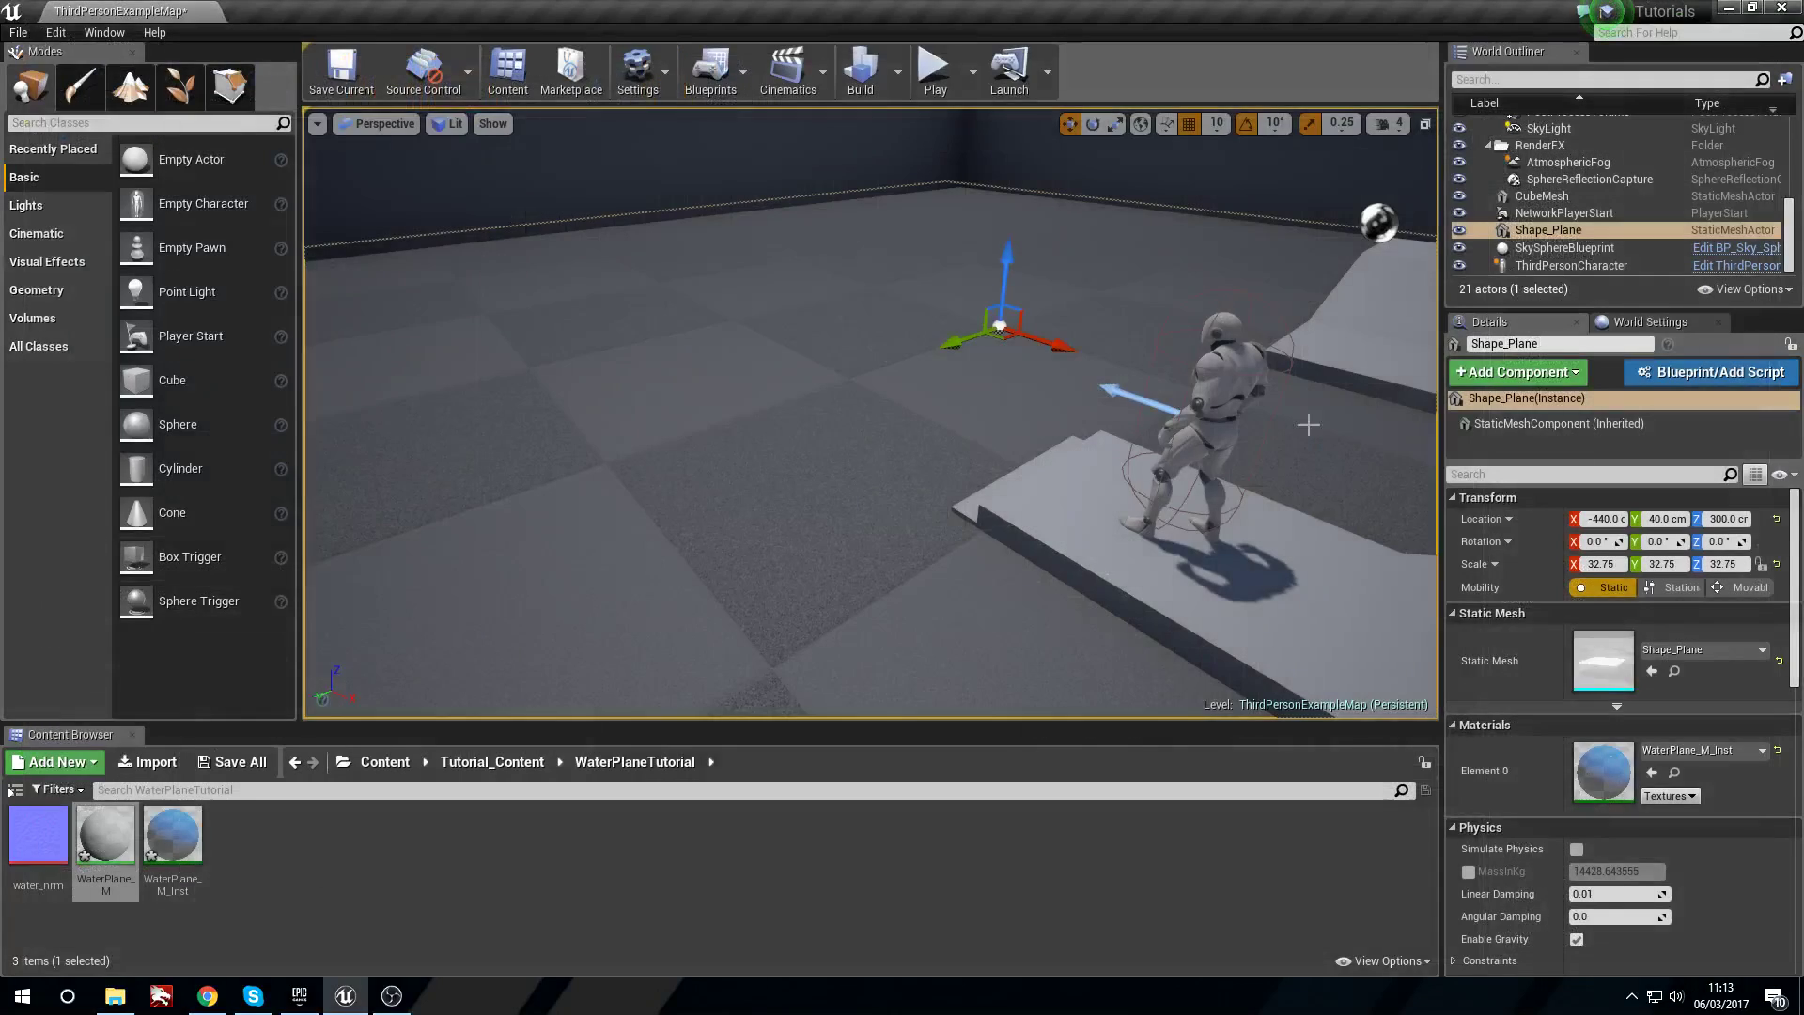
pyautogui.moveTo(893, 501); pyautogui.dragTo(996, 503, button='right')
pyautogui.doubleClick(194, 836)
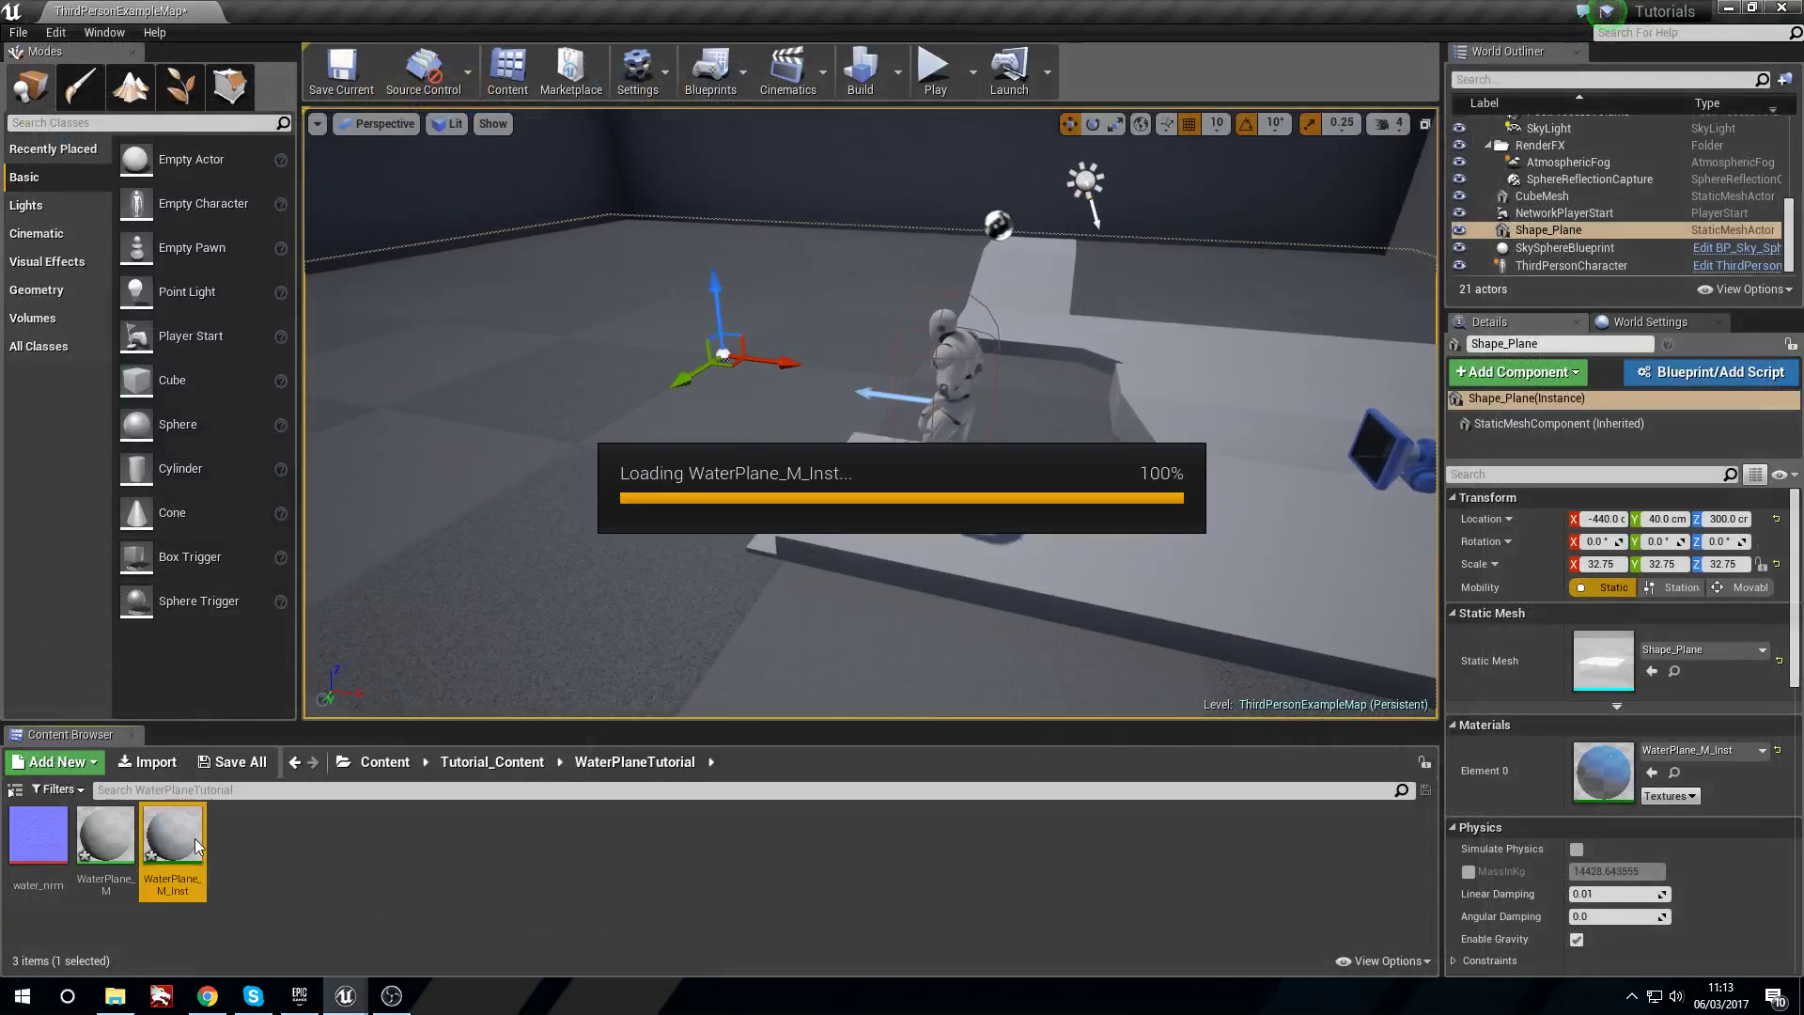
pyautogui.click(38, 301)
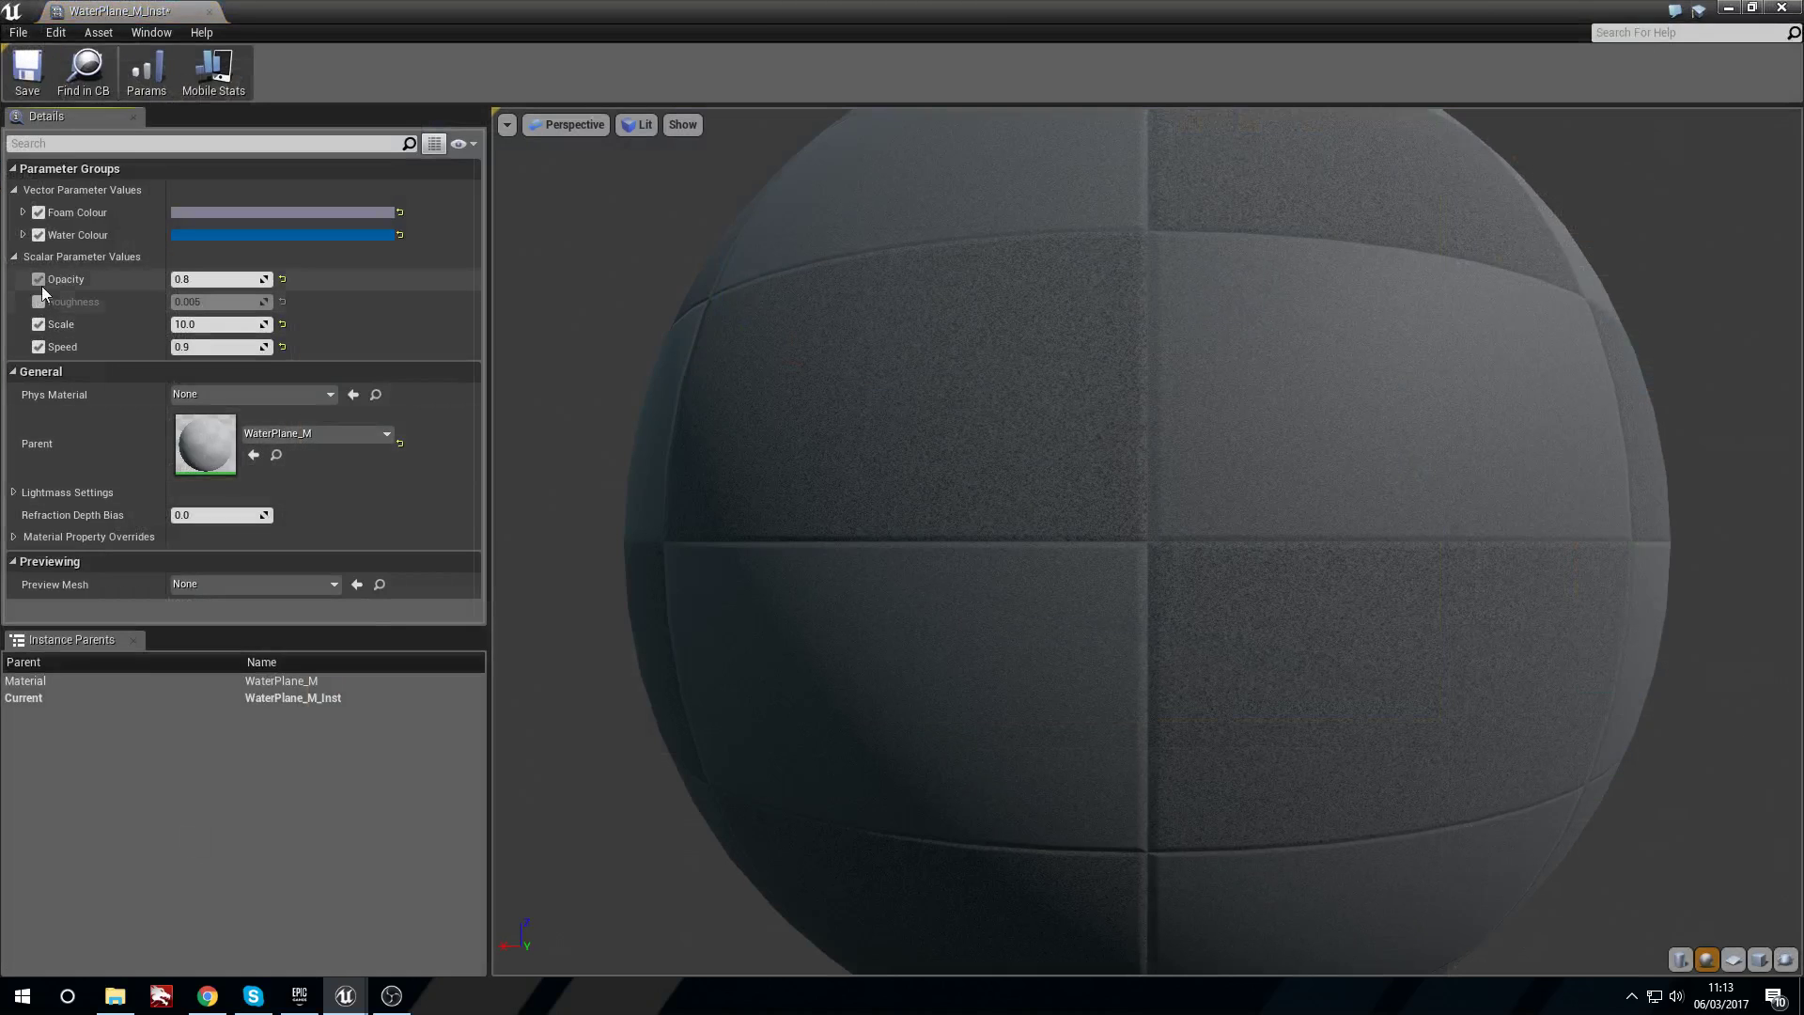
pyautogui.click(39, 280)
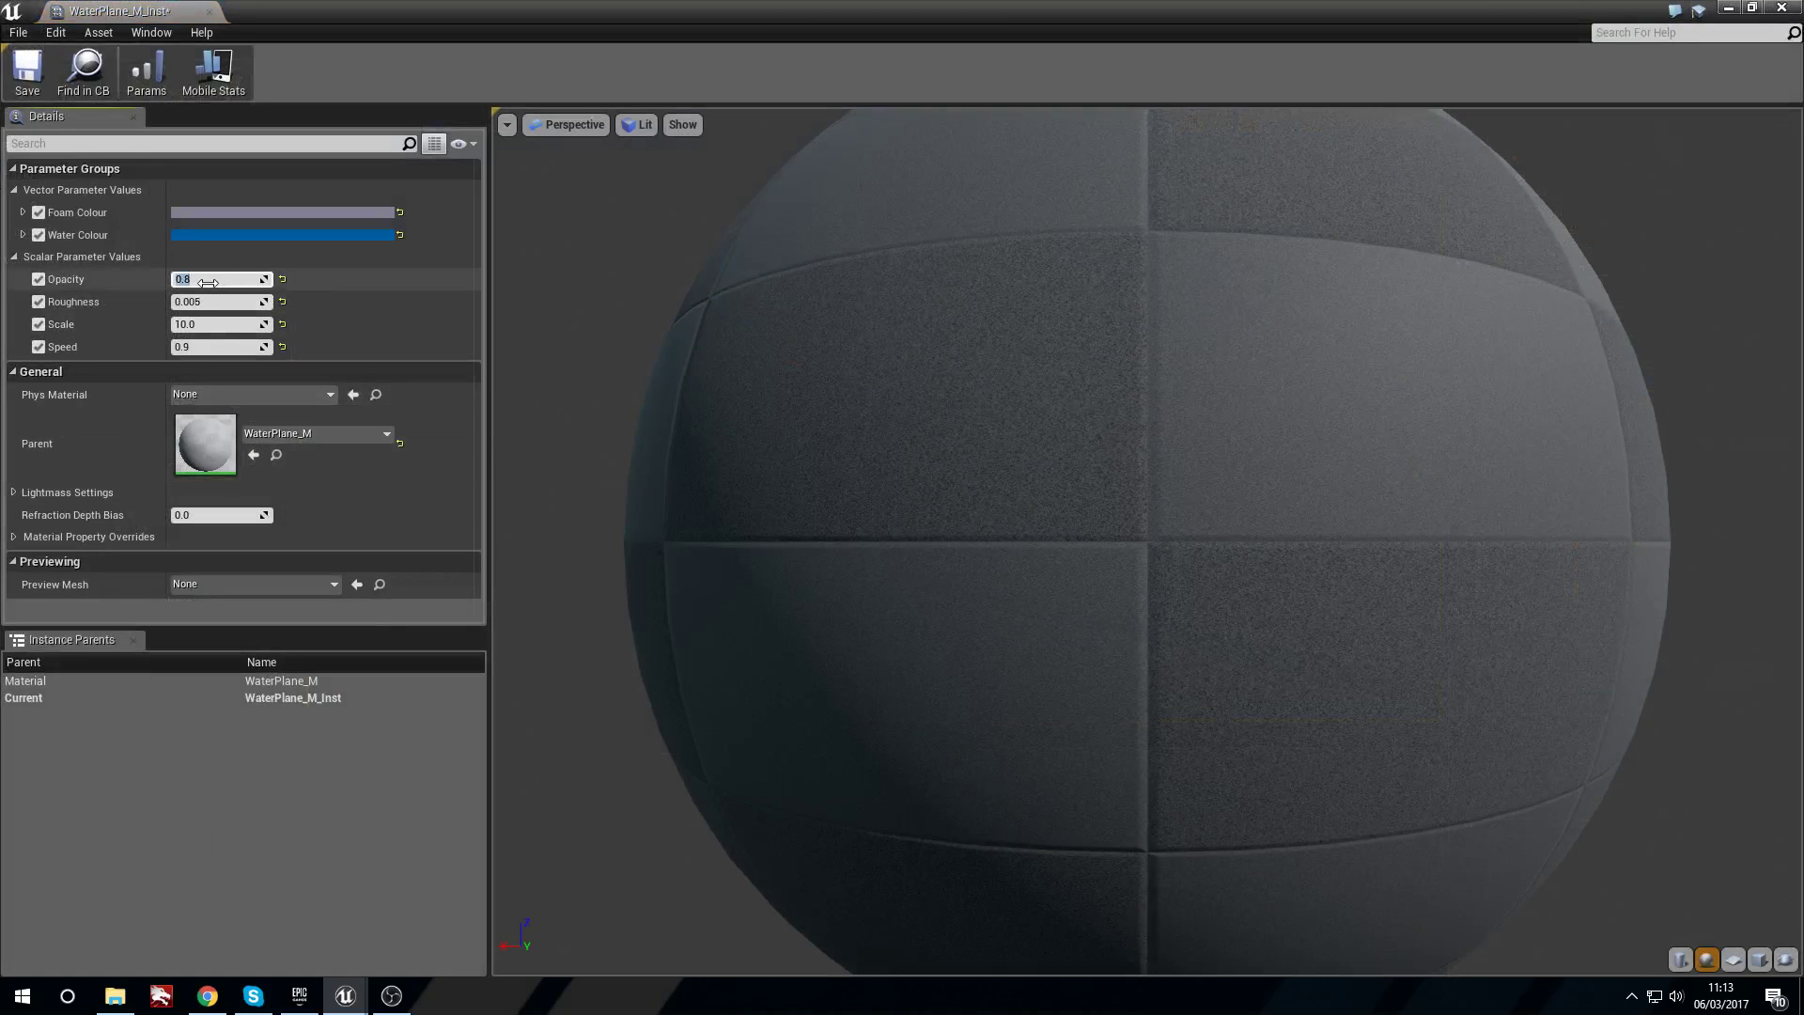
pyautogui.moveTo(902, 12); pyautogui.dragTo(1383, 385)
# Raise the instance's Opacity to about 1.245 and check the water around the submerged stairs.
pyautogui.moveTo(742, 348)
pyautogui.mouseDown(button='right')
pyautogui.moveTo(846, 348)
pyautogui.moveTo(808, 347)
pyautogui.moveTo(841, 385)
pyautogui.moveTo(930, 381)
pyautogui.moveTo(733, 349)
pyautogui.mouseUp(button='right')
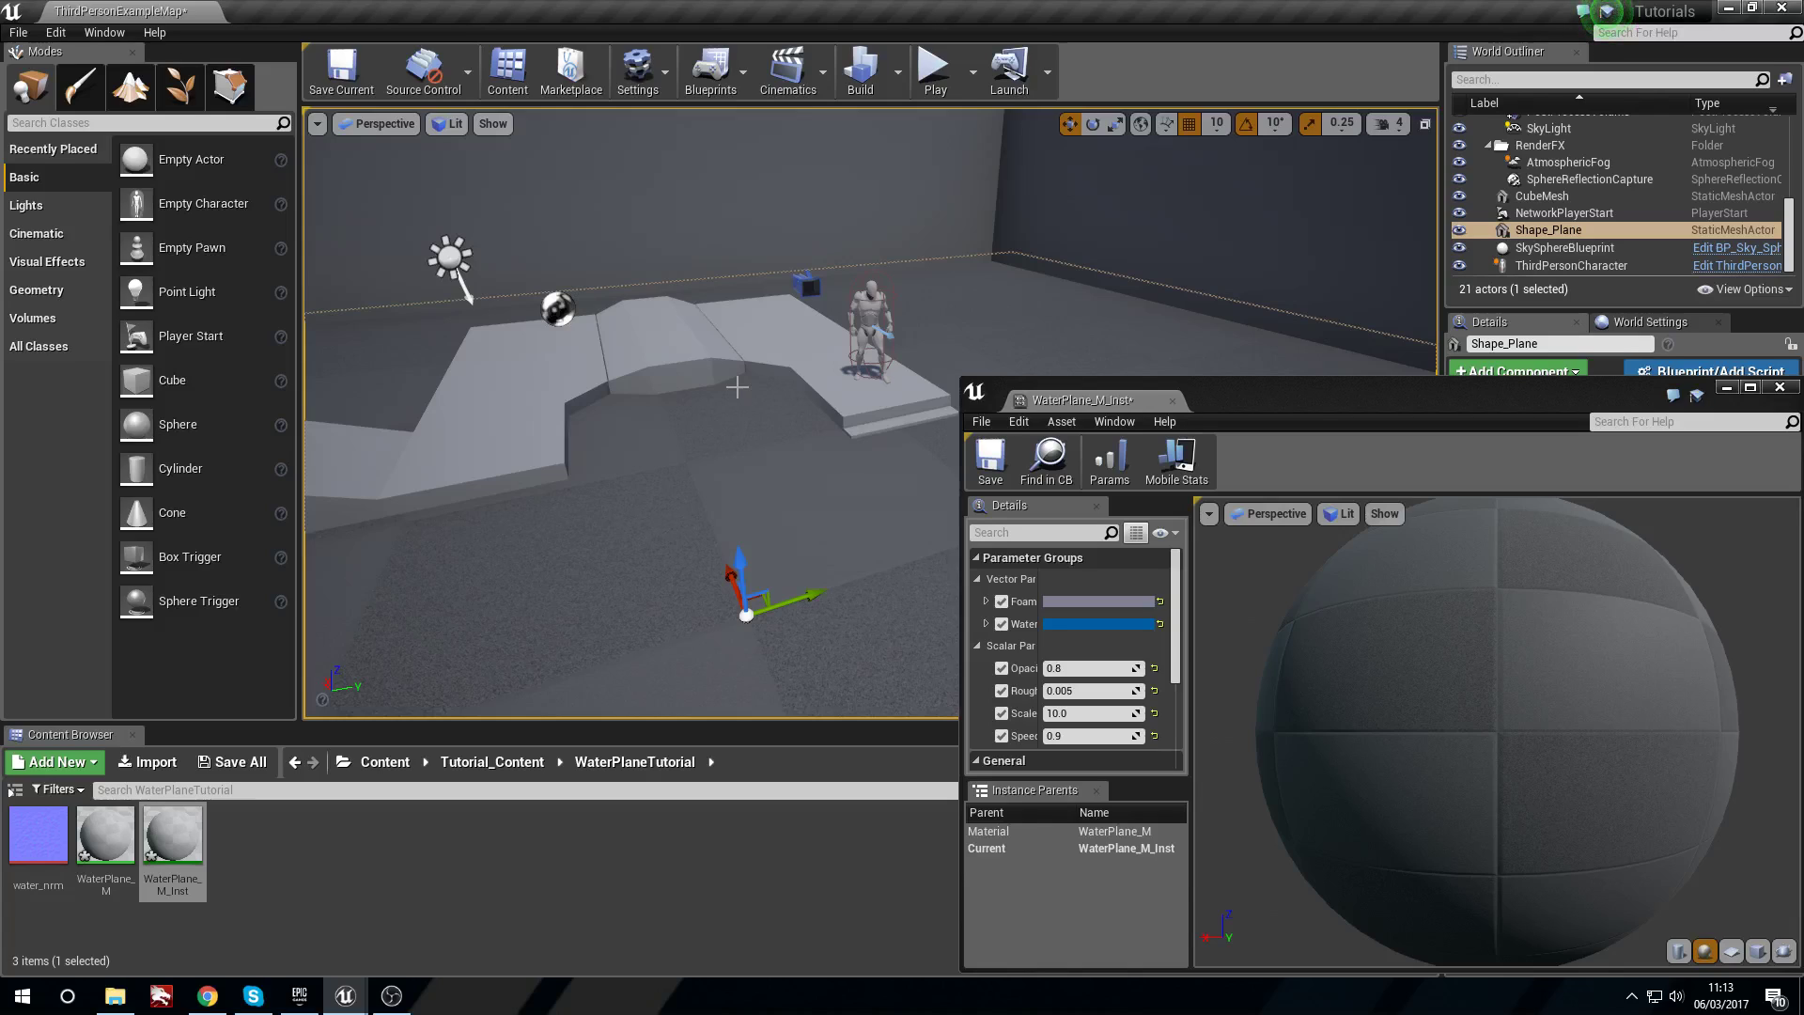
pyautogui.moveTo(763, 332); pyautogui.dragTo(744, 402, button='right')
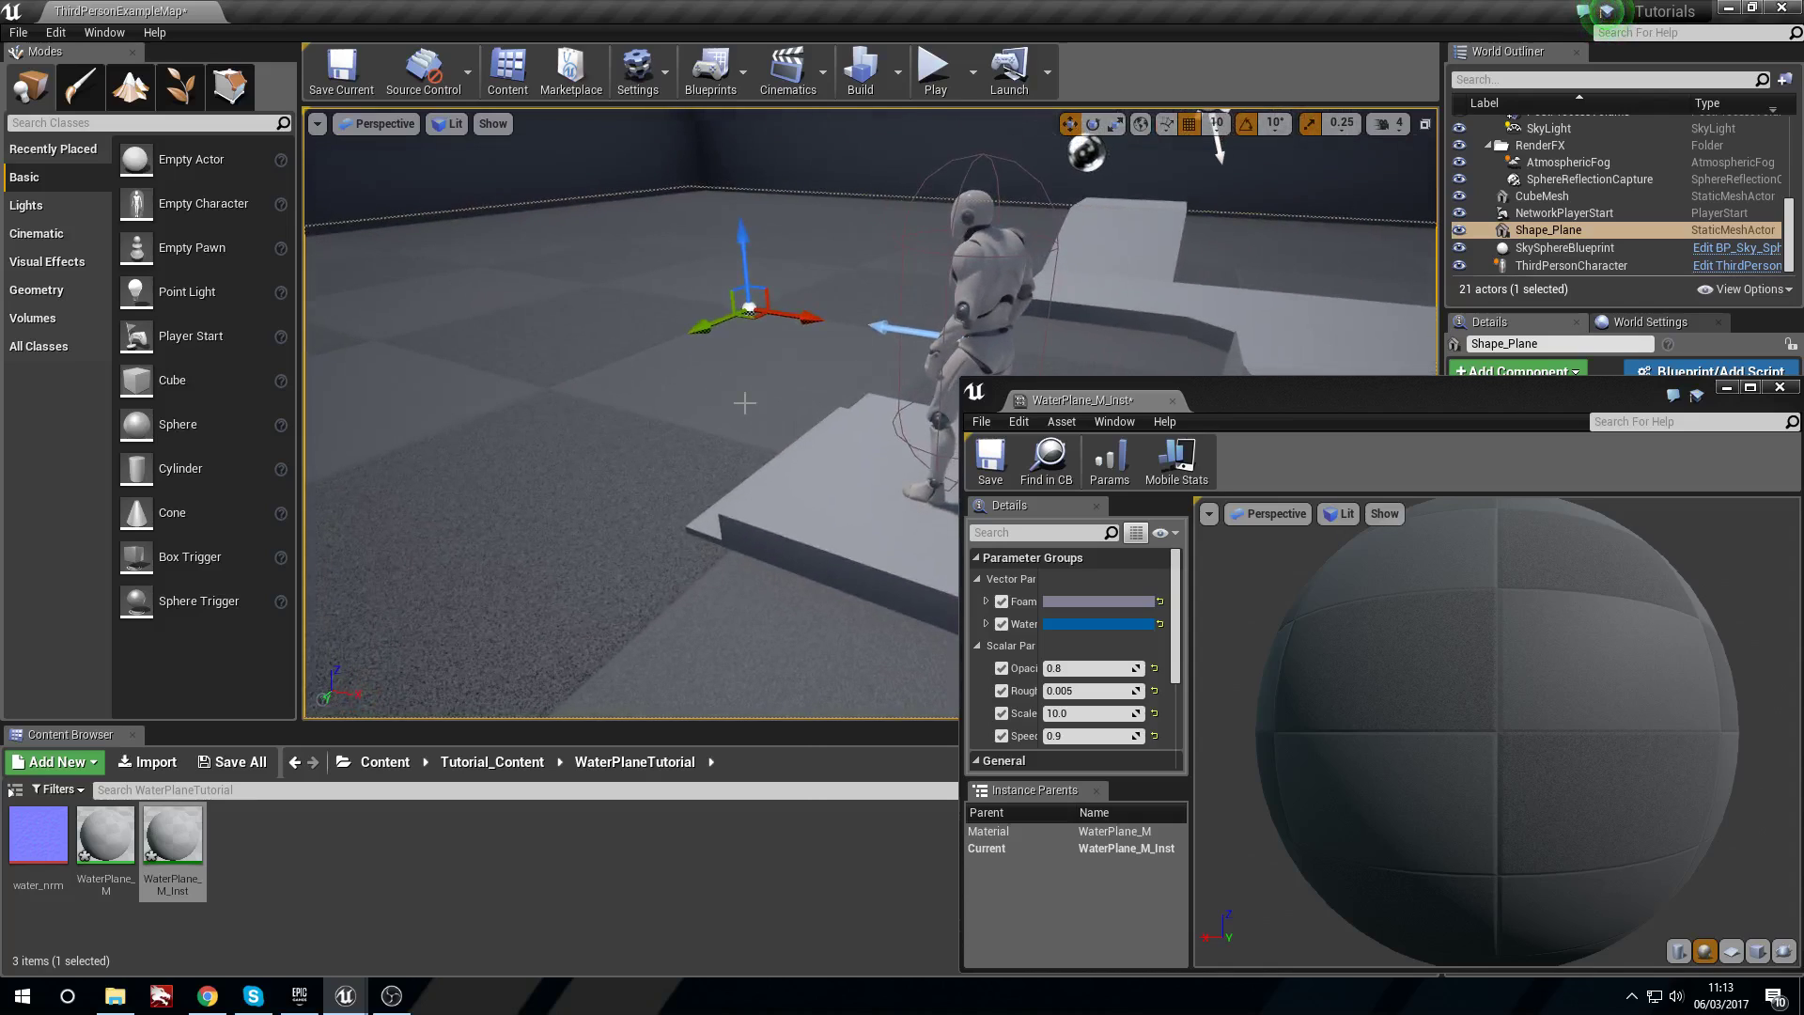
pyautogui.moveTo(756, 428); pyautogui.dragTo(765, 434, button='right')
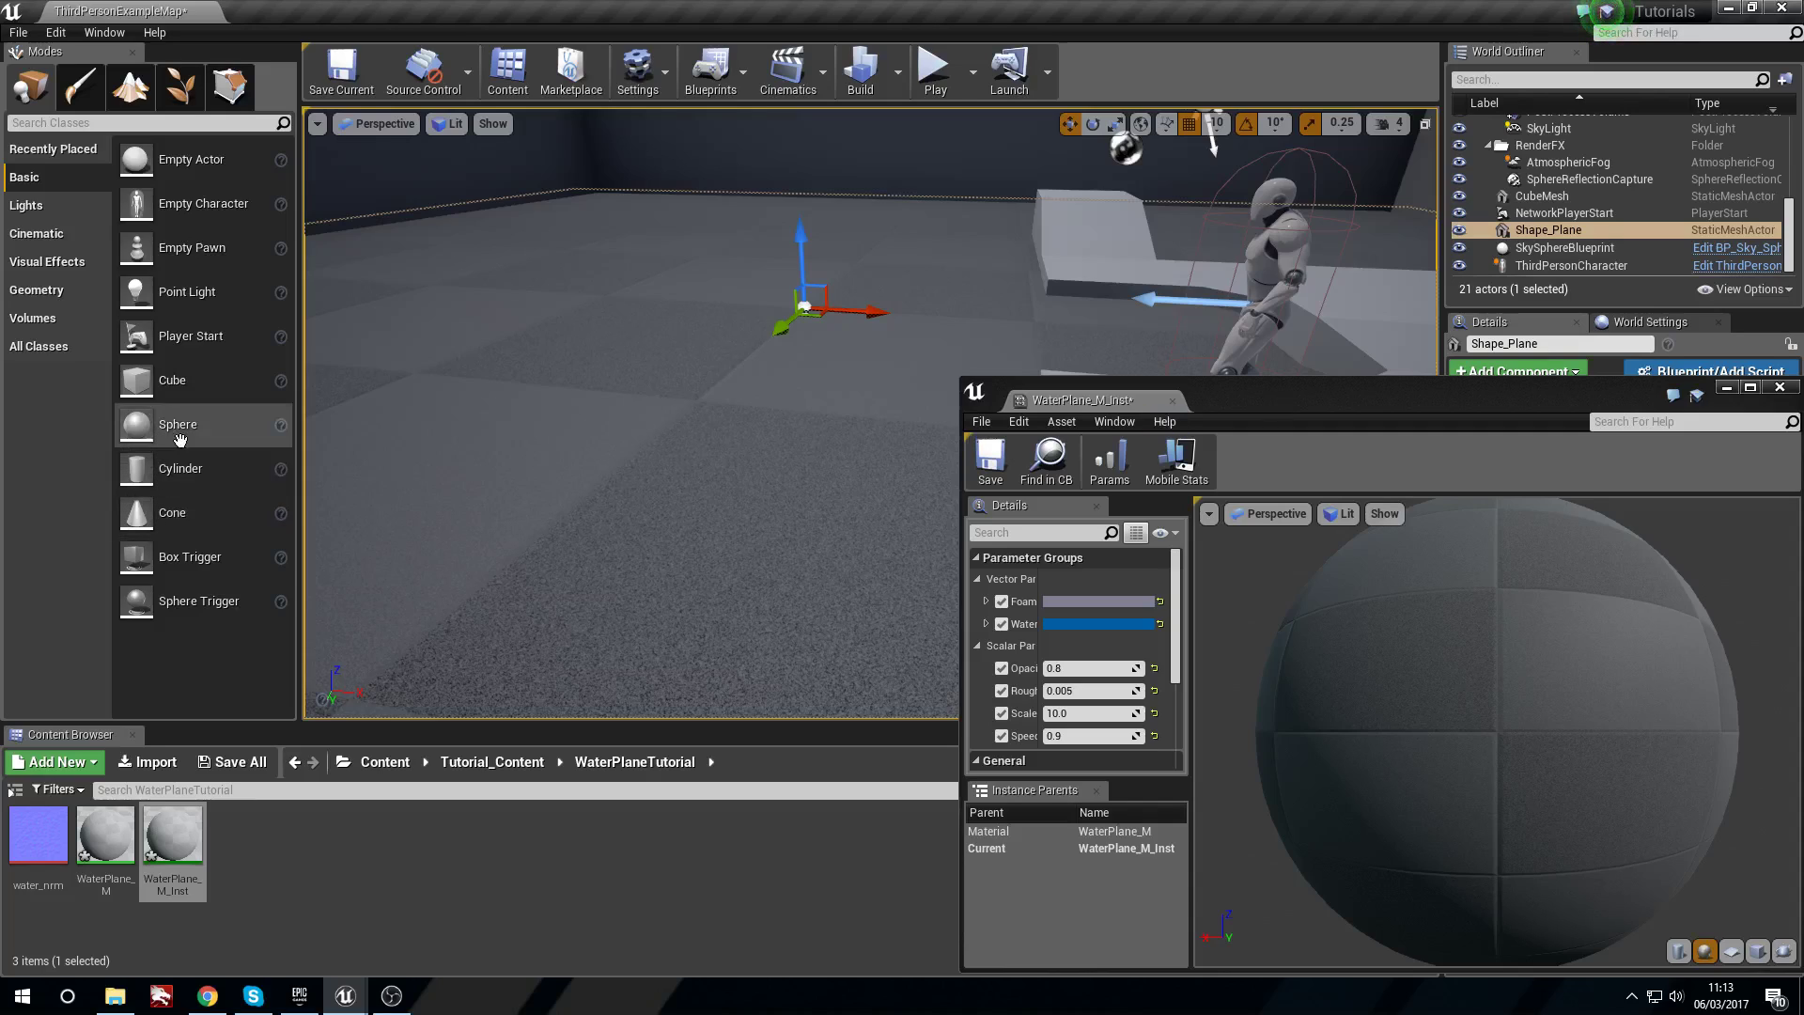
pyautogui.moveTo(823, 338); pyautogui.dragTo(658, 321, button='right')
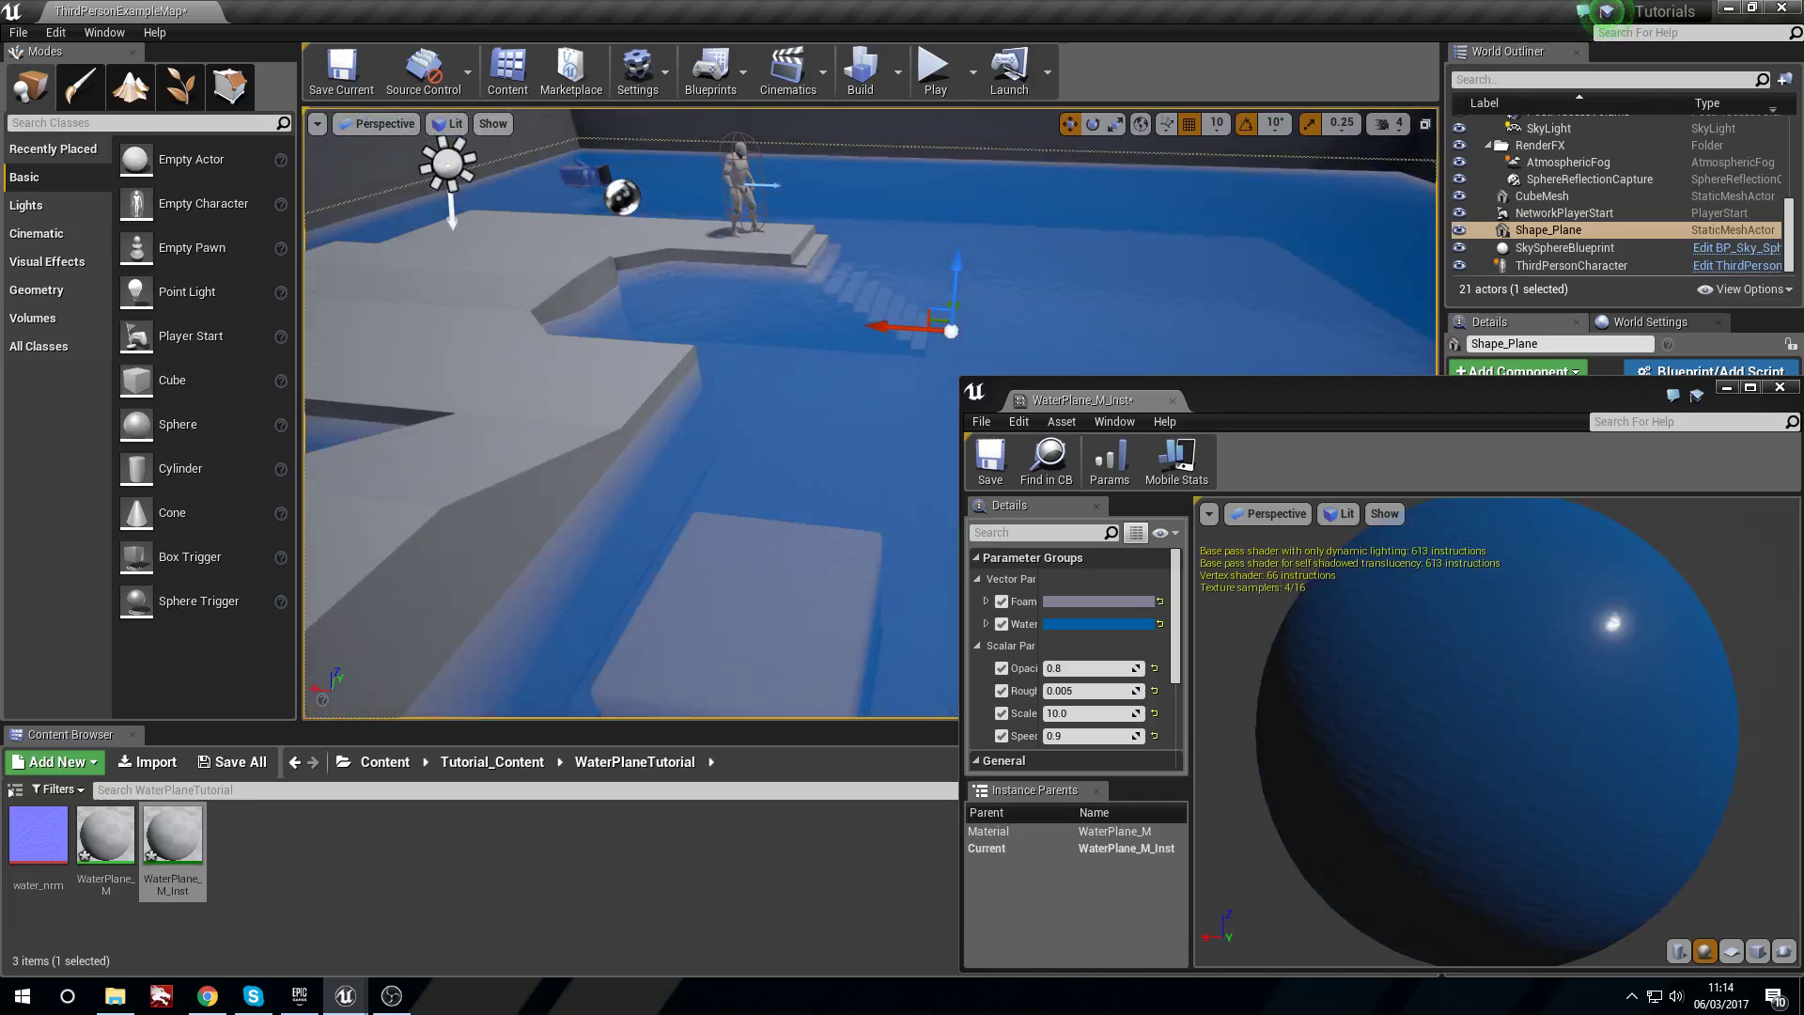
pyautogui.moveTo(748, 501); pyautogui.dragTo(643, 474, button='right')
pyautogui.scroll(-4, 1147, 669)
pyautogui.scroll(2, 1146, 669)
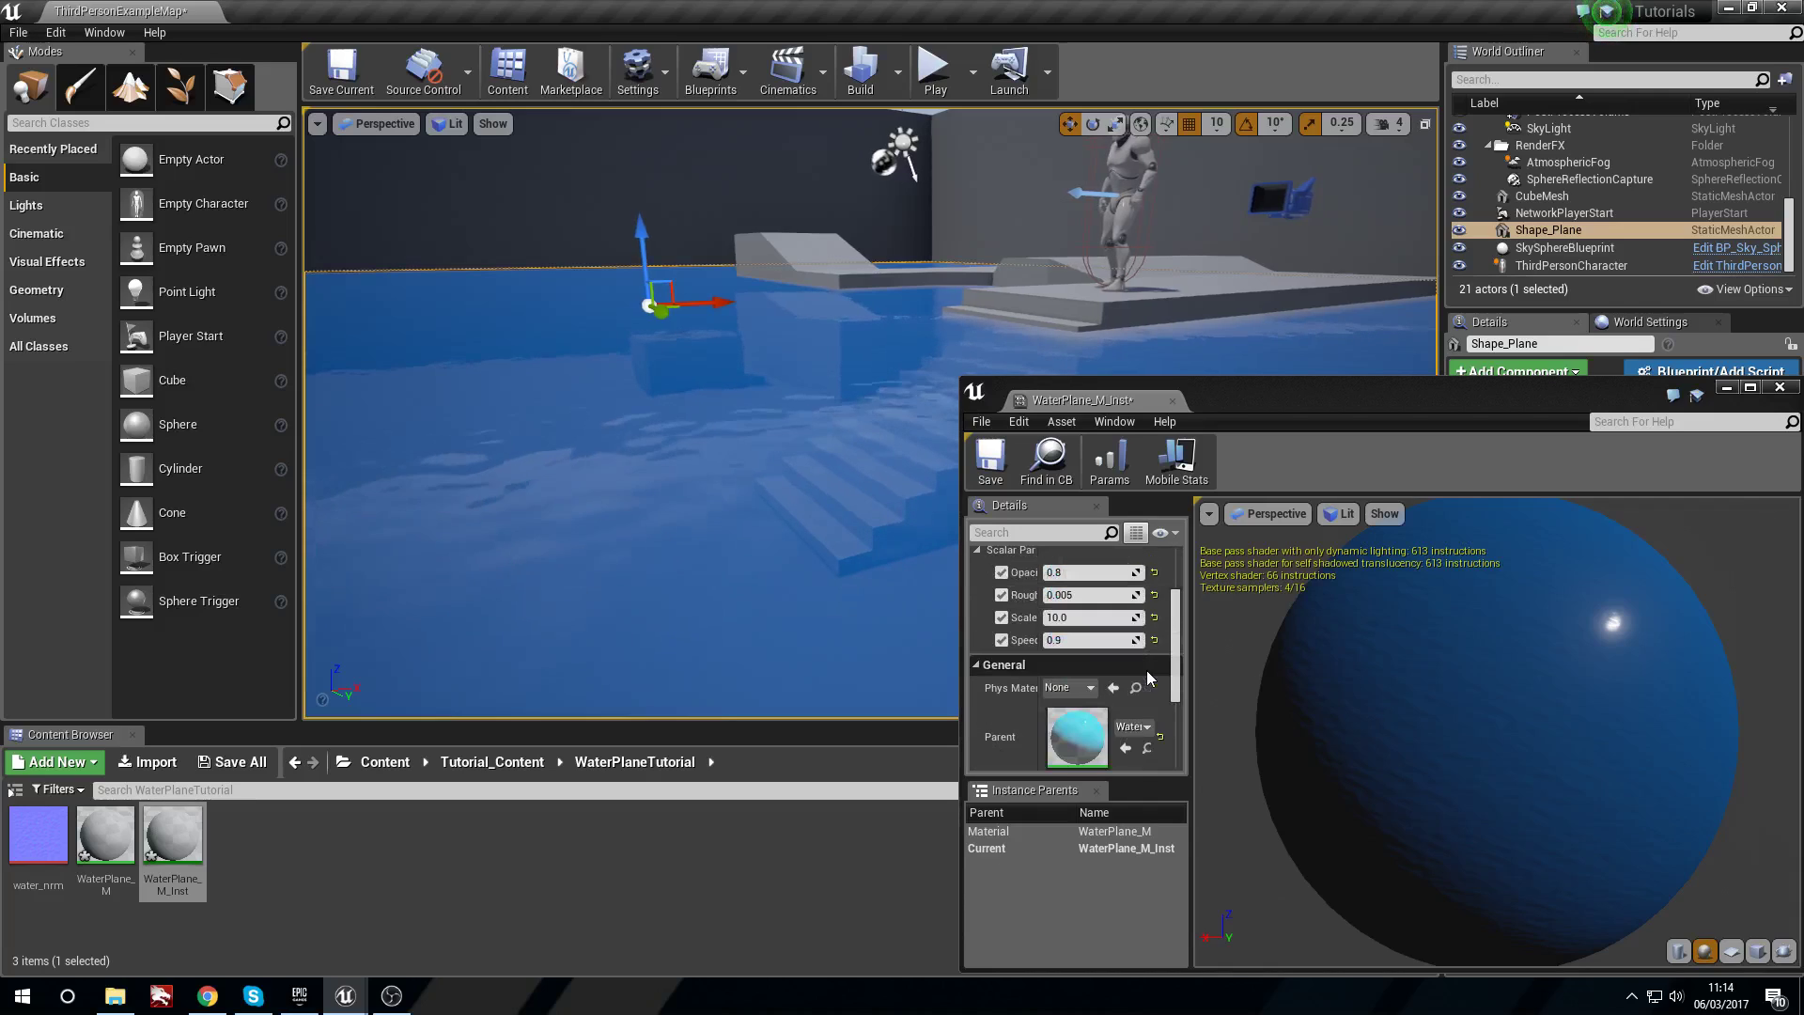
pyautogui.moveTo(1039, 616); pyautogui.dragTo(1149, 573)
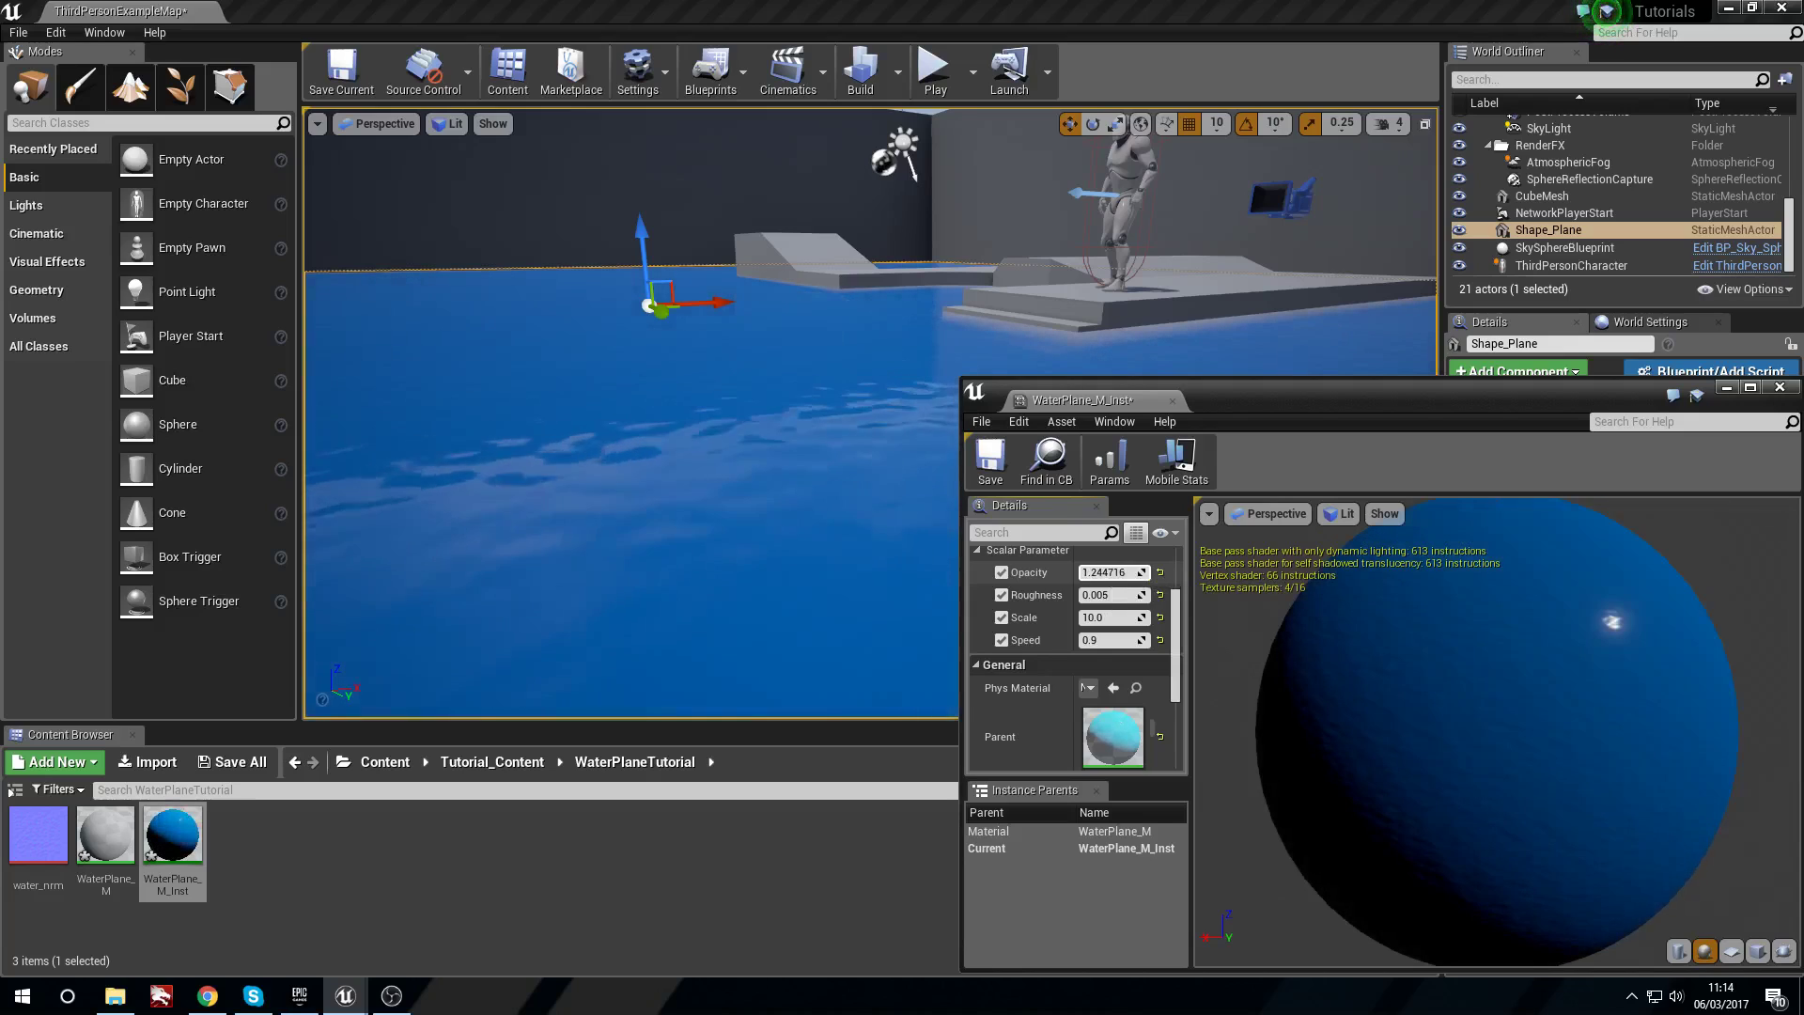
pyautogui.moveTo(827, 422); pyautogui.dragTo(749, 360, button='right')
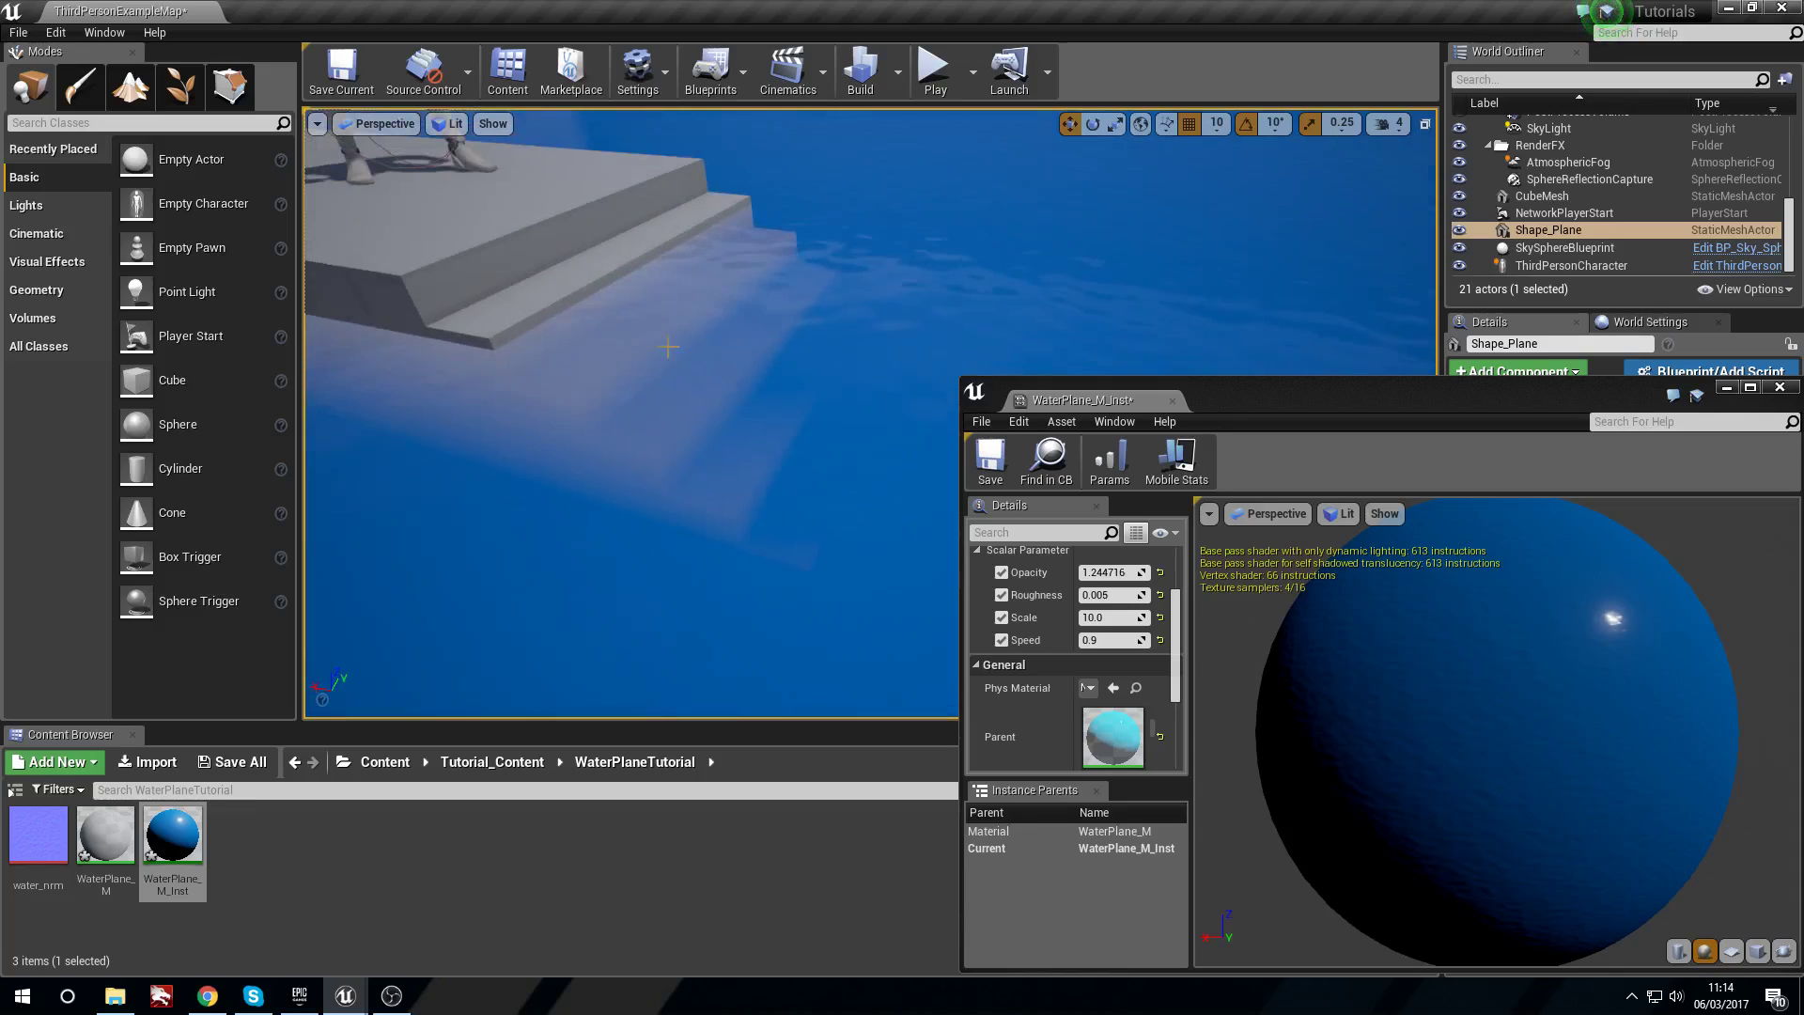
pyautogui.moveTo(872, 494)
pyautogui.mouseDown(button='right')
pyautogui.moveTo(841, 442)
pyautogui.moveTo(860, 465)
pyautogui.moveTo(845, 446)
pyautogui.moveTo(850, 498)
pyautogui.mouseUp(button='right')
# Open the WaterPlane_M material and inspect the Depth Fade node's opacity and fade distance settings.
pyautogui.doubleClick(132, 898)
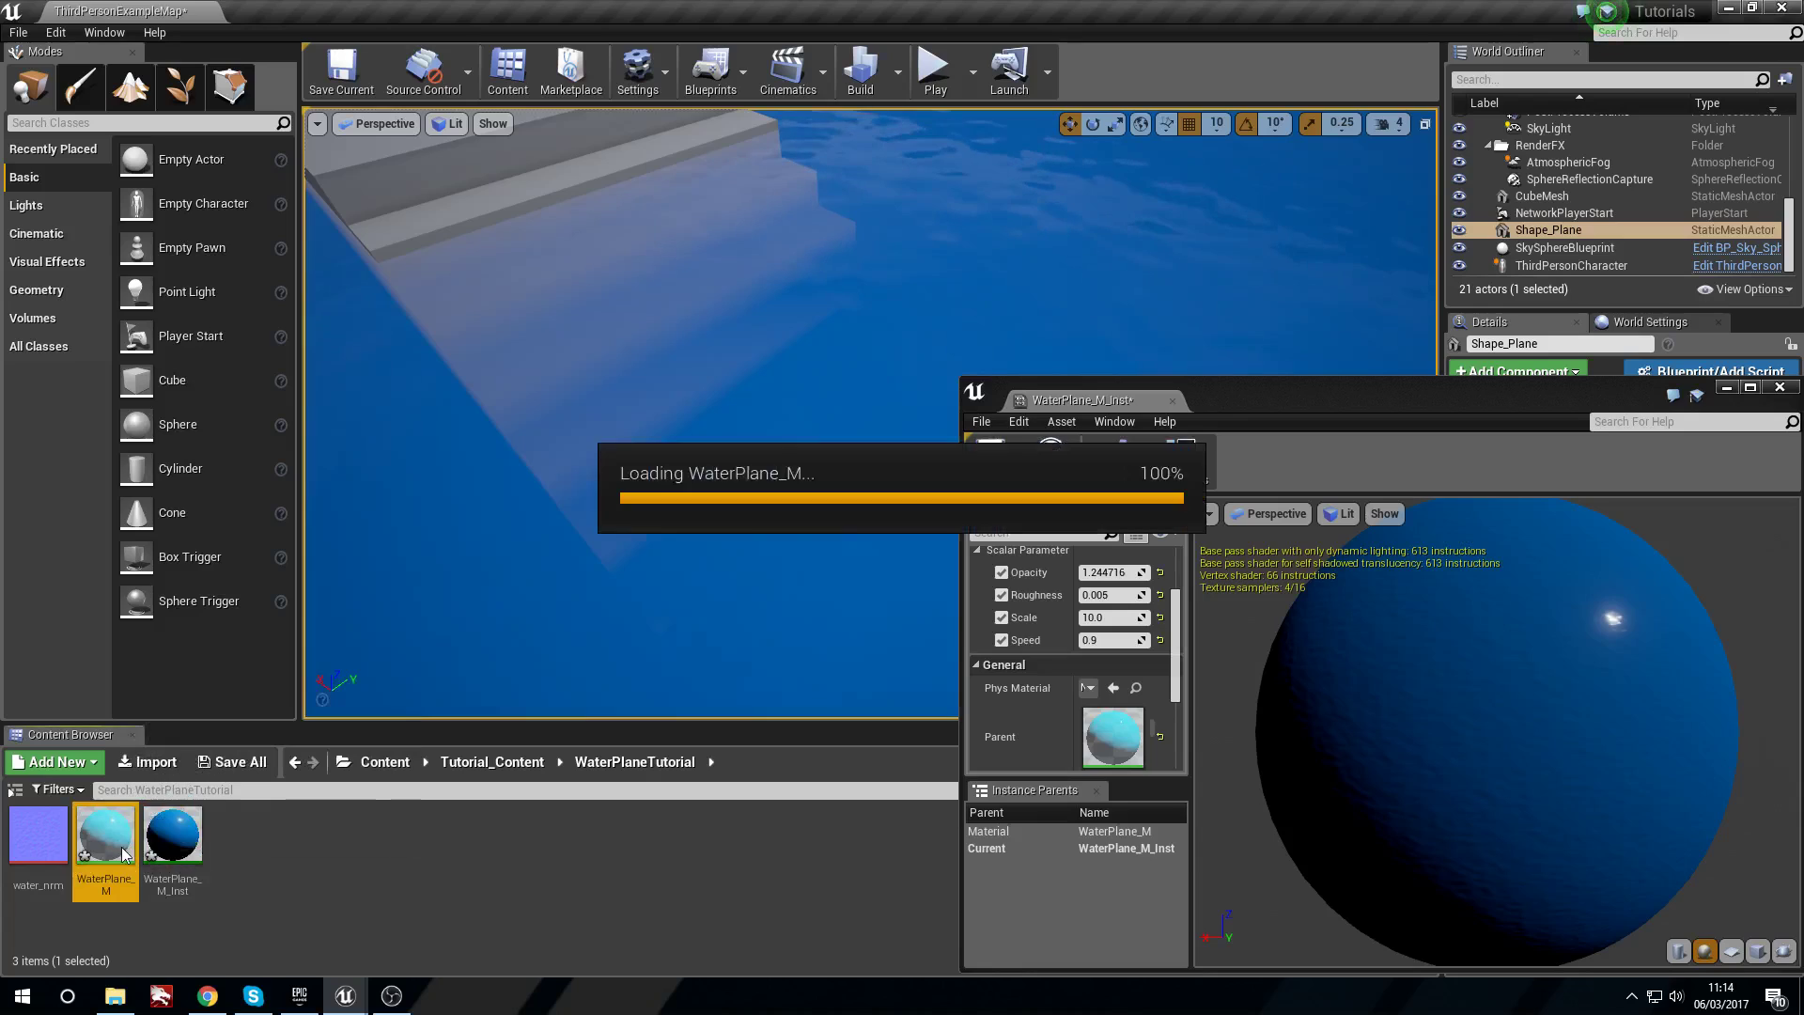
pyautogui.moveTo(1353, 640); pyautogui.dragTo(1477, 724, button='right')
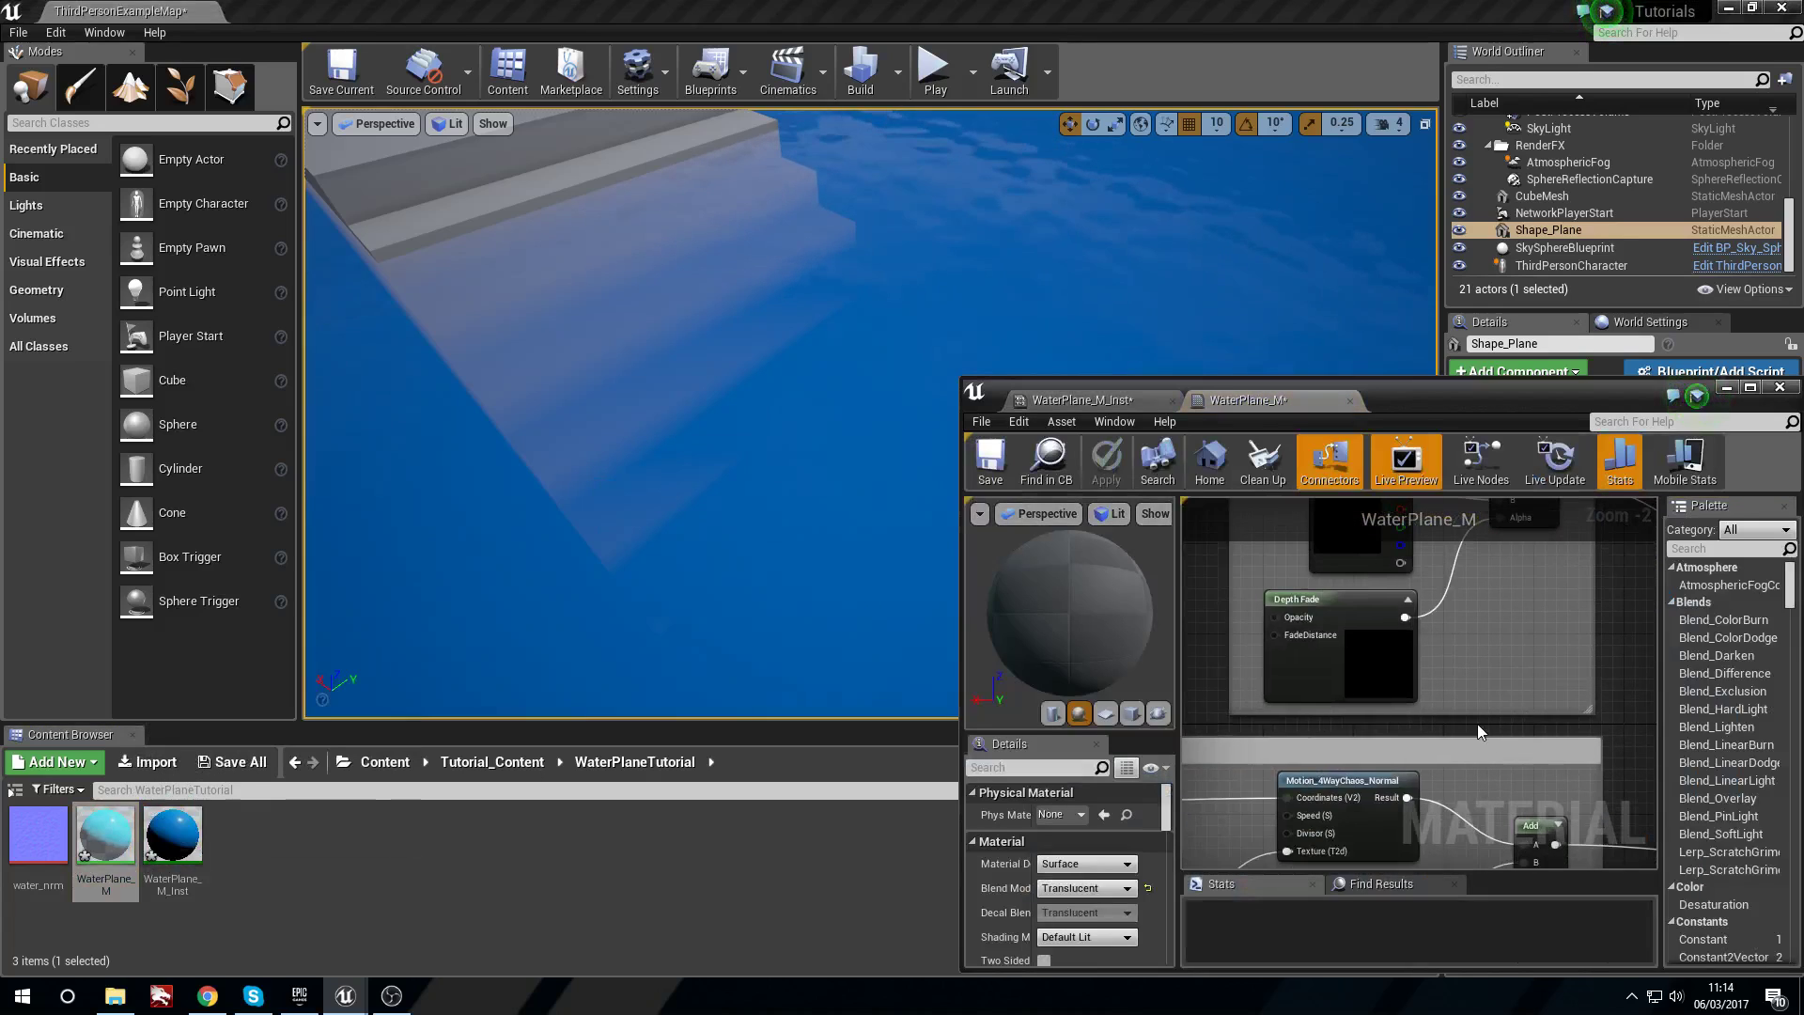
pyautogui.scroll(2, 1350, 687)
pyautogui.moveTo(1251, 658); pyautogui.dragTo(1349, 689, button='right')
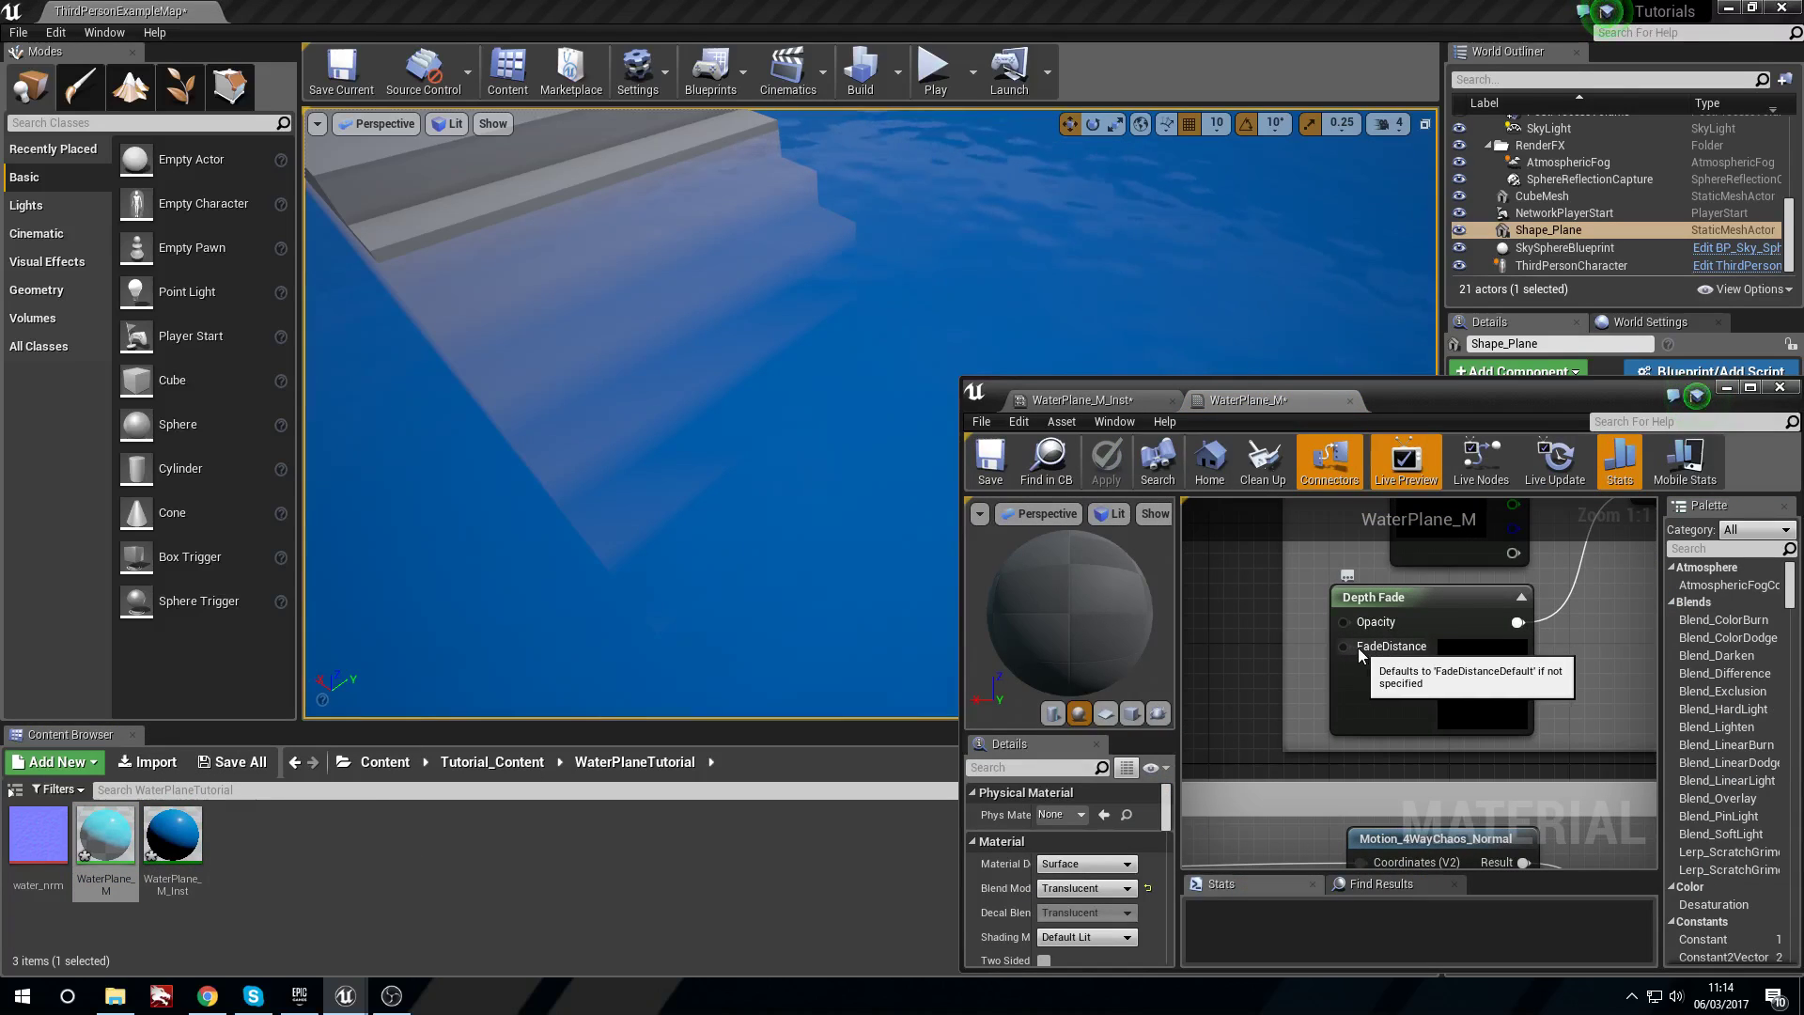
pyautogui.doubleClick(1475, 396)
pyautogui.moveTo(673, 423); pyautogui.dragTo(998, 592, button='right')
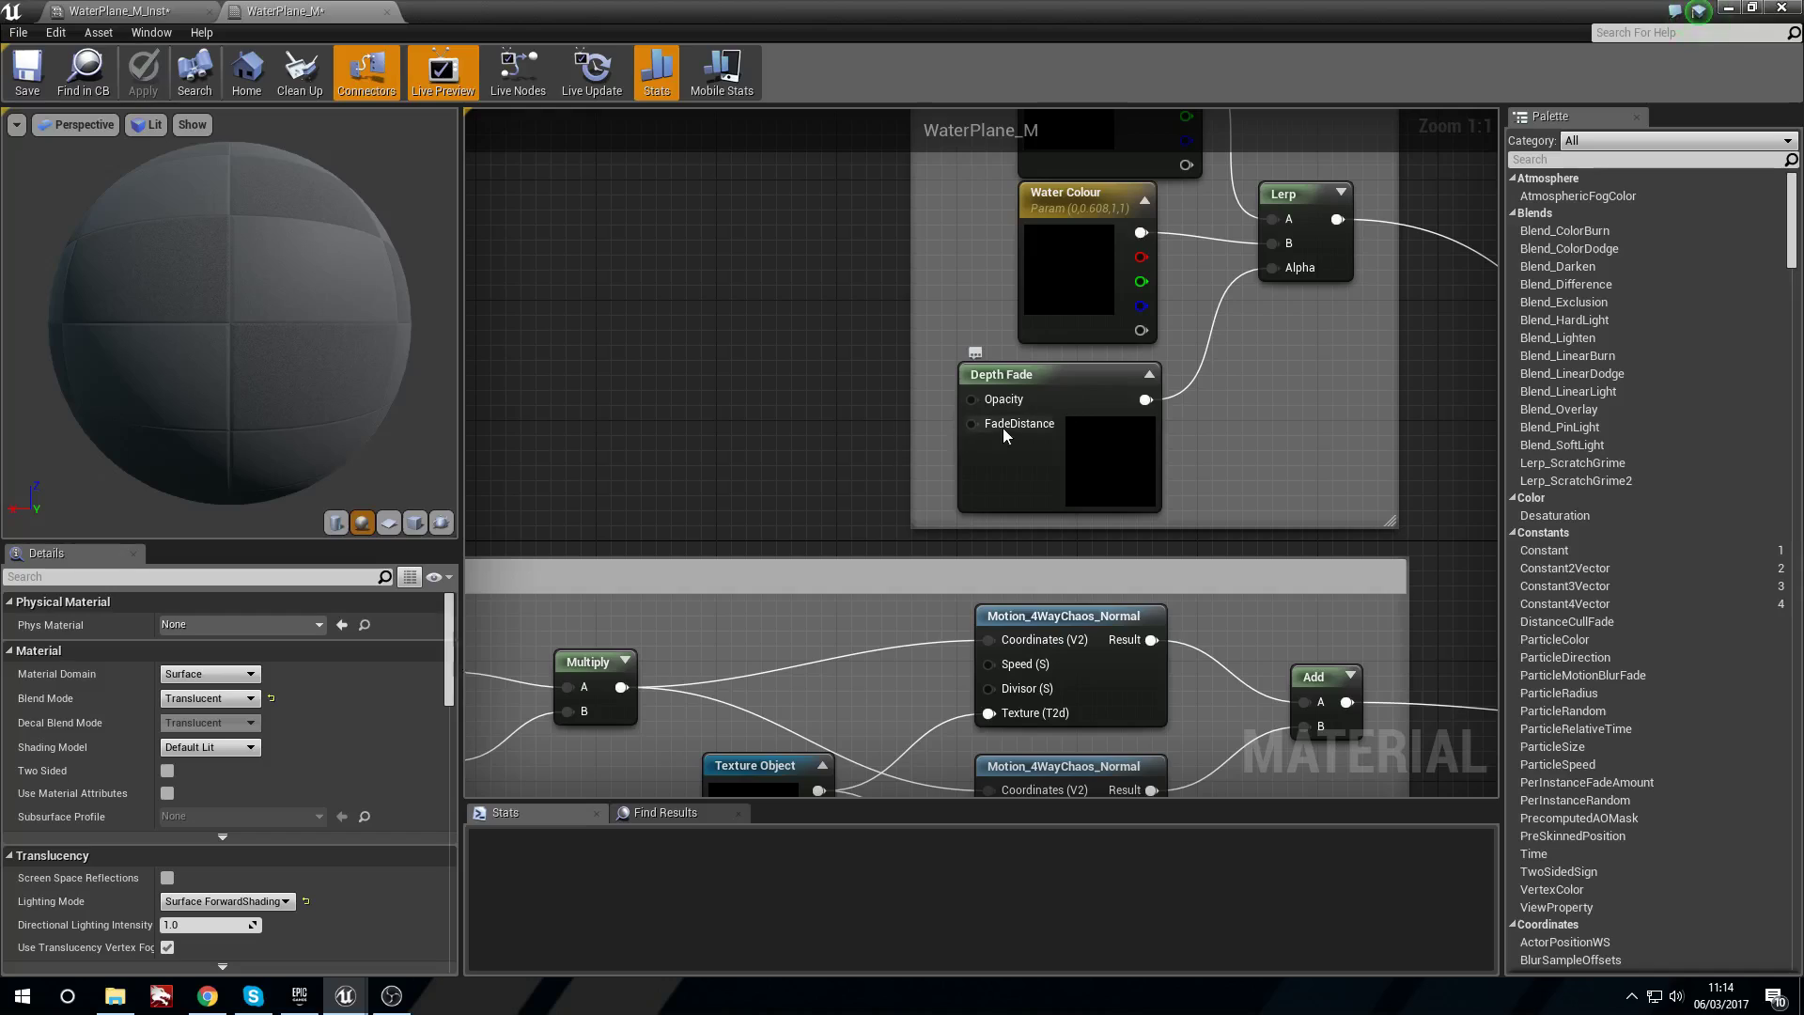
pyautogui.click(1064, 475)
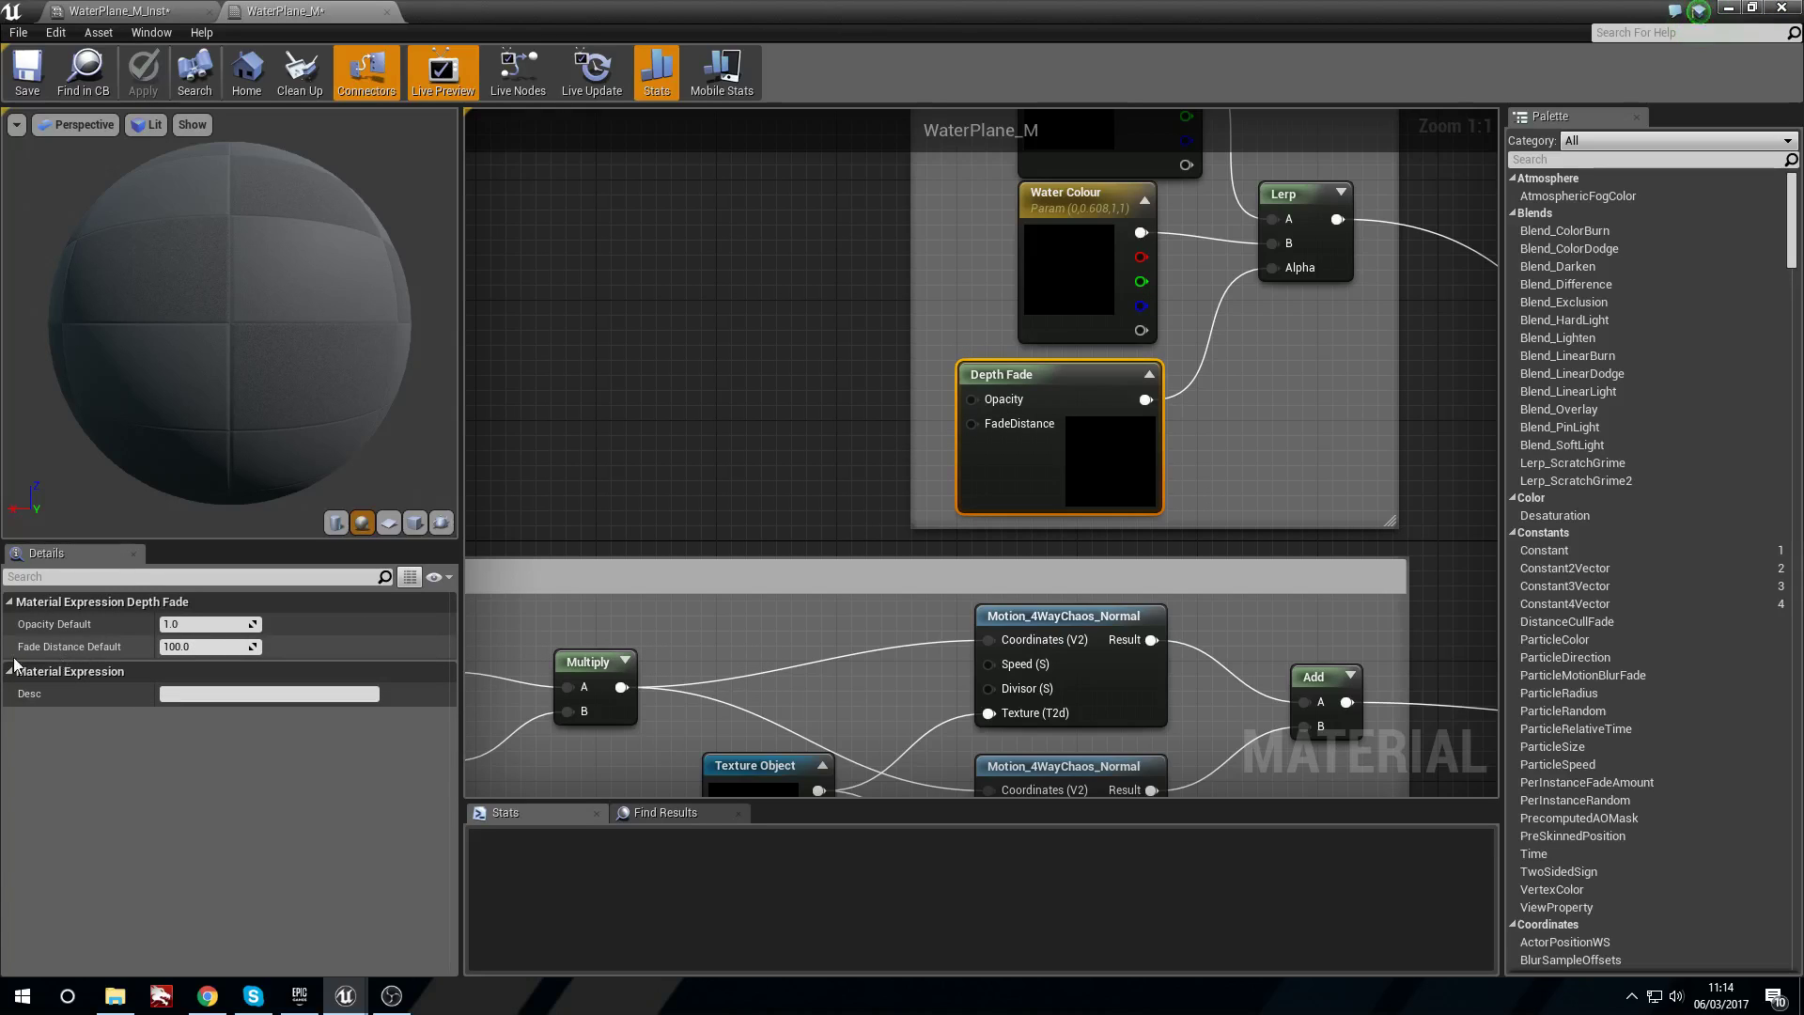
# Return to WaterPlane_M_Inst, place it beside the level view and look over the water around the platform.
pyautogui.click(193, 13)
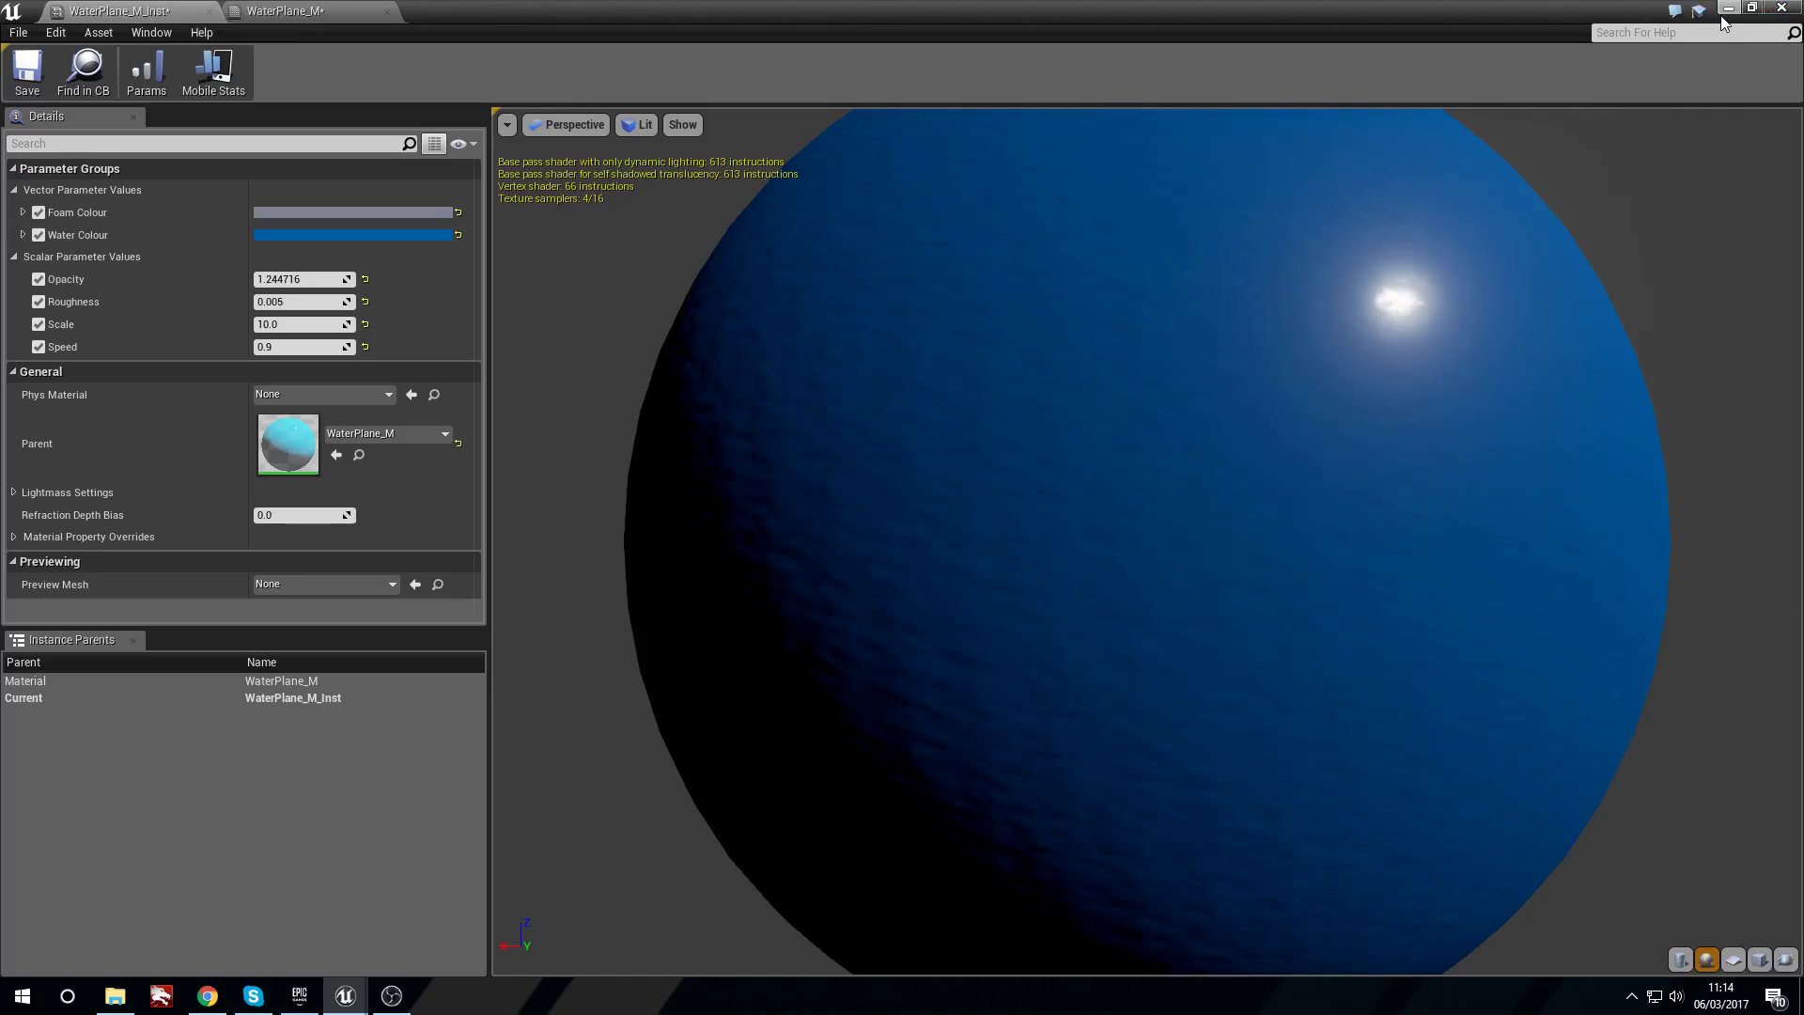
pyautogui.moveTo(1465, 9); pyautogui.dragTo(1481, 397)
pyautogui.moveTo(637, 470); pyautogui.dragTo(641, 398, button='right')
pyautogui.moveTo(769, 342); pyautogui.dragTo(658, 361, button='right')
pyautogui.moveTo(769, 342); pyautogui.dragTo(874, 329, button='right')
pyautogui.moveTo(798, 423); pyautogui.dragTo(648, 400, button='right')
# Try raising the instance's Roughness to about 0.275 and on to about 1.035, checking the water's reflections in the level.
pyautogui.moveTo(1123, 707)
pyautogui.mouseDown()
pyautogui.moveTo(1179, 707)
pyautogui.moveTo(1118, 706)
pyautogui.moveTo(1151, 705)
pyautogui.mouseUp()
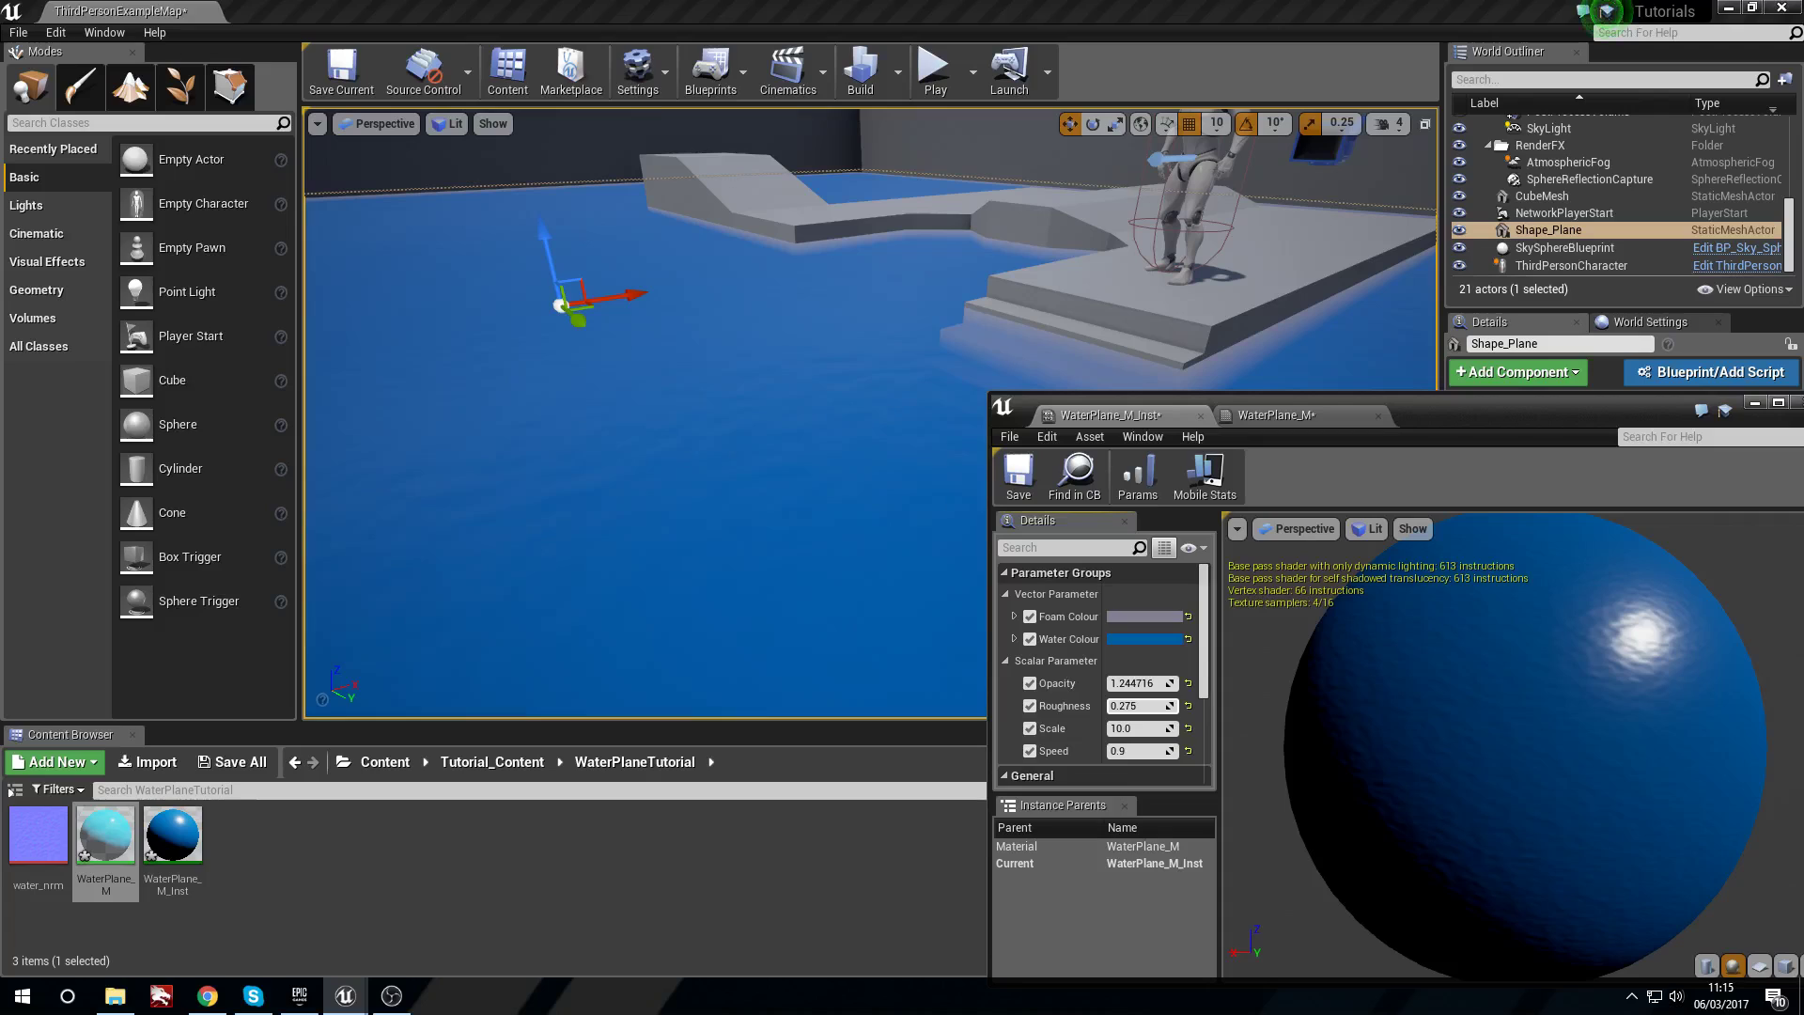
pyautogui.moveTo(1137, 706); pyautogui.dragTo(1161, 706)
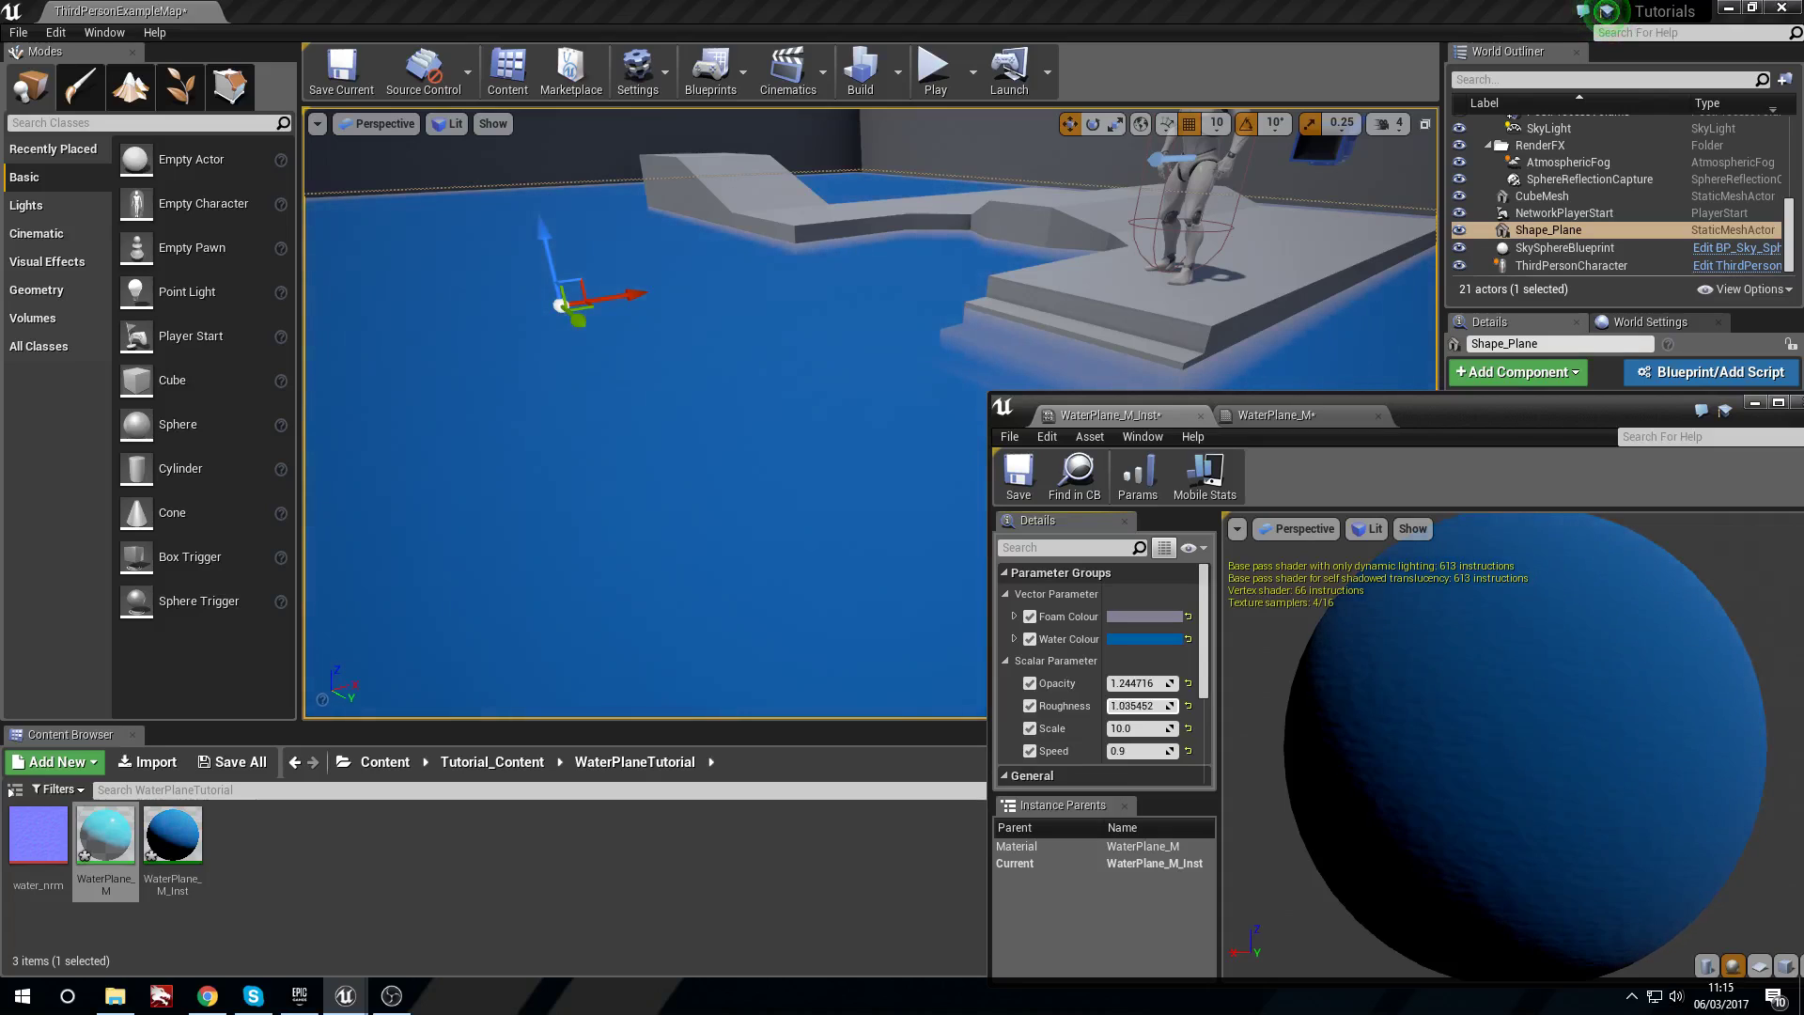
pyautogui.moveTo(853, 454)
pyautogui.mouseDown(button='right')
pyautogui.moveTo(883, 526)
pyautogui.moveTo(968, 480)
pyautogui.moveTo(850, 456)
pyautogui.mouseUp(button='right')
pyautogui.press('w')
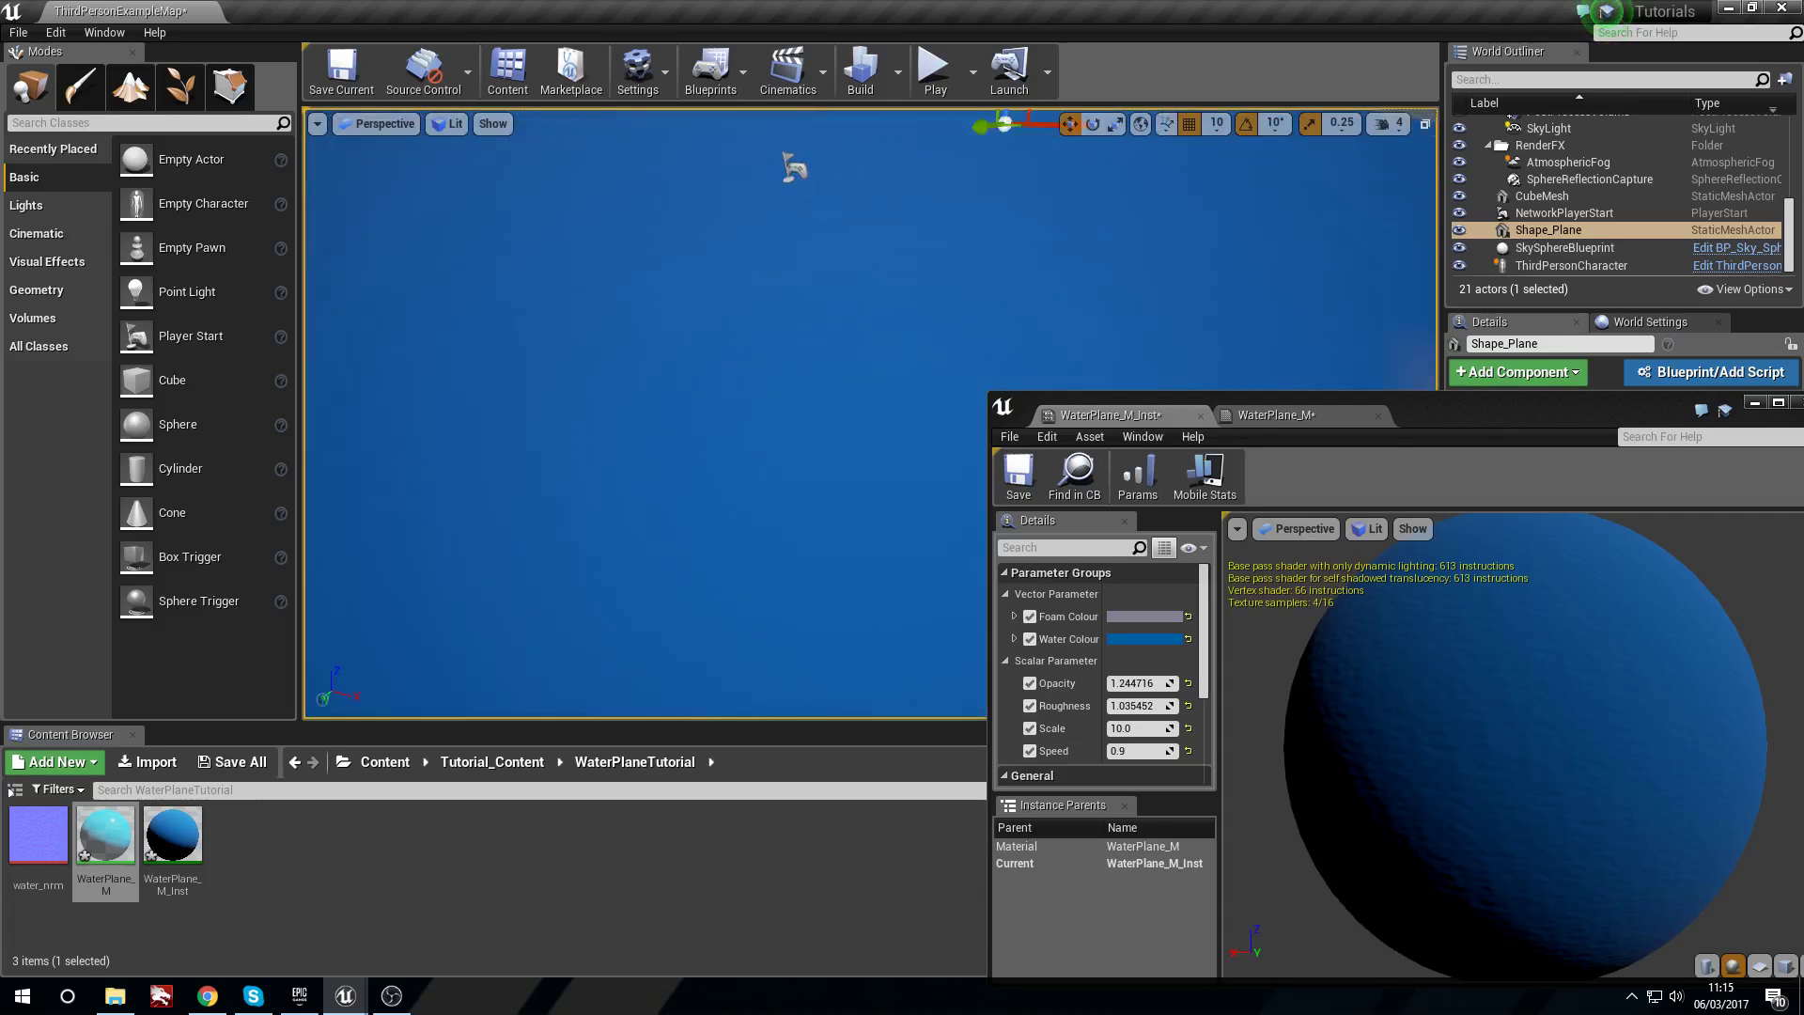
pyautogui.moveTo(781, 505); pyautogui.dragTo(805, 538, button='right')
# Try lowering the instance's Roughness to about 0.205 and check the sun highlight on the water from near and far.
pyautogui.moveTo(1154, 704); pyautogui.dragTo(1123, 705)
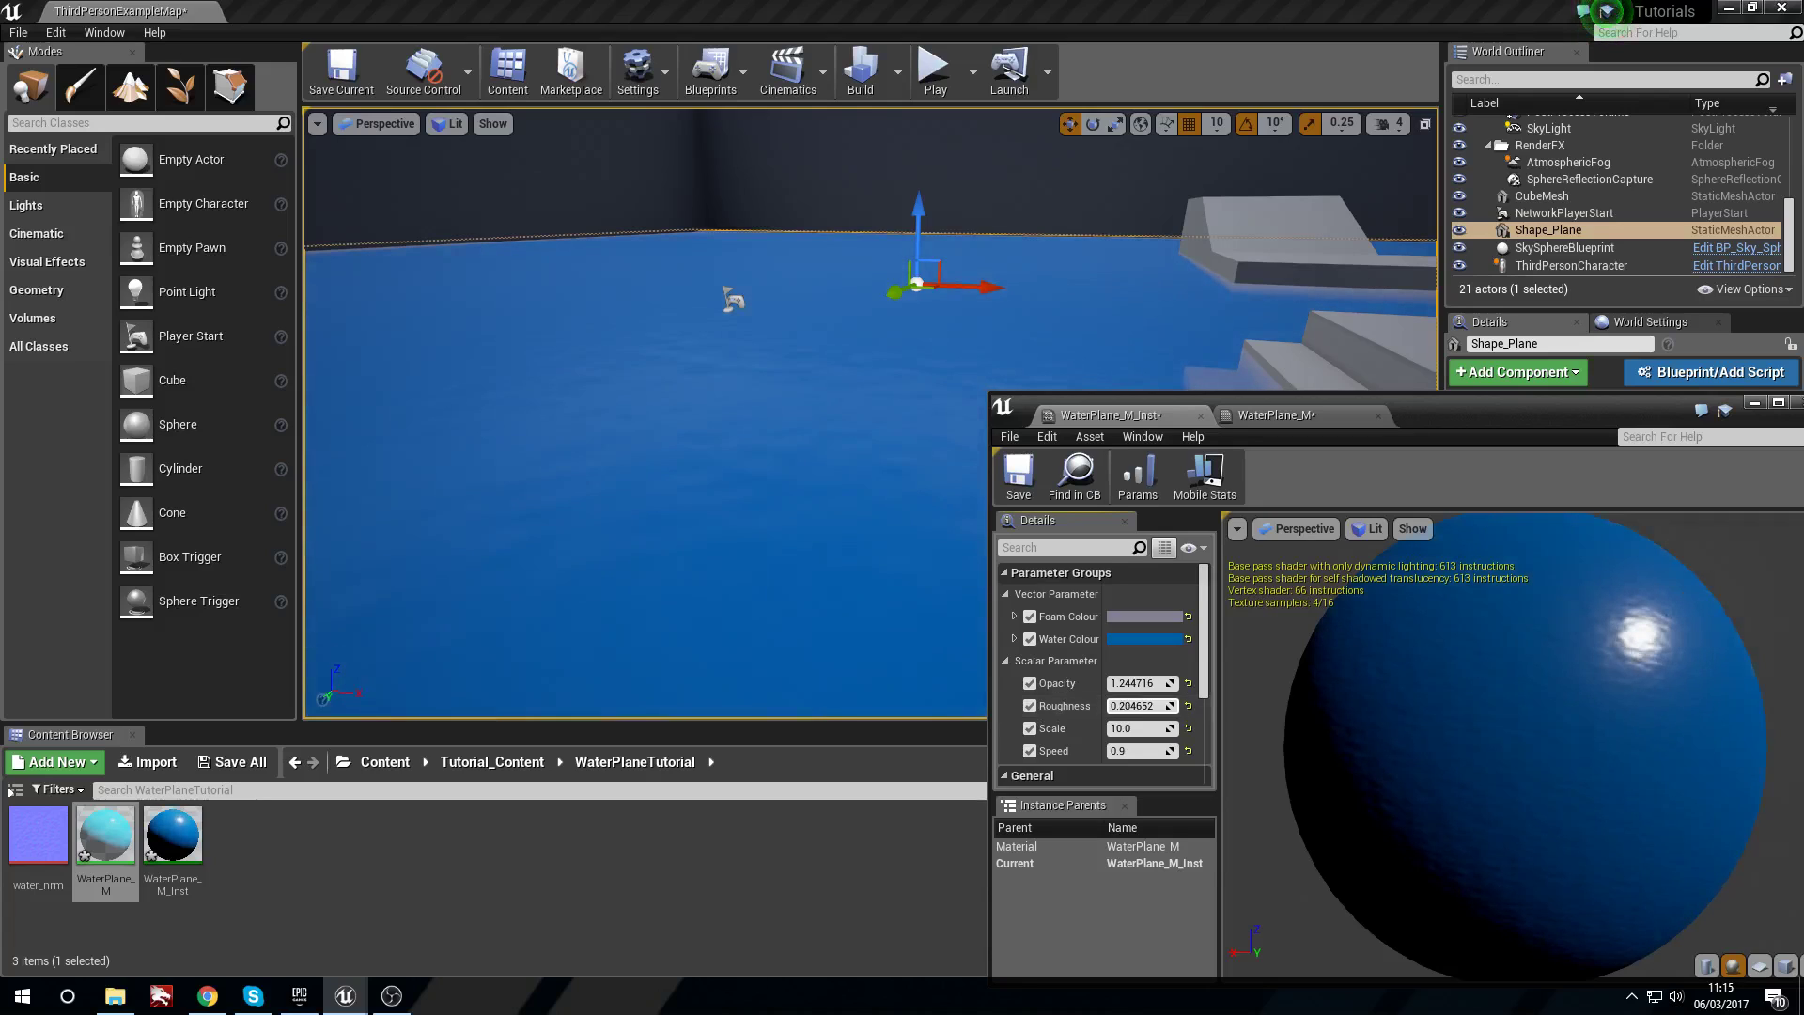
pyautogui.moveTo(781, 470); pyautogui.dragTo(750, 569, button='right')
pyautogui.moveTo(770, 634); pyautogui.dragTo(756, 639, button='right')
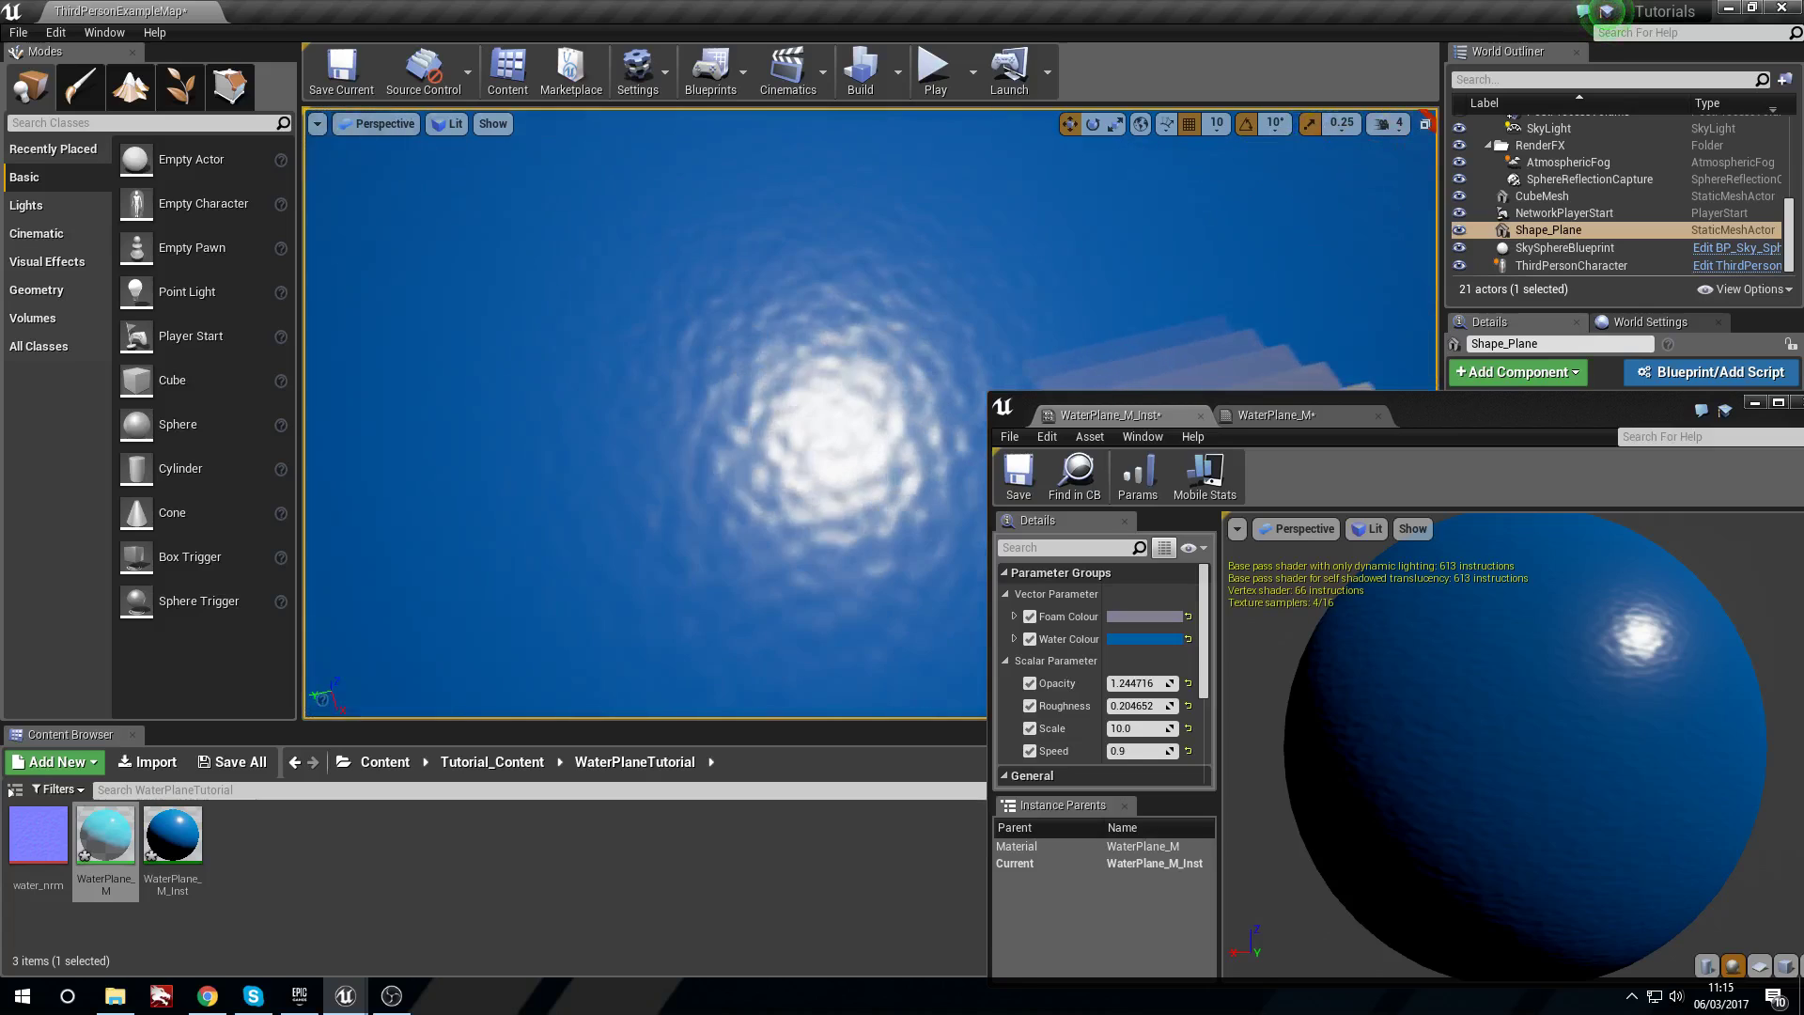
pyautogui.press('s')
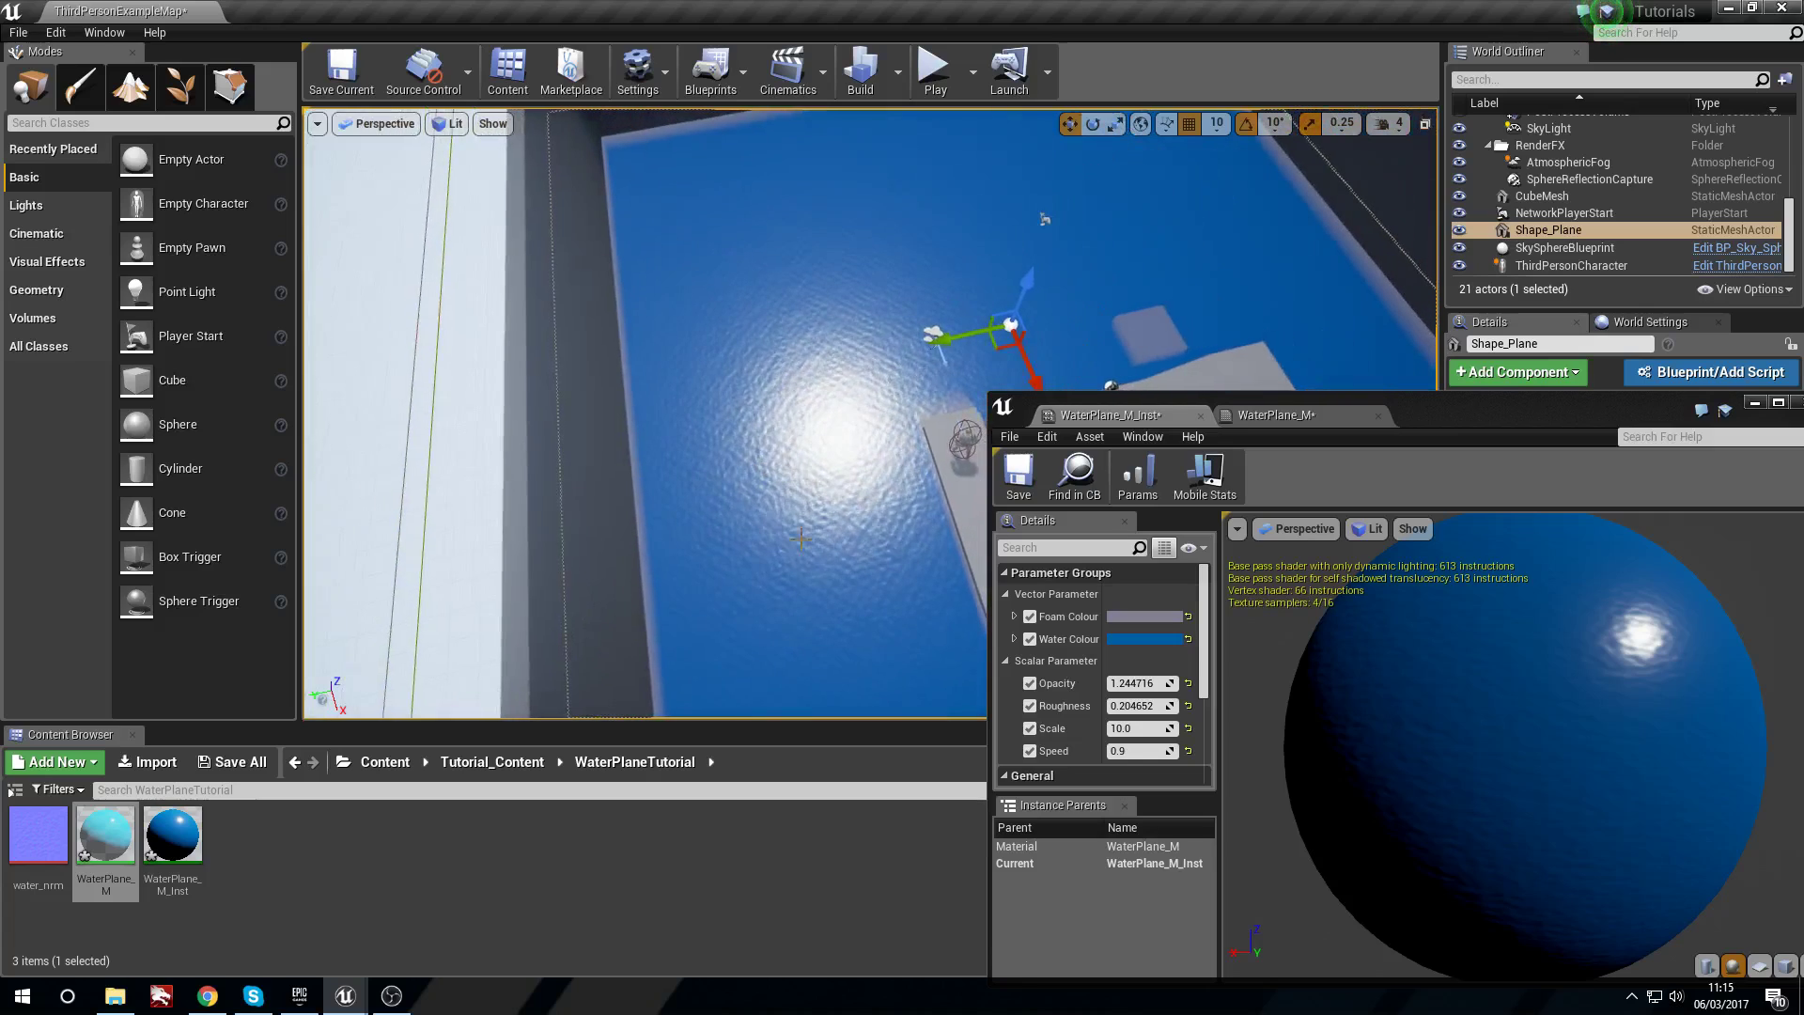
pyautogui.press('w')
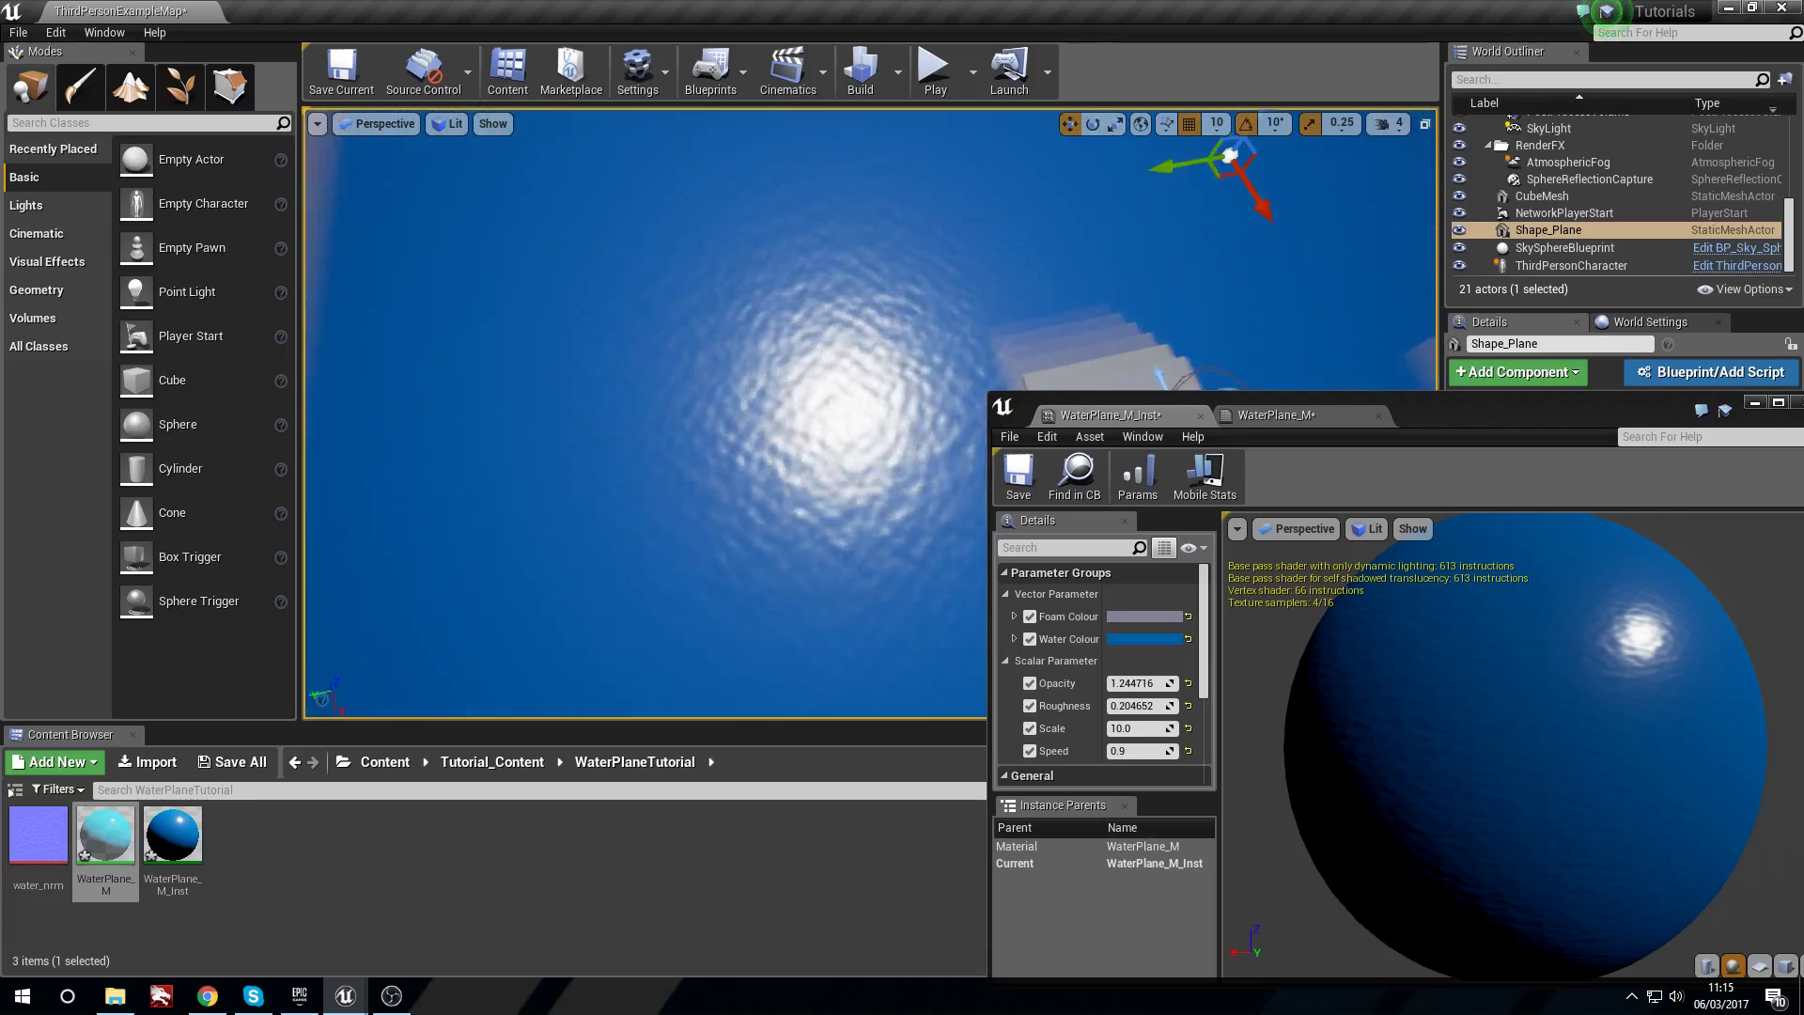
pyautogui.press('s')
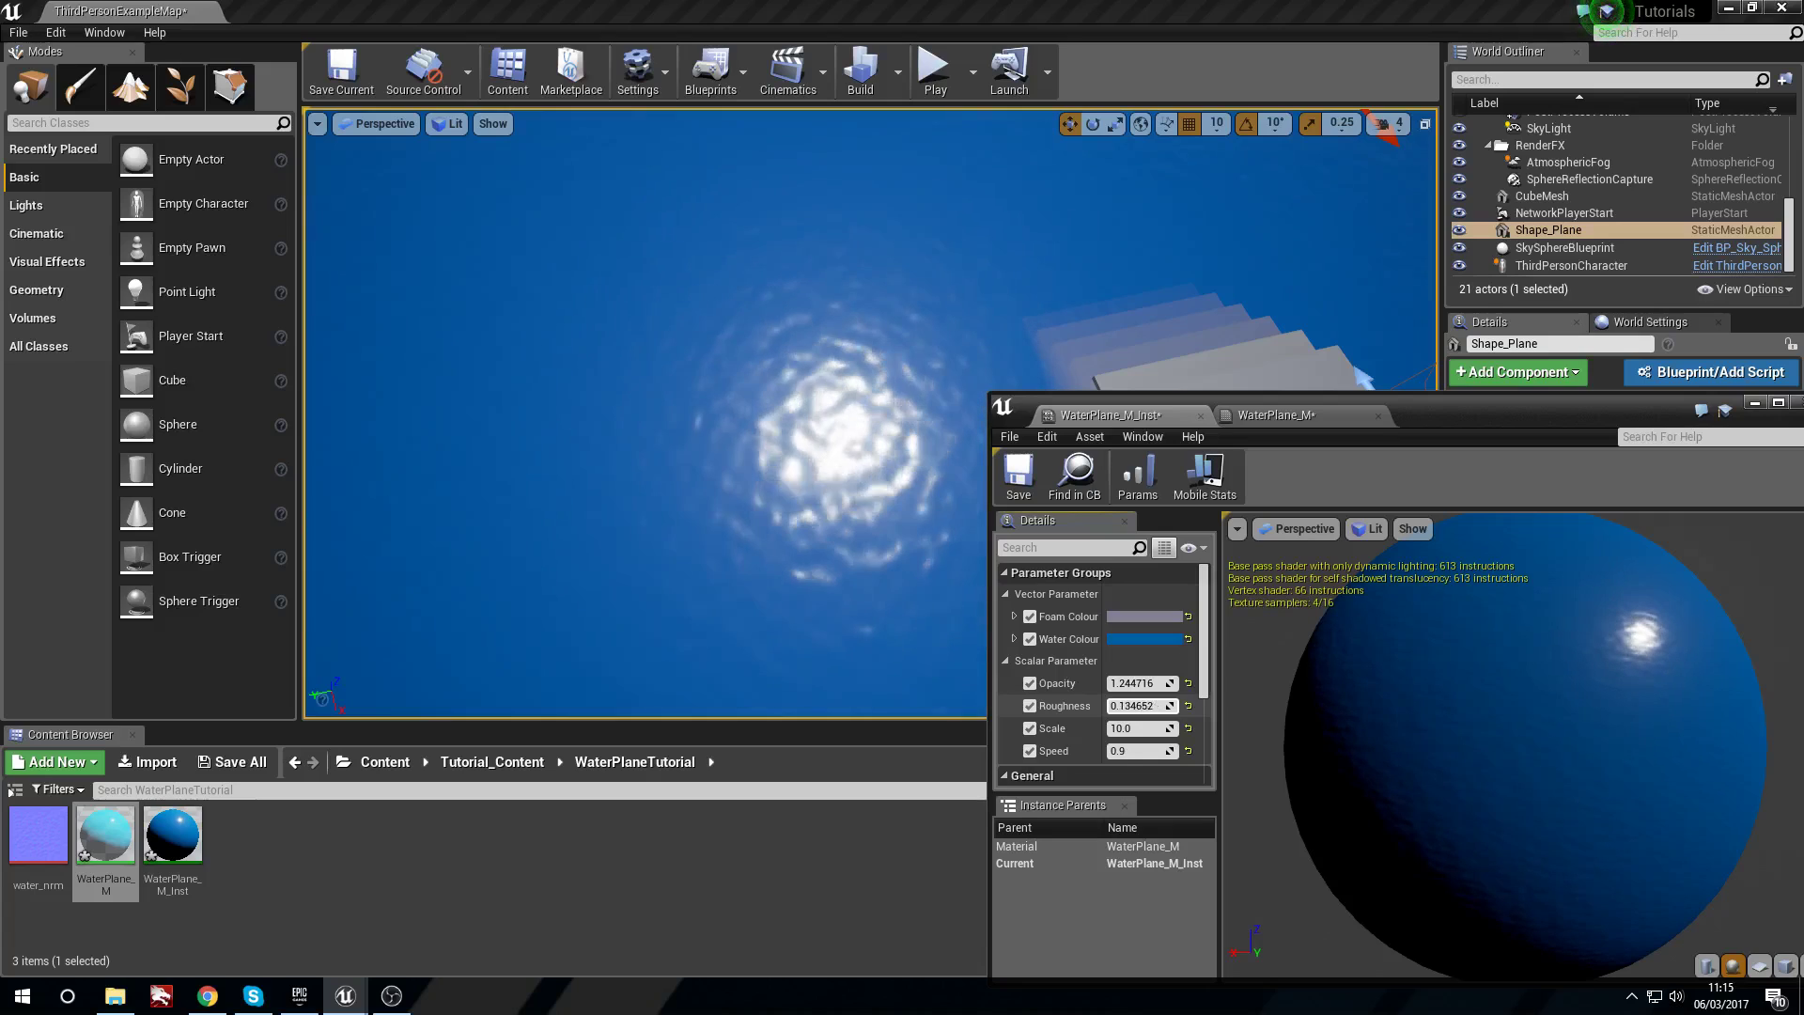
# Set the instance's Roughness to 0.005 and its Opacity to about 0.888, checking the water around the character's platform.
pyautogui.moveTo(1139, 706); pyautogui.dragTo(1129, 706)
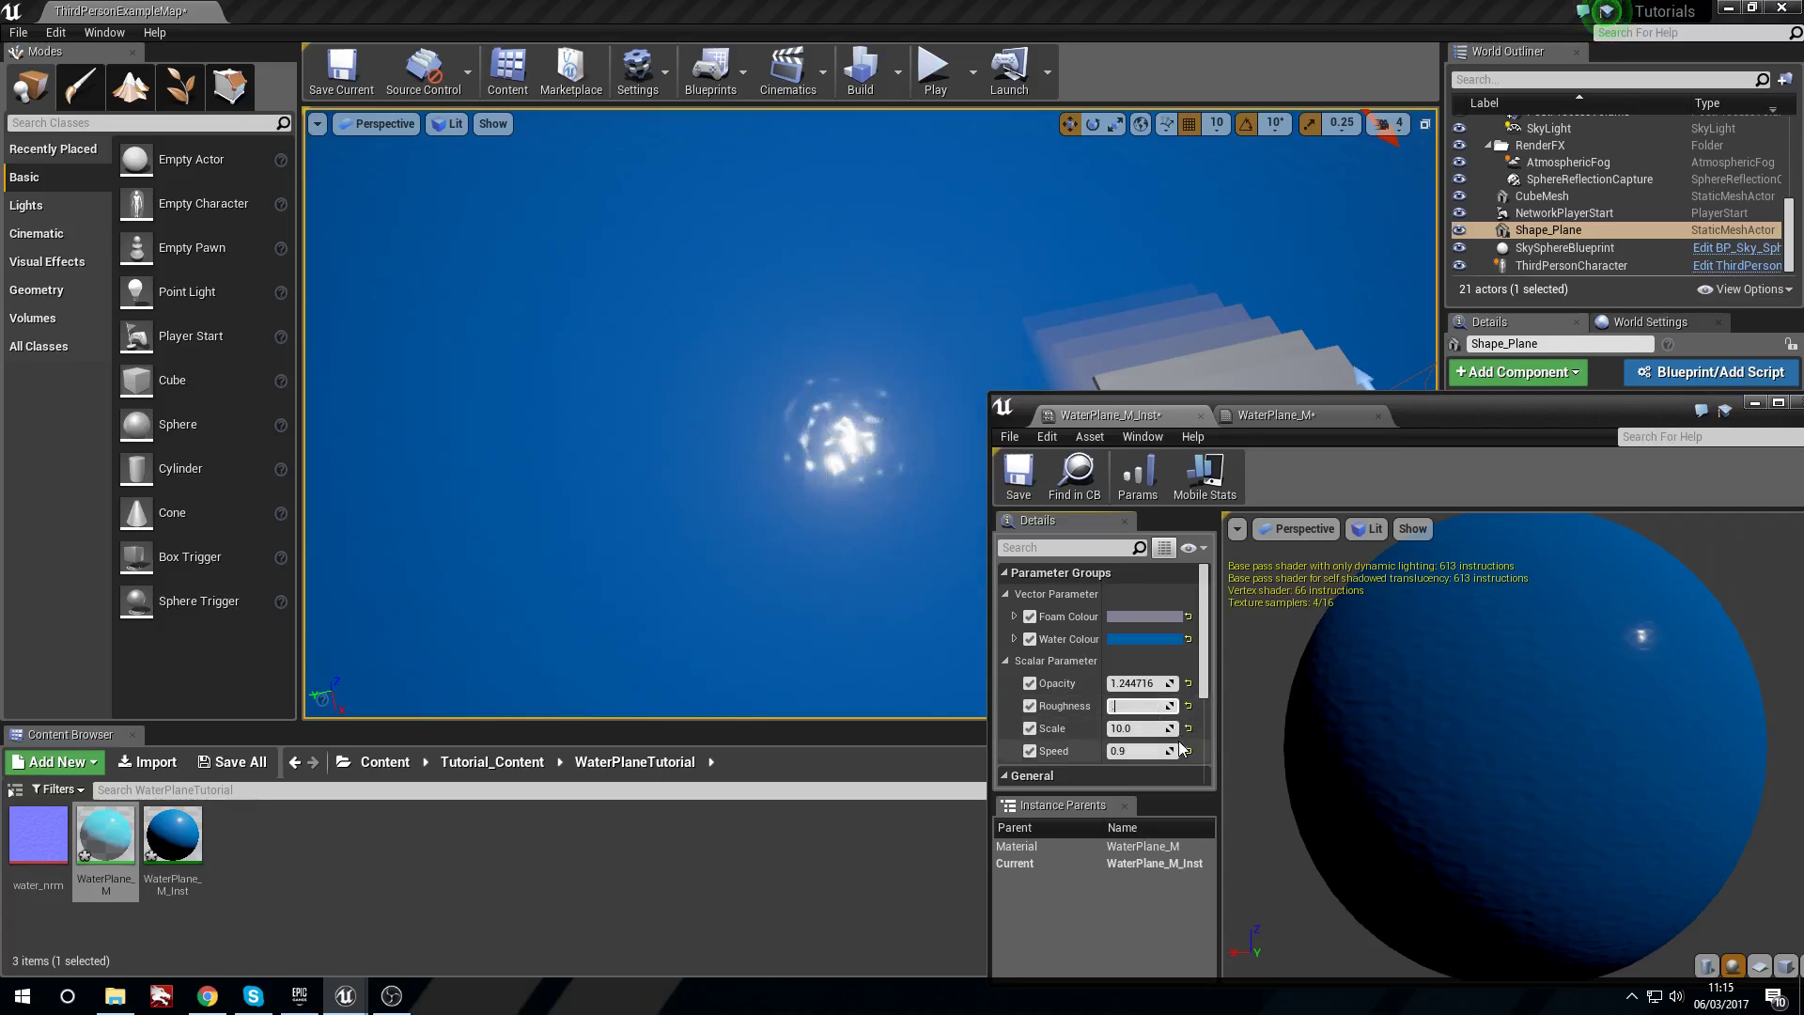
pyautogui.press('Return')
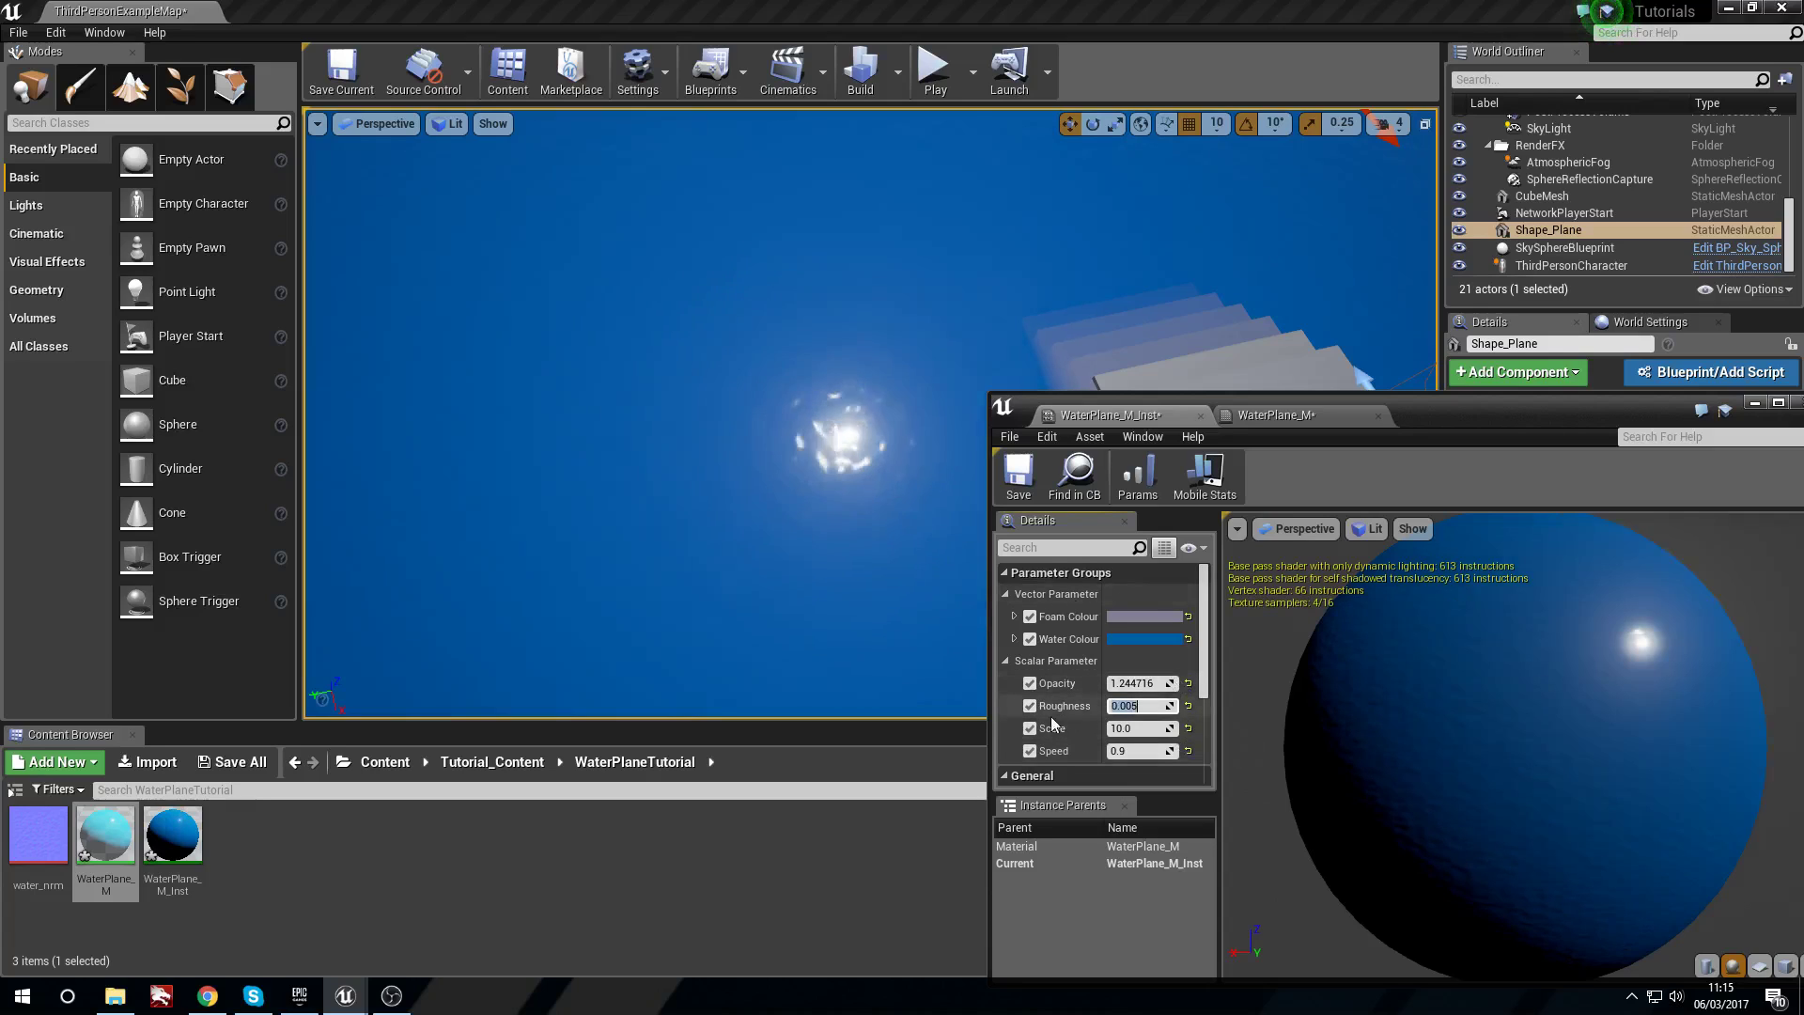
pyautogui.moveTo(1140, 683); pyautogui.dragTo(1074, 683)
pyautogui.moveTo(752, 470); pyautogui.dragTo(794, 451, button='right')
pyautogui.moveTo(1137, 683); pyautogui.dragTo(1165, 683)
pyautogui.moveTo(817, 489); pyautogui.dragTo(817, 451, button='right')
pyautogui.moveTo(1316, 294); pyautogui.dragTo(1316, 294, button='right')
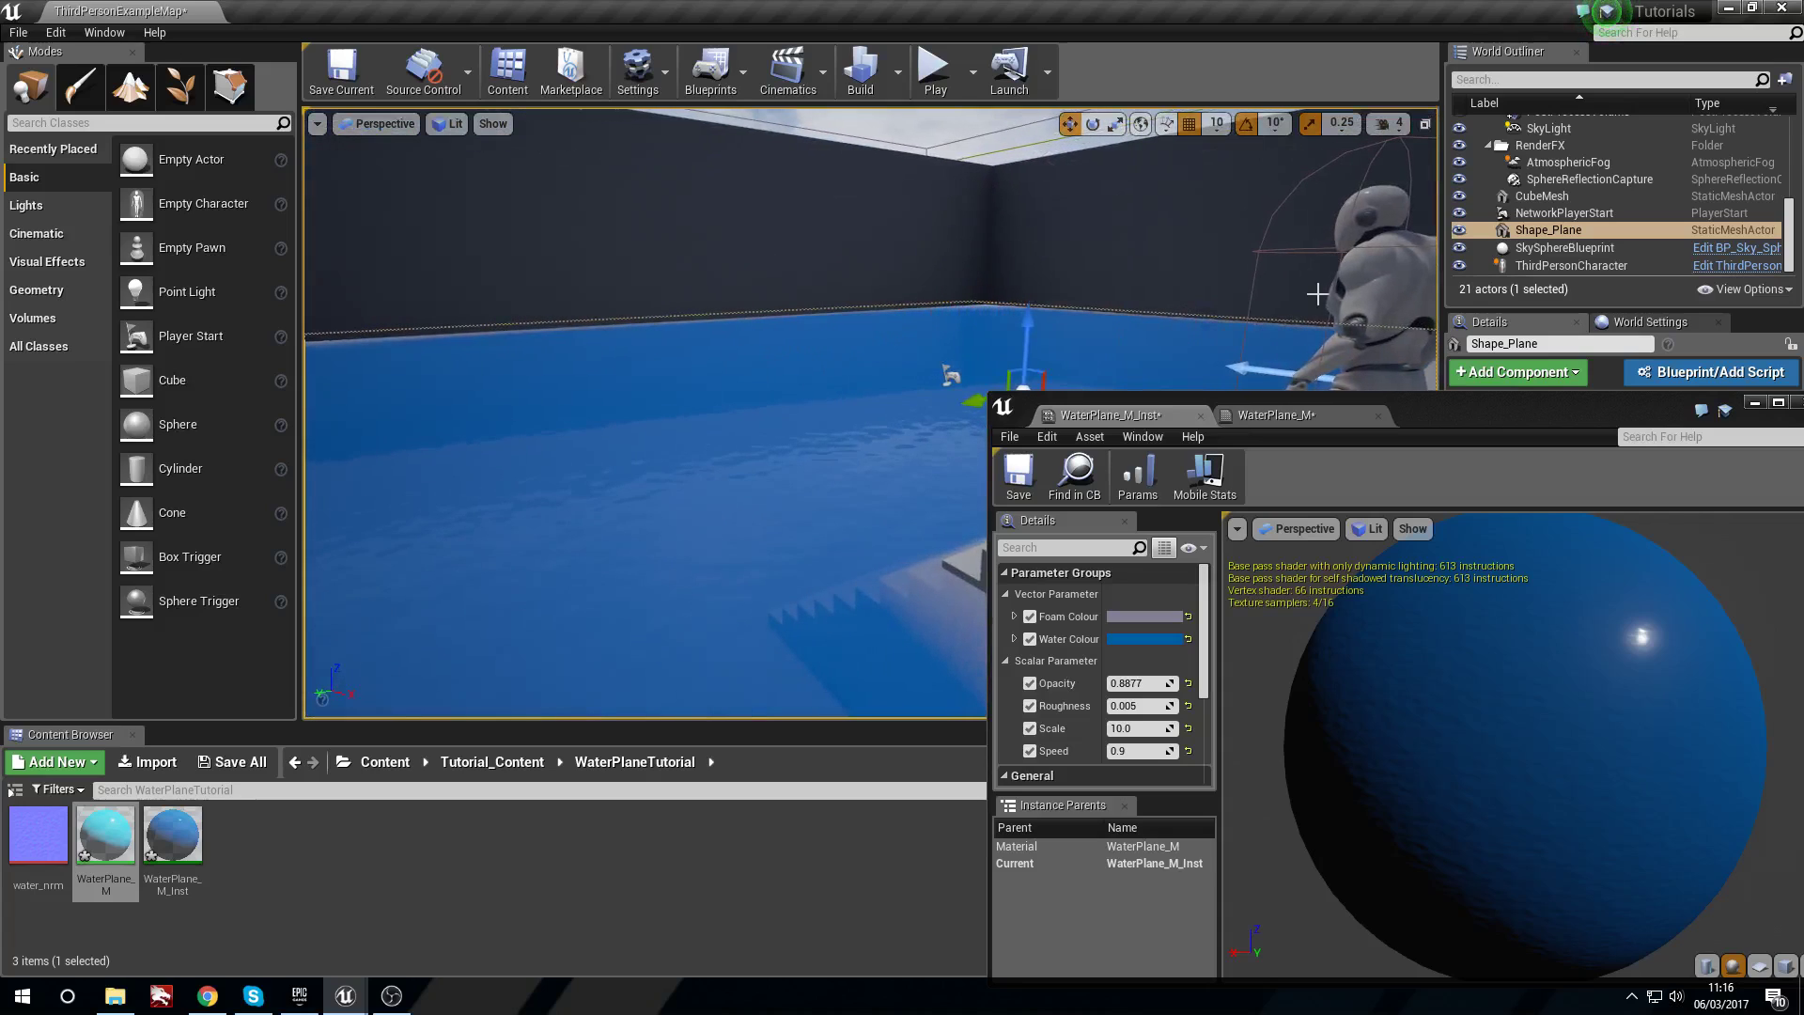
# Place the instance editor beside the level, open Water Colour for editing and try a magenta and a green on the water.
pyautogui.moveTo(1612, 396); pyautogui.dragTo(1101, 396)
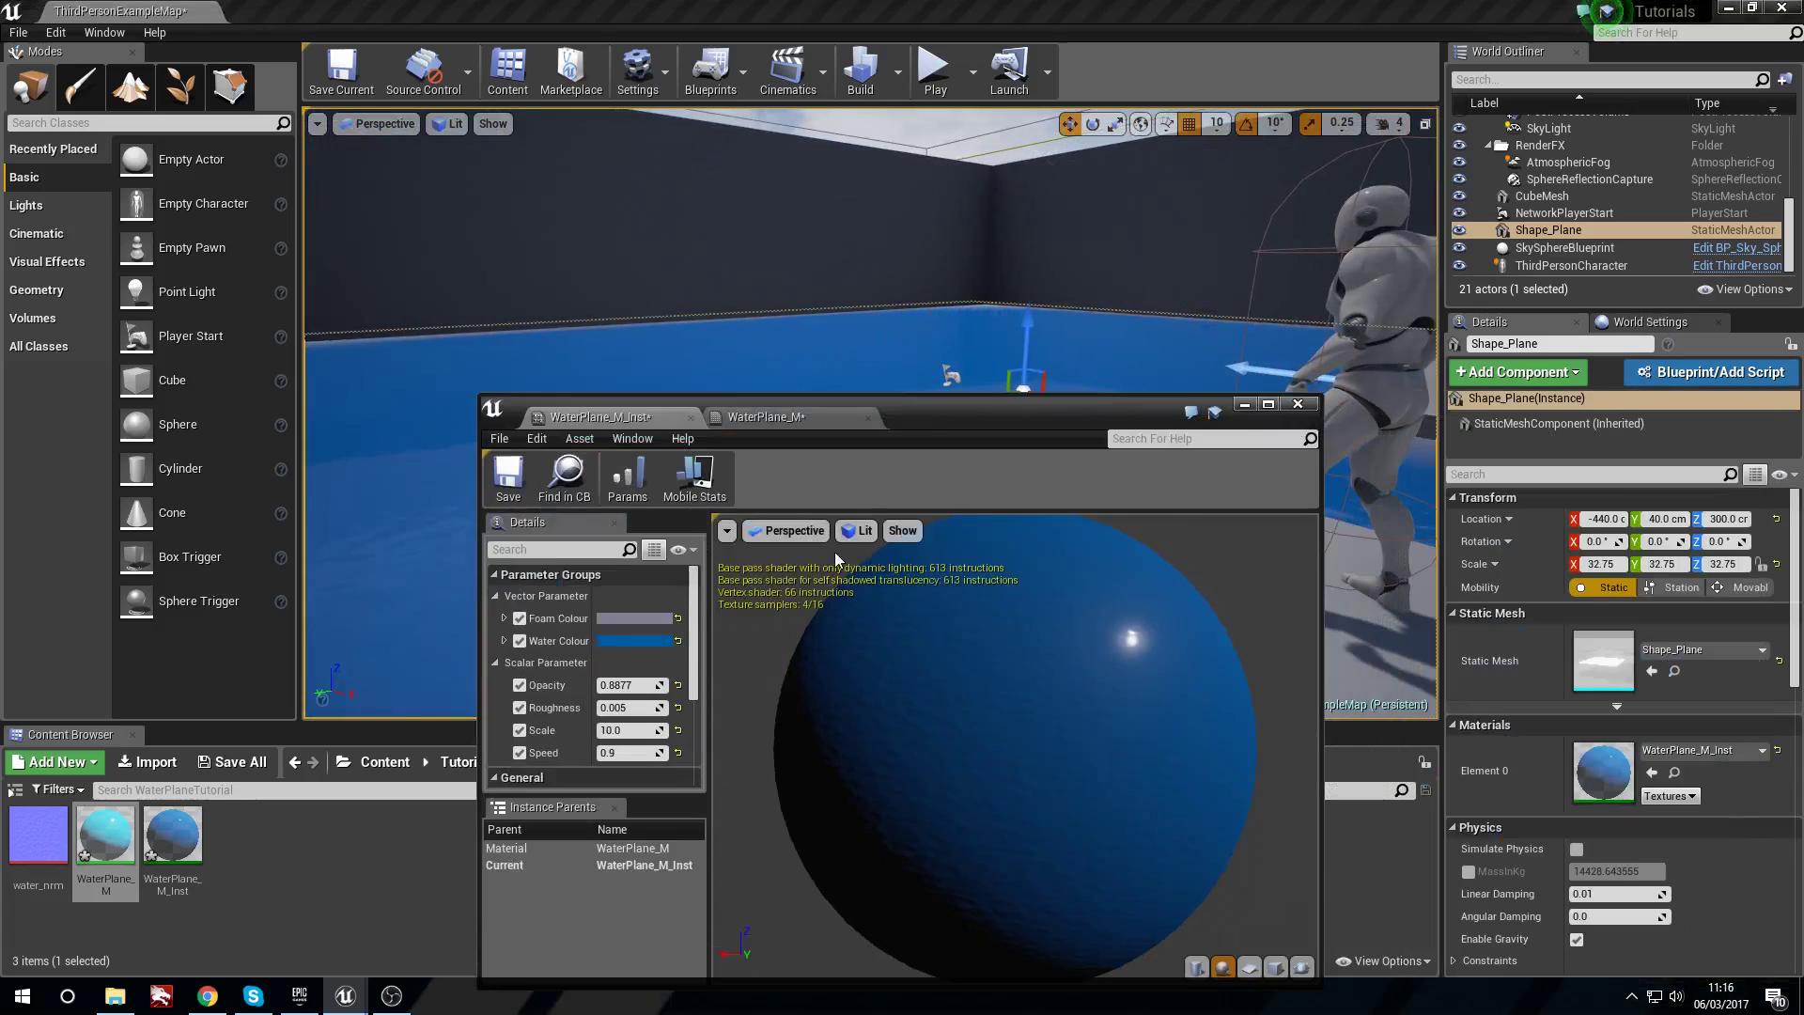
pyautogui.moveTo(945, 413); pyautogui.dragTo(1572, 222)
pyautogui.click(1267, 454)
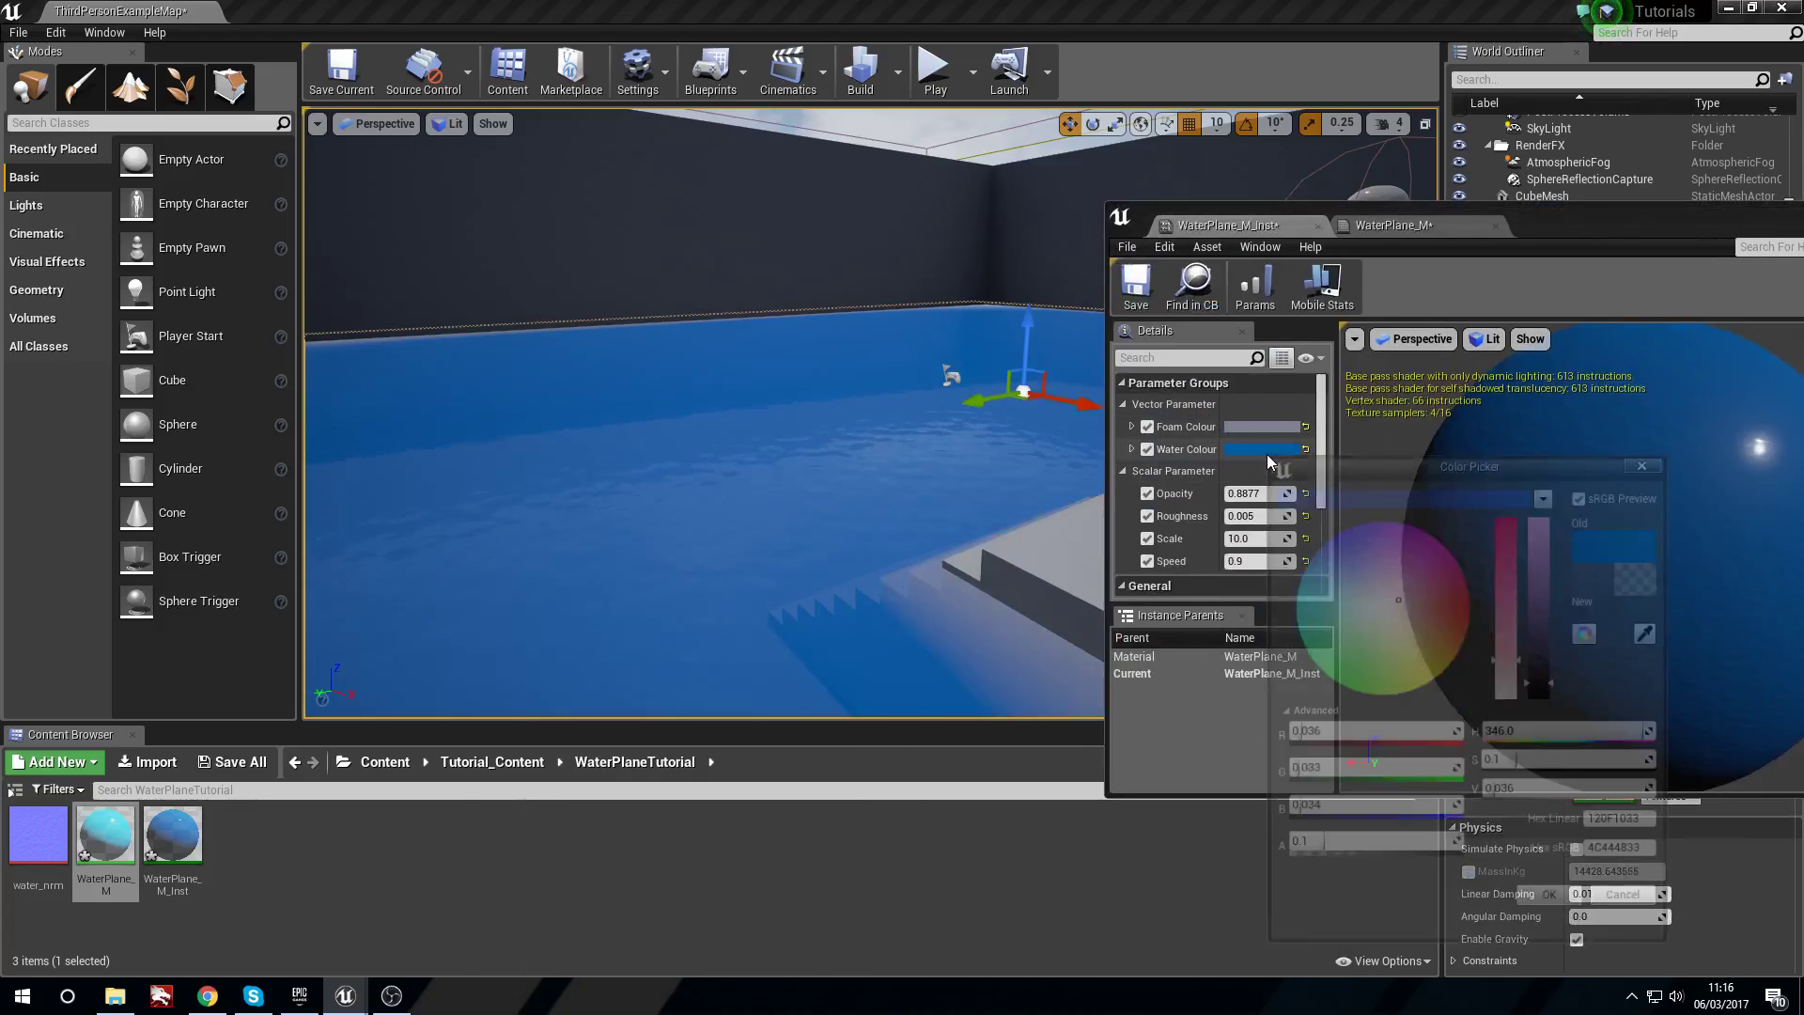
pyautogui.moveTo(1359, 556); pyautogui.dragTo(1480, 548)
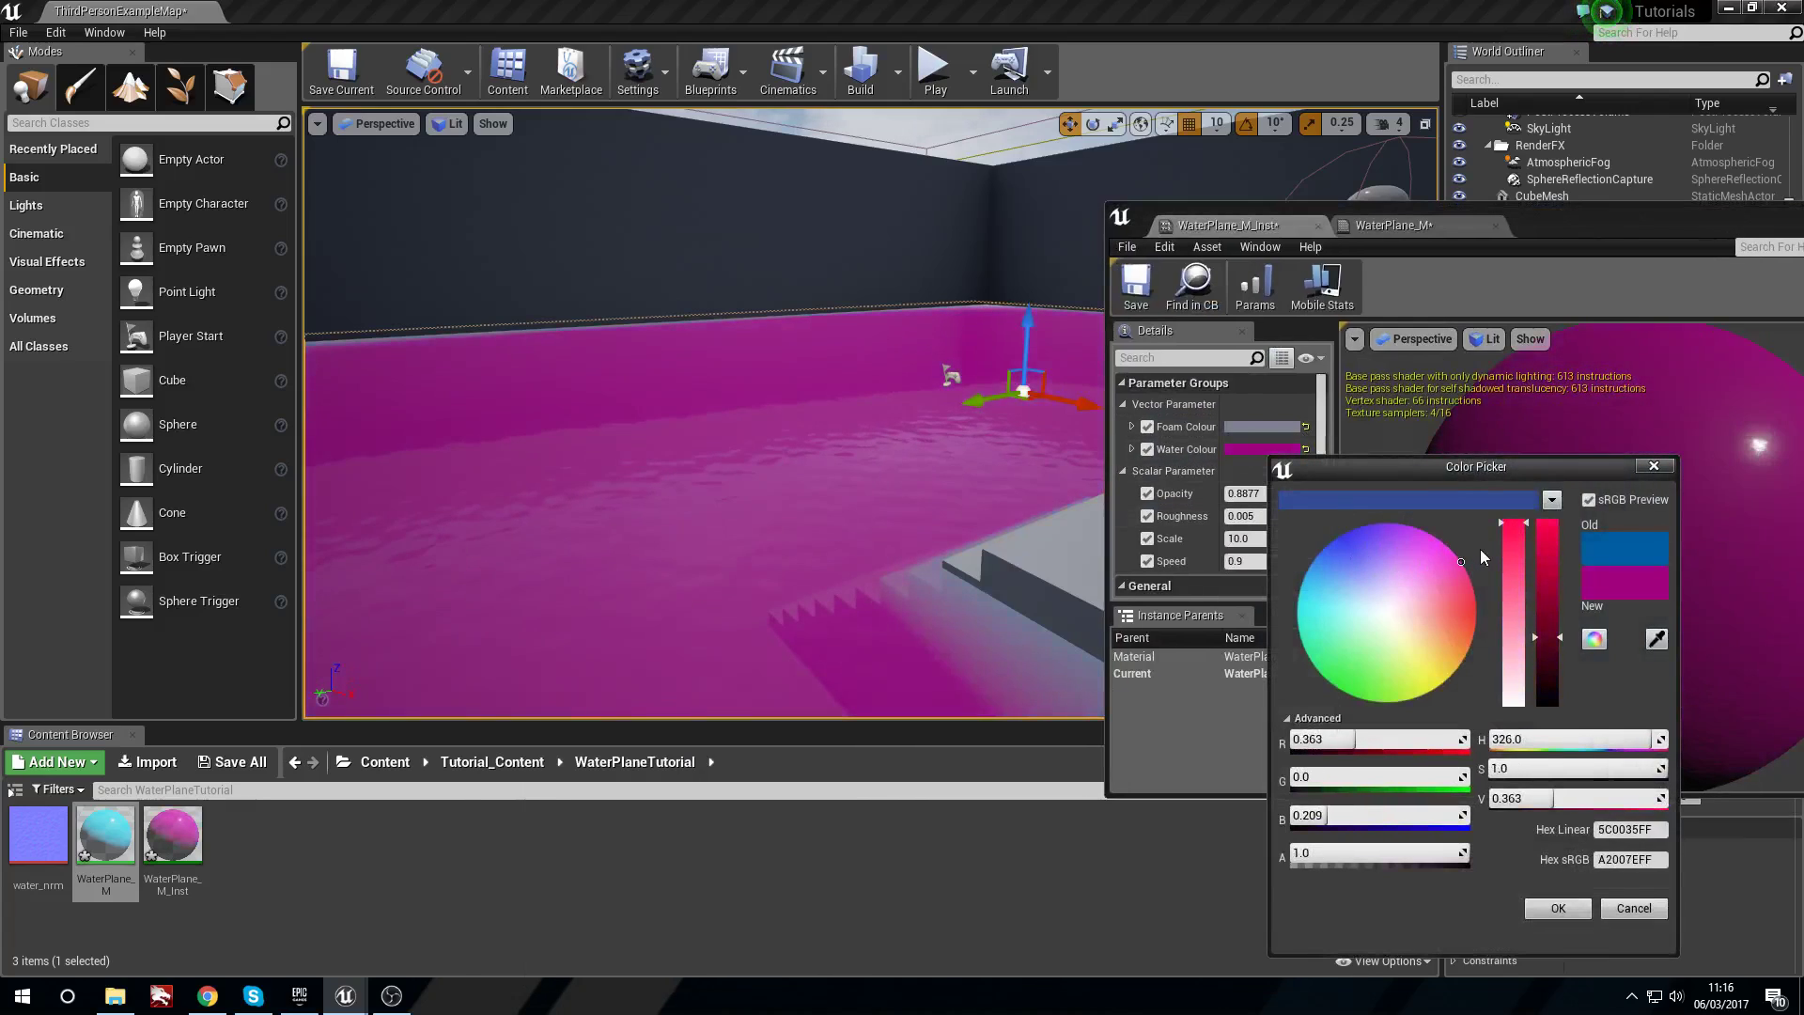
pyautogui.moveTo(902, 513)
pyautogui.mouseDown(button='right')
pyautogui.moveTo(996, 515)
pyautogui.moveTo(902, 513)
pyautogui.mouseUp(button='right')
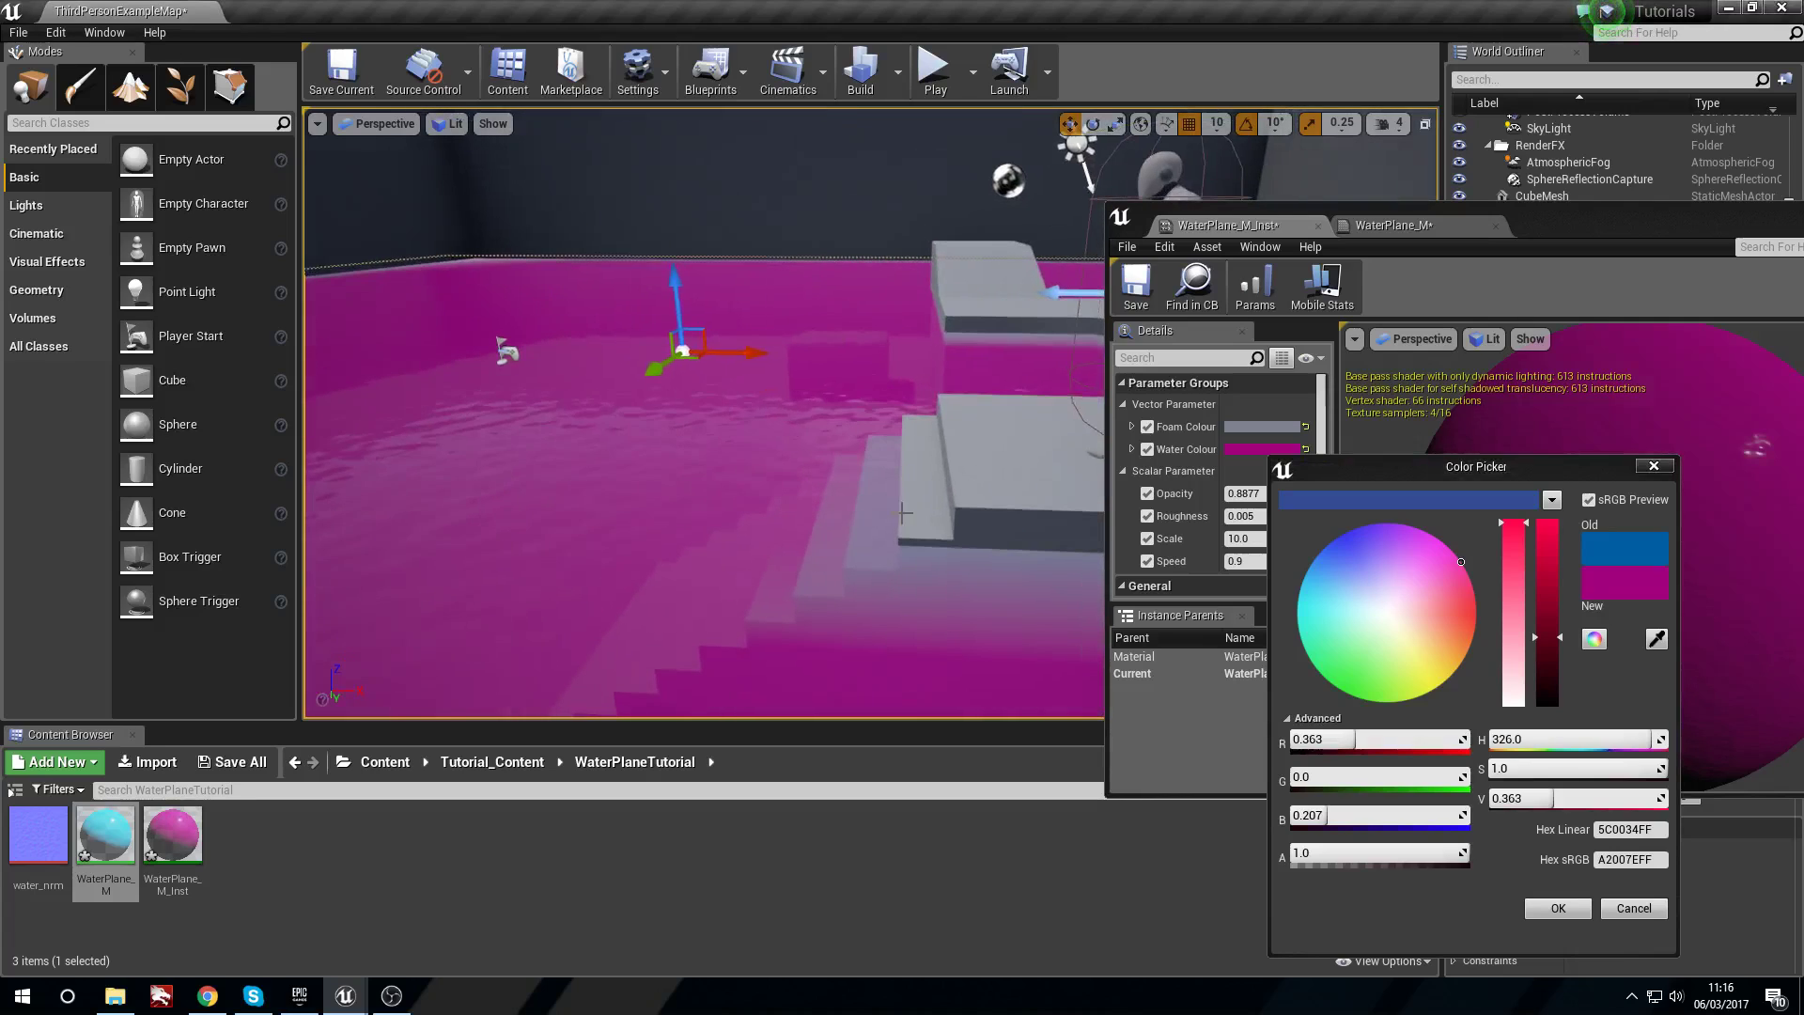
pyautogui.moveTo(1381, 577); pyautogui.dragTo(1334, 703)
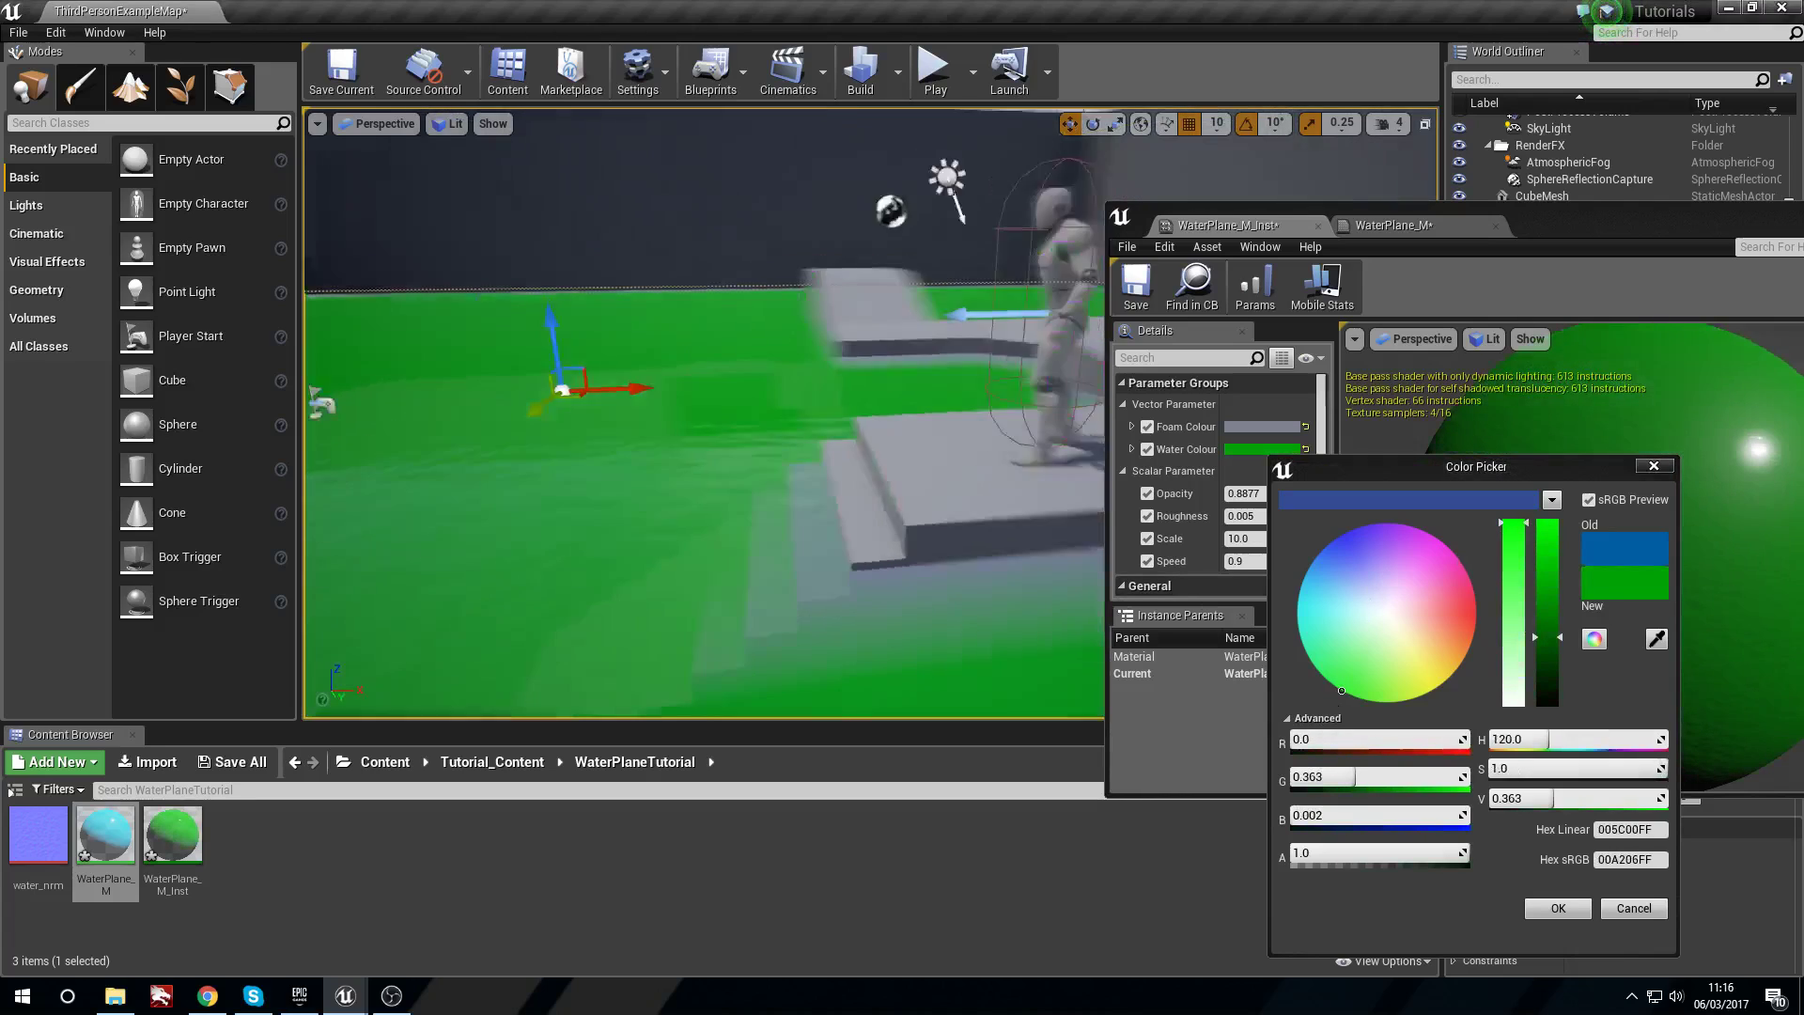
pyautogui.moveTo(739, 552)
pyautogui.mouseDown(button='right')
pyautogui.moveTo(808, 560)
pyautogui.moveTo(739, 553)
pyautogui.mouseUp(button='right')
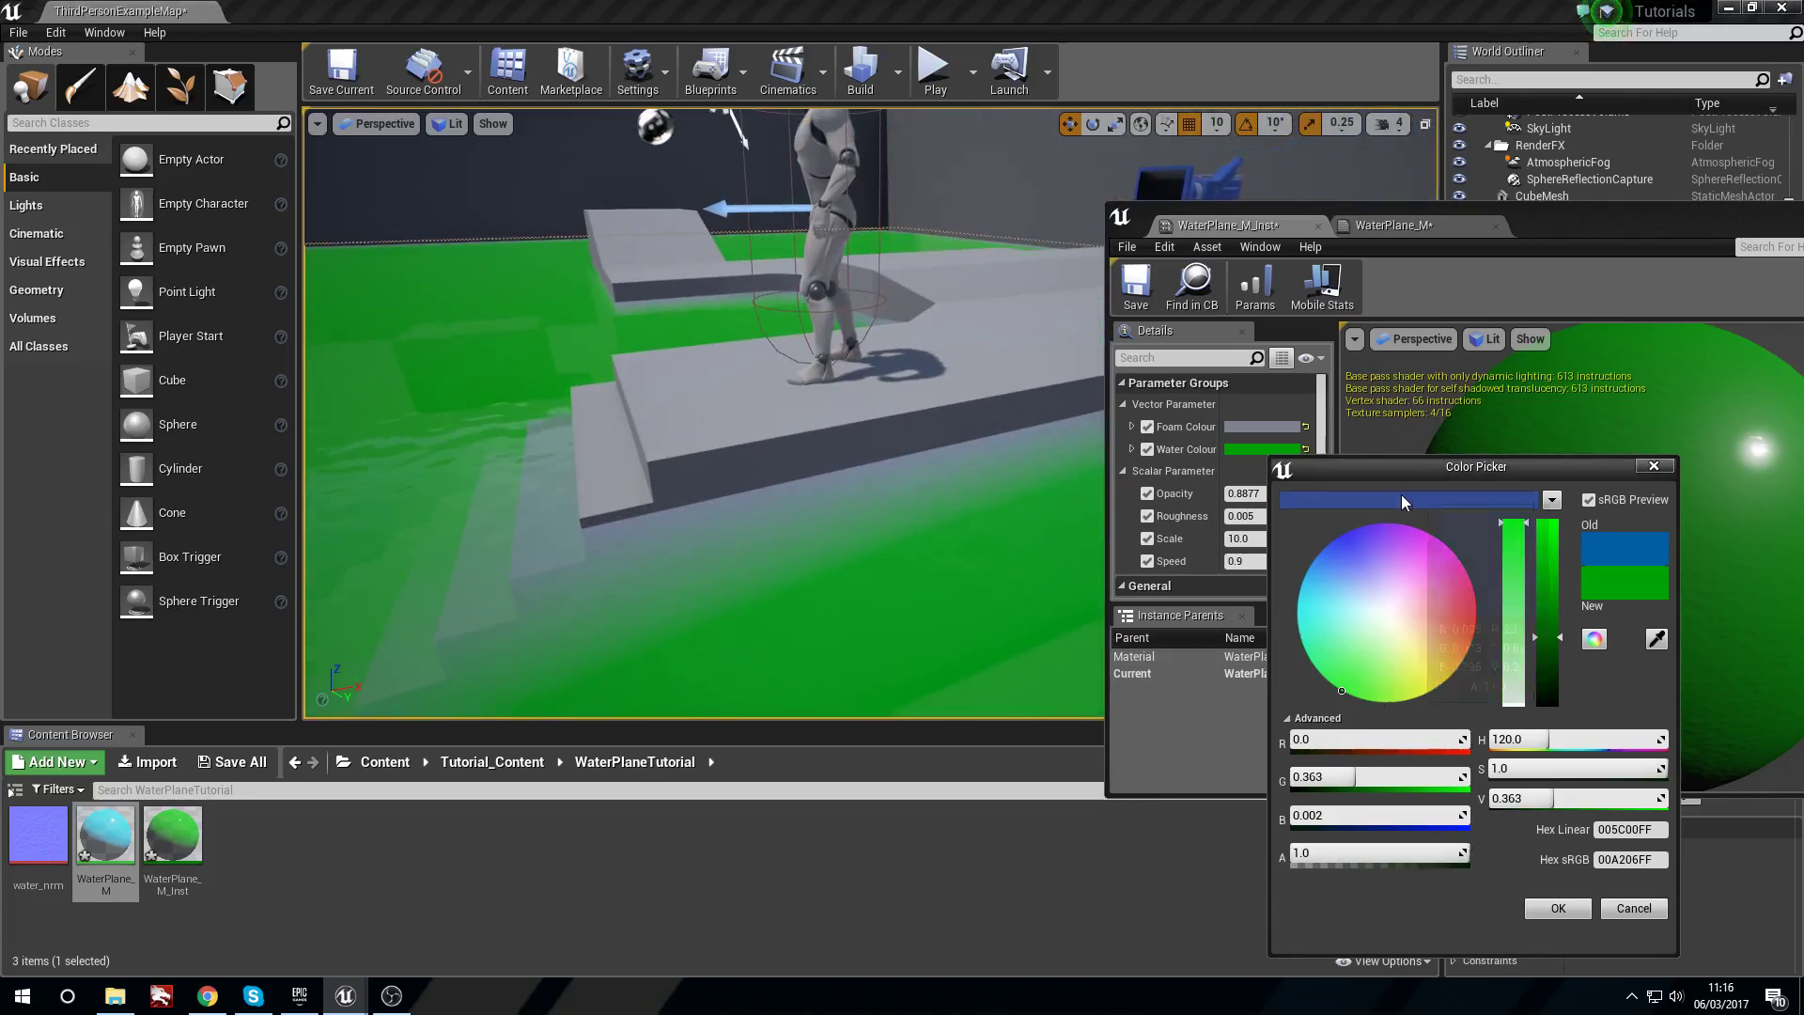
# Apply the saved blue theme colour as the Water Colour, look over the water and close the instance editor.
pyautogui.click(1401, 498)
pyautogui.click(1557, 907)
pyautogui.moveTo(1532, 232); pyautogui.dragTo(1520, 234)
pyautogui.moveTo(939, 404); pyautogui.dragTo(827, 404, button='right')
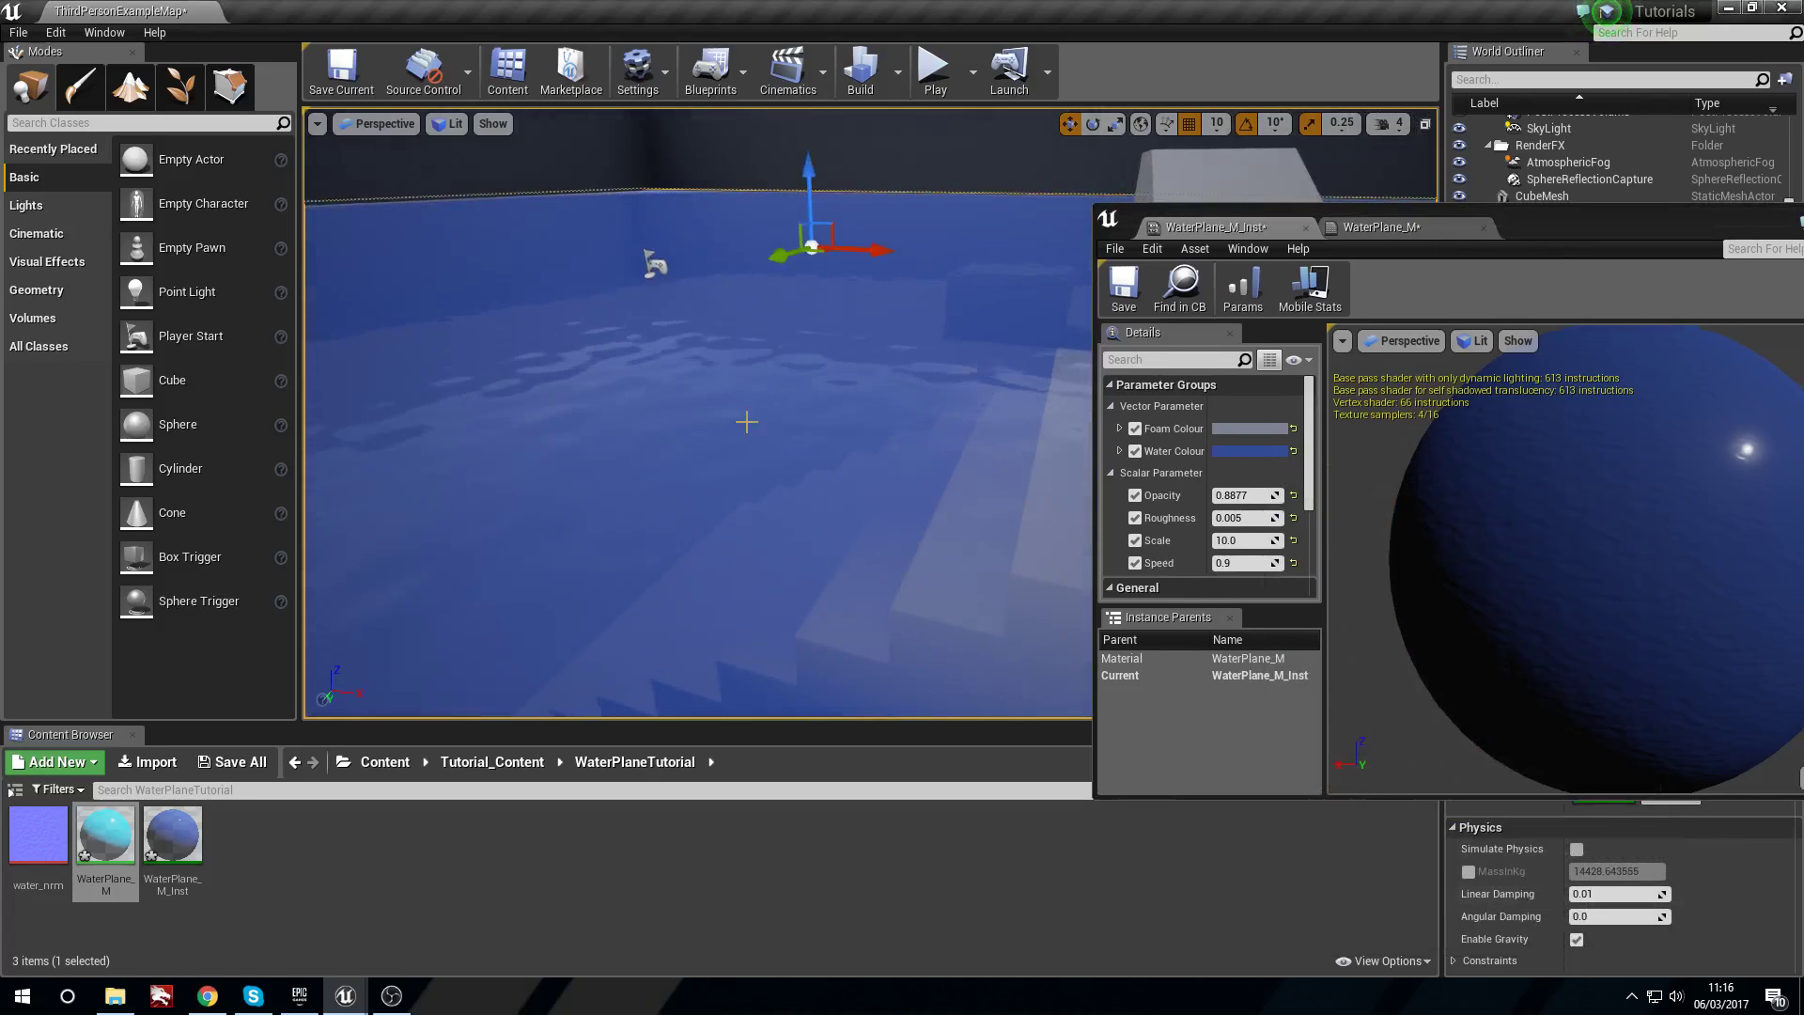
pyautogui.moveTo(677, 405); pyautogui.dragTo(580, 391, button='right')
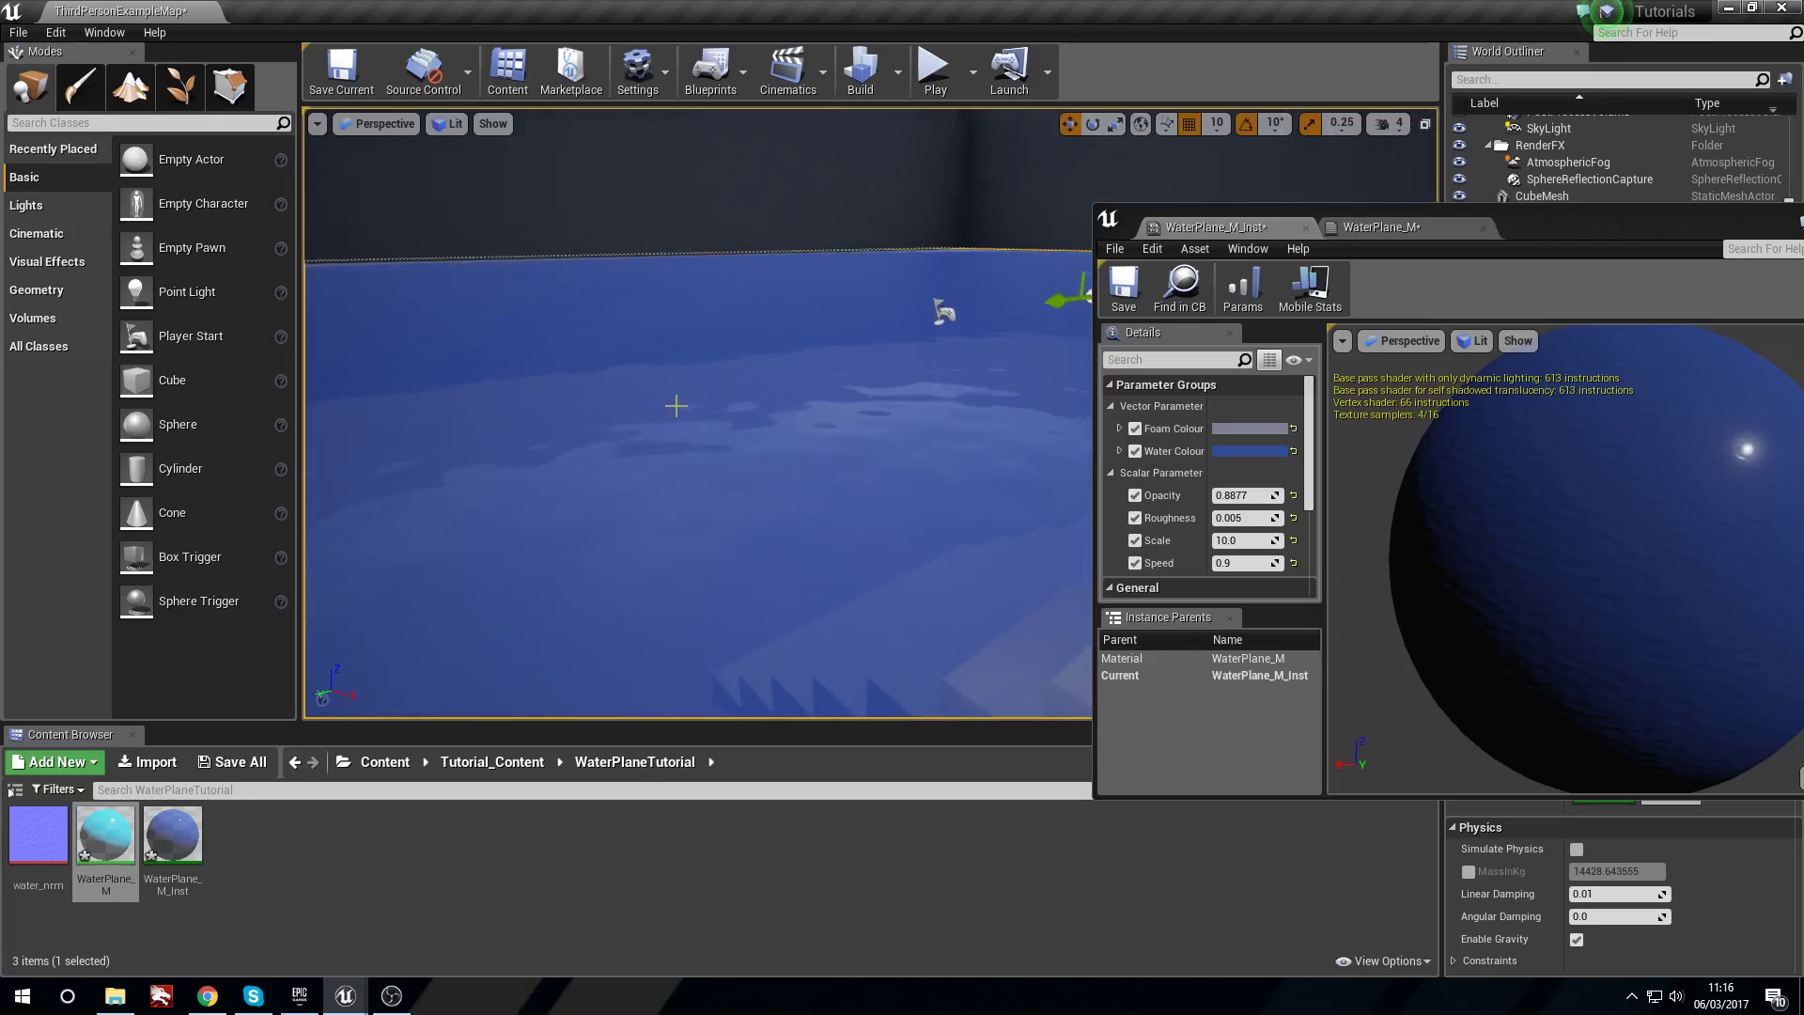
pyautogui.moveTo(1571, 231); pyautogui.dragTo(1435, 274)
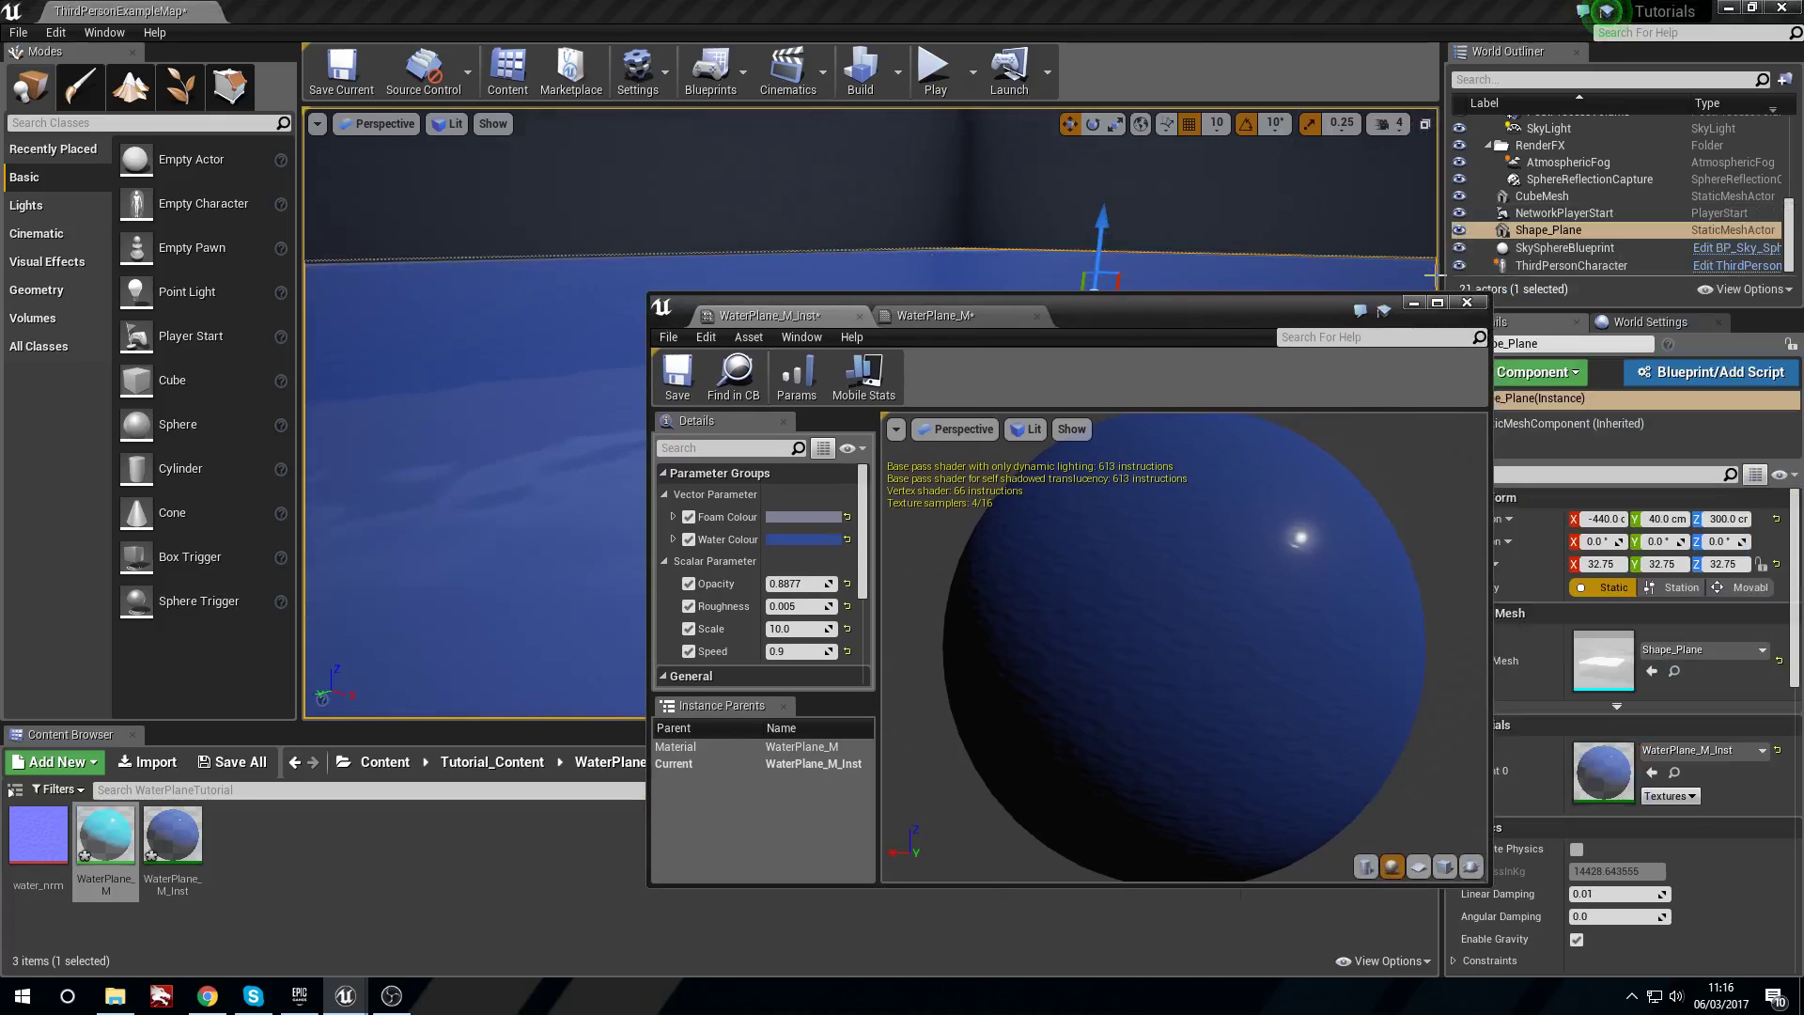
pyautogui.click(1466, 303)
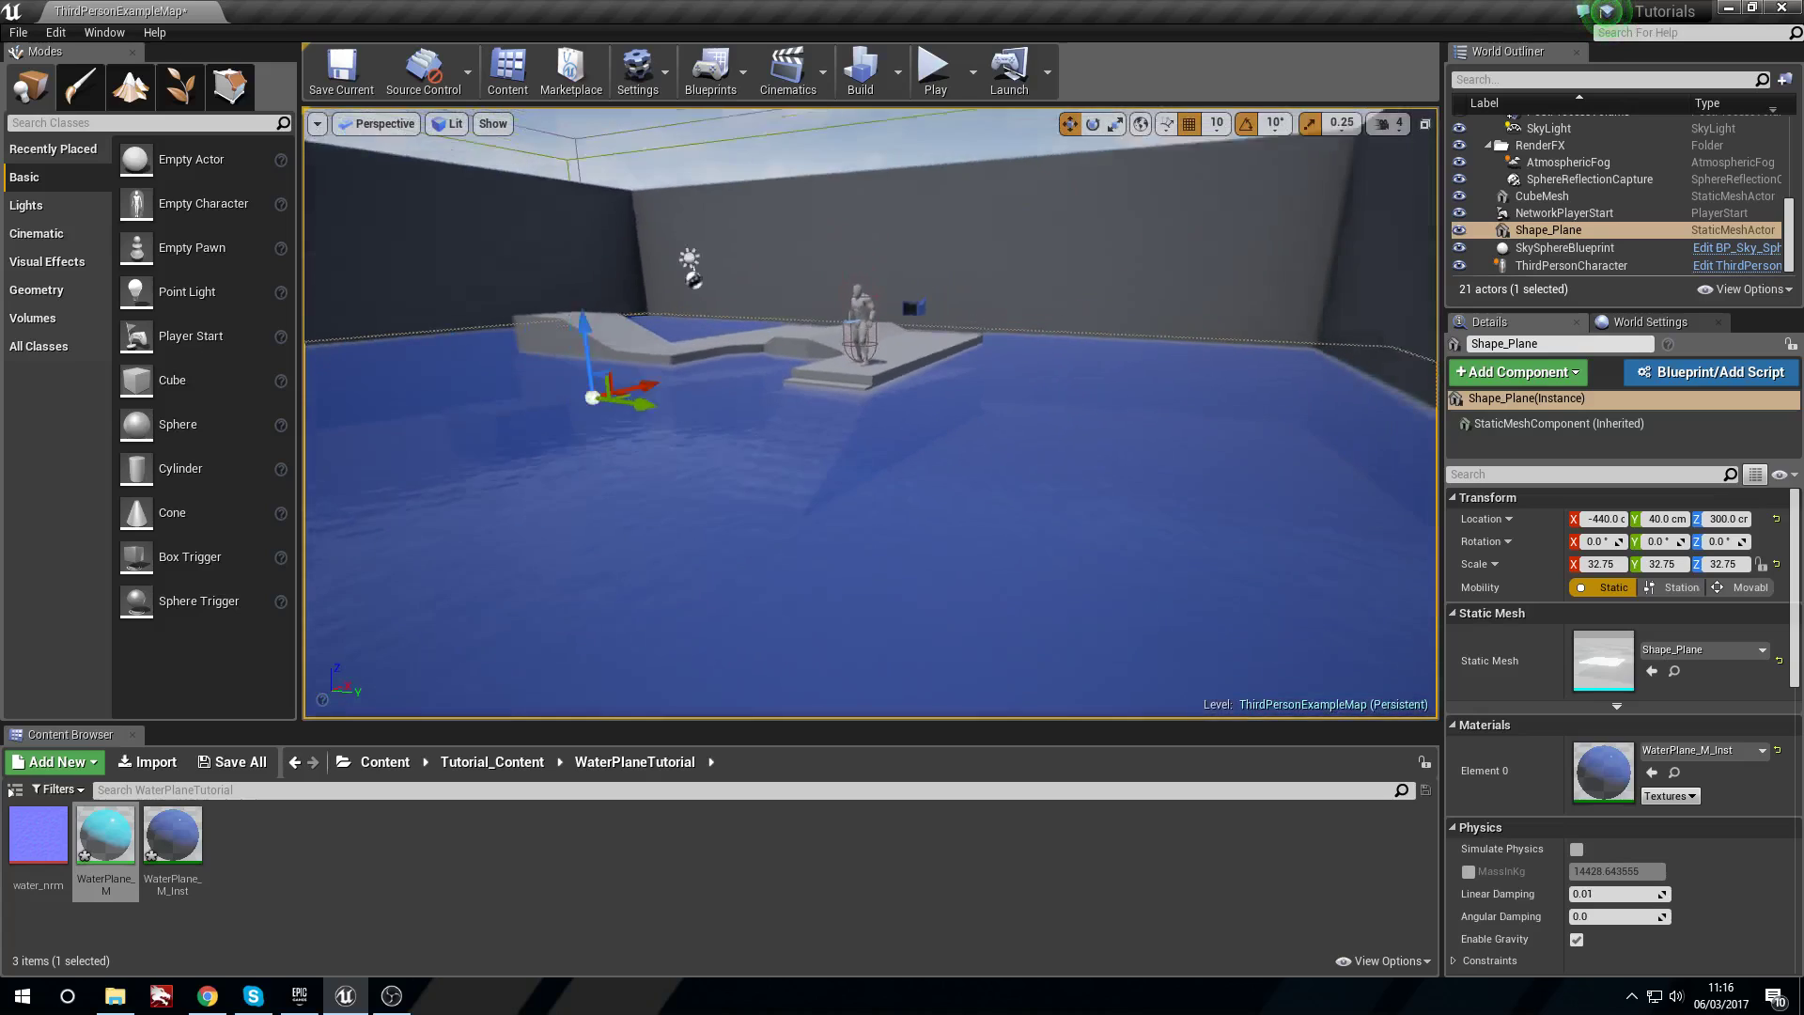
# Play-test the level by running and jumping the character off the platform onto the water, and end the session.
pyautogui.click(935, 68)
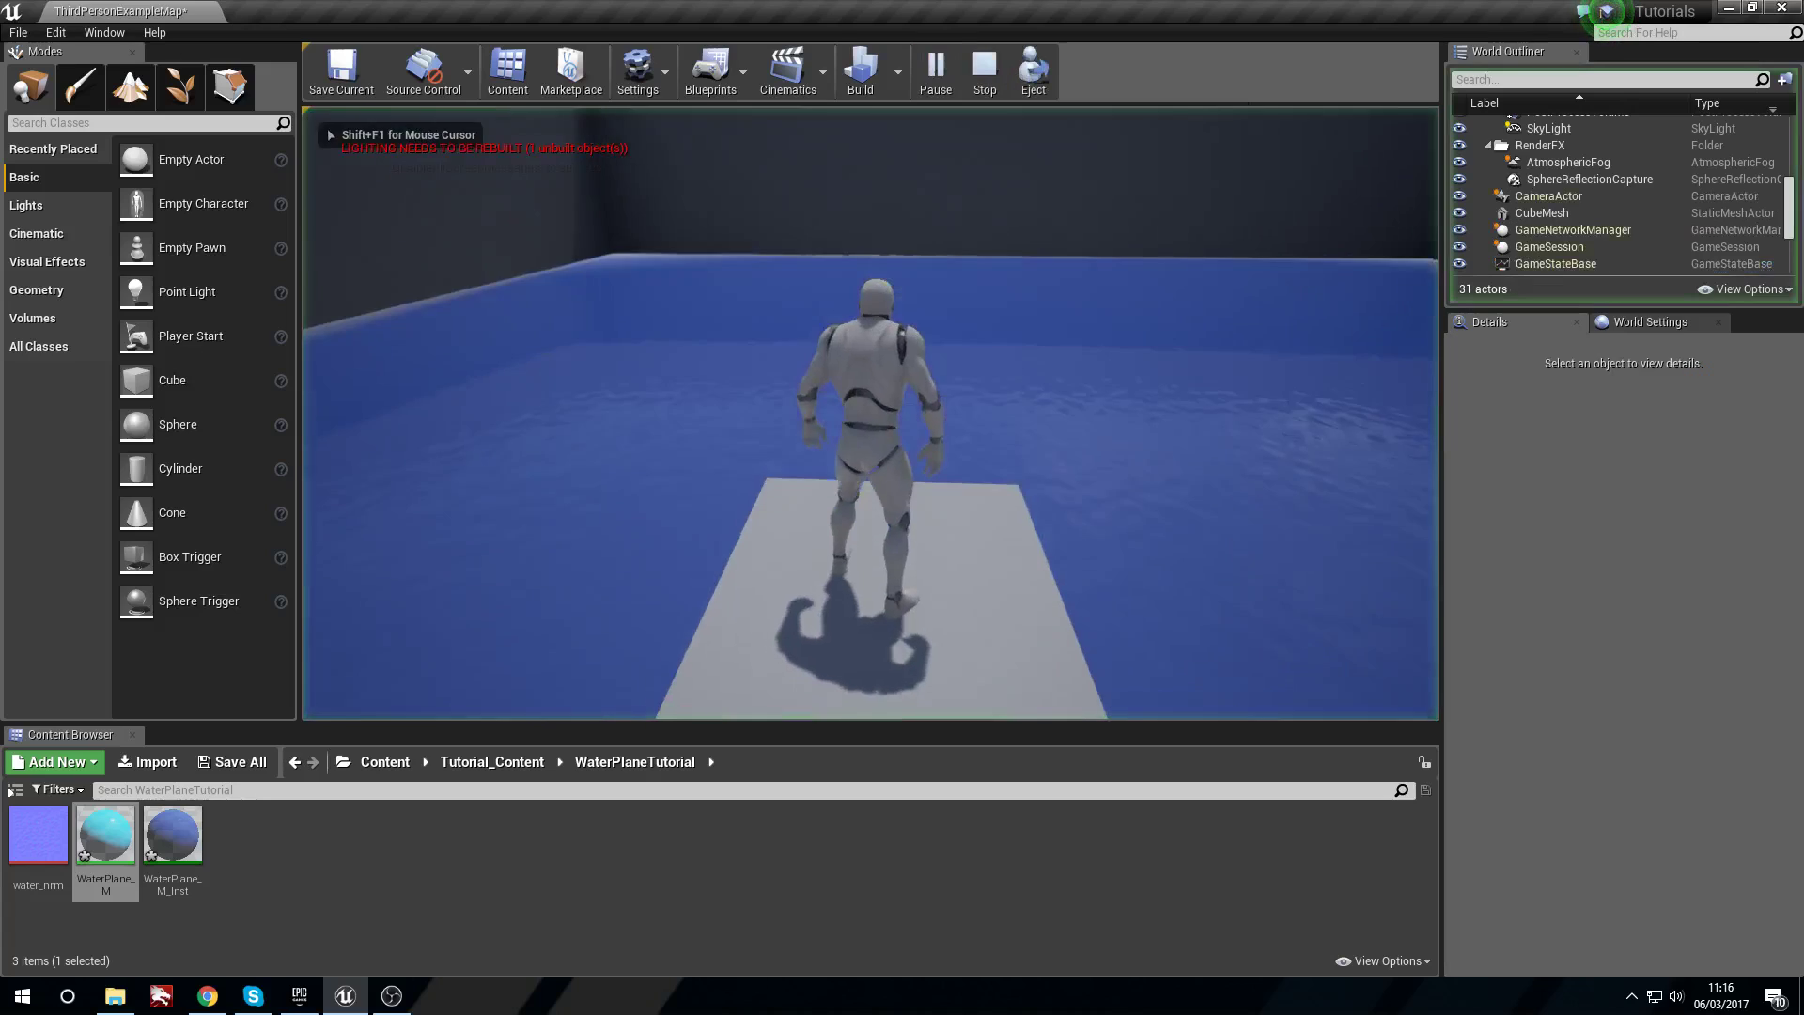
pyautogui.press('w')
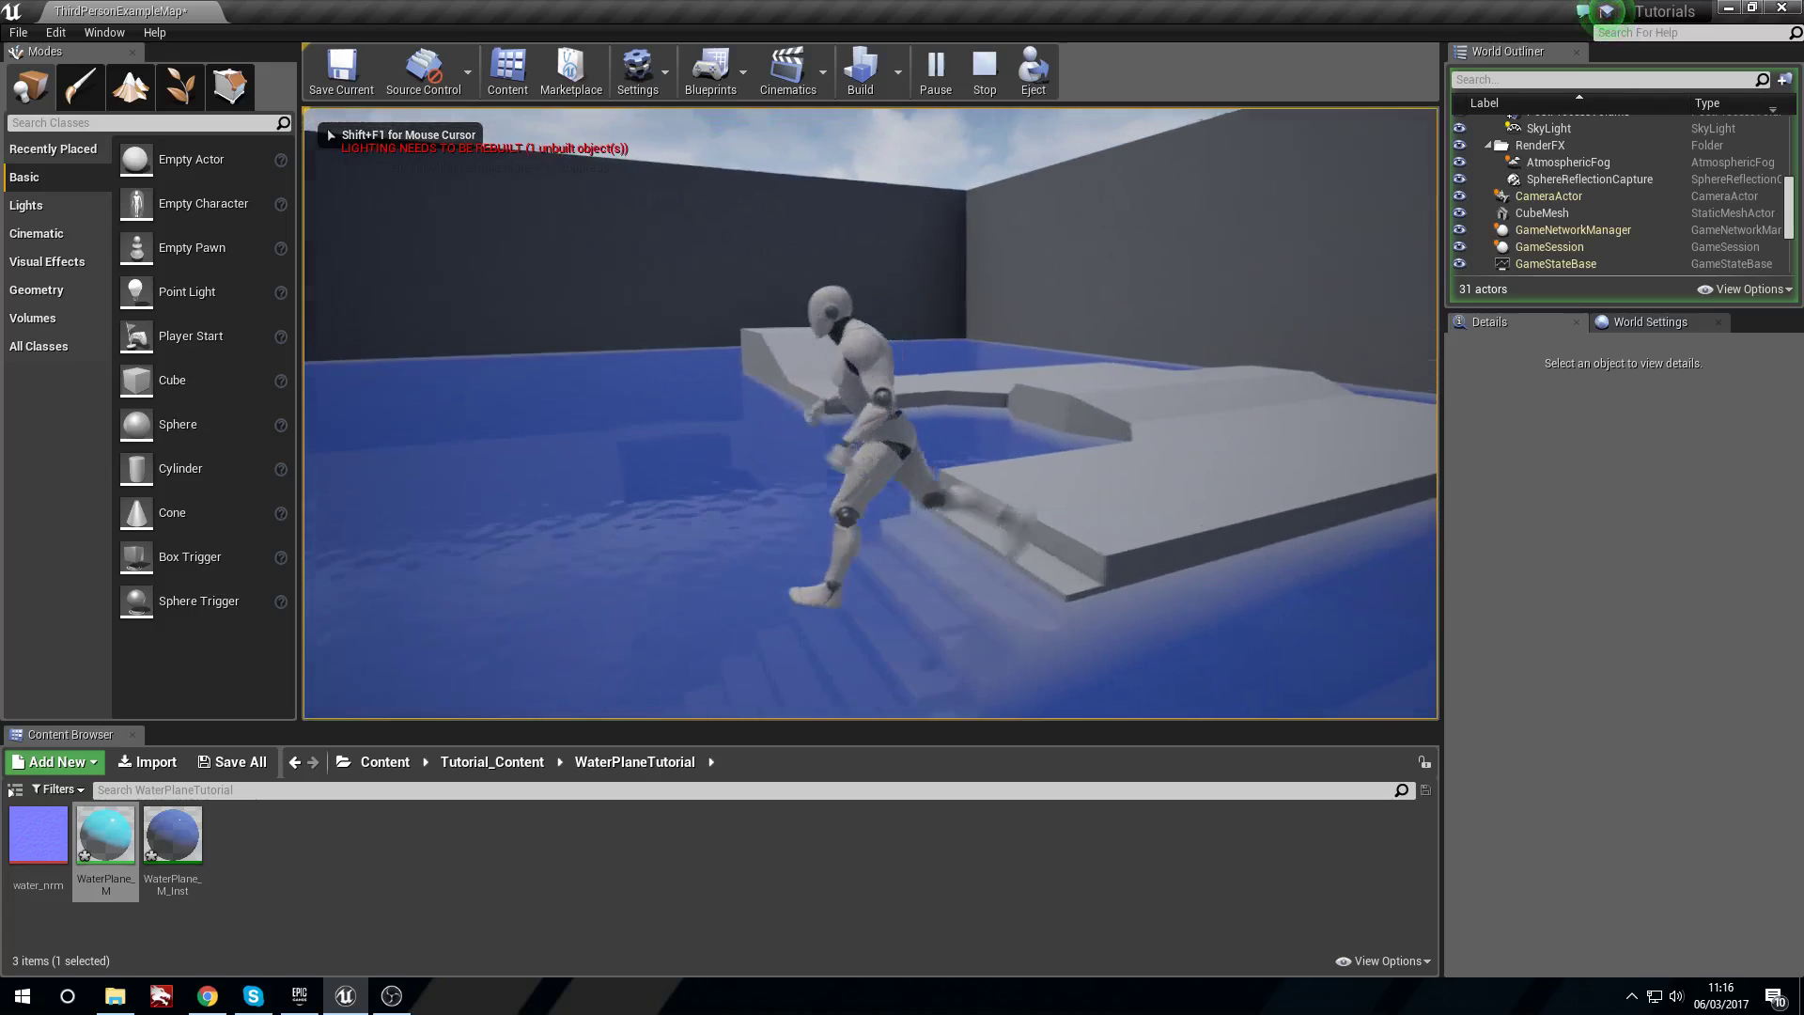
pyautogui.press('s')
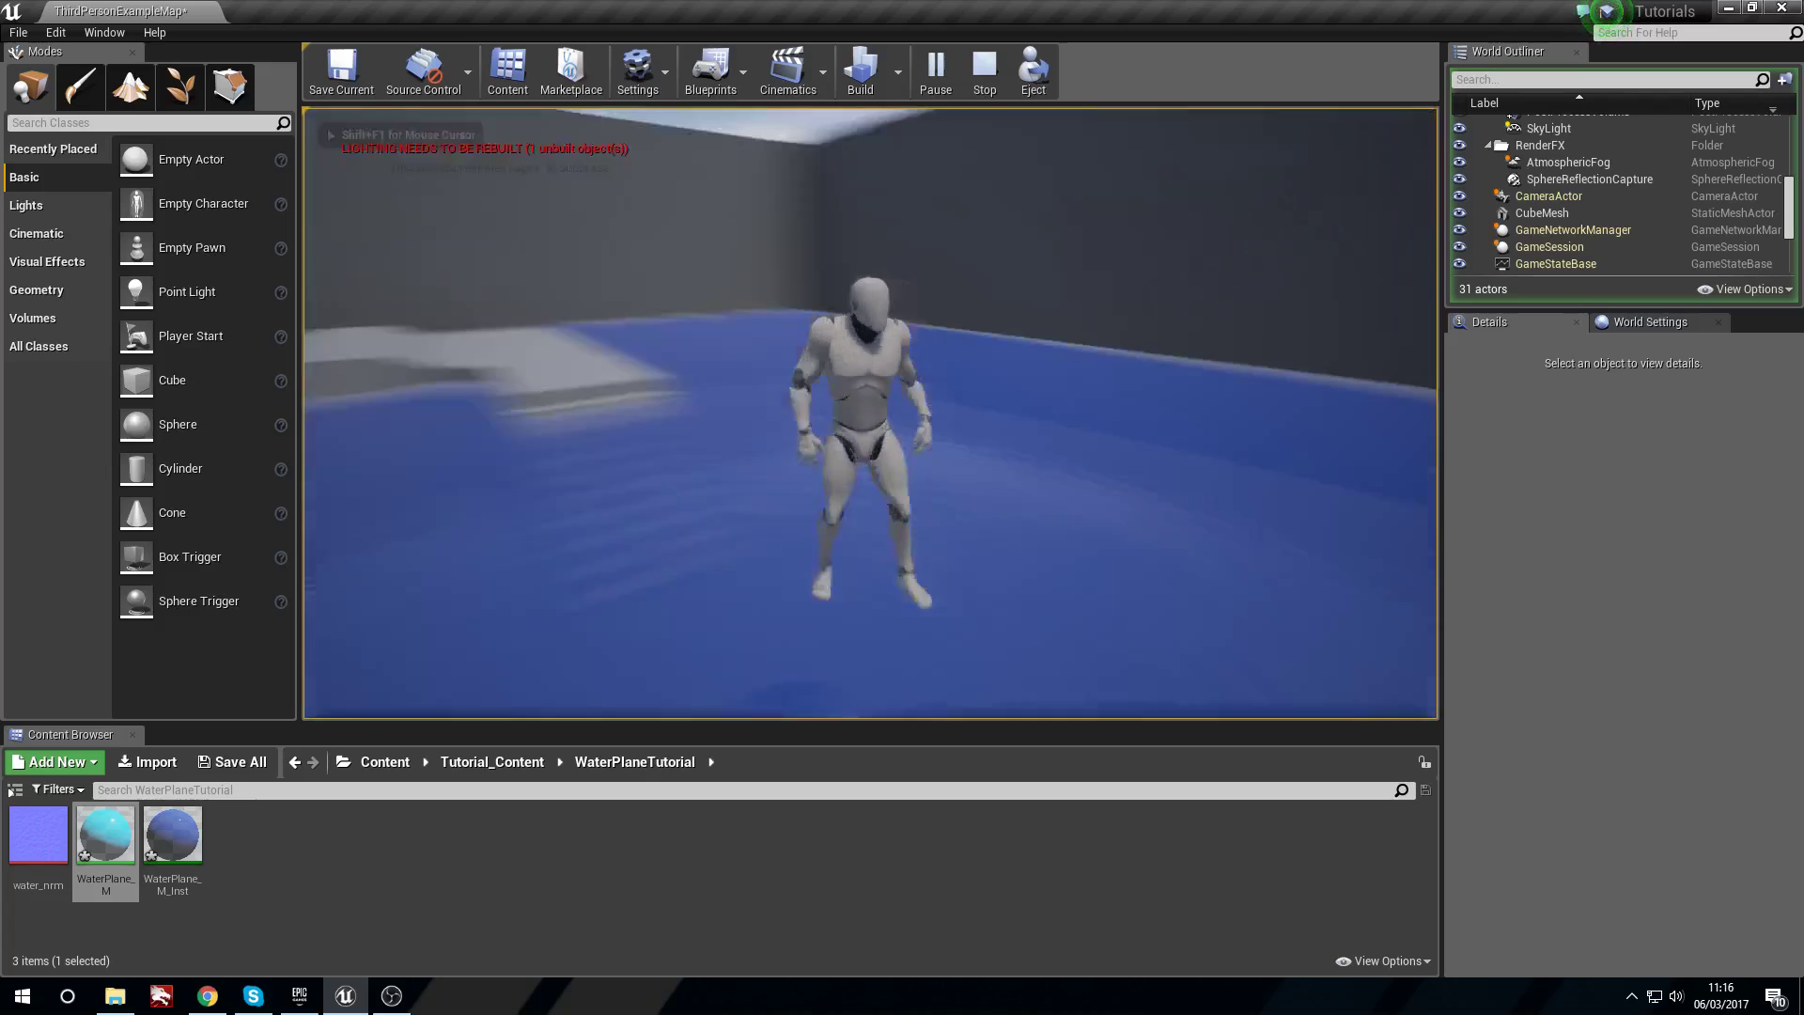
pyautogui.press('space')
pyautogui.press('w')
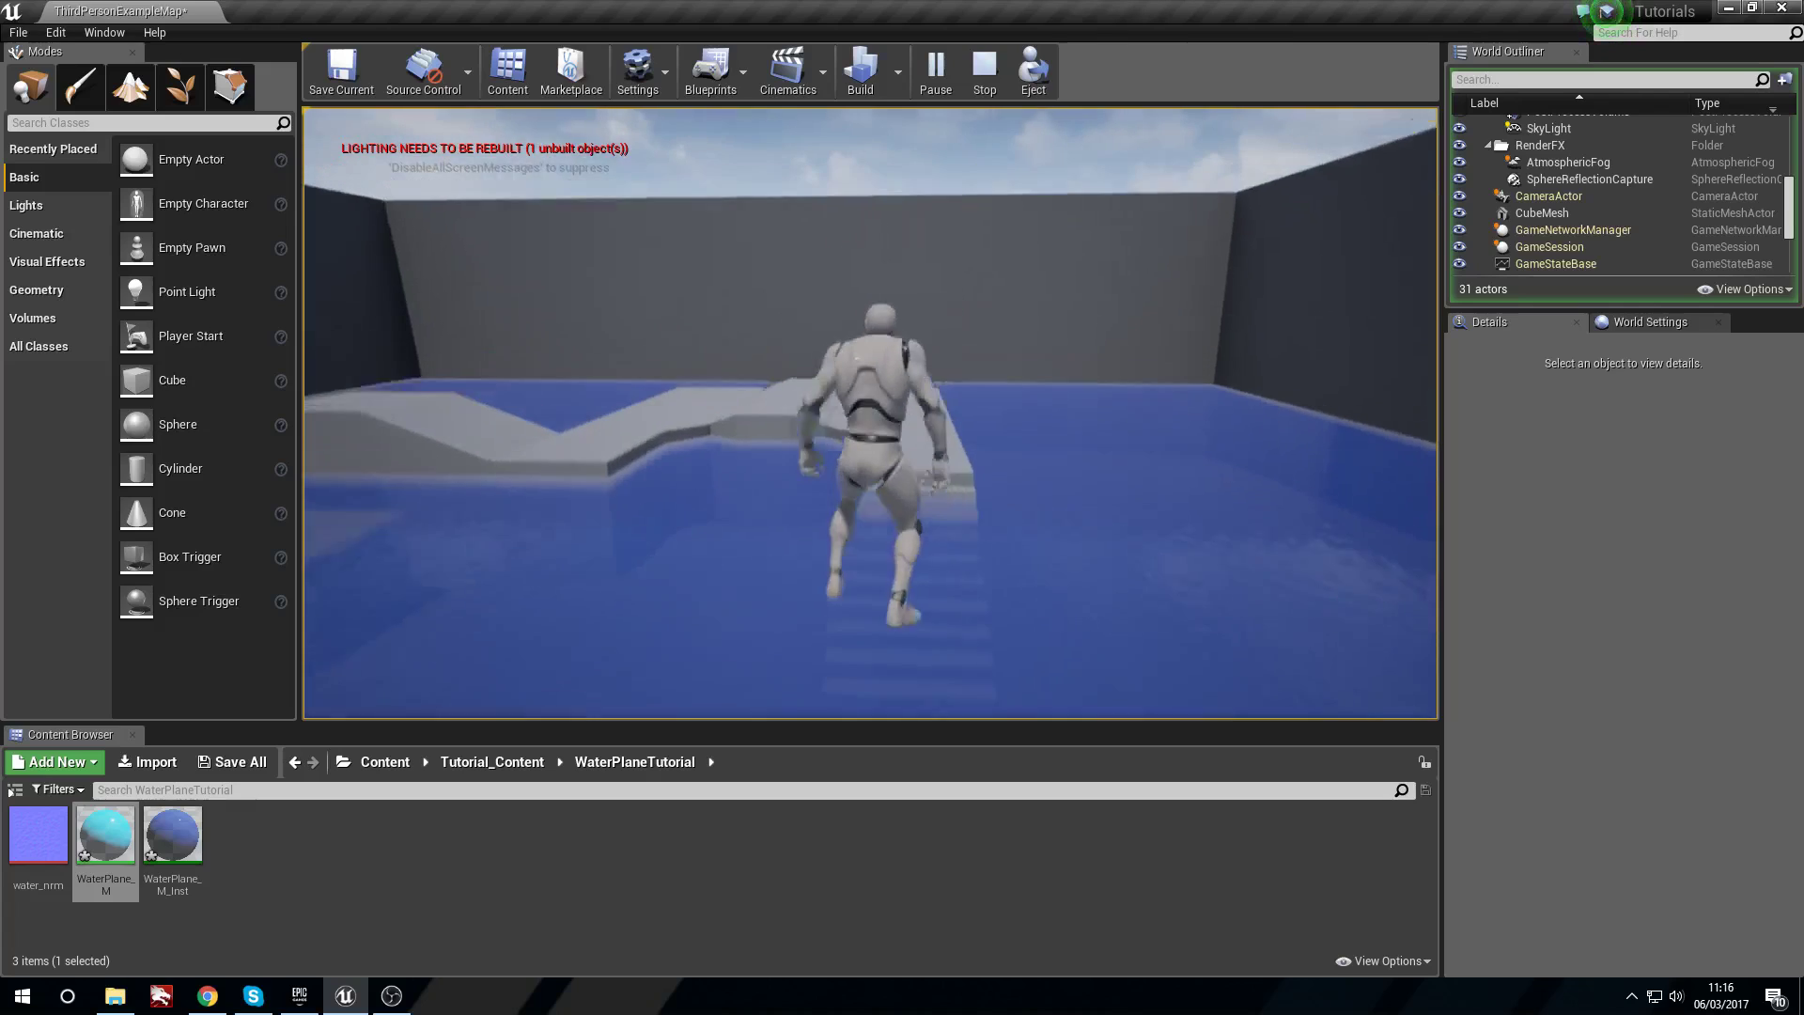
pyautogui.press('space')
pyautogui.press('Escape')
pyautogui.press('Escape')
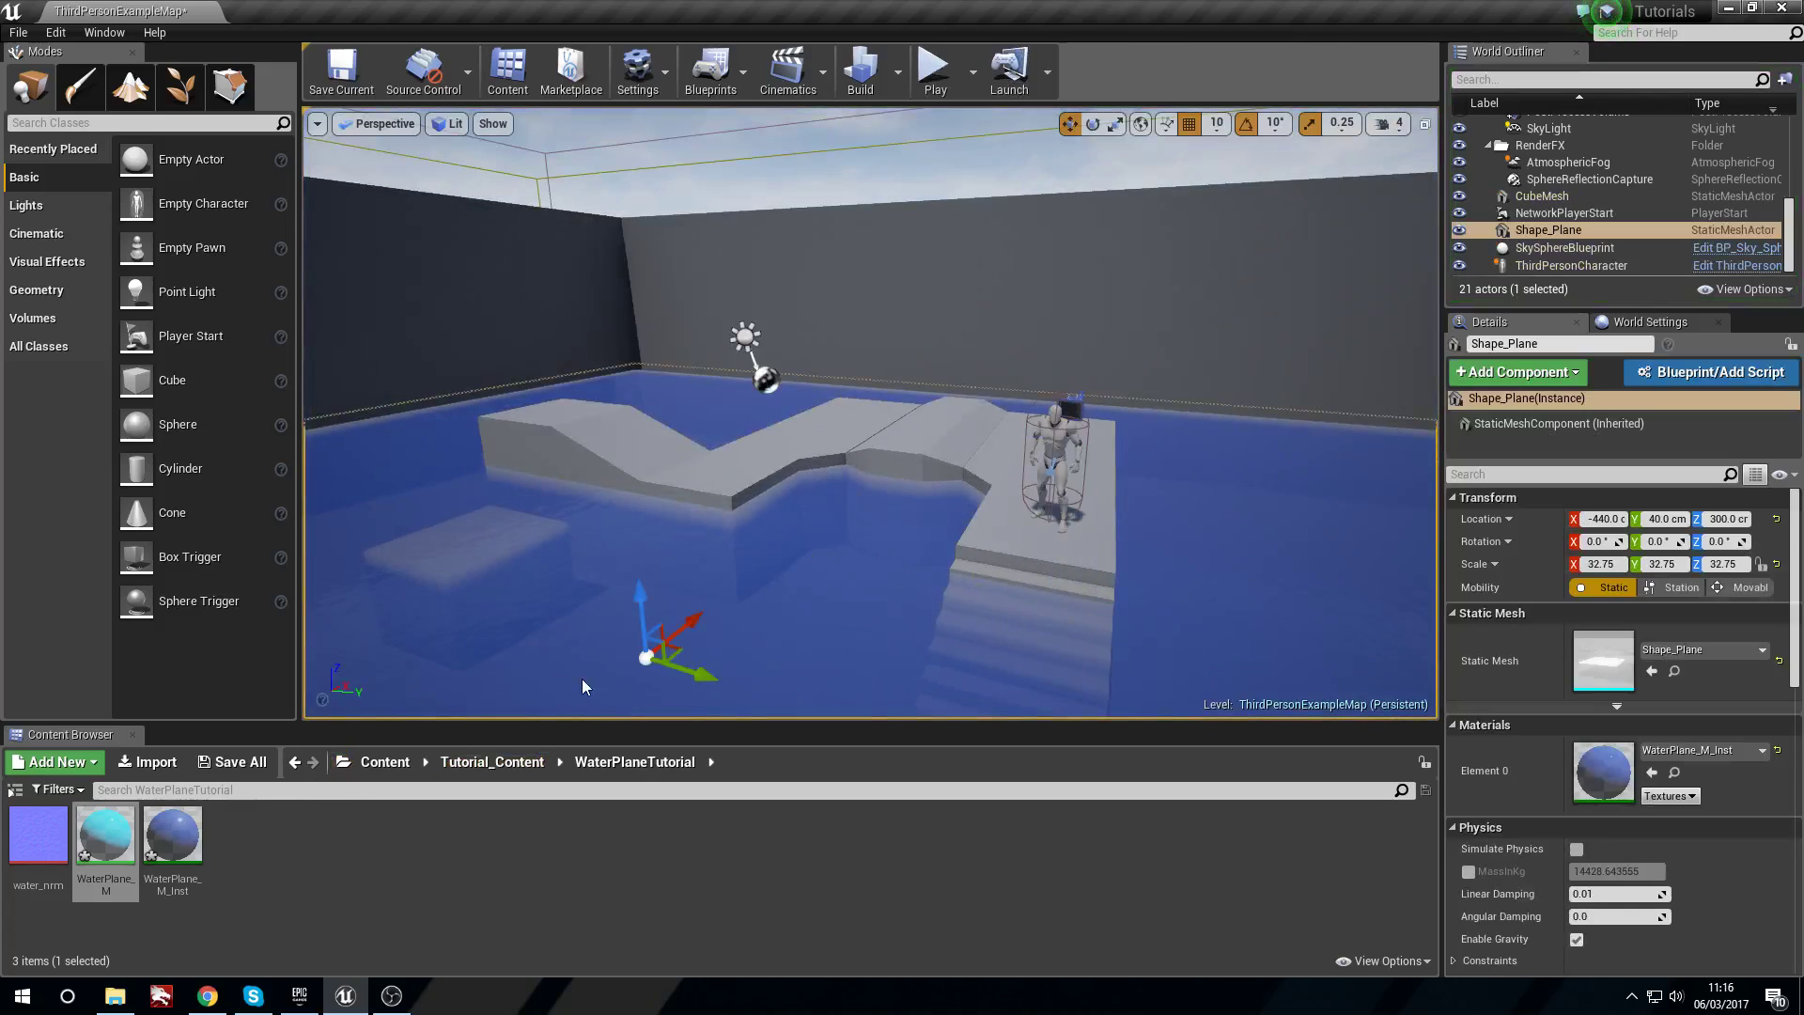
# Open the Shape_Plane static mesh in a maximized editor, display its collision and look through its settings.
pyautogui.doubleClick(1618, 670)
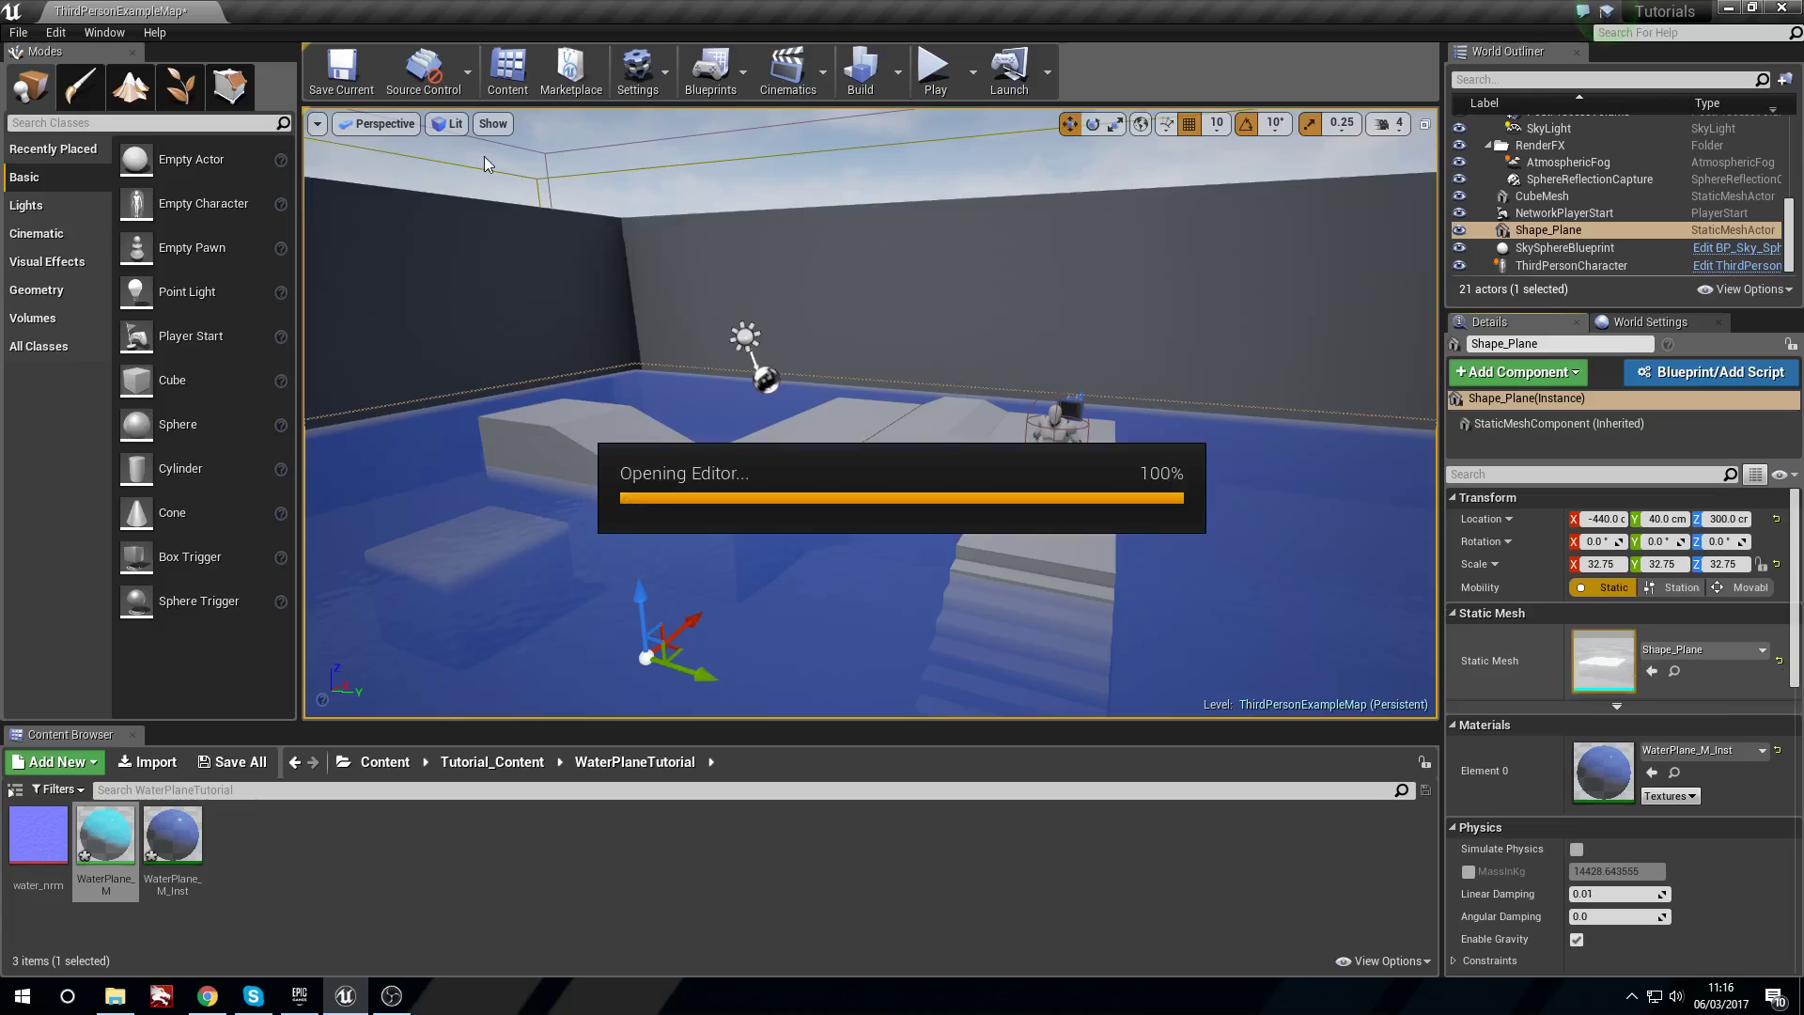
pyautogui.moveTo(1074, 321); pyautogui.dragTo(928, 318)
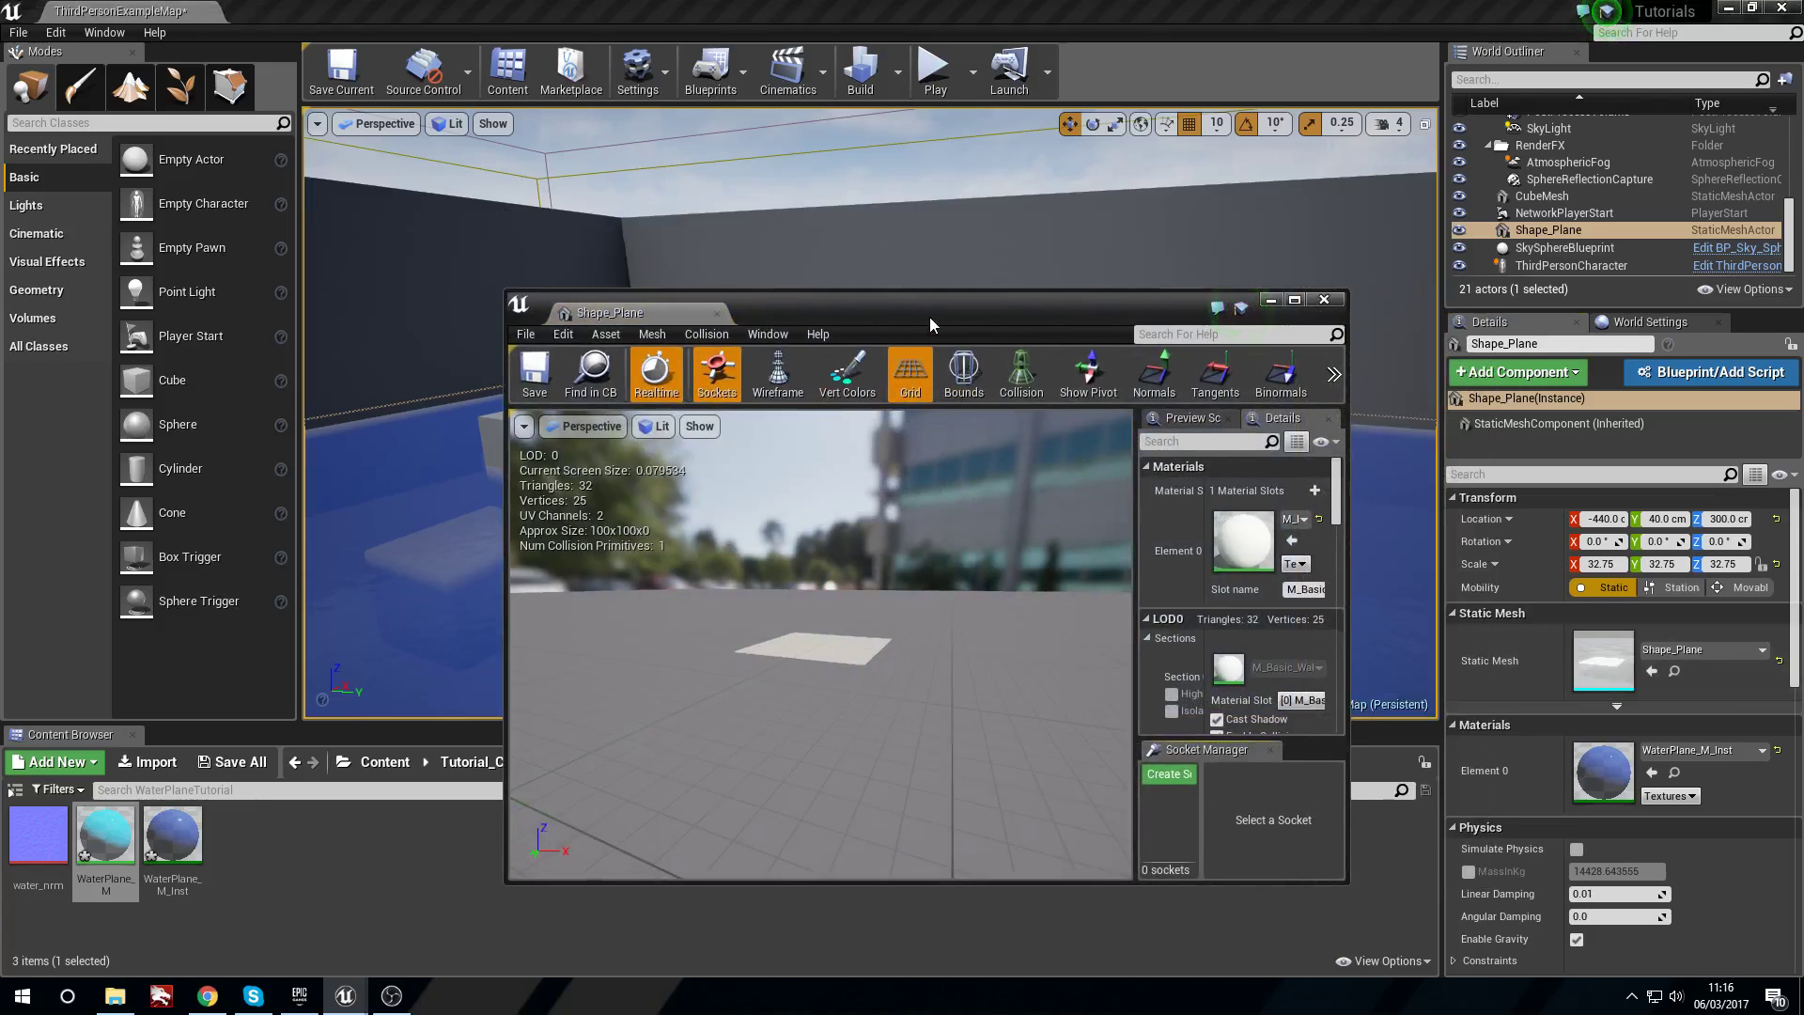
pyautogui.doubleClick(929, 318)
pyautogui.moveTo(1111, 7); pyautogui.dragTo(873, 379)
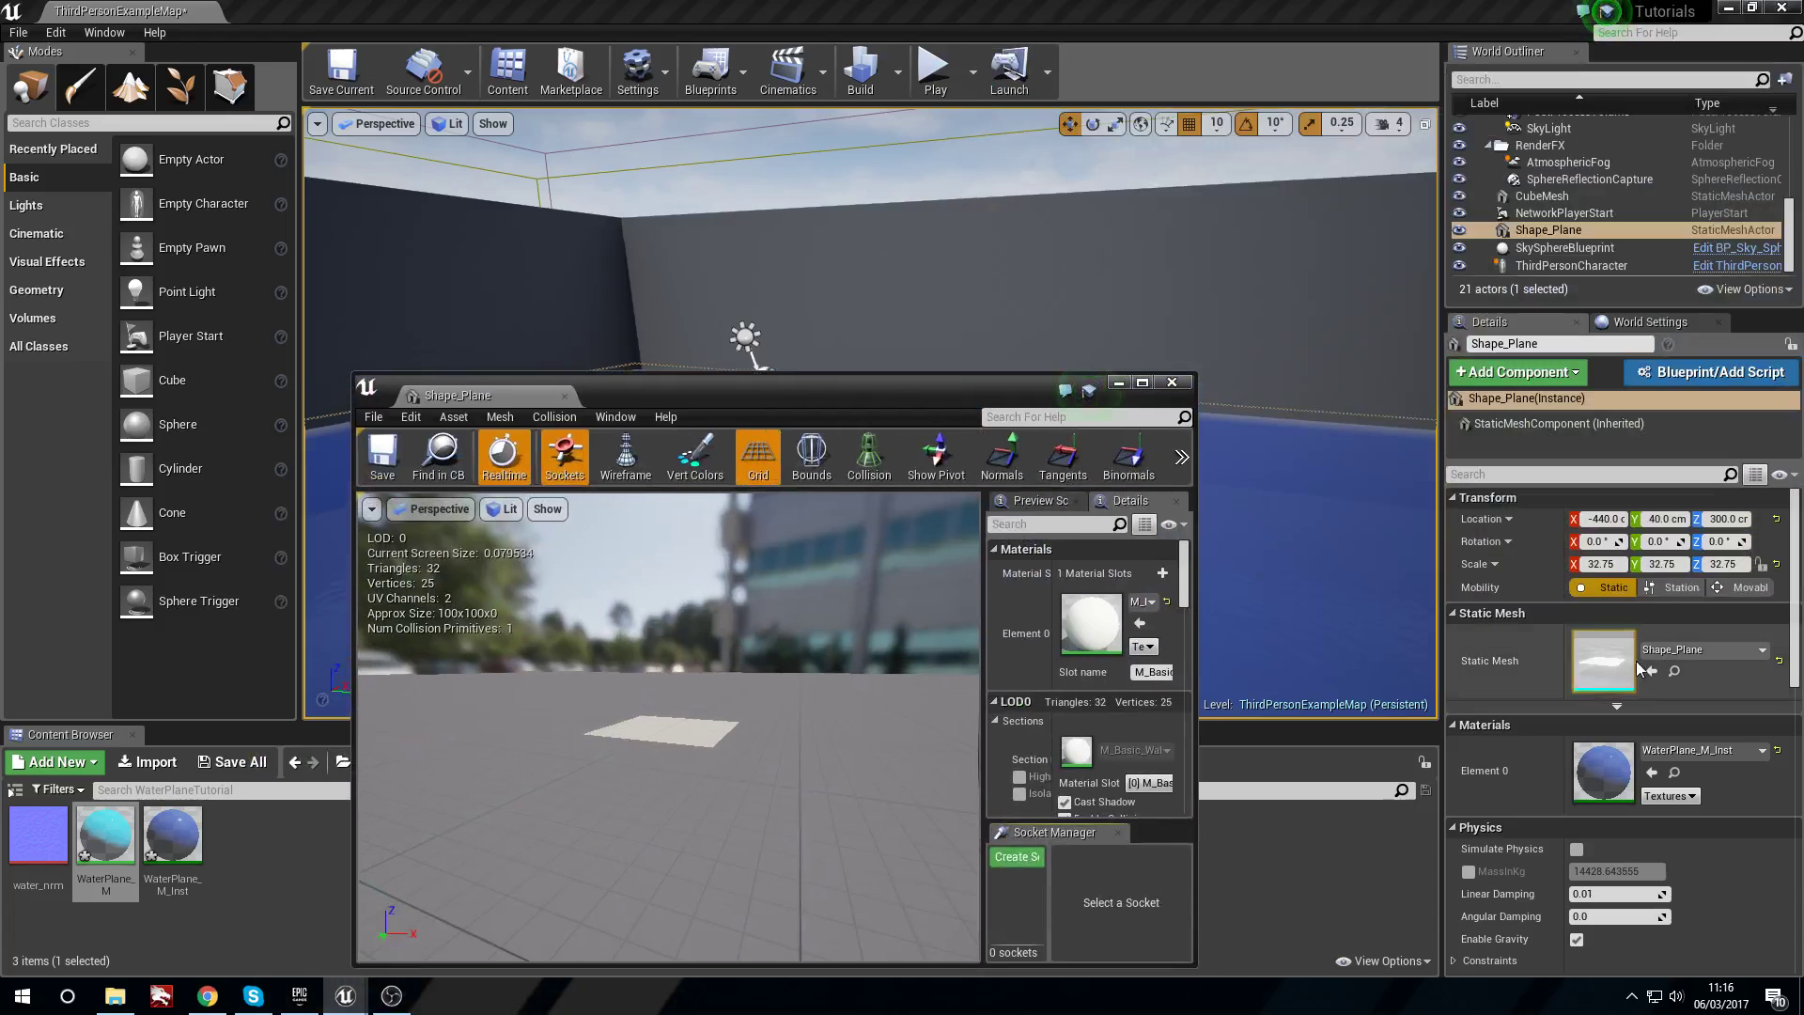
pyautogui.scroll(-2, 1114, 660)
pyautogui.click(1142, 384)
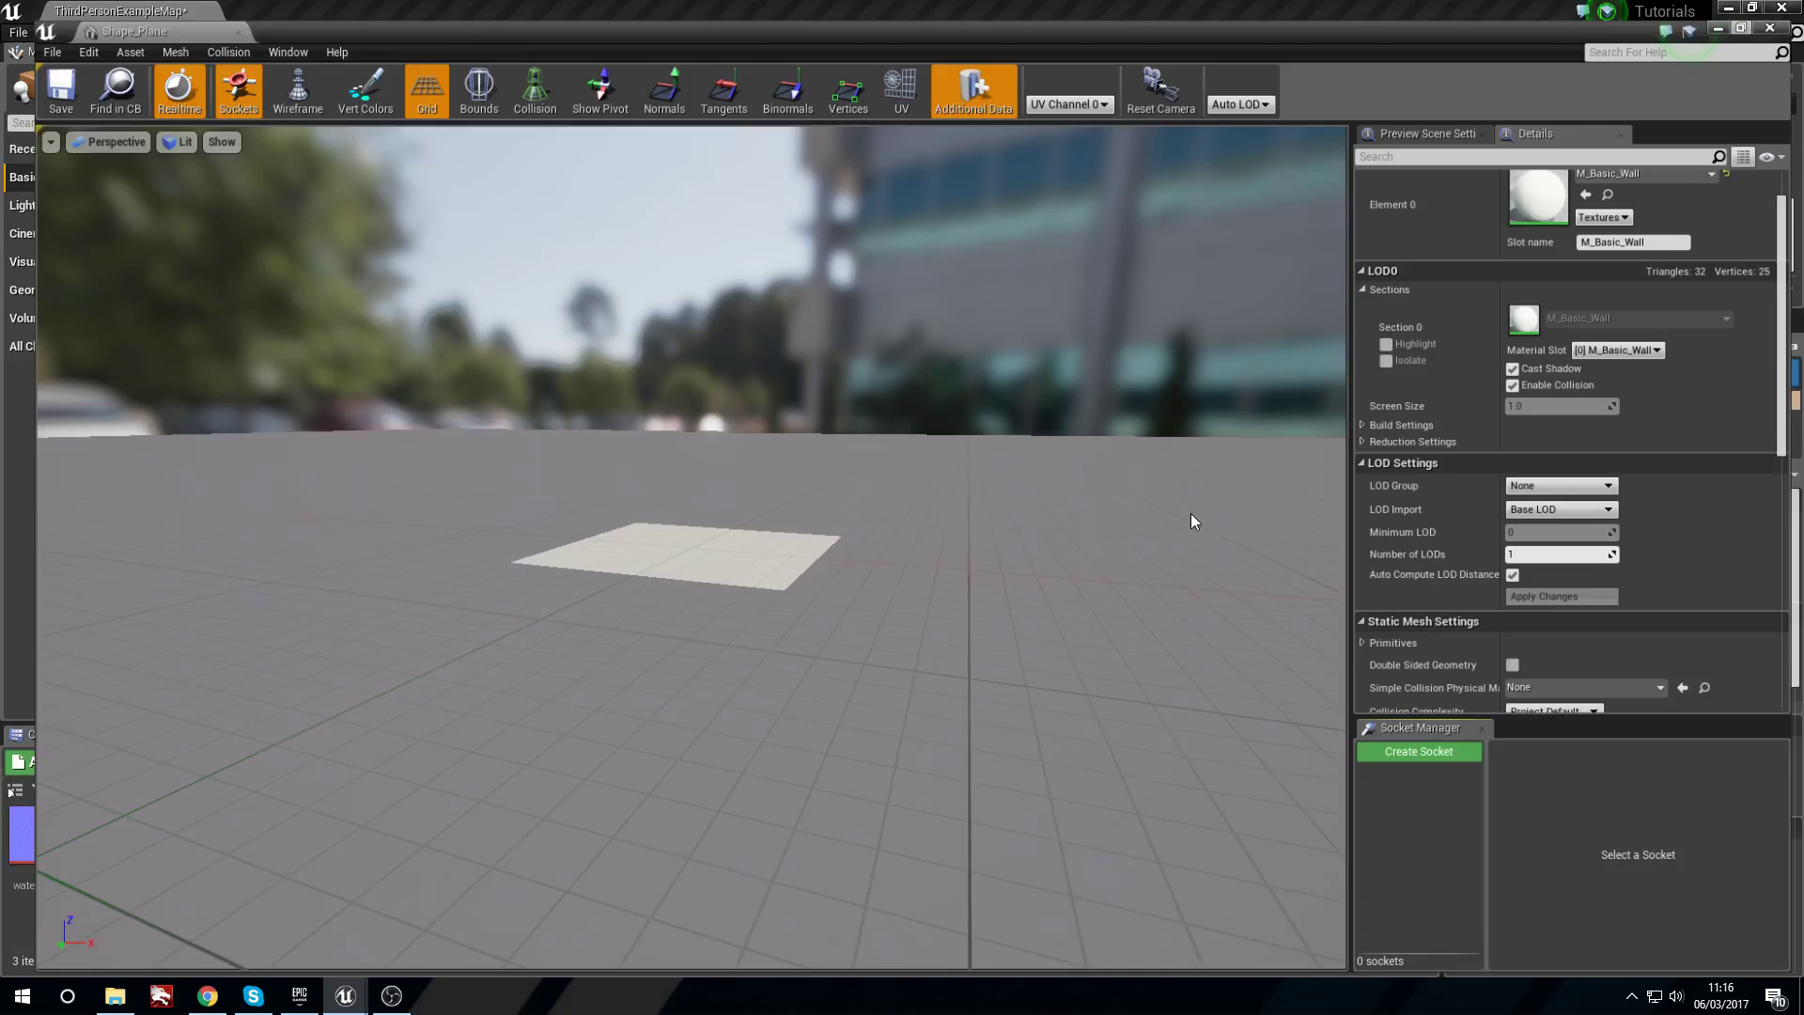
pyautogui.scroll(-1, 1658, 571)
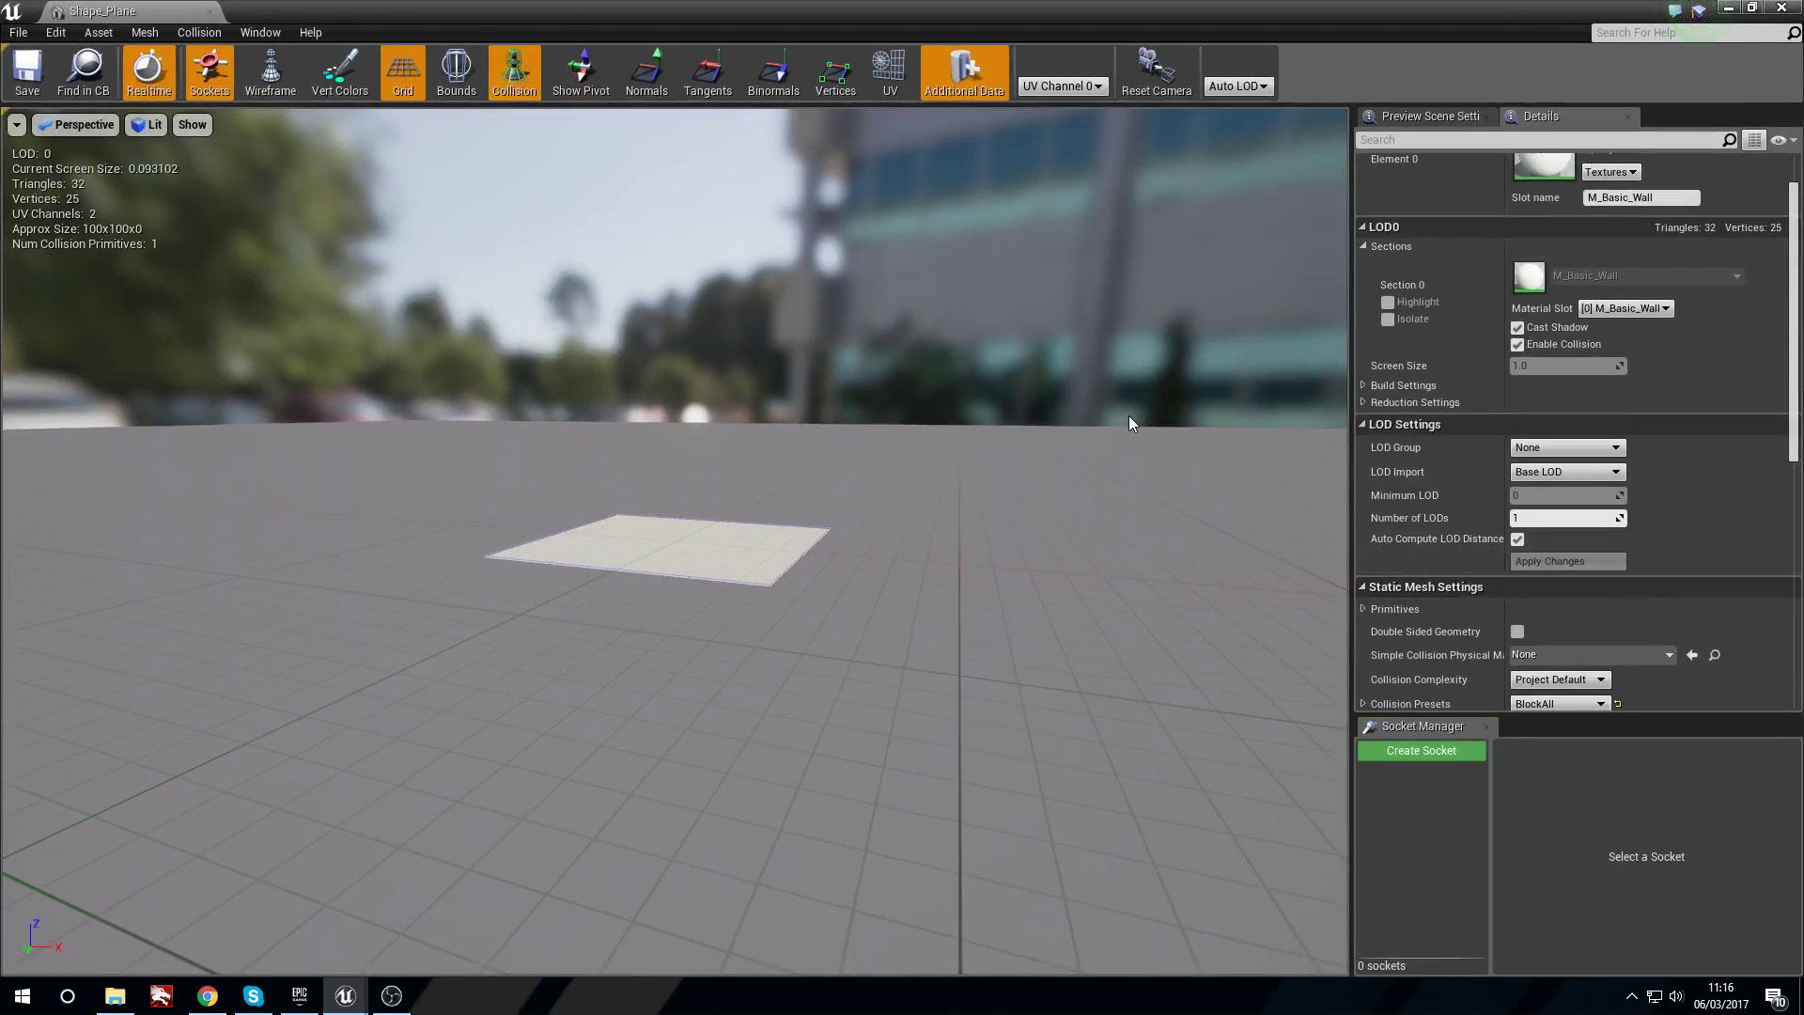
pyautogui.scroll(-4, 1557, 505)
pyautogui.scroll(8, 1443, 375)
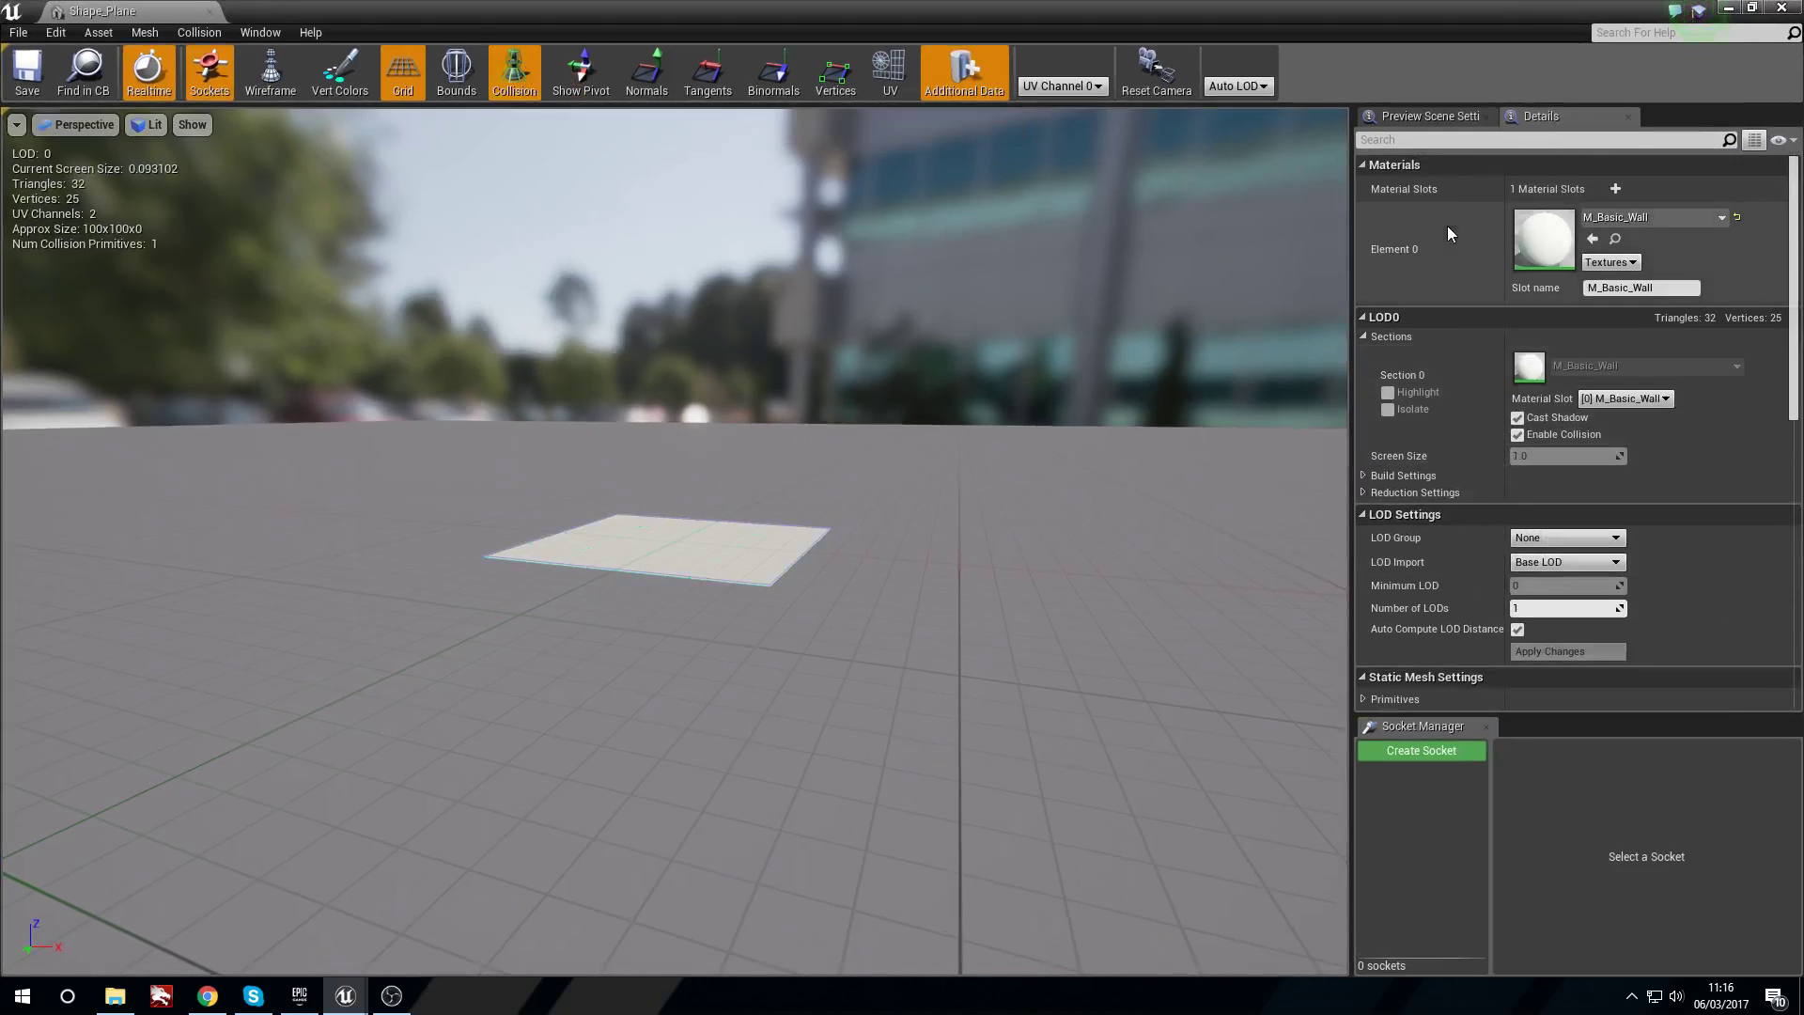
# Find the plane mesh's collision settings, set Collision Presets to OverlapOnlyPawn, and save and close the mesh.
pyautogui.click(1449, 141)
pyautogui.write('col')
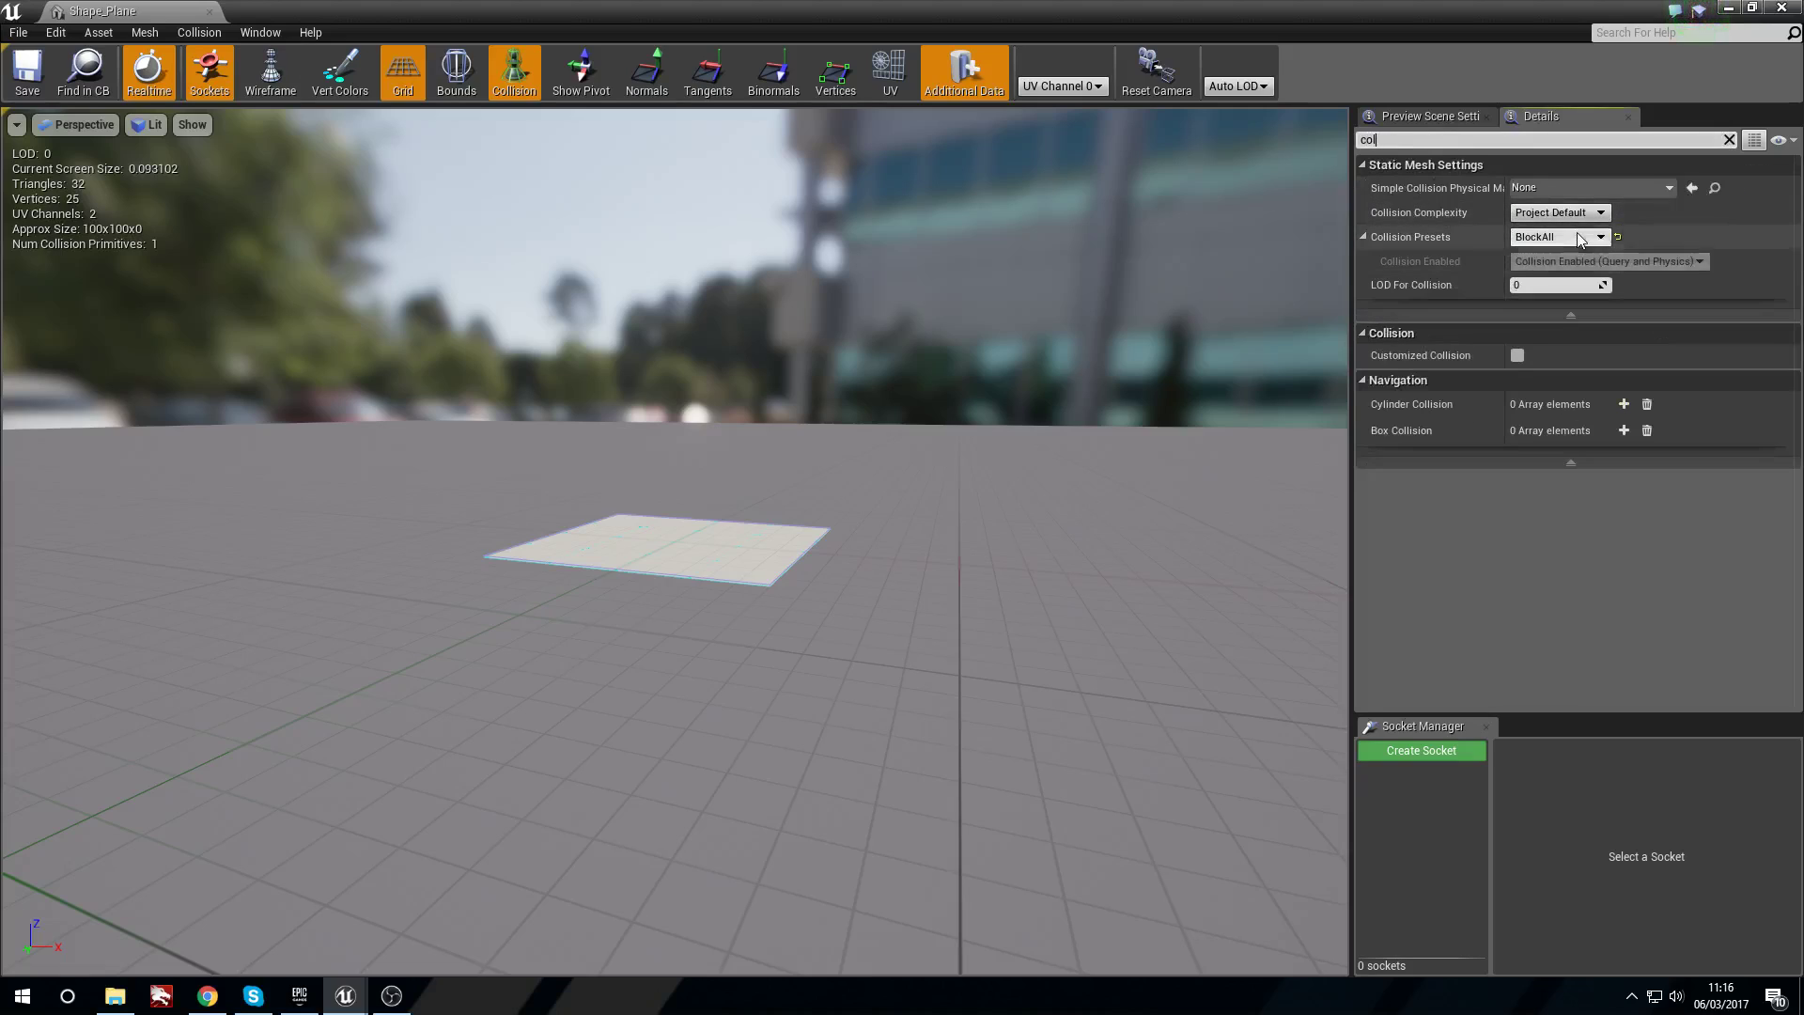
pyautogui.click(1583, 238)
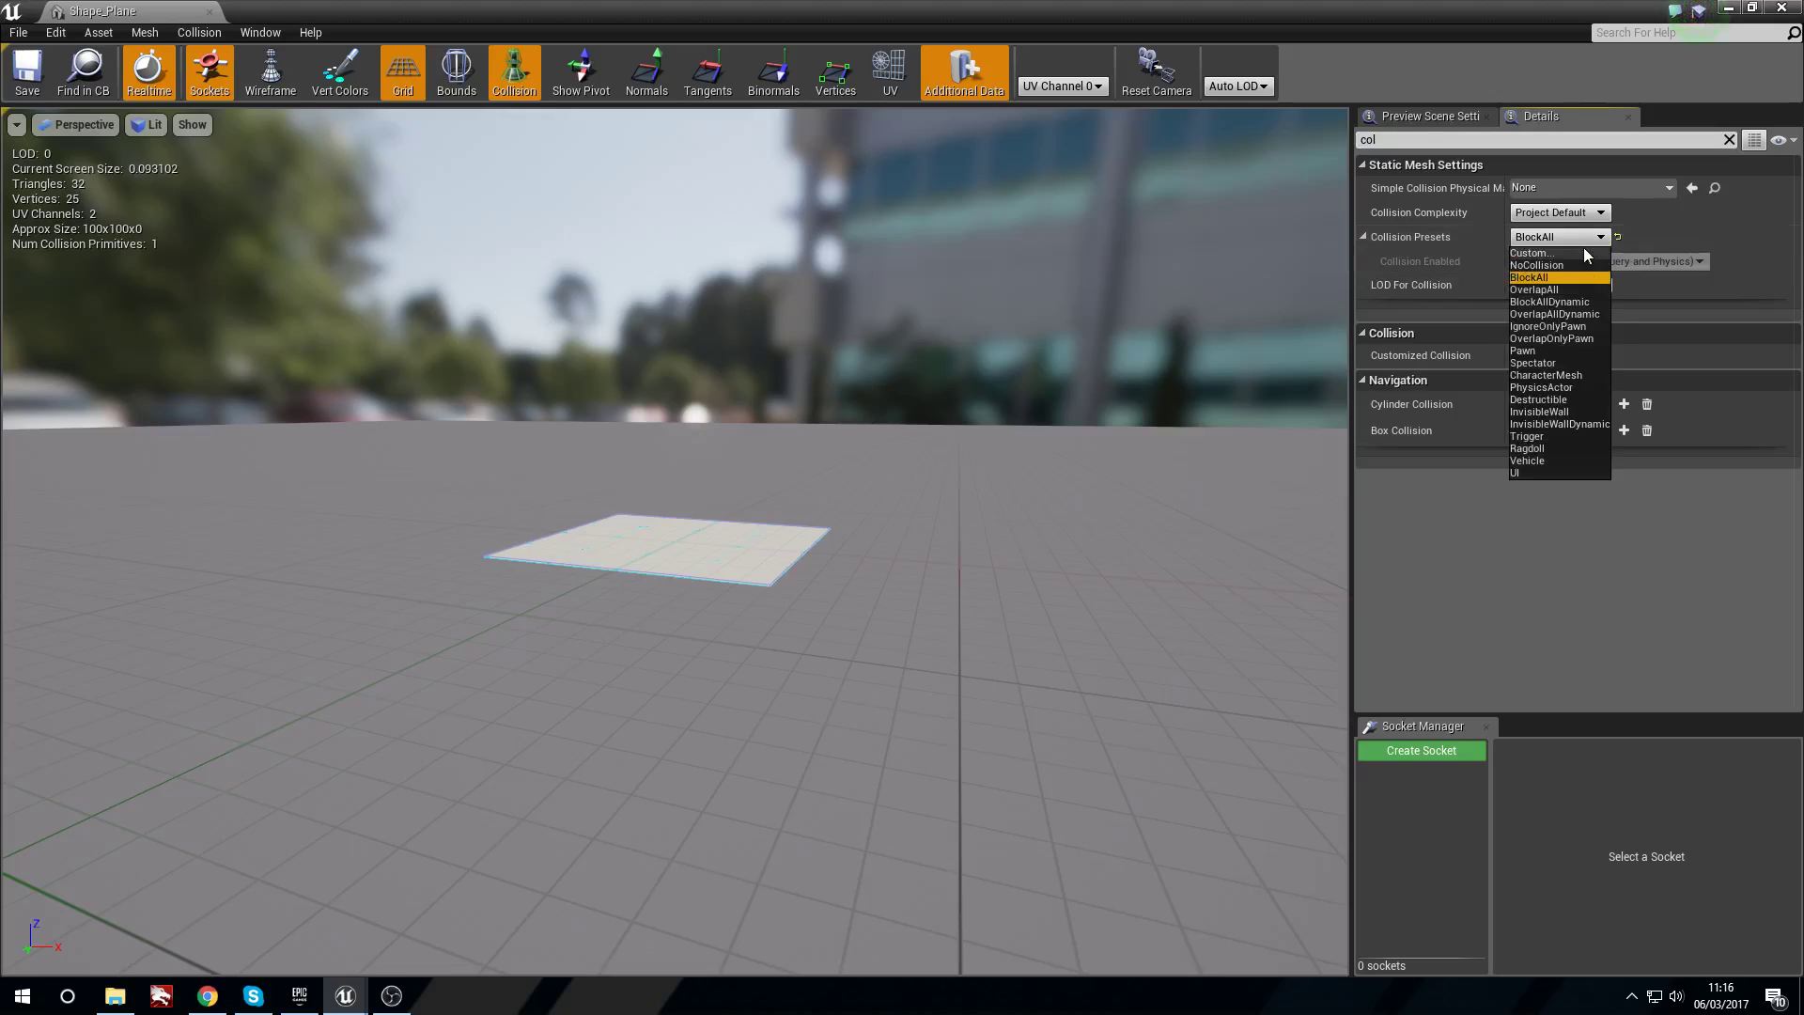
pyautogui.click(1560, 339)
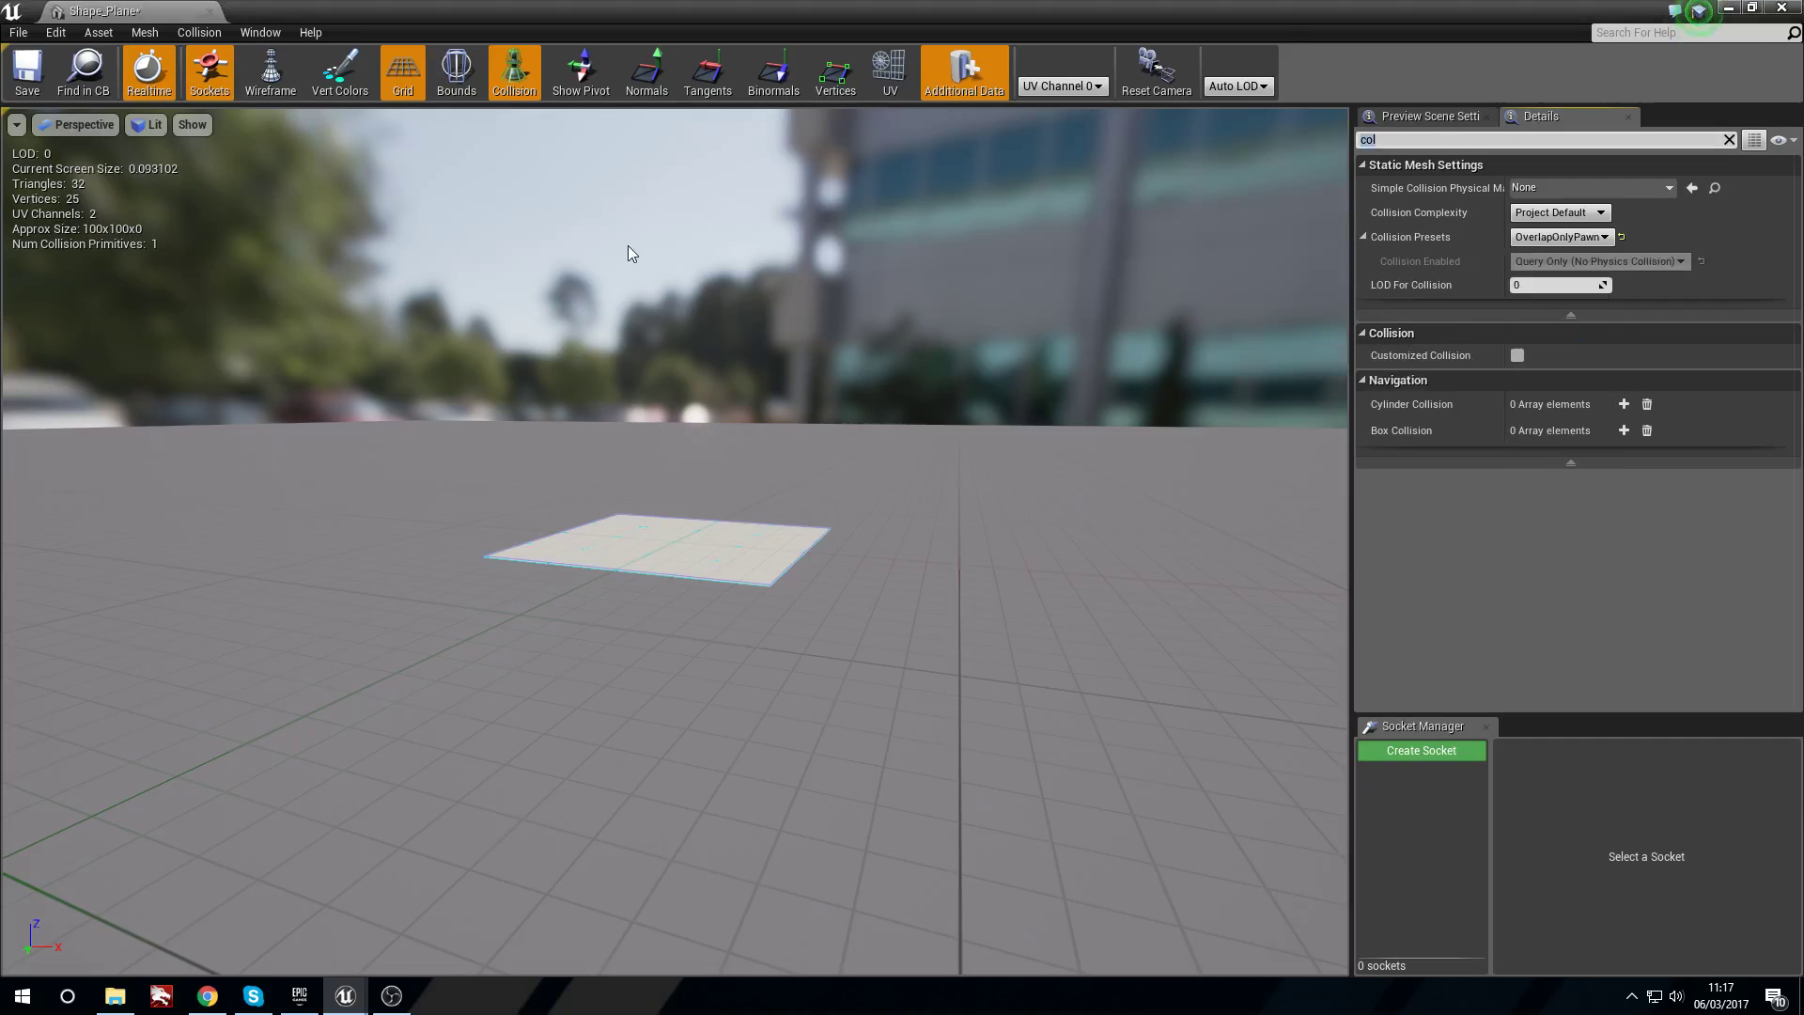
pyautogui.click(28, 68)
pyautogui.click(1782, 8)
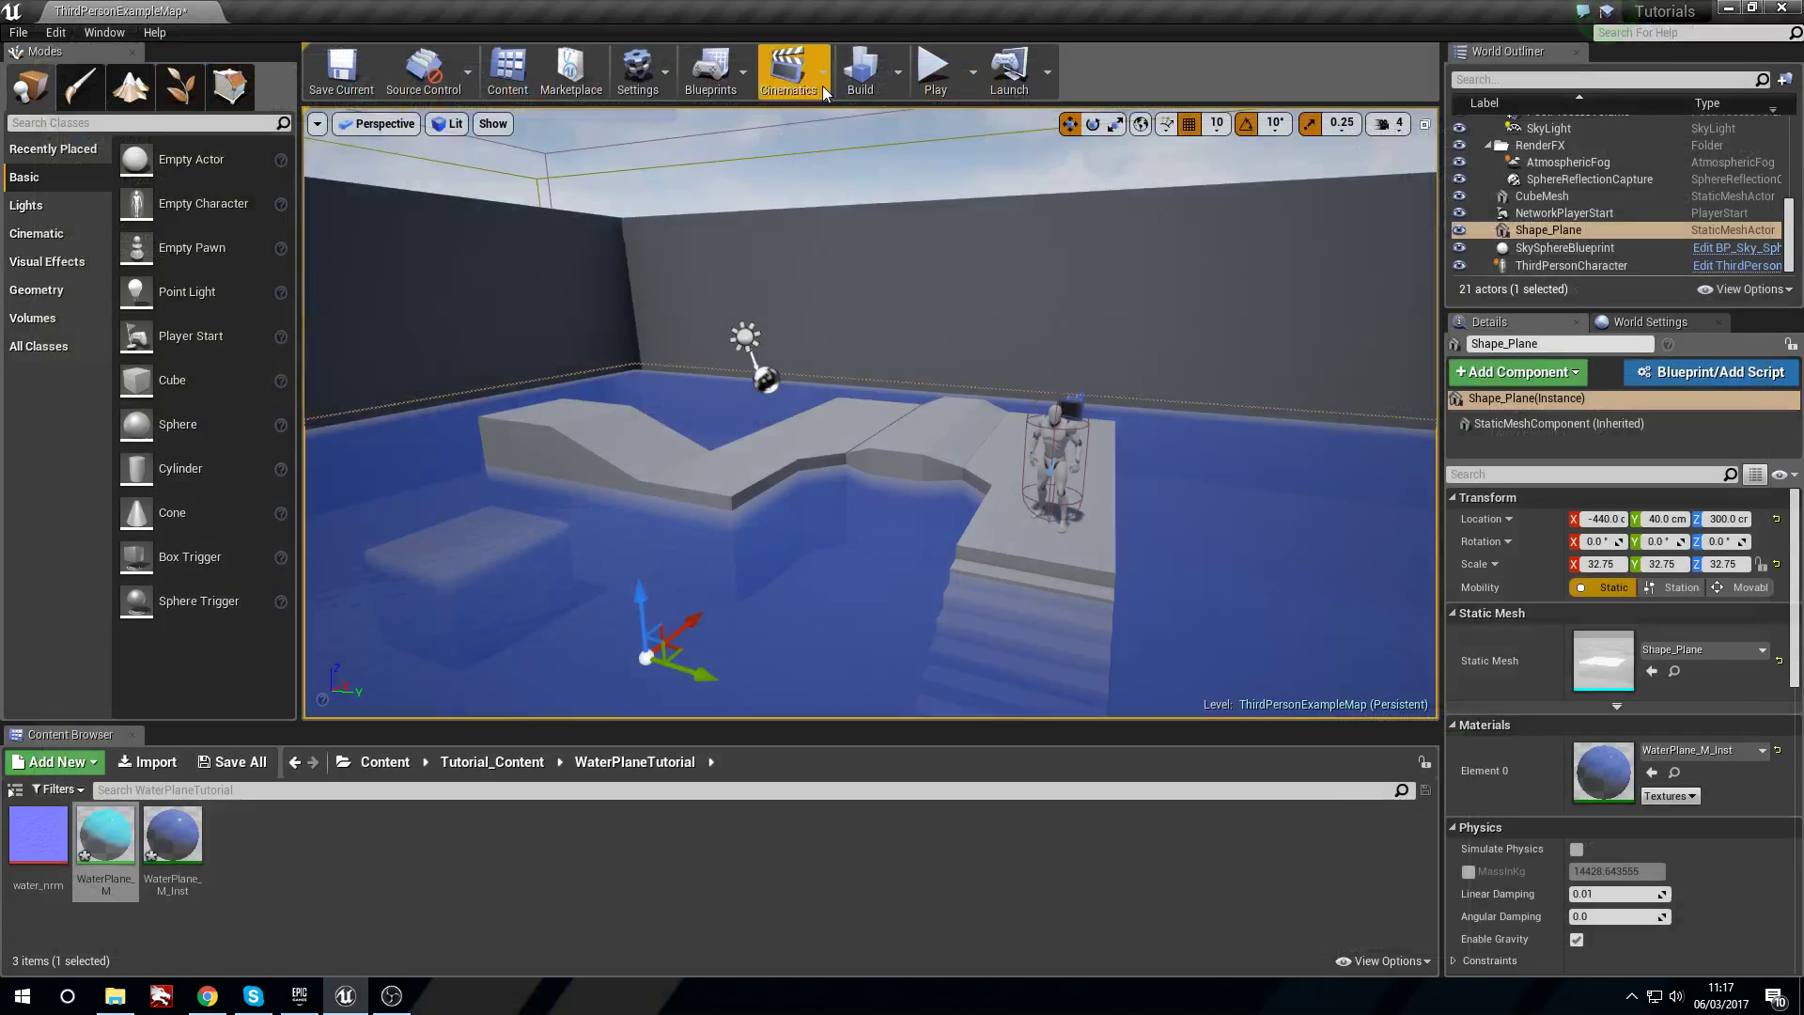
# Play-test the level by walking the character down the steps into the water and back up onto the platform.
pyautogui.click(933, 71)
pyautogui.press('w')
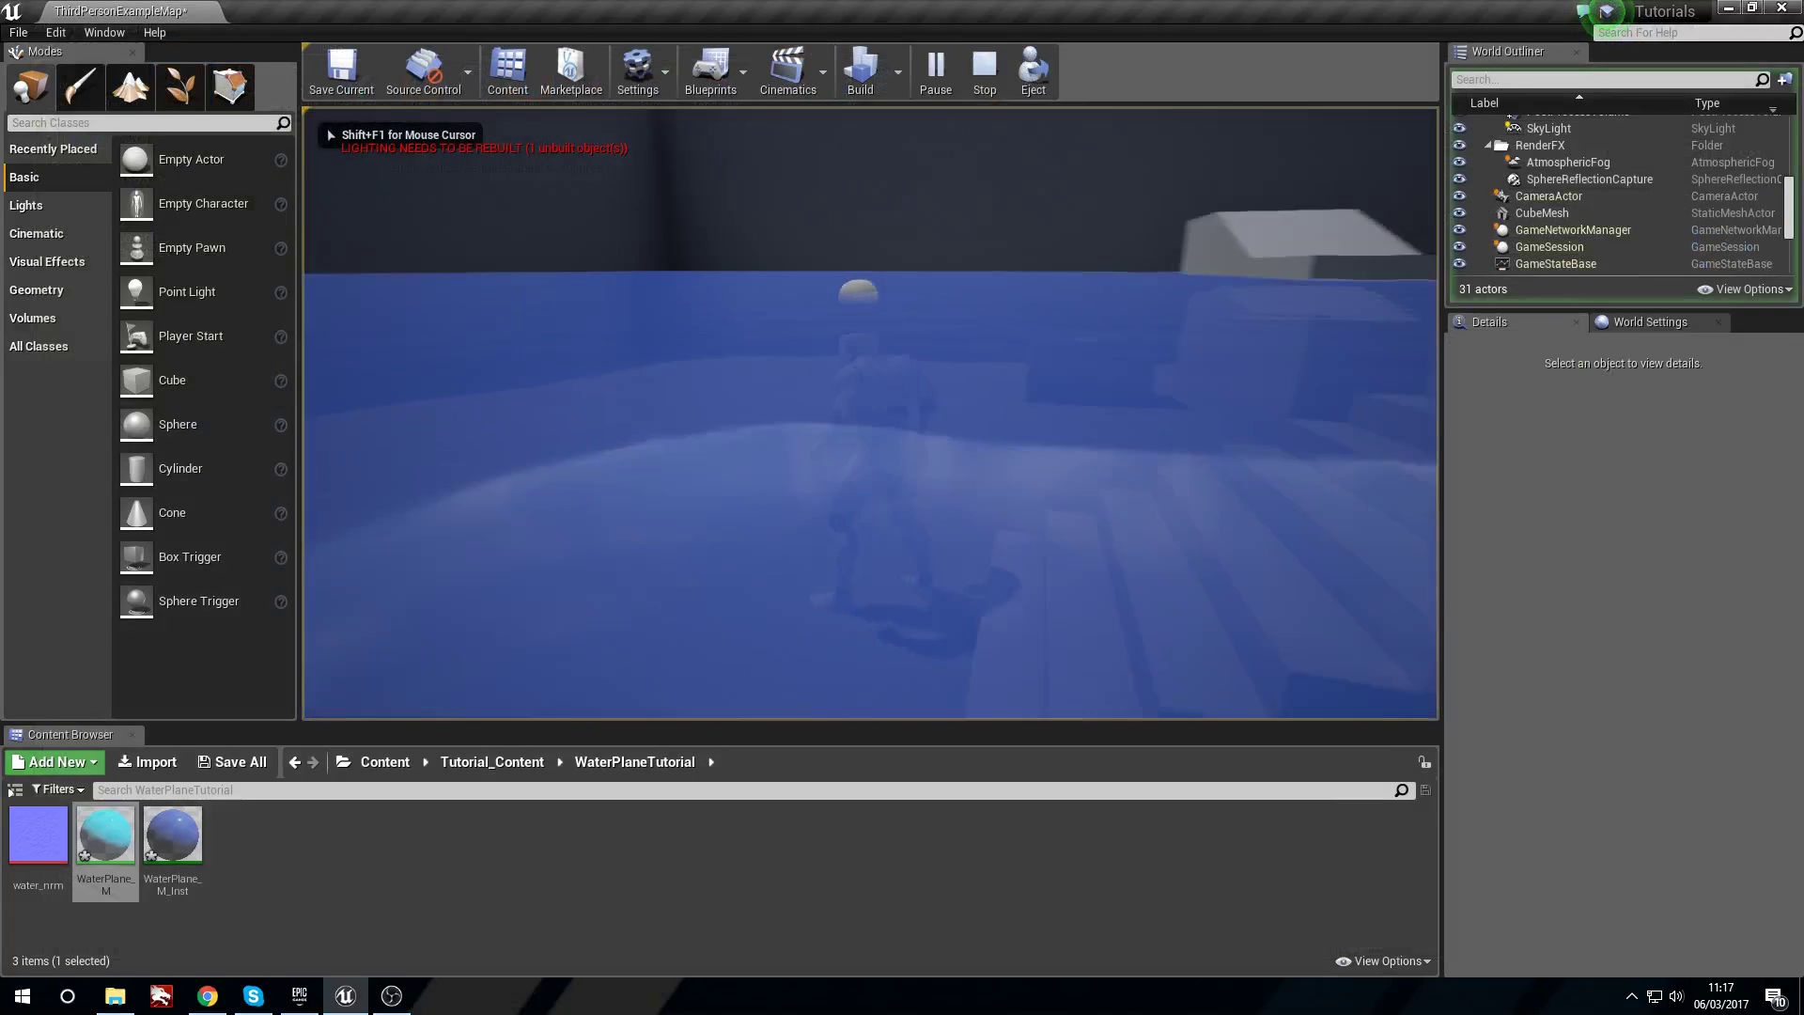
pyautogui.press('w')
pyautogui.press('s')
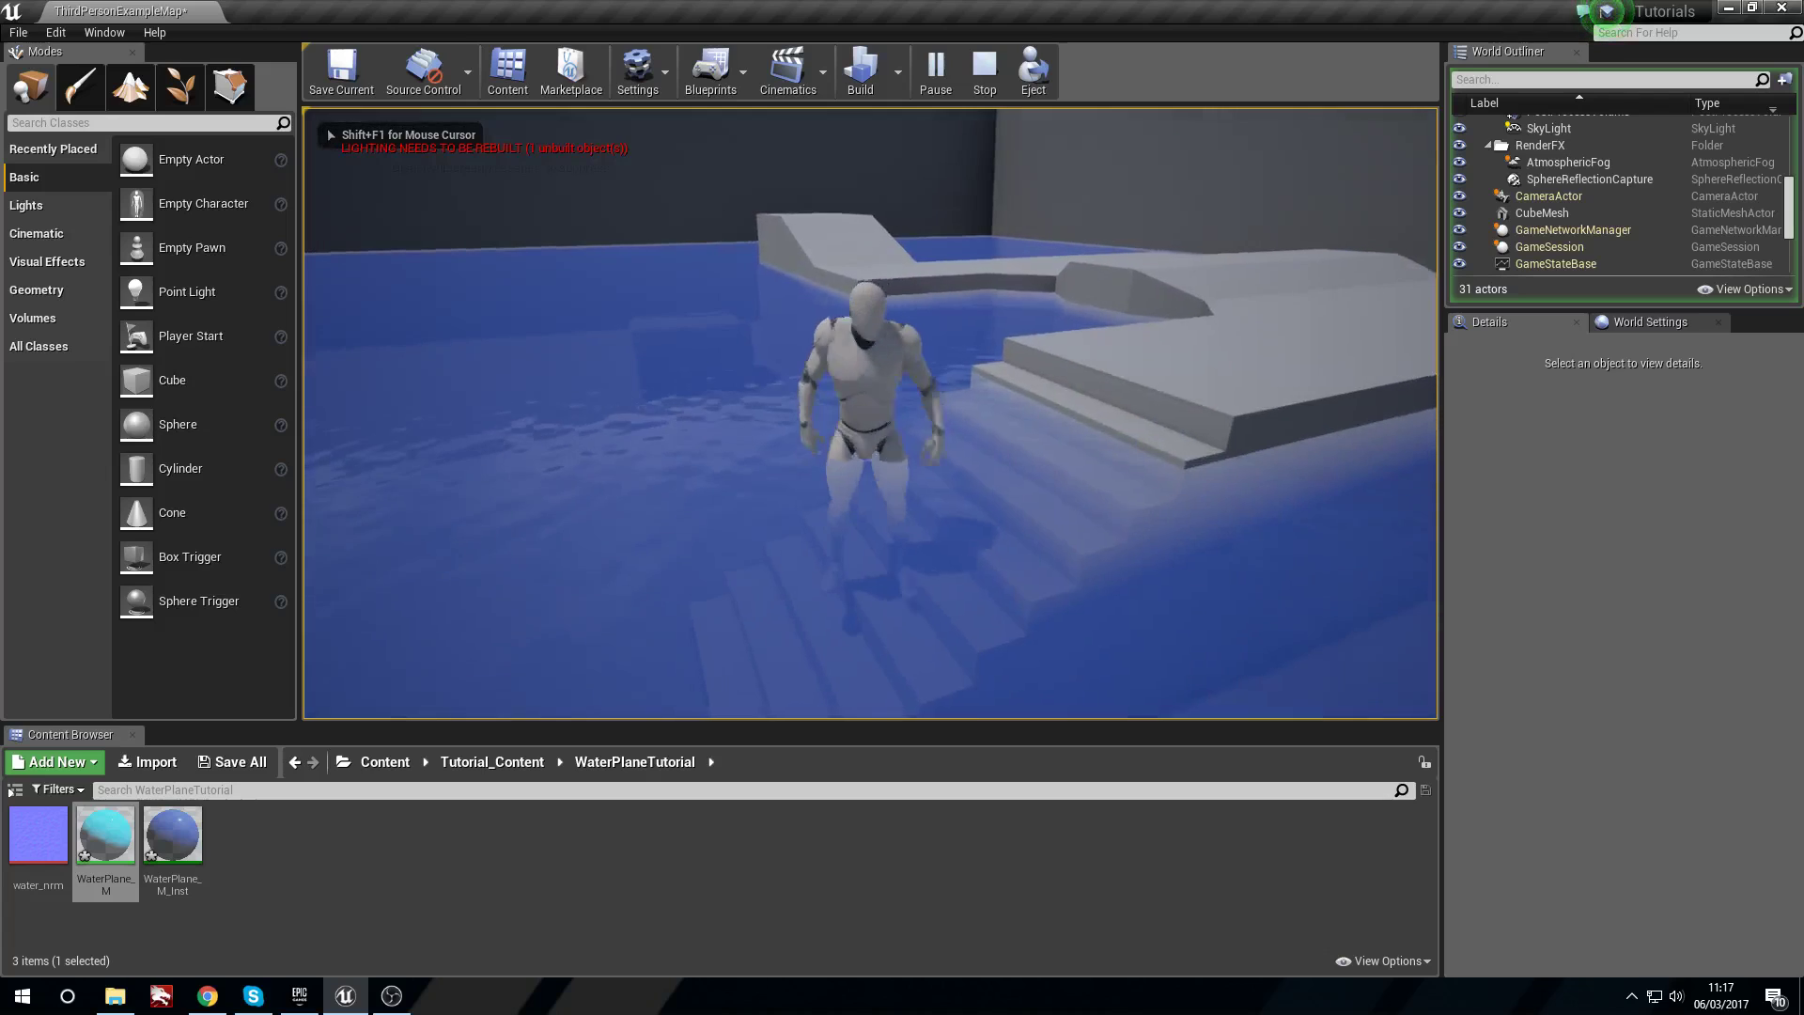
pyautogui.press('a')
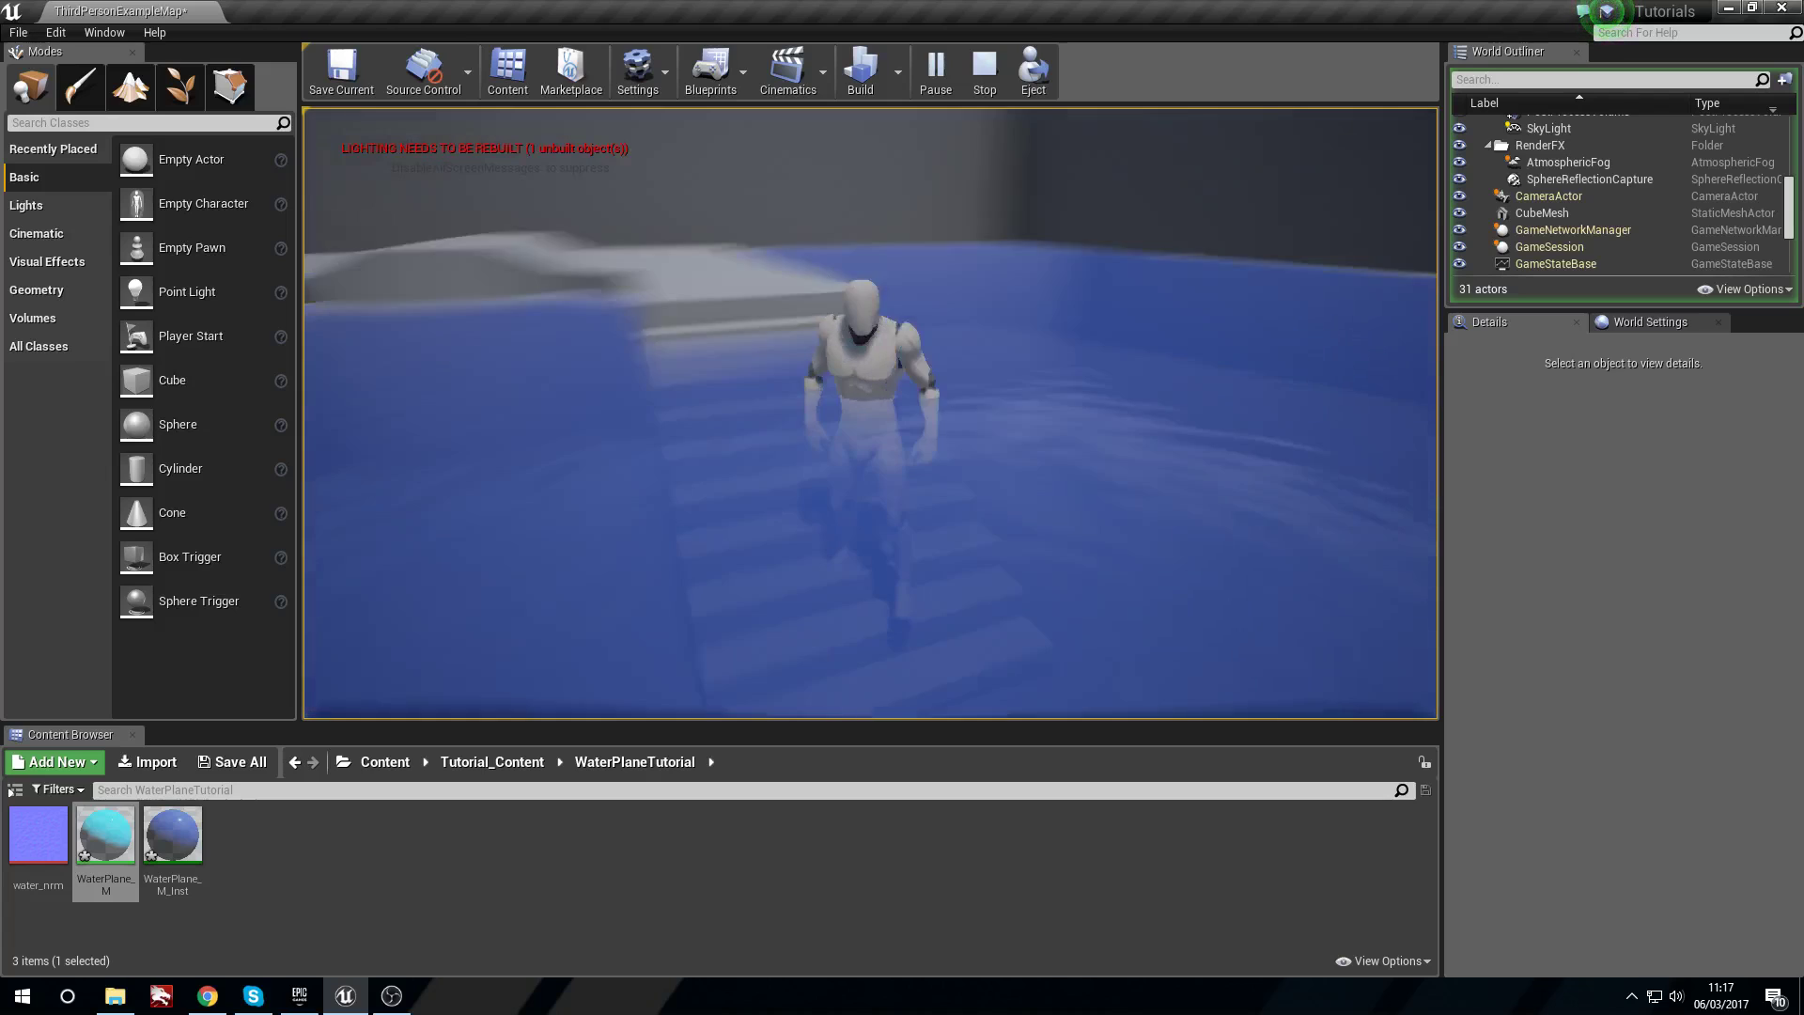
pyautogui.press('w')
pyautogui.press('d')
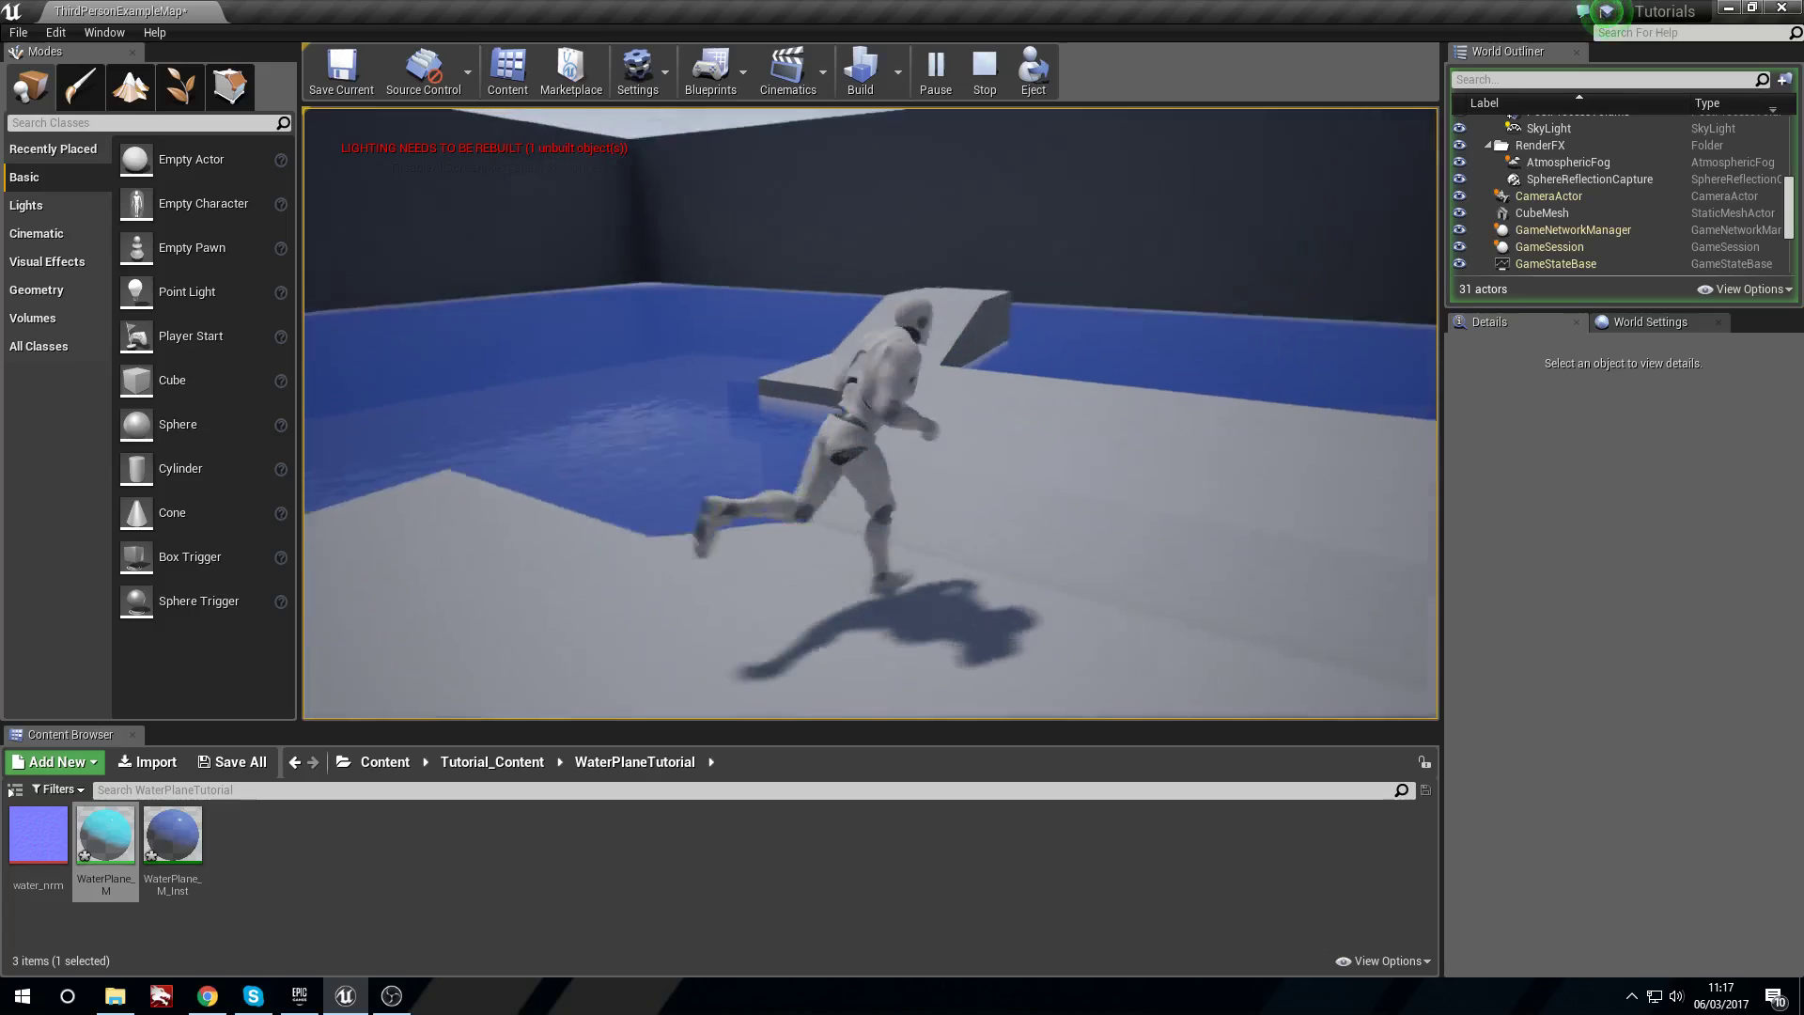
# Run and jump the character across the platforms, walk down the submerged steps and view the scene from below the water surface.
pyautogui.press('w')
pyautogui.press('space')
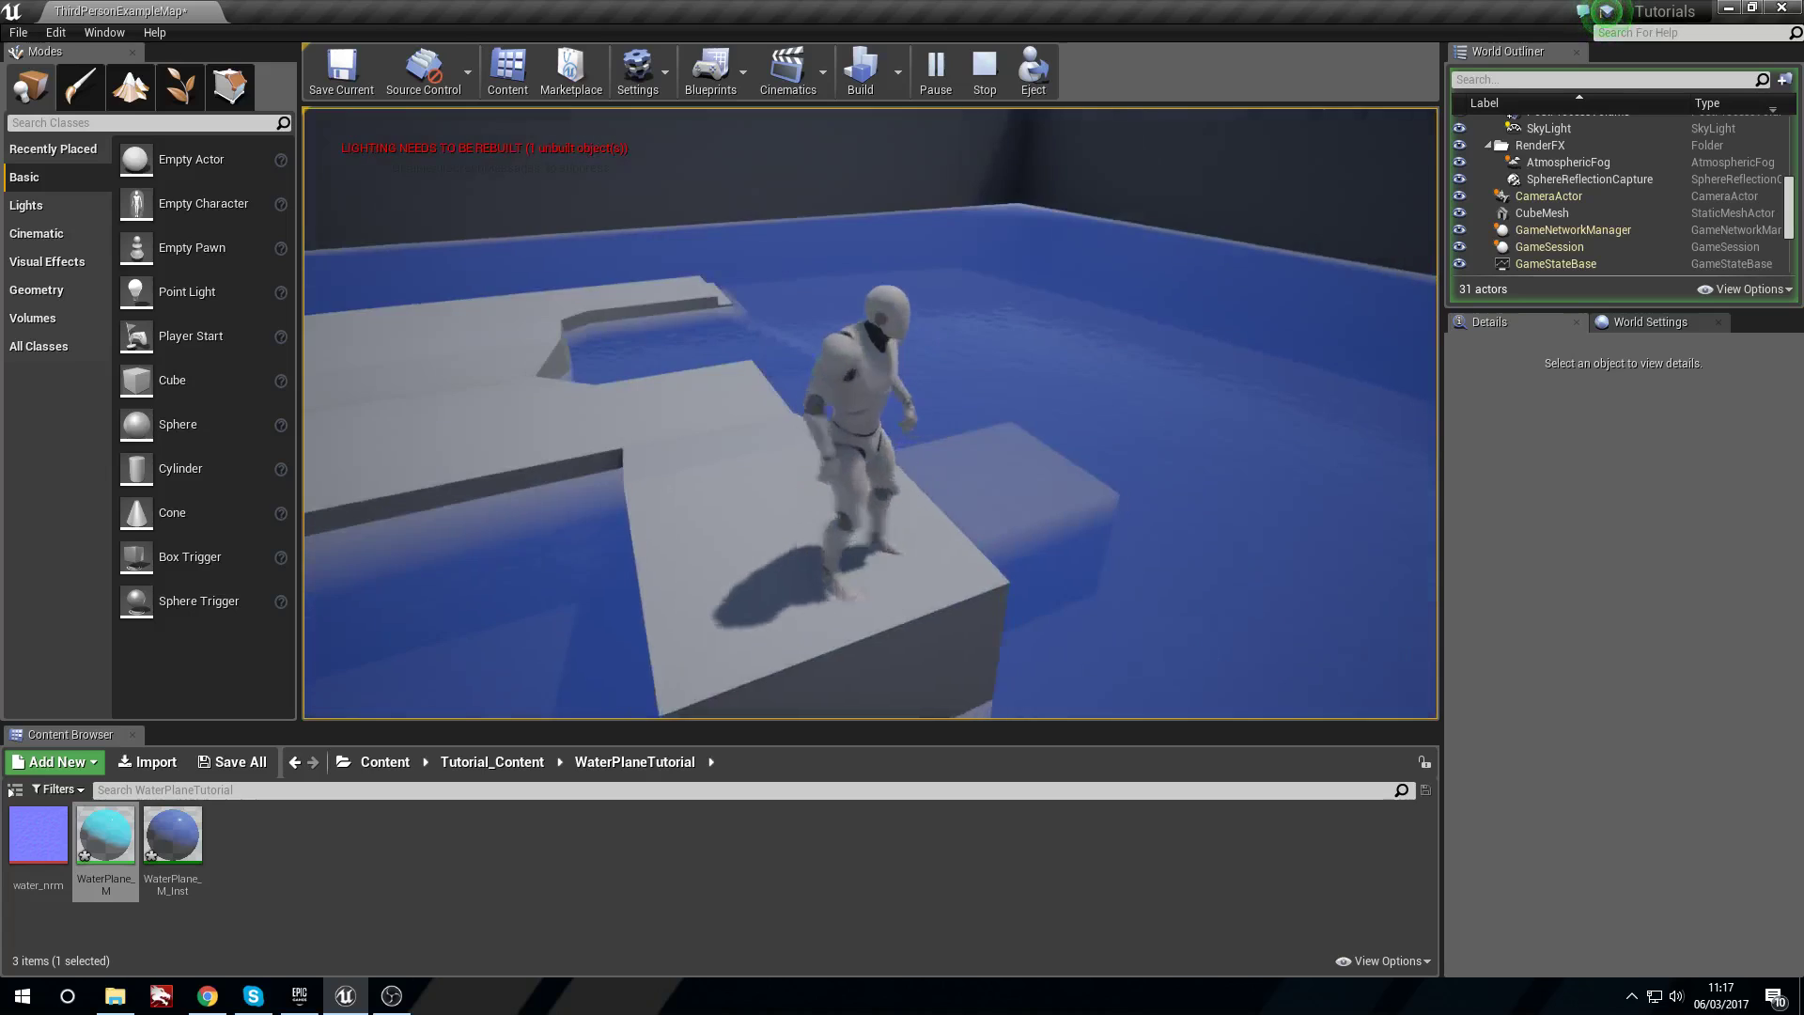
pyautogui.press('w')
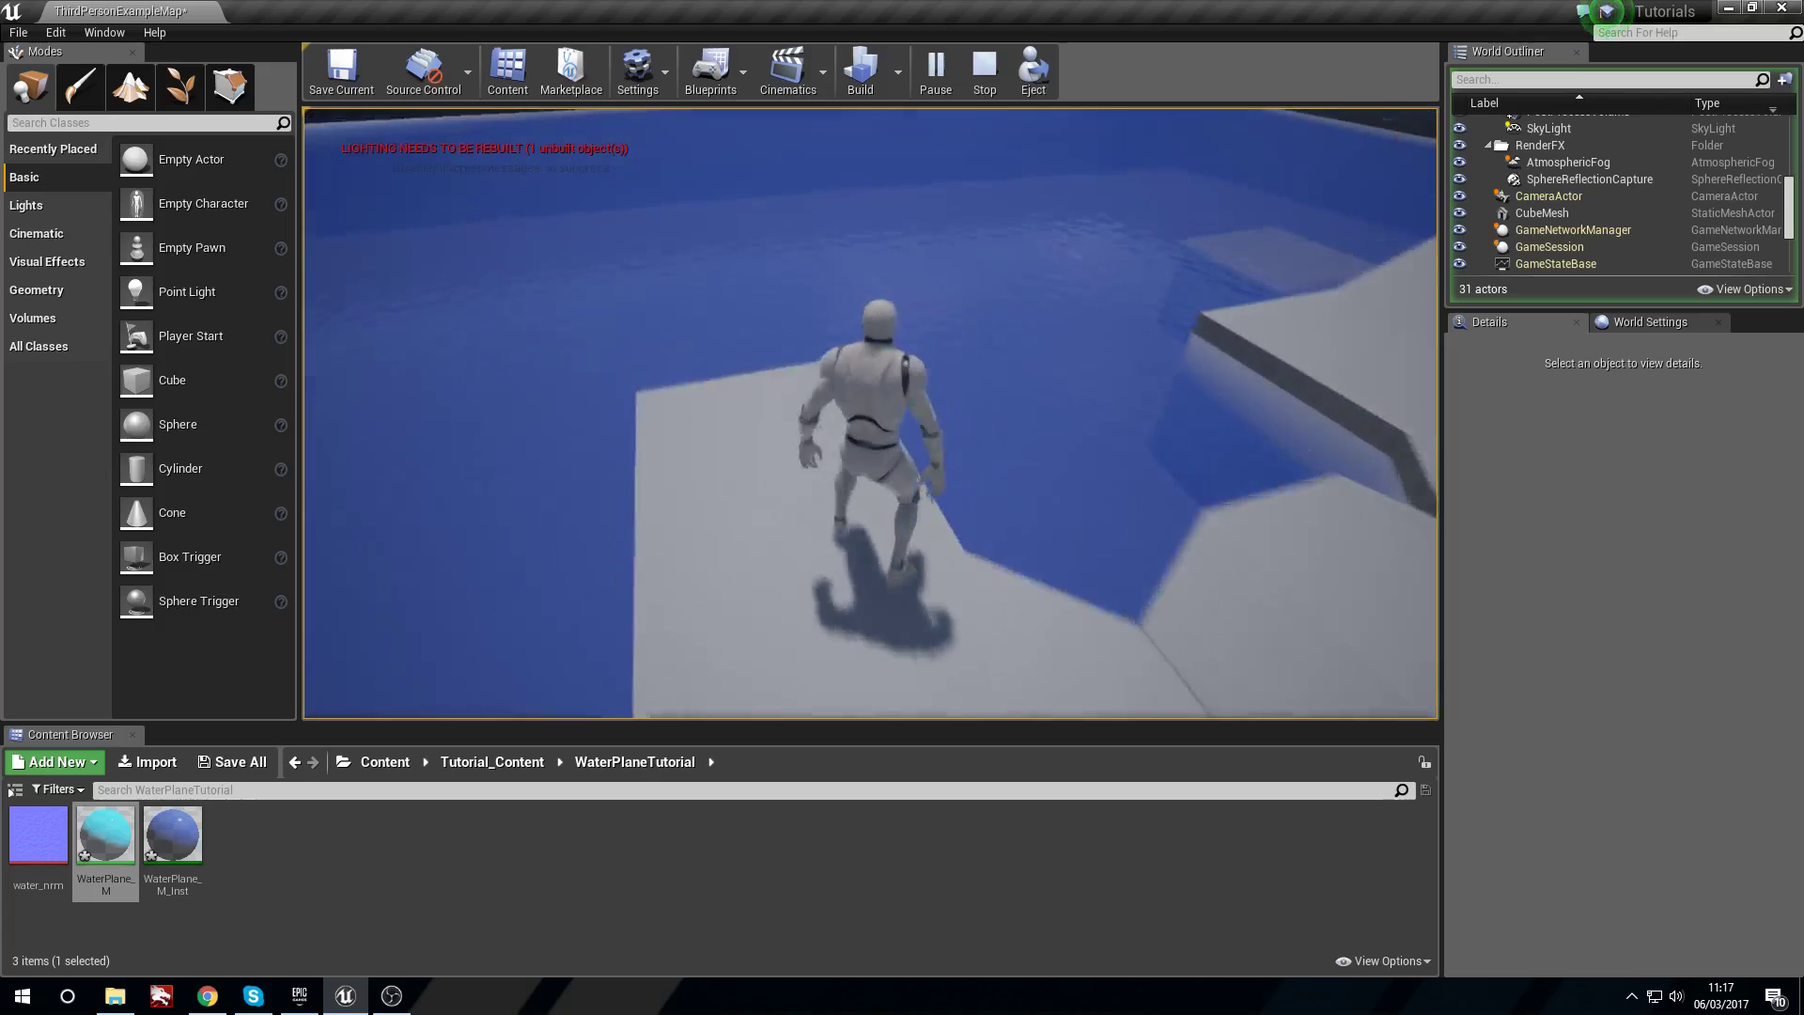
pyautogui.press('w')
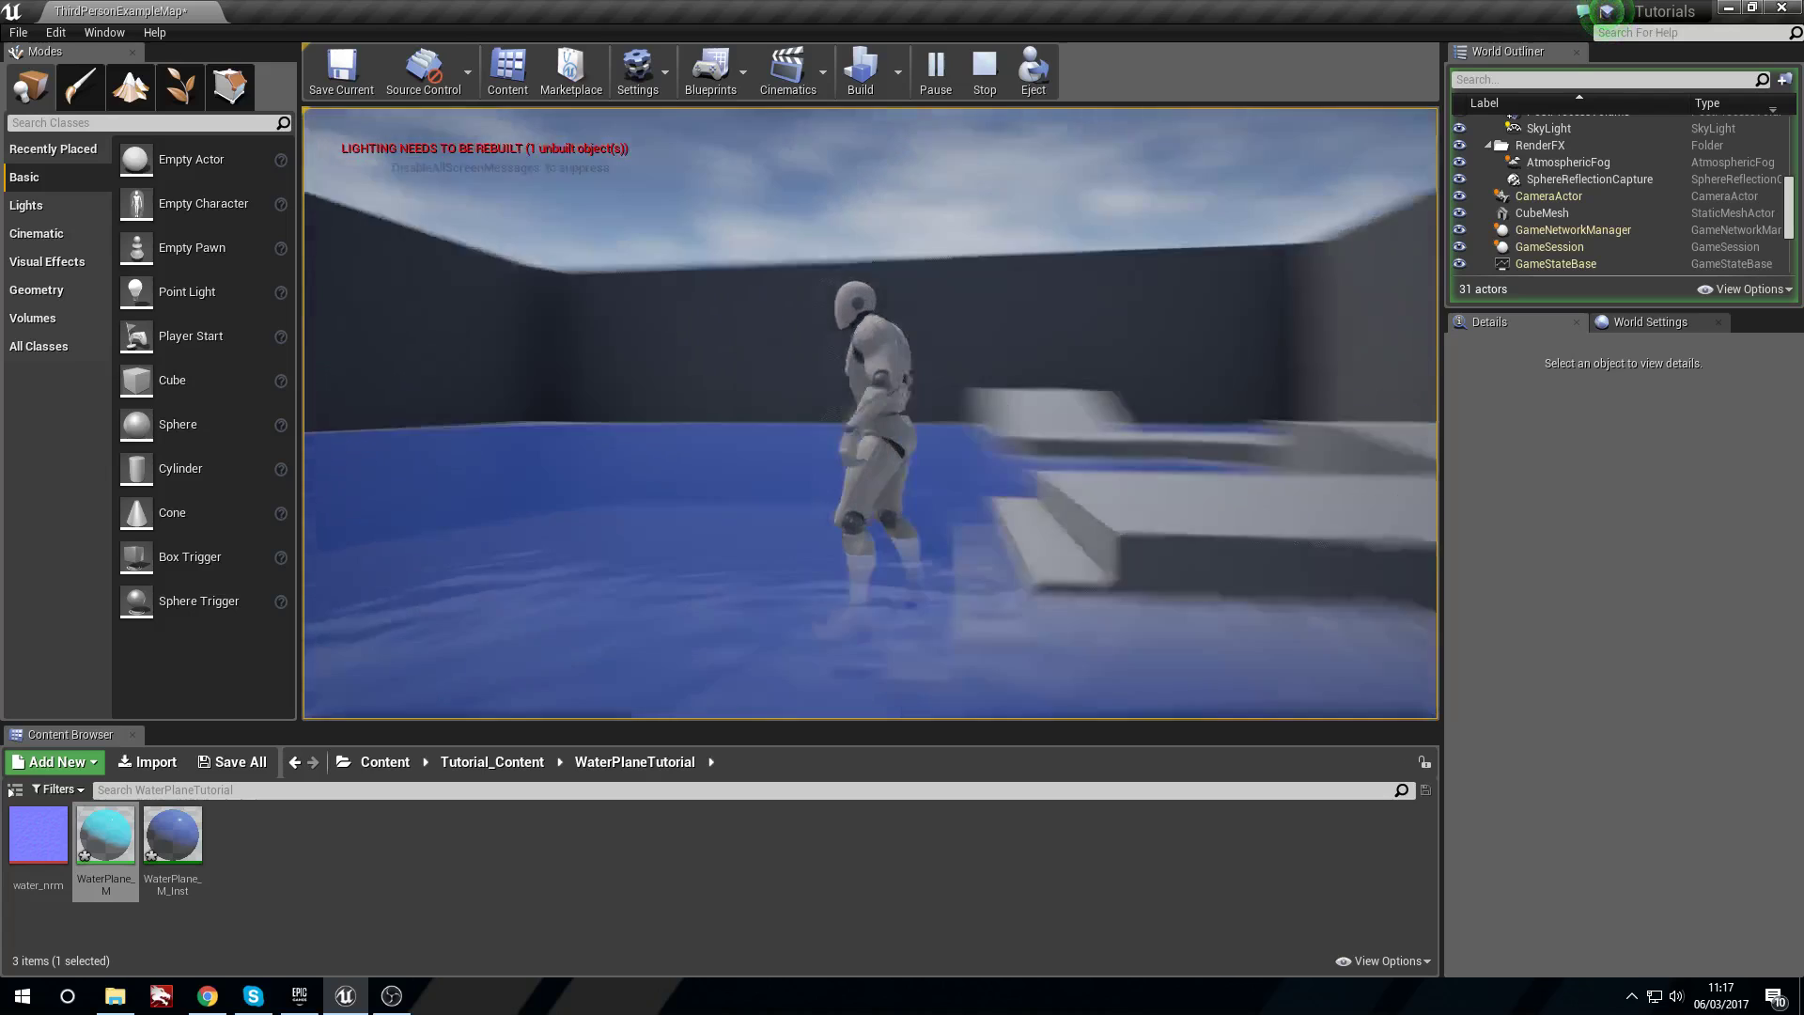
pyautogui.press('w')
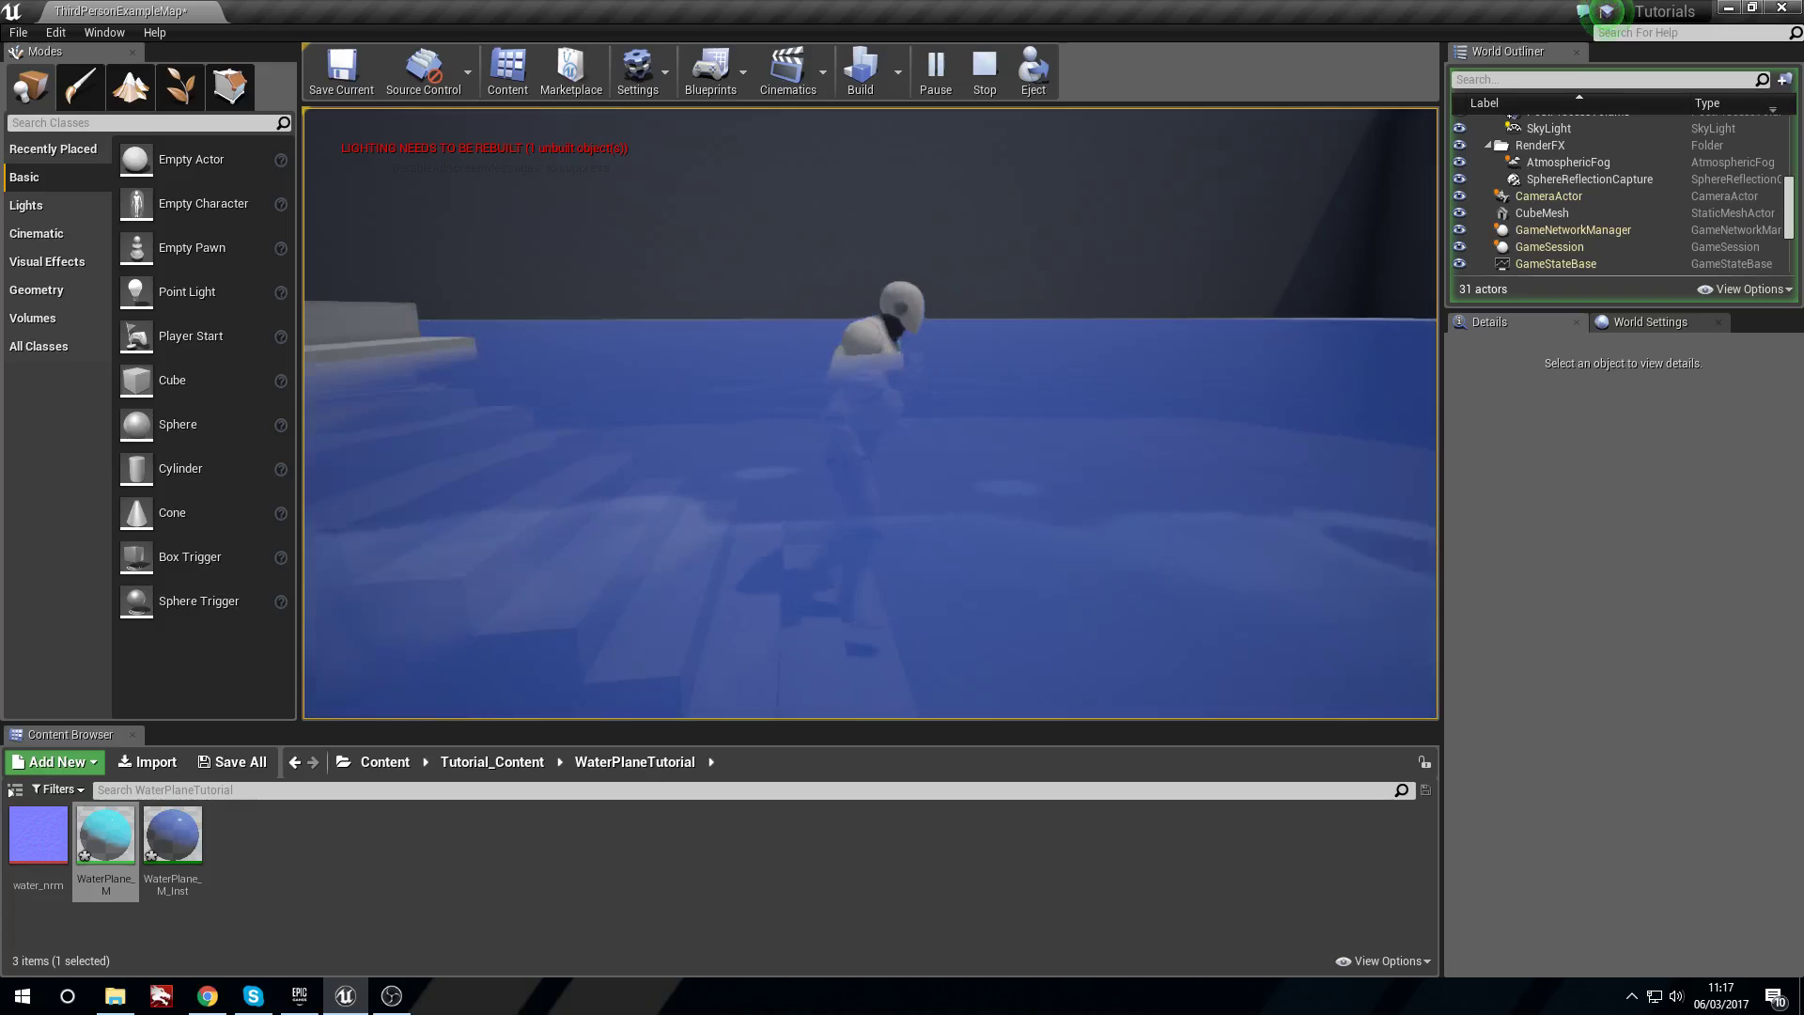
pyautogui.press('w')
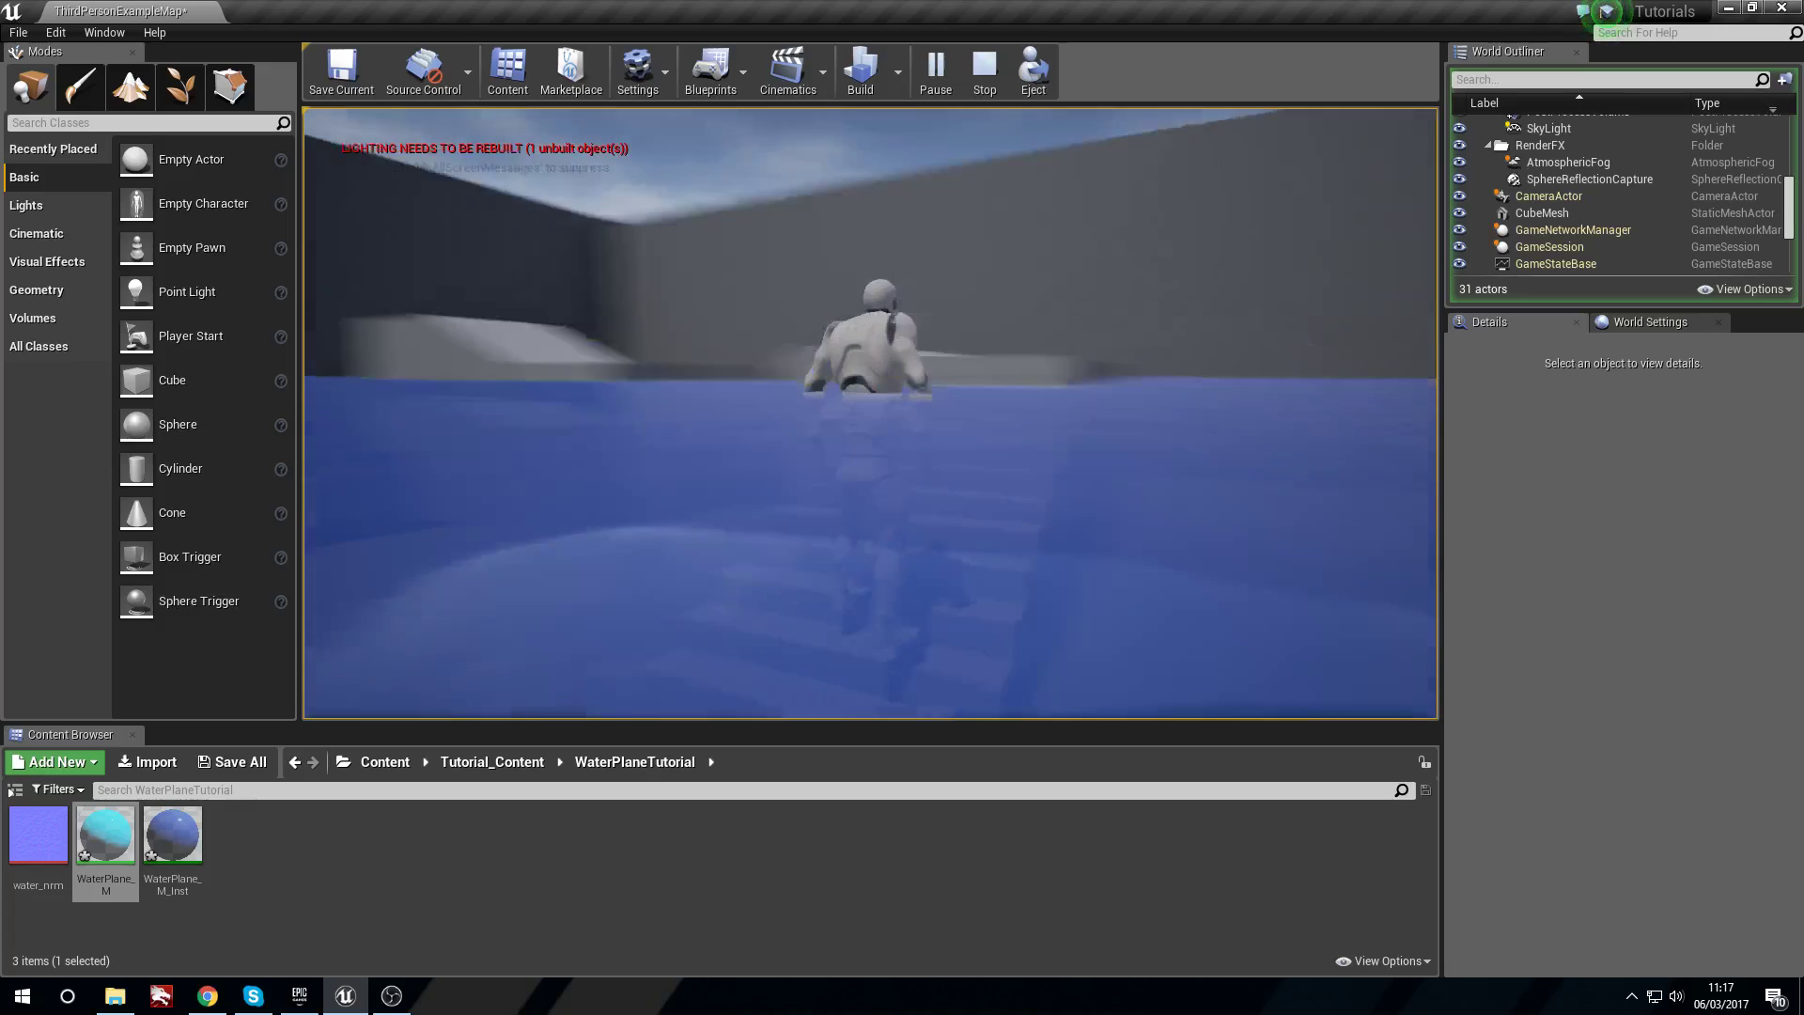
pyautogui.press('w')
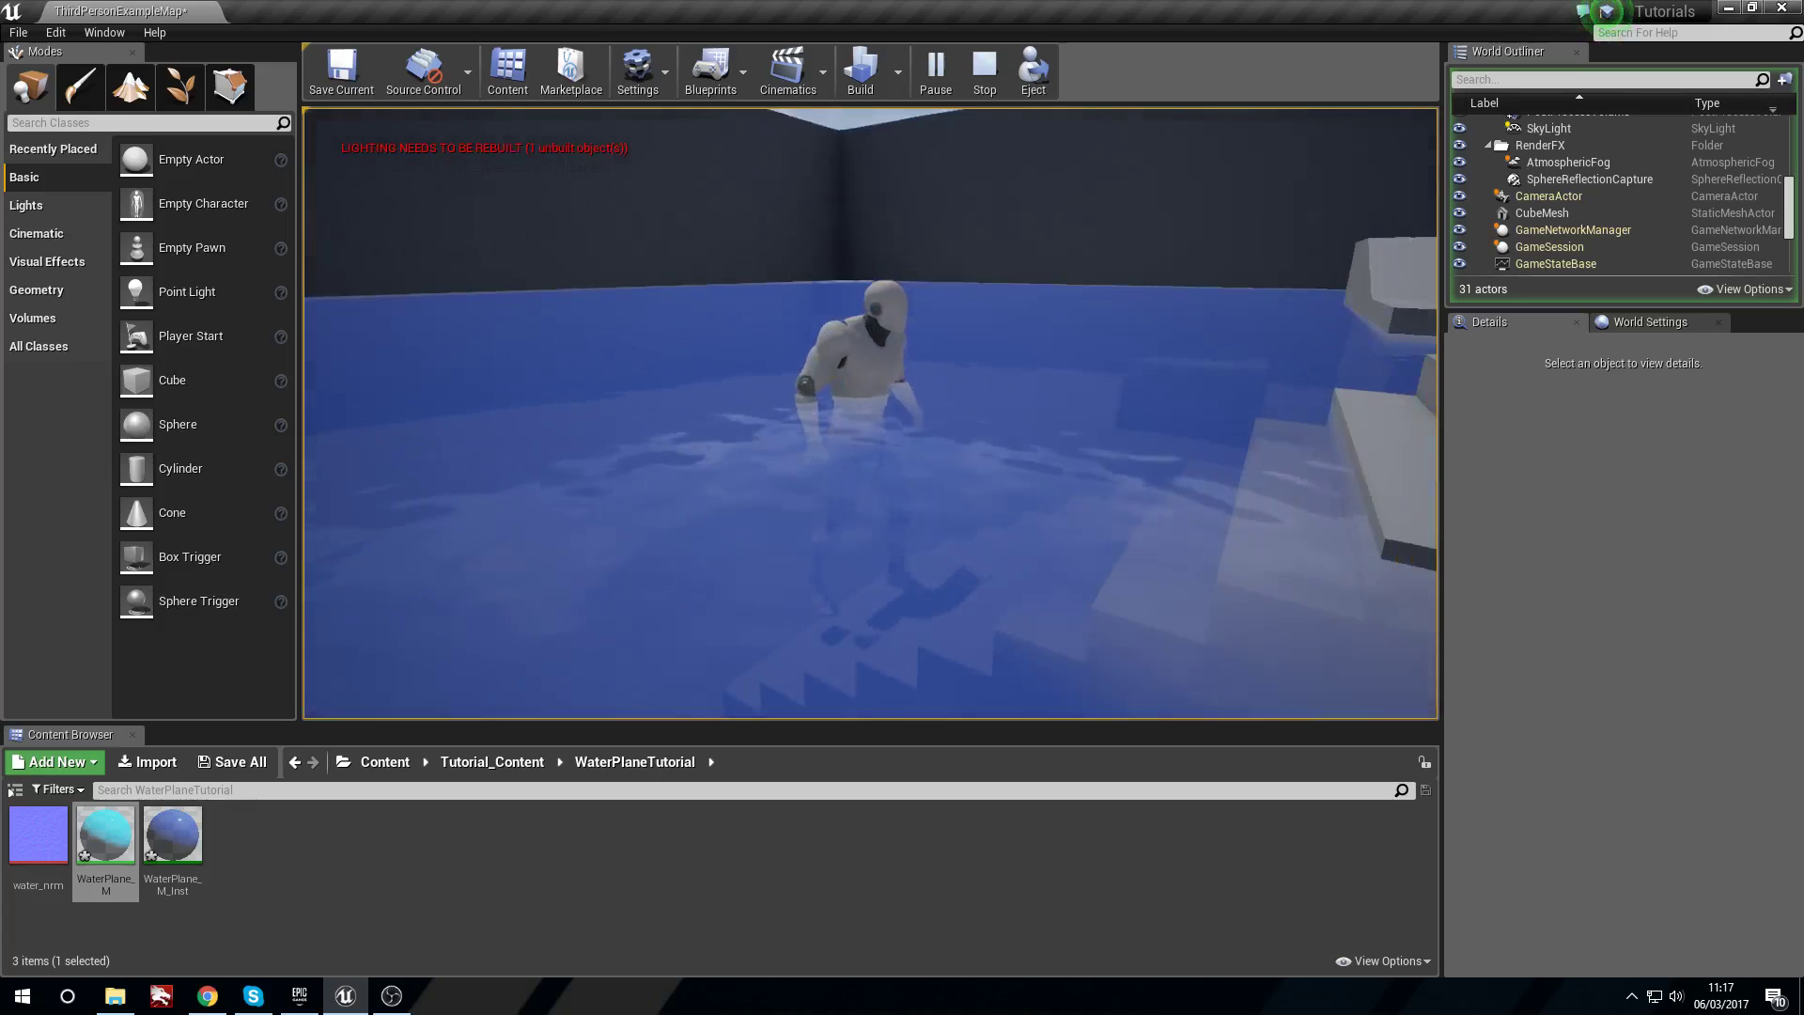
pyautogui.press('w')
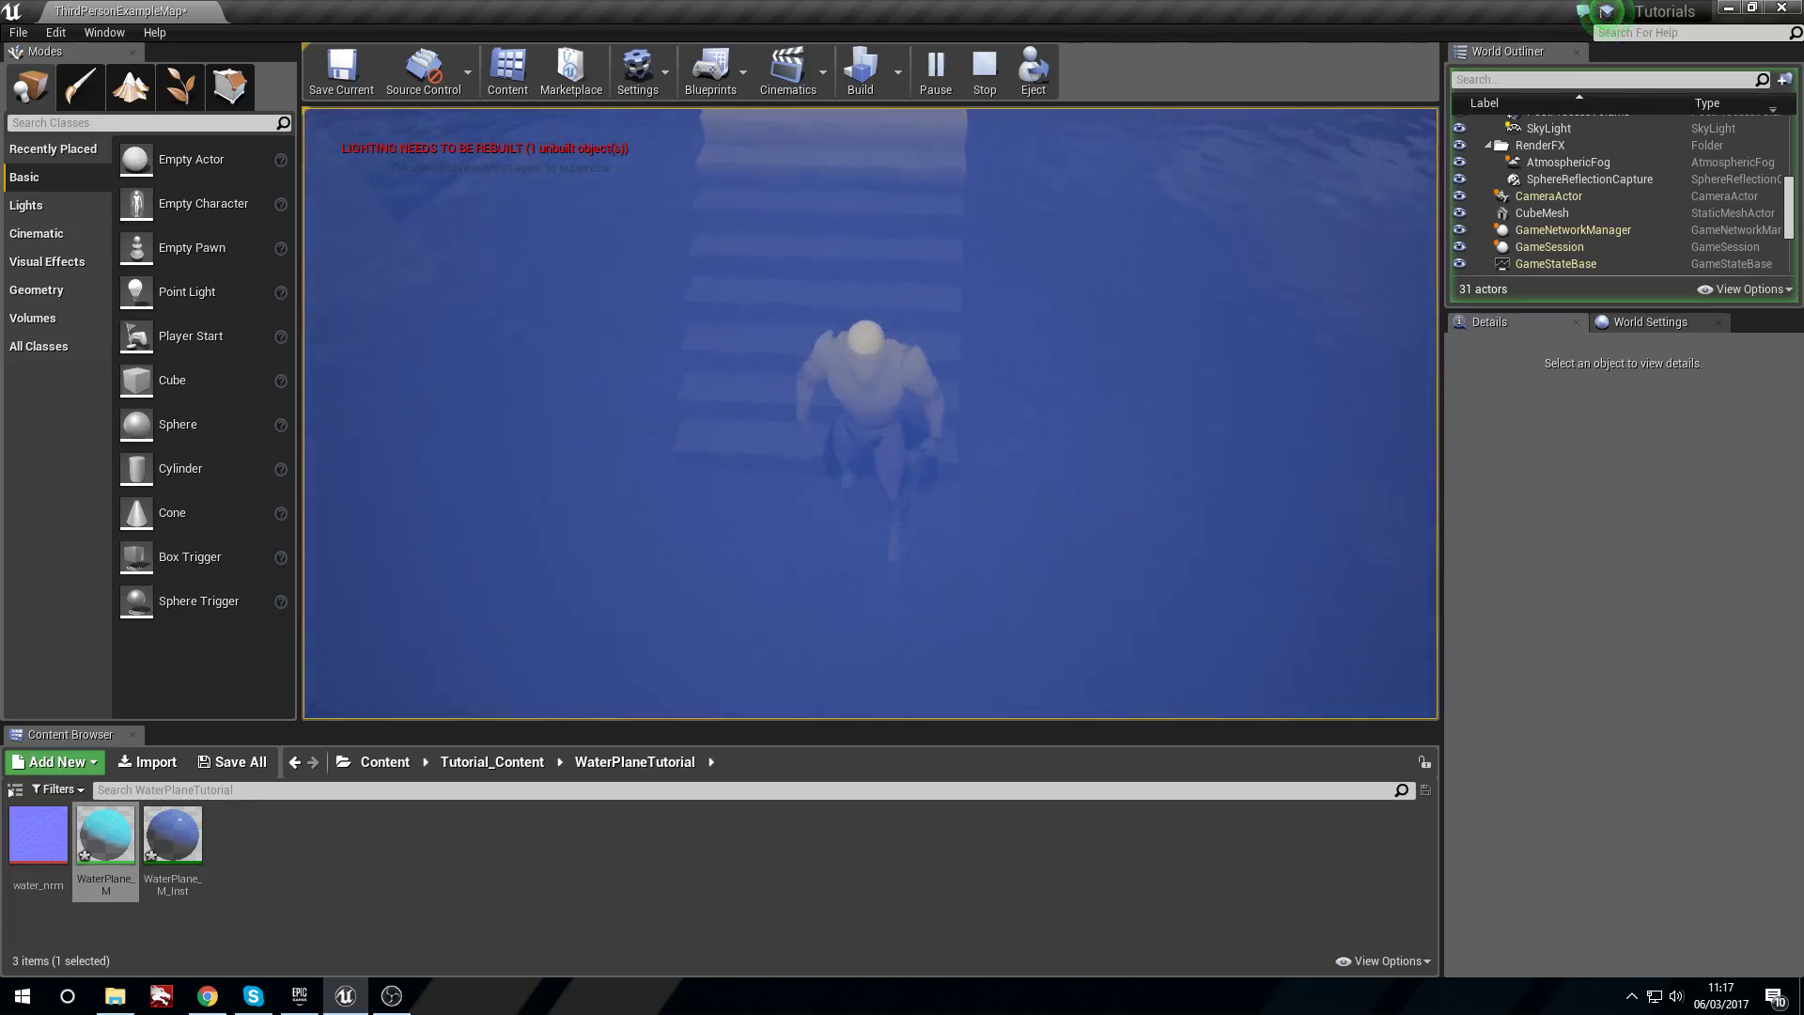
pyautogui.press('s')
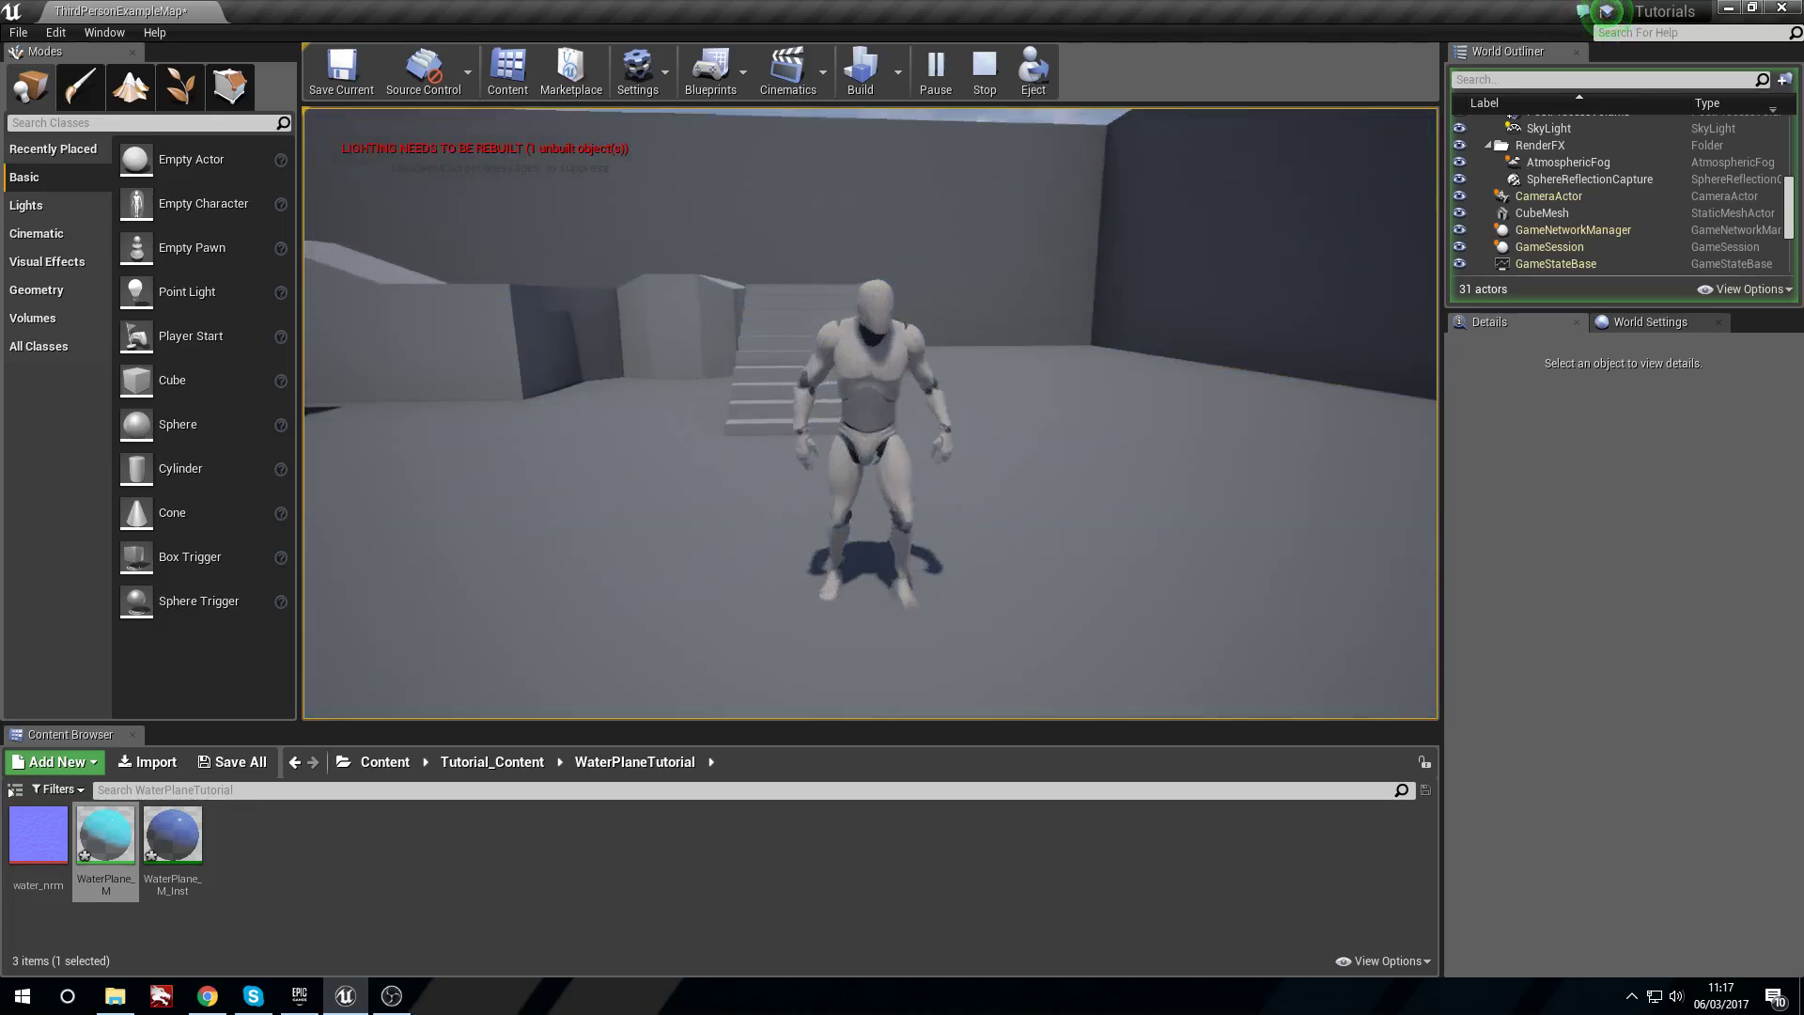
# Walk the character on the submerged steps, view it from above and below the surface, return to the platform and end the session.
pyautogui.press('w')
pyautogui.press('w')
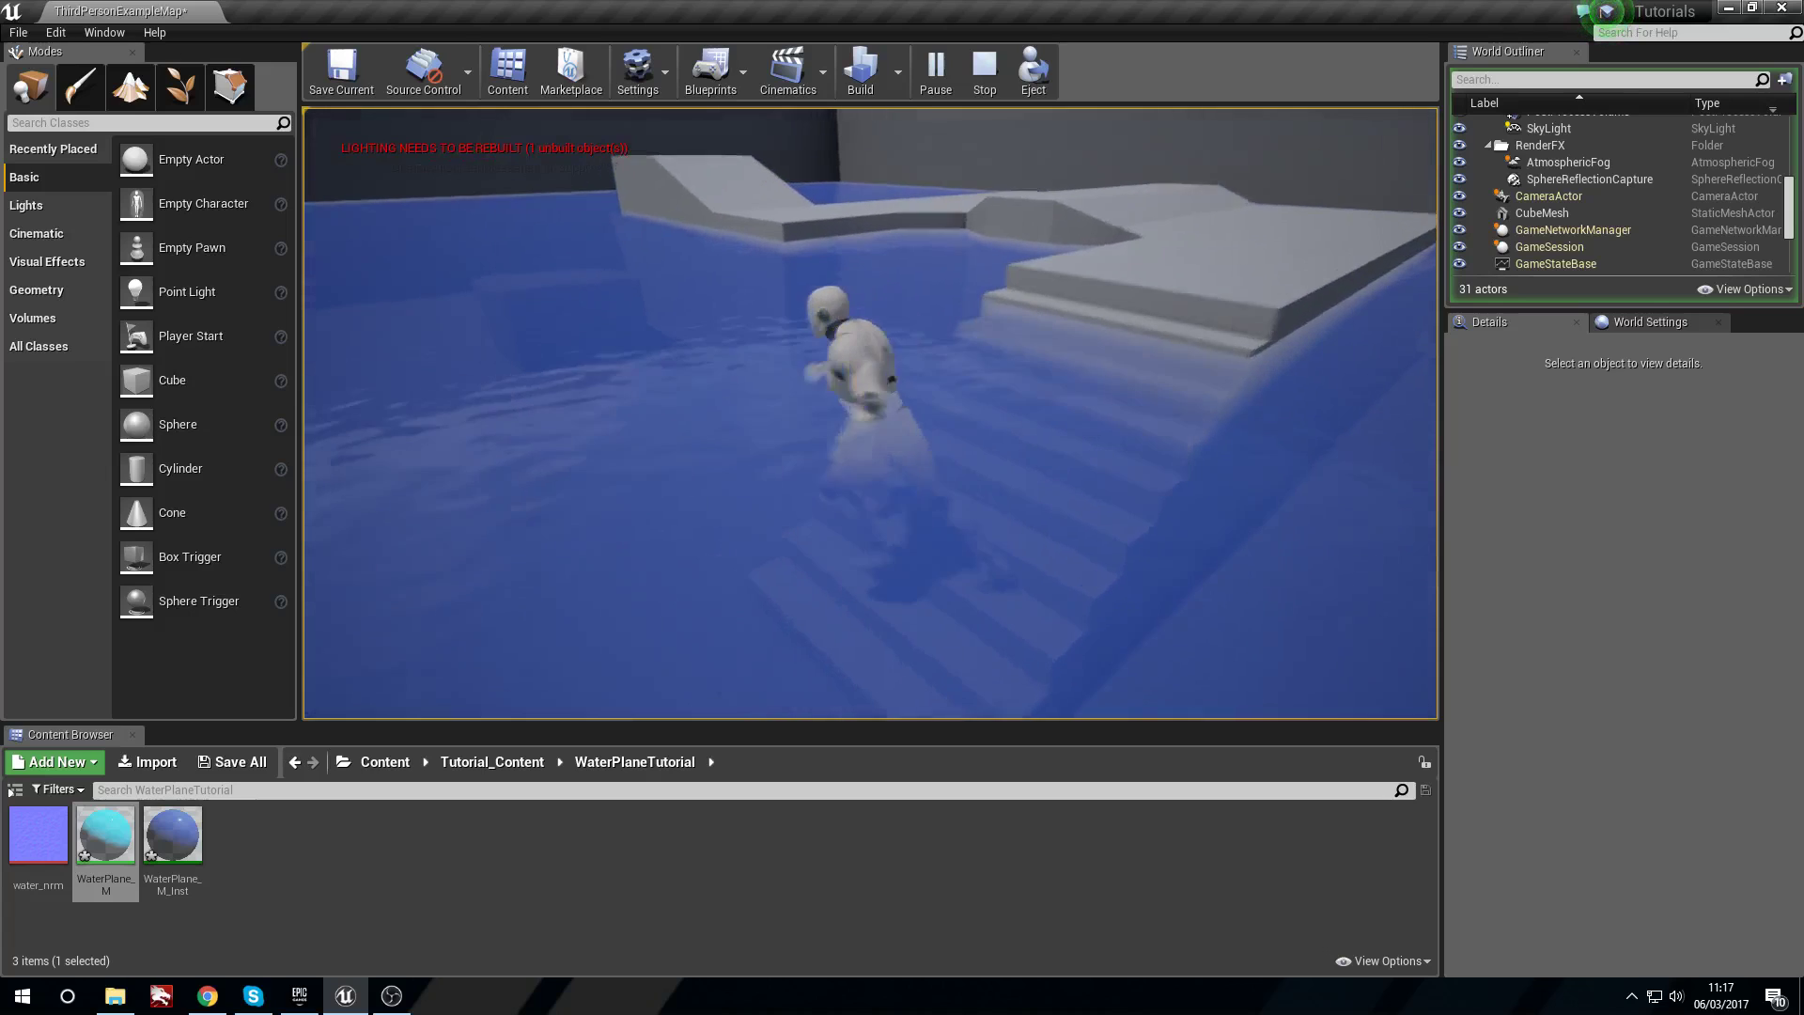
pyautogui.press('w')
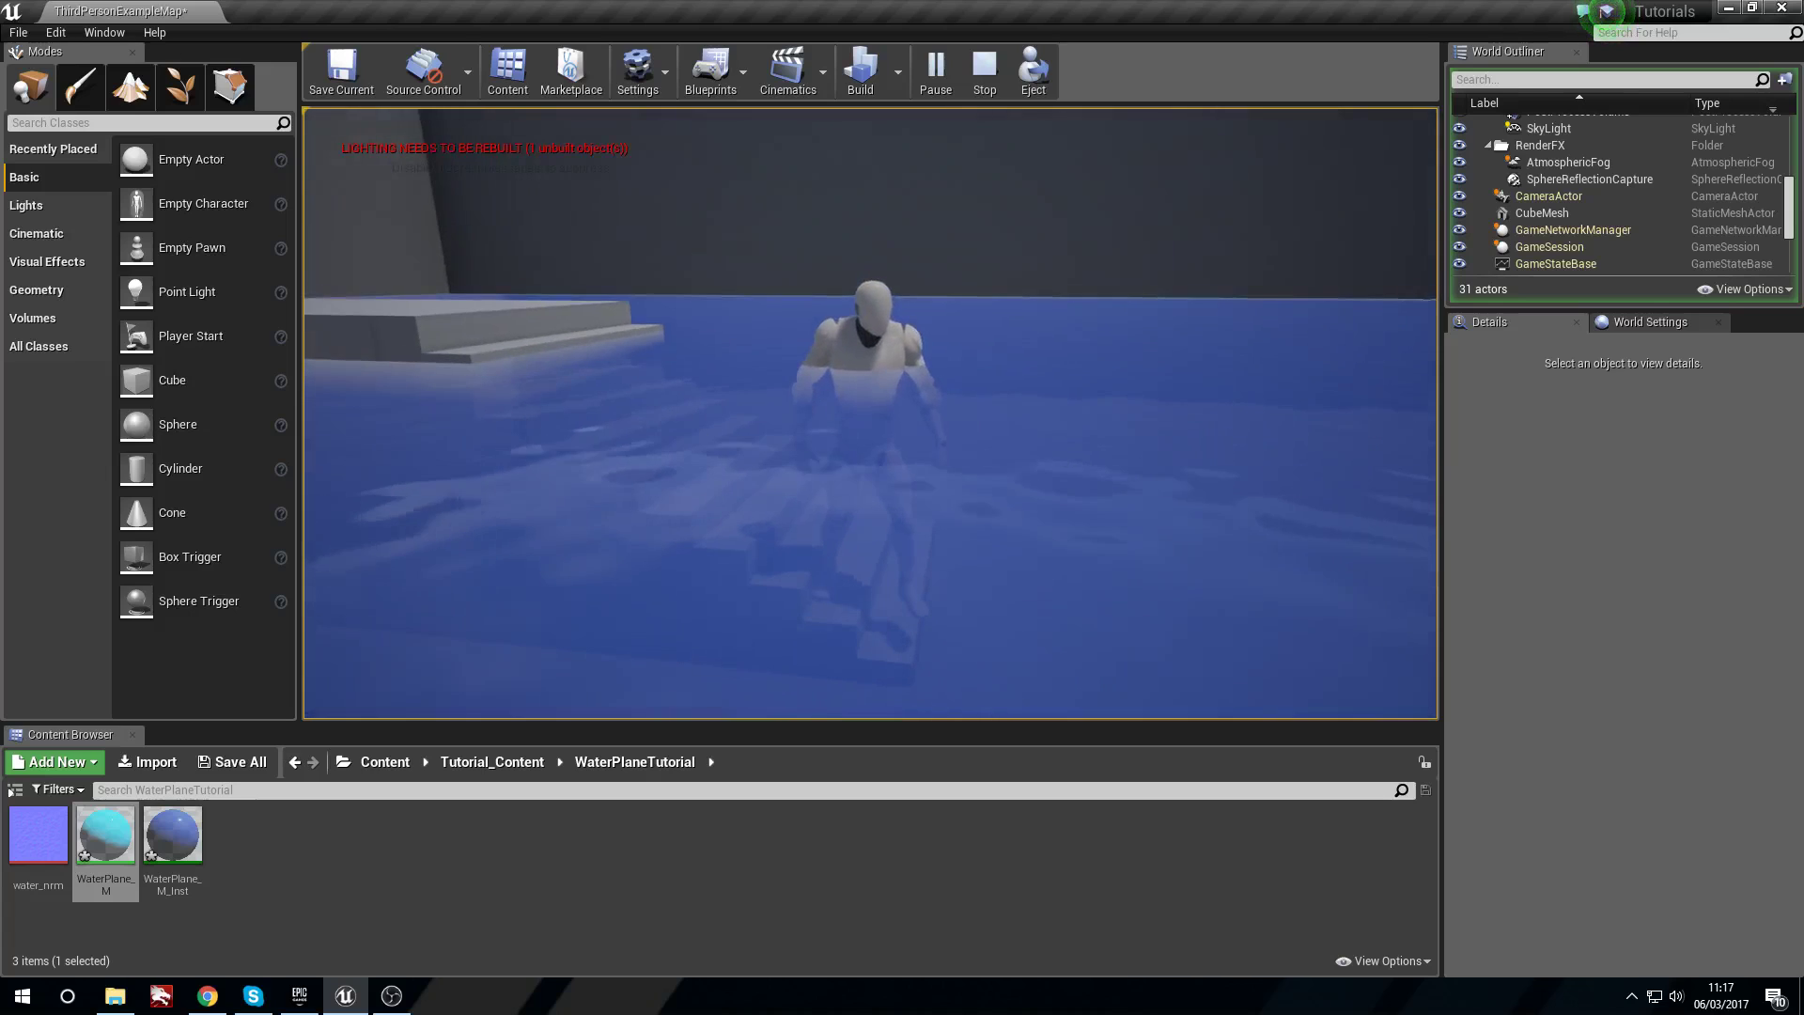
pyautogui.press('w')
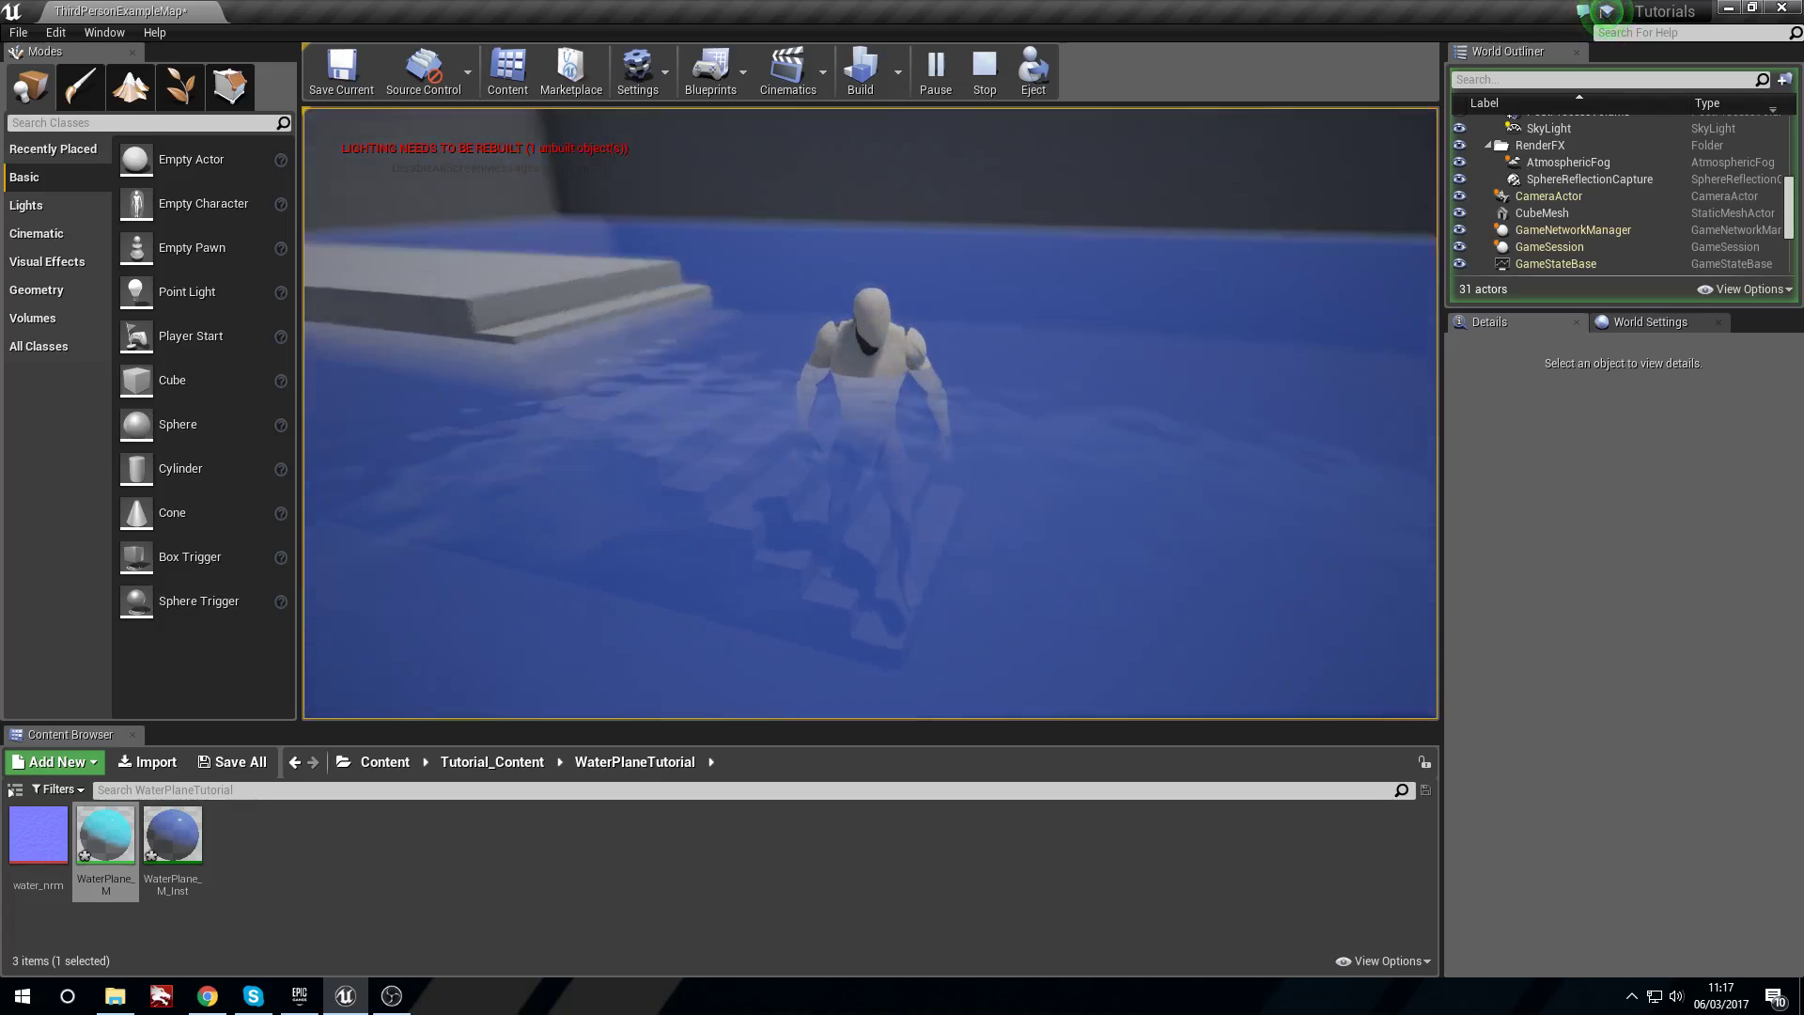
pyautogui.press('w')
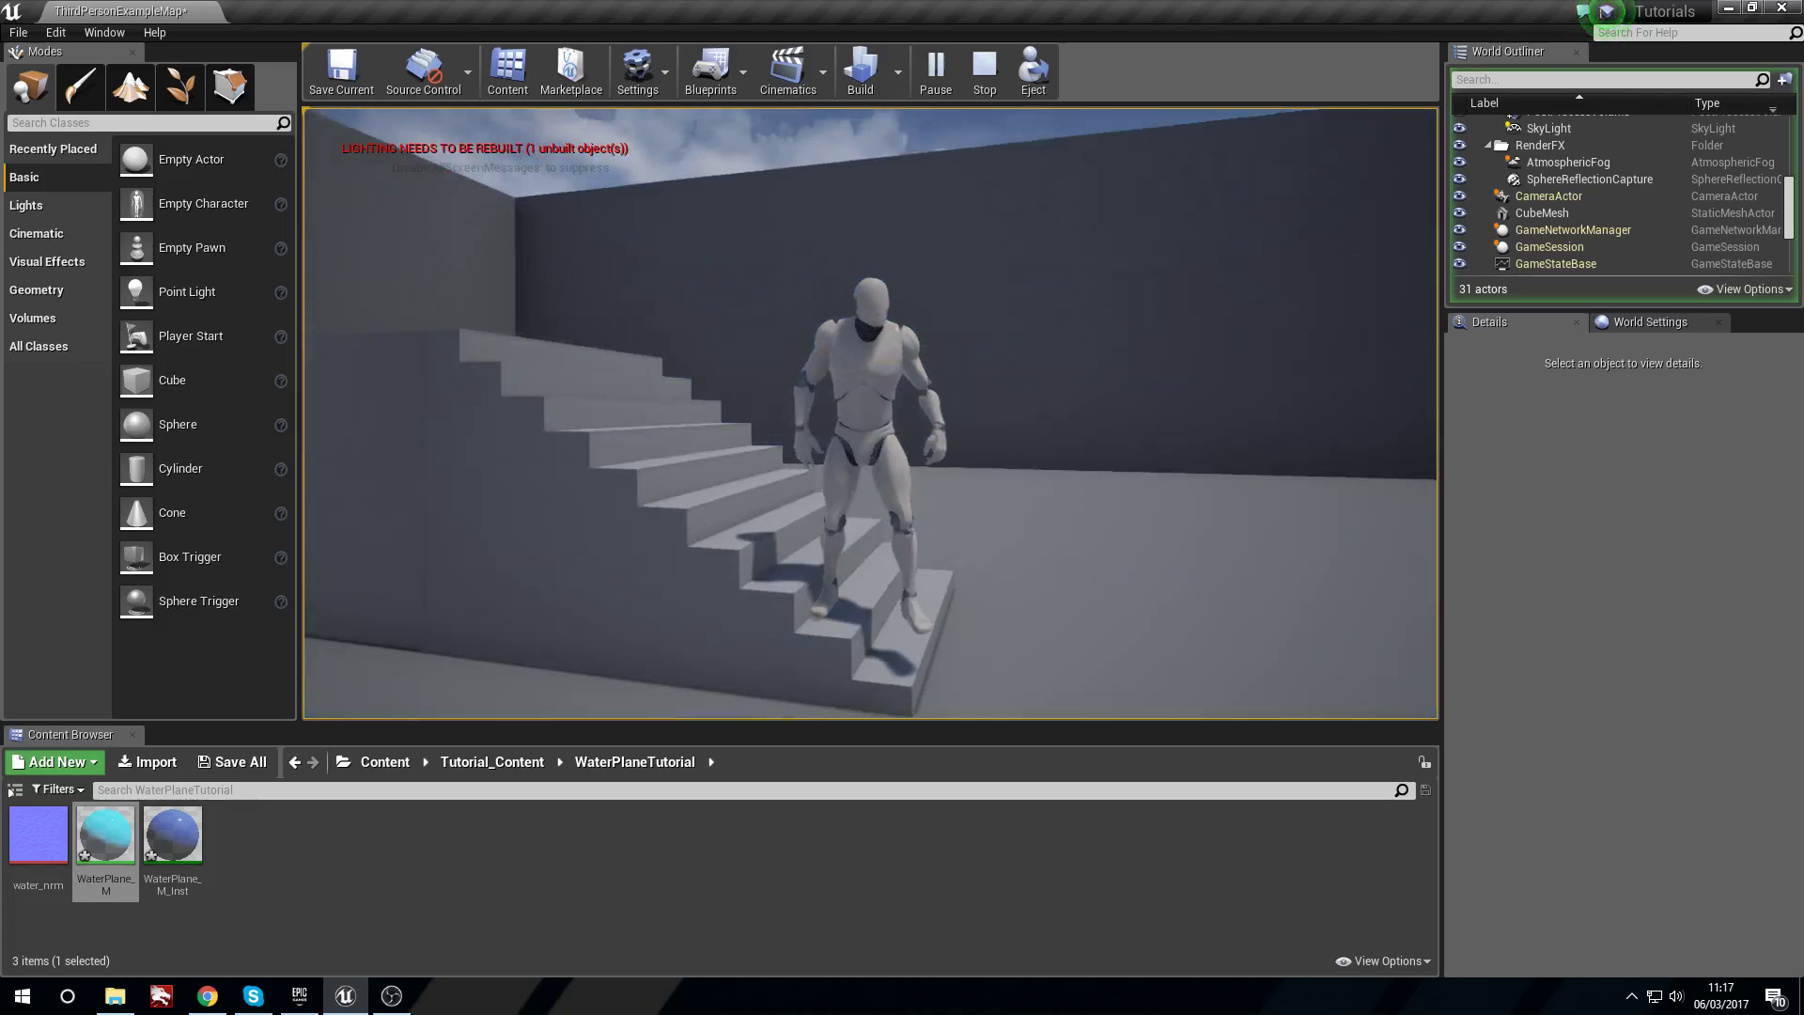
pyautogui.press('s')
pyautogui.press('w')
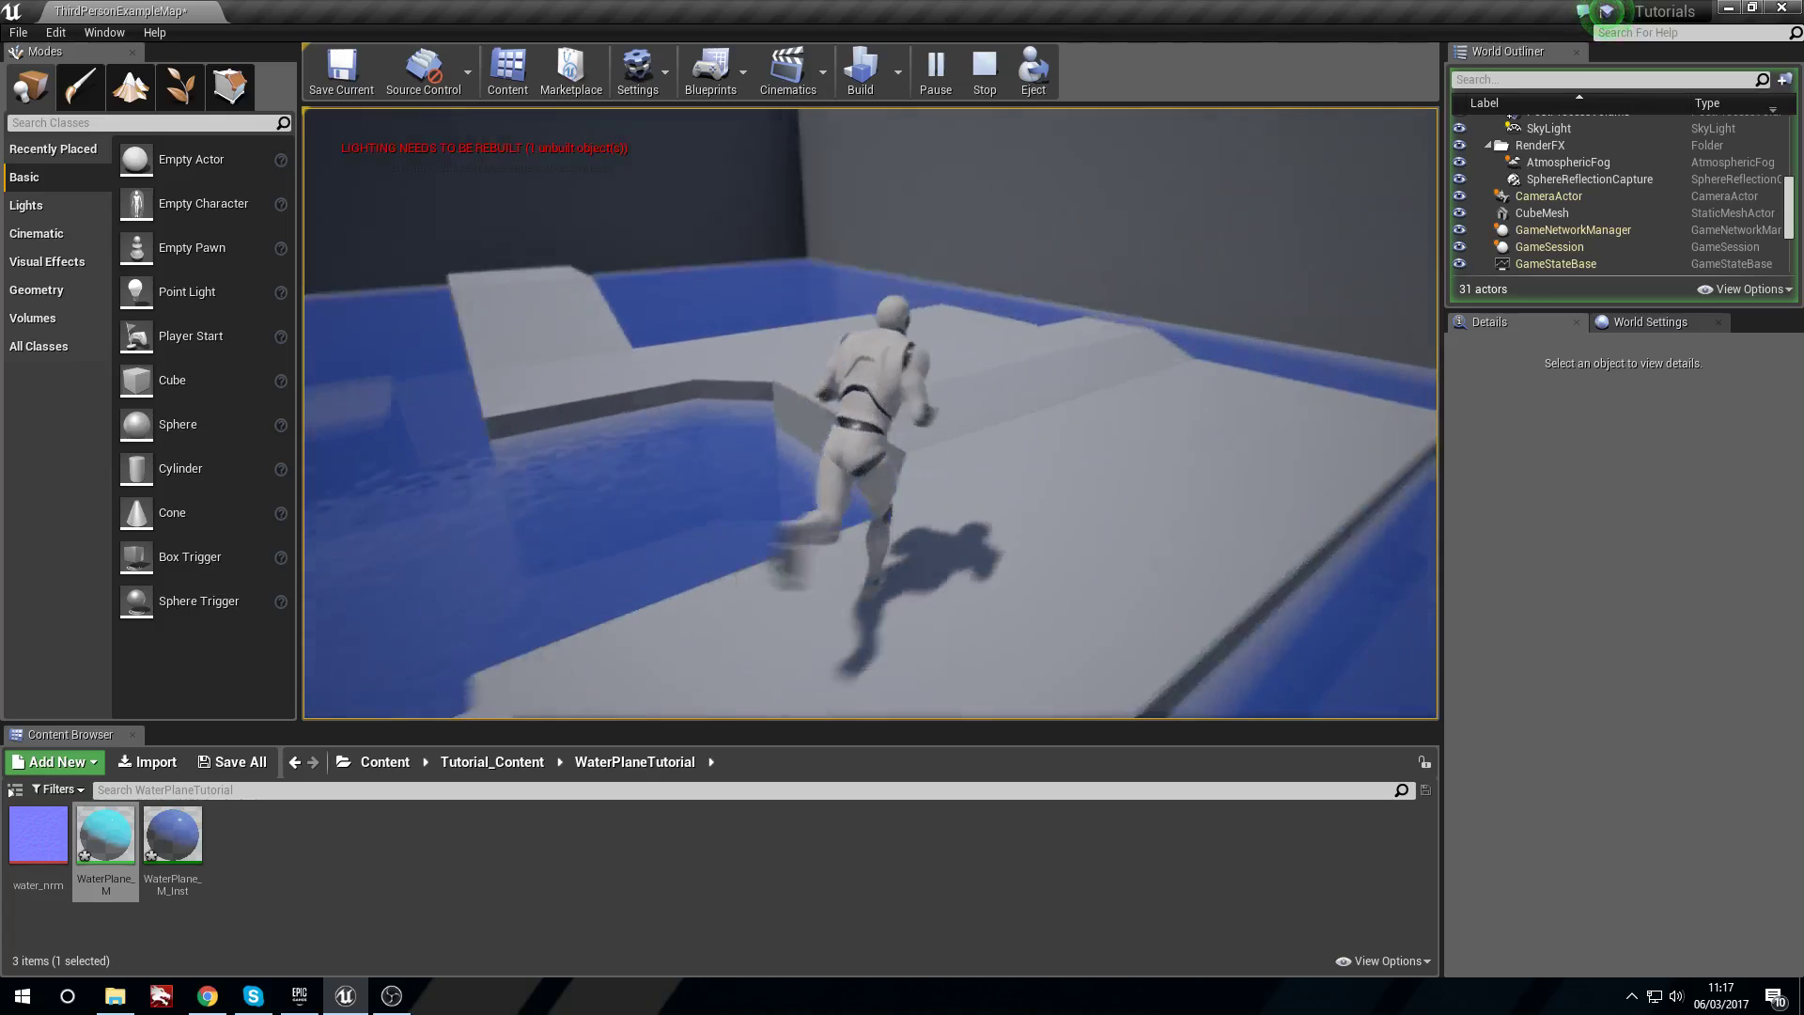
pyautogui.press('w')
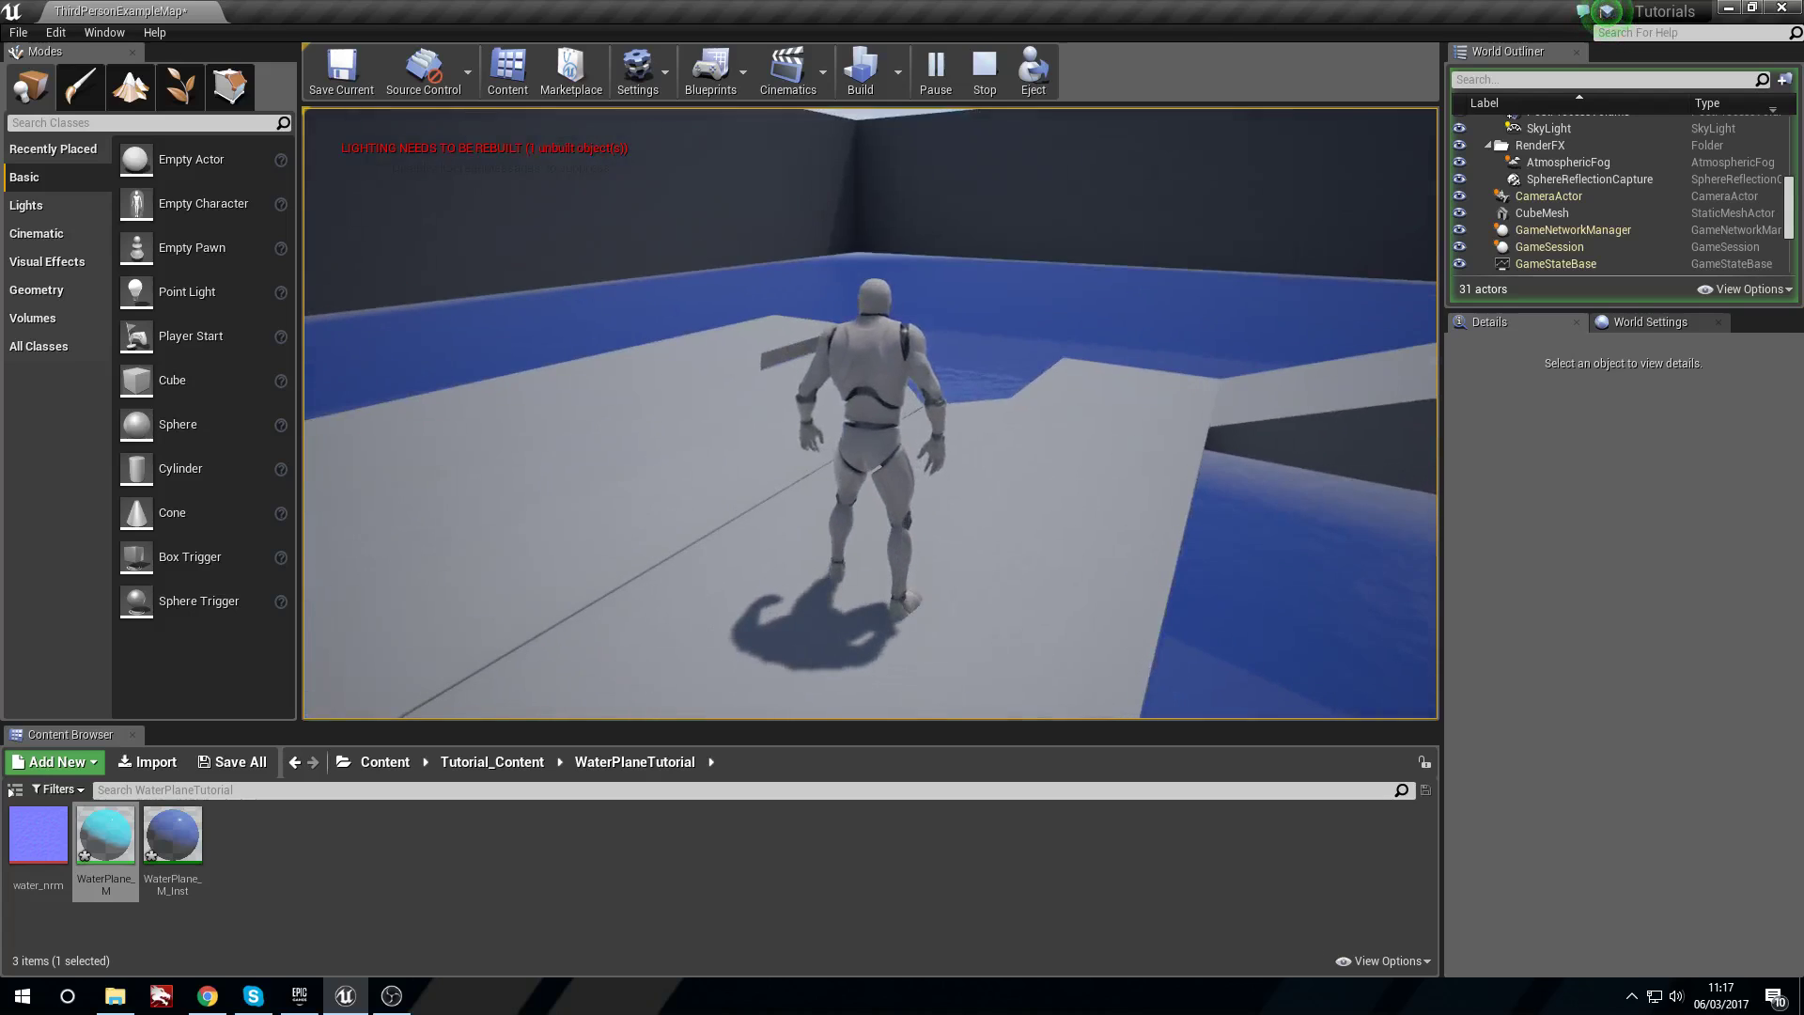
pyautogui.press('Escape')
# Move the editor view close above the water and show the viewport full screen to examine the ripples, reflections and edge fading.
pyautogui.moveTo(600, 277); pyautogui.dragTo(787, 278, button='right')
pyautogui.moveTo(947, 458)
pyautogui.mouseDown(button='right')
pyautogui.moveTo(797, 485)
pyautogui.moveTo(787, 411)
pyautogui.moveTo(867, 388)
pyautogui.moveTo(940, 457)
pyautogui.mouseUp(button='right')
pyautogui.press('w')
pyautogui.moveTo(716, 523); pyautogui.dragTo(694, 483, button='right')
pyautogui.moveTo(831, 456); pyautogui.dragTo(831, 457, button='right')
pyautogui.press('F11')
pyautogui.moveTo(849, 519); pyautogui.dragTo(849, 519, button='right')
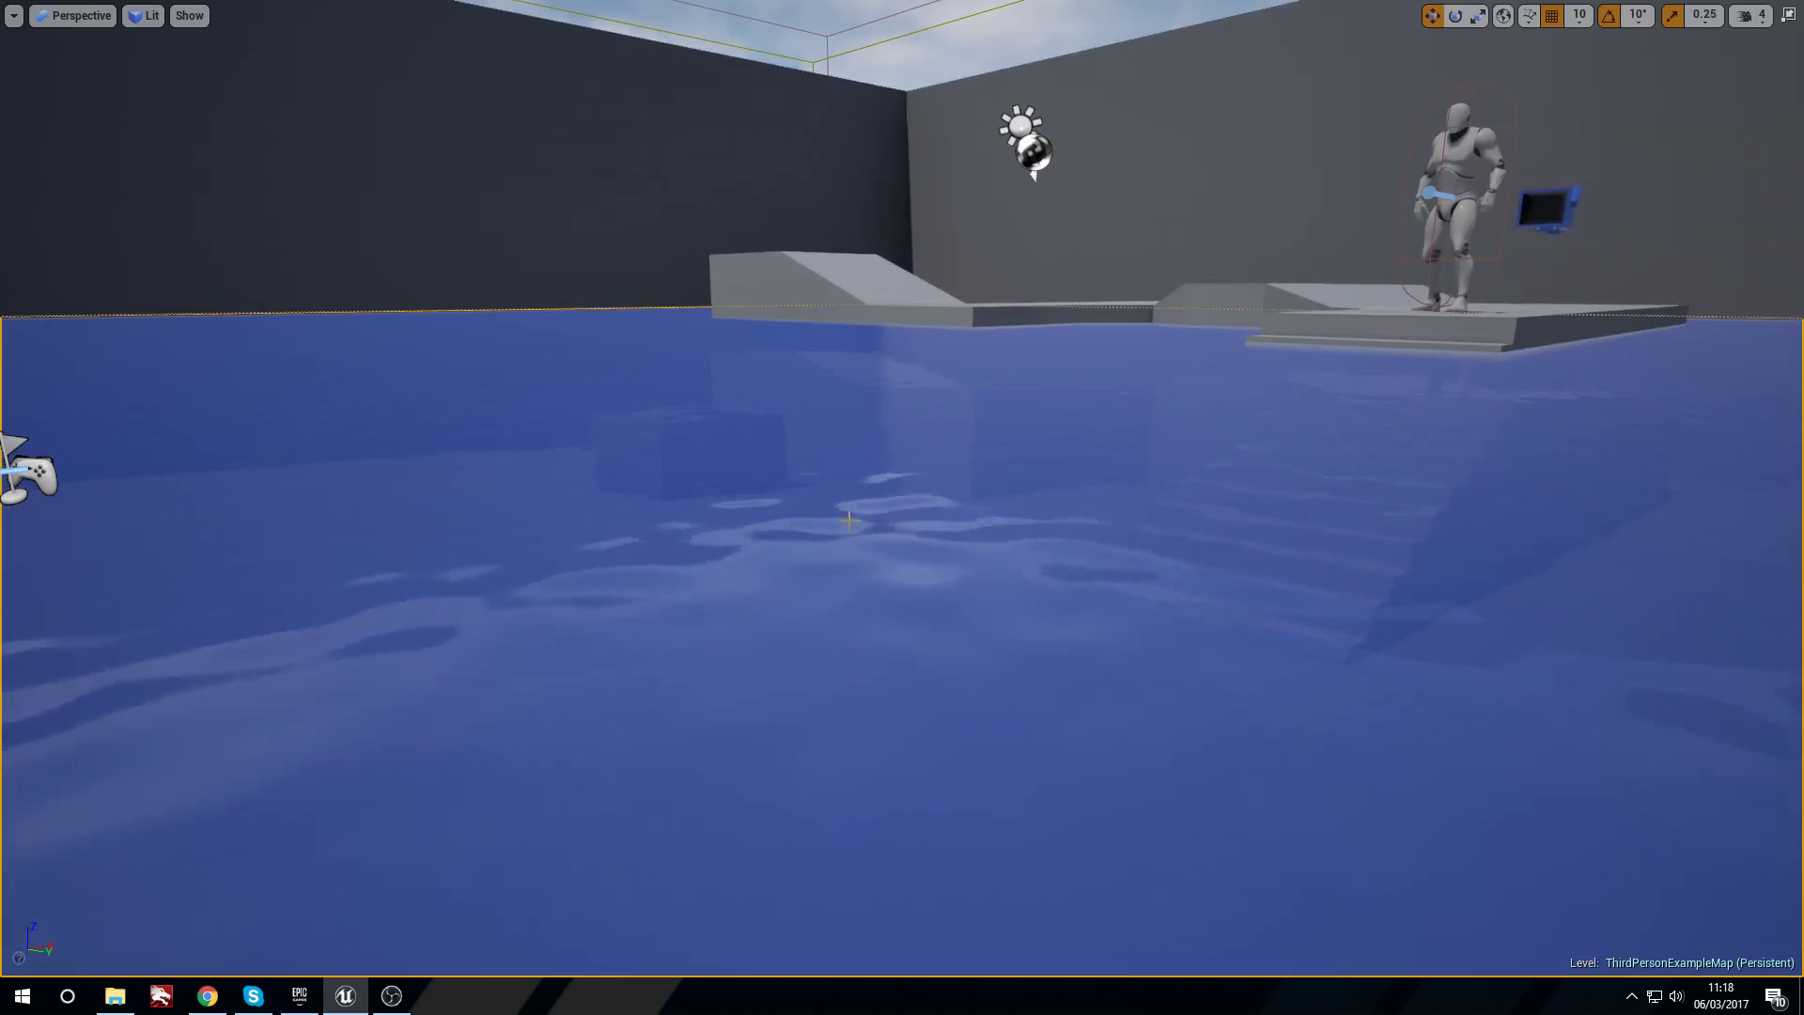